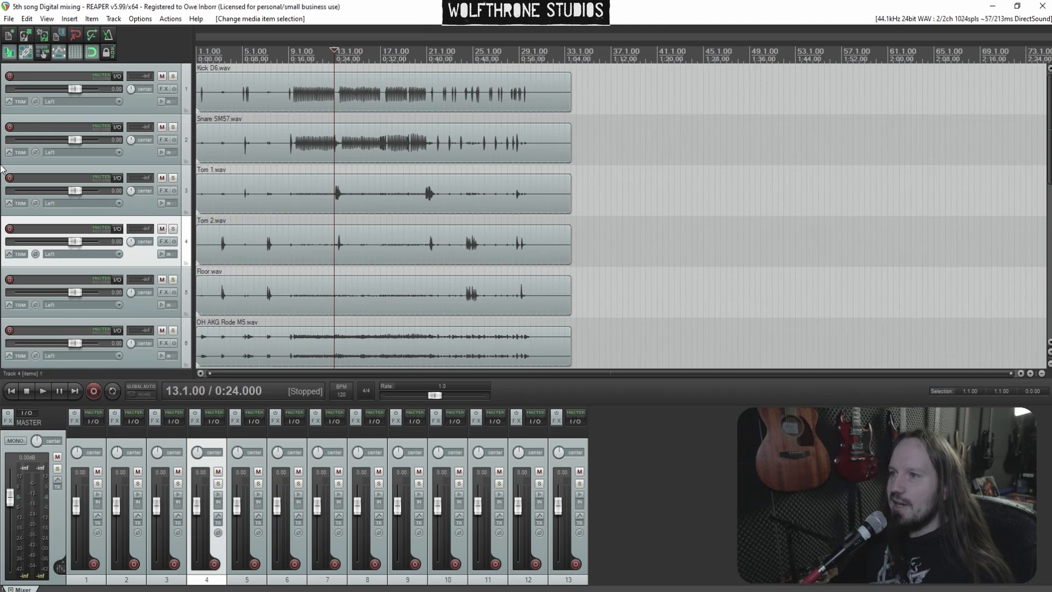
Select all thirteen tracks and pull their volume faders all the way down to -inf dB
scroll(2, 189, down, 5)
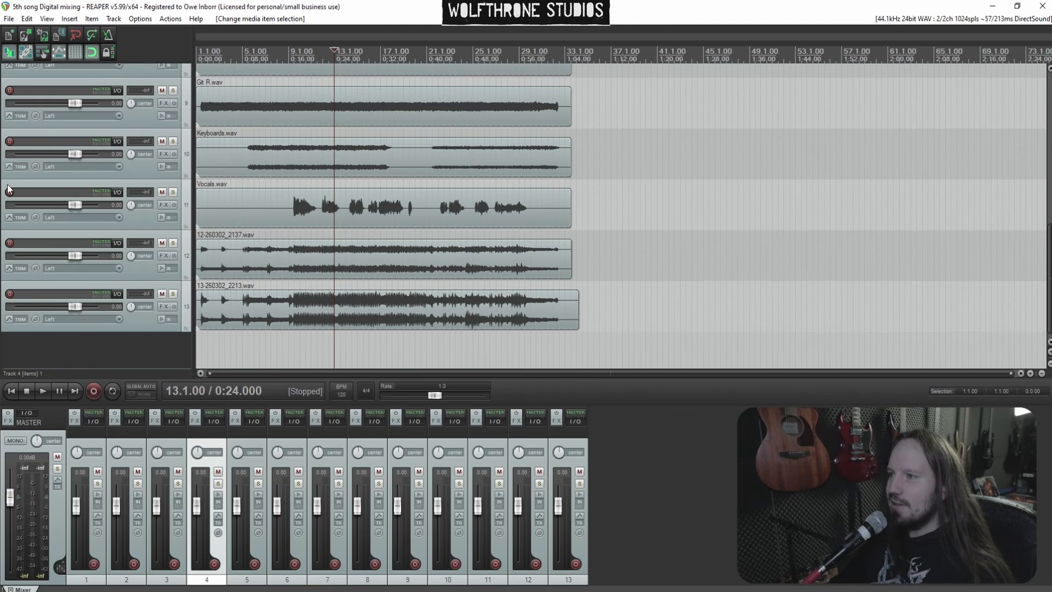
scroll(499, 141, up, 3)
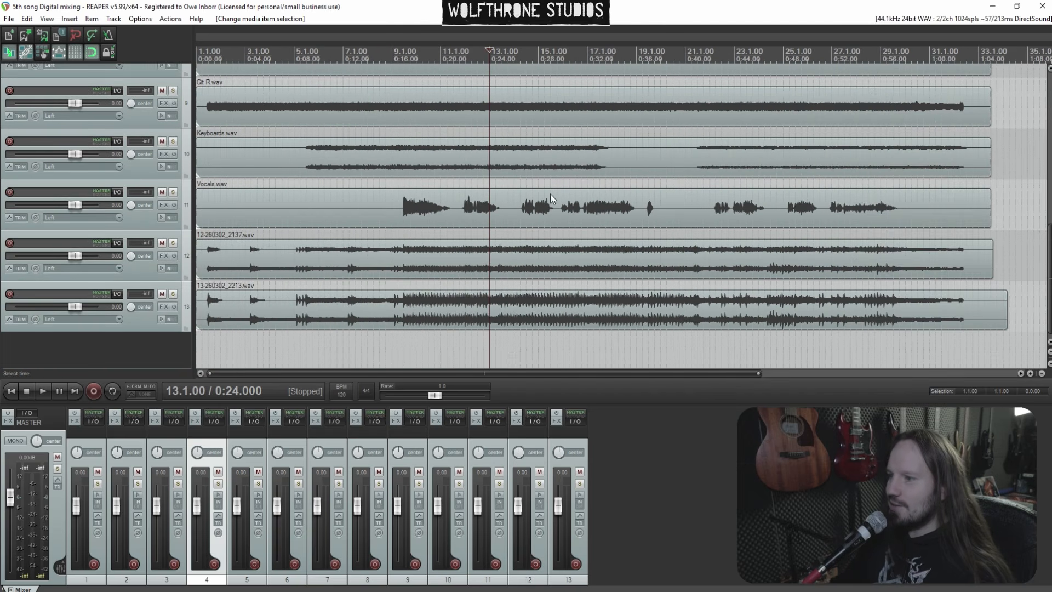
click(91, 472)
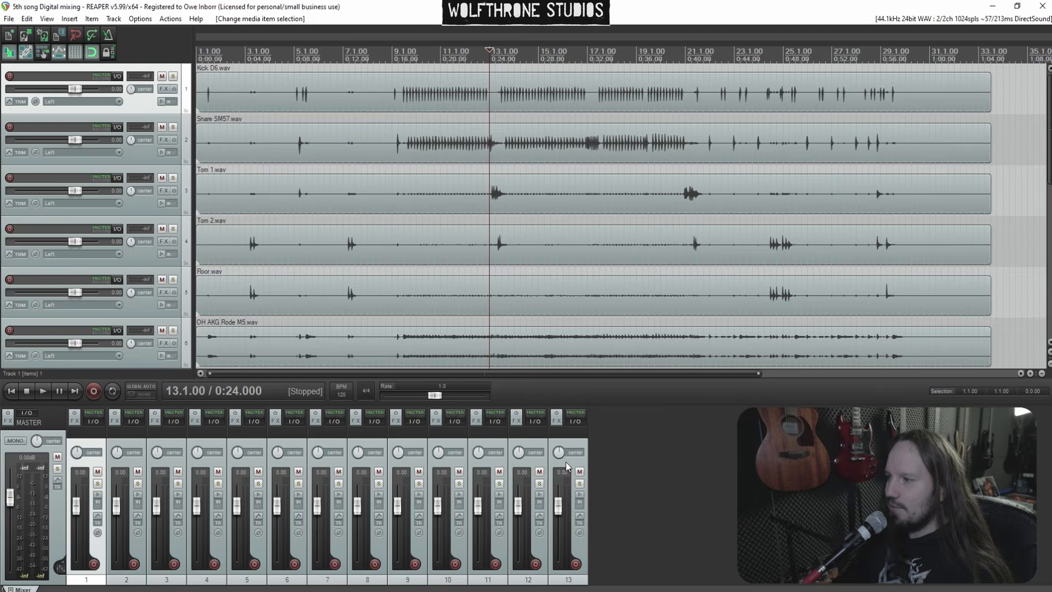
shift+click(565, 461)
drag(558, 504, 559, 565)
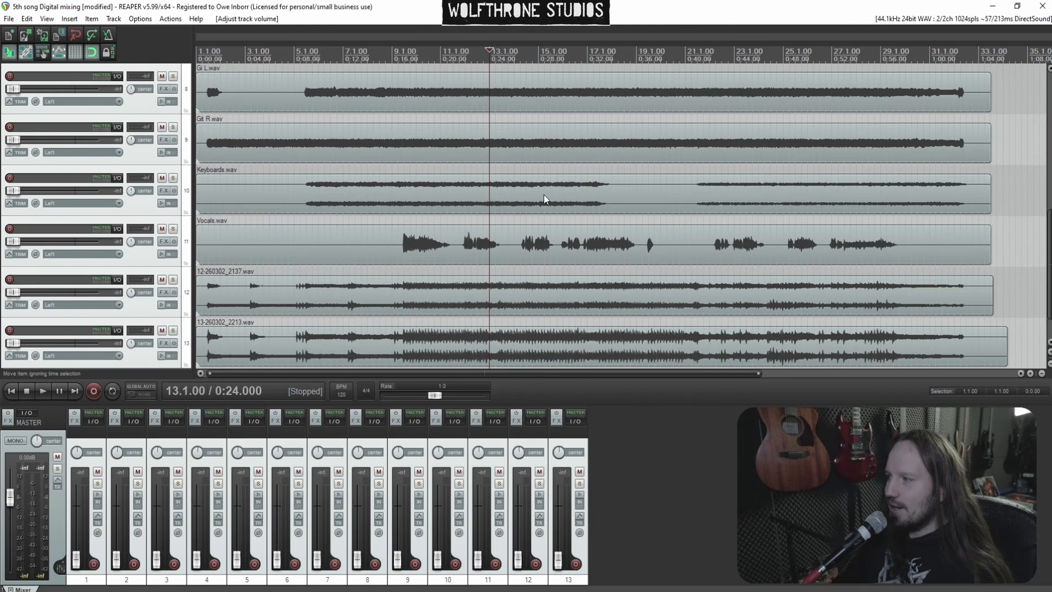
Rename tracks 1 to 5 as Kick, Snare, Tom 1, Tom 2 and Floor
scroll(530, 181, down, 3)
scroll(531, 189, up, 2)
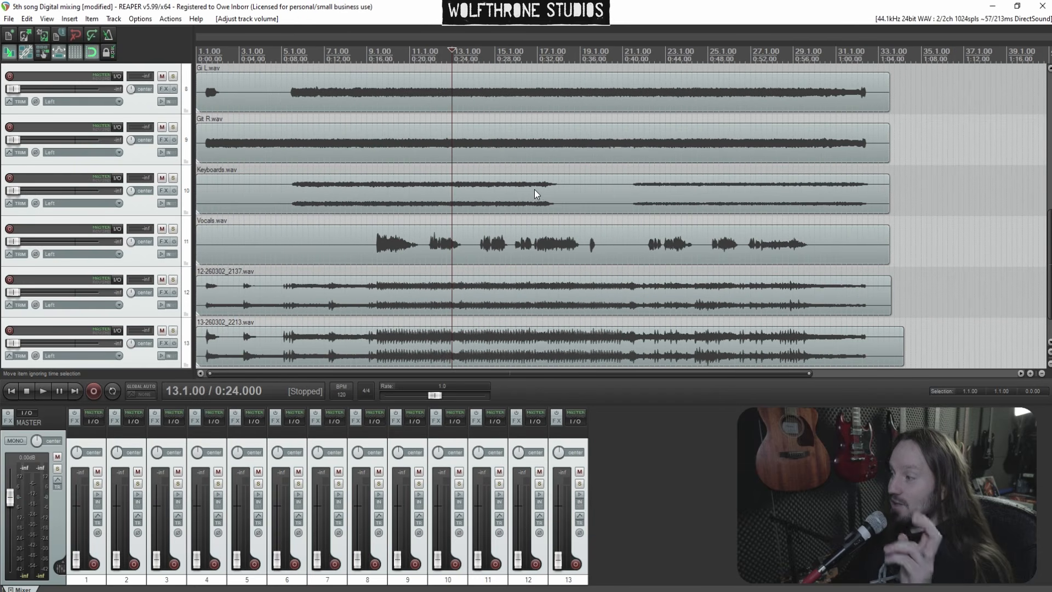
drag(1050, 278, 1050, 141)
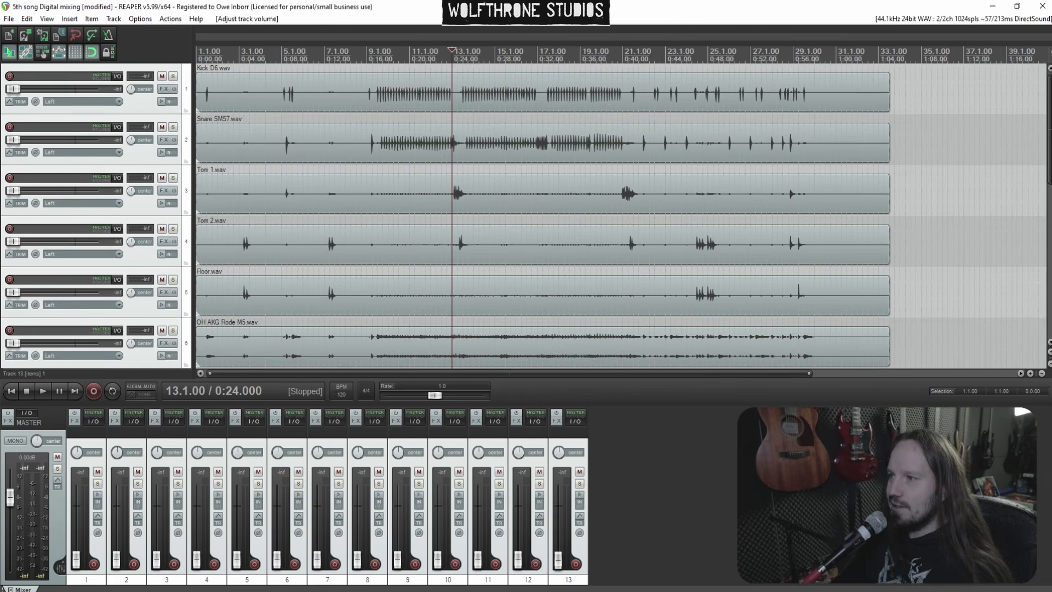
drag(1051, 139, 1039, 121)
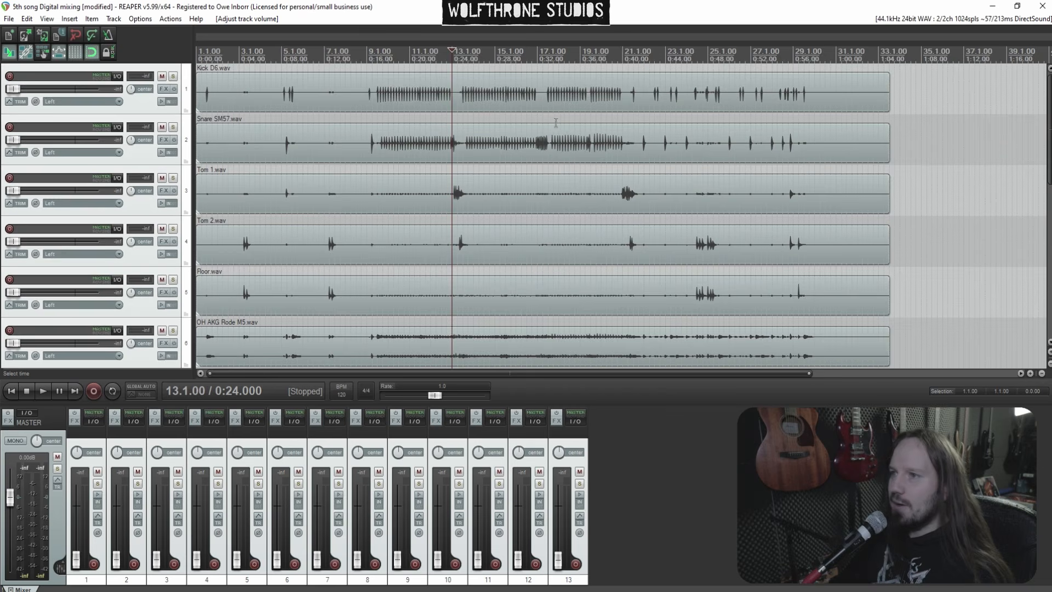
scroll(570, 124, up, 3)
scroll(570, 124, up, 1)
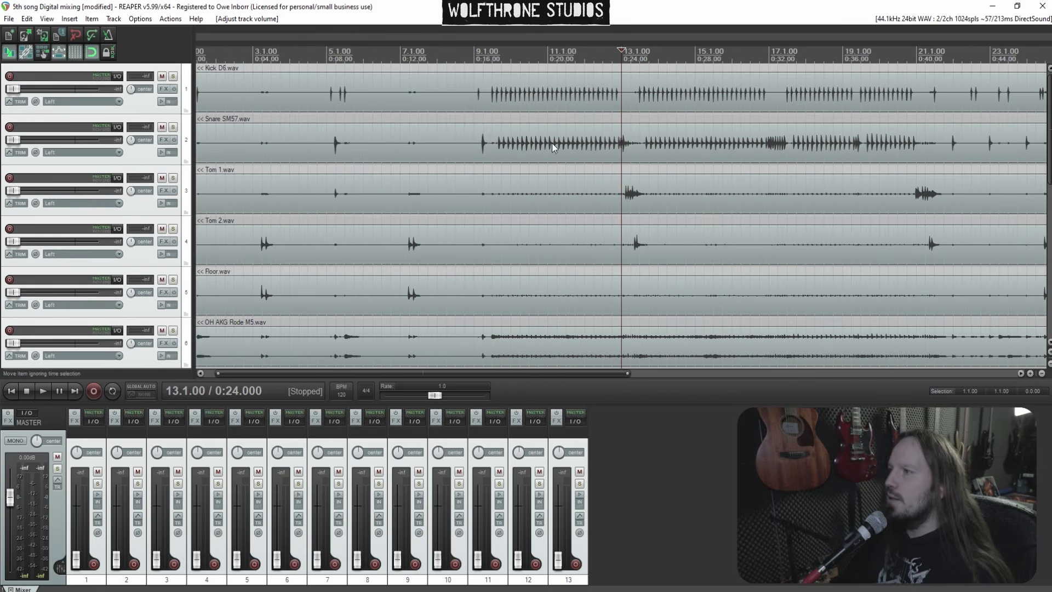
scroll(486, 129, down, 4)
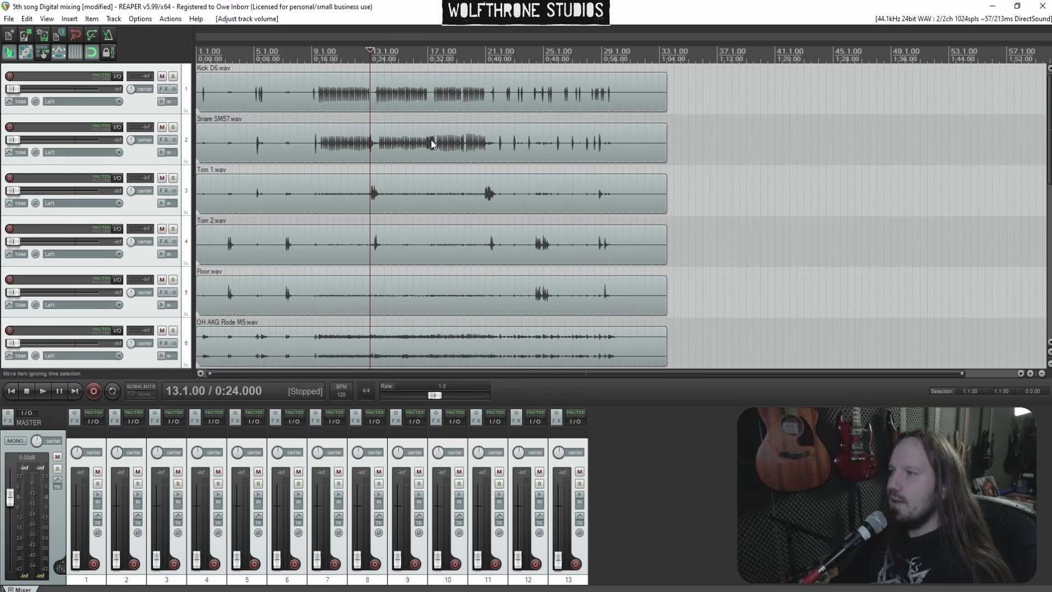
double_click(59, 81)
text(Kick)
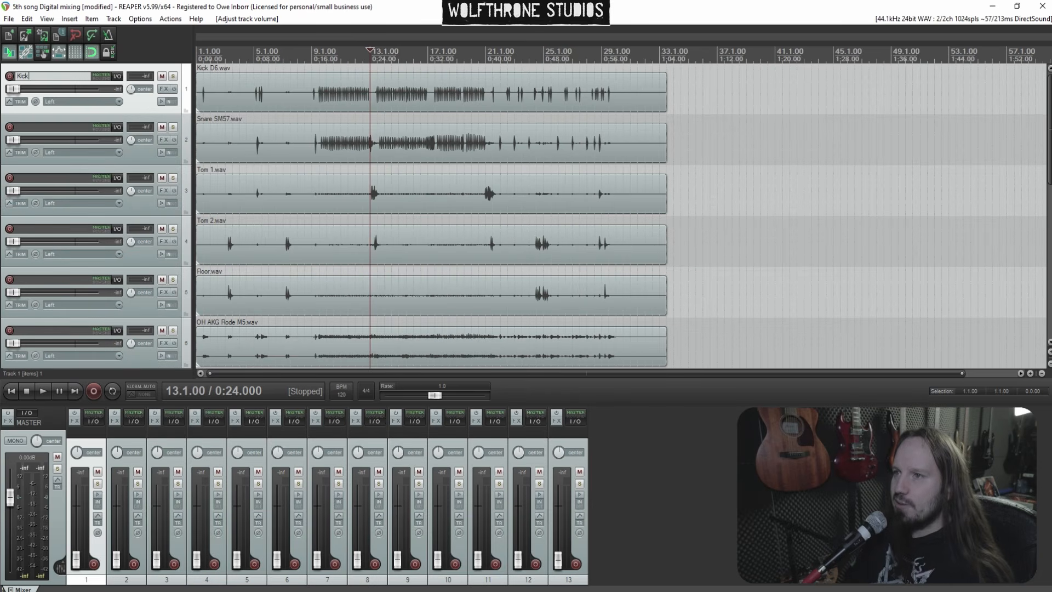
key(Tab)
text(Snare)
key(Tab)
text(Tom 1)
key(Tab)
text(Tom)
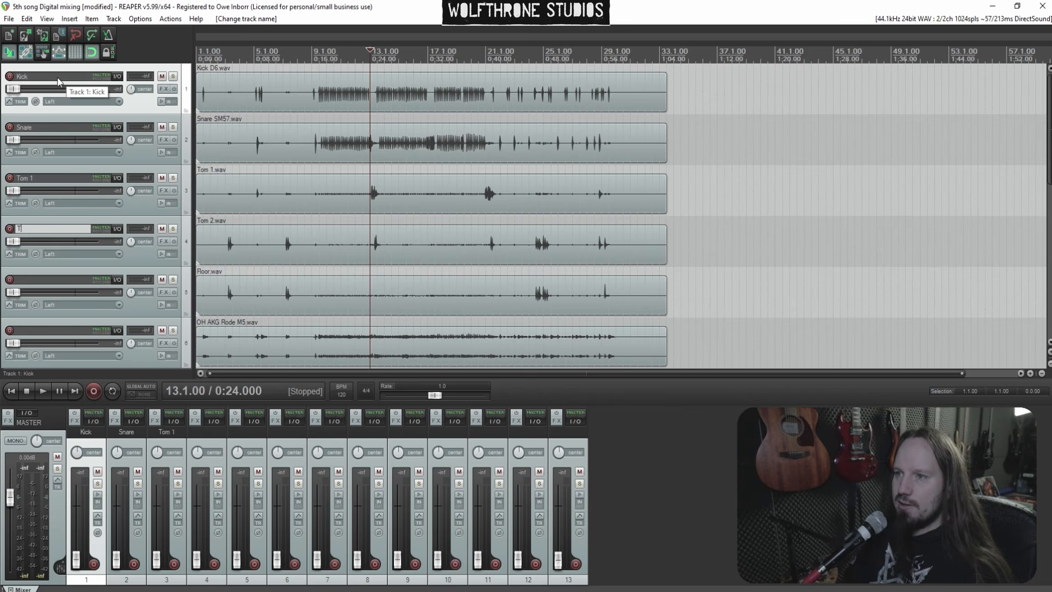
text( 2)
key(Tab)
text(Floor)
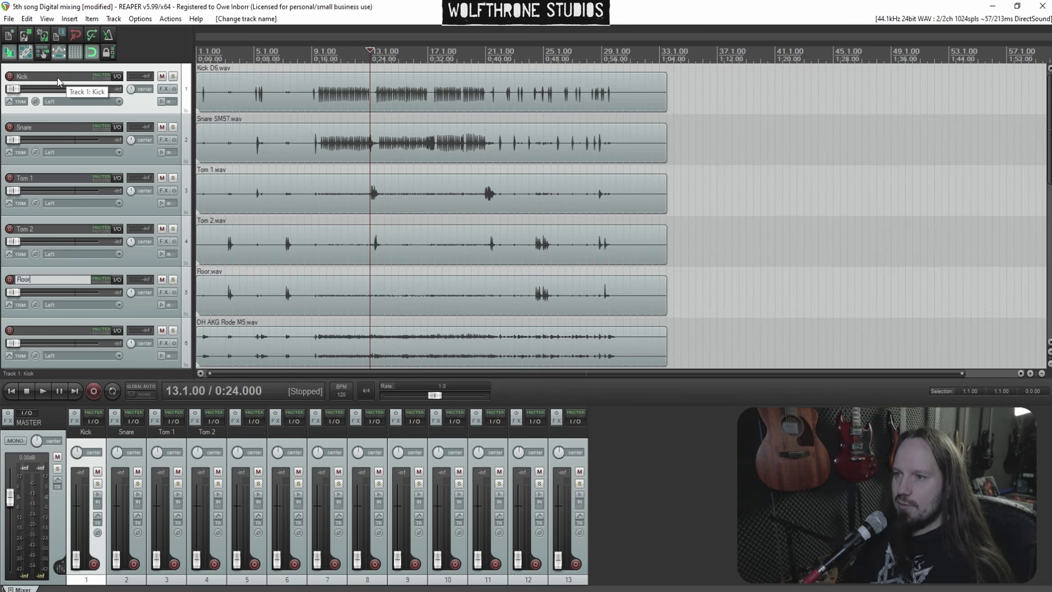
Rename tracks 6 to 11 as OH, Bass, Git L, Git R, Keys and Vocals
key(Tab)
text(OH)
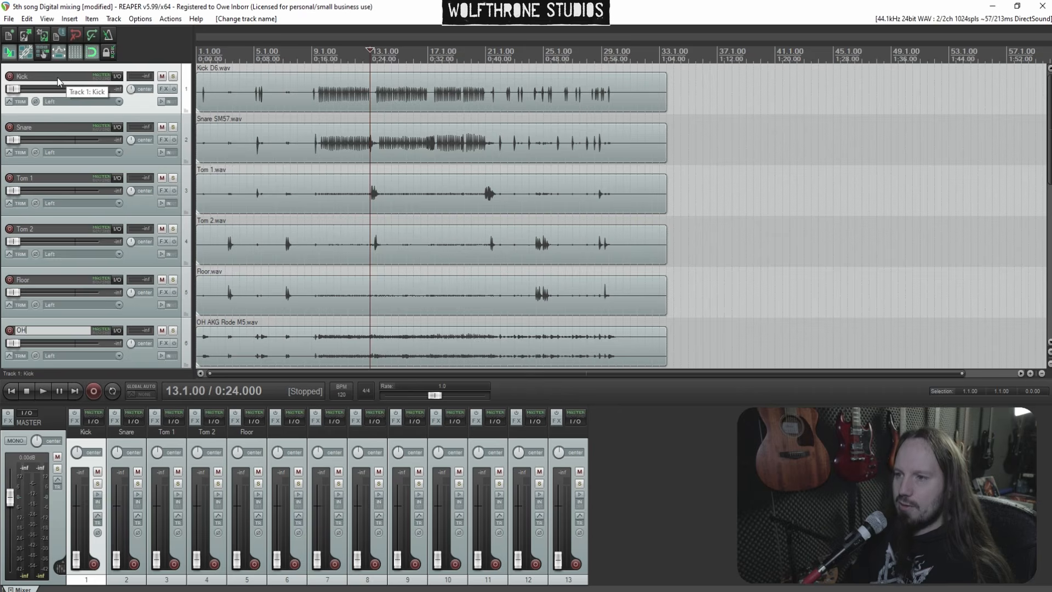
key(Tab)
text(Bass)
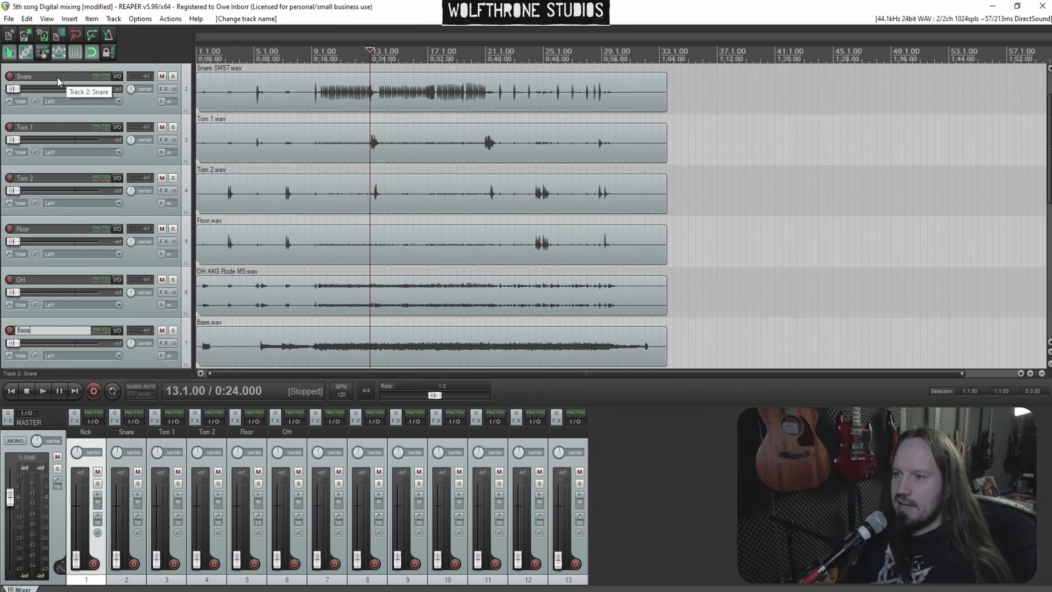
key(Tab)
text(G)
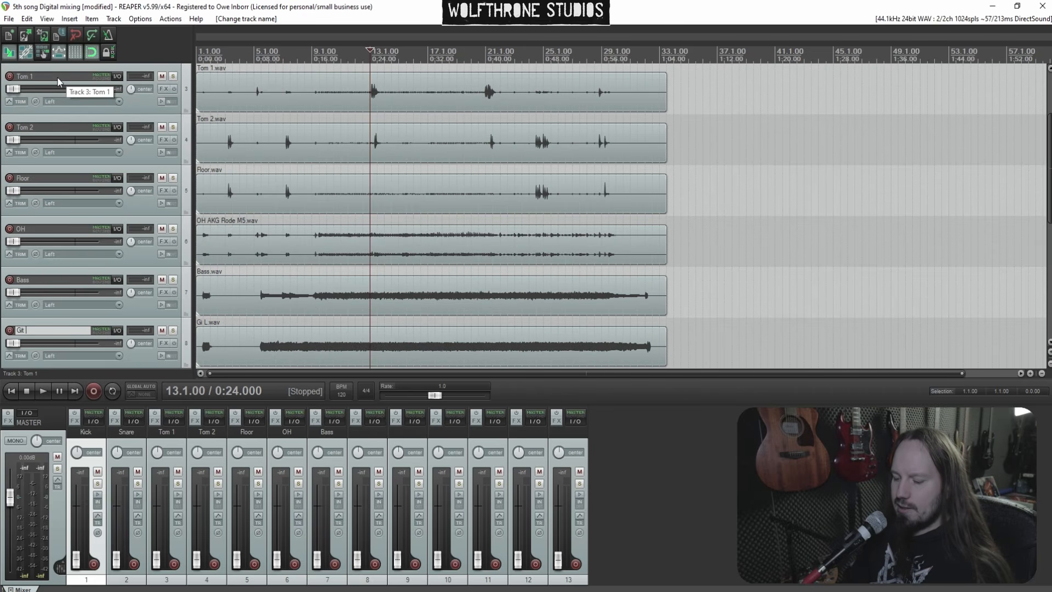
text(it L)
key(Tab)
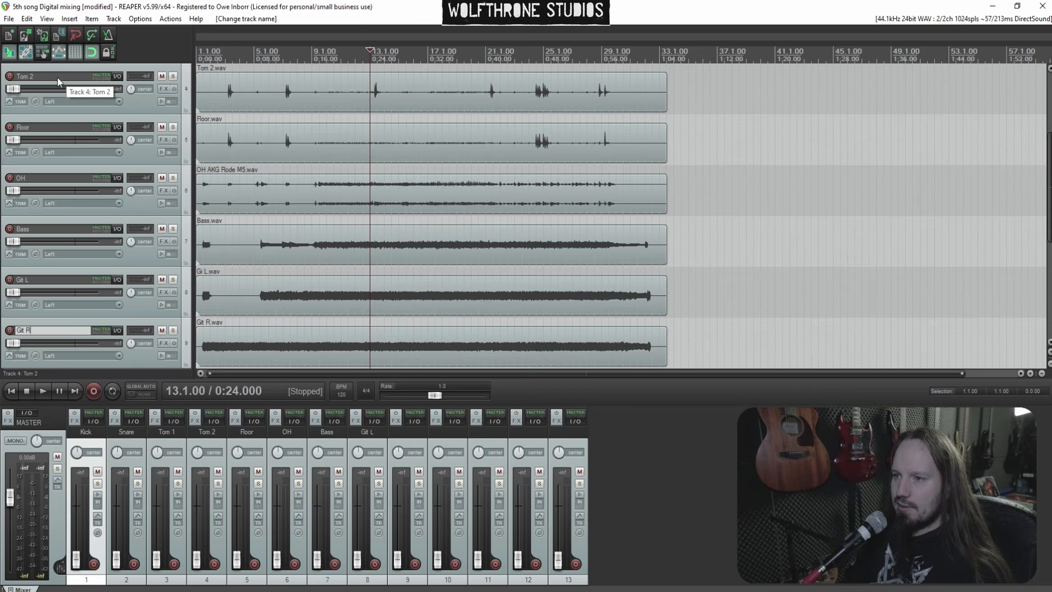
text(Git R)
key(Tab)
text(Keys)
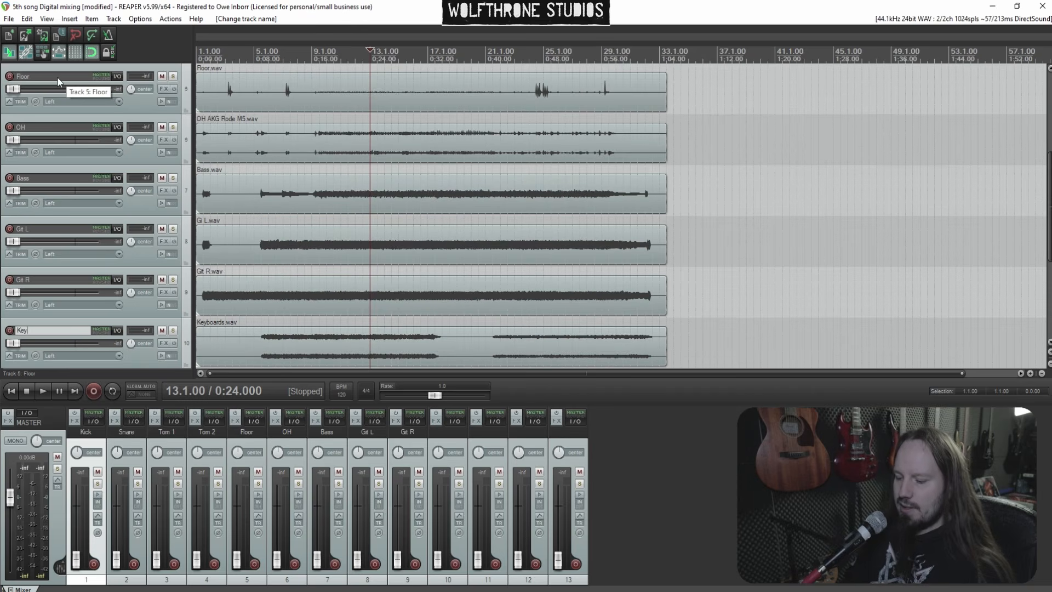
key(Tab)
text(Vocals)
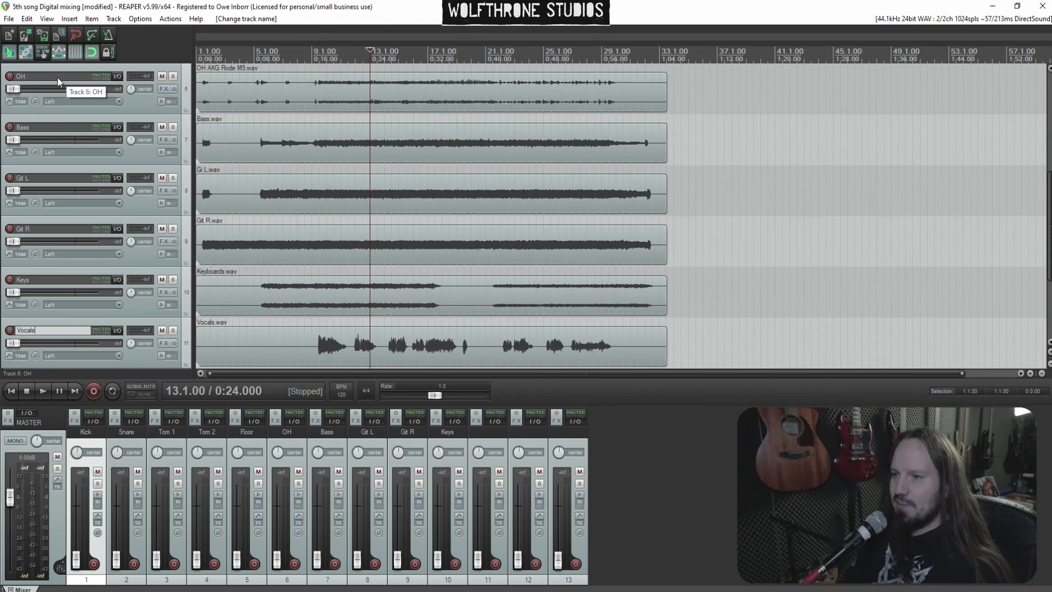
key(Return)
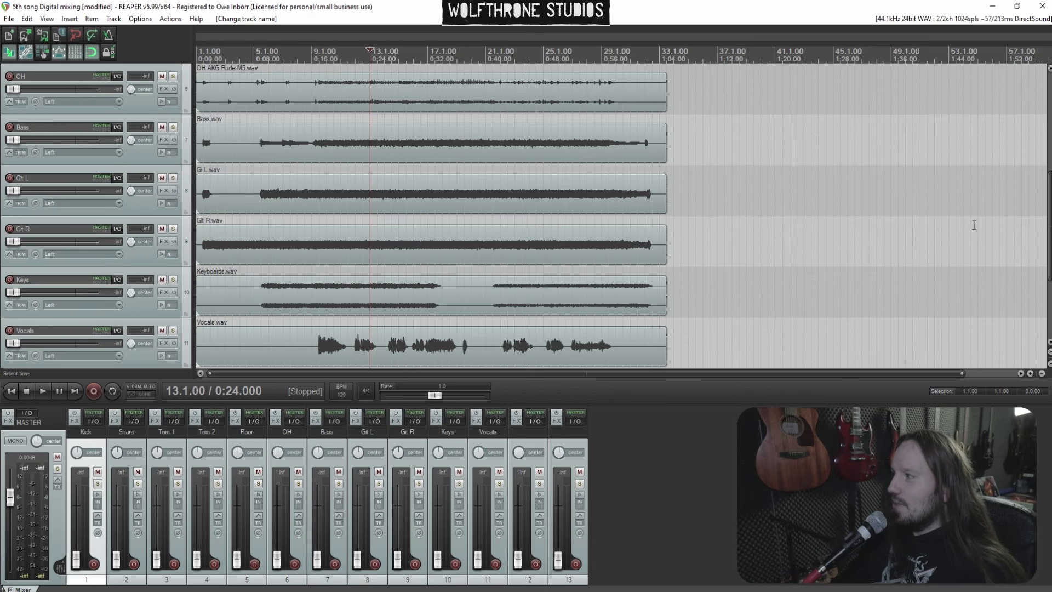
Mute the two unnamed reference tracks 12 and 13 and move their items later, to about bar 41
scroll(647, 288, up, 5)
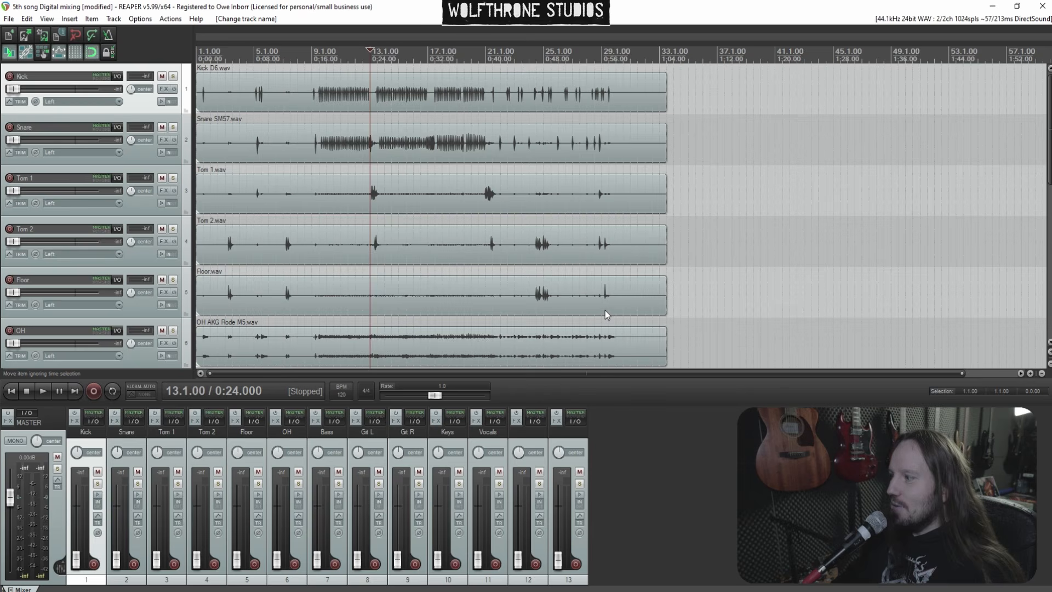
scroll(2, 252, down, 8)
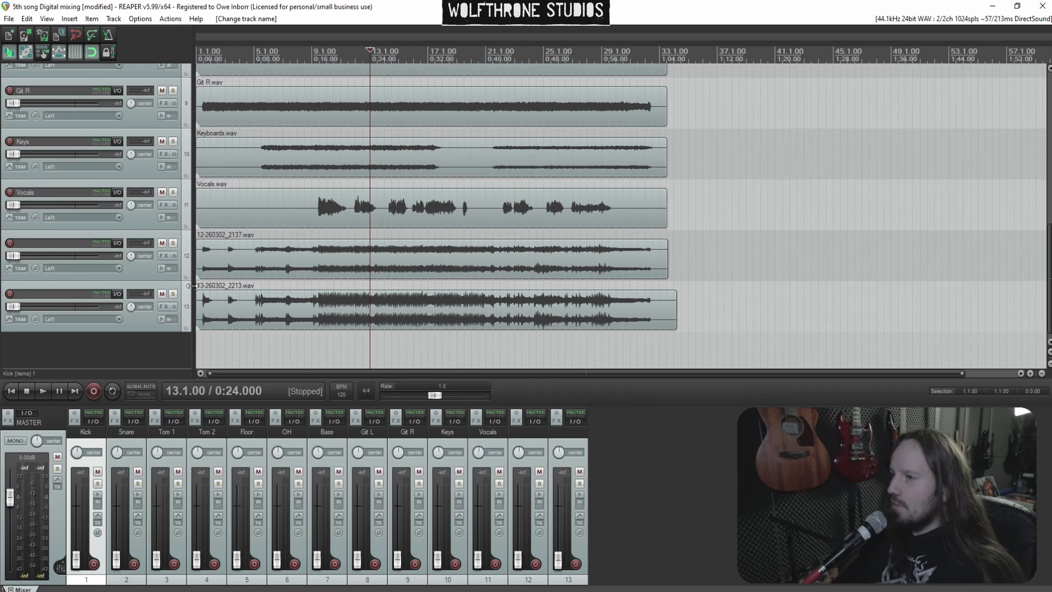
click(162, 243)
click(163, 295)
scroll(304, 328, down, 4)
drag(306, 329, 577, 257)
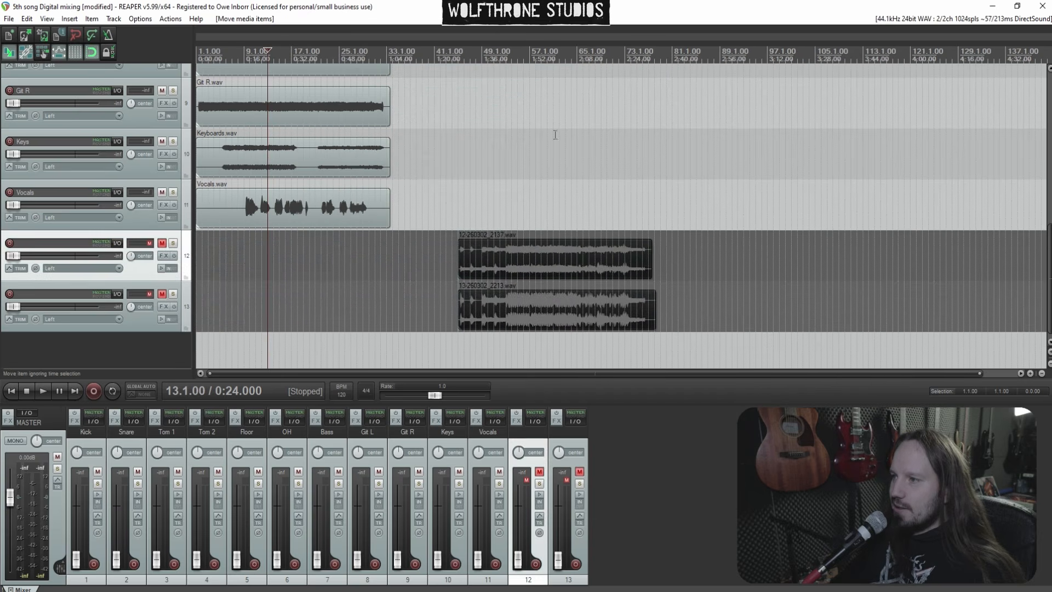
Delete the two reference tracks 12 and 13 from the project
click(546, 248)
click(540, 321)
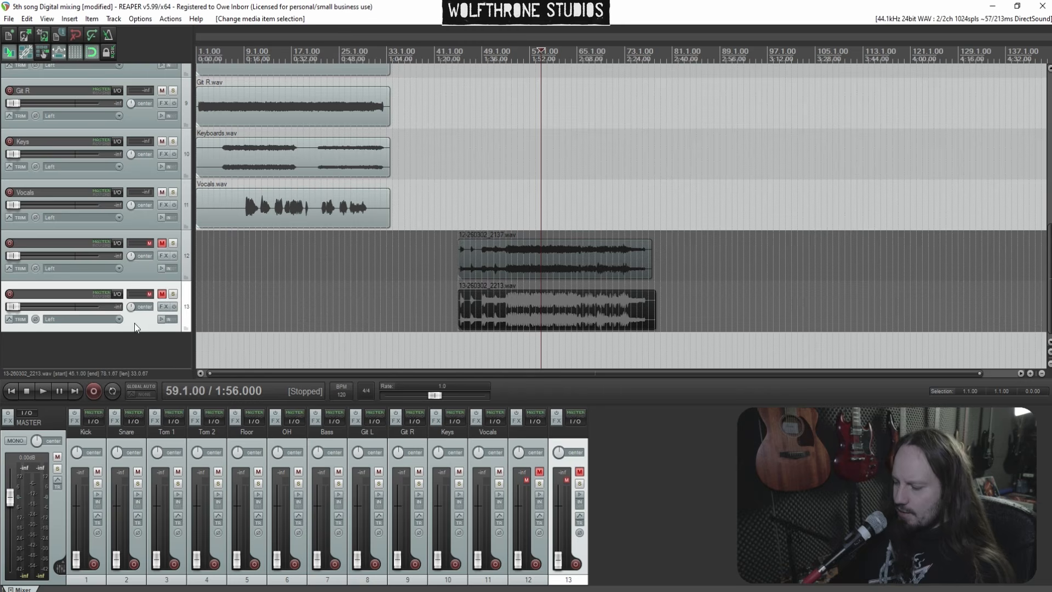
key(Delete)
key(Return)
click(145, 306)
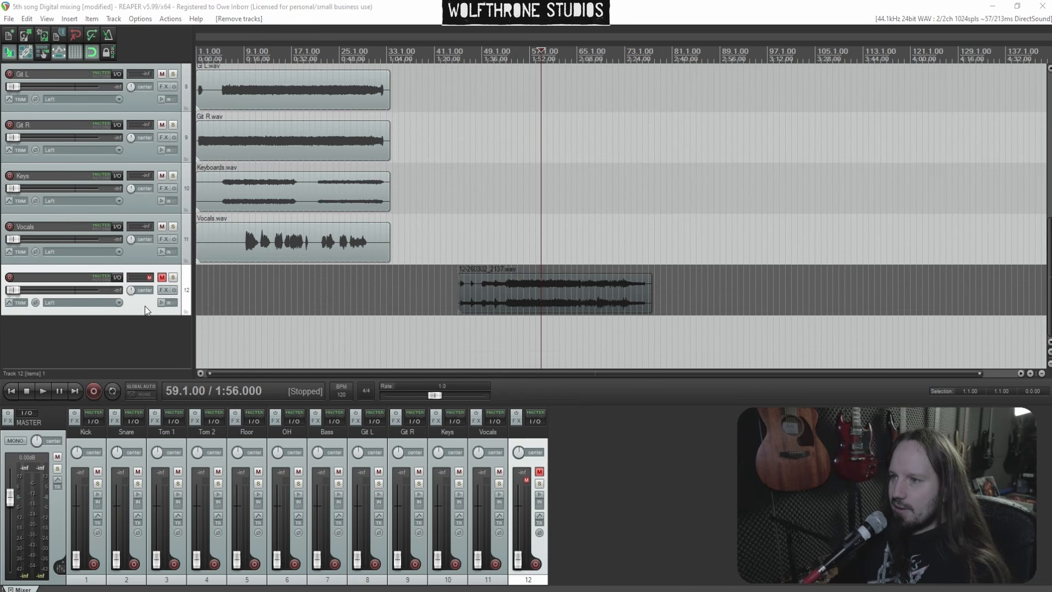
key(Delete)
key(Return)
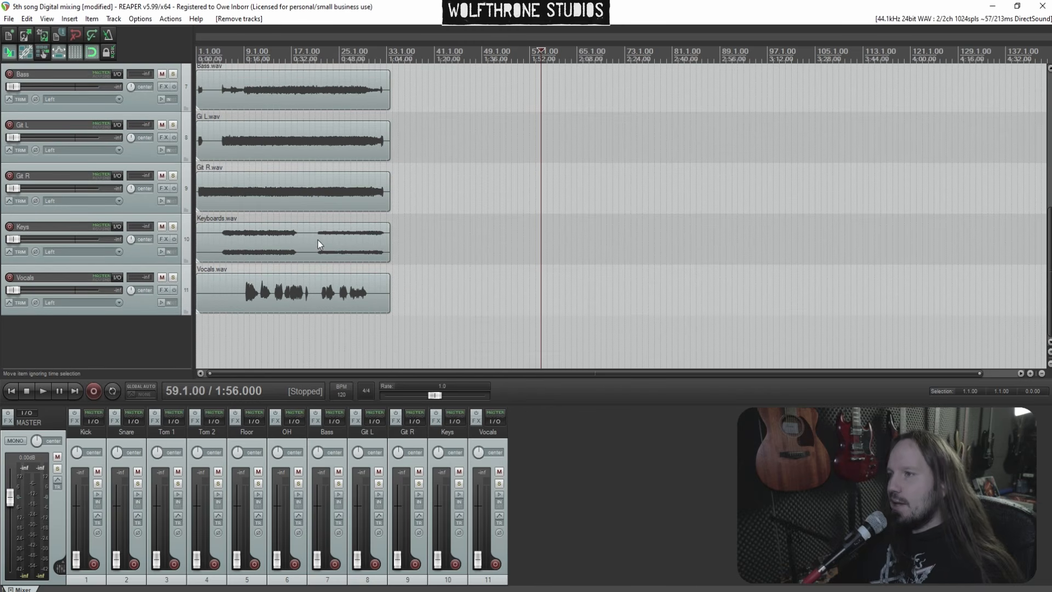
Scroll through the remaining tracks to review the arrangement
scroll(2, 239, up, 3)
scroll(1, 240, up, 3)
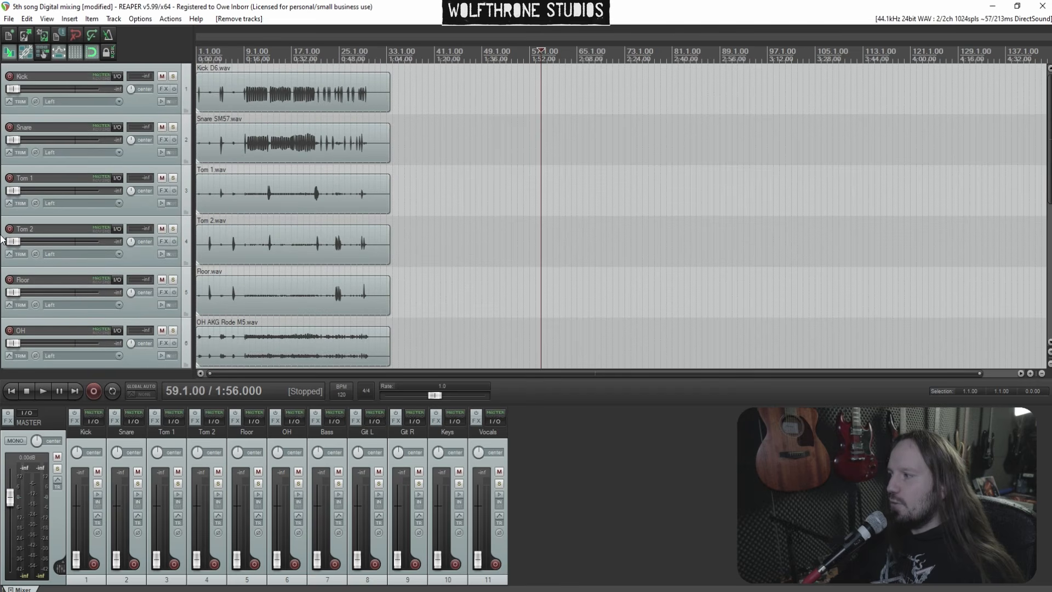
scroll(2, 239, down, 5)
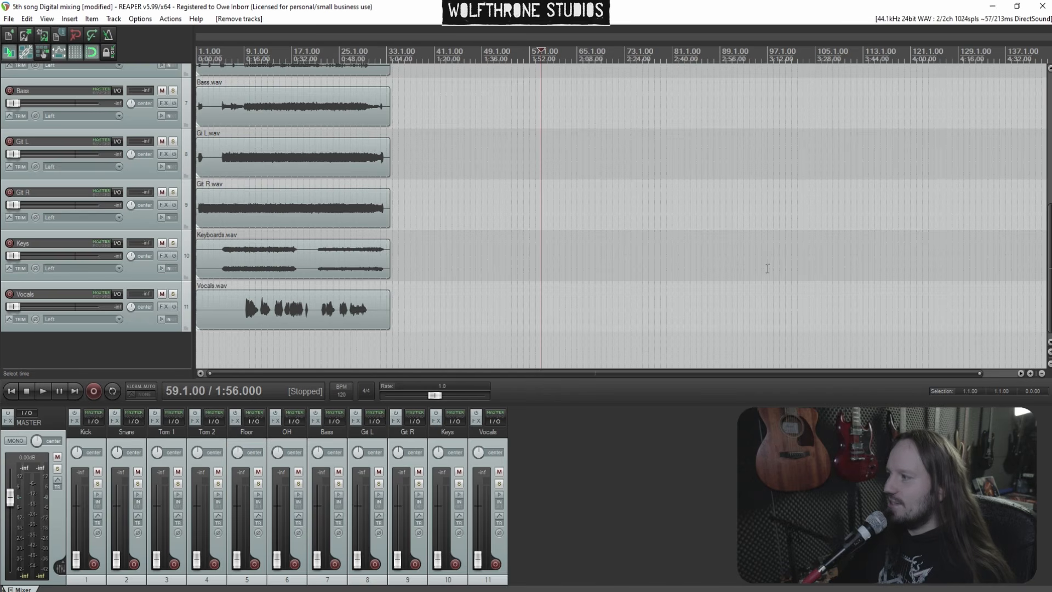
drag(1048, 261, 1045, 129)
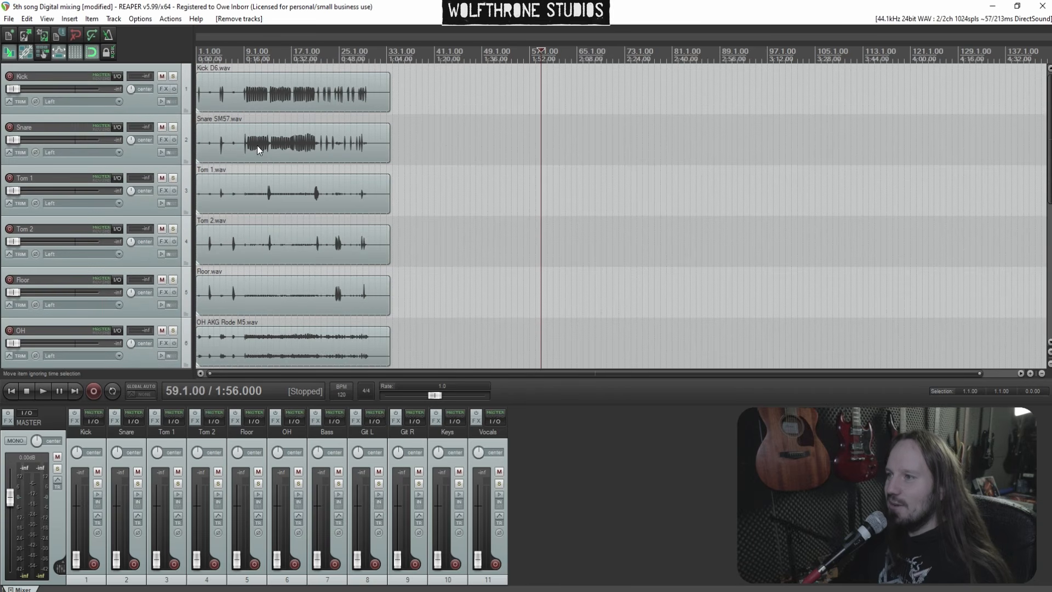
scroll(234, 283, down, 2)
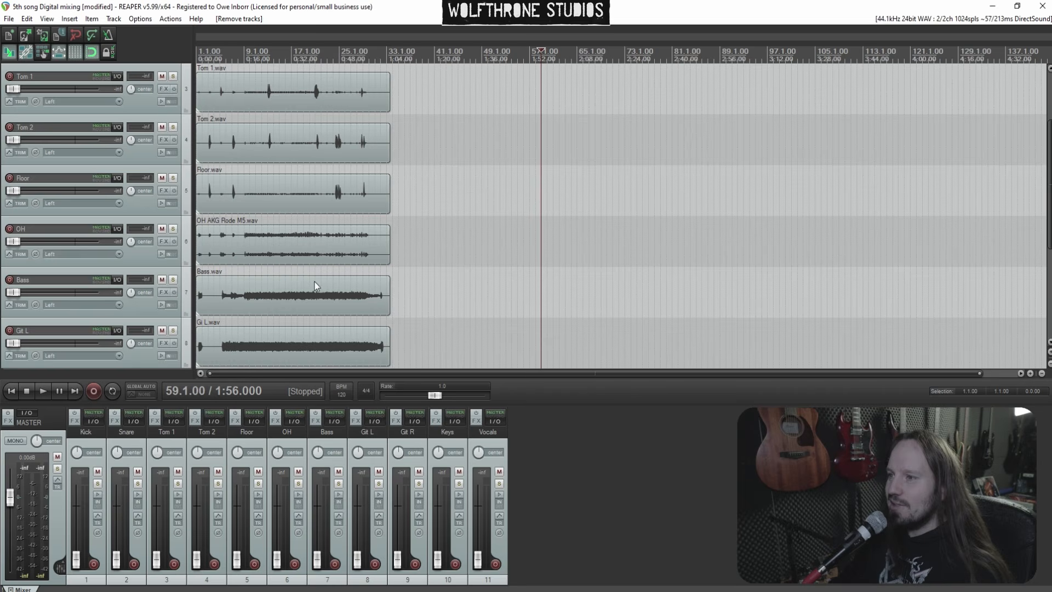
scroll(48, 206, down, 3)
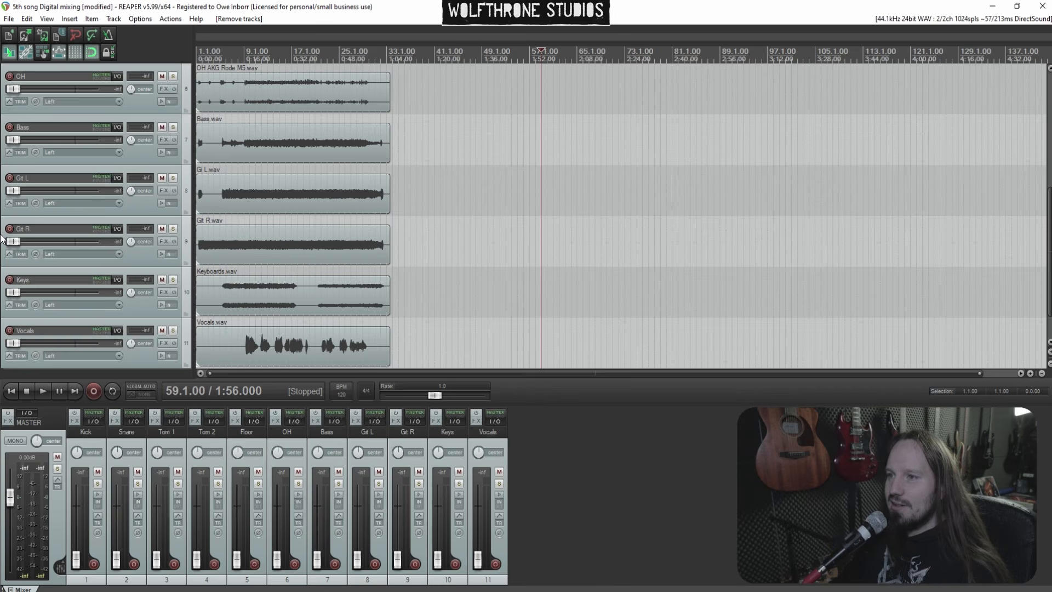
scroll(2, 238, down, 1)
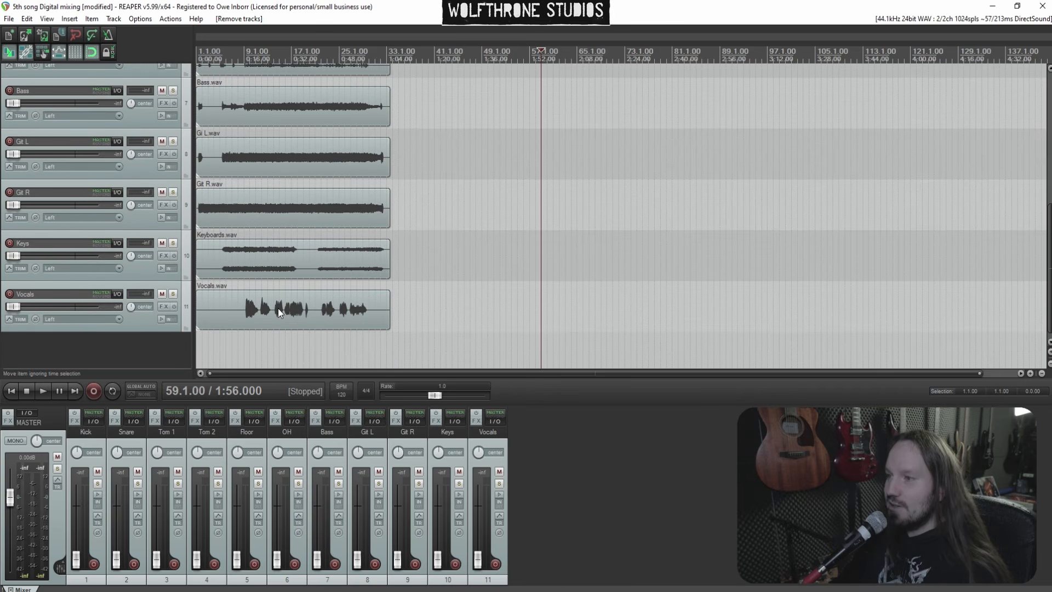
scroll(2, 252, up, 8)
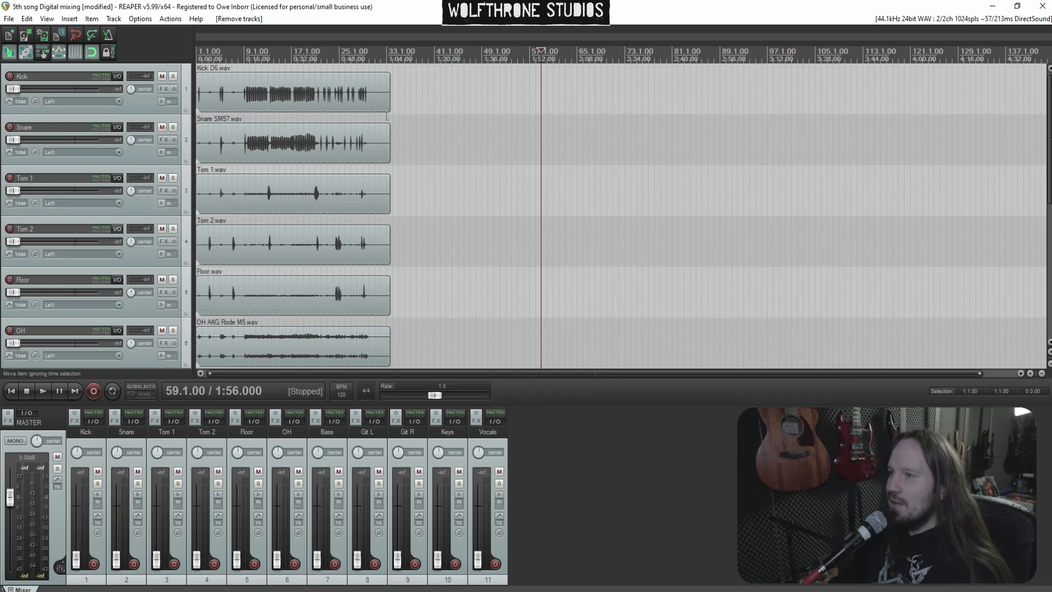
Start playback from about bar 9 with the Kick track soloed
click(273, 99)
scroll(274, 97, up, 3)
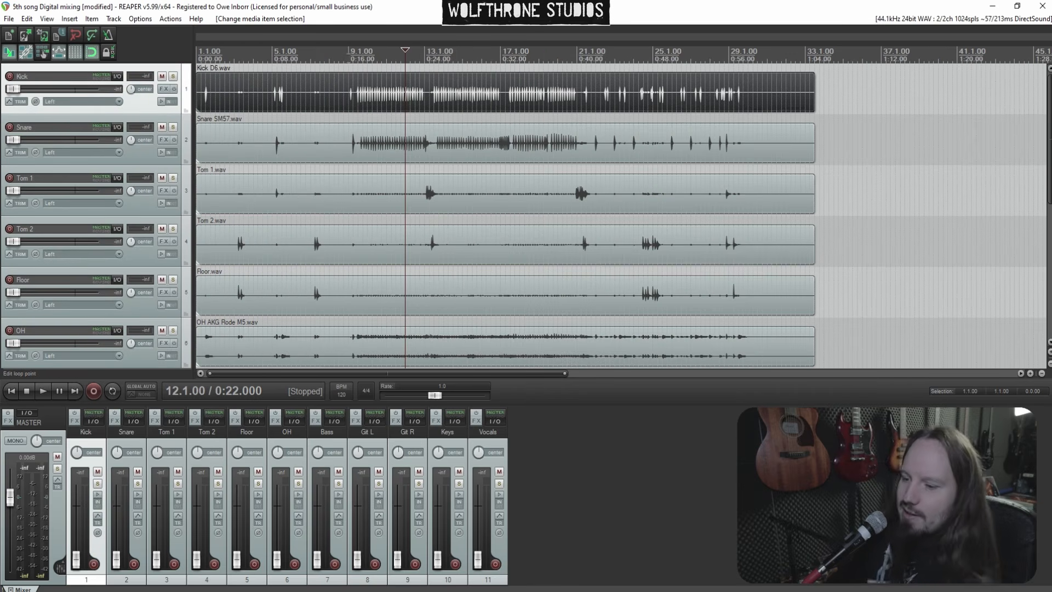
click(354, 93)
key(space)
click(174, 78)
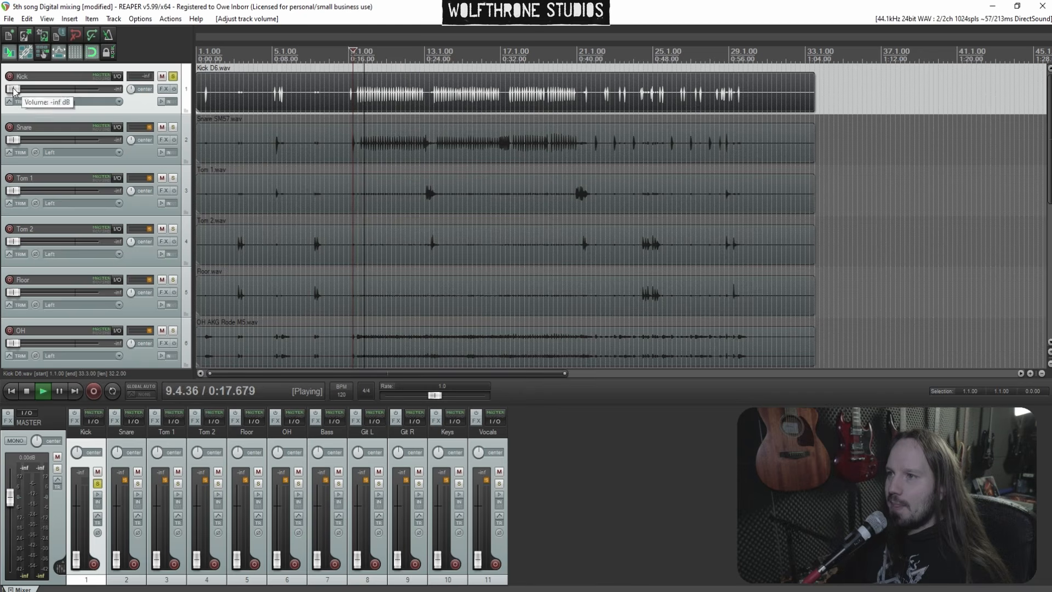
Reset the Kick track's volume fader to 0 dB
double_click(15, 89)
drag(75, 89, 81, 90)
double_click(81, 90)
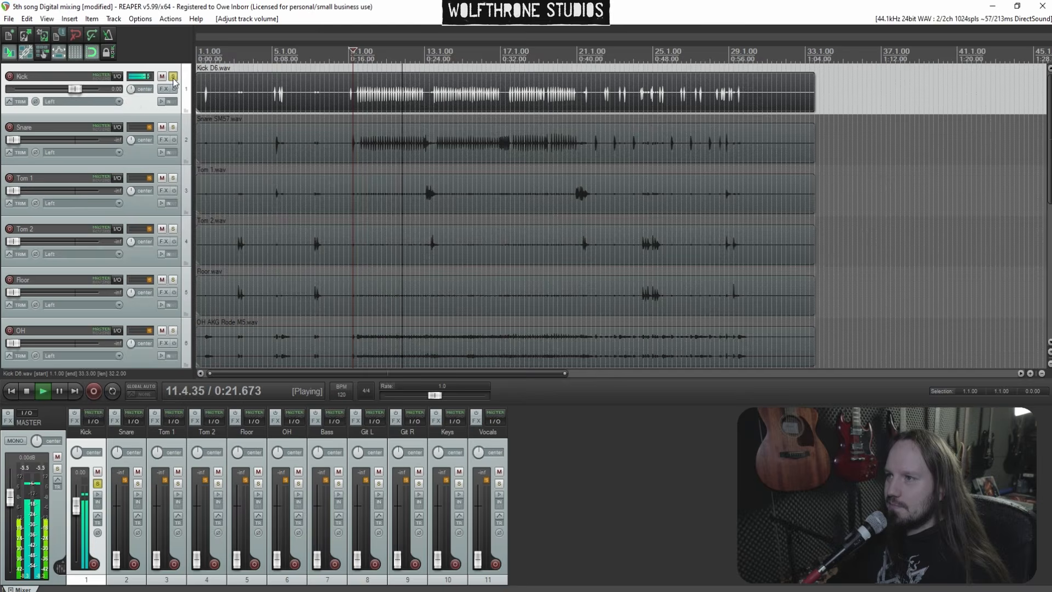
Switch the solo from the Kick to the Snare track, play it, and bring the Snare fader up to about -5.3 dB
key(space)
click(173, 76)
click(174, 128)
key(space)
scroll(62, 144, up, 5)
scroll(62, 144, up, 6)
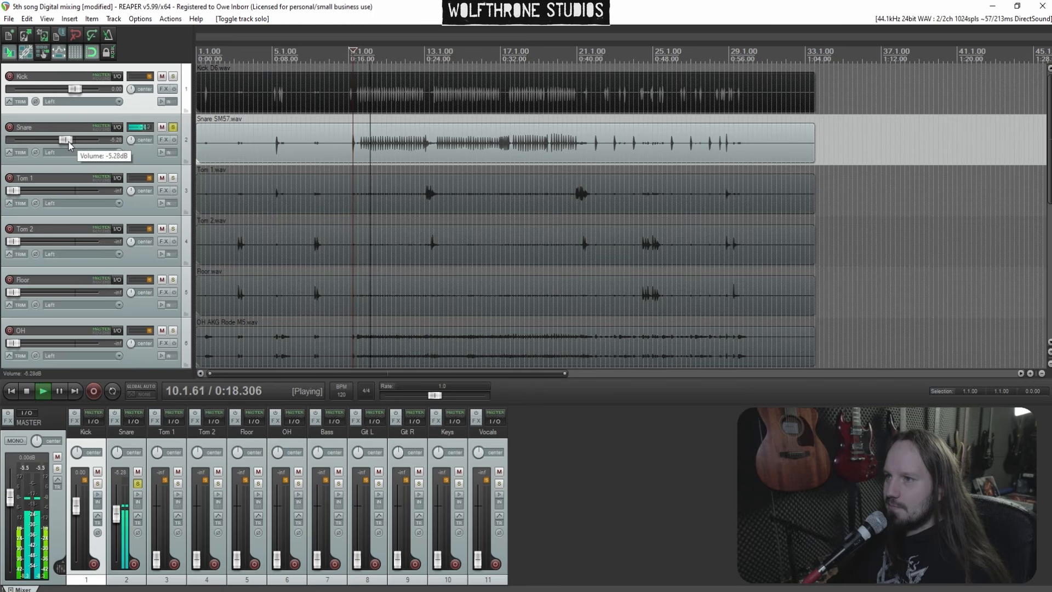
Solo Tom 1 instead of the Snare, reset its fader to 0 dB, and audition it from about bar 13
key(space)
click(173, 128)
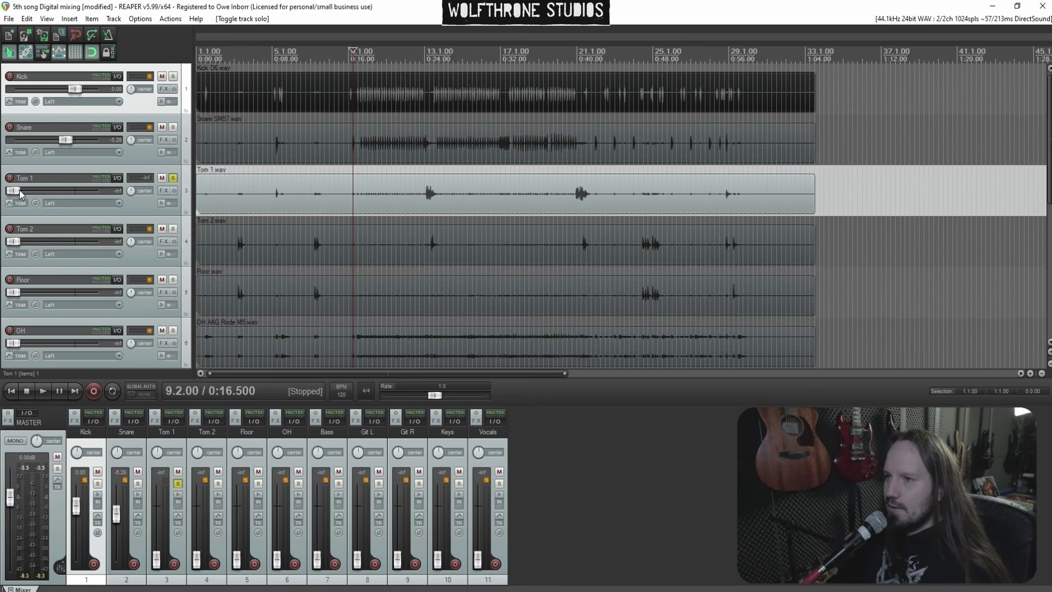
double_click(19, 192)
click(425, 171)
scroll(507, 165, up, 3)
key(space)
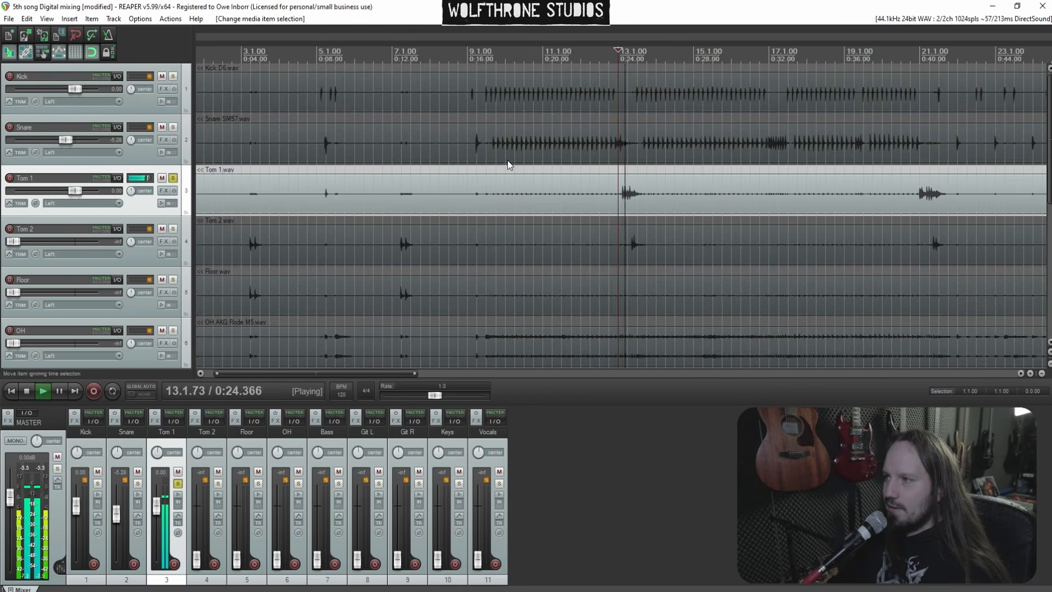
key(space)
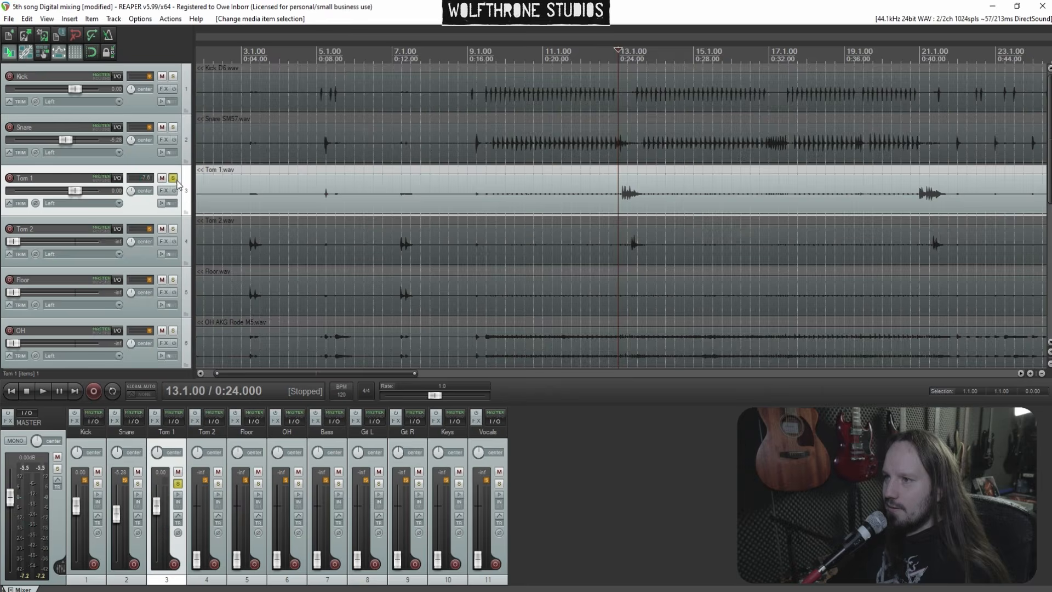
Move the solo from Tom 1 to Tom 2 and lower Tom 1's fader to about -12.8 dB
click(174, 178)
click(172, 229)
drag(74, 191, 43, 242)
Play Tom 2 soloed and set its fader to about -3.7 dB
scroll(639, 222, up, 2)
click(59, 251)
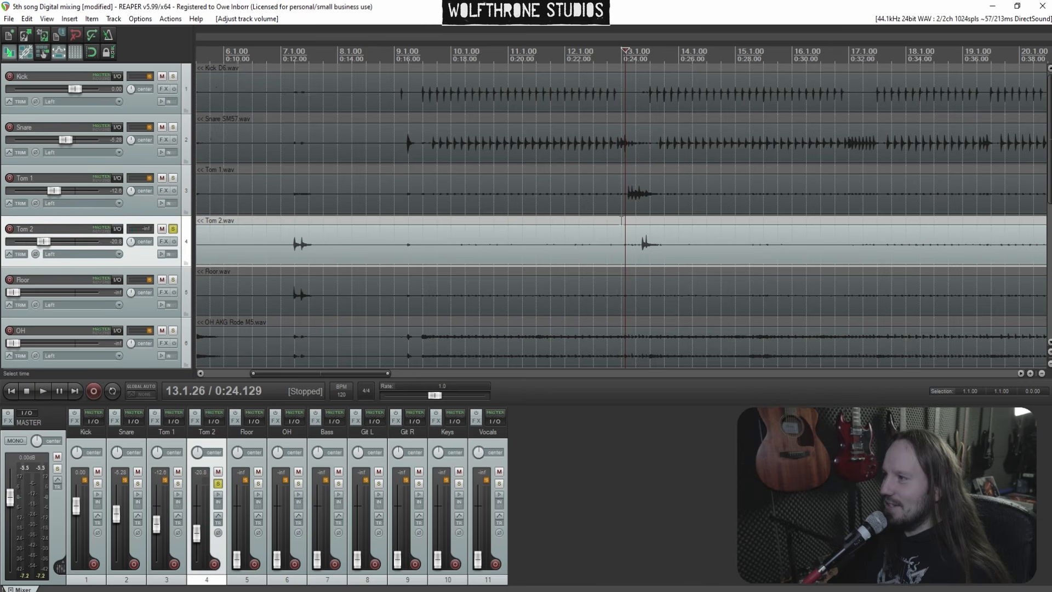
key(space)
drag(44, 242, 70, 244)
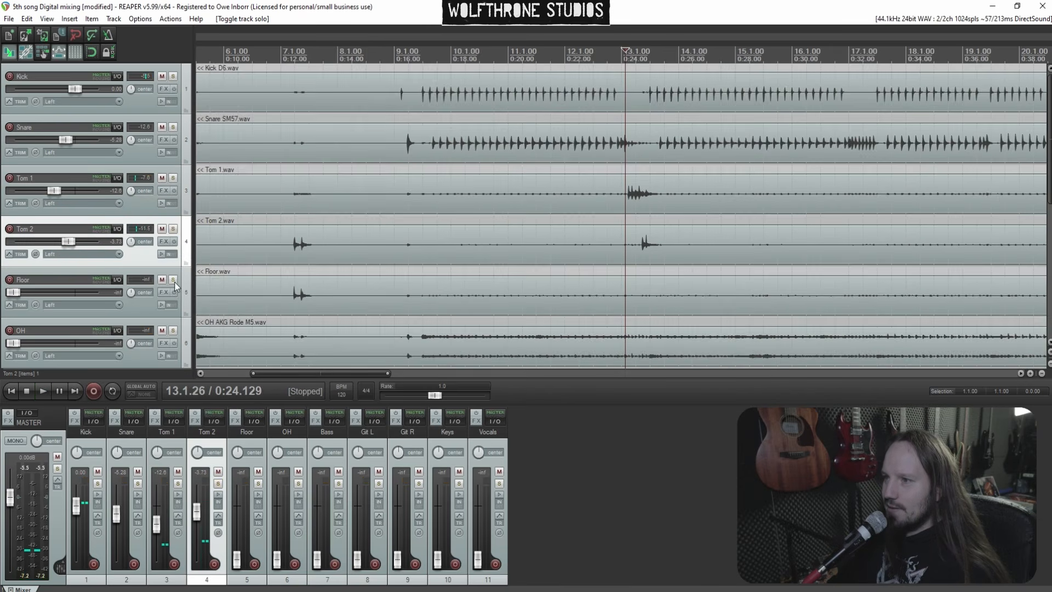
Audition the Floor track soloed from about bar 7, then clear its solo
click(176, 282)
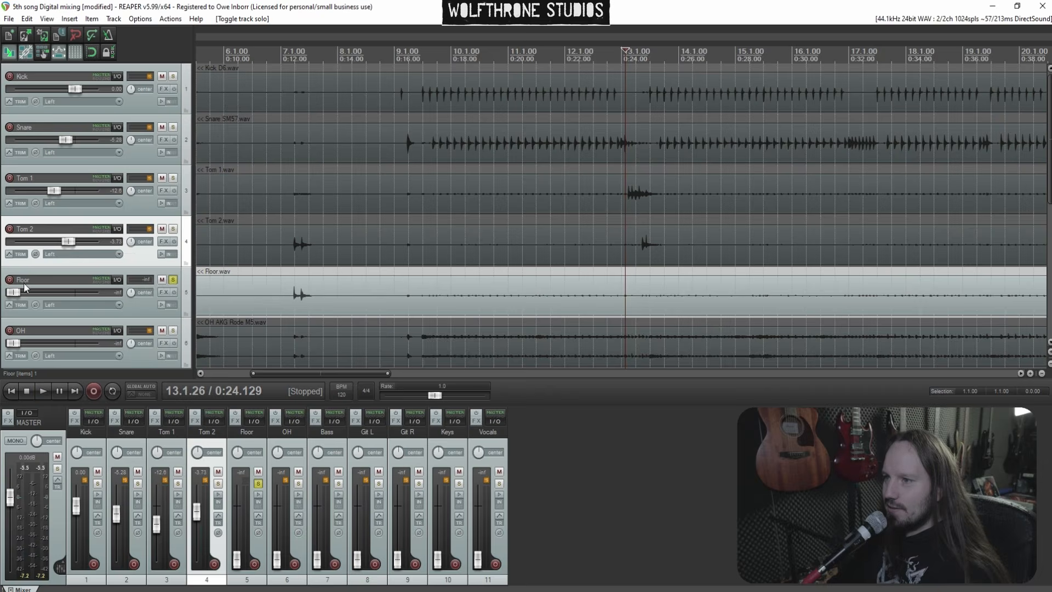
click(283, 284)
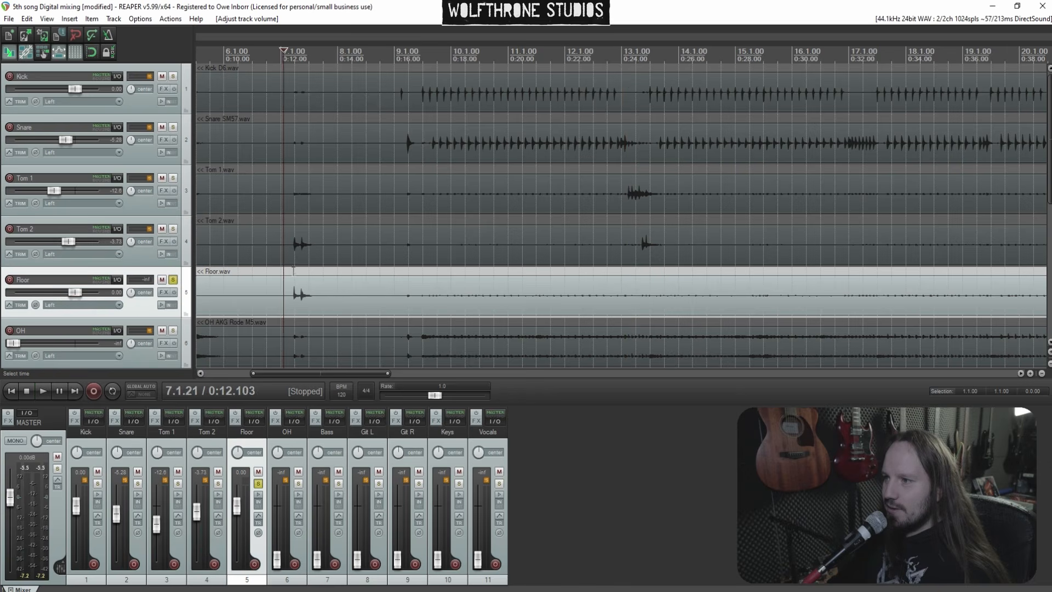
key(space)
click(173, 281)
scroll(93, 241, down, 2)
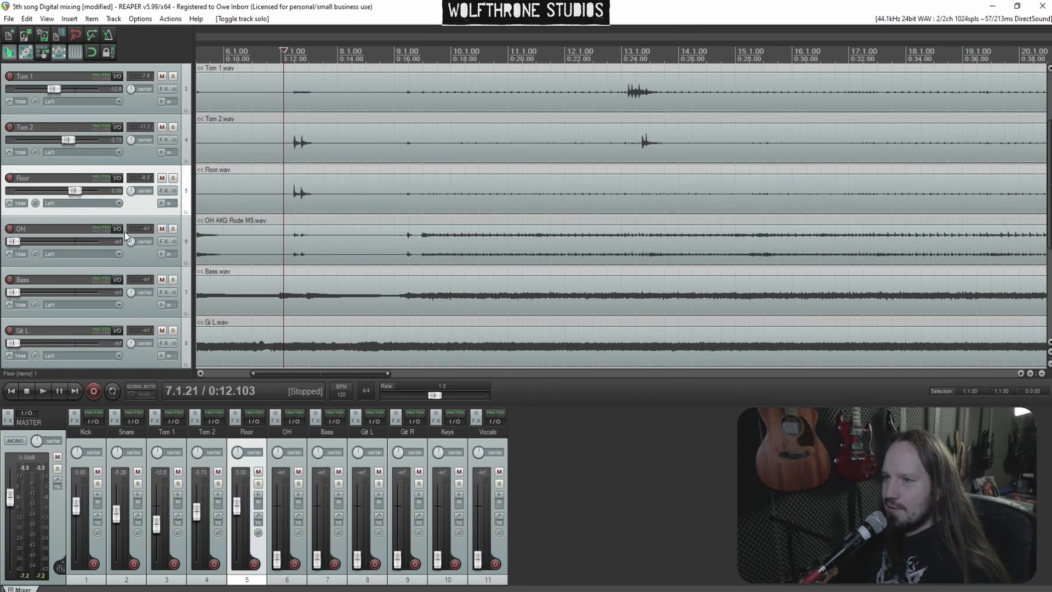
Audition the OH track soloed from about bar 10, then clear its solo
click(173, 230)
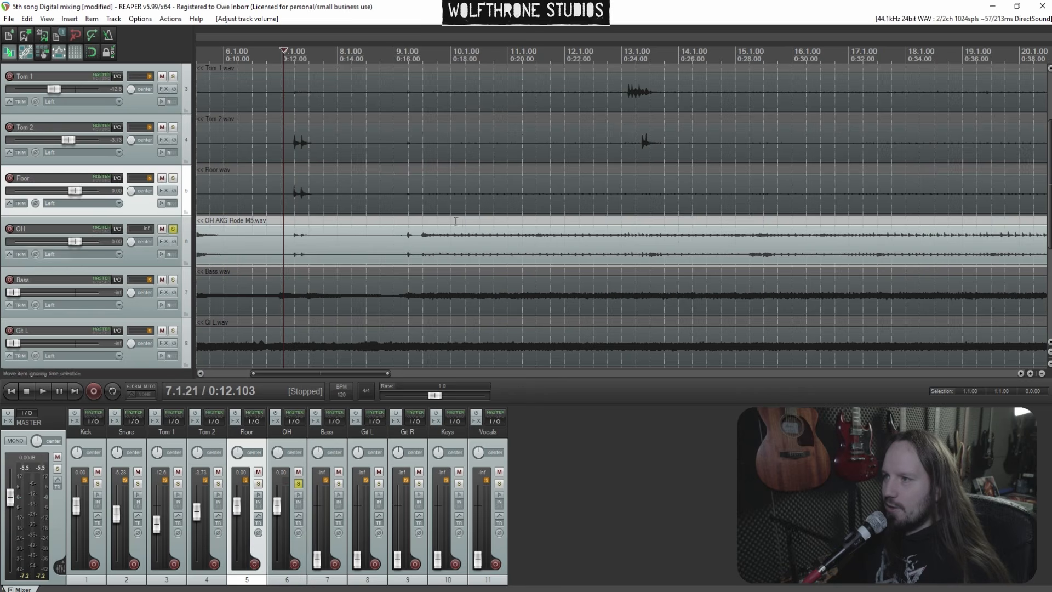
click(442, 234)
key(space)
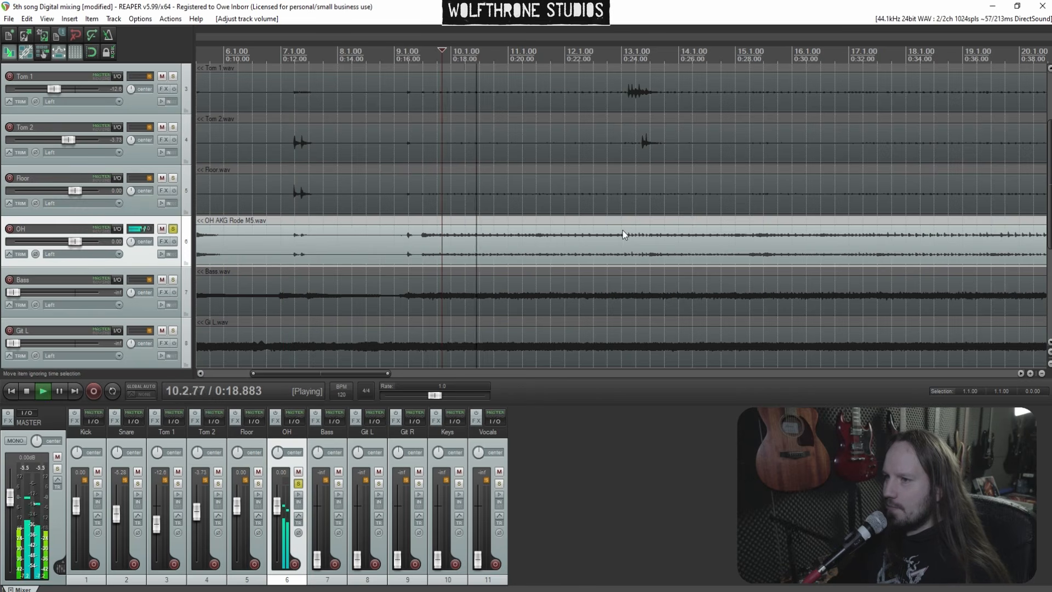
scroll(606, 230, down, 3)
click(751, 219)
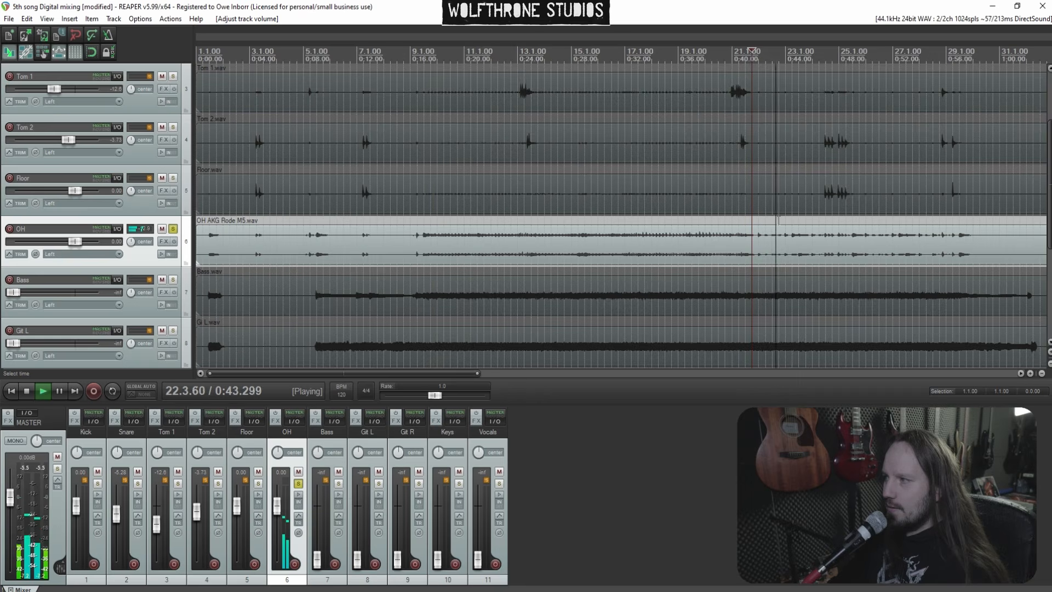
scroll(356, 224, down, 3)
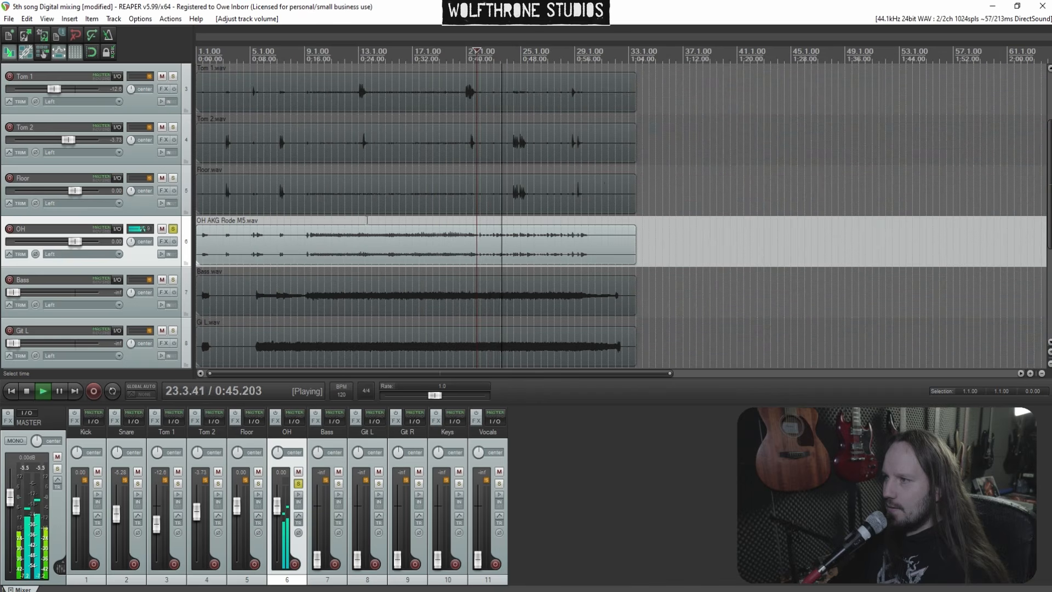
click(173, 231)
Audition the Bass track soloed, then clear its solo and stop playback
click(173, 279)
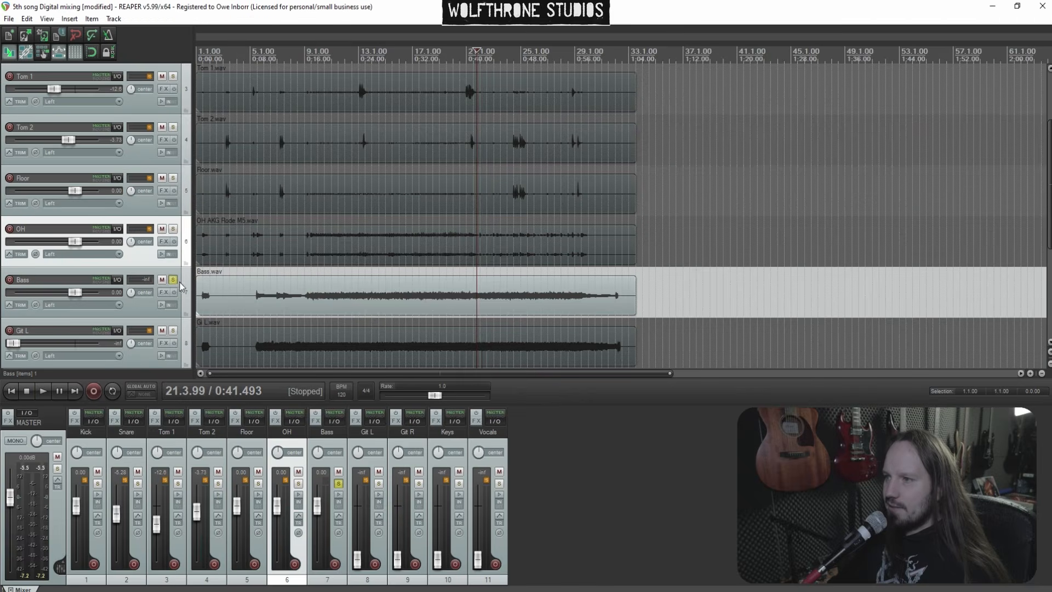
key(space)
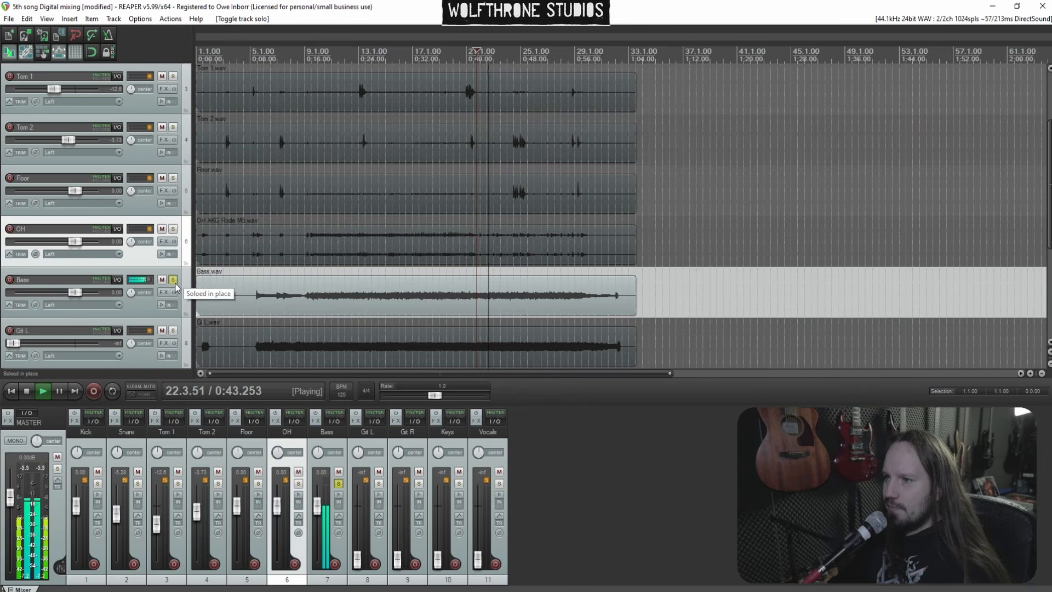
click(173, 280)
key(space)
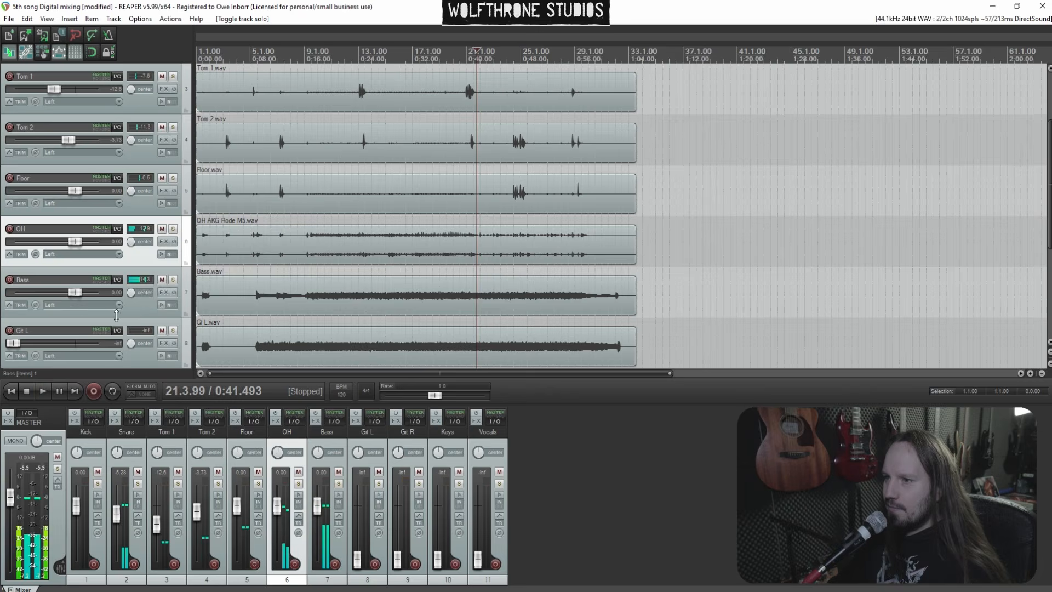
Solo Git L and Git R together and pull their faders to about -12 dB and -23 dB
click(173, 330)
scroll(210, 278, down, 3)
click(174, 192)
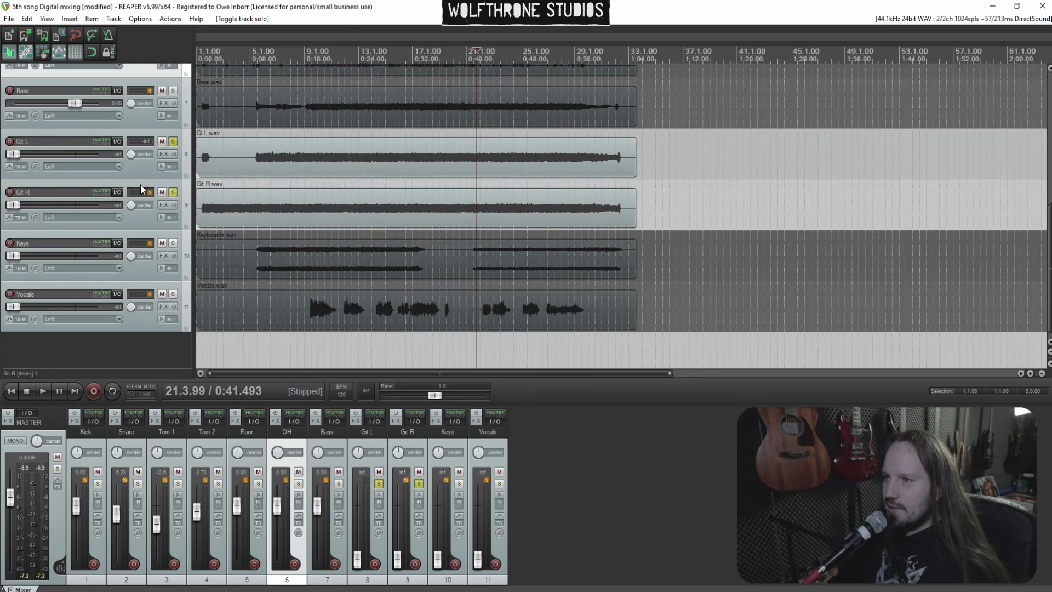
drag(16, 154, 59, 154)
drag(14, 205, 44, 208)
Pan Git R 100% right and Git L 100% left, and reset both guitar faders to 0 dB
drag(132, 211, 125, 192)
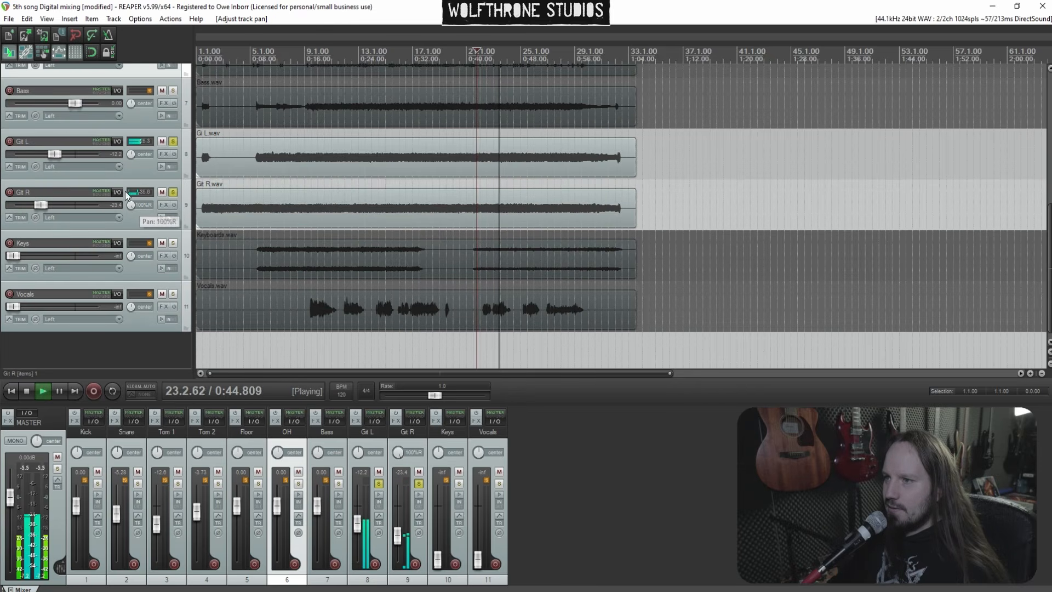
drag(130, 154, 130, 181)
double_click(54, 155)
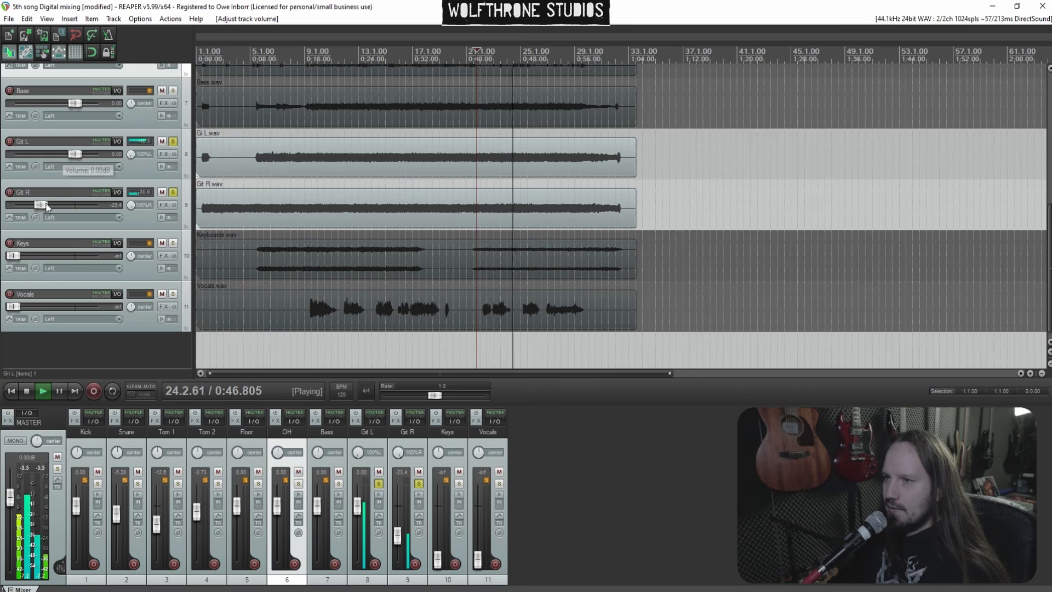
double_click(63, 206)
Select both guitar tracks and lower their faders together to about -7.6 dB
click(126, 215)
ctrl+click(92, 159)
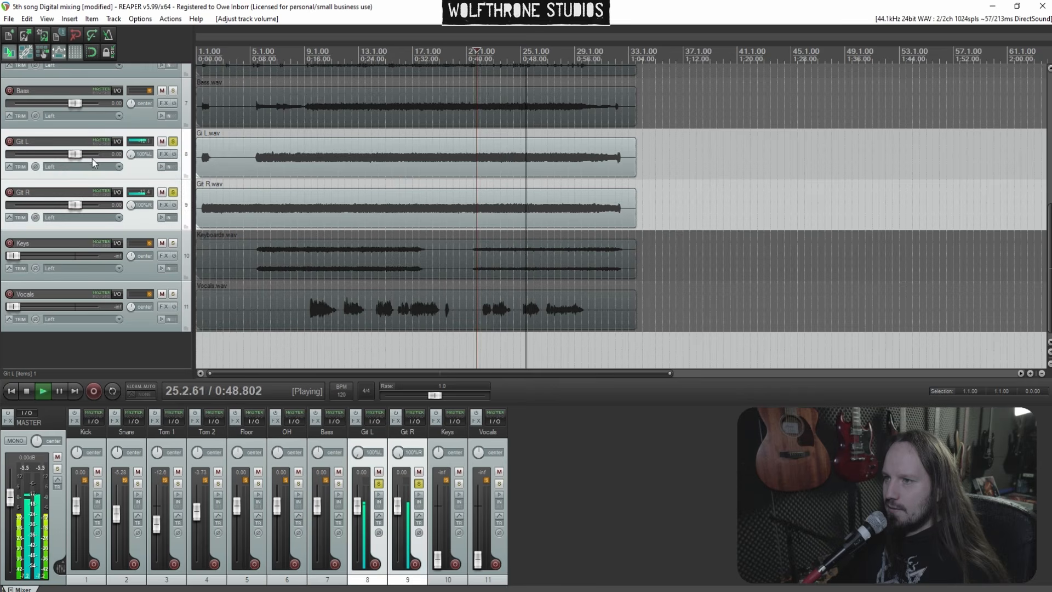
drag(76, 156, 62, 155)
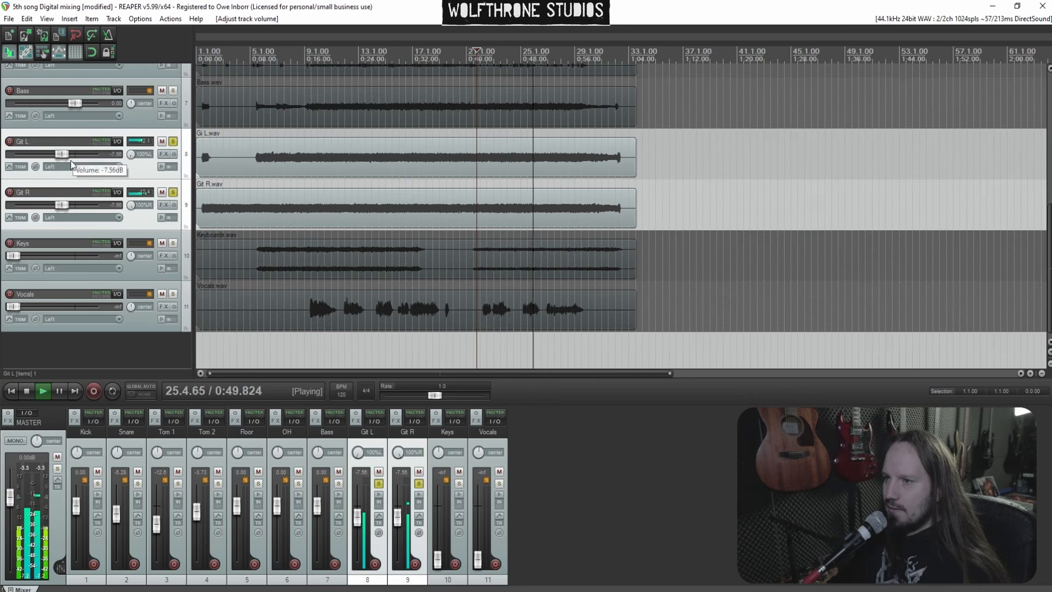
Solo the Keys track in place of the guitars, play from about bar 9, and set its fader to about -5.3 dB
click(174, 193)
key(space)
click(173, 244)
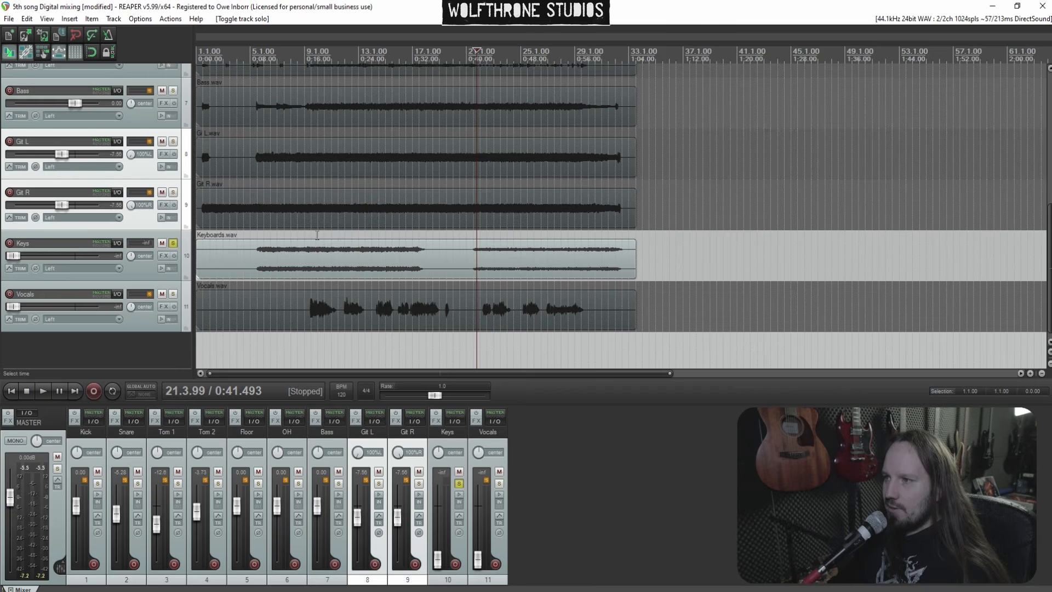
click(317, 235)
key(space)
drag(15, 255, 71, 260)
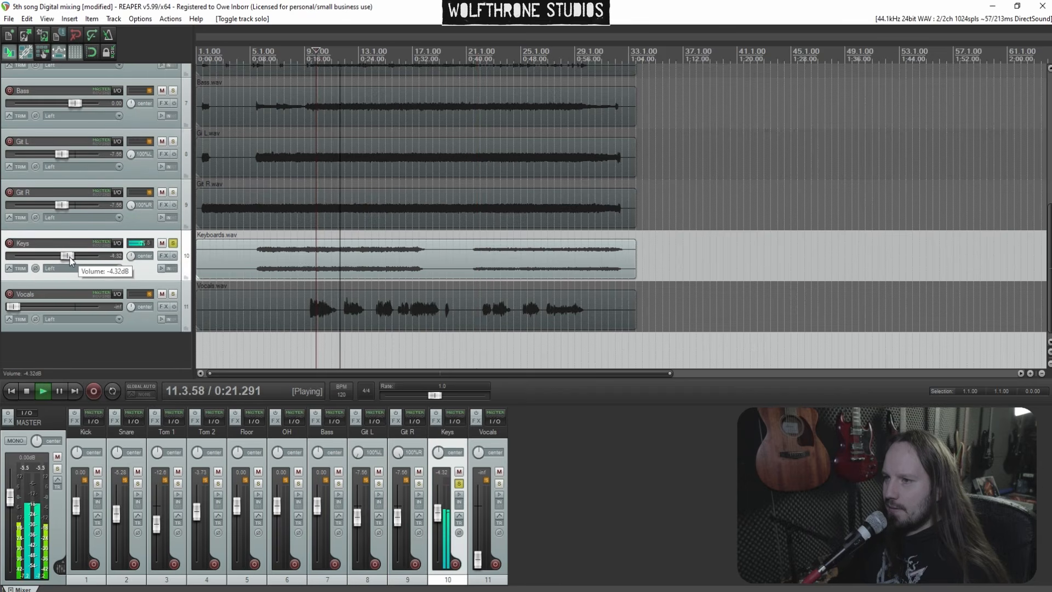
drag(70, 261, 68, 261)
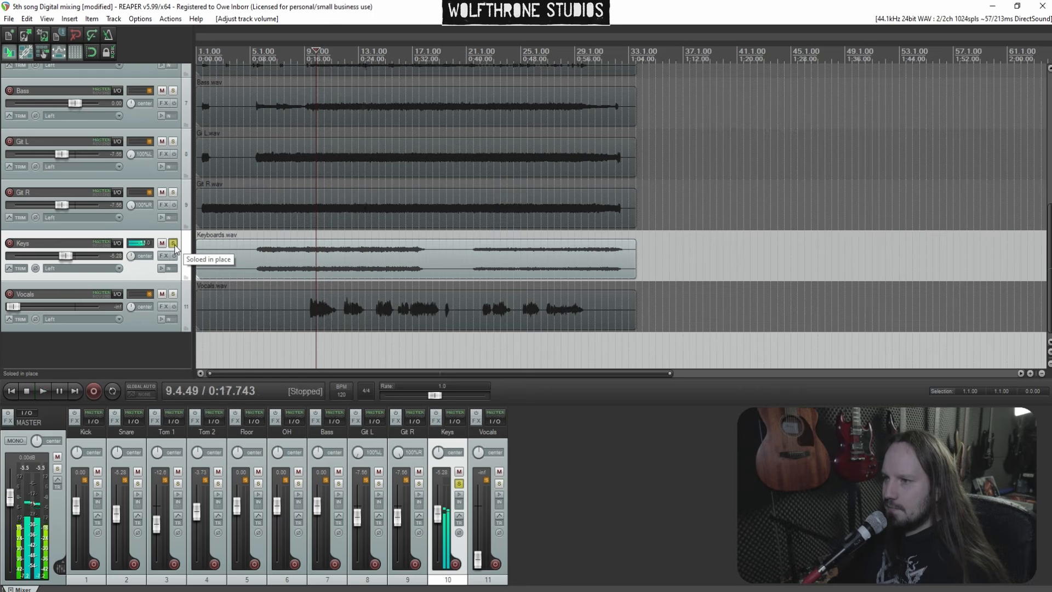
Reset the Vocals fader to 0 dB and audition the vocals soloed from about bar 12
click(173, 243)
double_click(16, 309)
click(173, 295)
key(space)
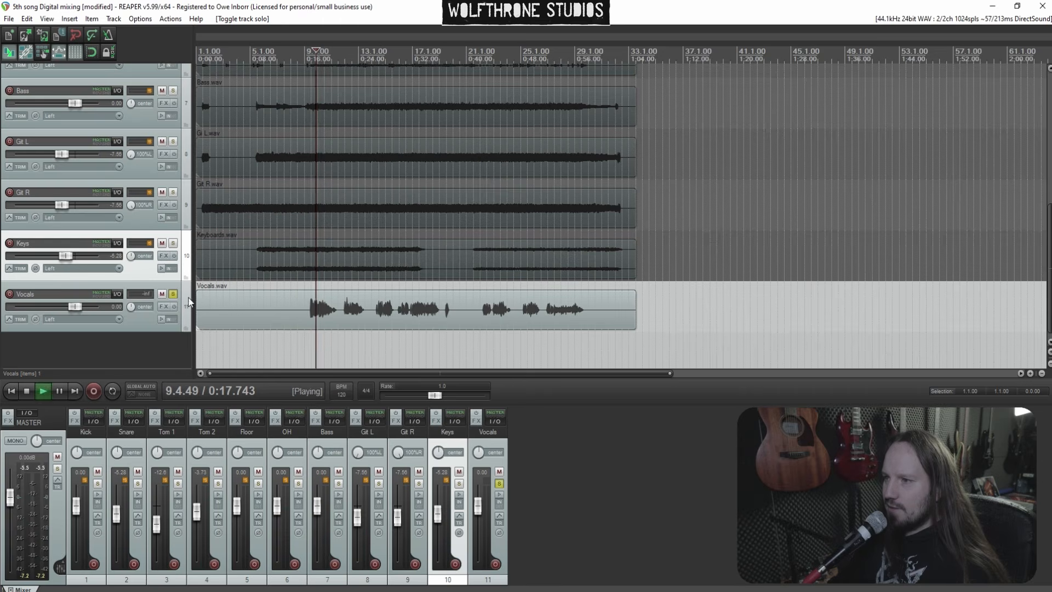
click(343, 351)
key(space)
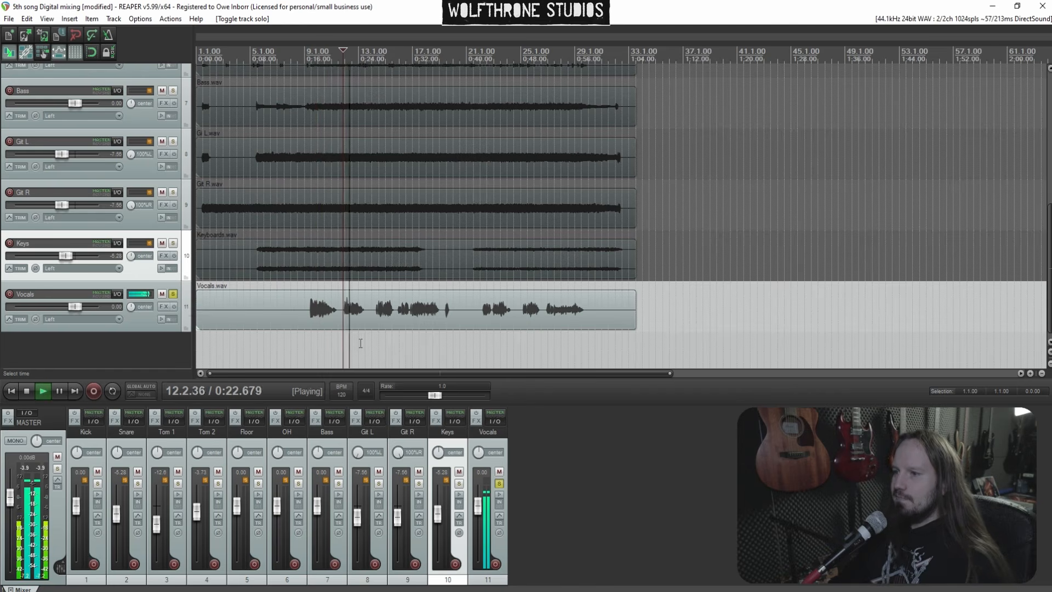
click(377, 340)
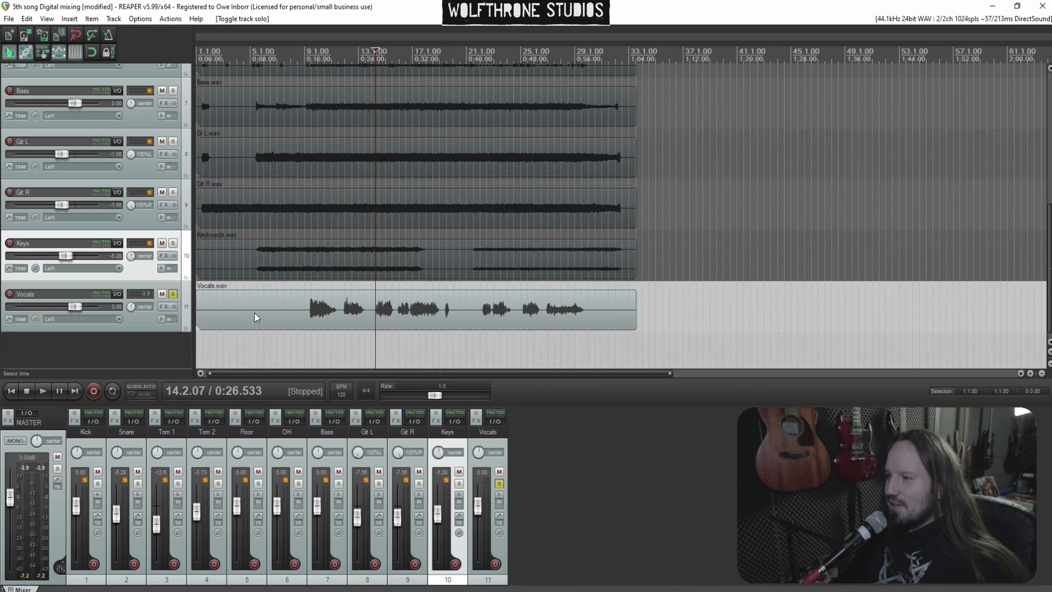
click(173, 294)
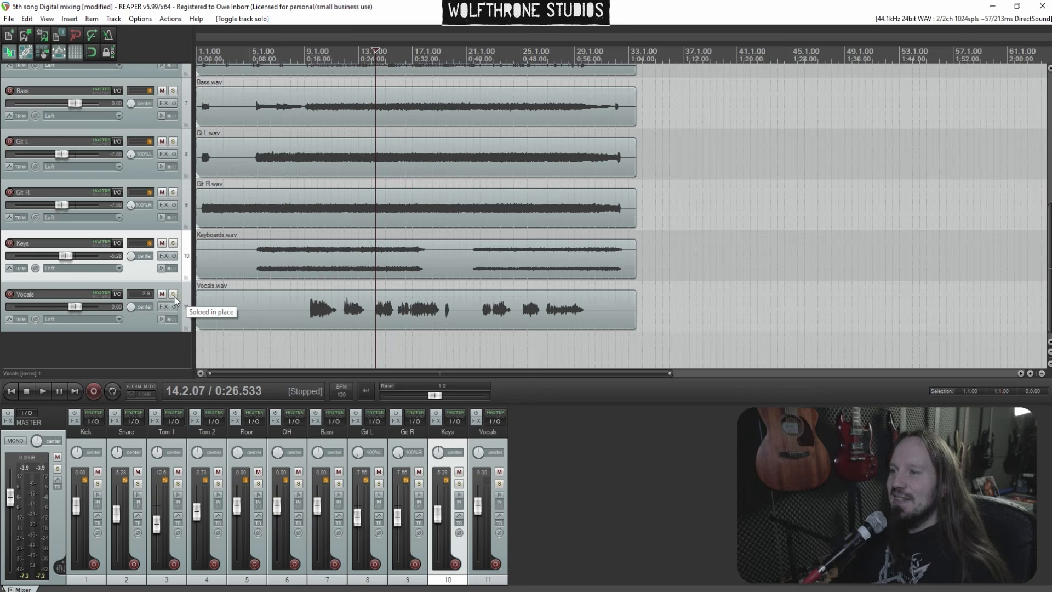
Insert a new empty track at the top of the project
click(88, 468)
key(ctrl+t)
drag(76, 467, 77, 466)
click(128, 468)
shift+click(332, 472)
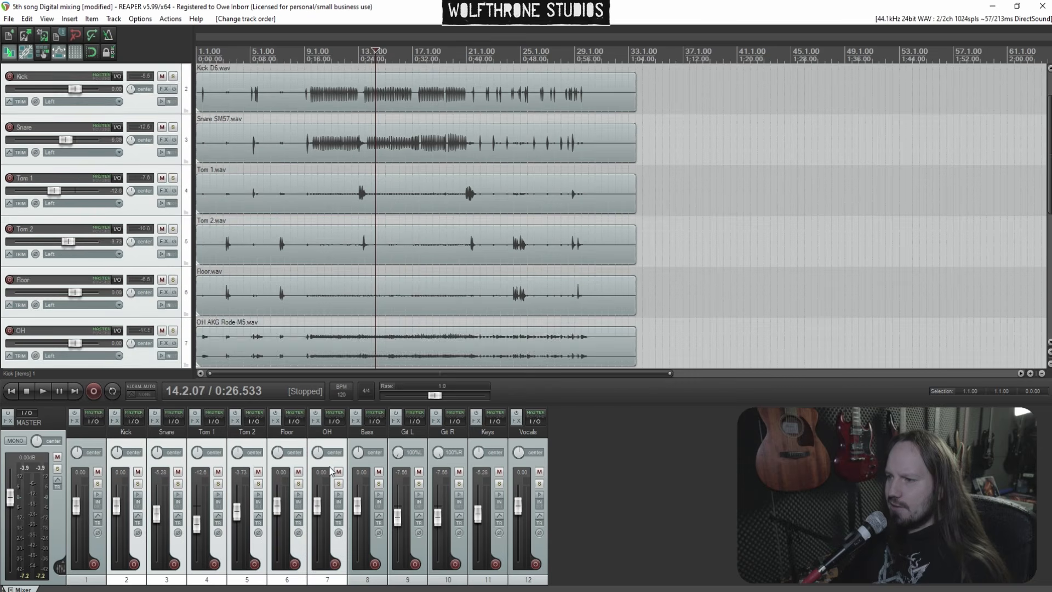
Turn the new top track into a folder containing all the instrument tracks
scroll(93, 130, up, 2)
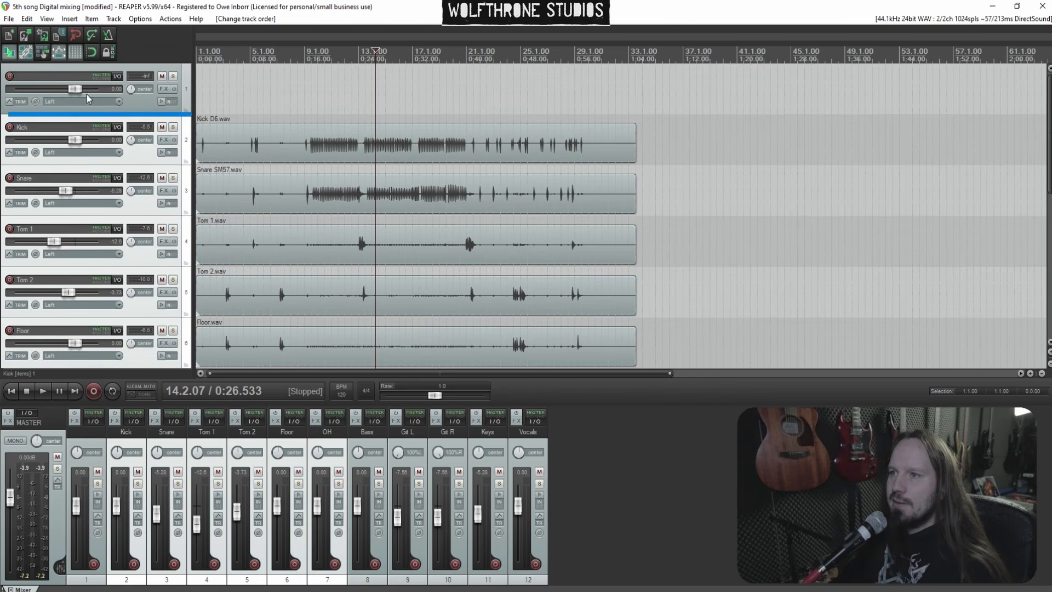
drag(88, 100, 100, 100)
click(314, 105)
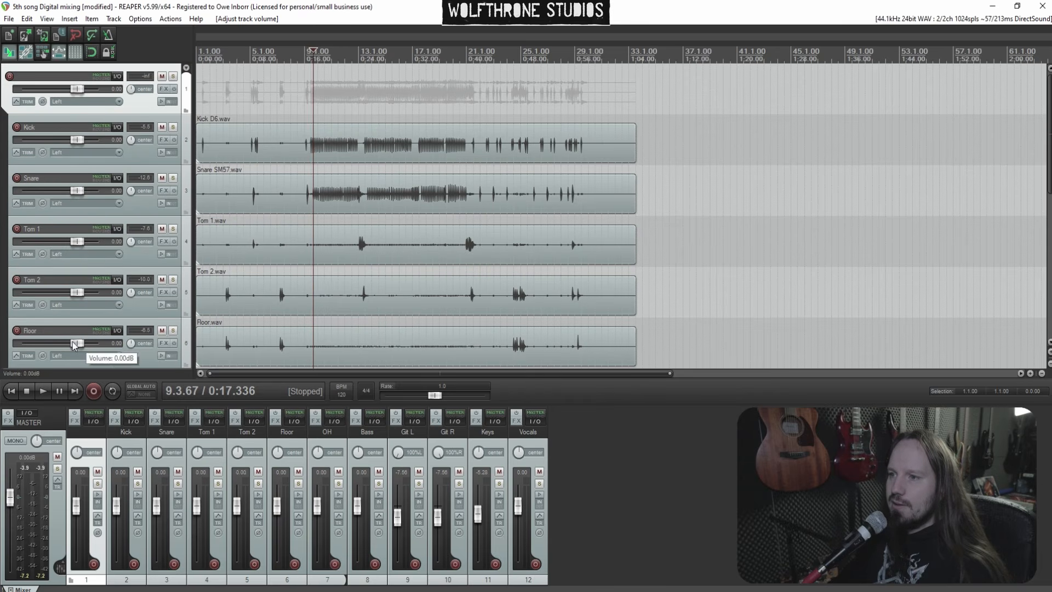
scroll(3, 267, down, 2)
scroll(1, 243, down, 1)
scroll(2, 243, up, 3)
scroll(2, 243, down, 4)
scroll(1, 243, up, 3)
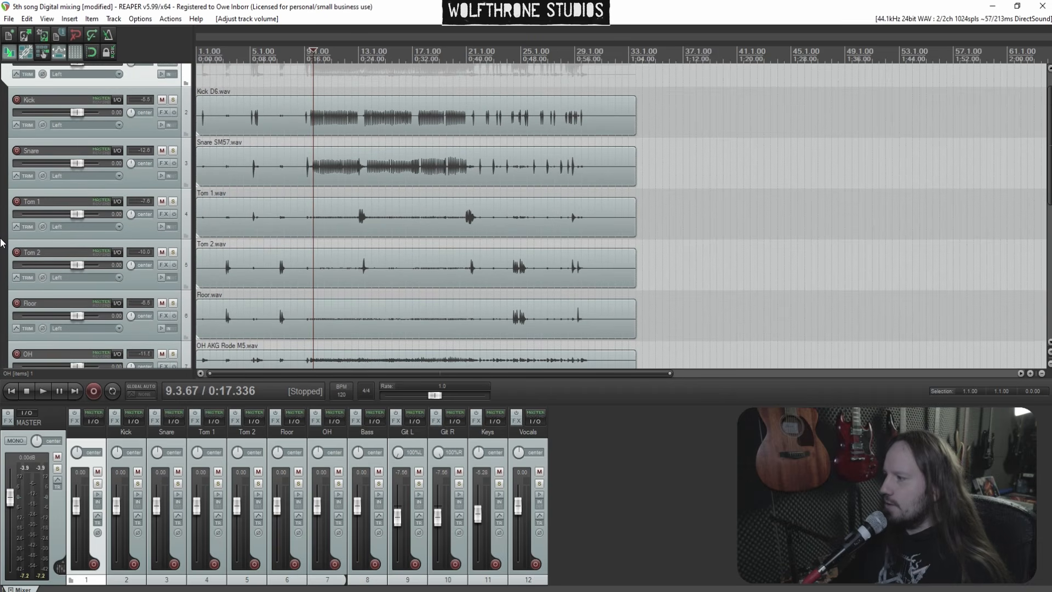
scroll(2, 243, up, 1)
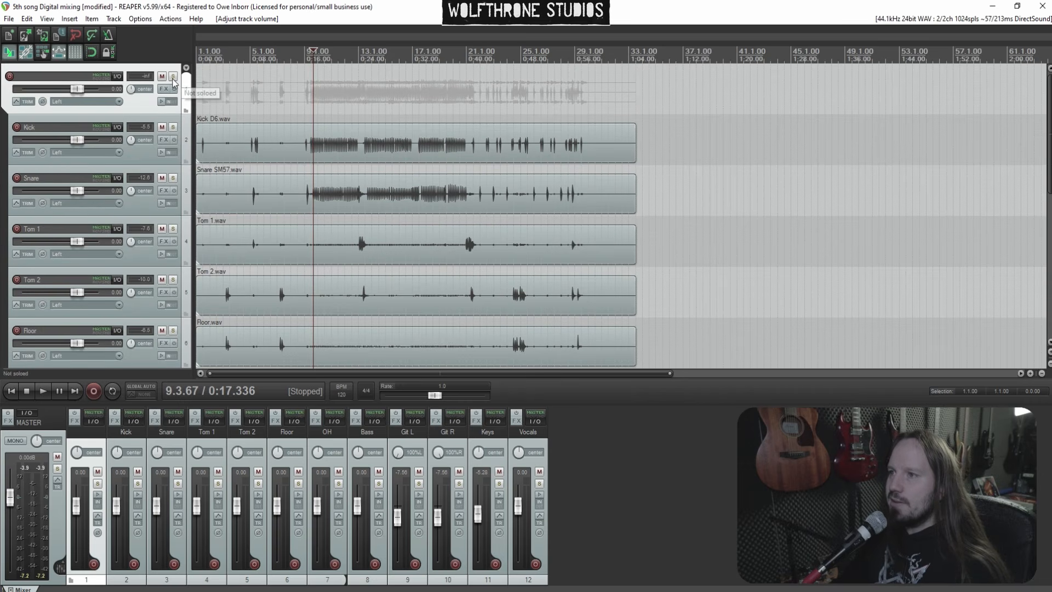
Solo the Kick track and play it back from about bar 9
click(160, 140)
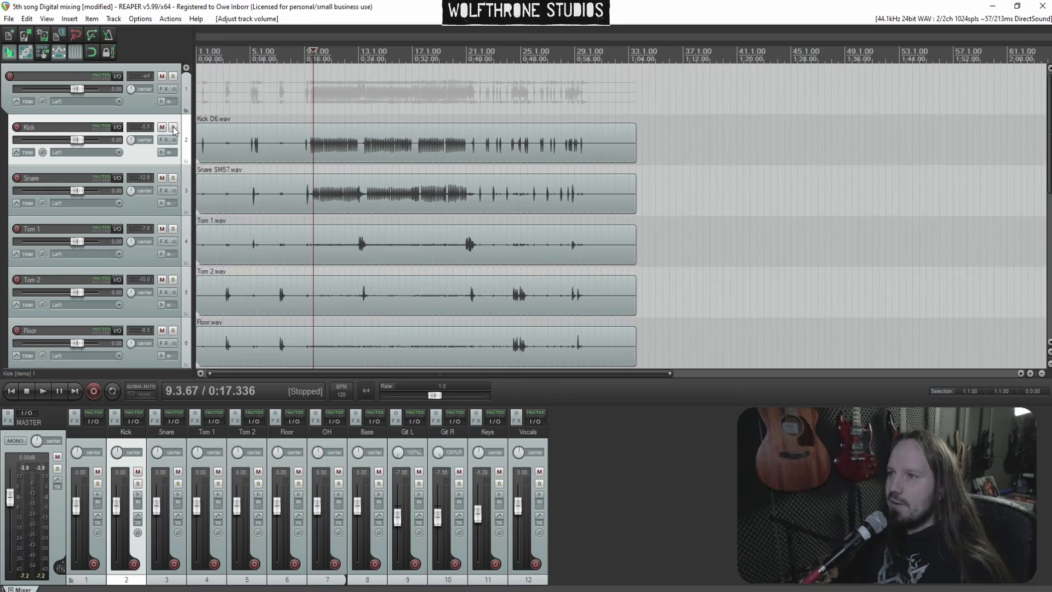
click(173, 128)
key(space)
scroll(586, 131, up, 4)
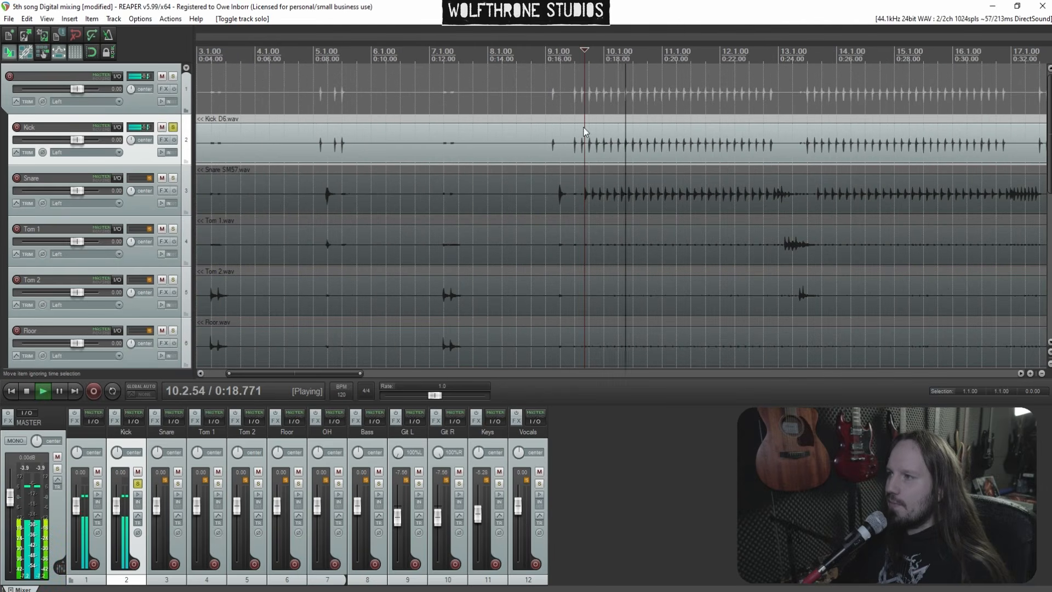
Loop bars 9 to 13 and insert the Silencer plugin on the Kick track
drag(572, 130, 778, 130)
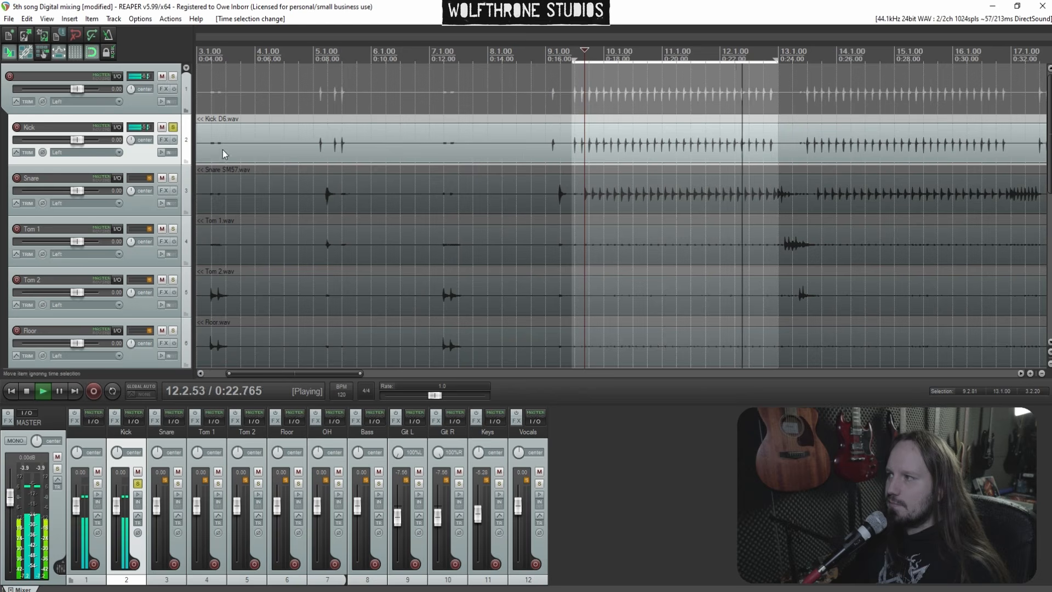
click(163, 140)
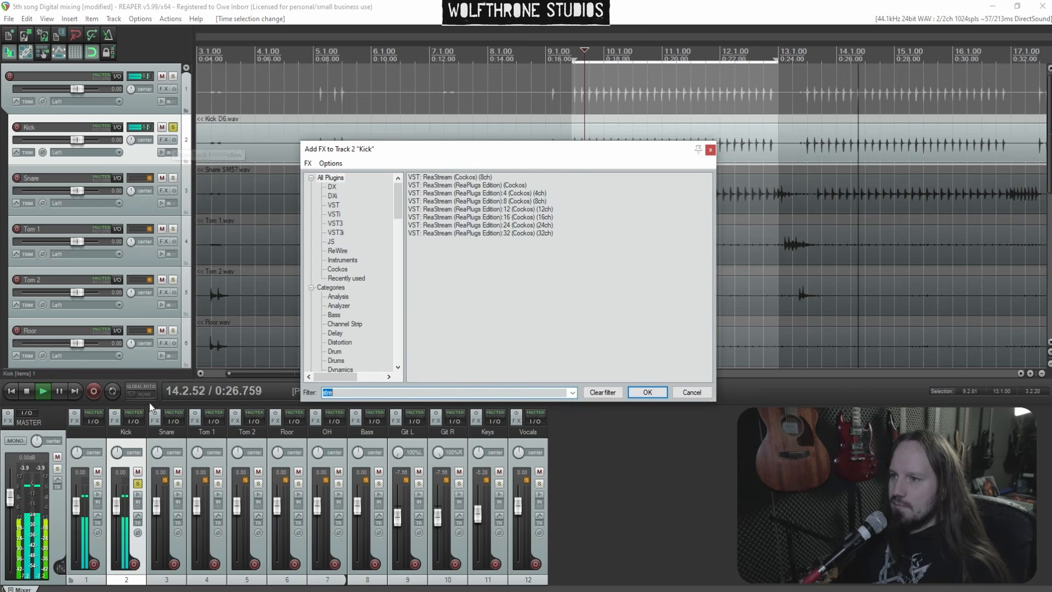
click(113, 390)
click(575, 113)
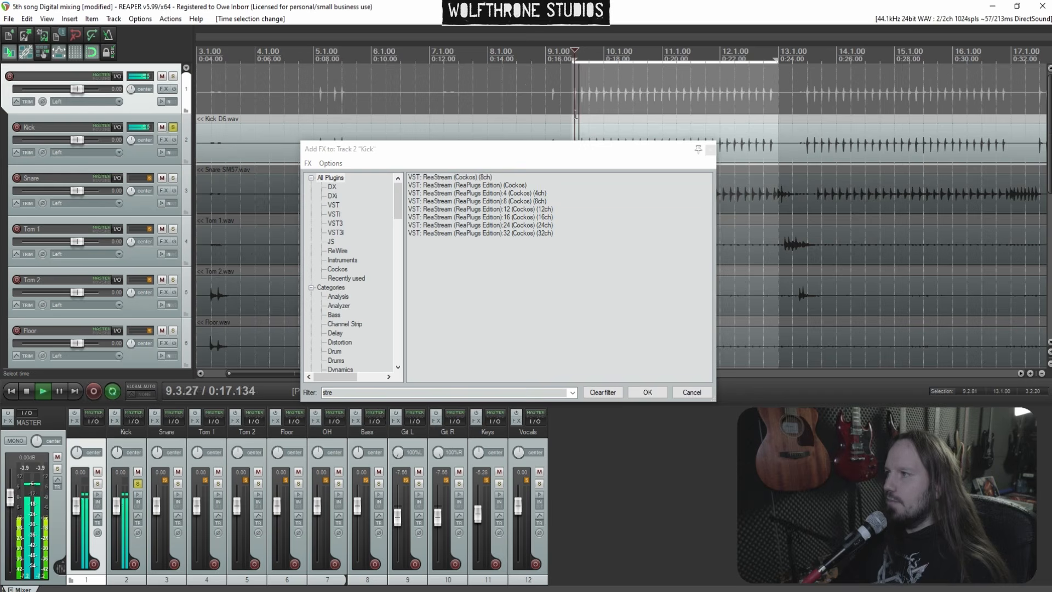
key(space)
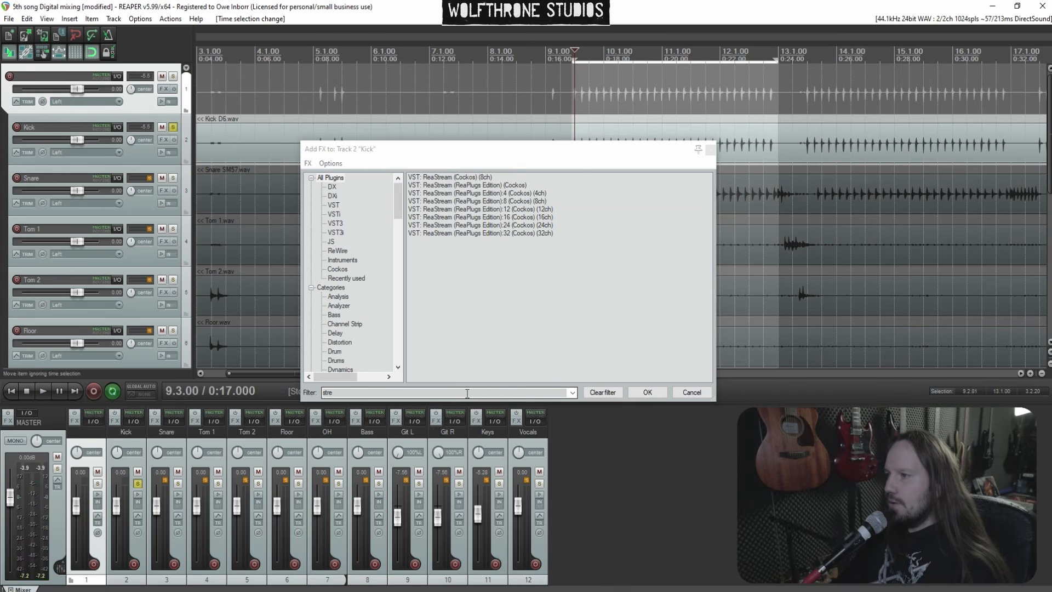
click(445, 394)
text(si)
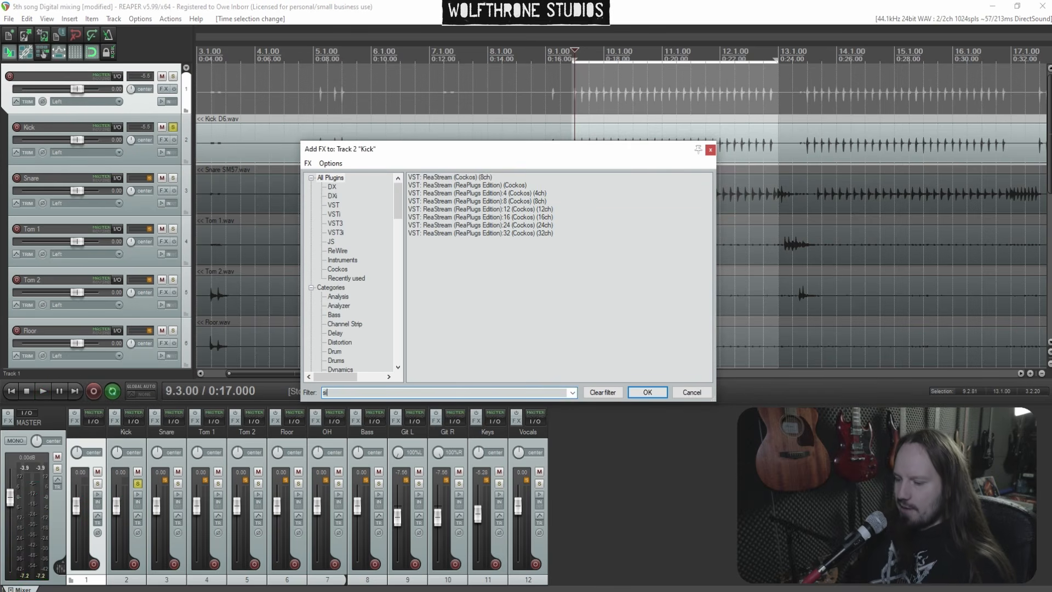
text(l)
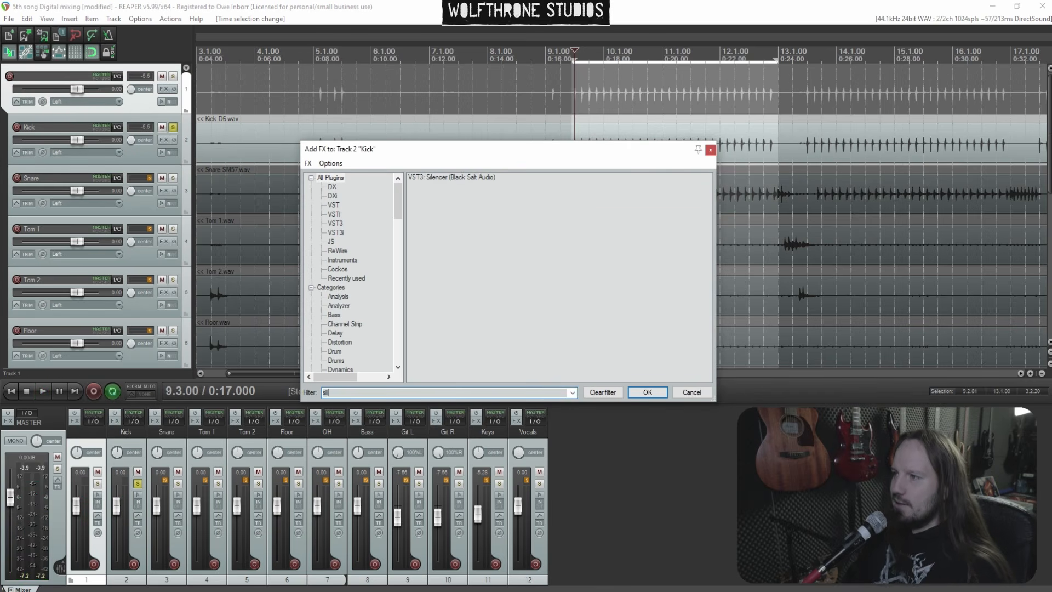
click(442, 177)
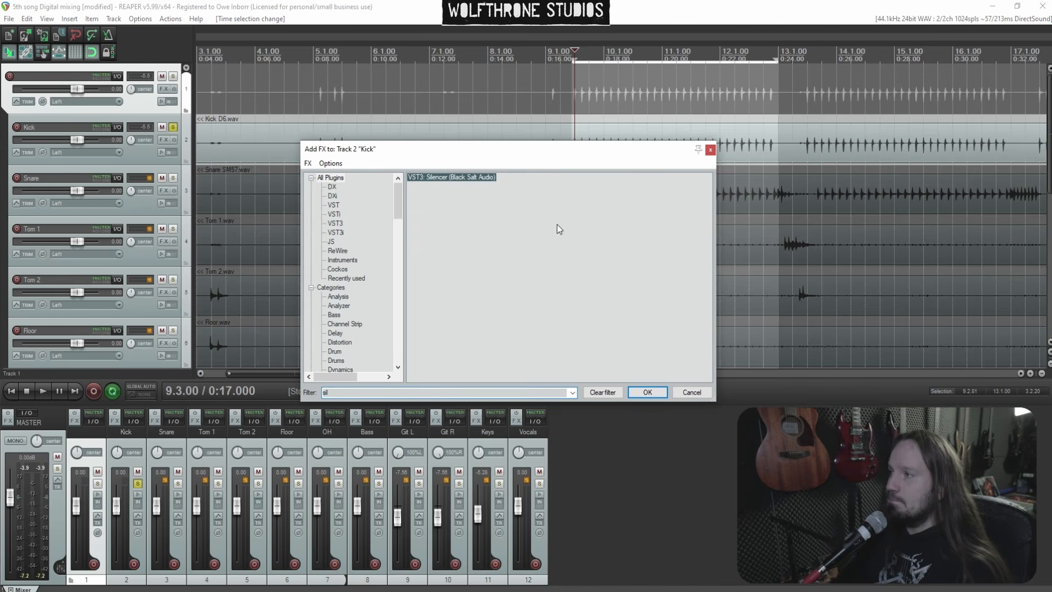
key(Return)
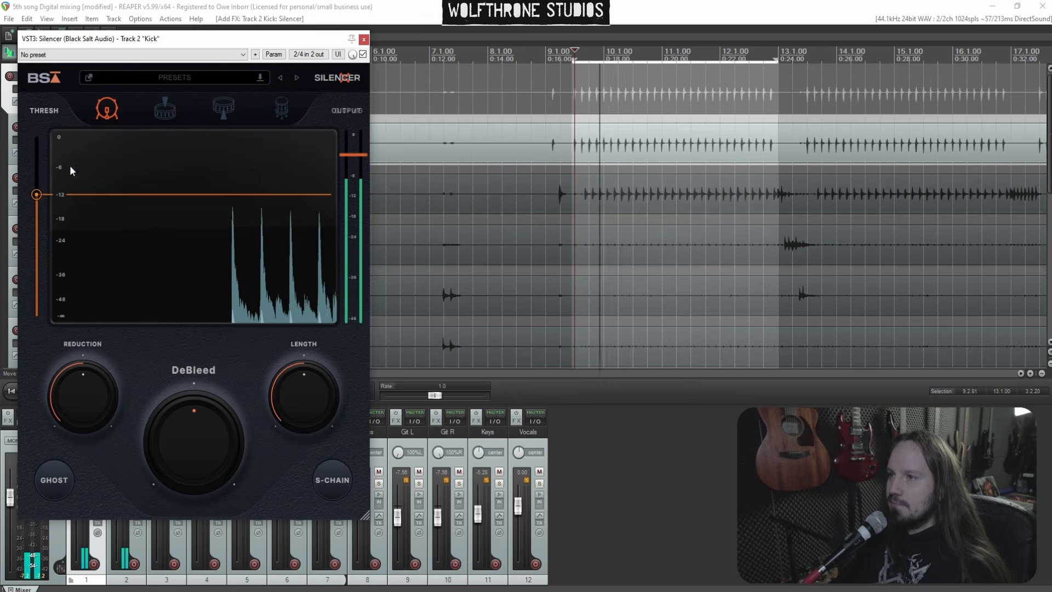
Lower the Silencer threshold, set DeBleed to 31% and Length to 150 ms, then close the plugin window
drag(37, 194, 40, 242)
drag(310, 385, 311, 422)
mouse_move(202, 407)
mouse_down()
mouse_move(200, 381)
mouse_move(203, 403)
mouse_up()
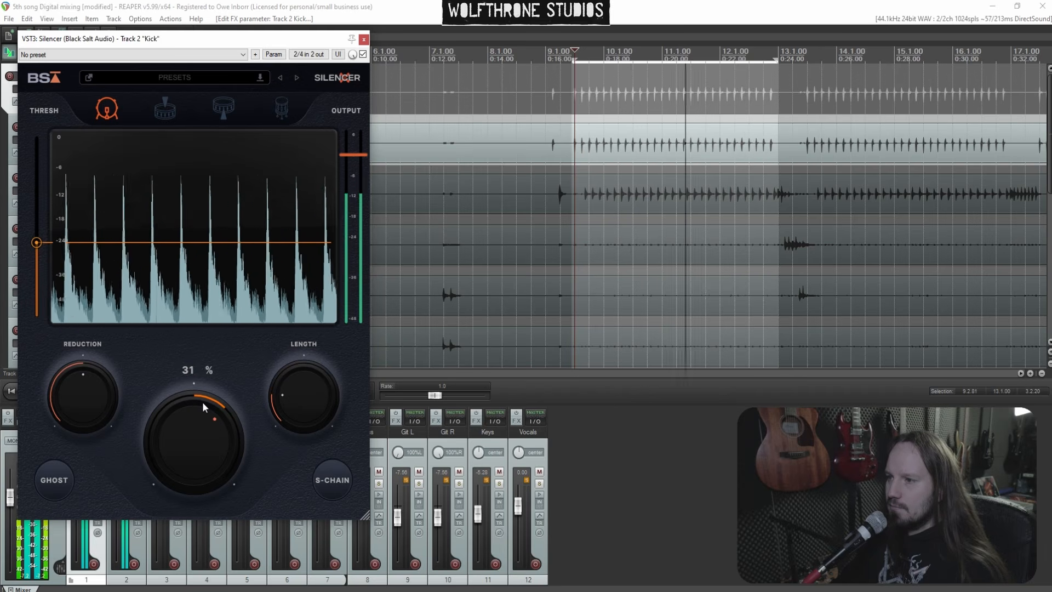
drag(303, 393, 305, 409)
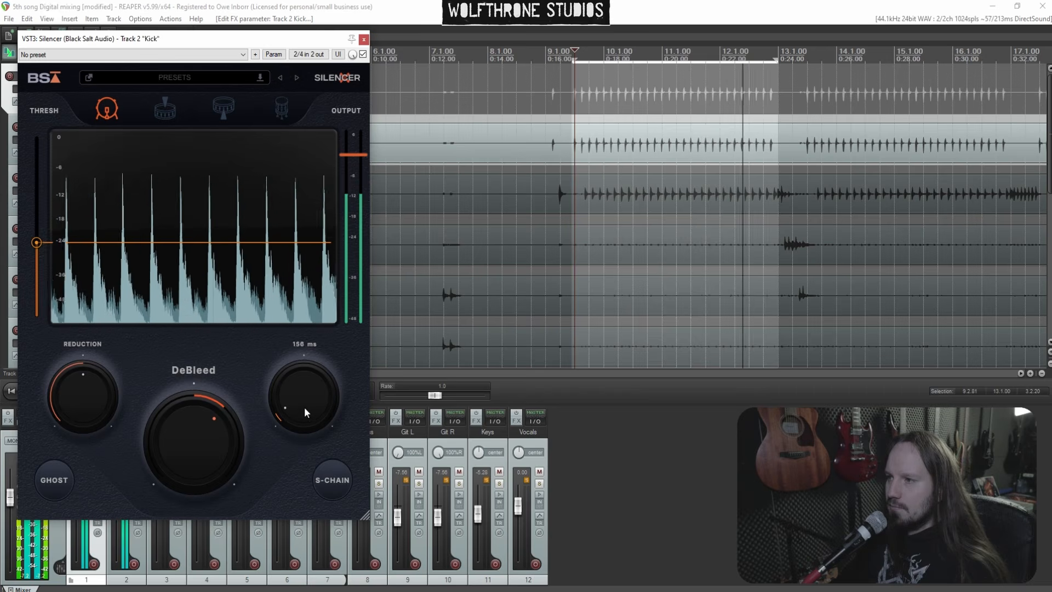
mouse_move(36, 242)
mouse_down()
mouse_move(39, 207)
mouse_move(41, 228)
mouse_up()
click(362, 41)
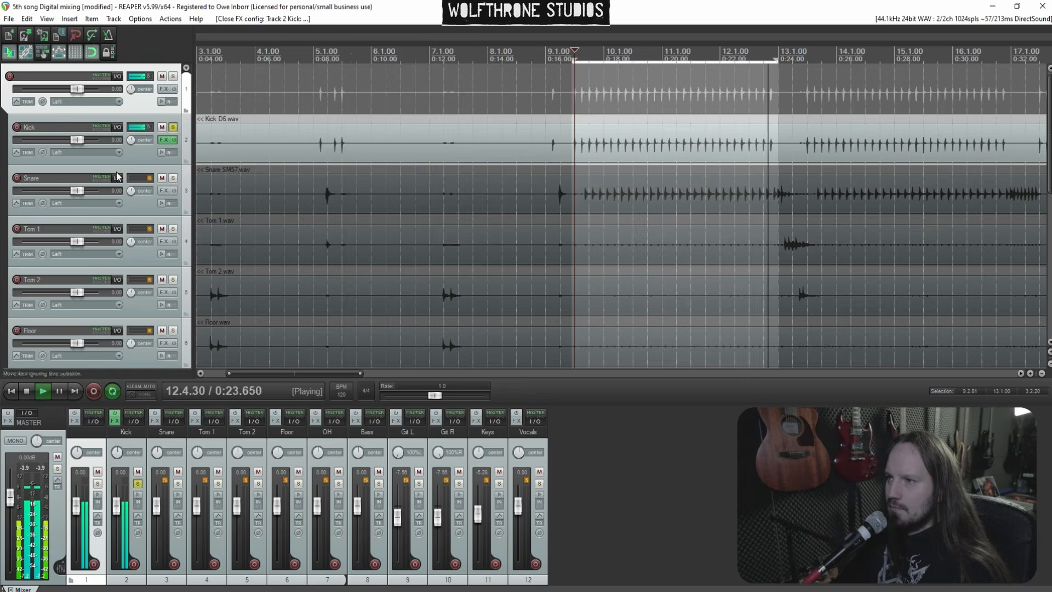
Add Drum Leveler to the Kick track with Hold 5 ms, Recovery 151 ms and Compression 80.4%, then close it
click(167, 142)
double_click(81, 114)
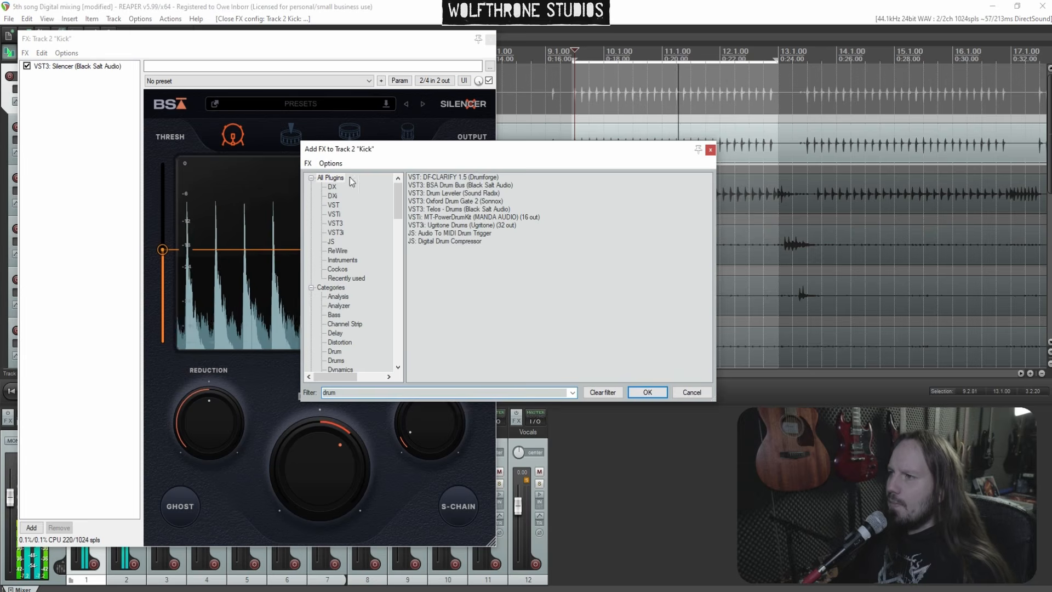
double_click(453, 199)
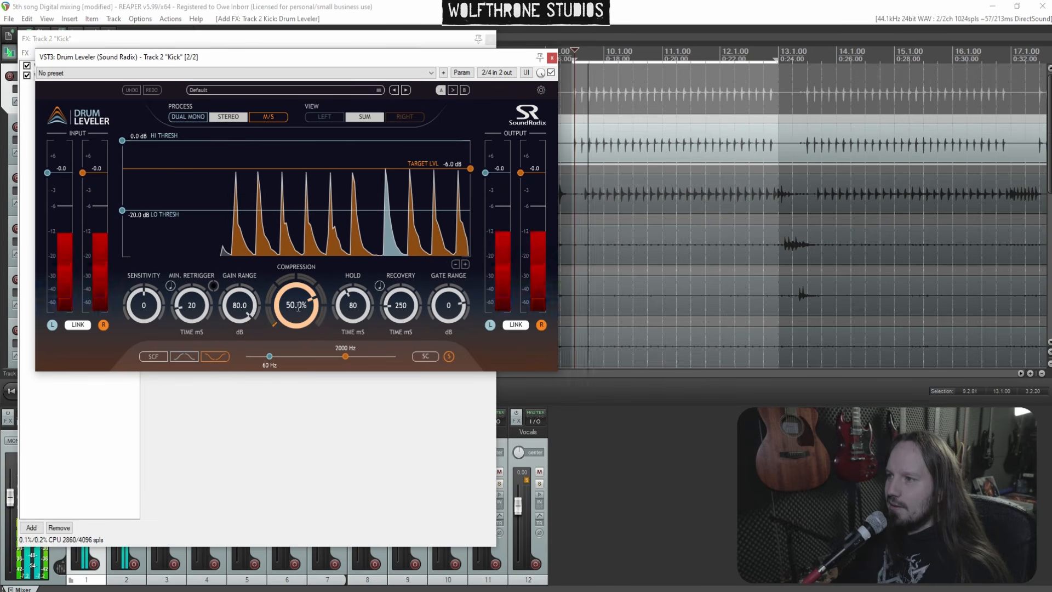
drag(354, 302, 371, 406)
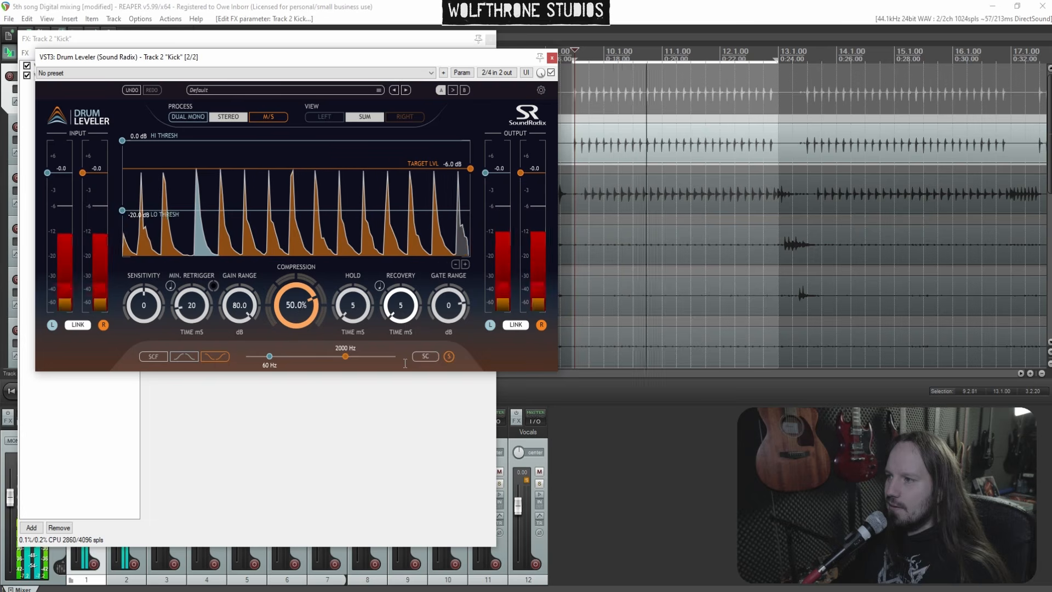
drag(394, 297, 393, 317)
drag(304, 305, 302, 278)
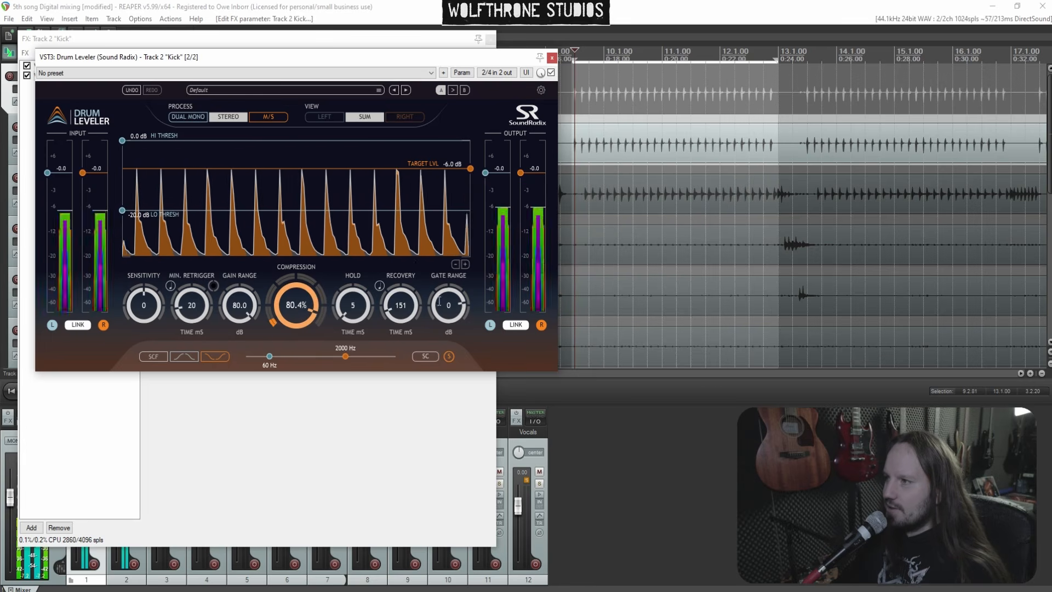
drag(364, 57, 650, 58)
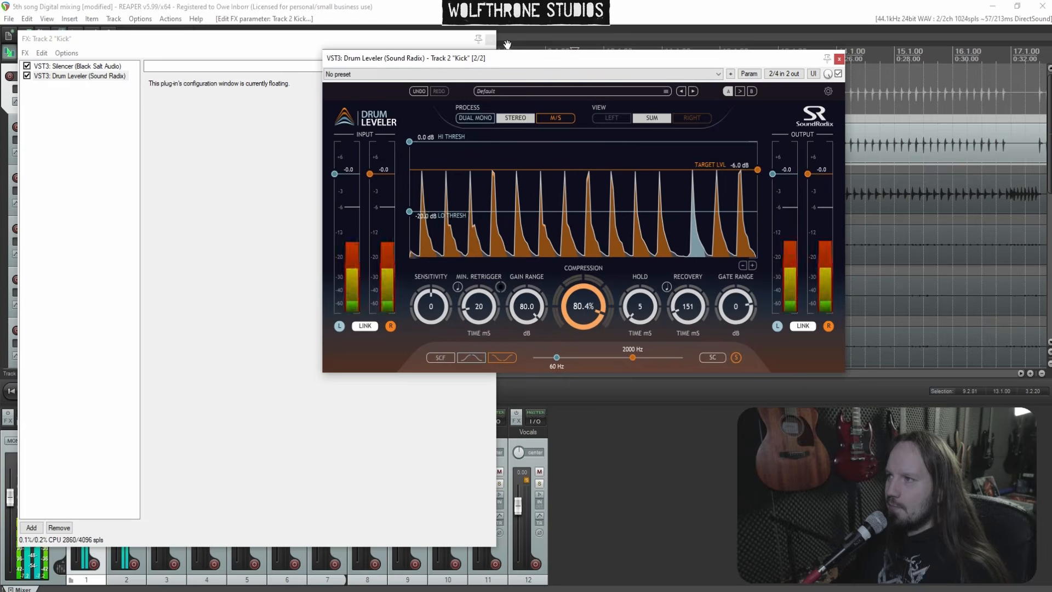
click(490, 39)
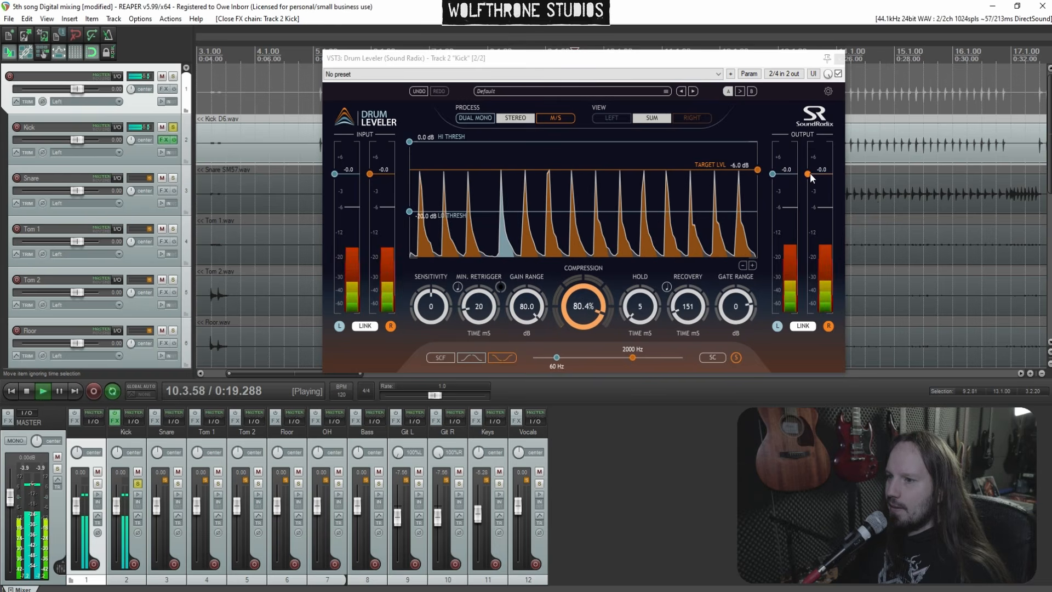
click(839, 59)
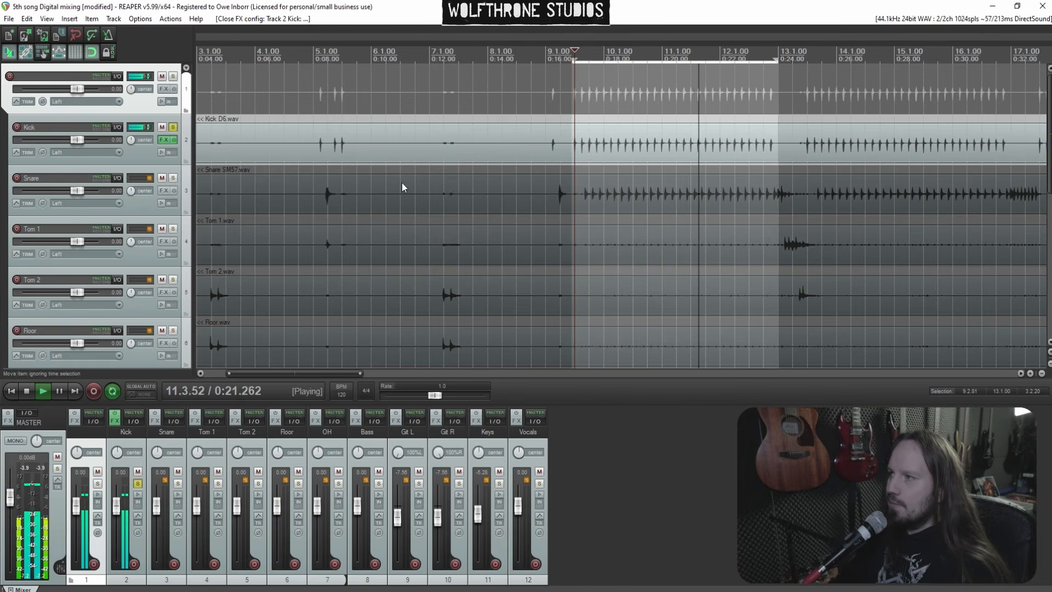
Stop playback and add the Telos - Drums plugin to the Kick track's FX chain
key(space)
click(162, 140)
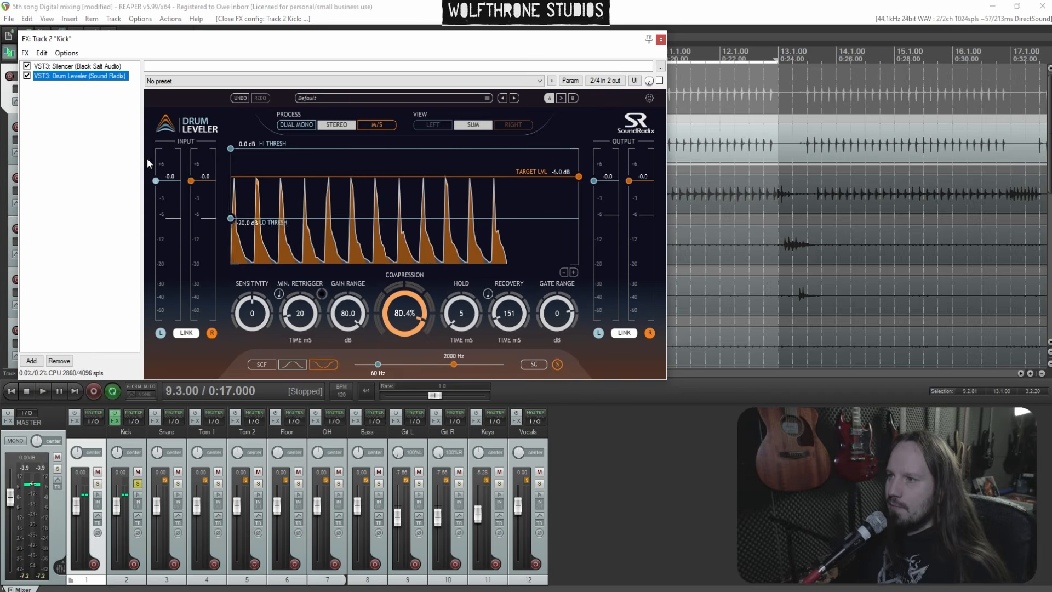
double_click(123, 129)
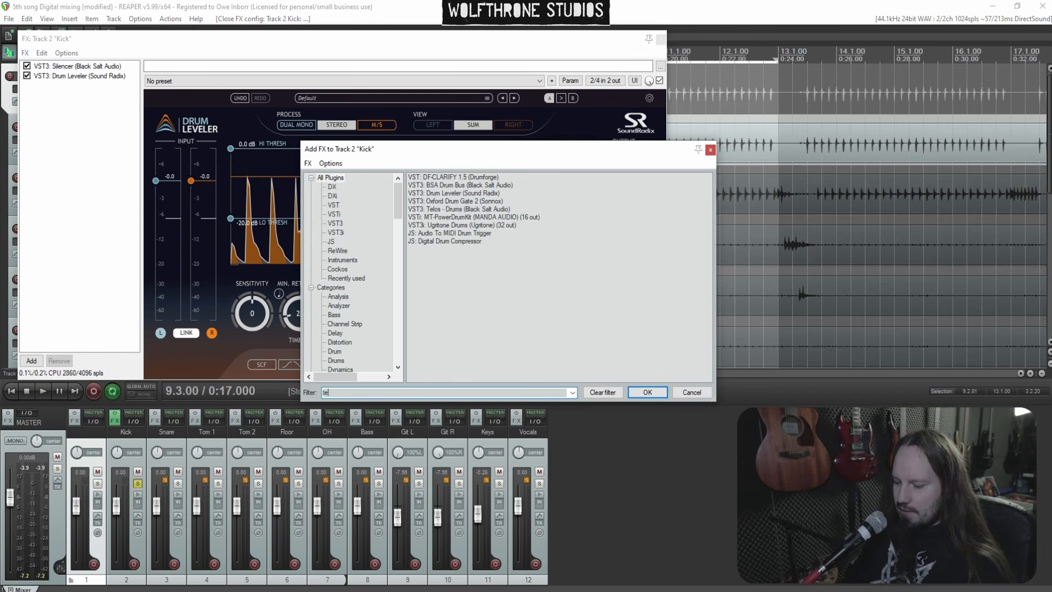
text(telos)
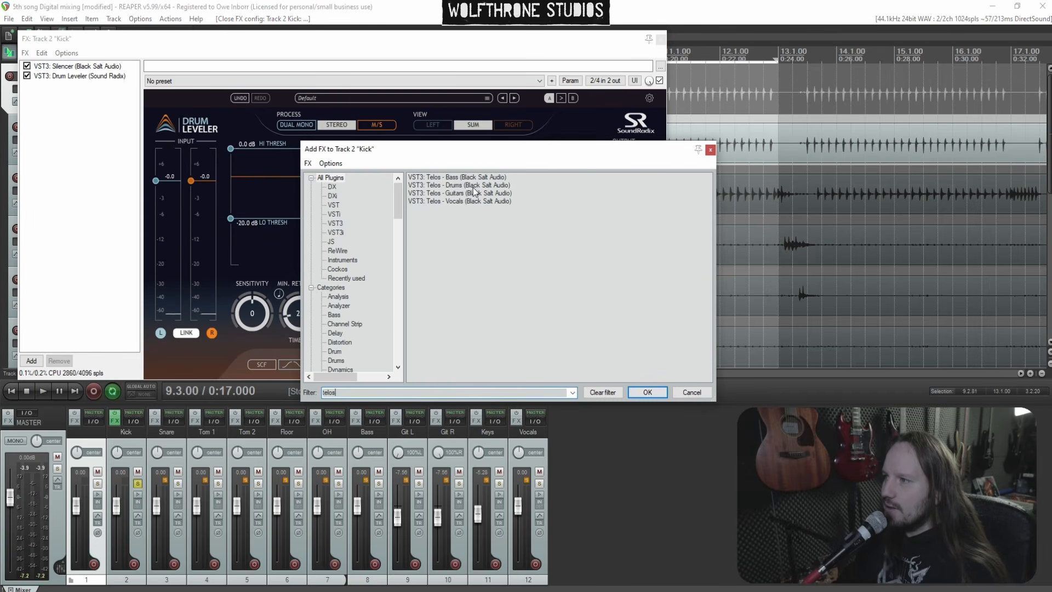
double_click(491, 191)
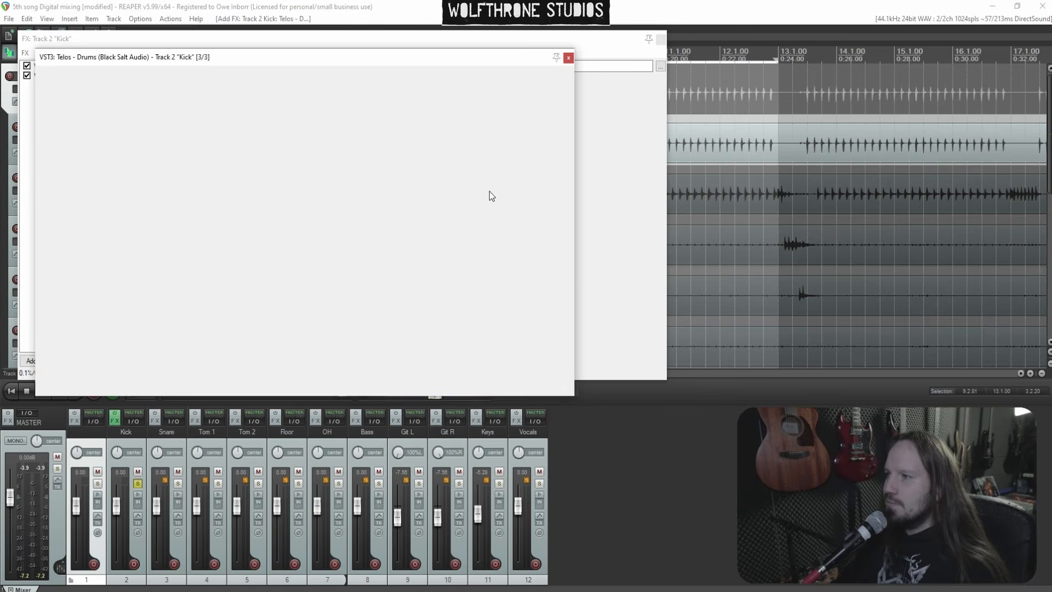
Save the project and resume playback
click(9, 18)
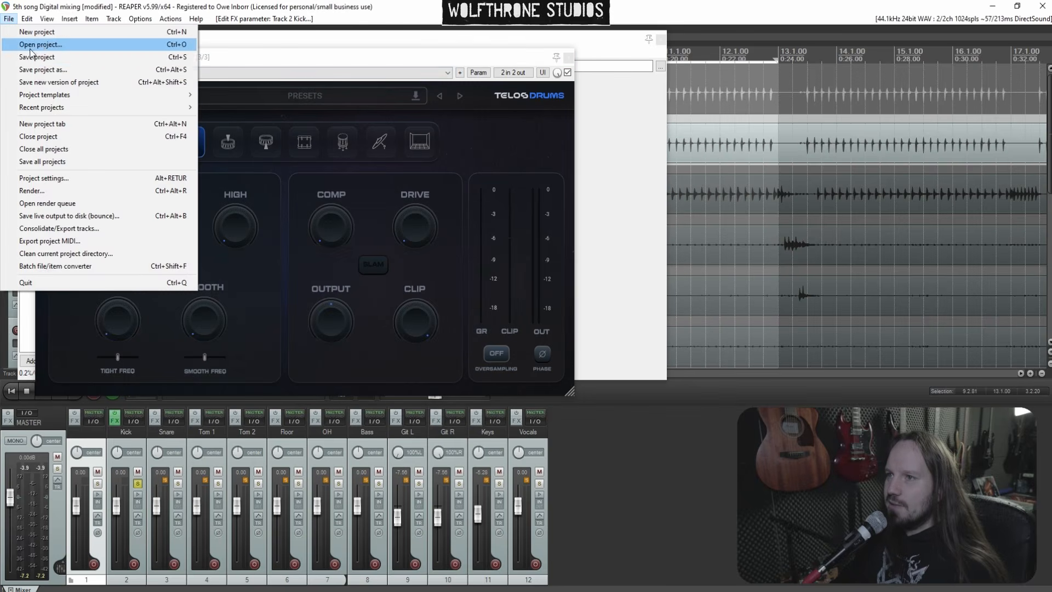
click(49, 64)
key(space)
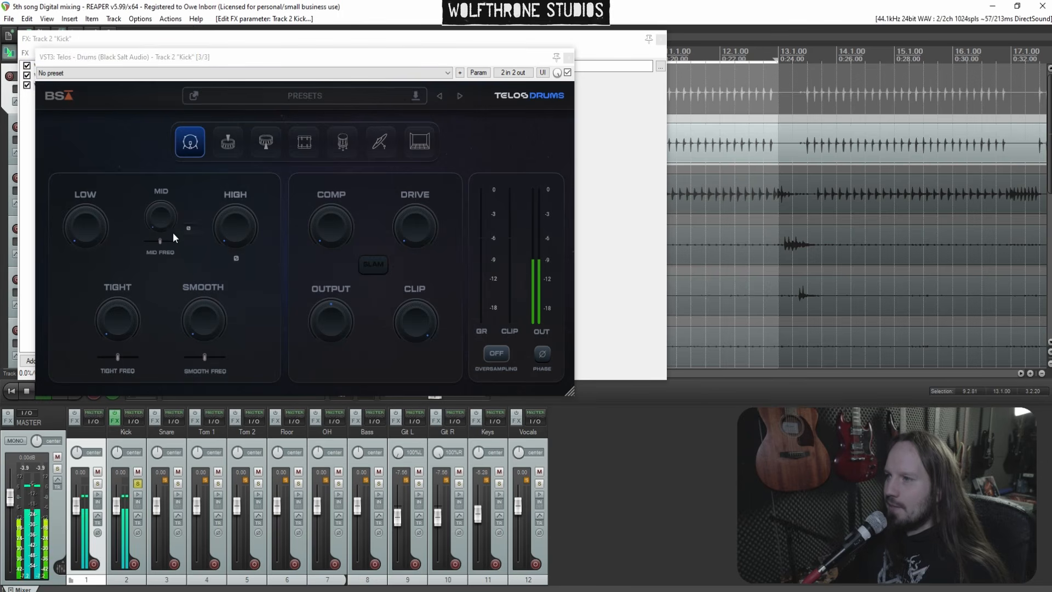
Set Telos Low to 28, Tight to 48 with a higher tight frequency, Mid to 48 and Smooth to 38
drag(89, 232, 73, 182)
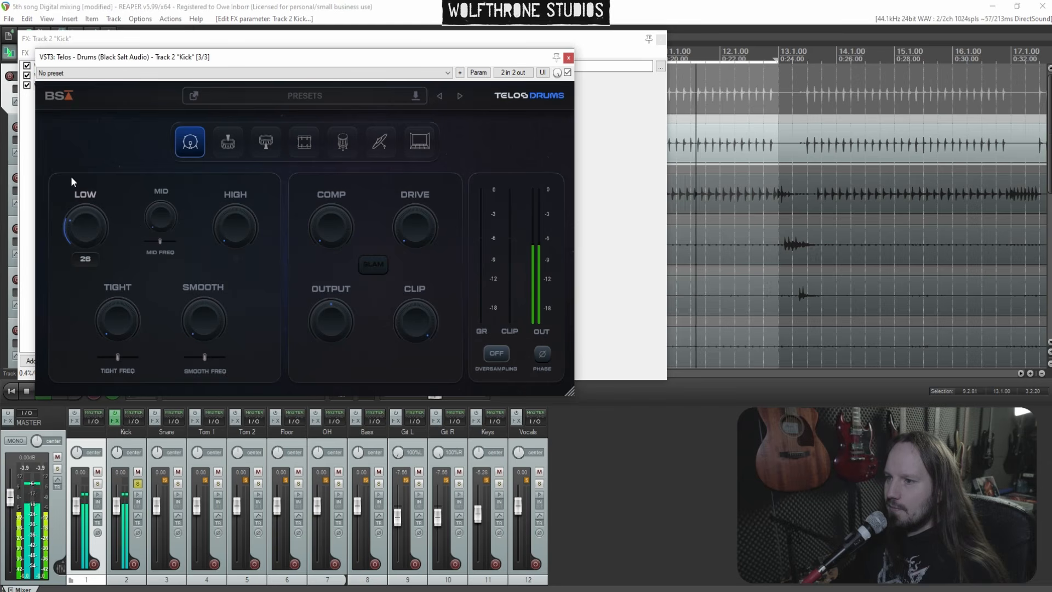
drag(115, 305, 102, 228)
mouse_move(119, 356)
mouse_down()
mouse_move(89, 356)
mouse_move(153, 360)
mouse_move(128, 359)
mouse_up()
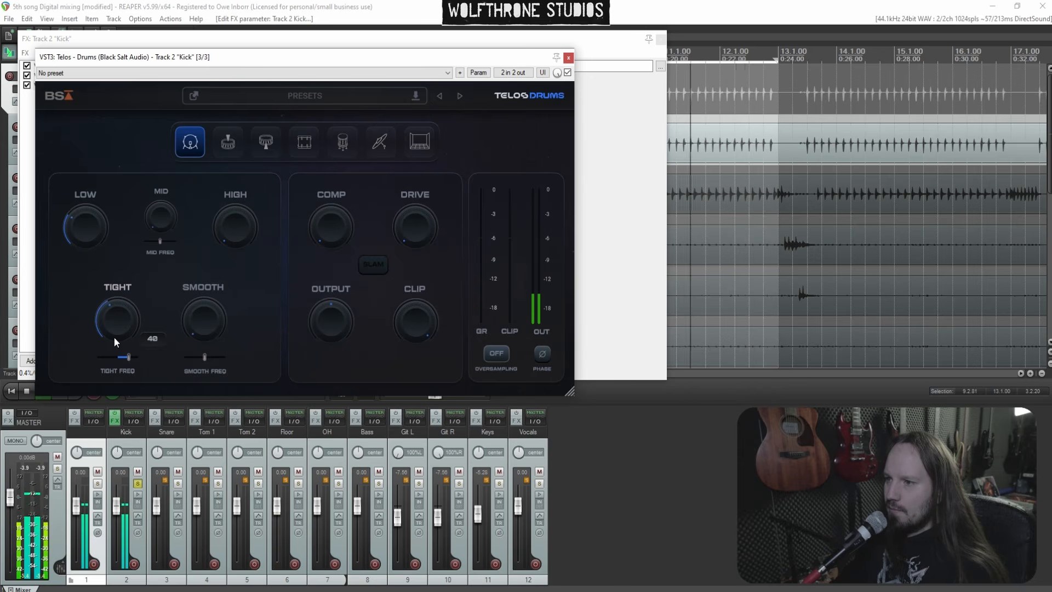
click(163, 241)
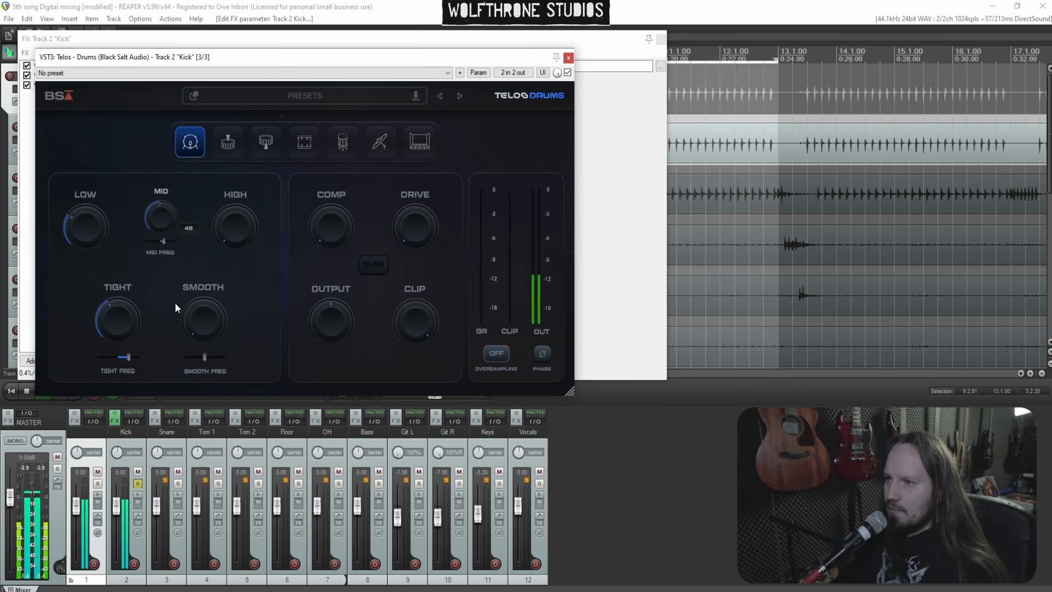
drag(182, 321, 187, 235)
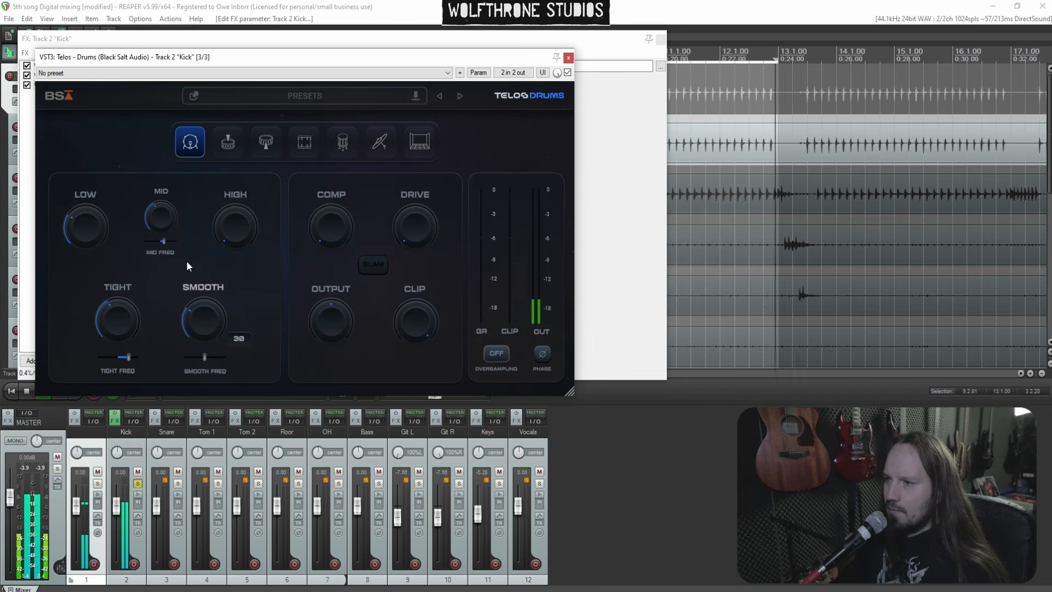
Set Telos High to 52, Comp to 50, Drive to 28 and Output to -3.0 dB, then close the plugin windows
drag(233, 236, 220, 123)
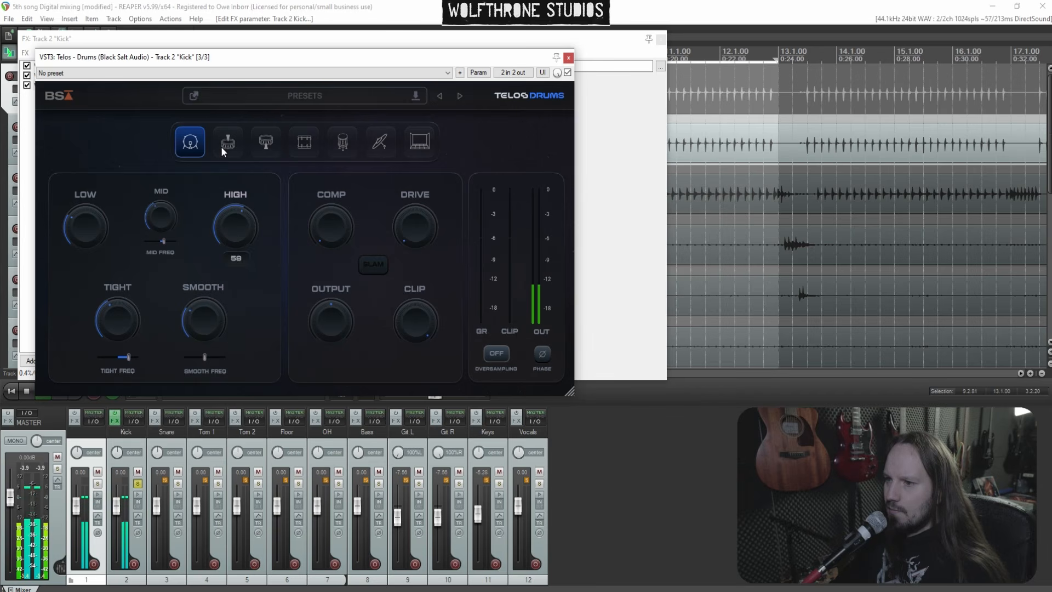
drag(224, 154, 226, 160)
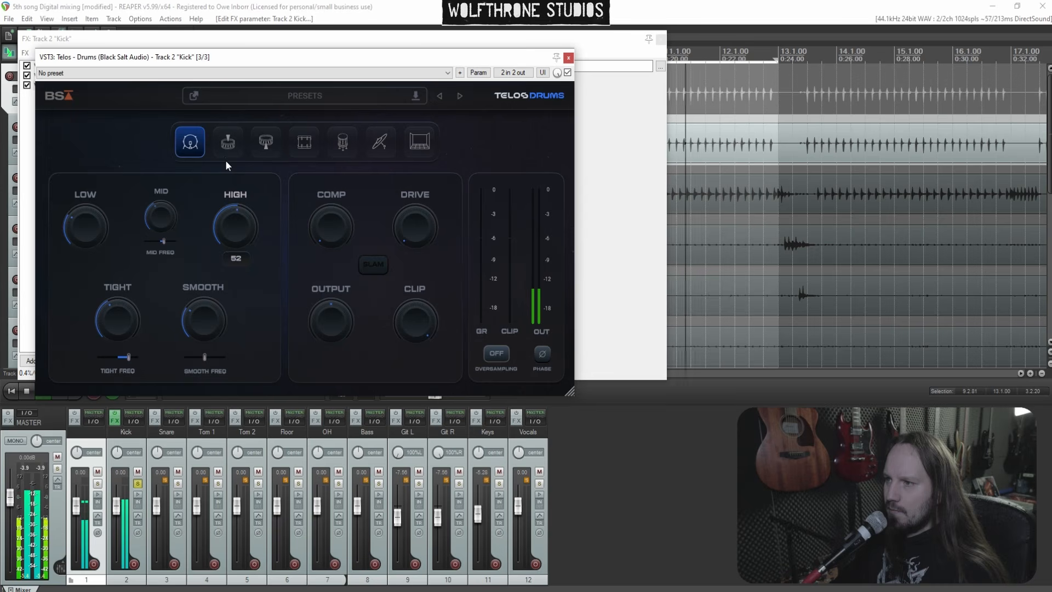
drag(327, 232, 317, 151)
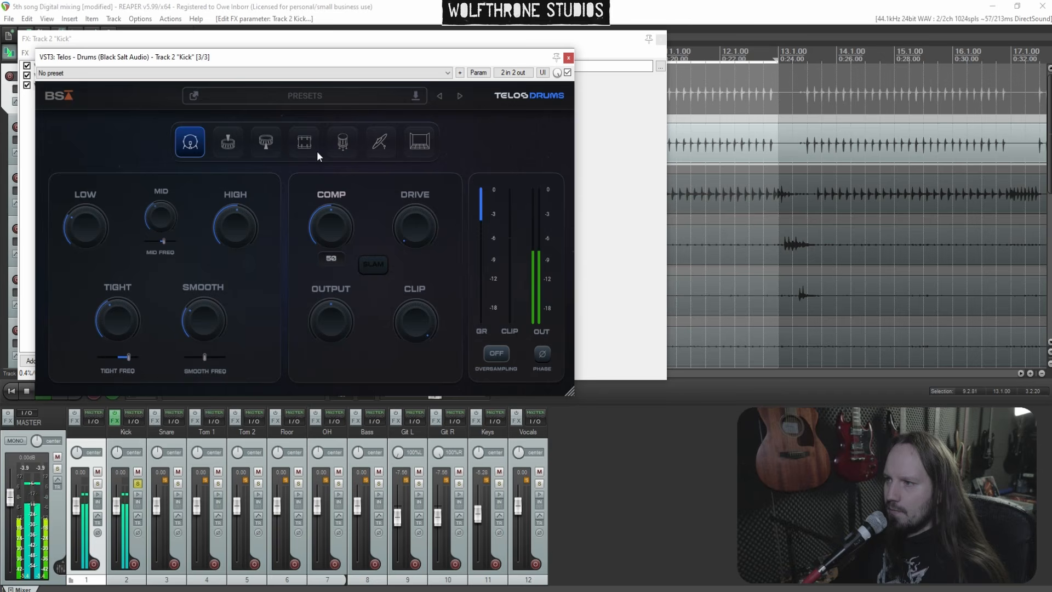
drag(411, 222, 397, 177)
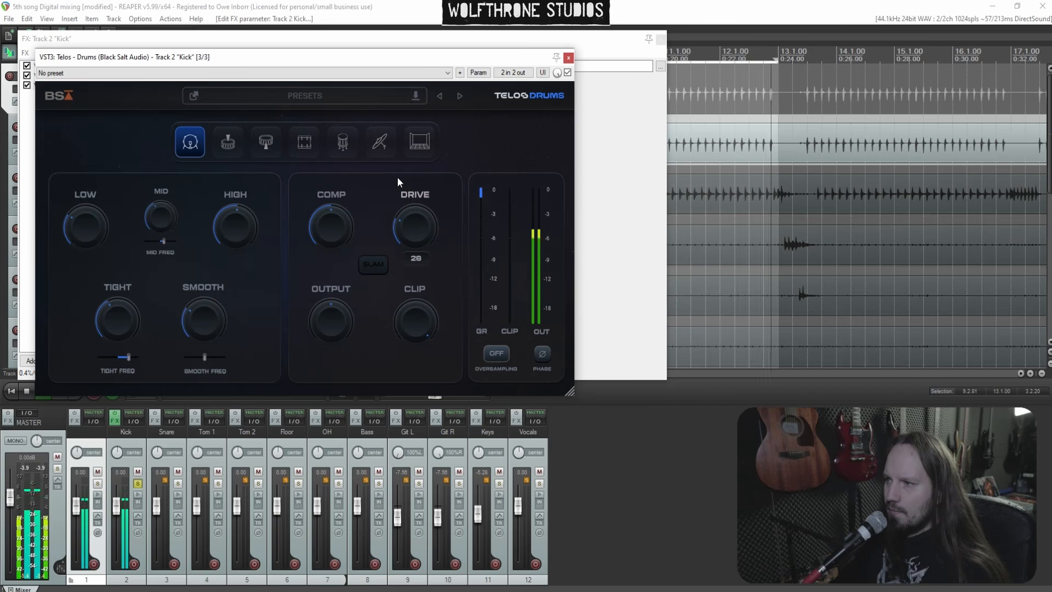
mouse_move(343, 312)
mouse_down()
mouse_move(343, 328)
mouse_move(340, 318)
mouse_up()
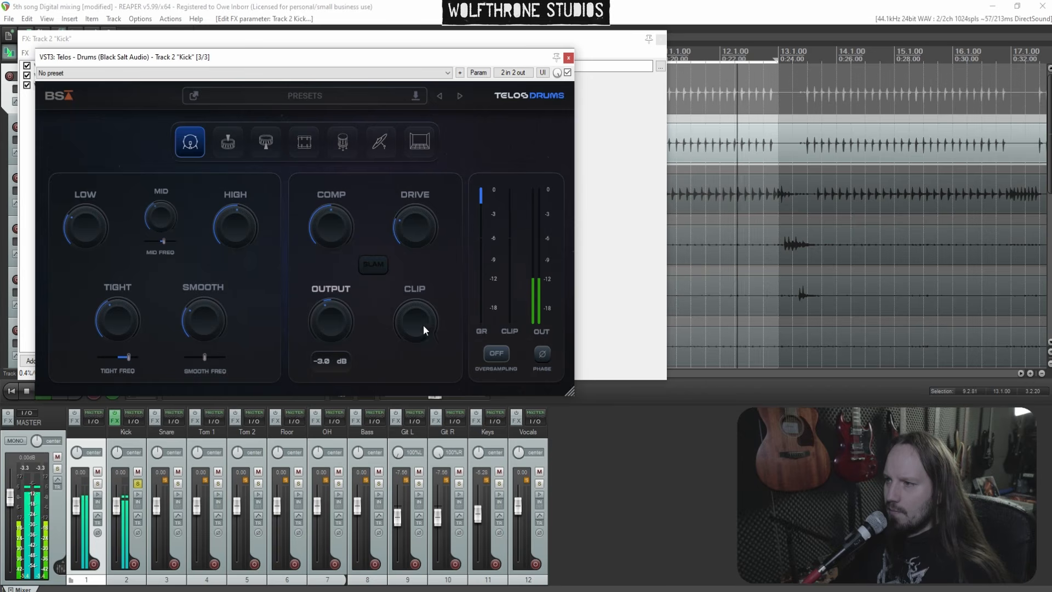
click(568, 58)
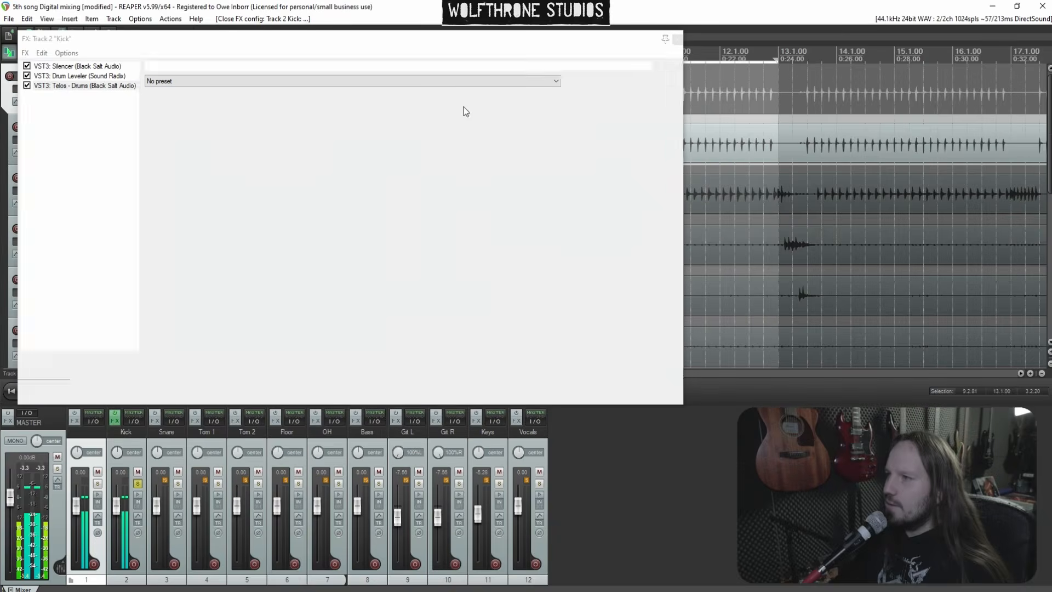
click(676, 39)
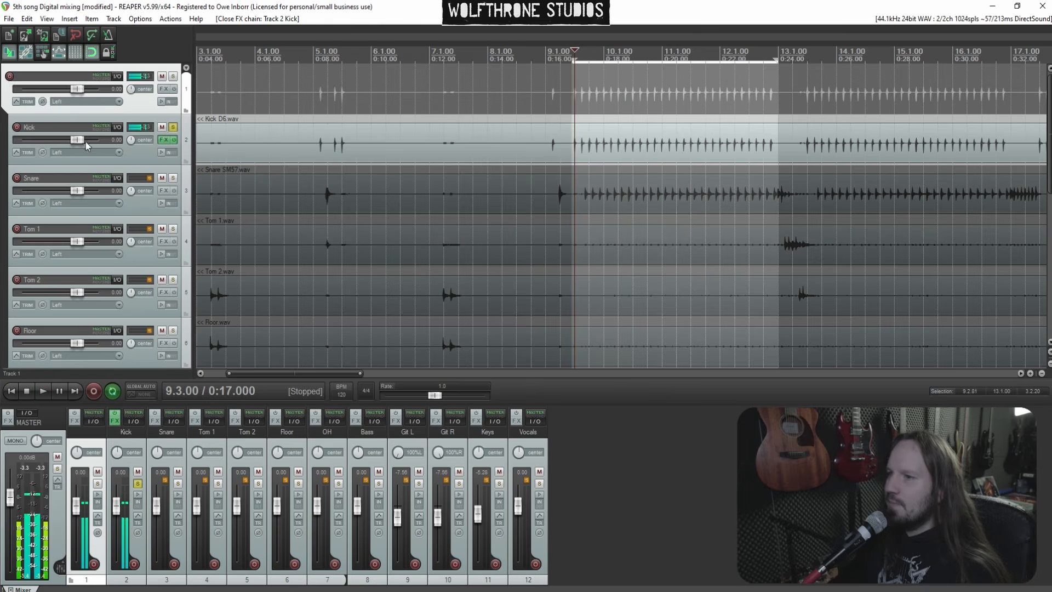
Unsolo the Kick track, solo the Snare track and start playback
click(172, 127)
click(173, 178)
key(space)
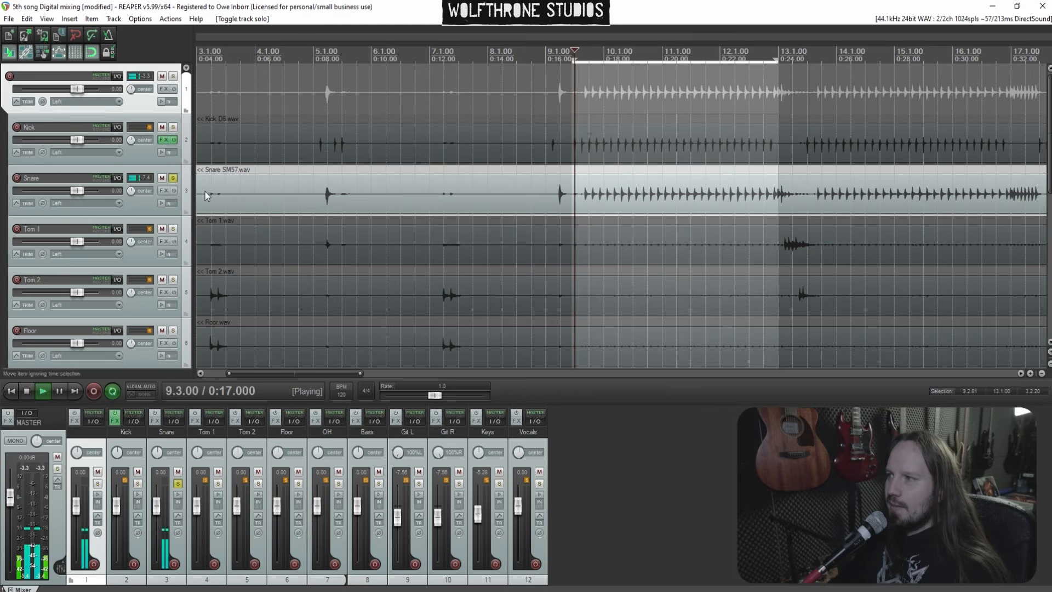
Add the Silencer plugin to the Snare track's FX chain
click(164, 191)
text(s)
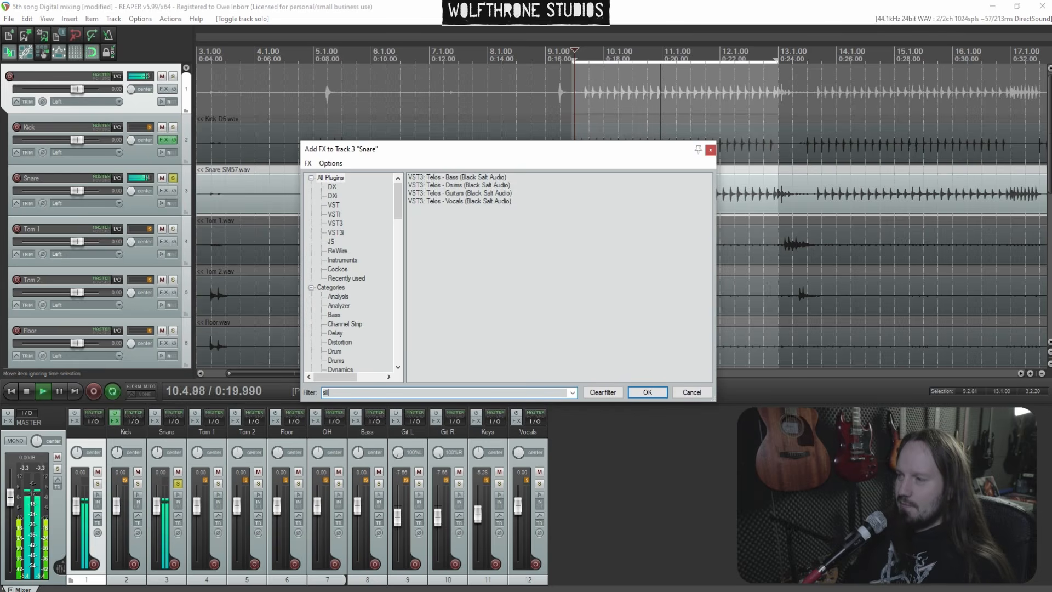
text(il)
click(452, 181)
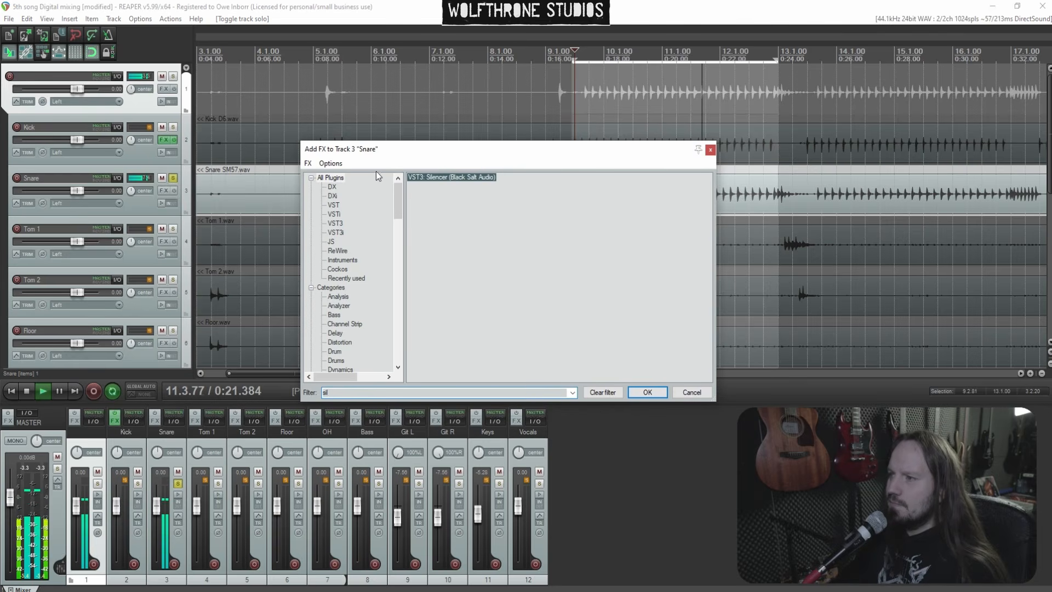
key(Return)
Increase the Silencer's DeBleed amount and set its Length to about 571 ms
drag(37, 198, 43, 242)
drag(192, 426, 190, 403)
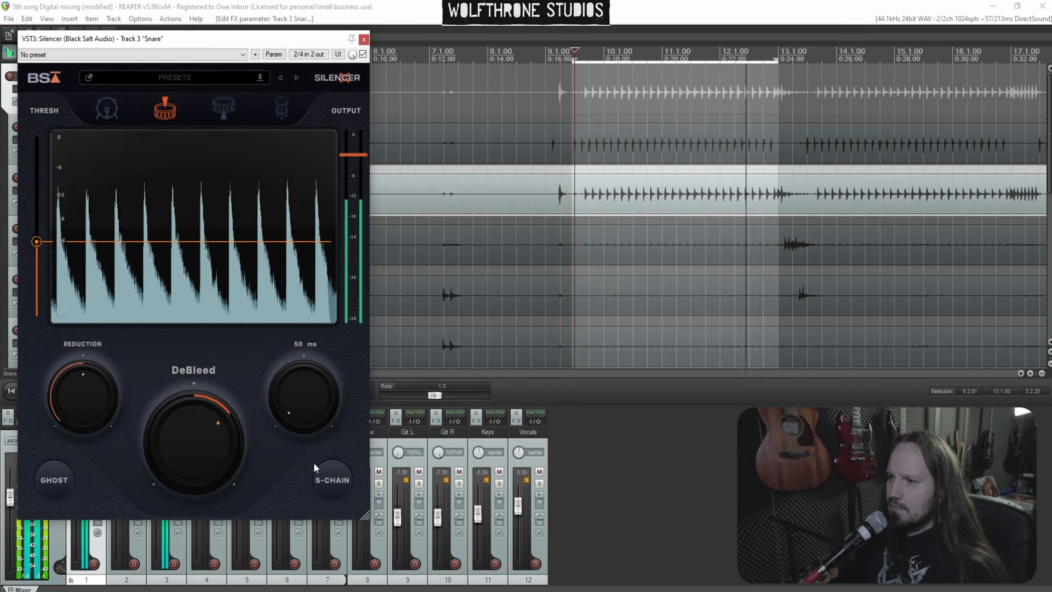
scroll(299, 423, down, 5)
drag(298, 421, 297, 405)
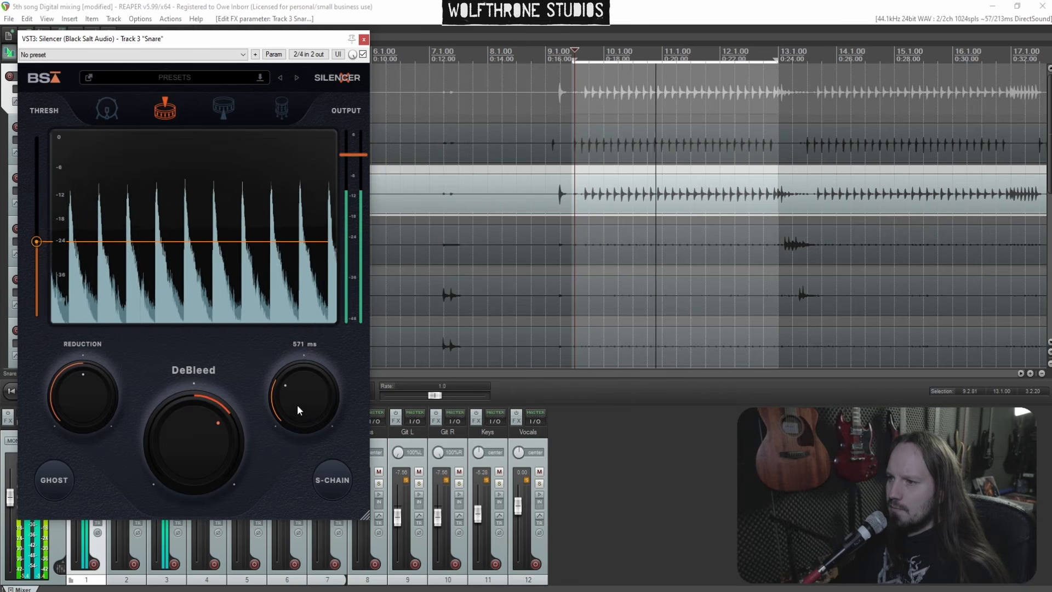
drag(212, 419, 212, 424)
Set the Silencer threshold to about -20.34 dB, adjust its output, and close the plugin window
drag(36, 241, 37, 227)
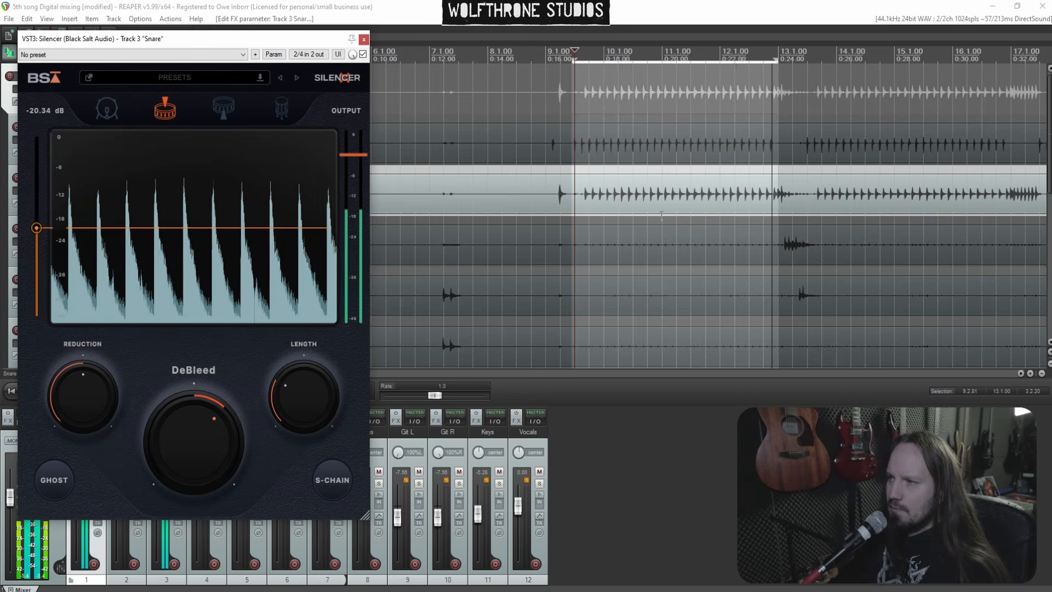
scroll(566, 171, down, 3)
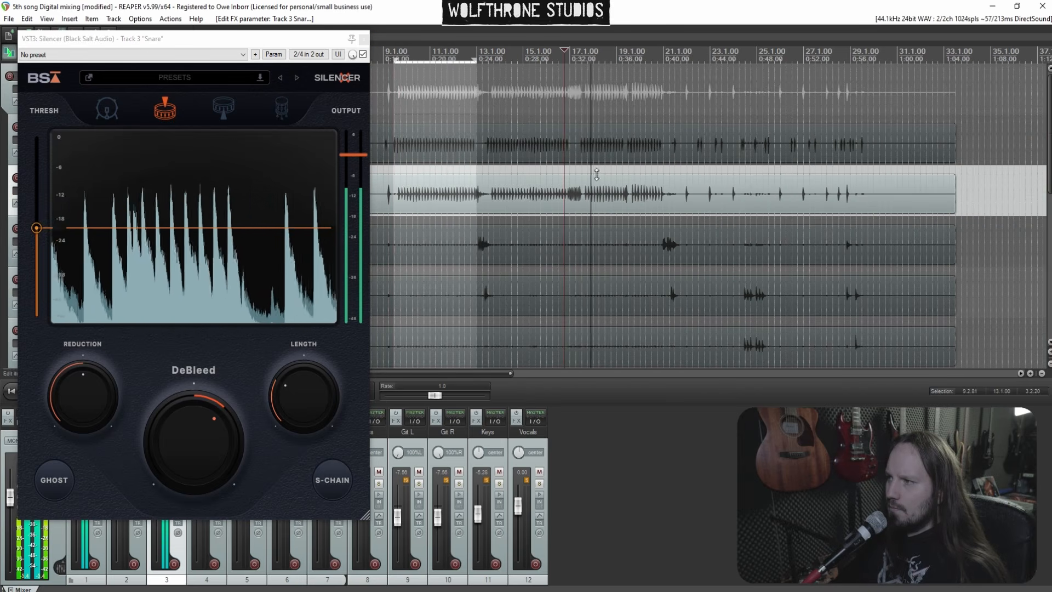
drag(358, 155, 359, 172)
click(364, 40)
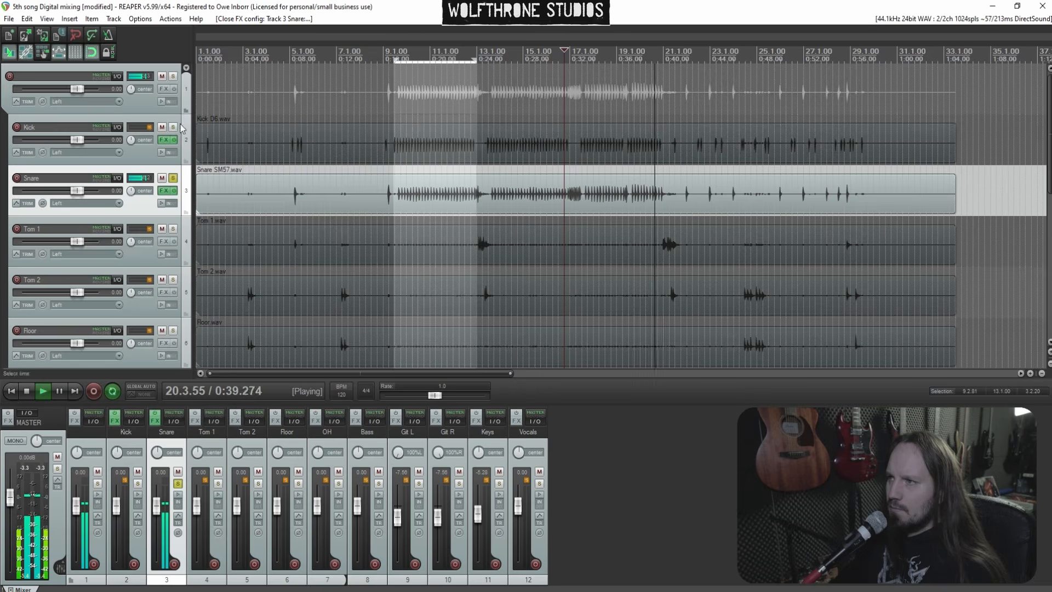
Add the Drum Leveler plugin to the Snare's FX chain
click(163, 191)
right_click(65, 131)
click(103, 137)
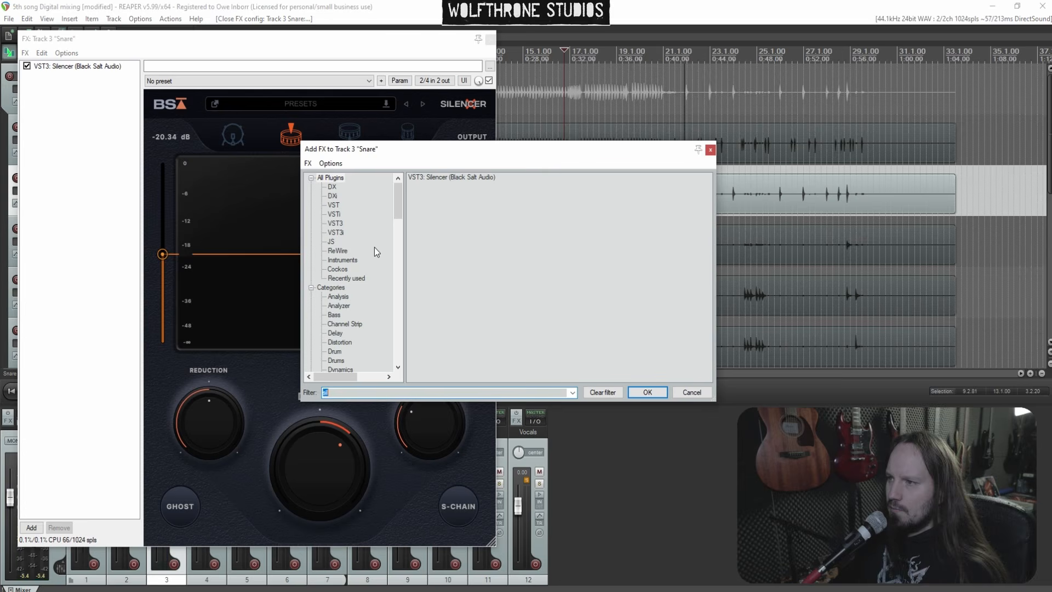
text(drum)
double_click(453, 193)
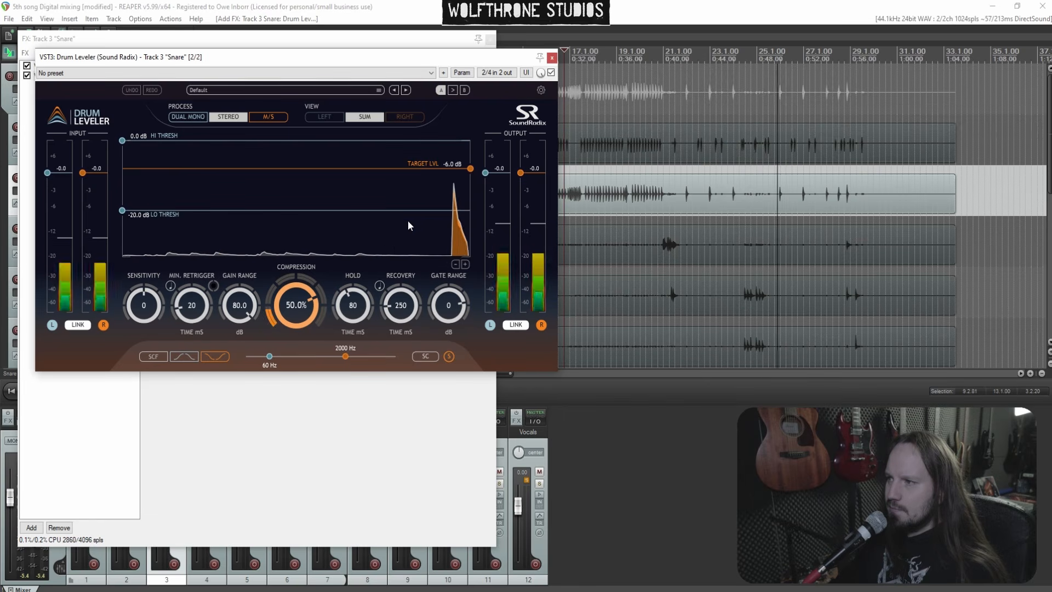
Set Drum Leveler compression to 39.6% and output to -1.1 dB, then close its window
mouse_move(299, 306)
mouse_down()
mouse_move(304, 328)
mouse_move(306, 288)
mouse_move(302, 322)
mouse_up()
drag(520, 173, 521, 178)
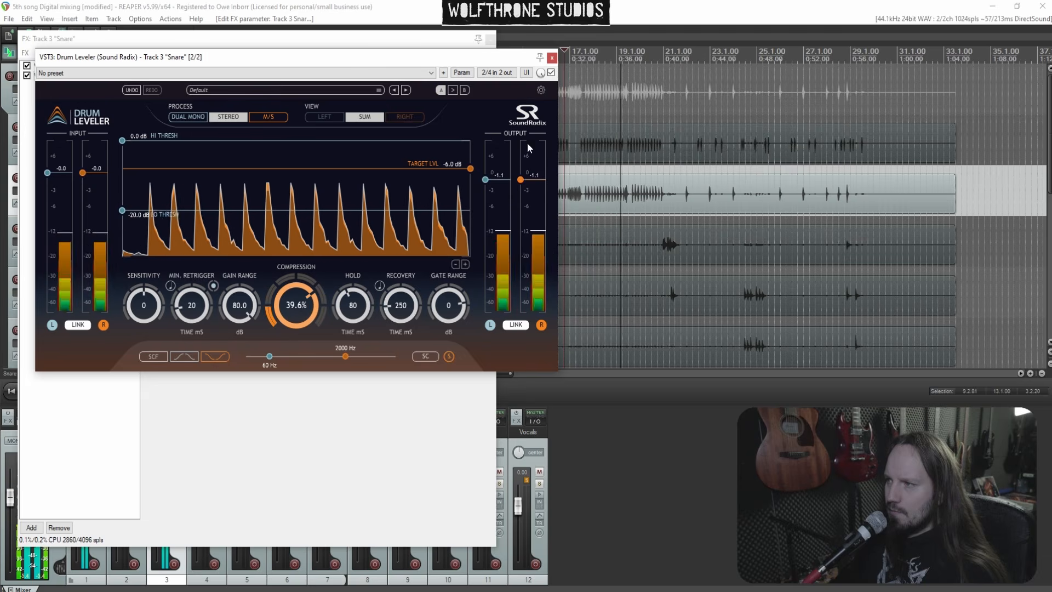
click(552, 57)
right_click(91, 108)
click(125, 115)
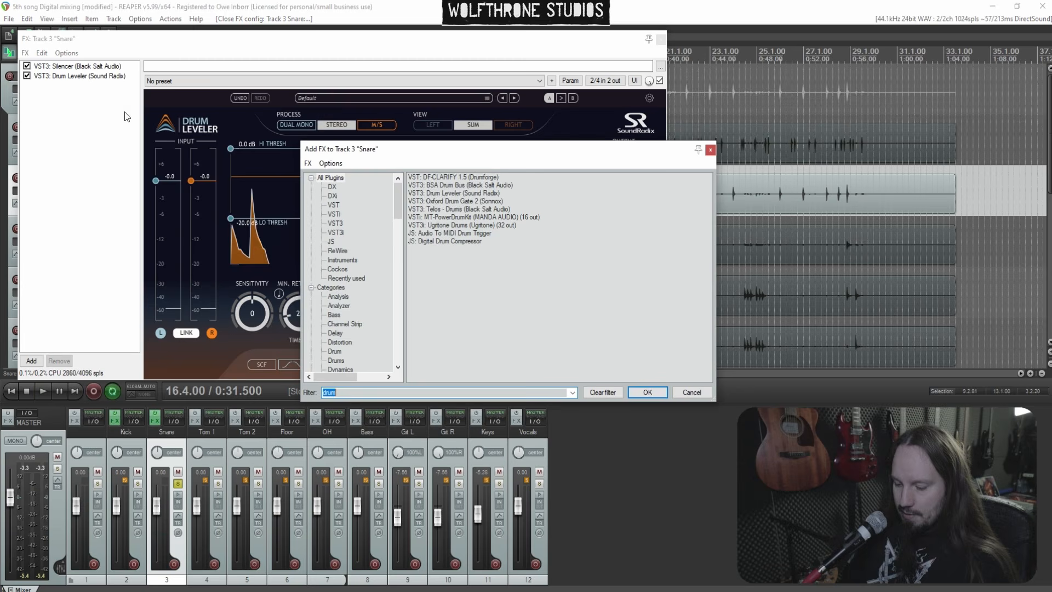
text(gate)
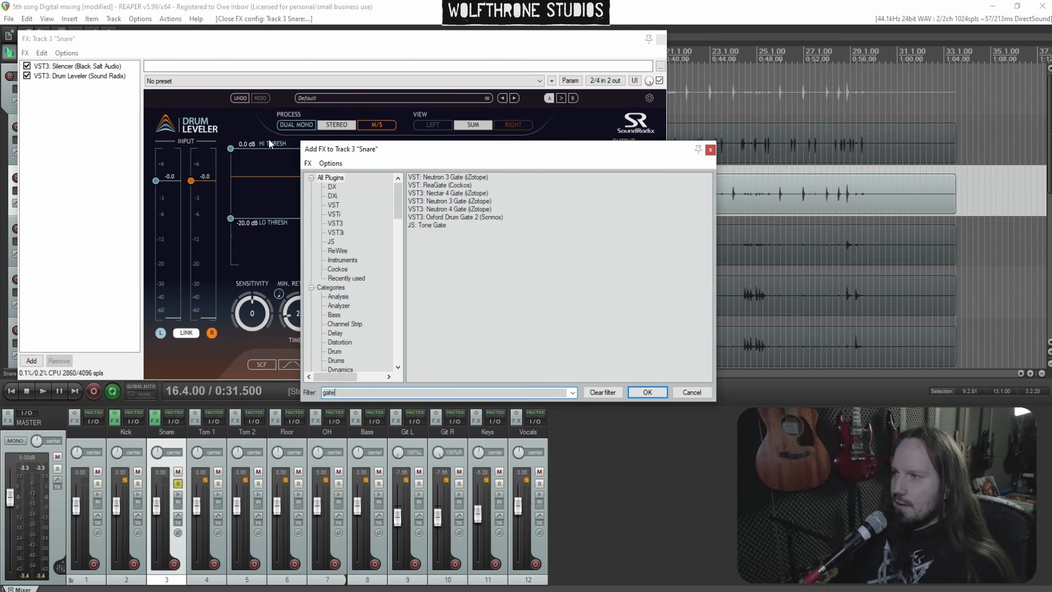
click(446, 218)
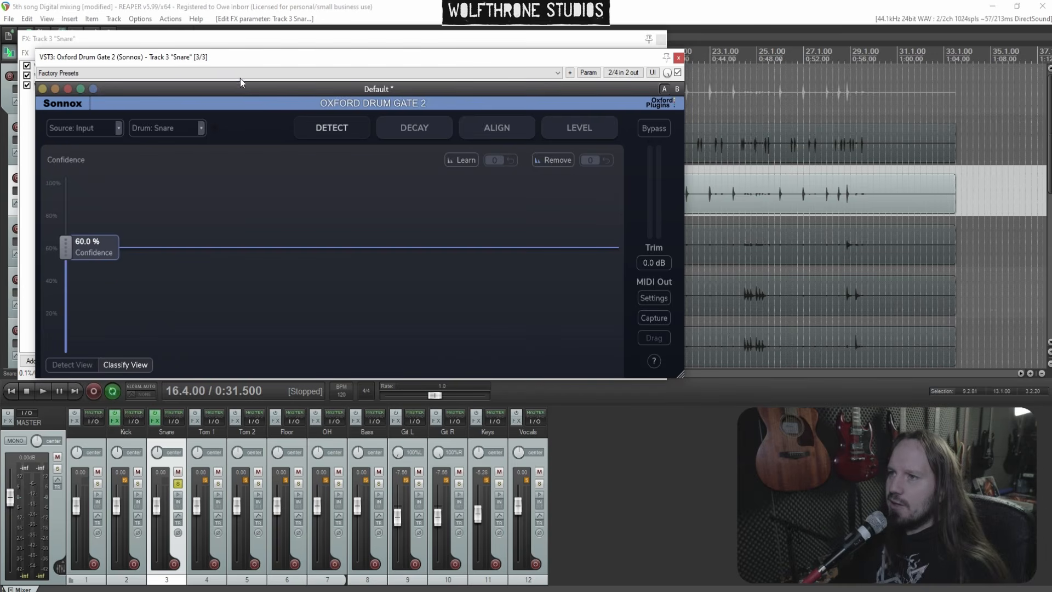
click(679, 58)
click(78, 87)
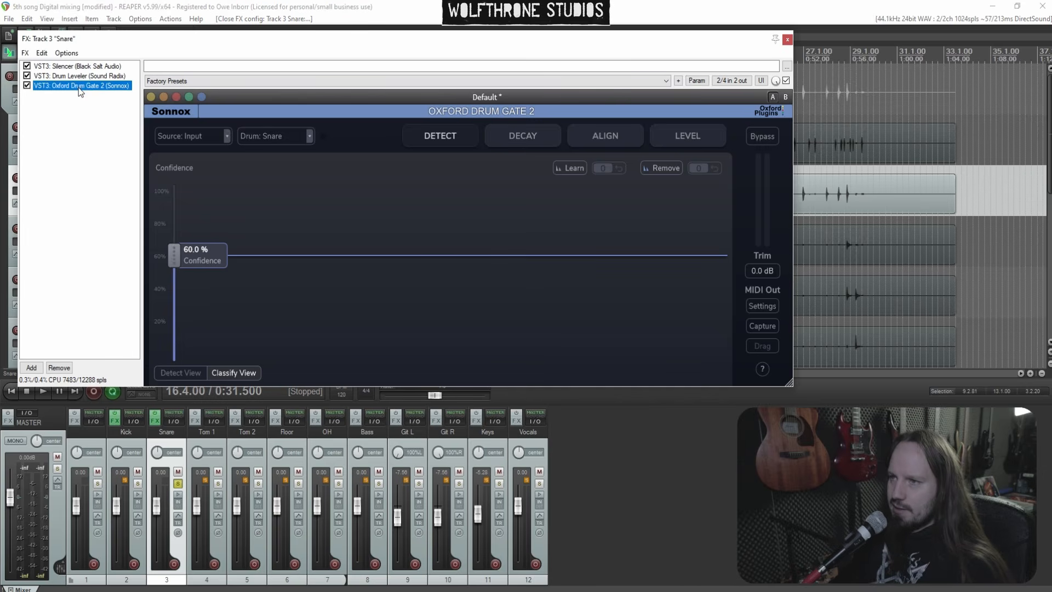
key(Delete)
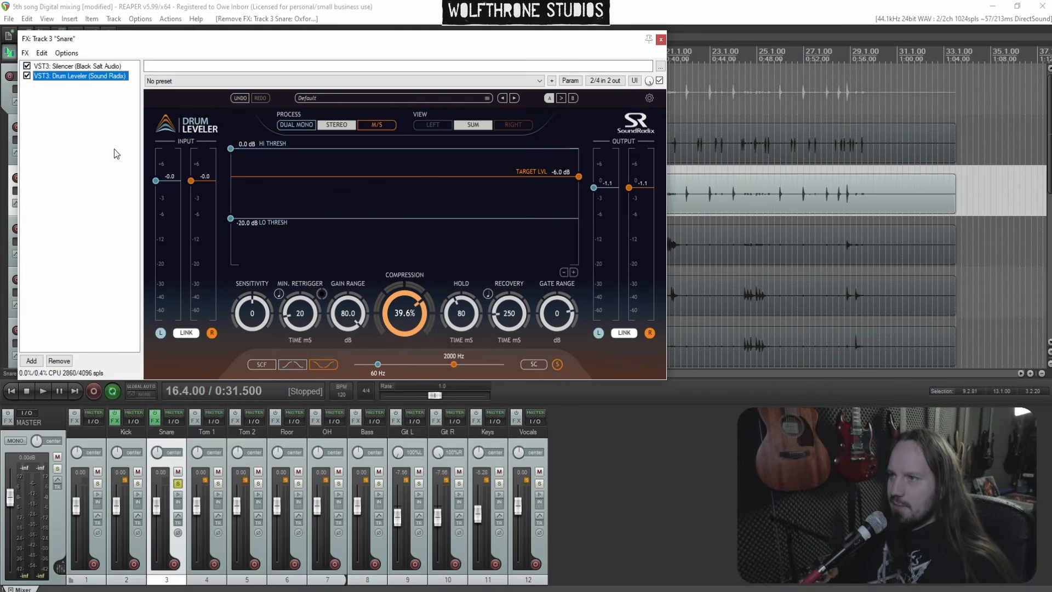
Add Telos - Drums to the end of the Snare's FX chain
click(77, 68)
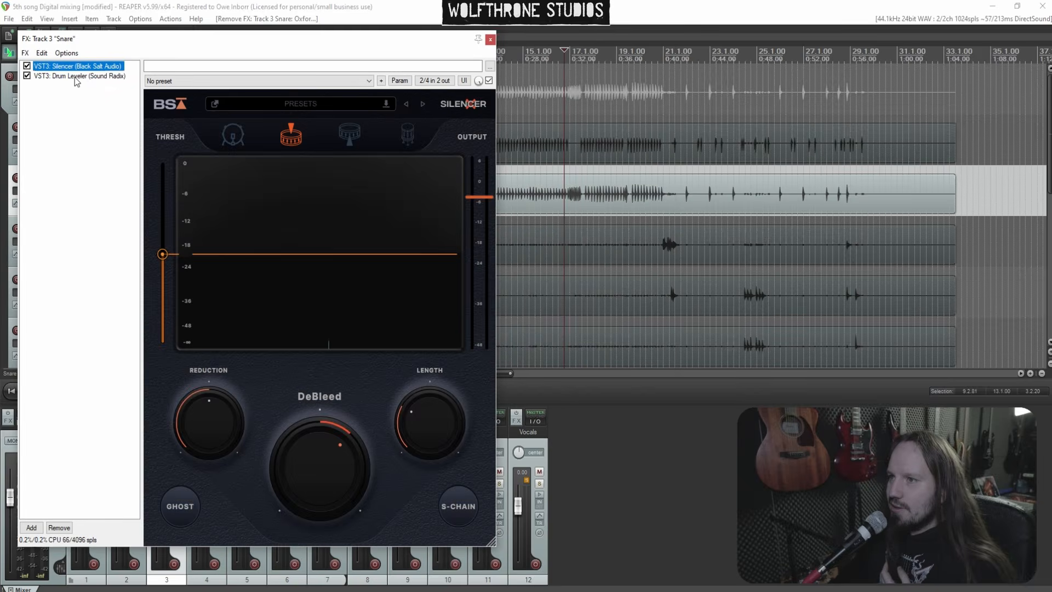
click(76, 76)
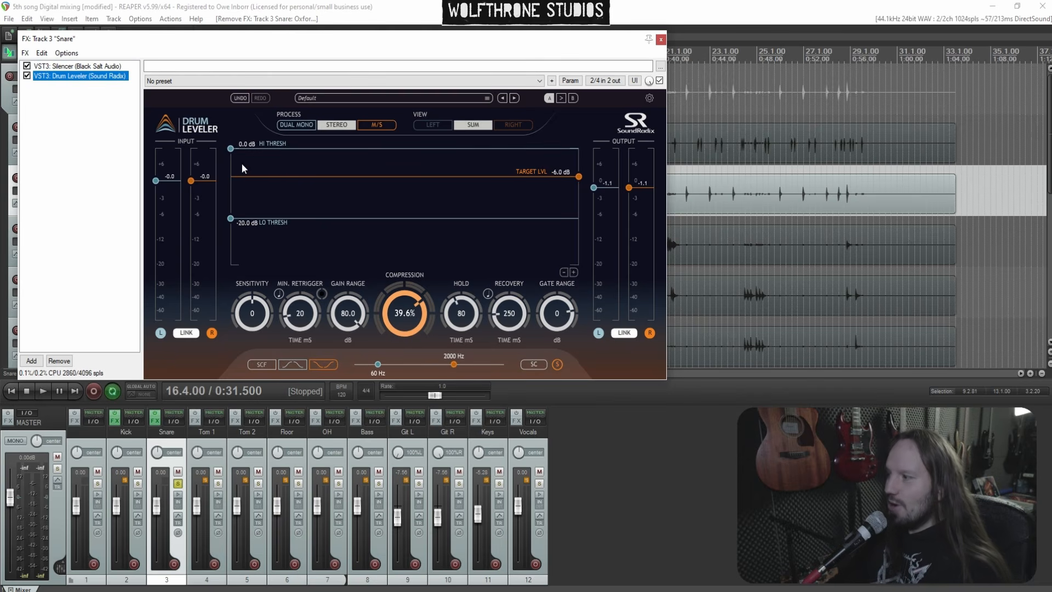
right_click(64, 115)
click(102, 122)
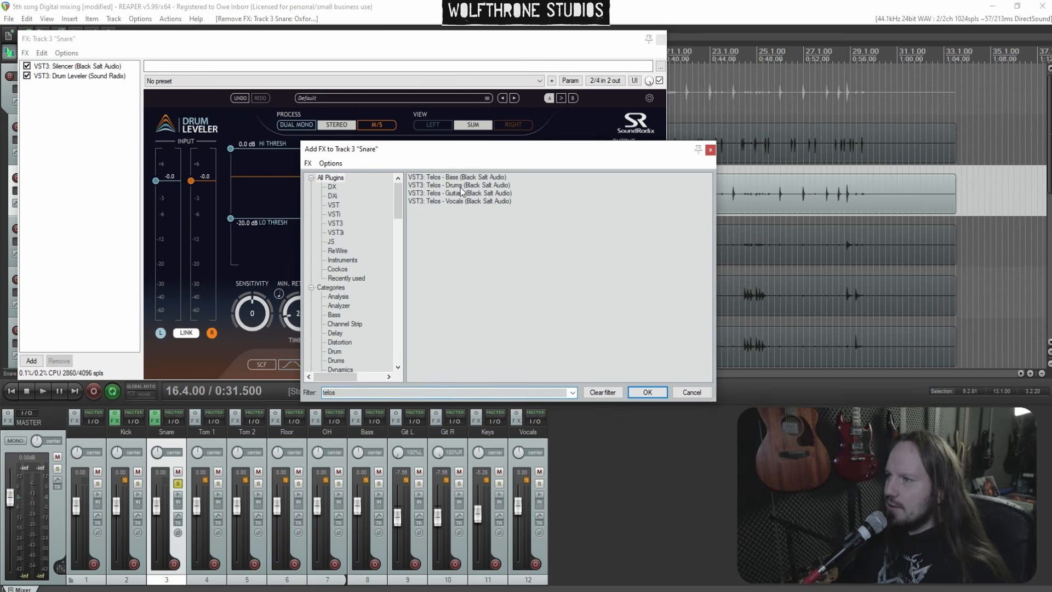
click(460, 186)
double_click(459, 186)
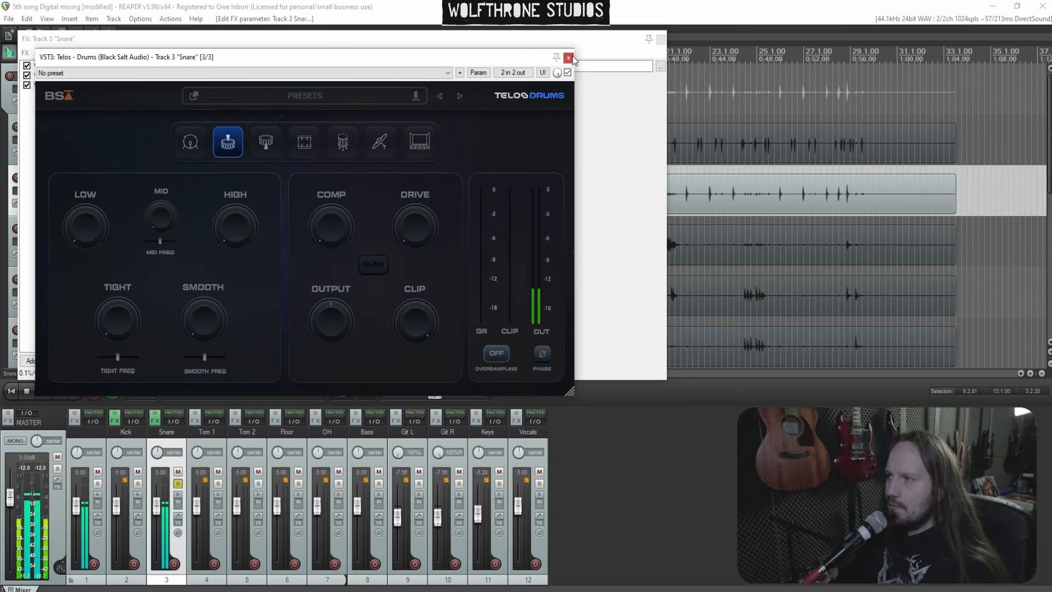
Close the plugin and FX chain windows and start playback from around bar 9
click(569, 57)
click(661, 39)
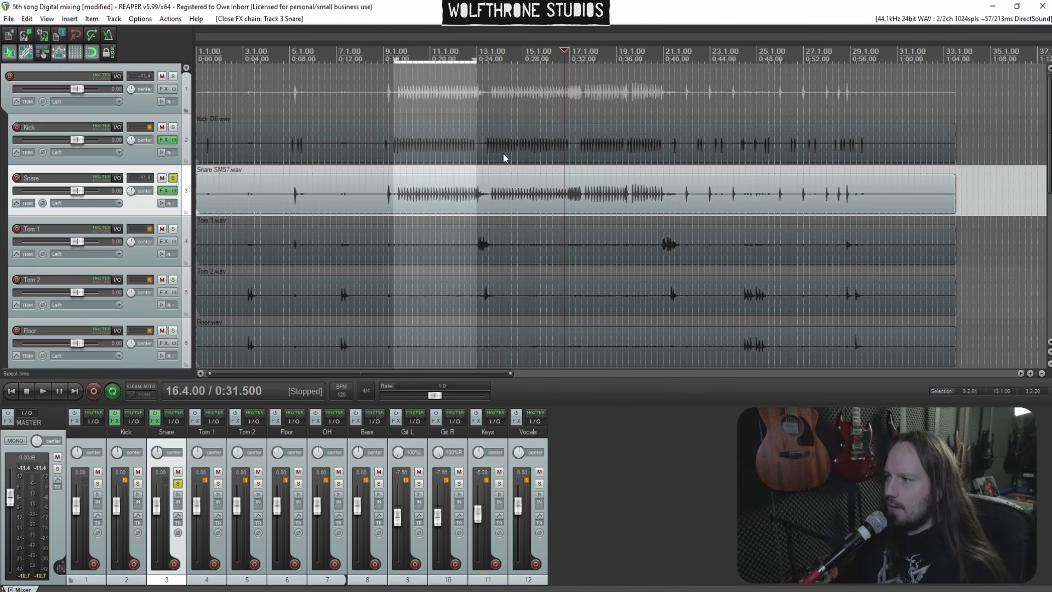
click(400, 171)
key(space)
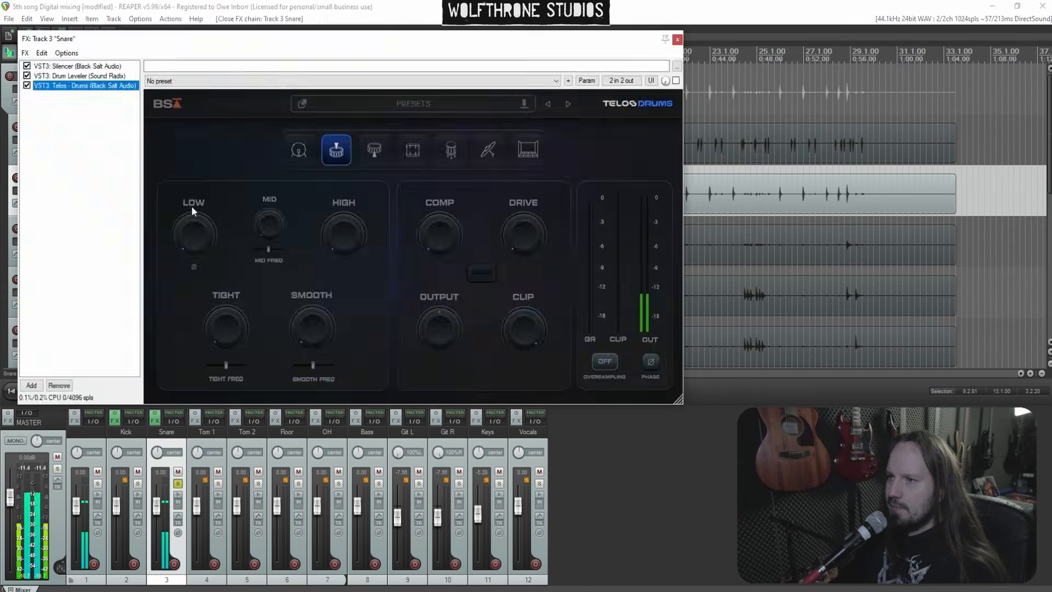
Reopen the Snare's Telos - Drums and raise Mid while adjusting the mid frequency
click(163, 191)
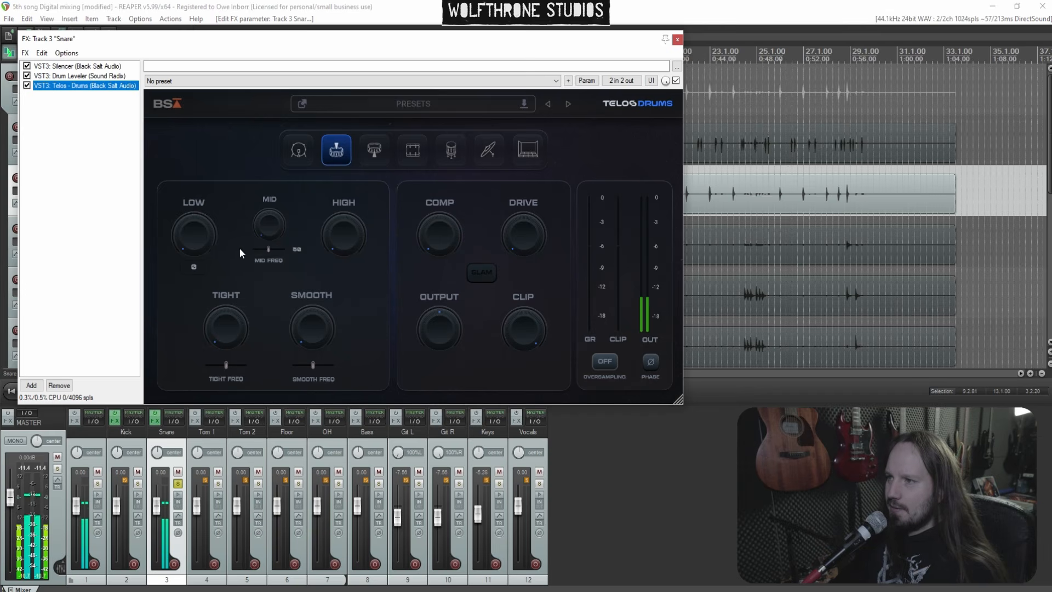
click(265, 232)
drag(266, 220, 264, 185)
drag(271, 250, 273, 250)
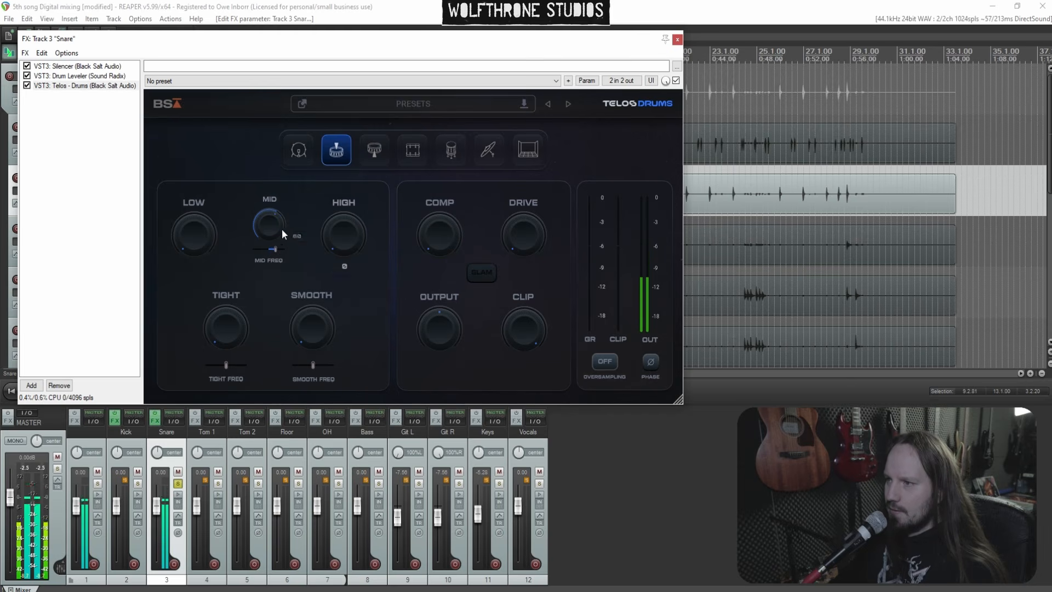
Set Telos High to 40, Tight to 25, and raise Low on the Snare
drag(273, 241, 255, 224)
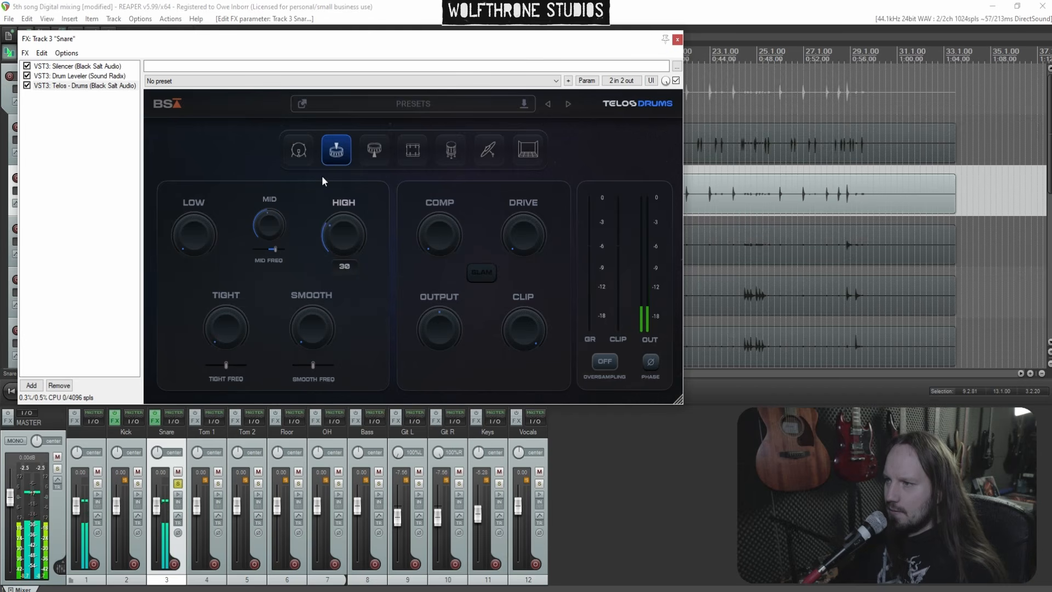
drag(321, 175, 321, 160)
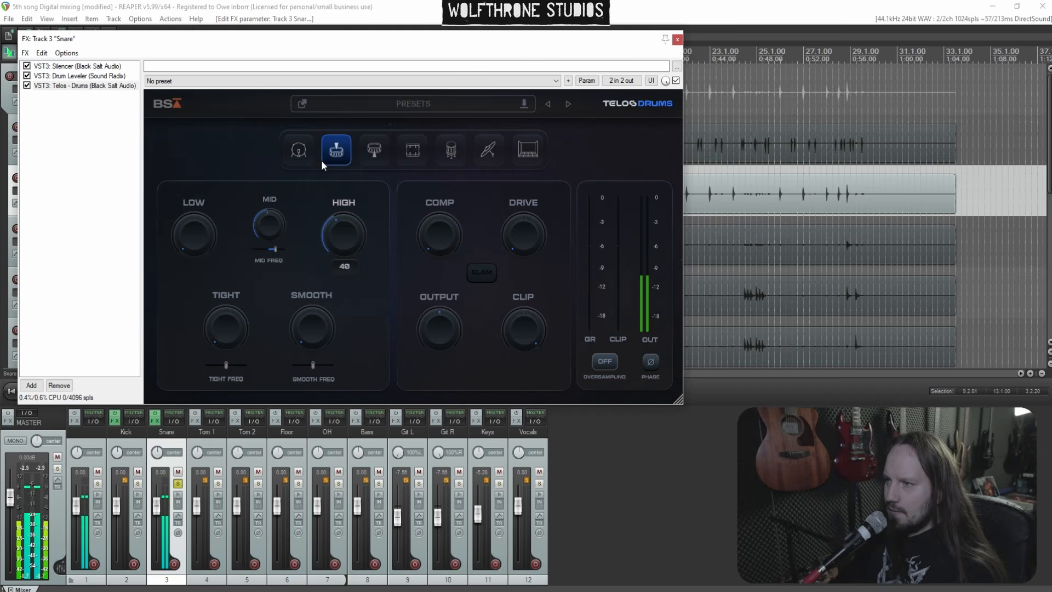
drag(330, 295, 288, 284)
drag(193, 238, 193, 158)
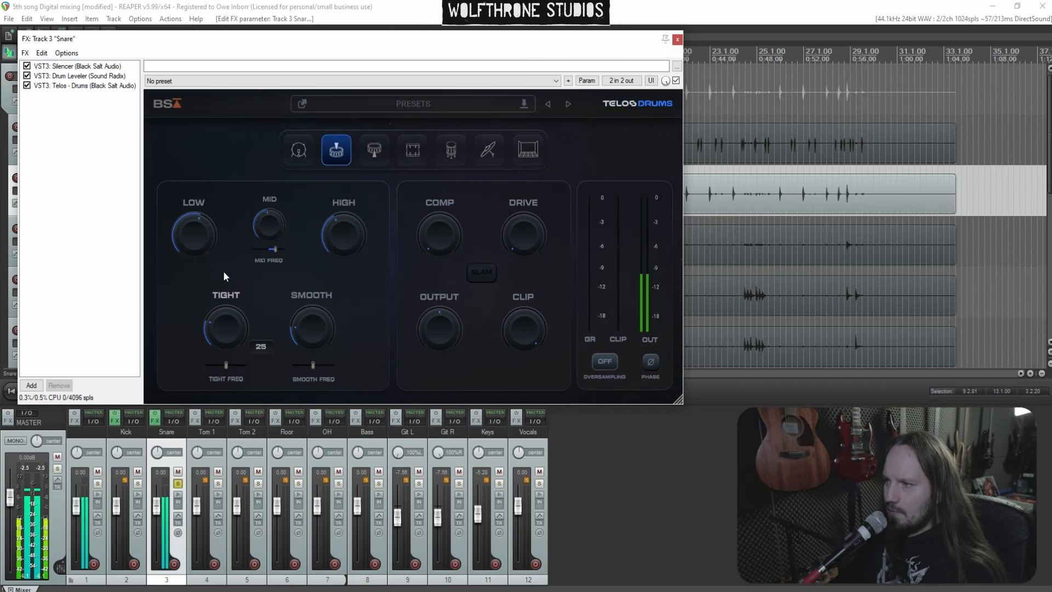
Set the Snare's Telos Drive to 39
mouse_move(423, 167)
mouse_down()
mouse_move(422, 132)
mouse_move(420, 169)
mouse_up()
mouse_move(518, 245)
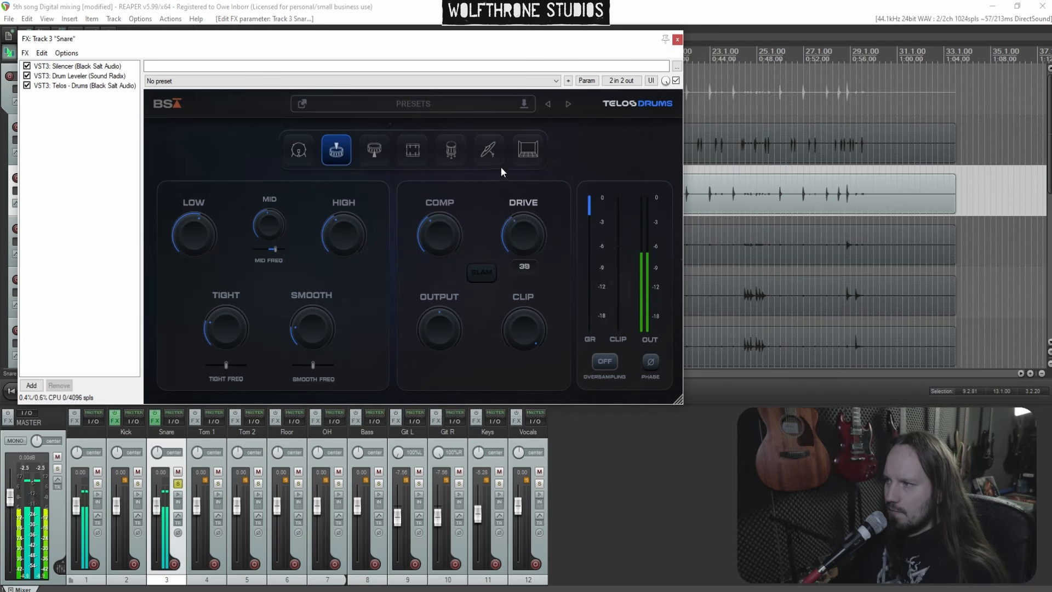
mouse_move(449, 309)
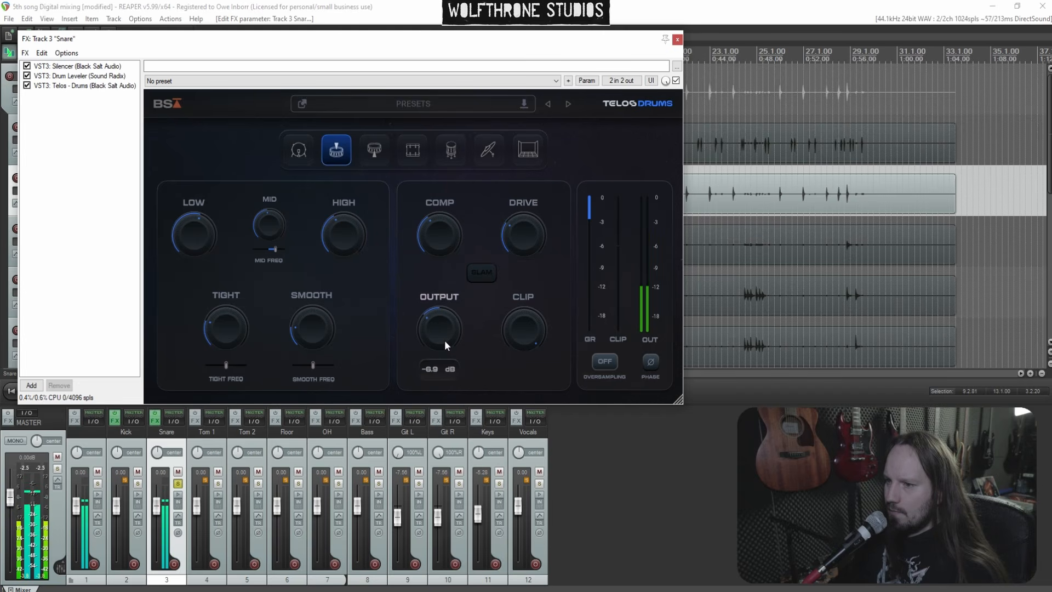
Solo the Kick track alongside the Snare and set Telos Output to -6.7 dB
click(138, 483)
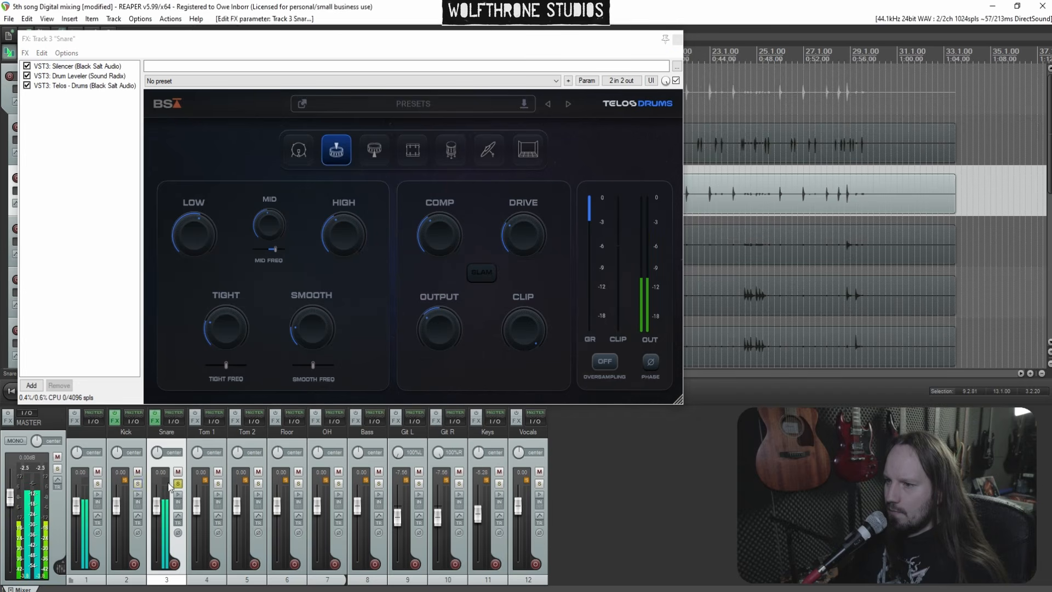
click(439, 330)
drag(439, 341, 438, 324)
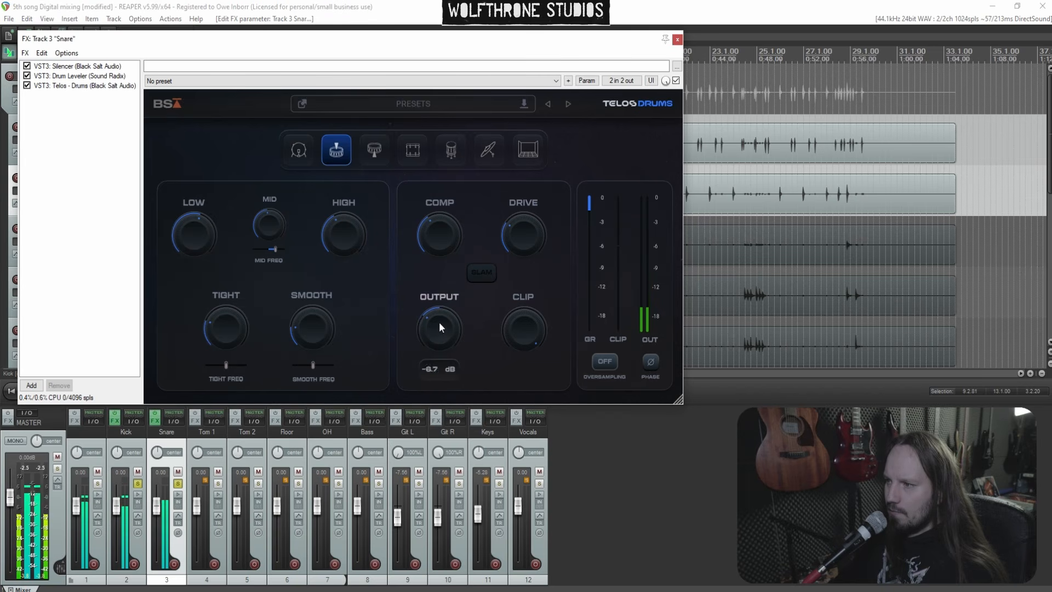
Close the Snare's FX chain and stop playback
click(677, 40)
key(space)
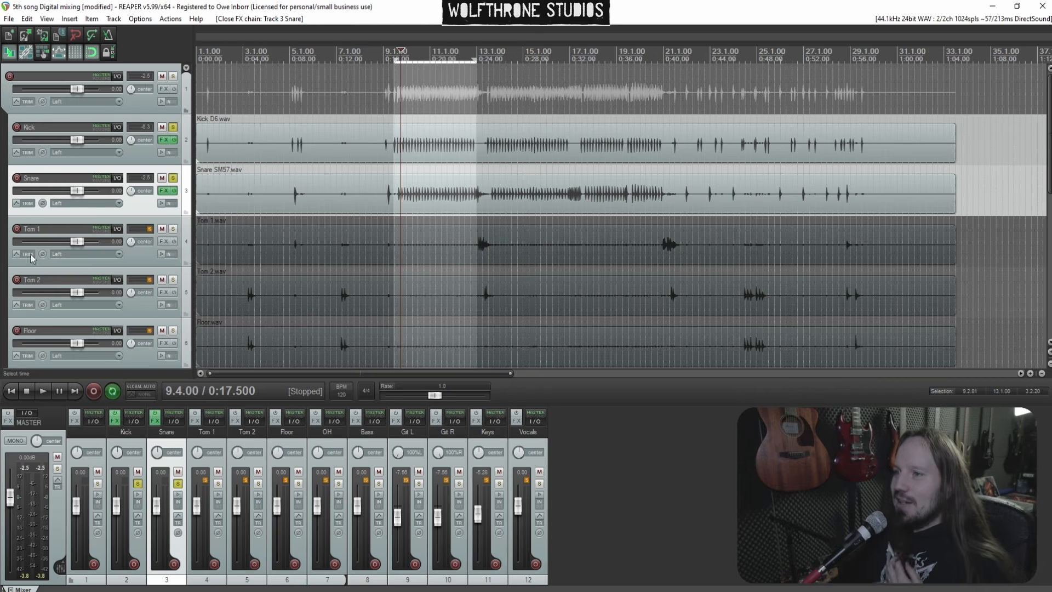
scroll(2, 200, down, 5)
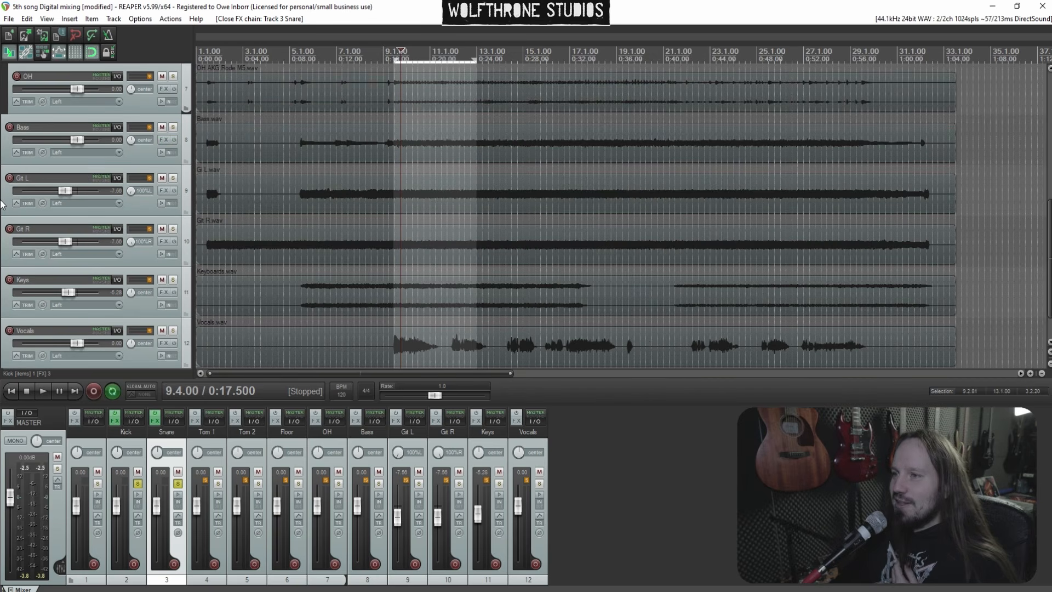
scroll(2, 206, up, 5)
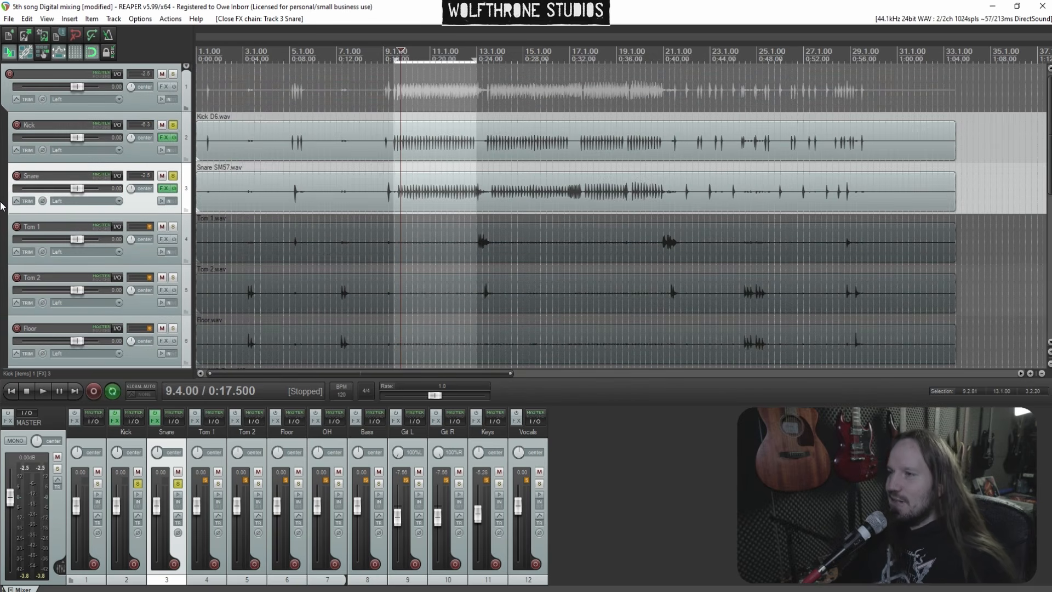
scroll(1, 205, up, 1)
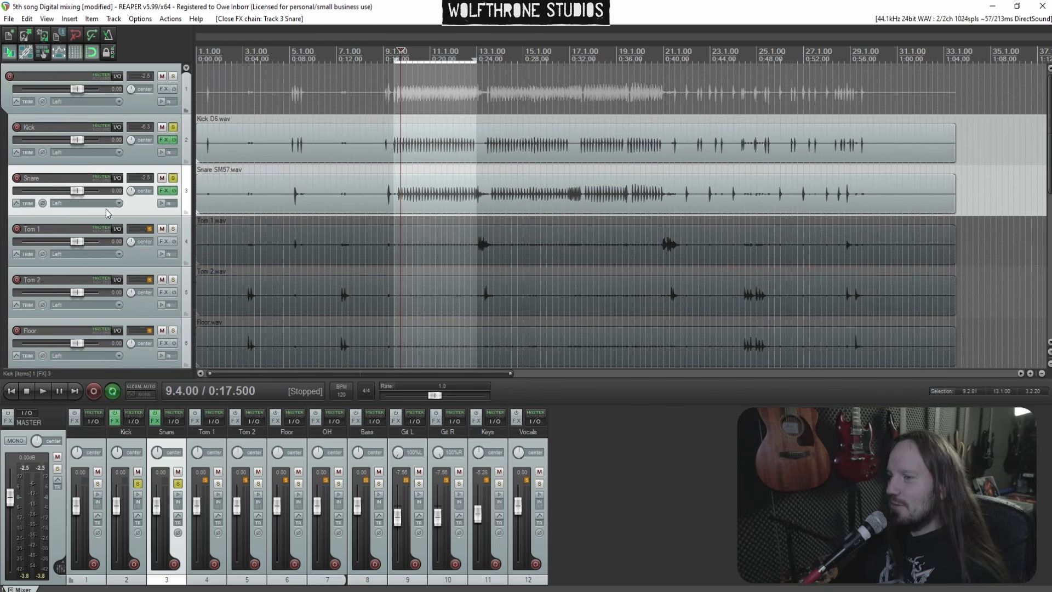
Unsolo all tracks and play back the full mix
click(173, 179)
key(space)
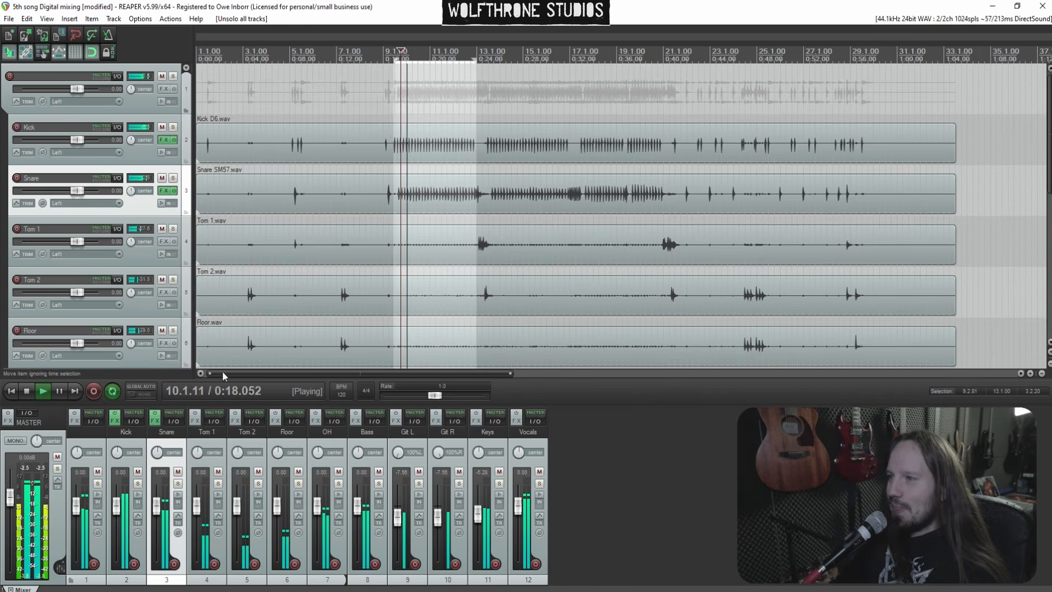
Stop playback, solo the Drums folder track and restart playback
key(space)
click(97, 484)
click(87, 431)
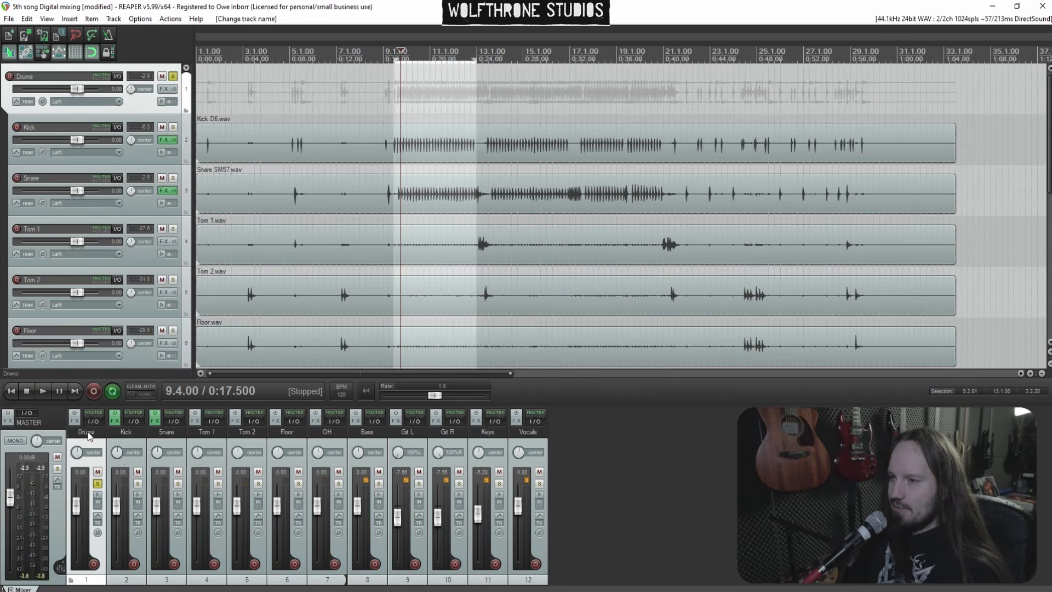
key(space)
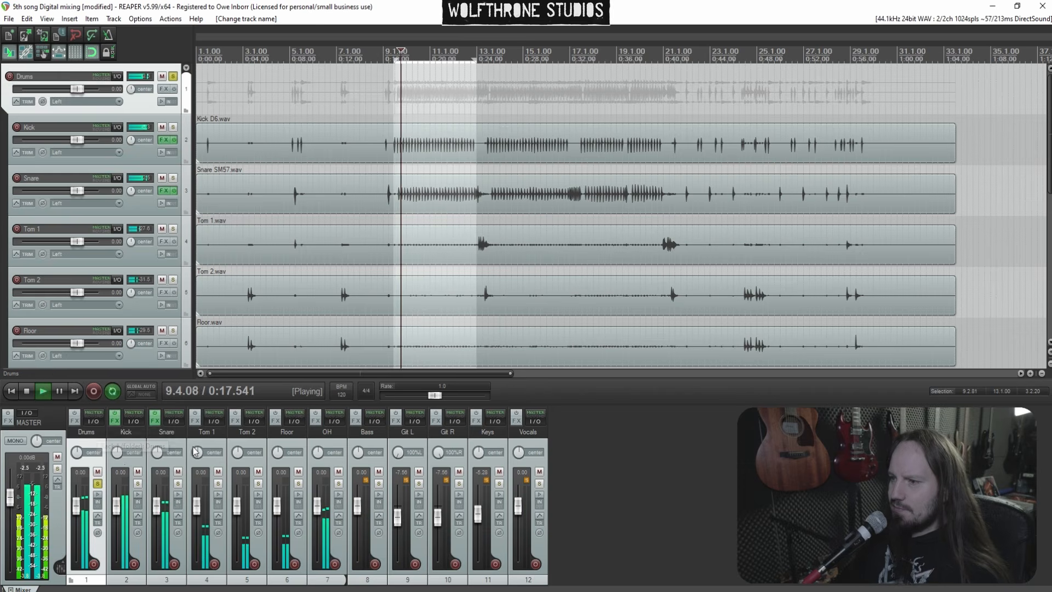
Solo Tom 1 and stop playback
click(328, 491)
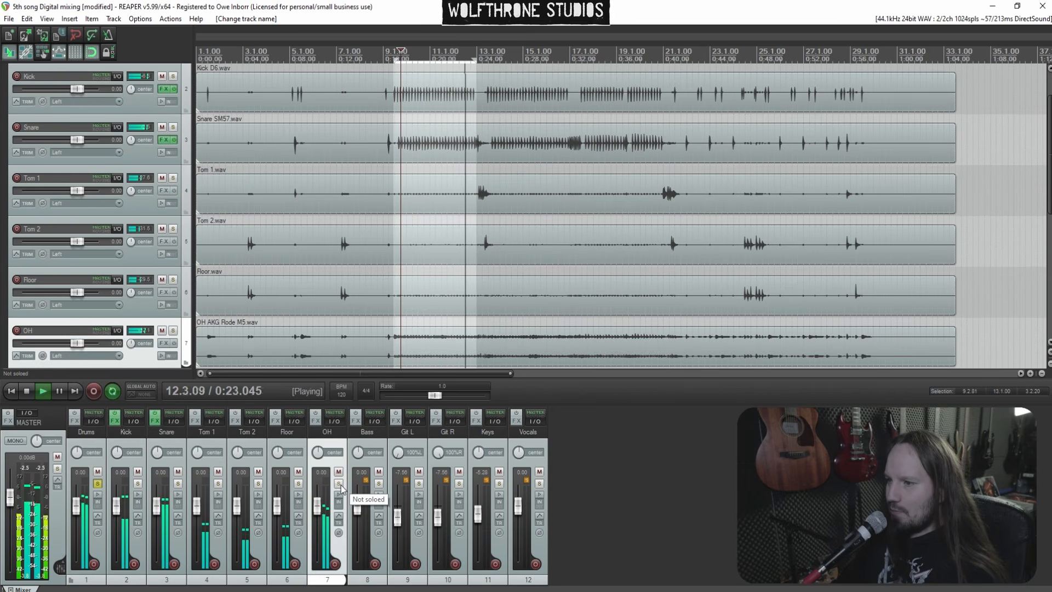
click(217, 485)
scroll(499, 196, up, 2)
key(space)
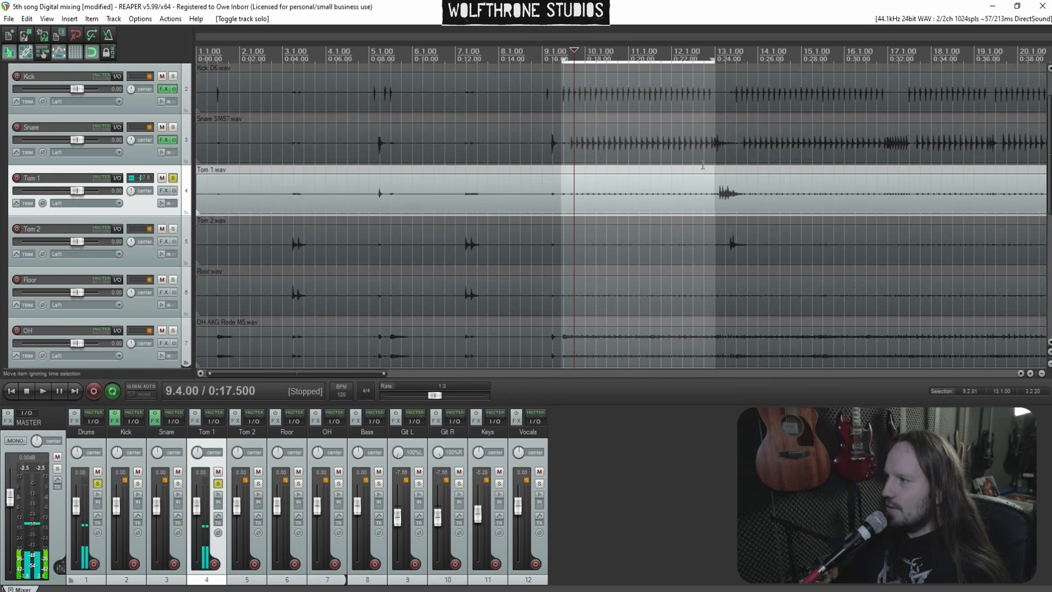
Select a time range around the first Tom 1 hit and play it back
drag(745, 165, 694, 186)
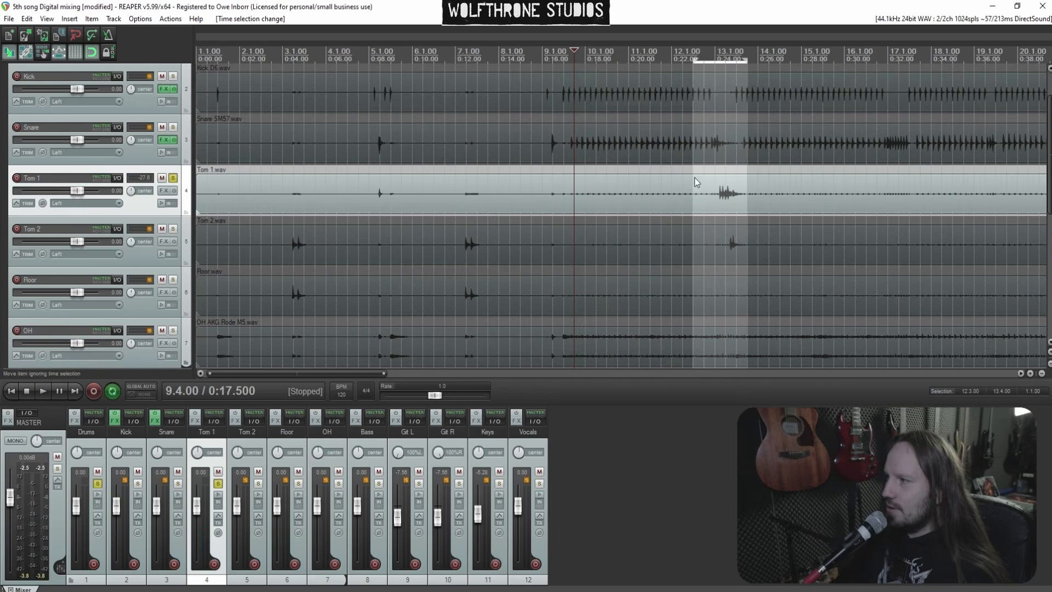
click(699, 172)
key(space)
scroll(698, 171, up, 4)
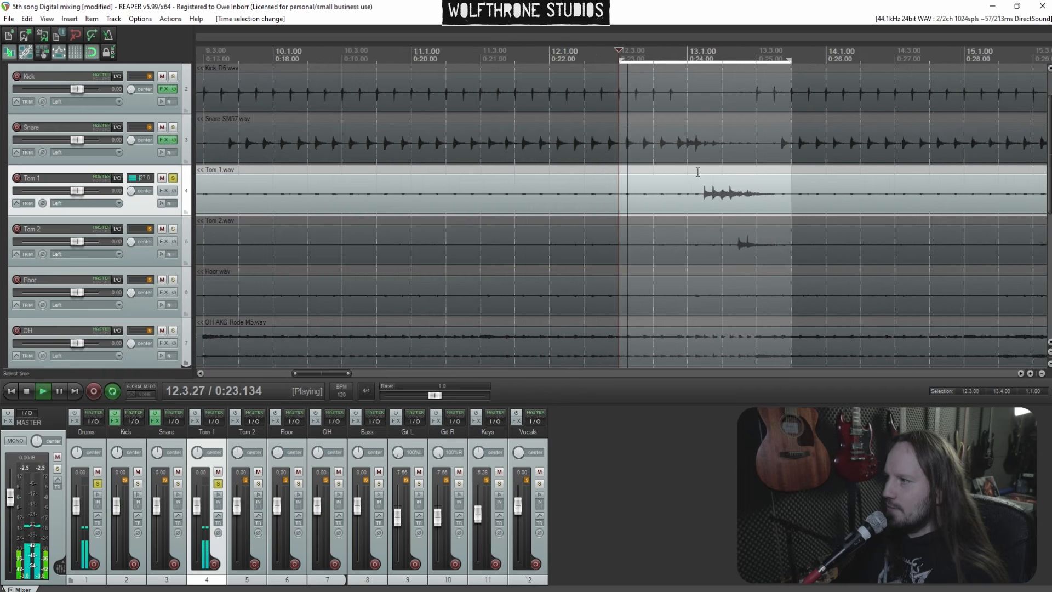
Add the Silencer plugin to Tom 1, lower its threshold to about -20 dB and set DeBleed to 30%
click(194, 421)
text(sil)
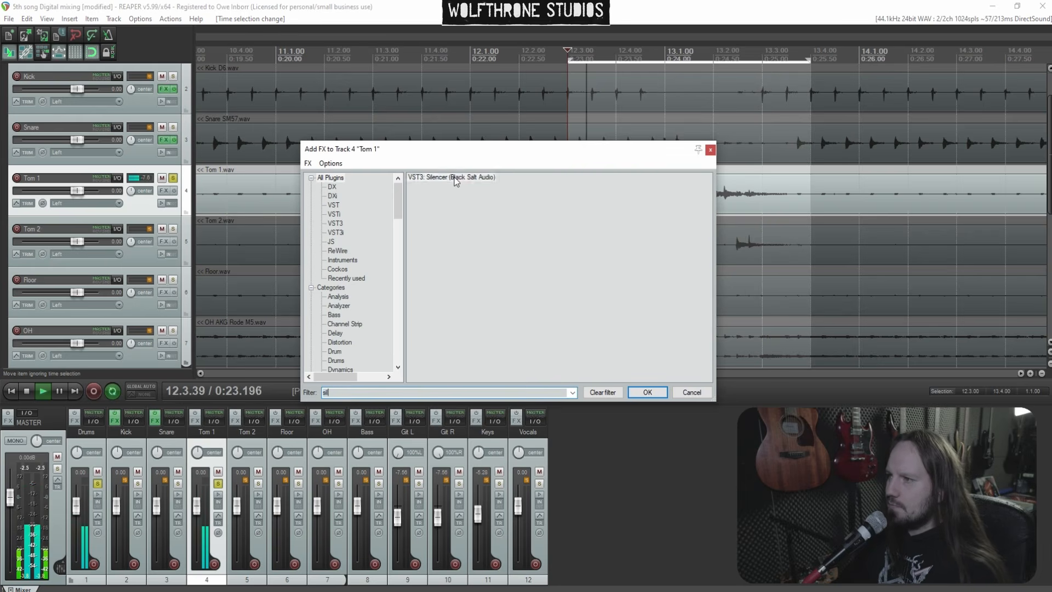
key(Return)
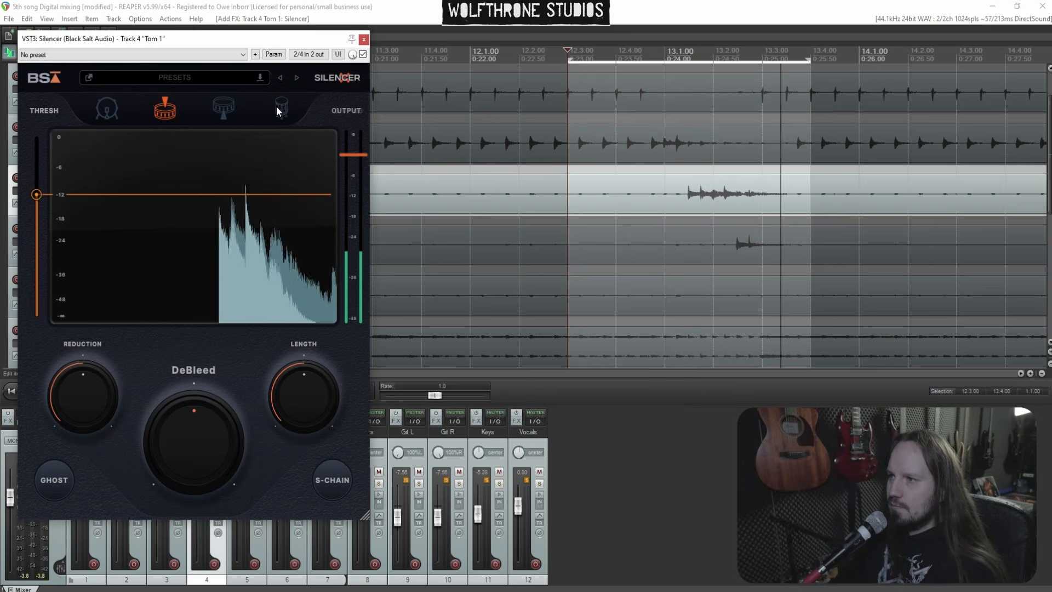
drag(36, 194, 41, 233)
mouse_move(300, 404)
drag(304, 385, 303, 390)
drag(205, 428, 207, 412)
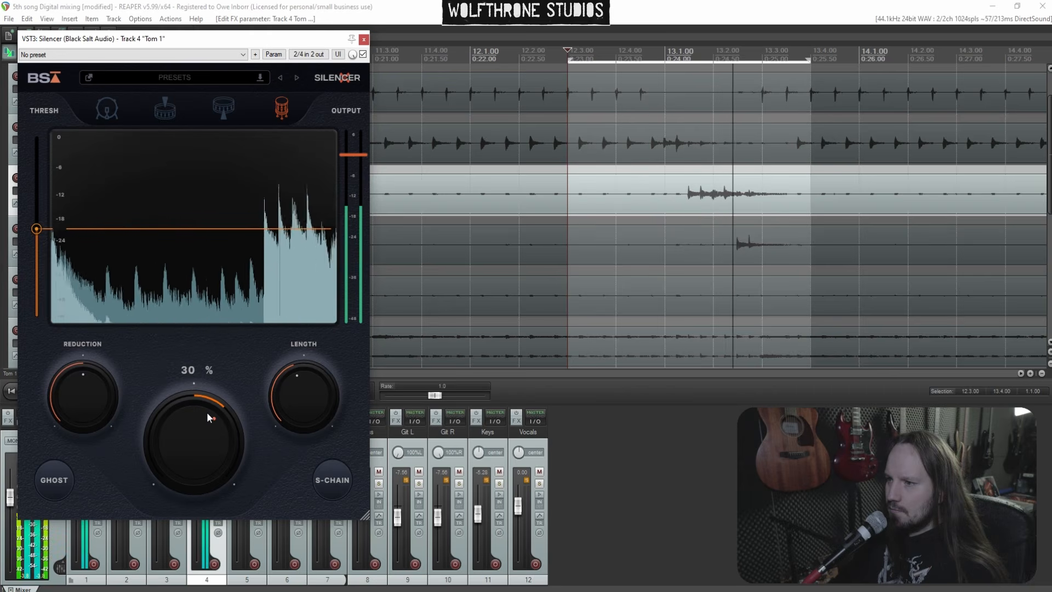
click(363, 39)
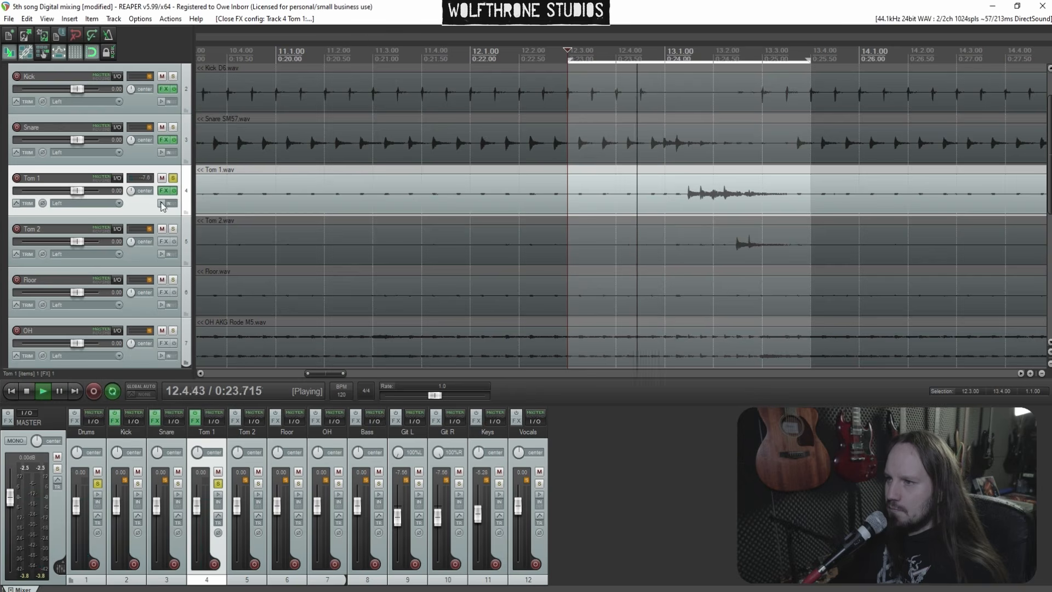
Unsolo Tom 1, solo Tom 2 and play a time selection around its hit
click(173, 178)
key(space)
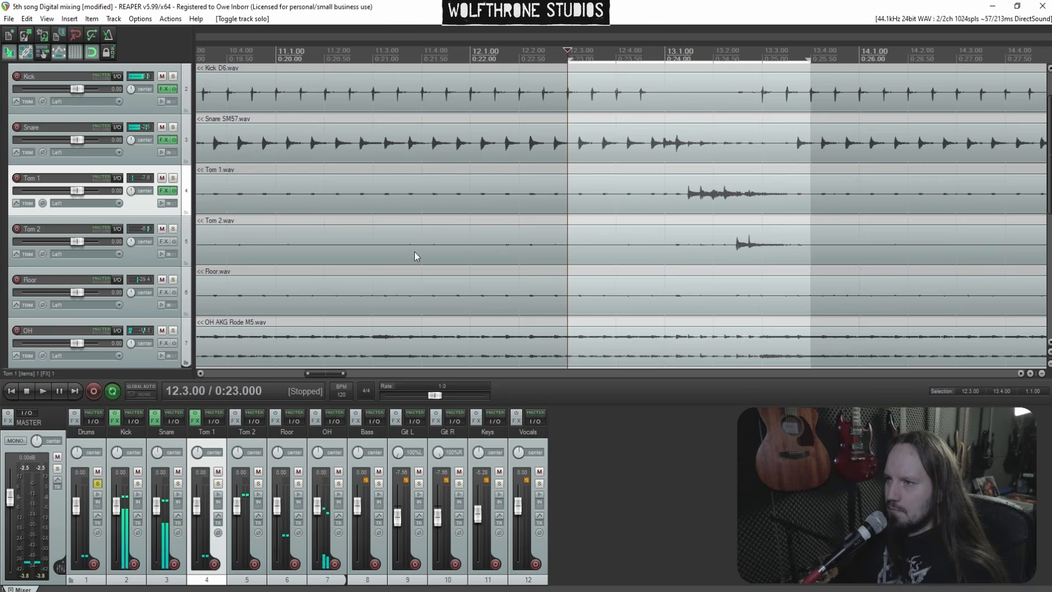
click(173, 229)
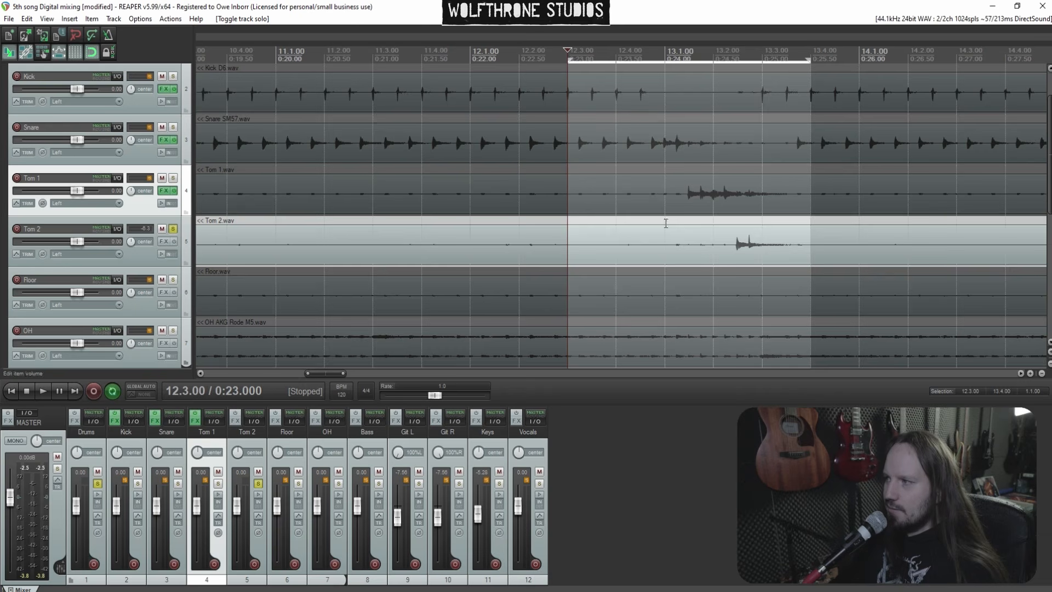
drag(666, 222, 814, 222)
key(space)
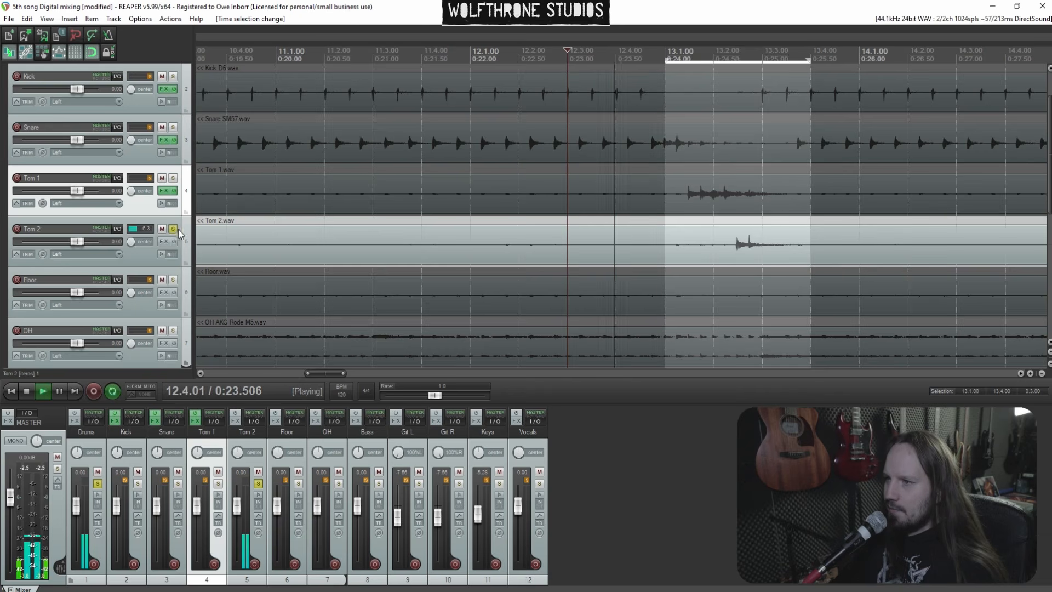
Add Silencer to Tom 2 in tom mode, with threshold about -24 dB and DeBleed 20%
click(163, 242)
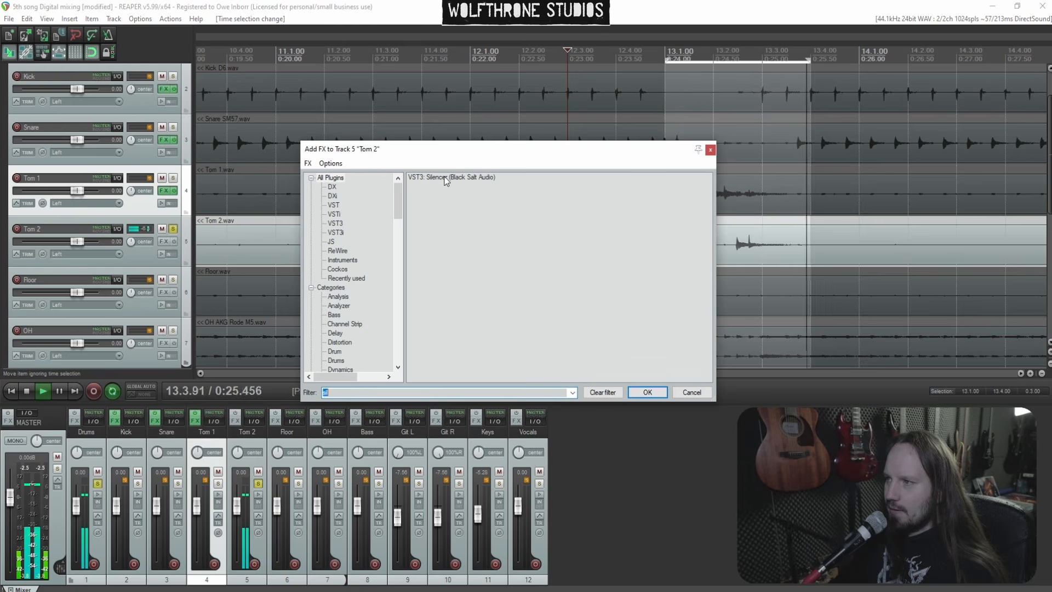
key(Return)
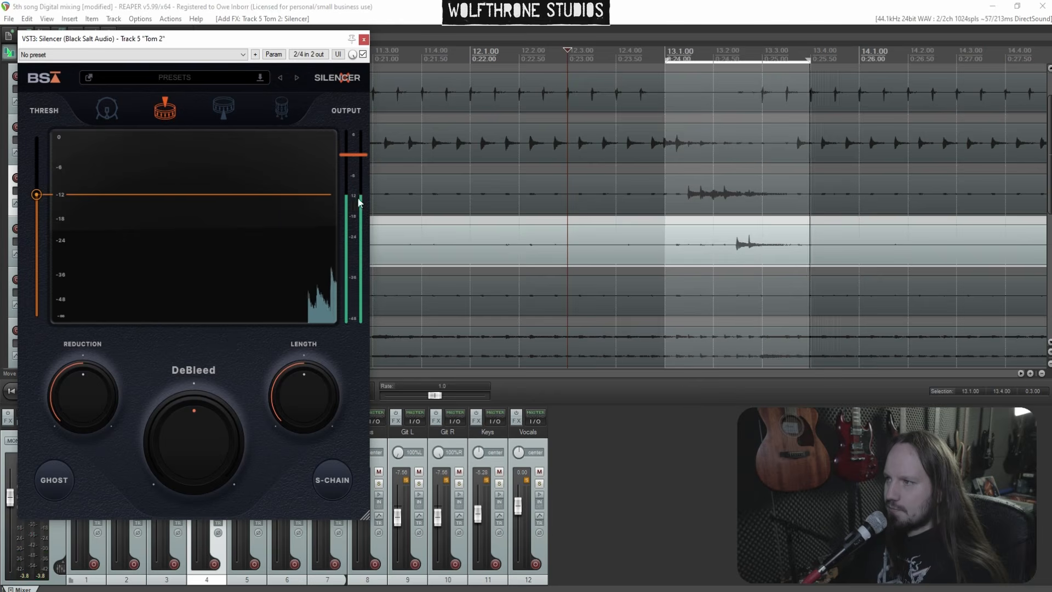
click(280, 111)
drag(48, 197, 45, 241)
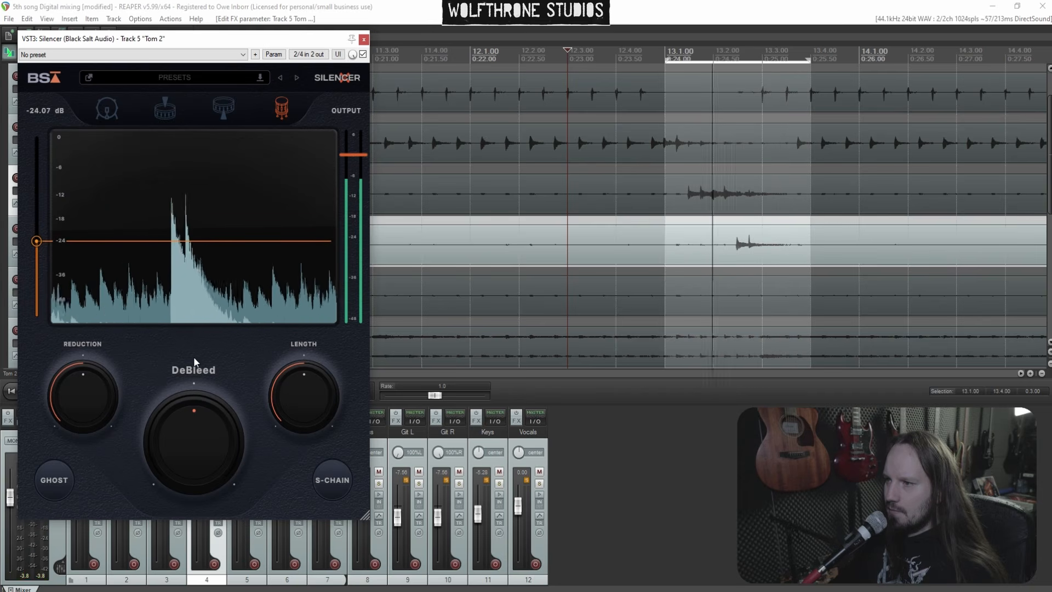
mouse_move(209, 433)
mouse_down()
mouse_move(210, 397)
mouse_move(215, 427)
mouse_up()
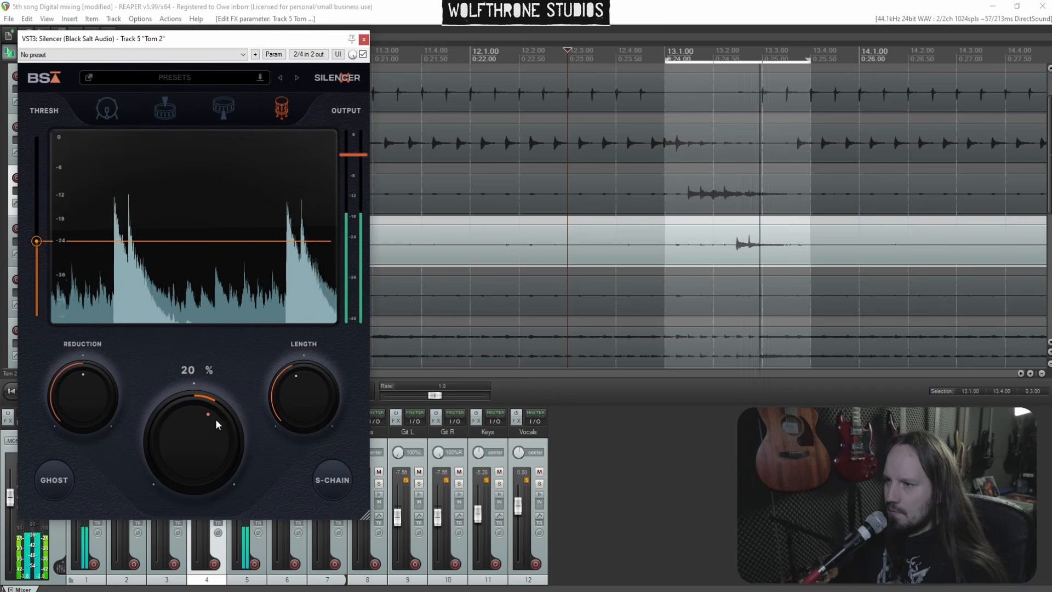
click(364, 40)
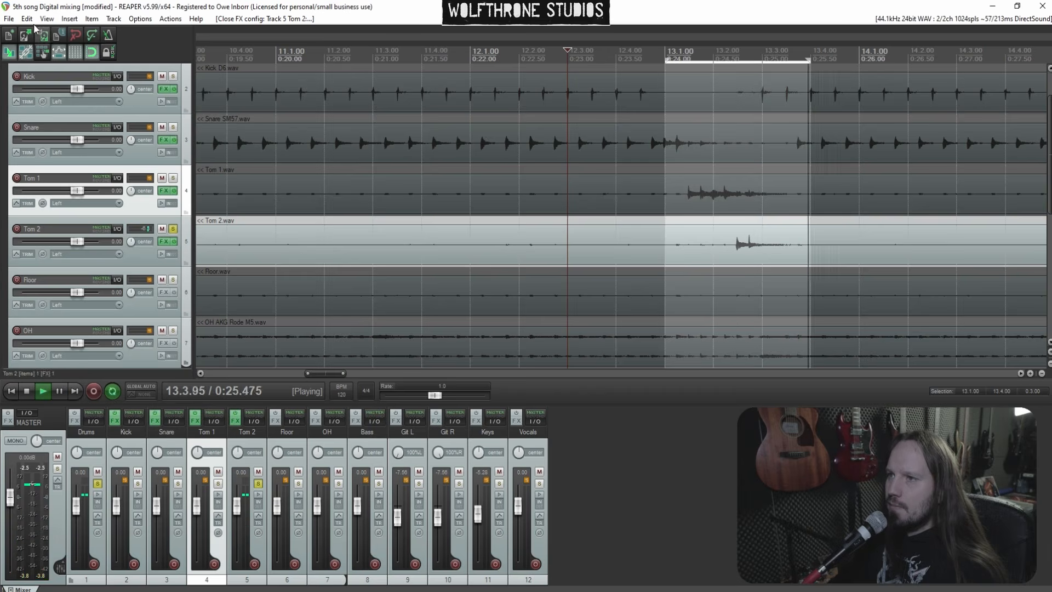
Solo the Floor tom and select a time range around its fill
click(173, 280)
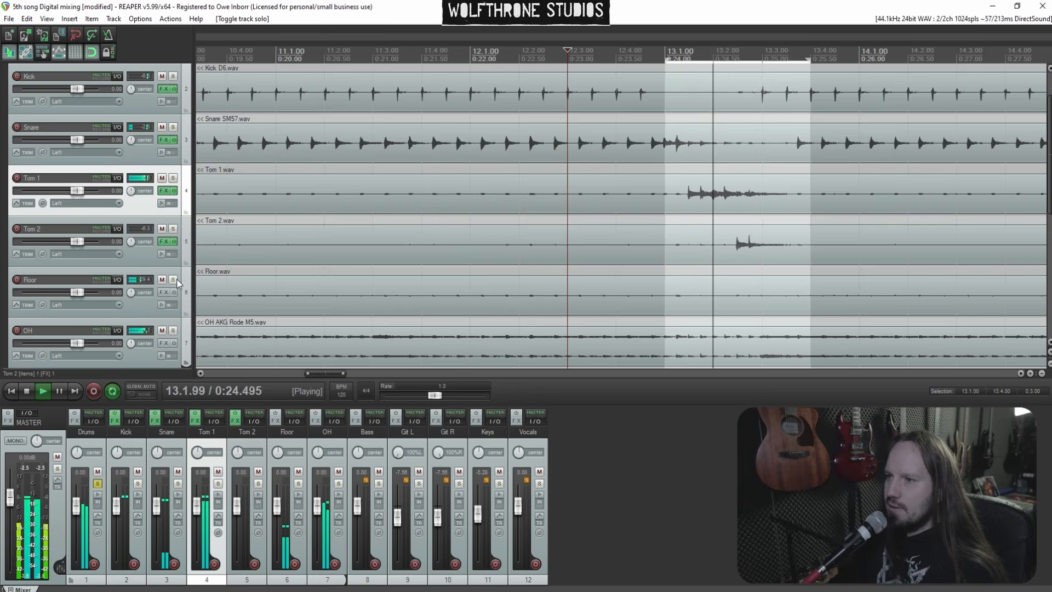
scroll(498, 267, down, 5)
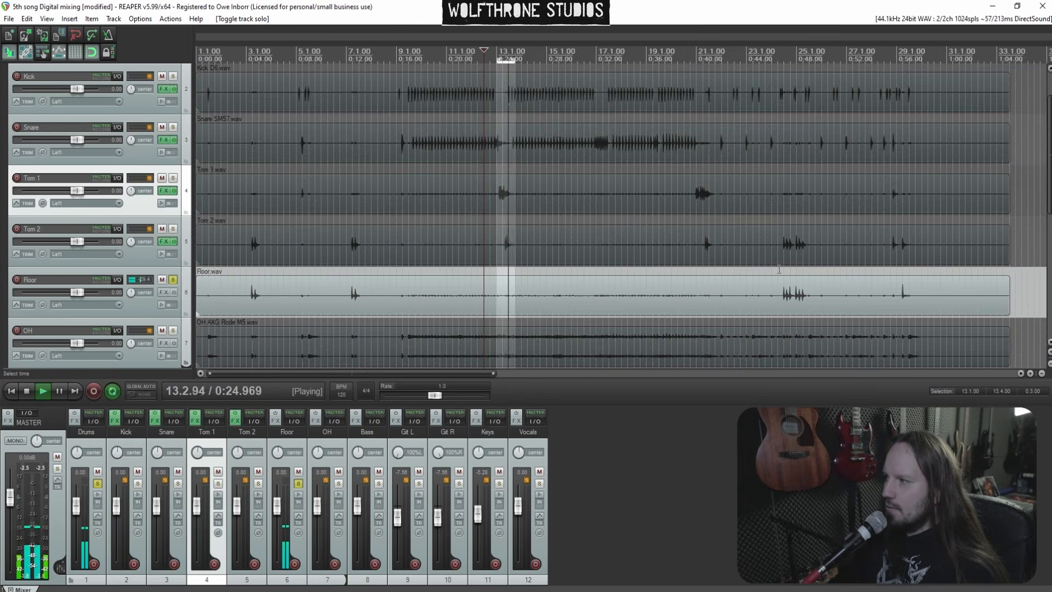
click(776, 299)
scroll(716, 261, up, 5)
drag(591, 270, 788, 275)
Add Silencer to the Floor tom in tom mode, with threshold about -25 dB and raised DeBleed and length
click(165, 291)
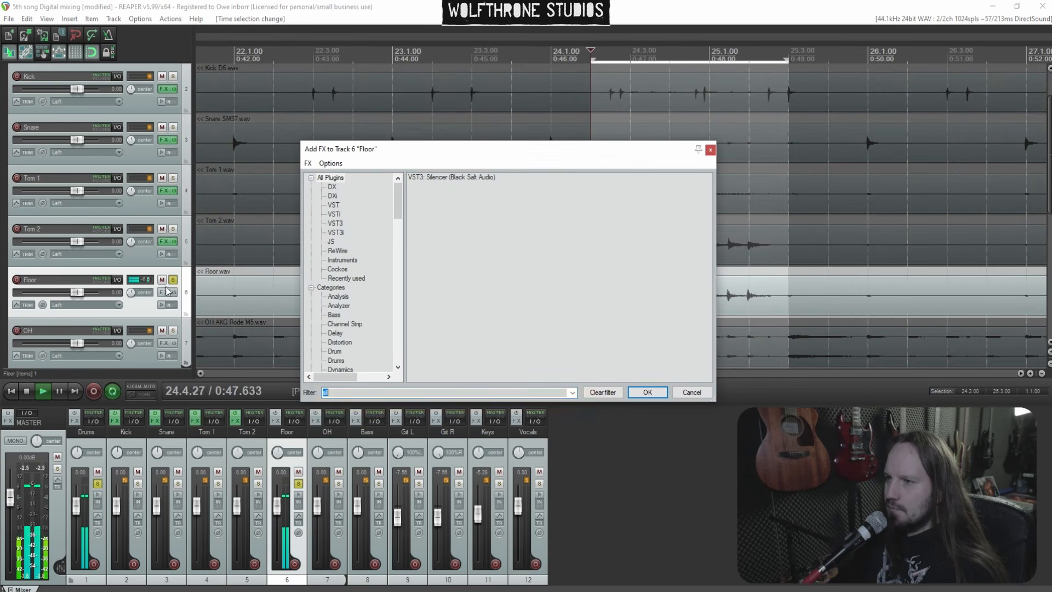
double_click(449, 177)
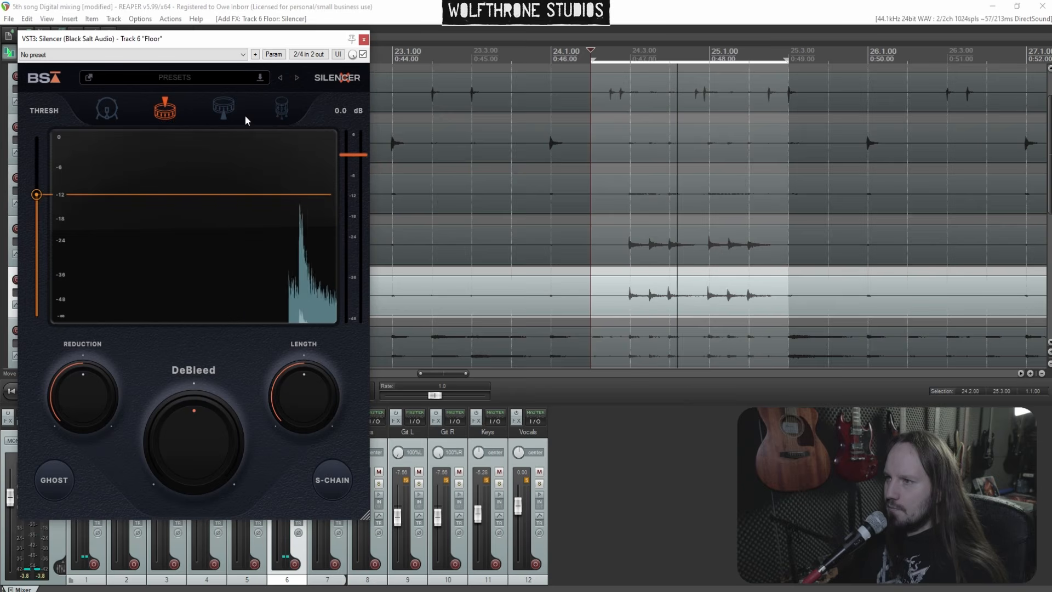
click(281, 109)
drag(36, 195, 46, 247)
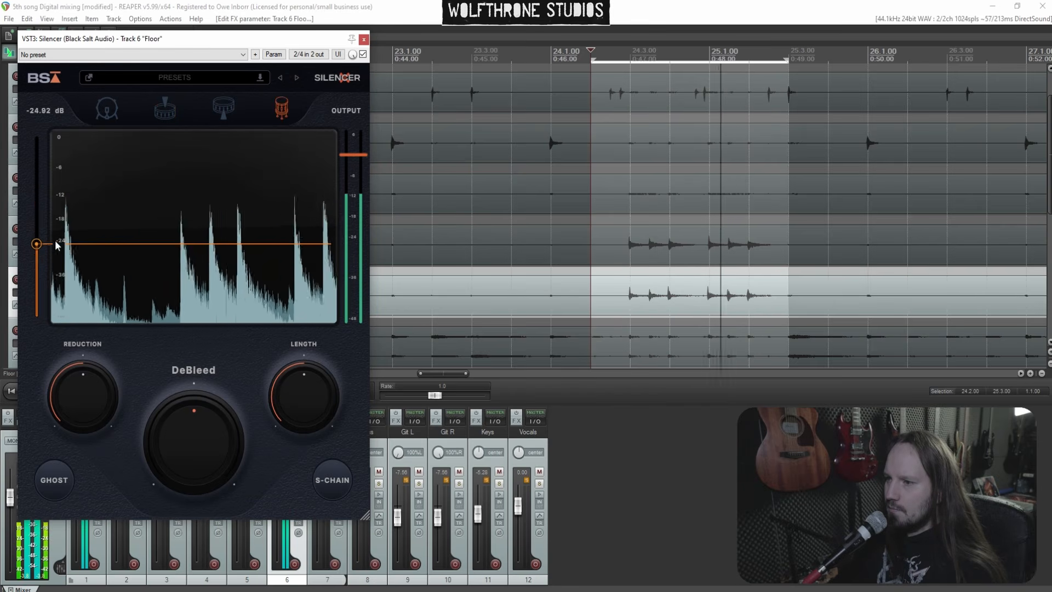
drag(217, 436, 197, 409)
drag(289, 394, 310, 362)
scroll(554, 256, down, 6)
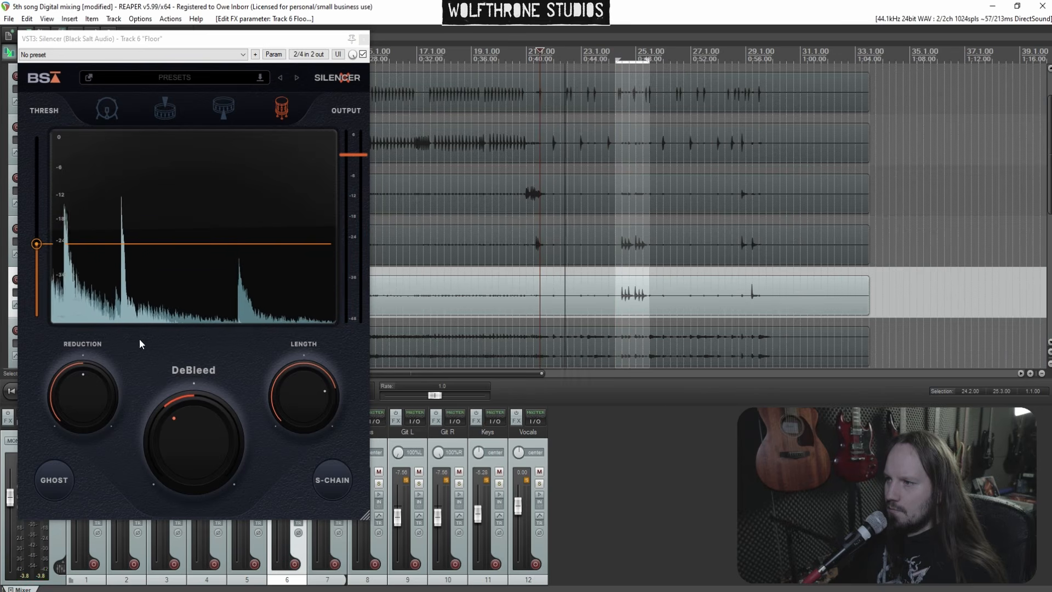
mouse_move(38, 245)
drag(39, 244, 41, 247)
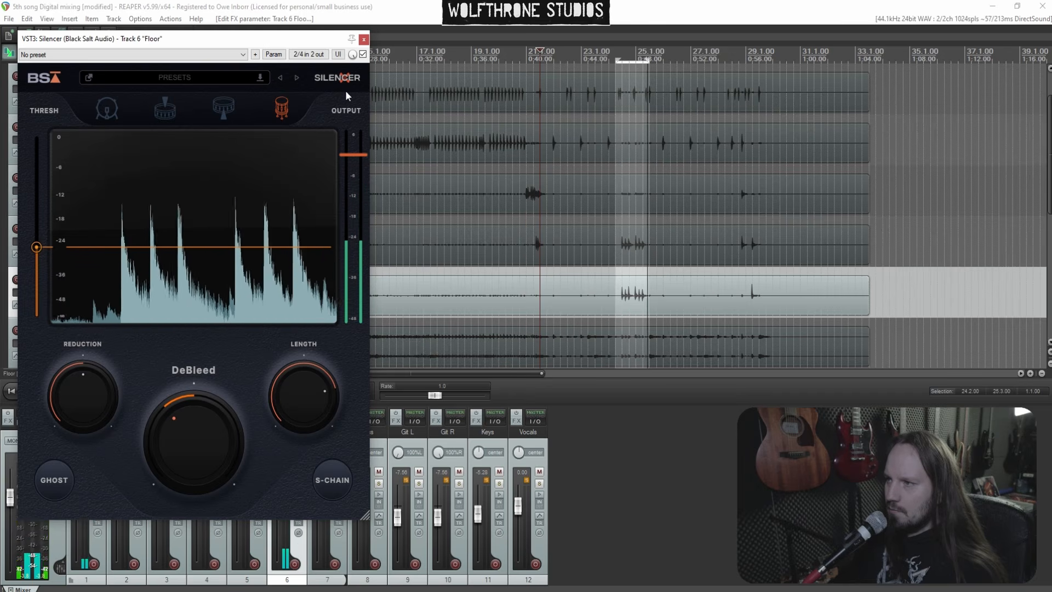
click(364, 39)
Unsolo the Floor, stop playback and pan the Floor tom 80% right
click(173, 279)
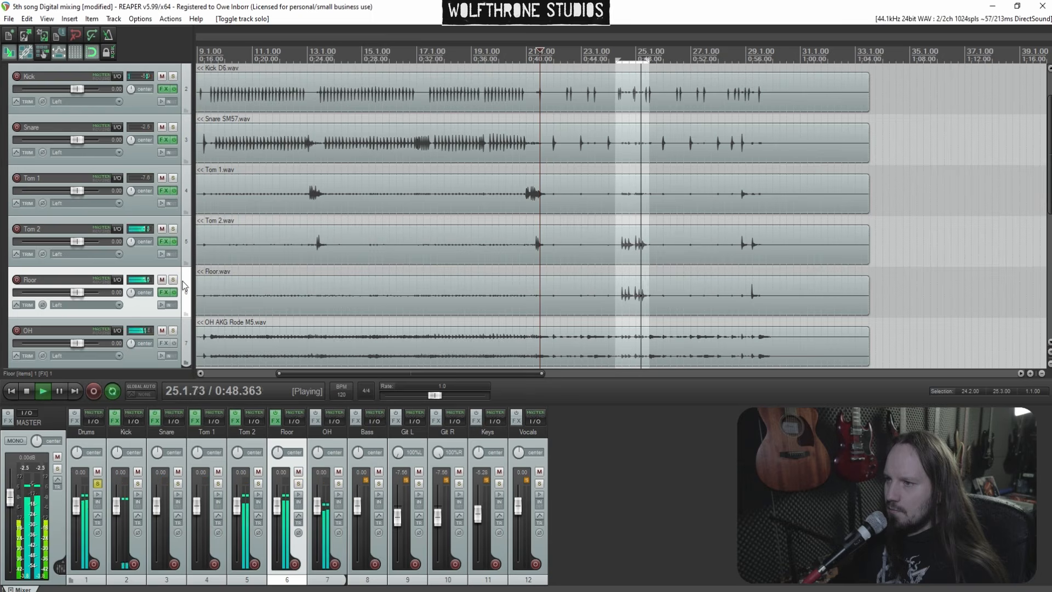
key(space)
drag(132, 293, 132, 283)
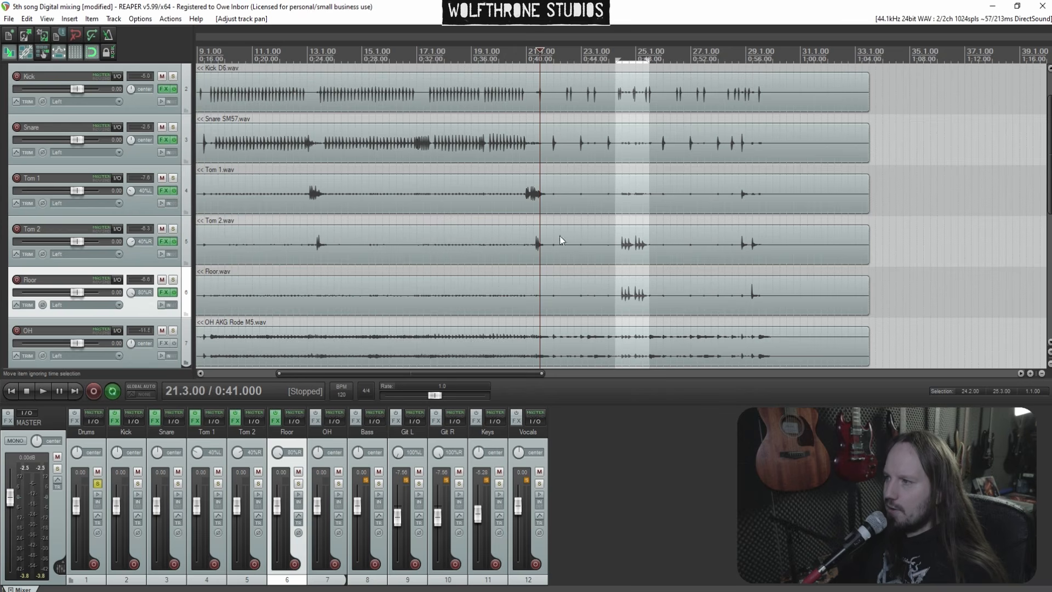
Play back the toms at different points of the song to review the gating
click(519, 222)
key(space)
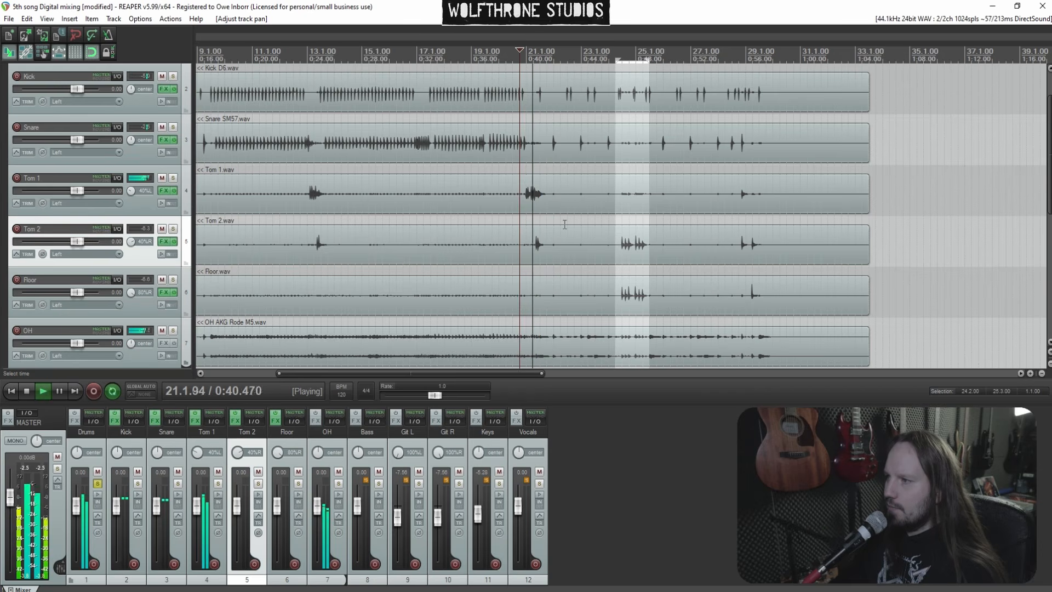
click(609, 236)
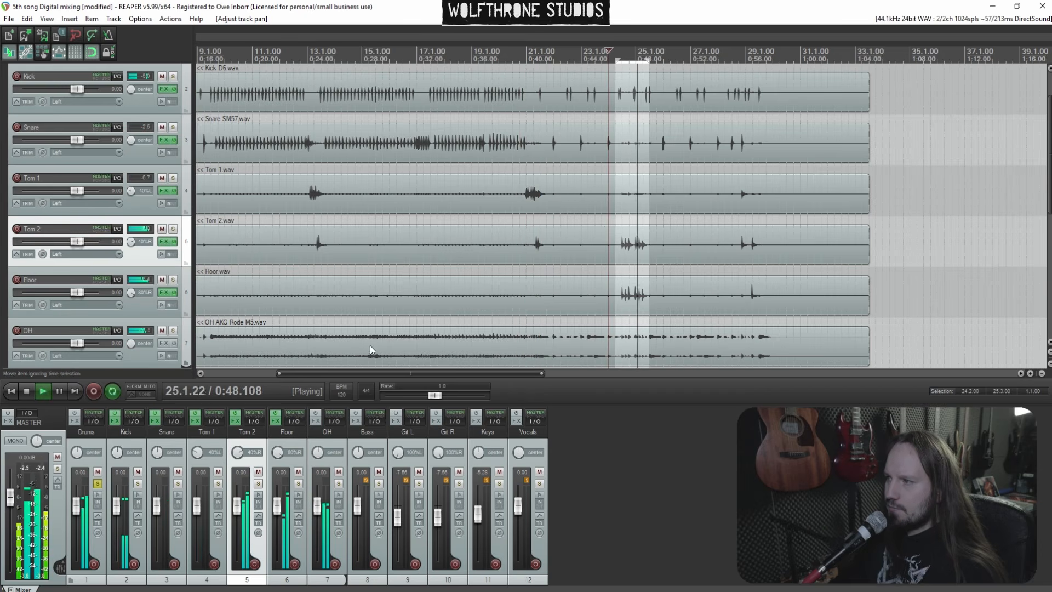
scroll(378, 294, down, 3)
scroll(378, 293, down, 2)
click(326, 211)
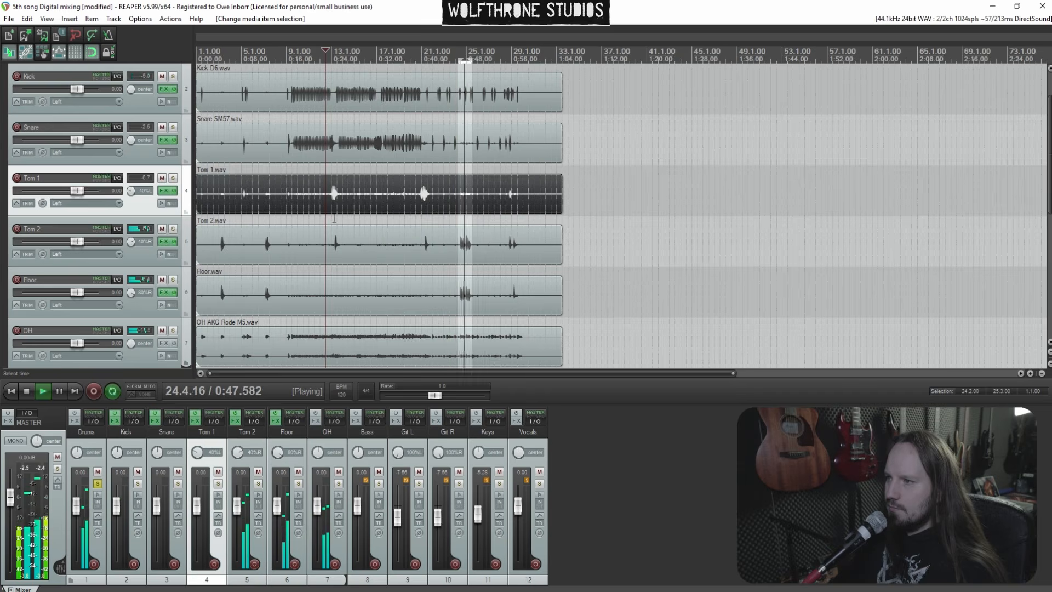
click(328, 222)
scroll(361, 211, up, 2)
scroll(654, 212, up, 4)
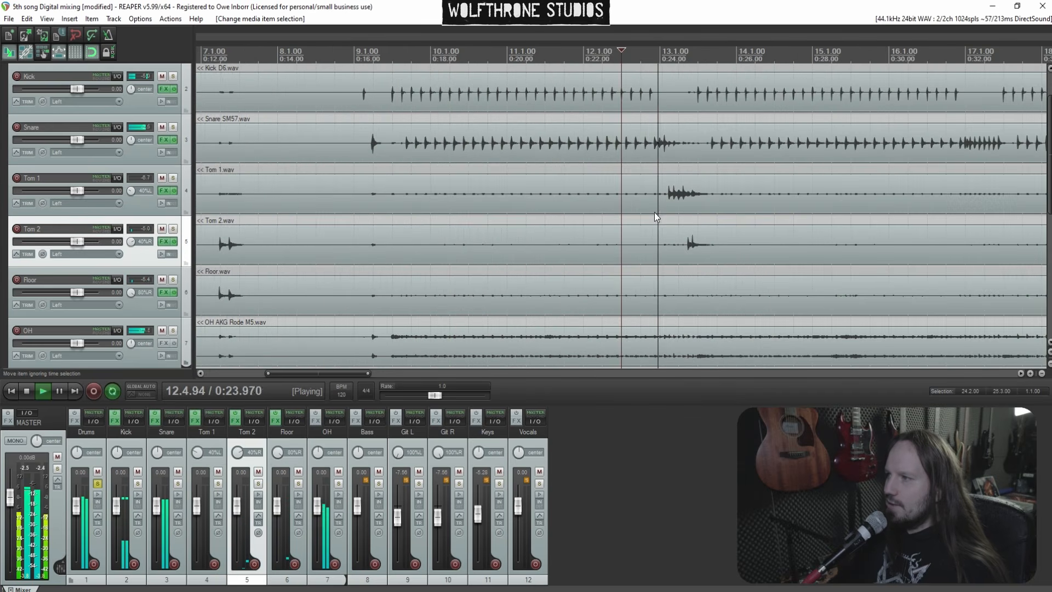
key(space)
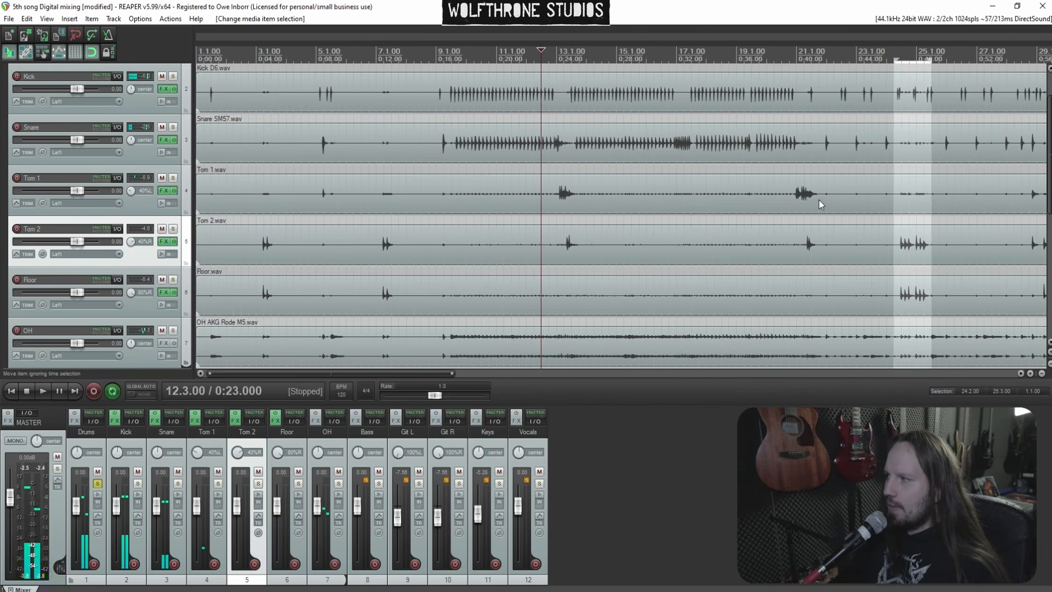
Select a time range over the Tom 1 fill near bar 21 and save the project
click(796, 206)
scroll(717, 207, up, 5)
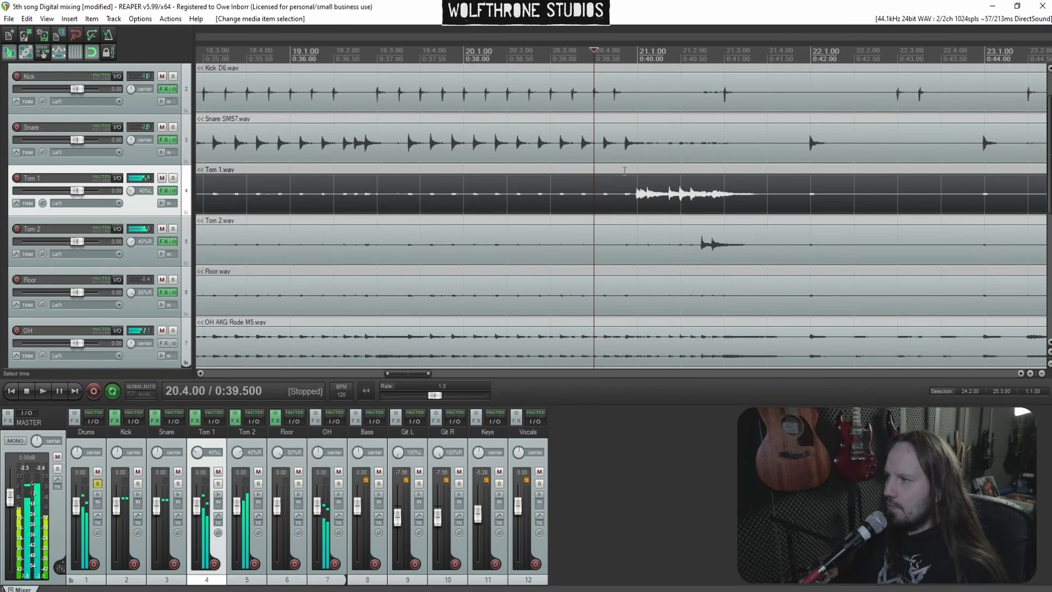
drag(637, 167, 681, 168)
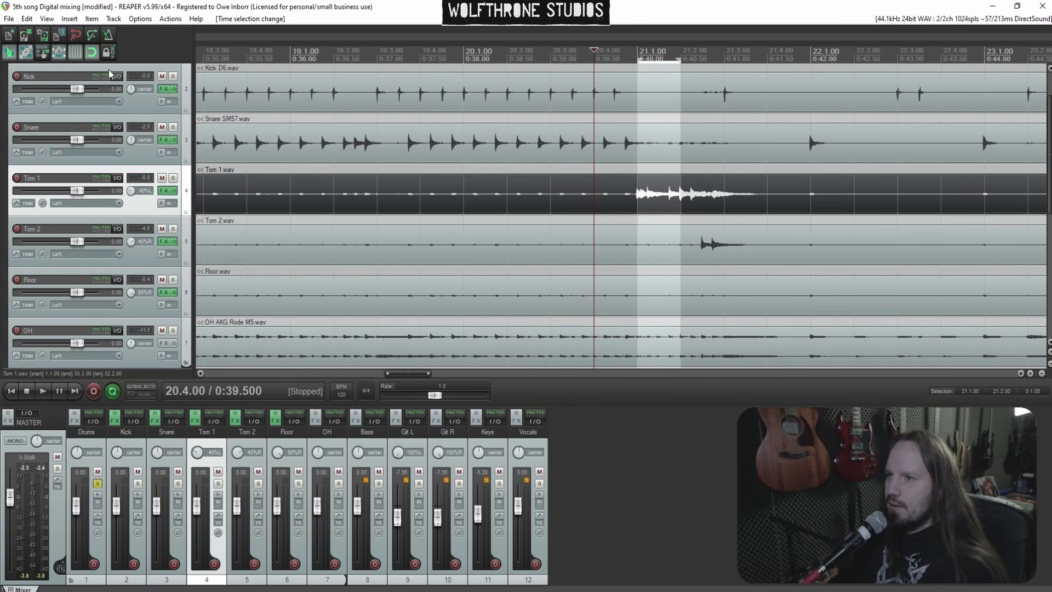
key(ctrl+s)
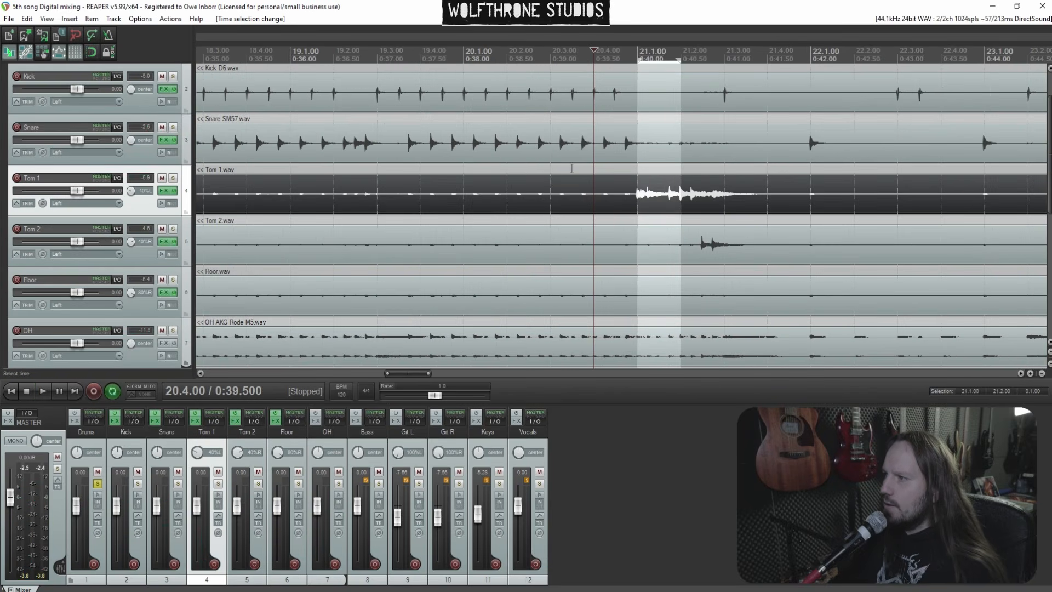
Select a time range over the Tom 1 fill and add Telos - Drums after Silencer on the Tom 1 track
drag(554, 168, 700, 169)
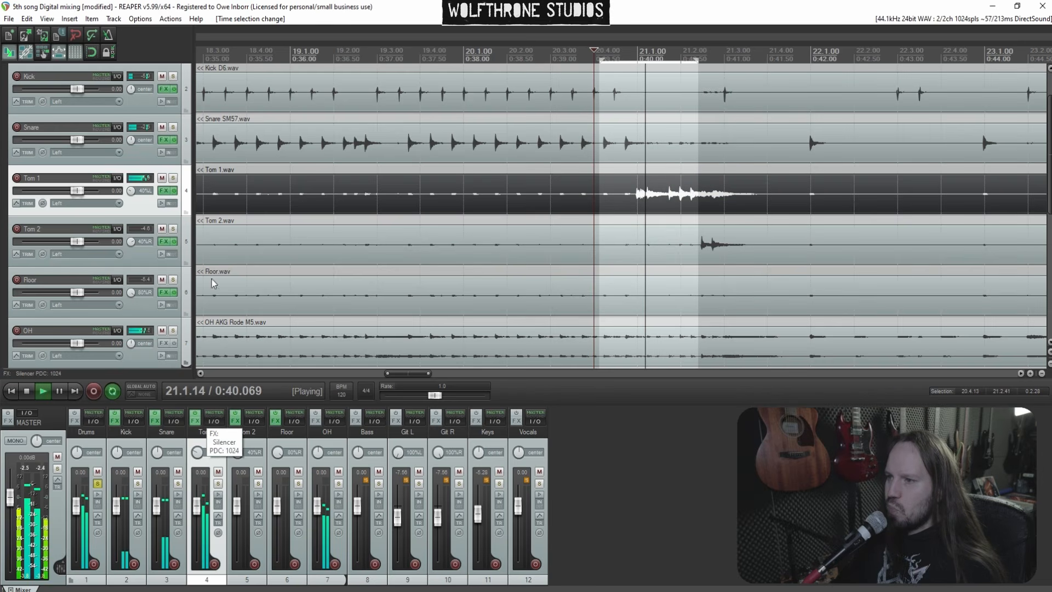
click(197, 419)
right_click(110, 132)
click(115, 143)
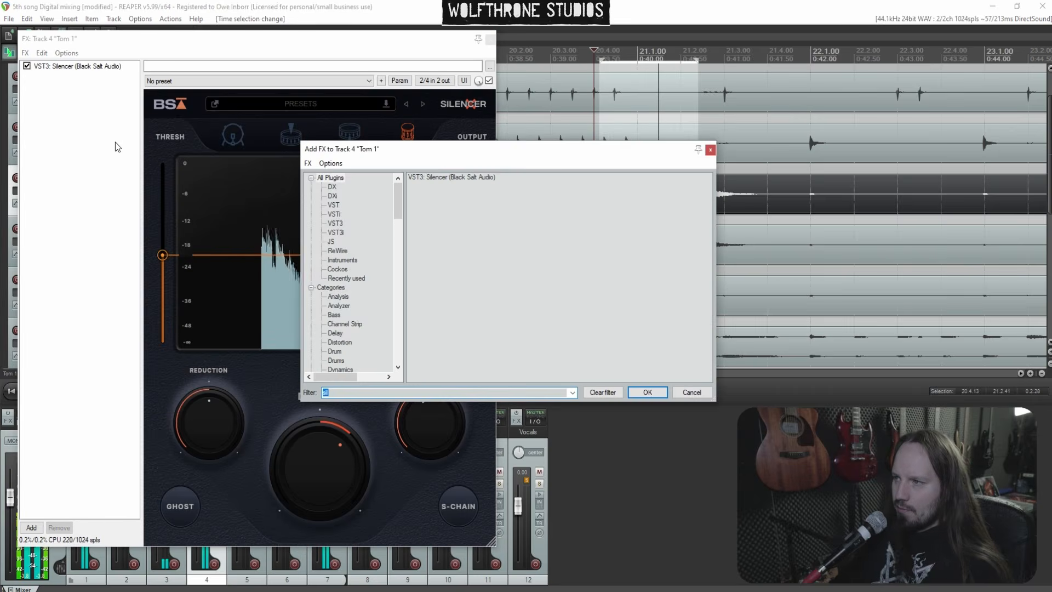
text(telo)
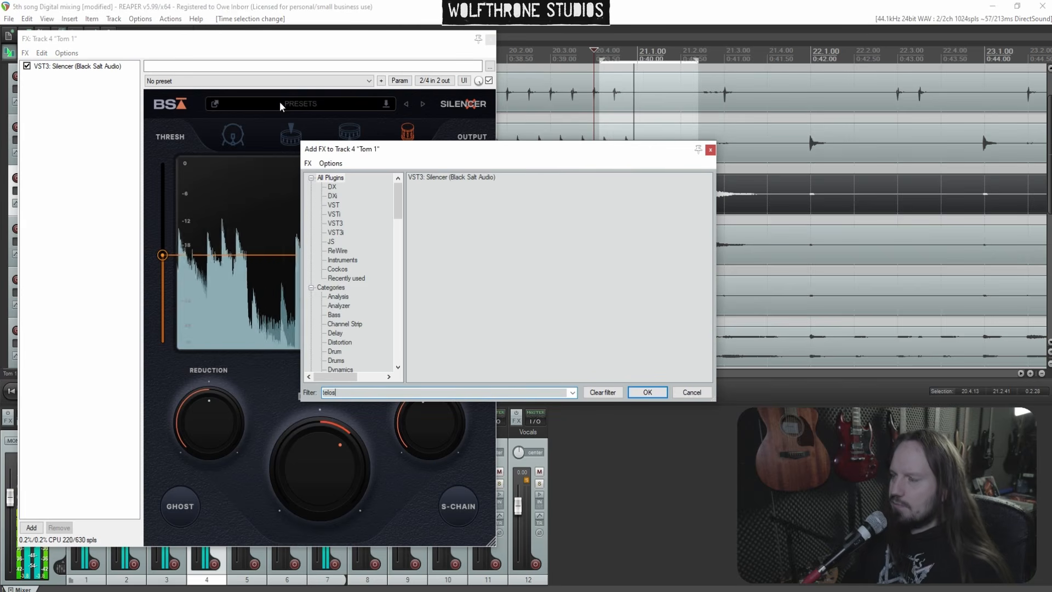
text(s)
click(452, 186)
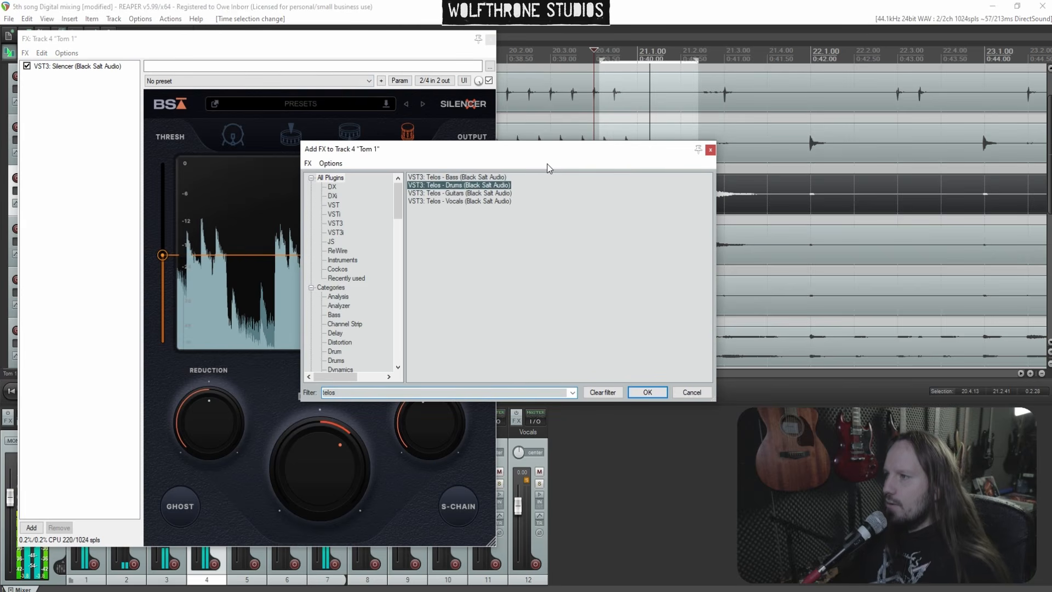
key(Return)
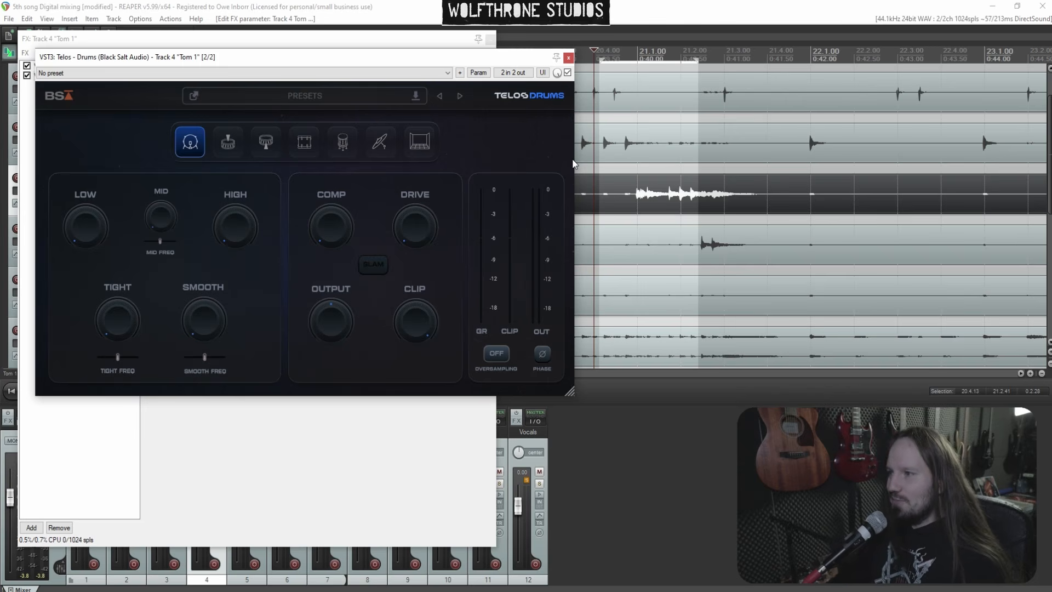
Play the loop, switch Telos to snare bottom mode, raise high to about 50, mid and low, and set drive to about 60
key(space)
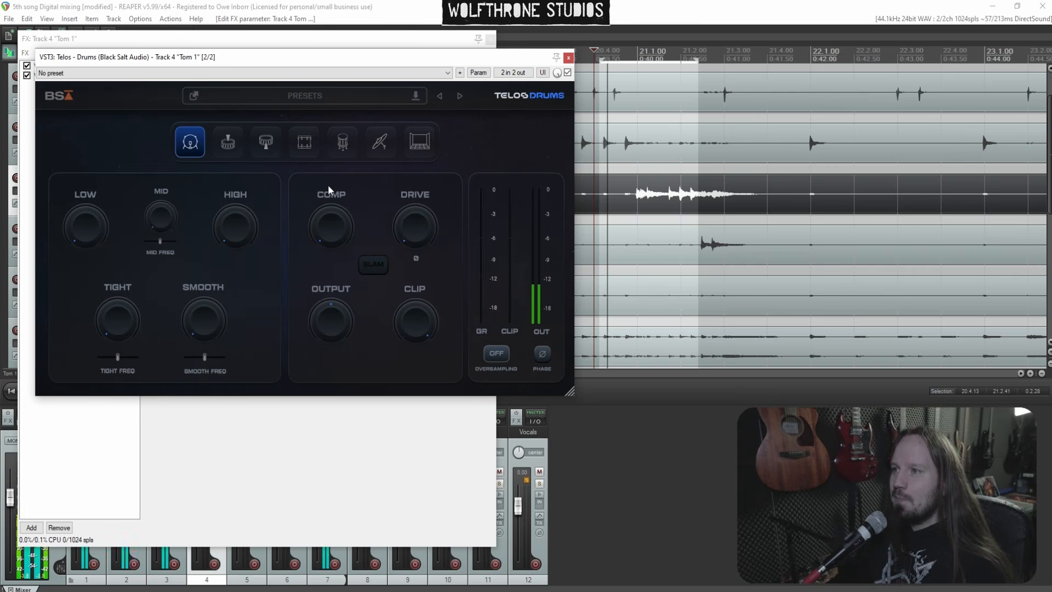
click(277, 146)
drag(232, 234, 233, 202)
drag(227, 134, 231, 158)
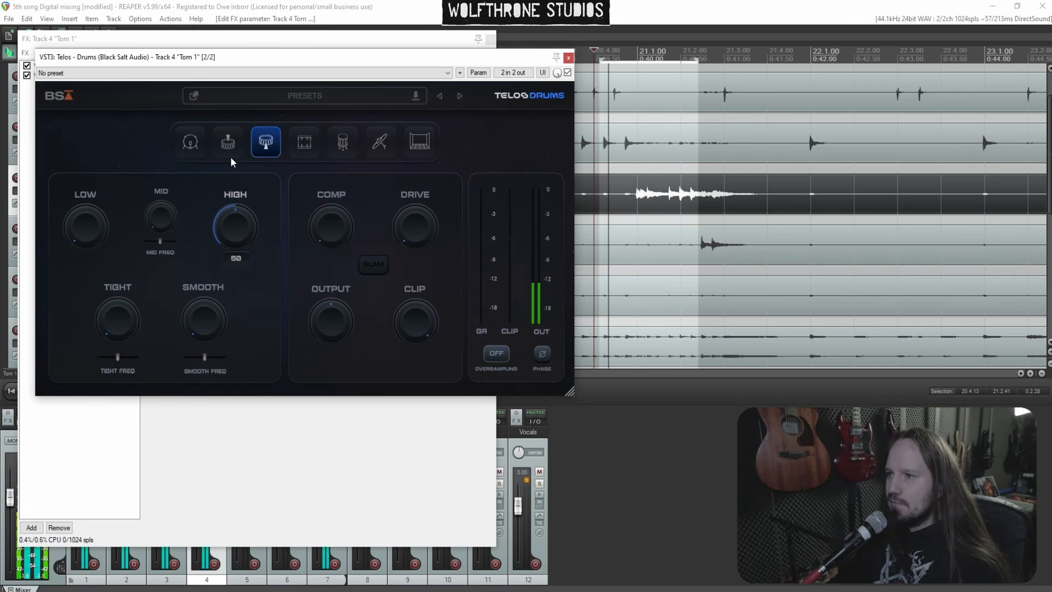
drag(161, 218, 153, 32)
drag(161, 241, 173, 327)
drag(86, 224, 84, 178)
drag(387, 235, 406, 147)
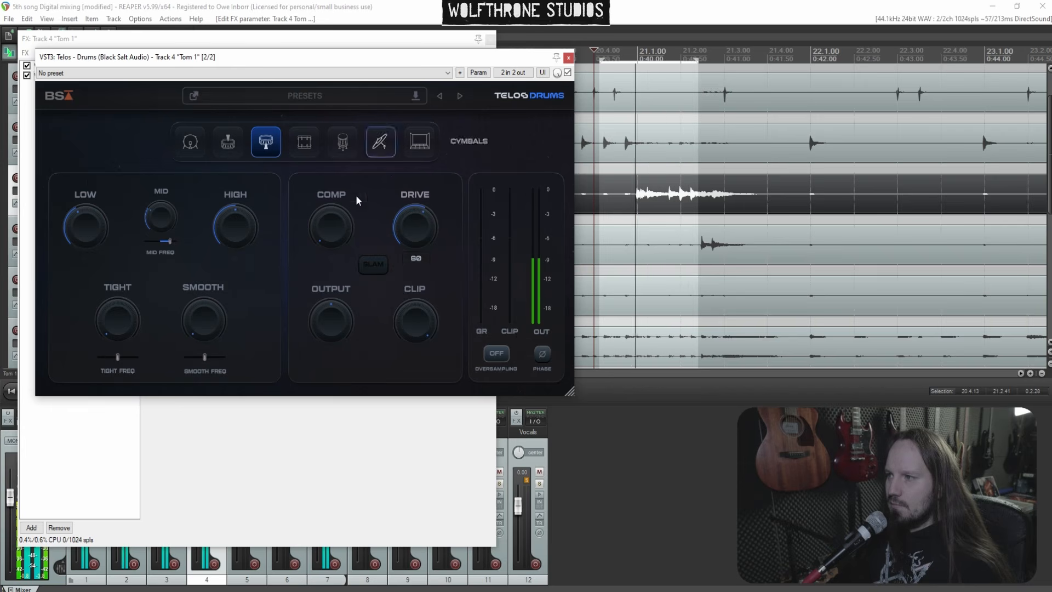
Adjust Tom 1's smooth, tight to about 48, comp, output and clip, and set low to about 35
drag(229, 306, 181, 167)
drag(193, 250, 199, 271)
drag(121, 315, 124, 259)
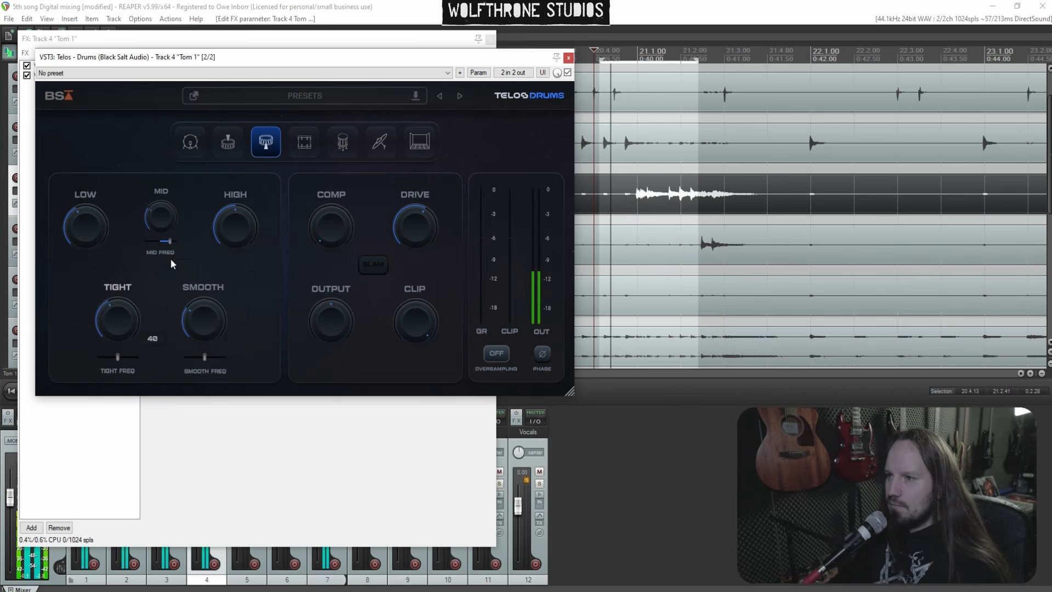
drag(316, 225, 306, 180)
drag(337, 321, 335, 416)
drag(322, 364, 323, 320)
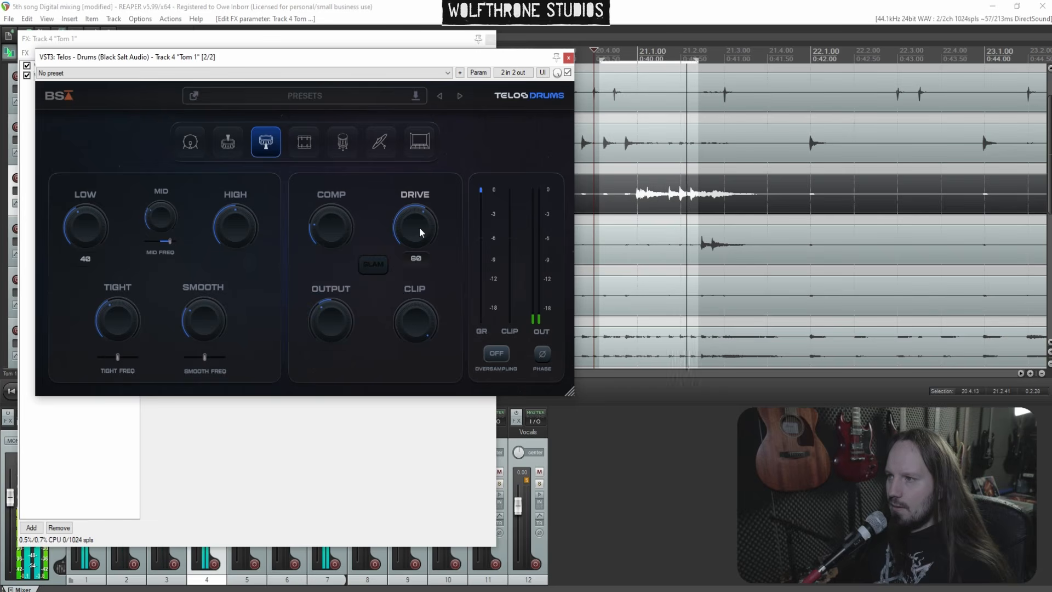
drag(113, 214, 87, 216)
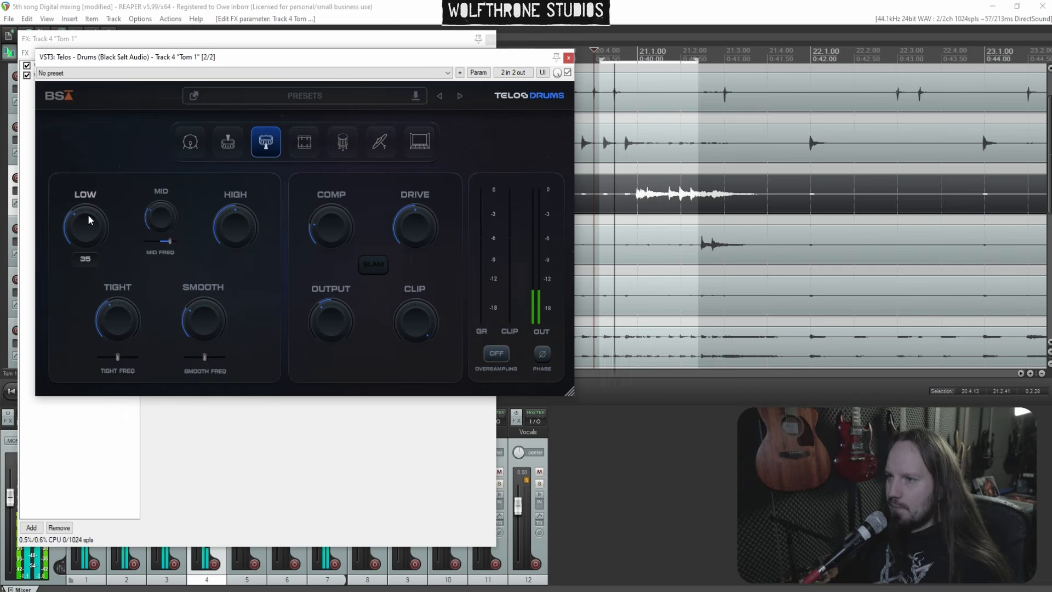
Reset Tom 1's high and set it to about 60, then close the plugin and FX chain windows
mouse_move(234, 222)
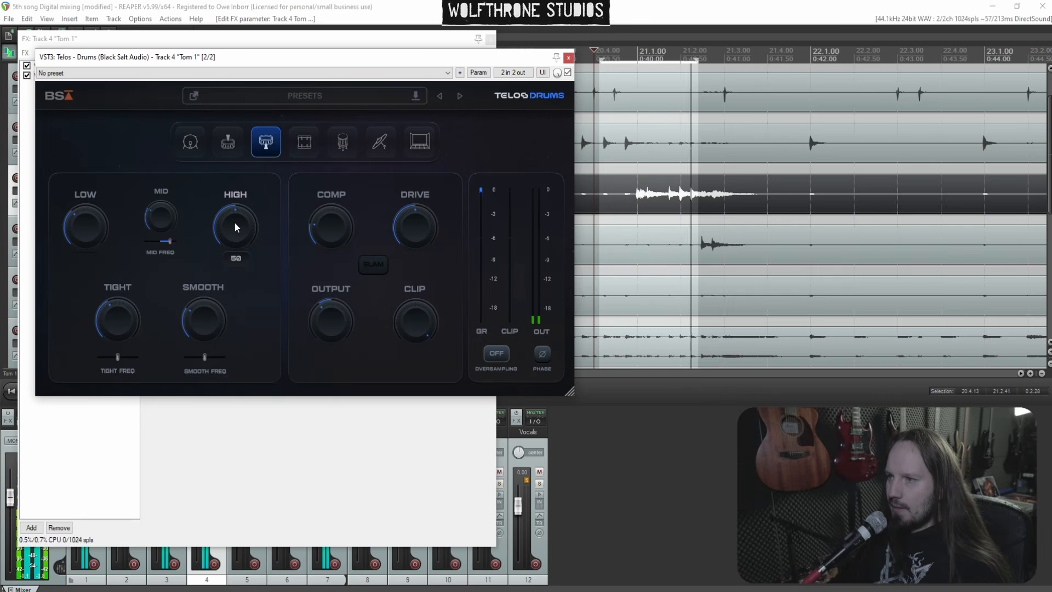
double_click(235, 222)
mouse_move(234, 224)
mouse_down()
mouse_move(216, 127)
mouse_move(233, 205)
mouse_up()
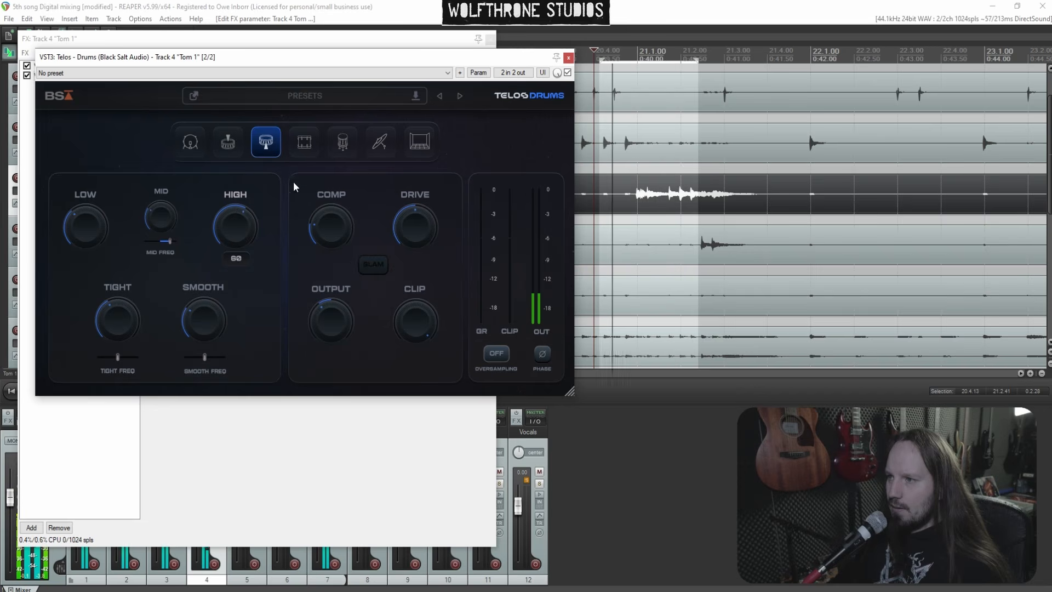
click(569, 57)
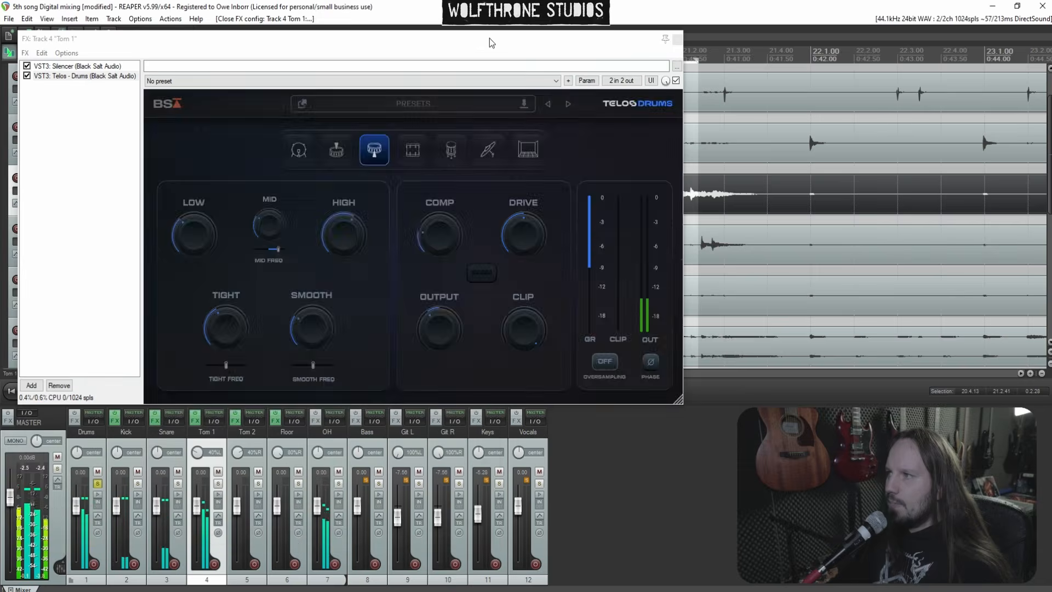
click(678, 40)
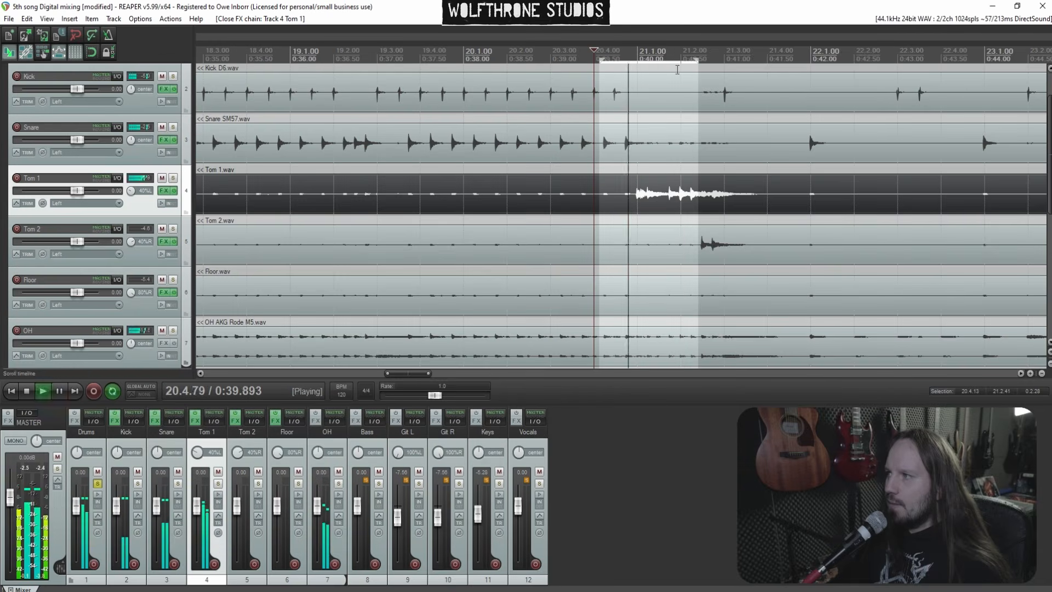
Select a time range over the Tom 2 hit just after bar 21
click(663, 195)
scroll(663, 196, up, 2)
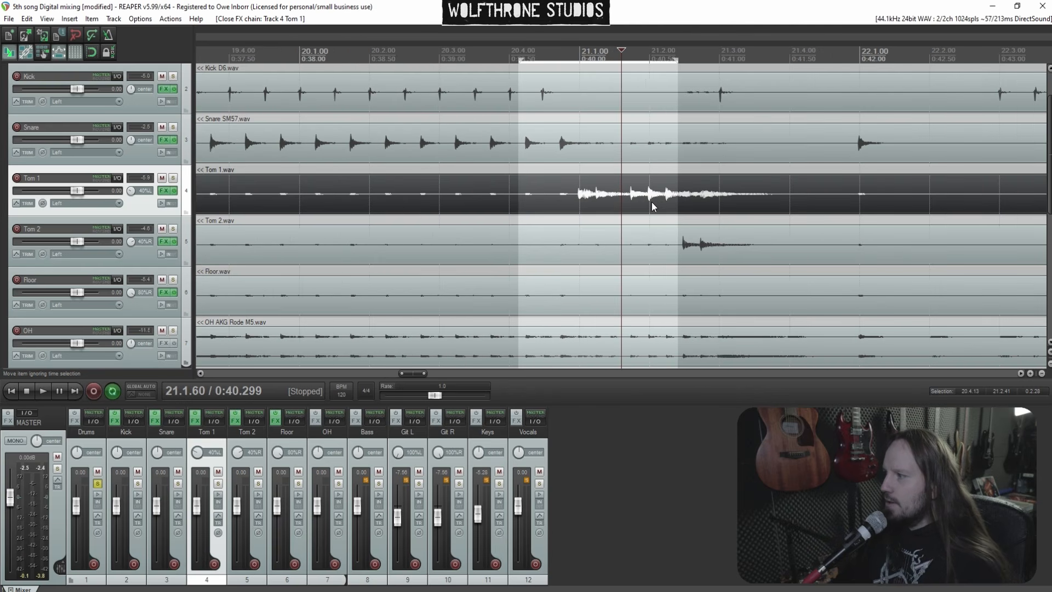
scroll(652, 202, down, 1)
scroll(652, 202, up, 3)
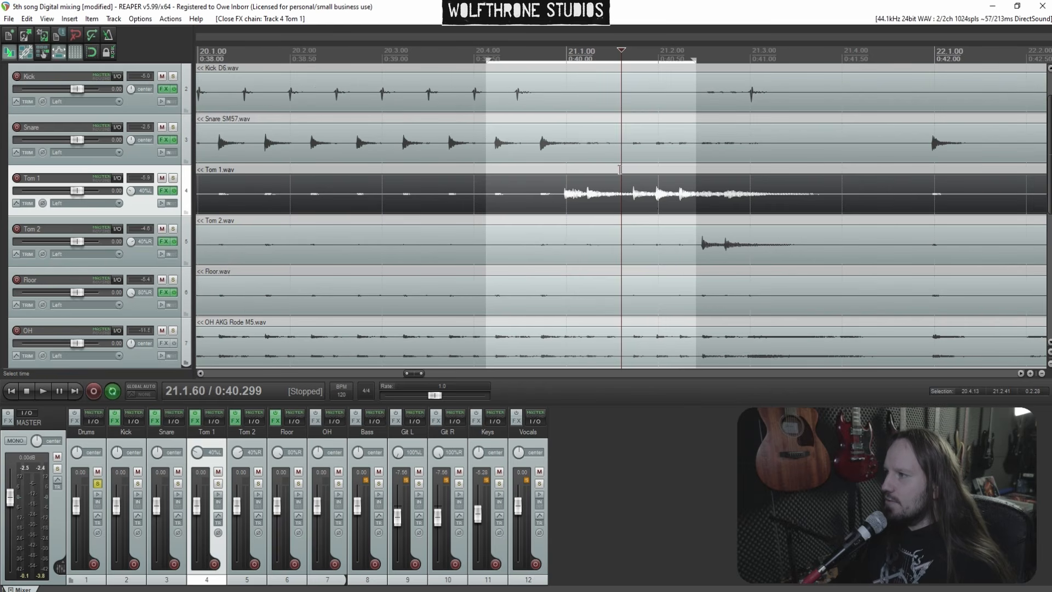
drag(627, 169, 749, 187)
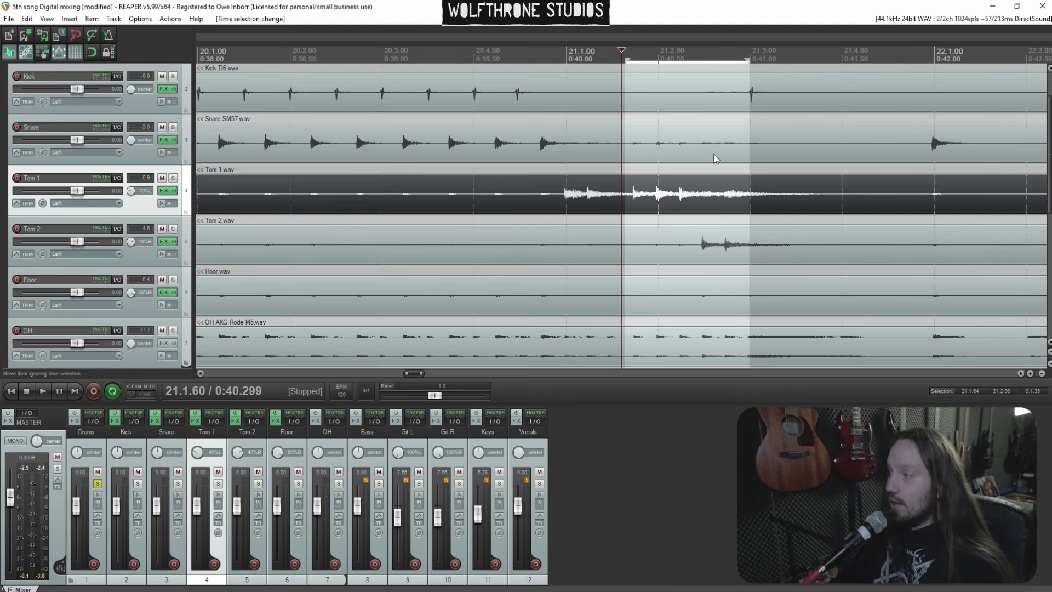
drag(650, 173, 750, 173)
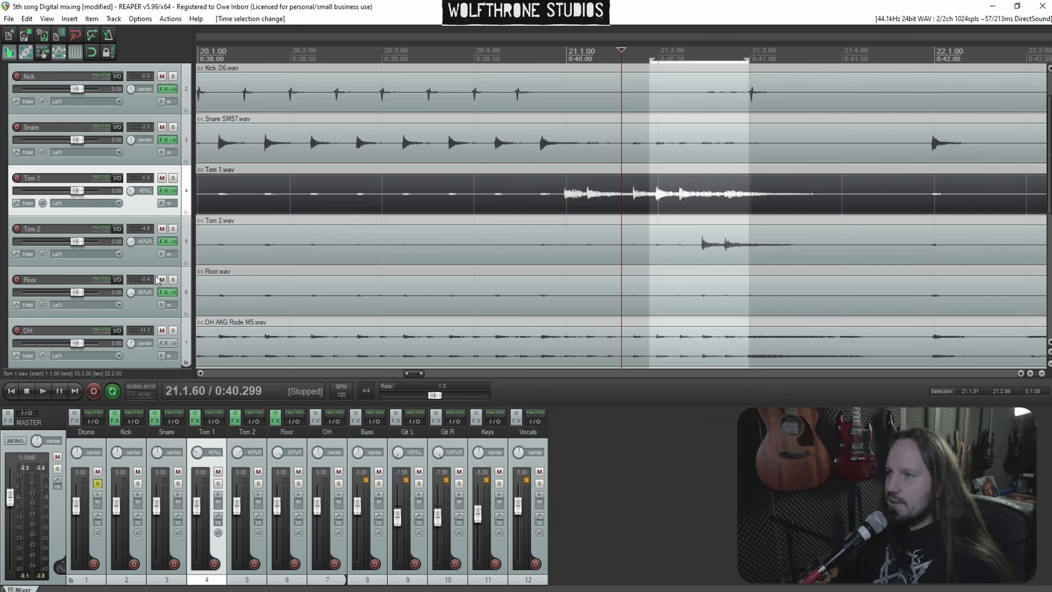
Add Telos - Drums to the Tom 2 track in rack toms mode and start playback
click(163, 242)
right_click(73, 115)
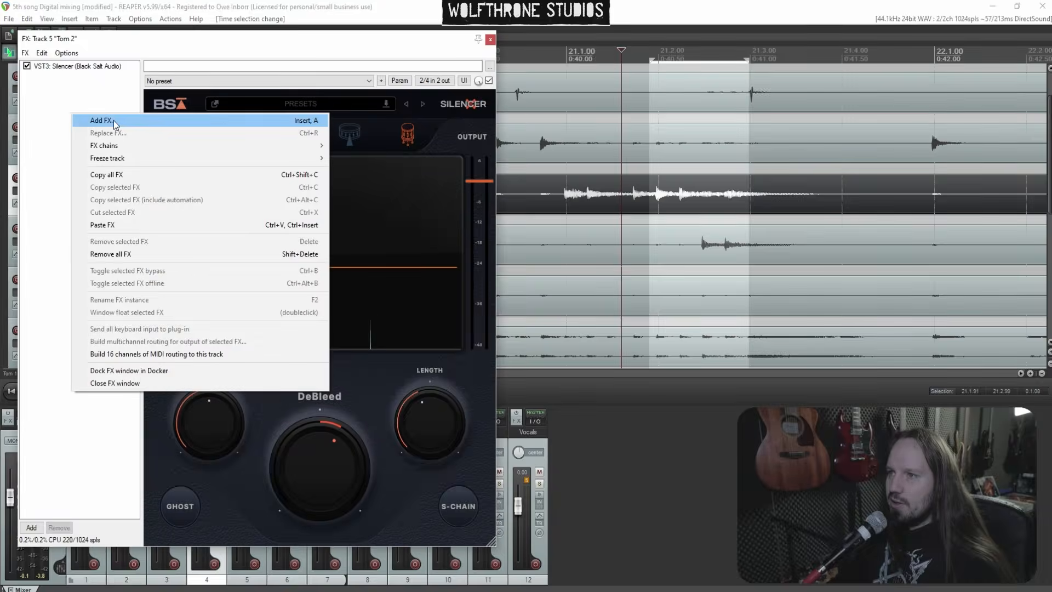
click(101, 120)
click(459, 187)
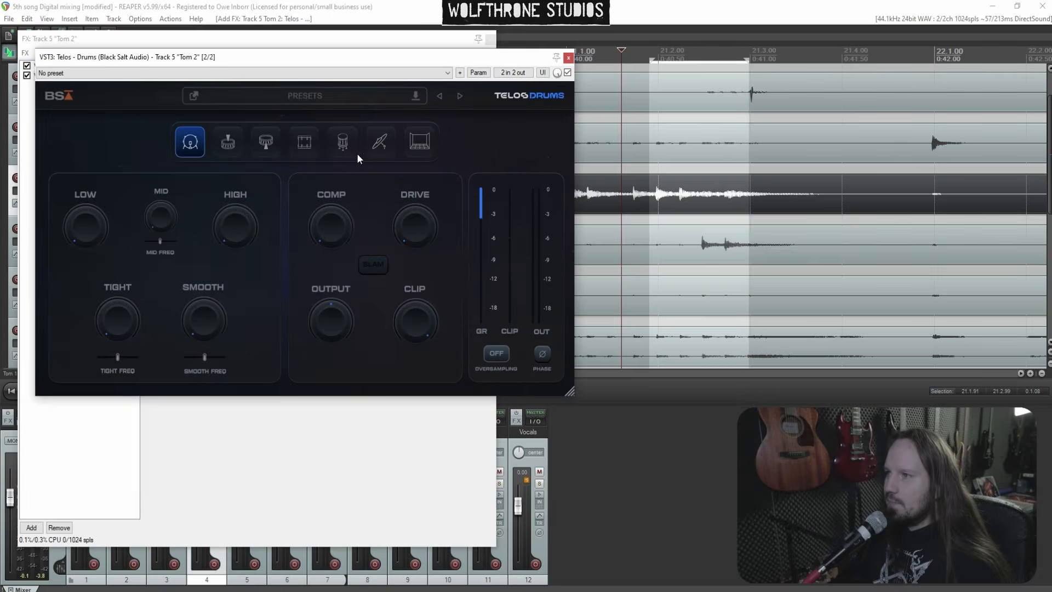
click(315, 145)
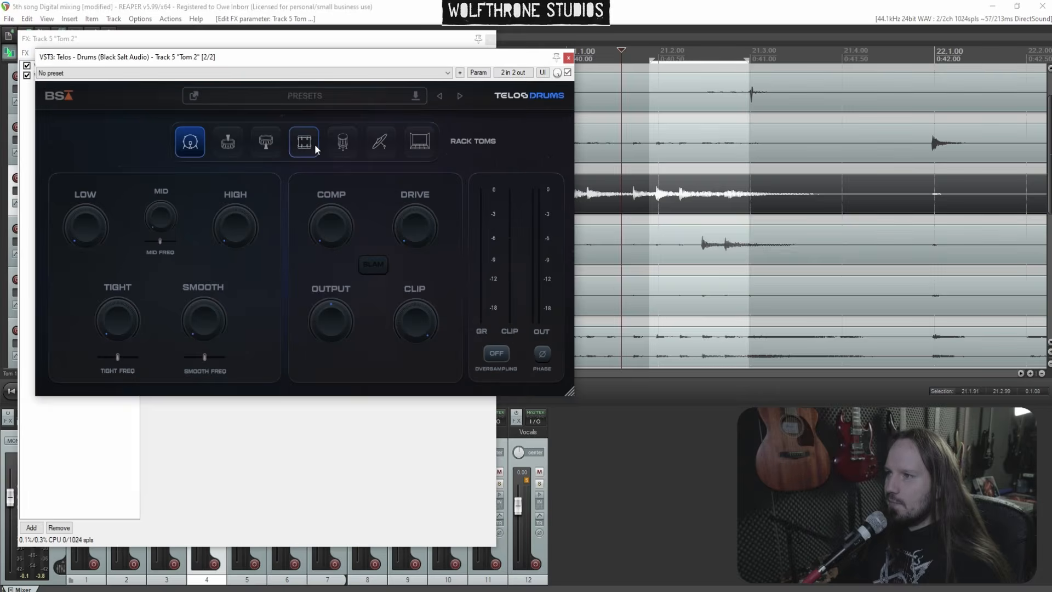
click(312, 148)
key(space)
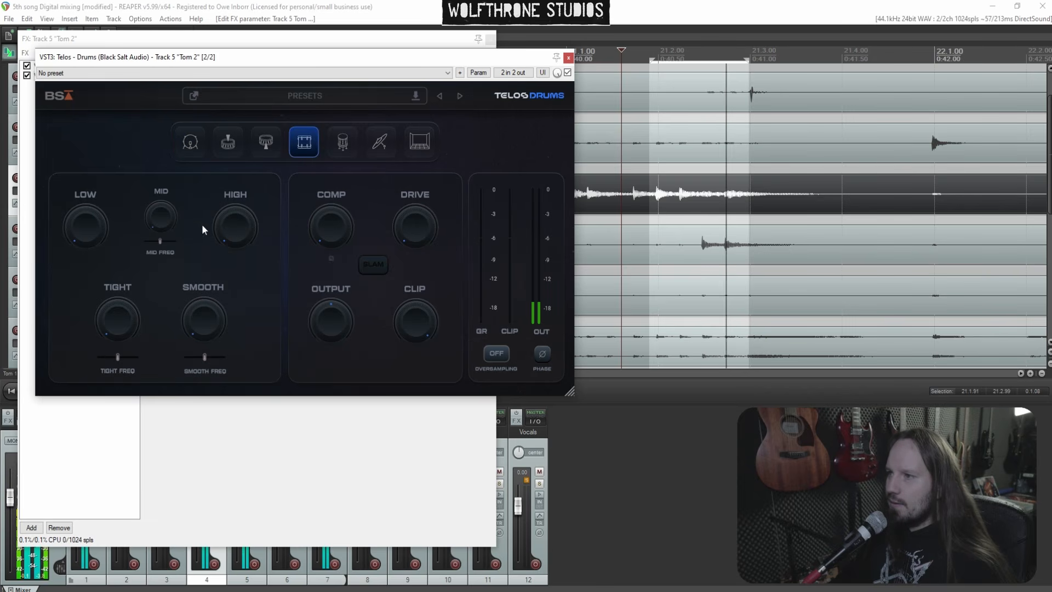
Set Tom 2's mid to about 38, raise high, set tight to about 70 and smooth to about 32
drag(159, 222, 149, 96)
mouse_move(162, 242)
mouse_down()
mouse_move(154, 241)
mouse_move(170, 237)
mouse_move(164, 242)
mouse_up()
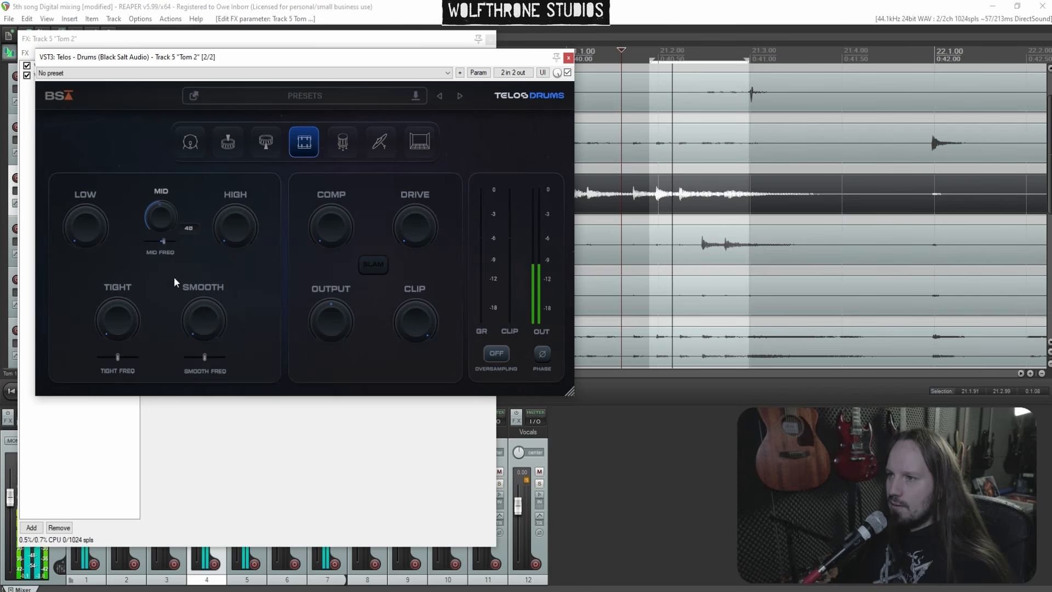
drag(173, 281, 176, 291)
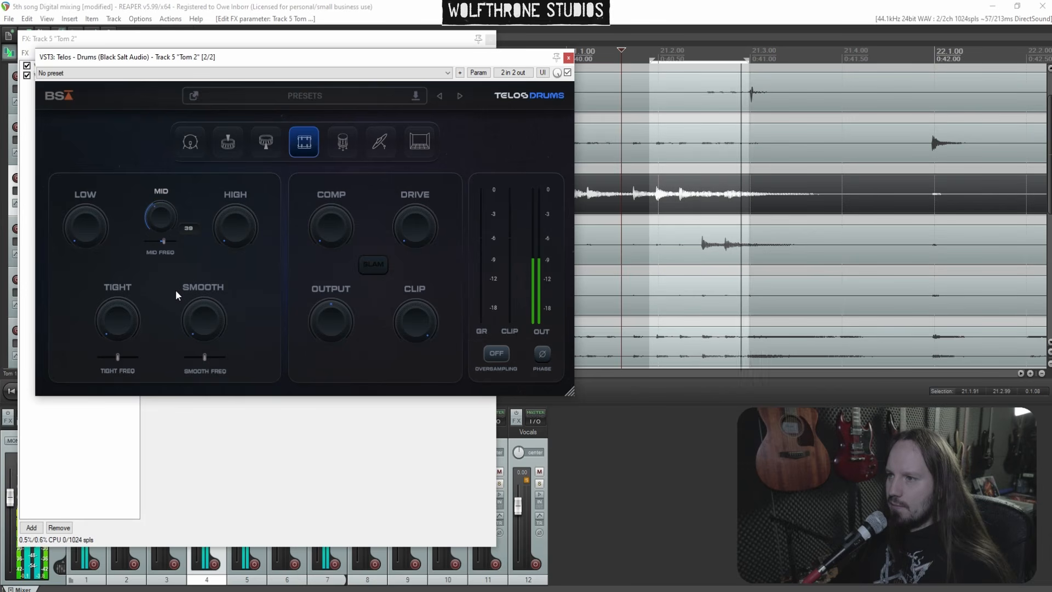
drag(225, 257, 227, 159)
drag(195, 302, 193, 252)
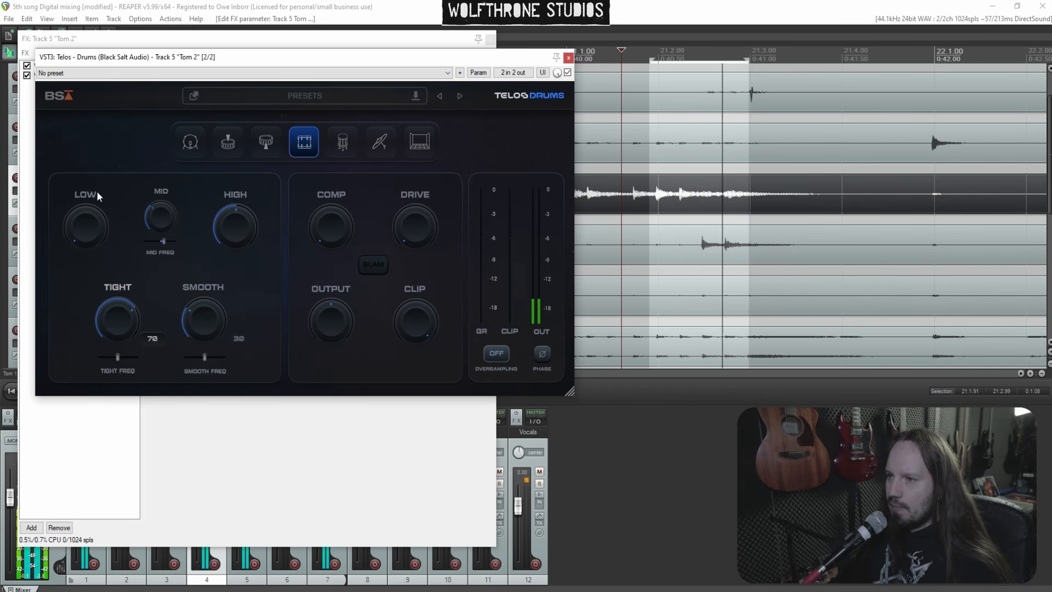
Set Tom 2's low to about 60, comp about 36, drive about 49 and output -3.7 dB, then close the windows
drag(96, 191, 79, 130)
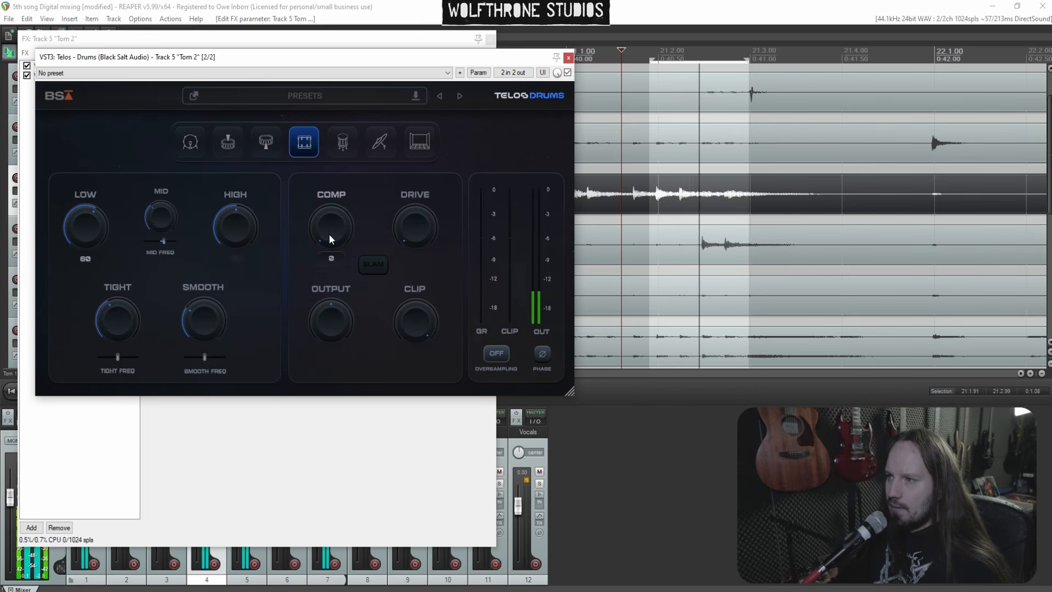
drag(336, 229, 306, 147)
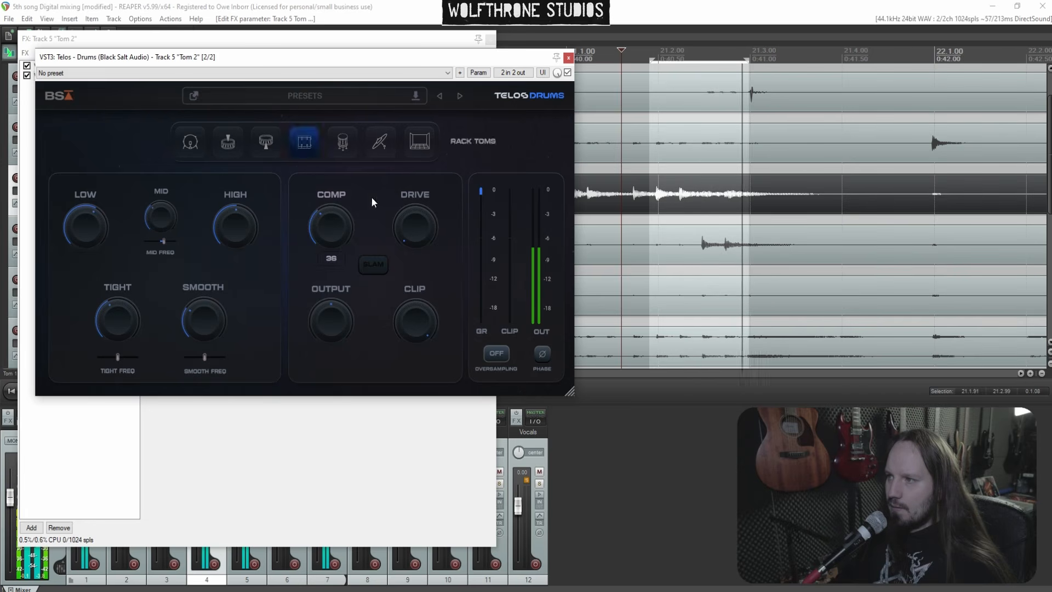
mouse_move(395, 167)
mouse_down()
mouse_move(400, 107)
mouse_move(406, 163)
mouse_up()
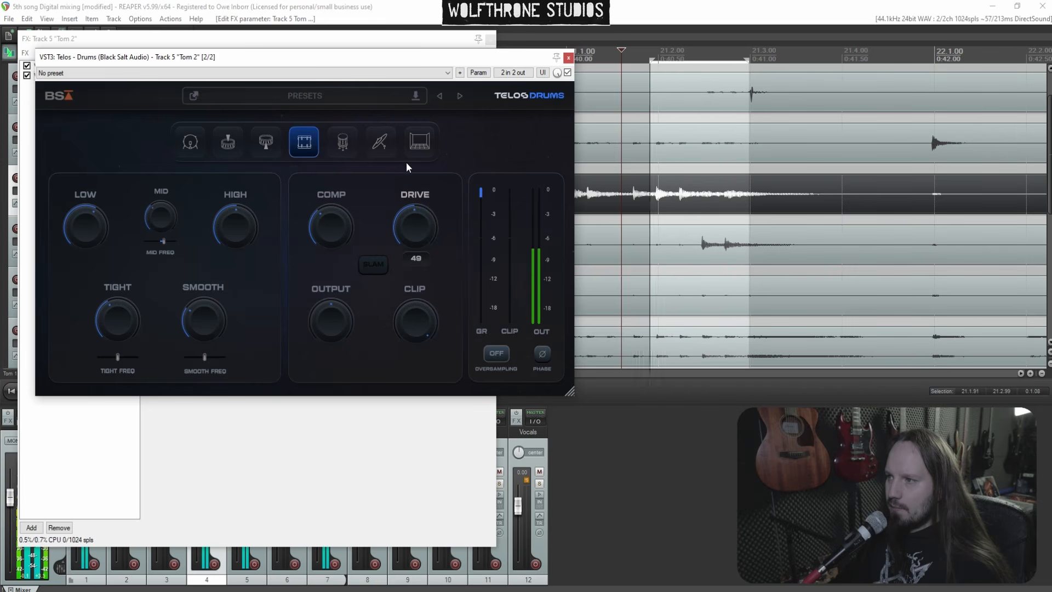
mouse_move(339, 312)
mouse_down()
mouse_move(344, 370)
mouse_move(338, 324)
mouse_up()
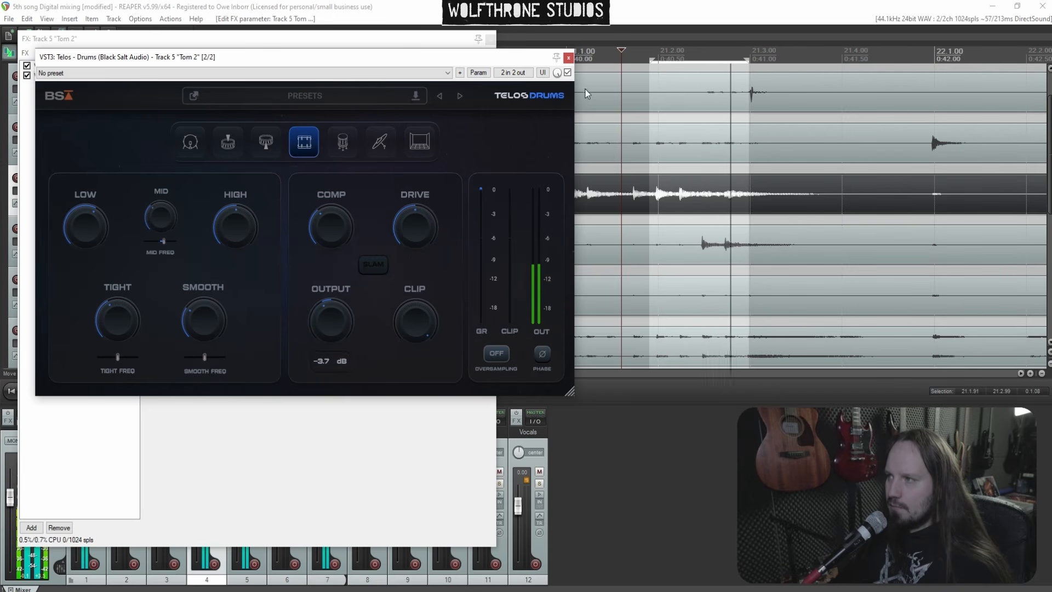
click(568, 57)
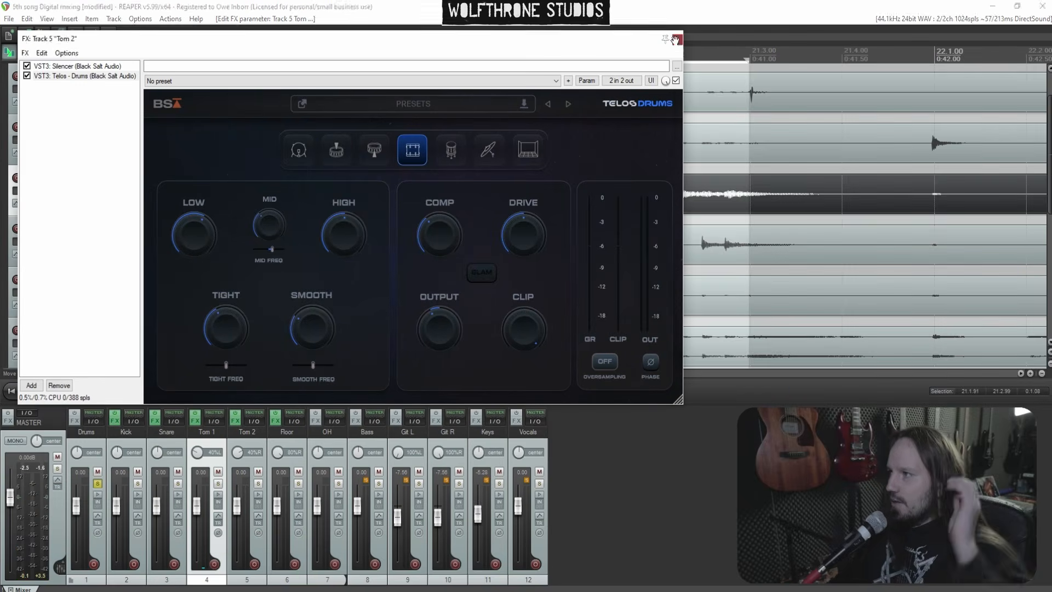
click(678, 40)
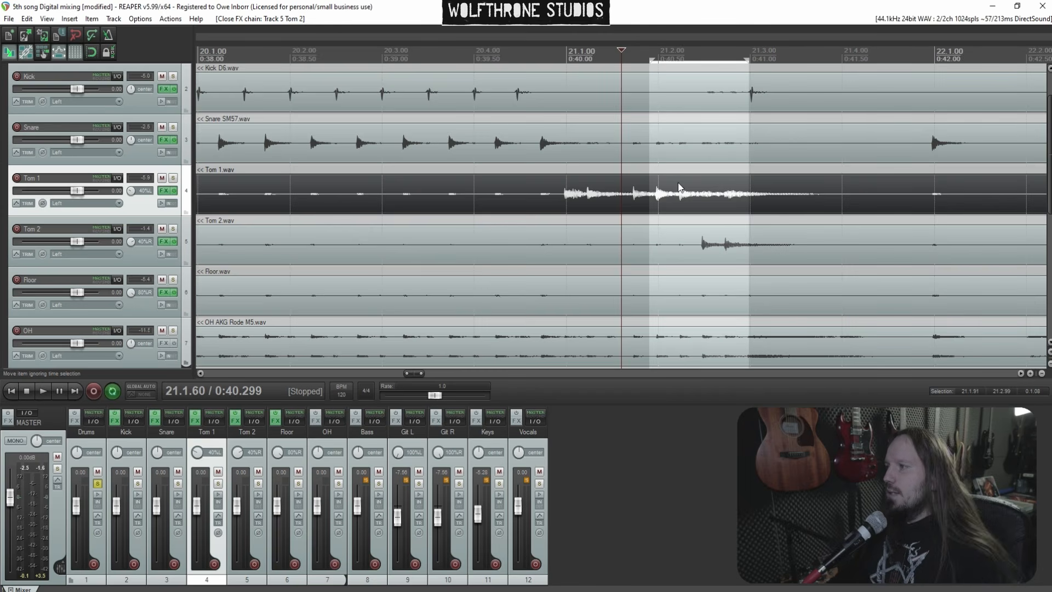
Play back the tom fill from just before bar 21 to review the Telos processing
scroll(679, 186, down, 4)
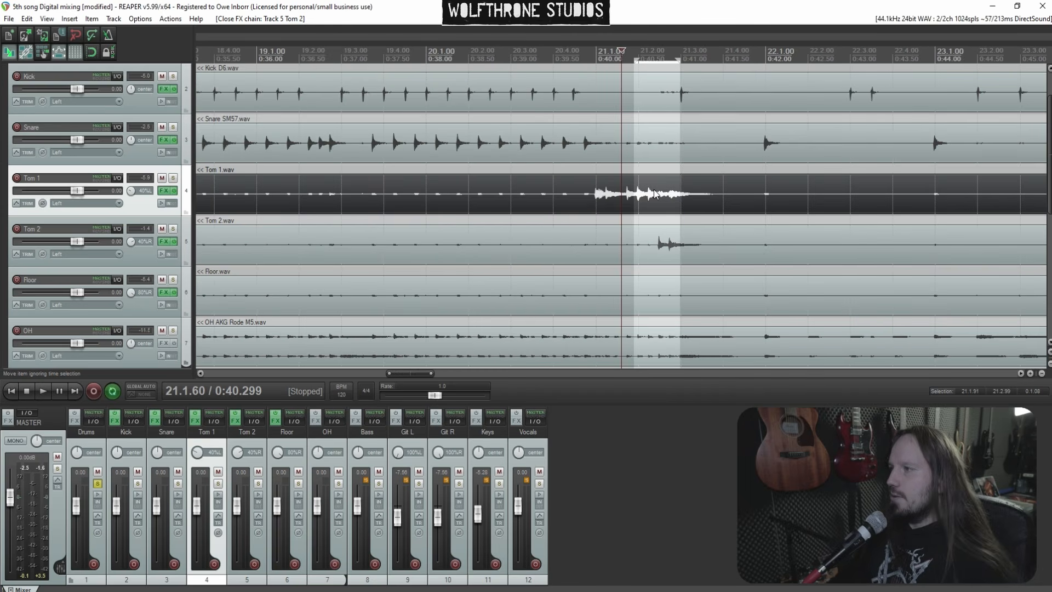
click(579, 174)
click(113, 390)
key(space)
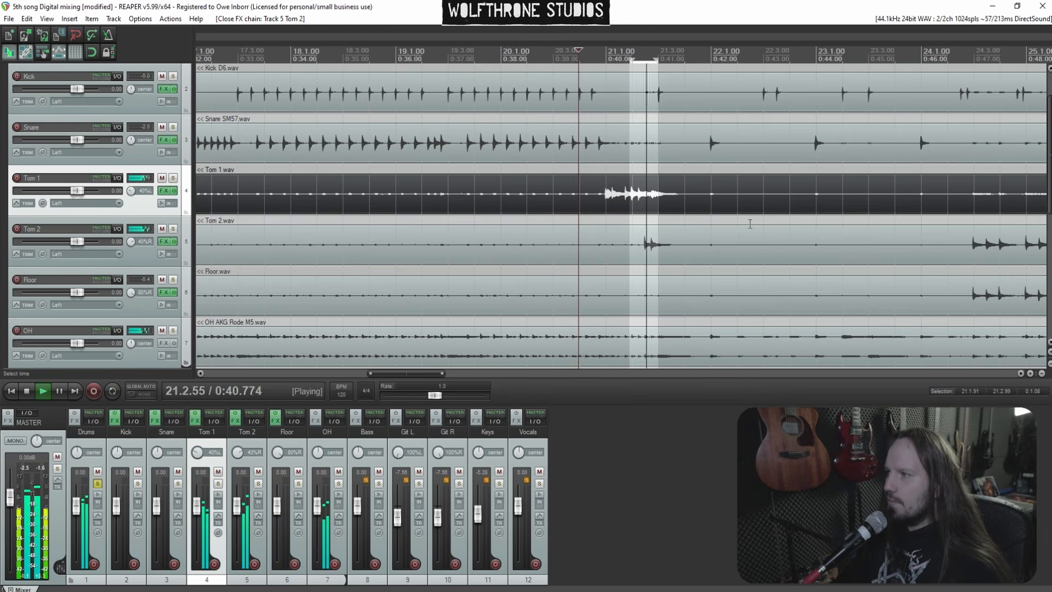
key(space)
key(space)
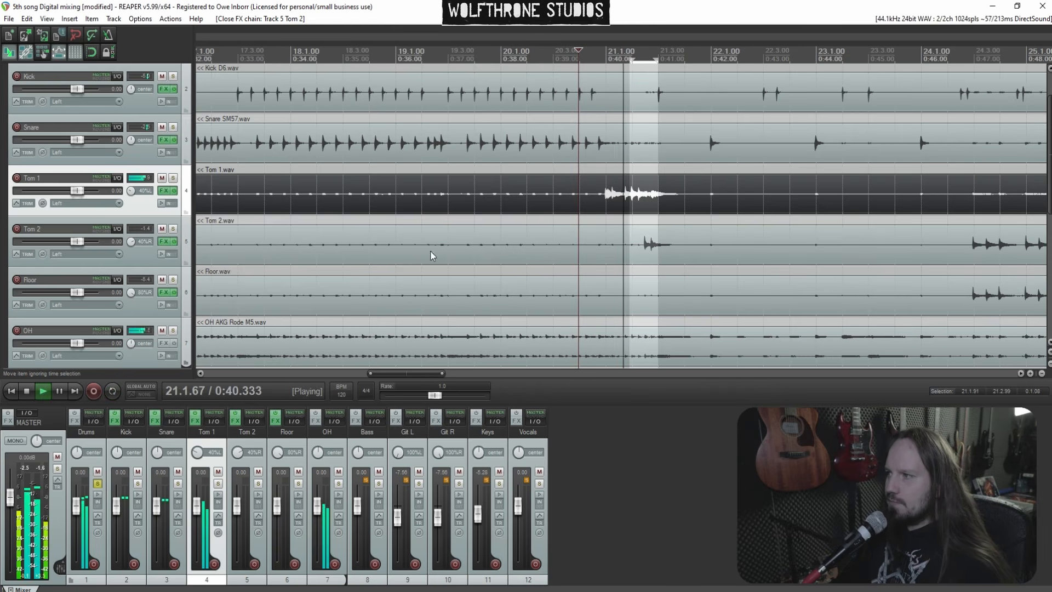
Set Tom 2's Telos low to about 61 and output to -5.8 dB during playback, then close the windows
key(space)
click(164, 243)
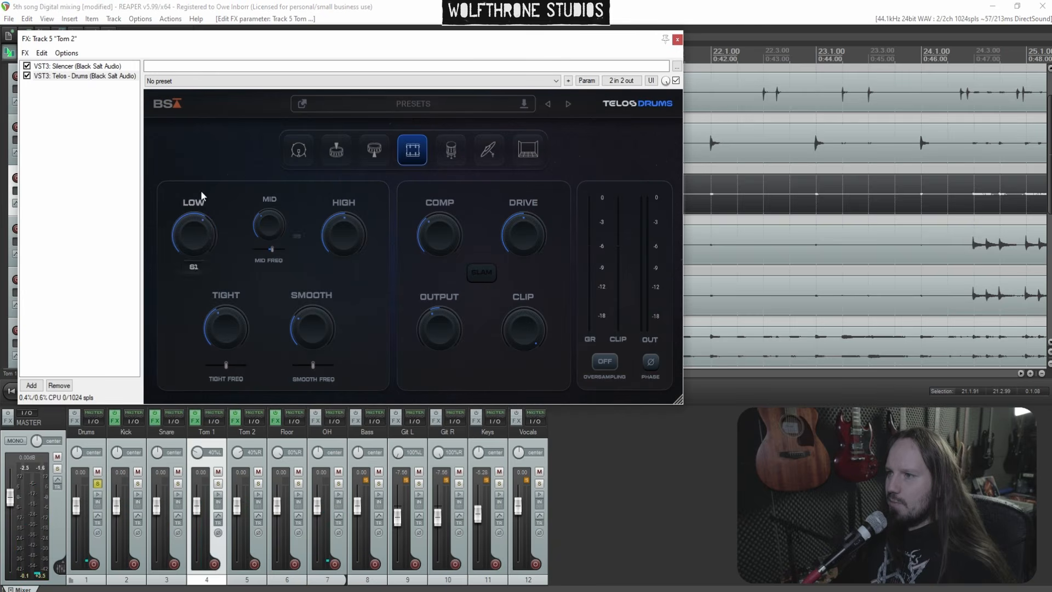
drag(200, 238, 201, 191)
key(space)
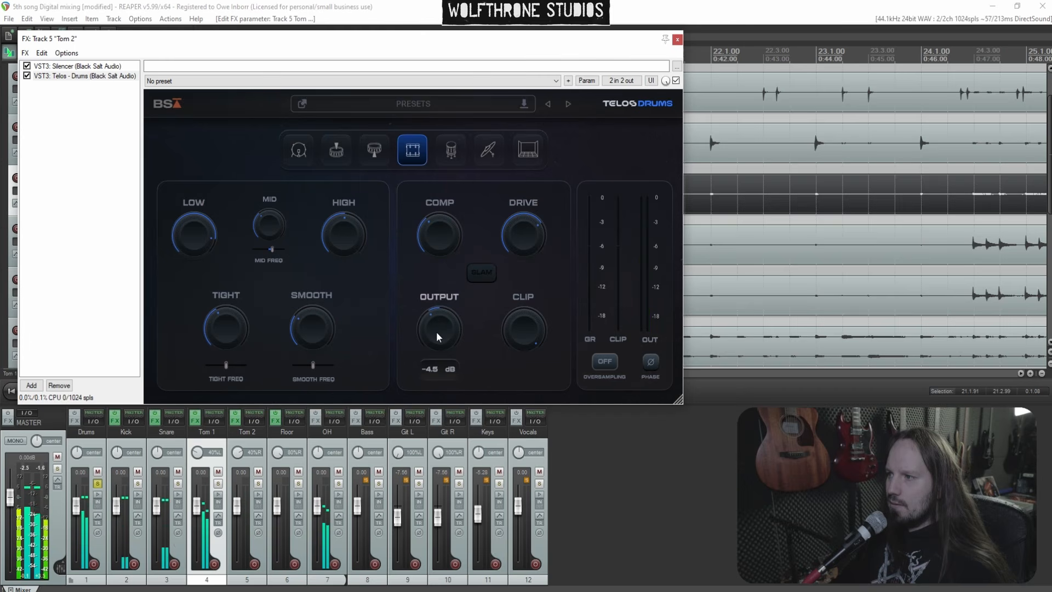
drag(436, 331, 436, 334)
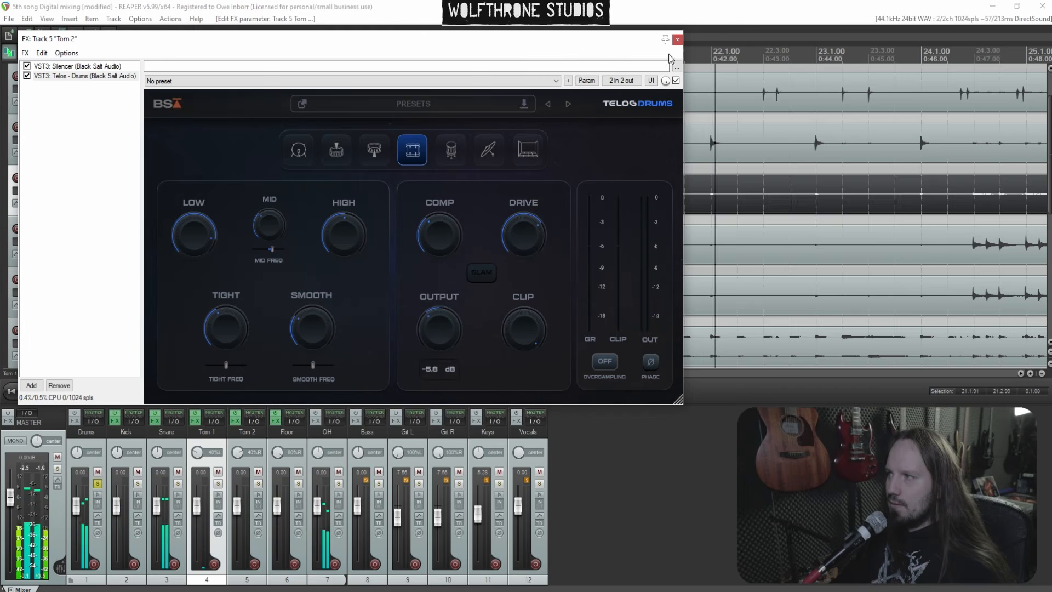
key(space)
click(677, 39)
Select the tom fill around bars 24 to 25 and loop-play it
scroll(743, 252, down, 4)
click(782, 272)
key(space)
scroll(762, 266, up, 5)
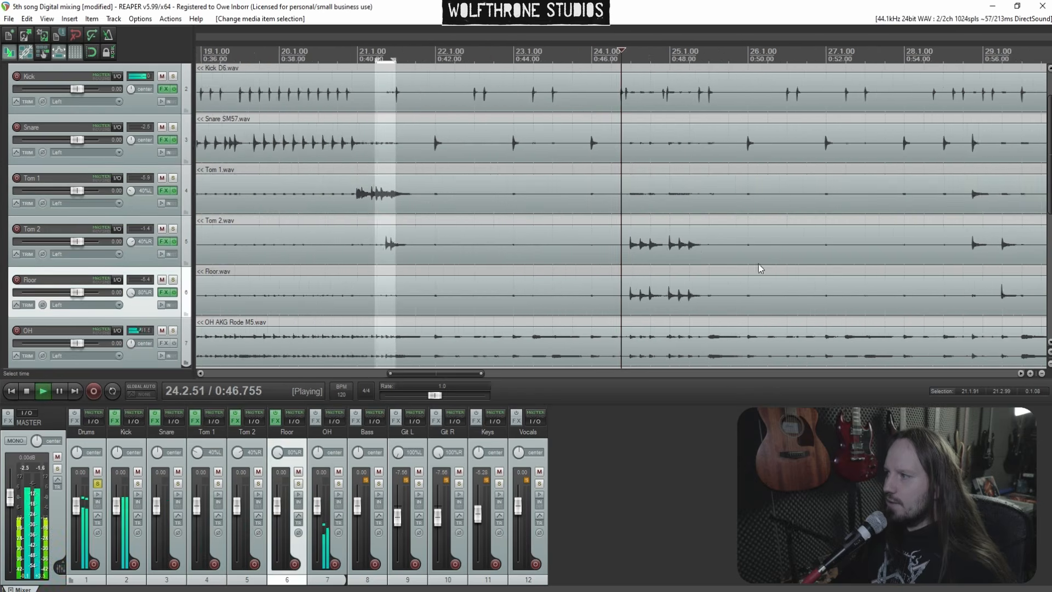
drag(589, 262, 788, 251)
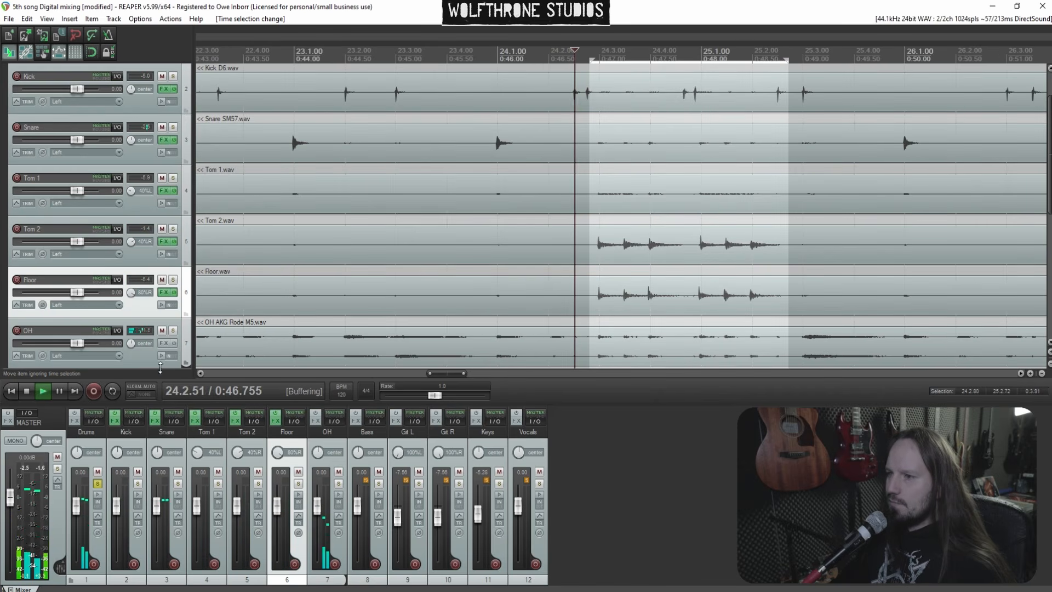
click(114, 392)
key(space)
Add Telos - Drums to the Floor track in floor toms mode and start playback
click(278, 421)
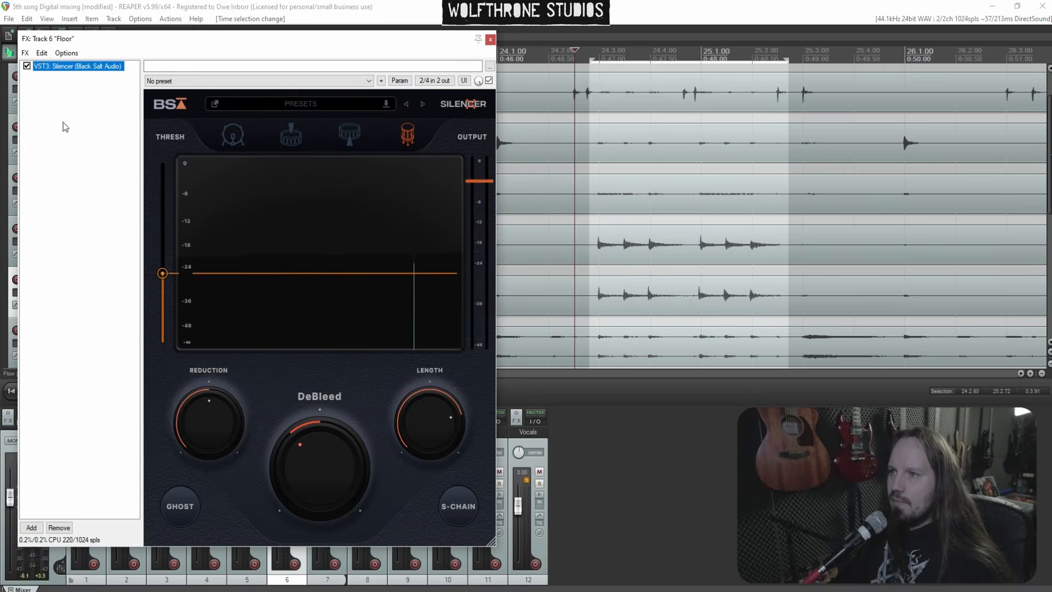
right_click(65, 126)
click(74, 129)
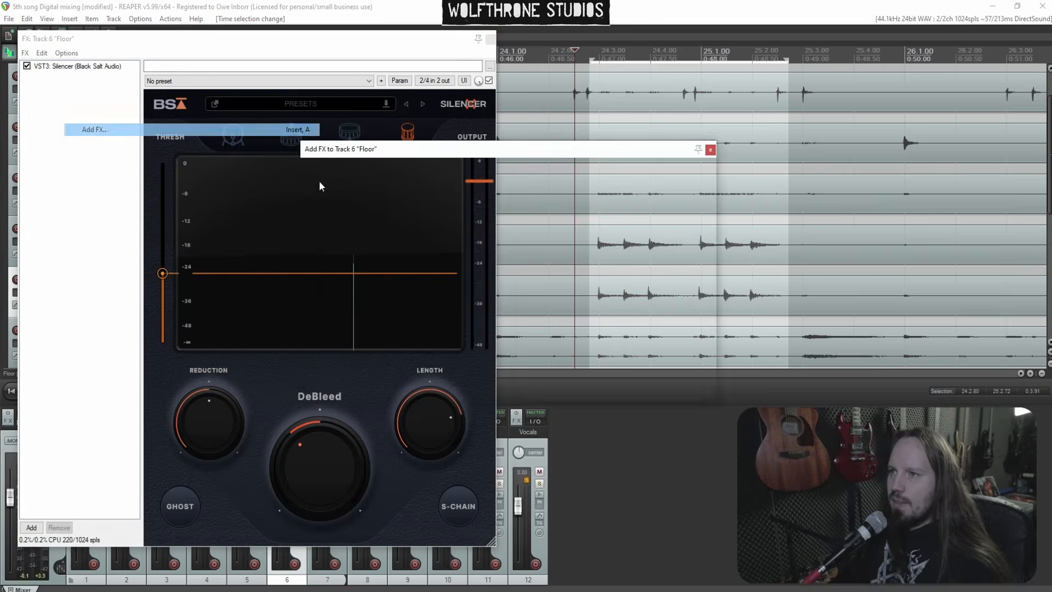
click(470, 186)
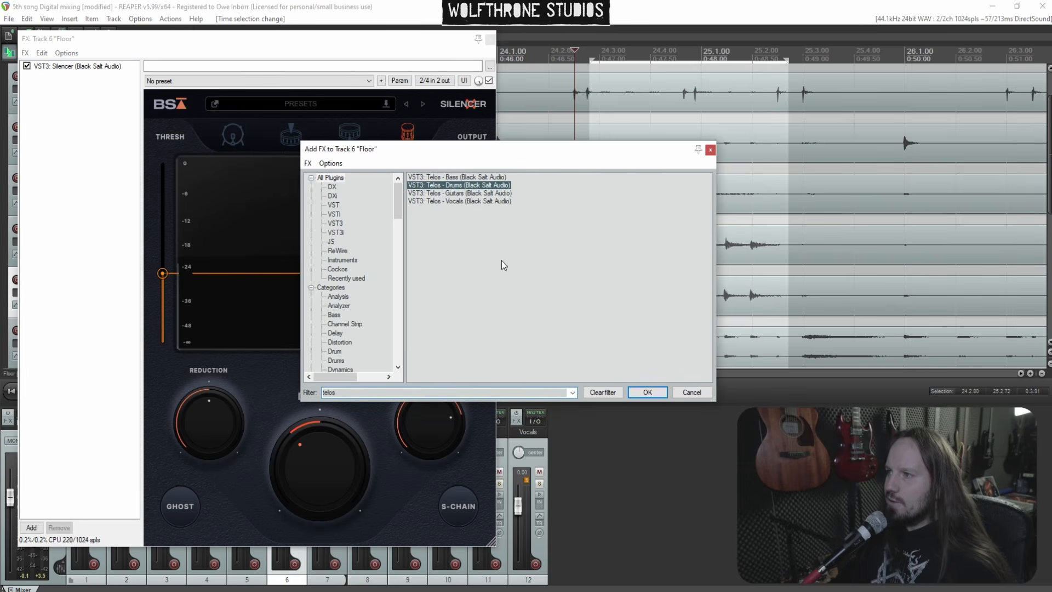
key(Return)
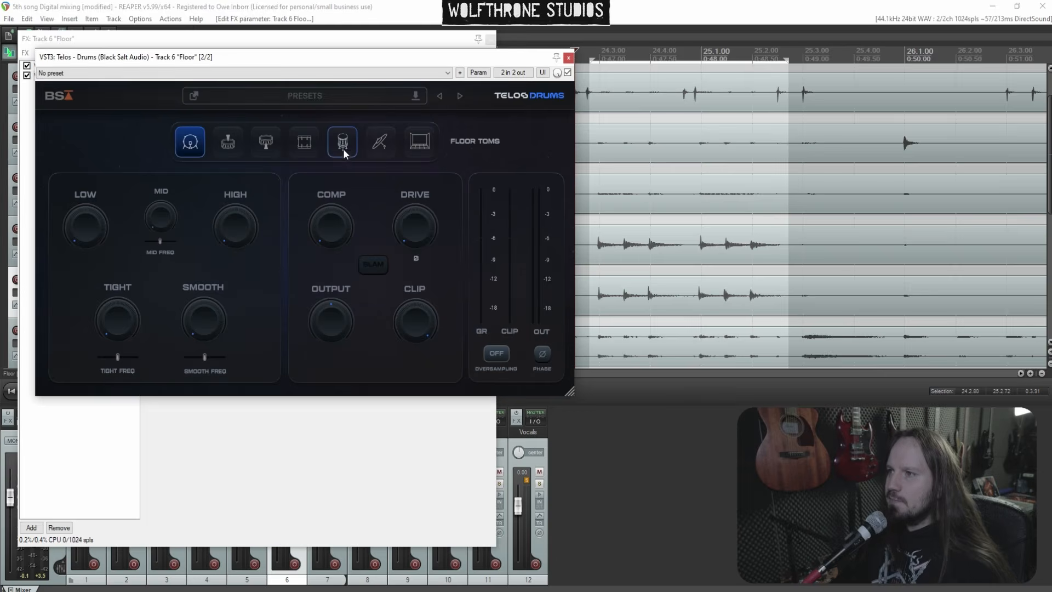
click(343, 148)
key(space)
Set Floor's high to about 59 and mid to about 28, and raise the mid frequency
drag(230, 228, 215, 114)
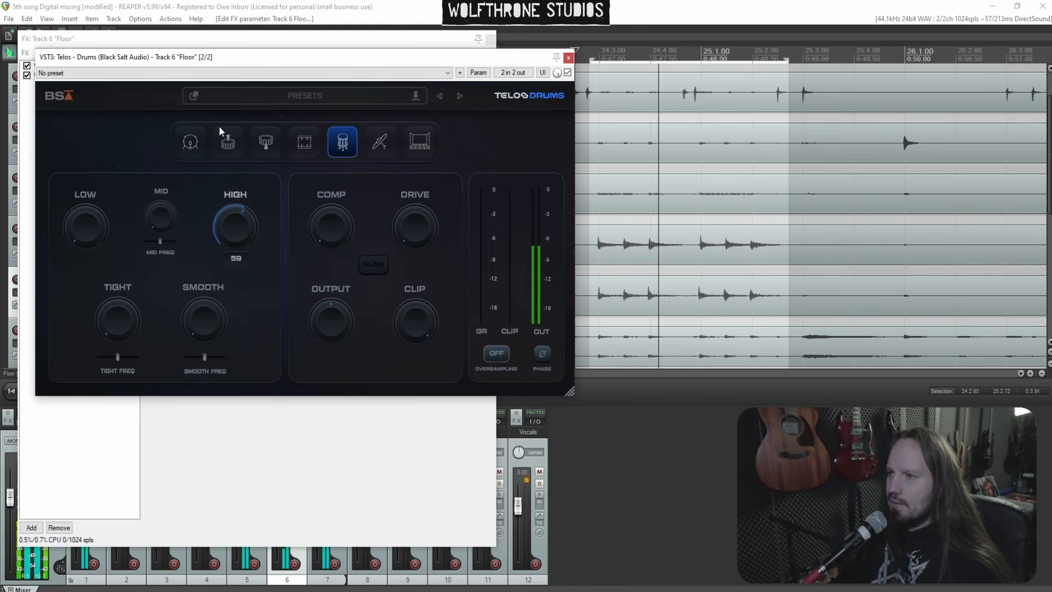
drag(165, 216, 157, 183)
drag(160, 242, 183, 339)
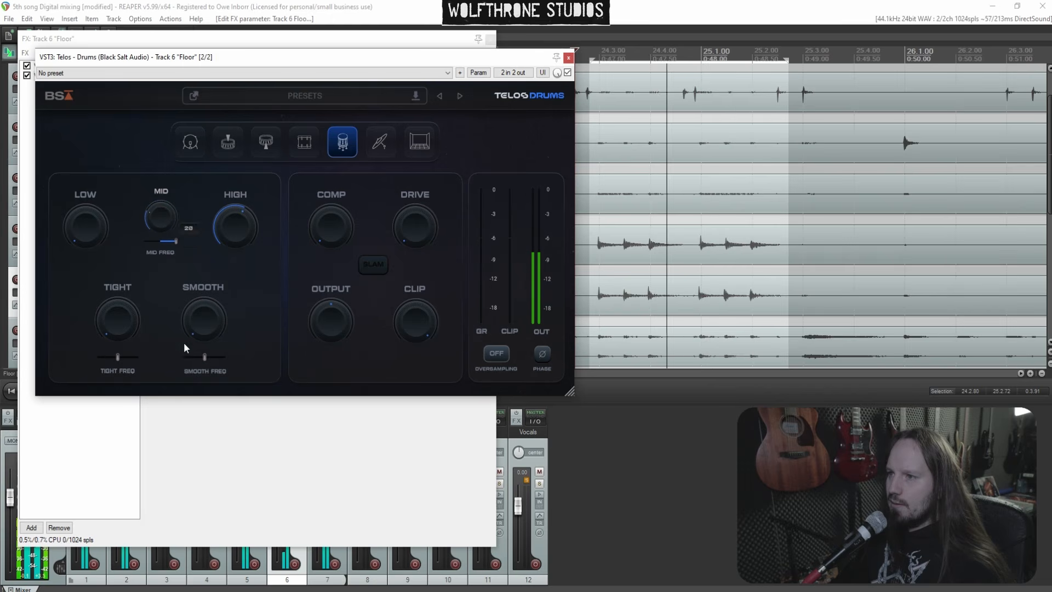
Set Floor's low to about 72, raise tight, and set smooth to about 48
drag(90, 248, 84, 86)
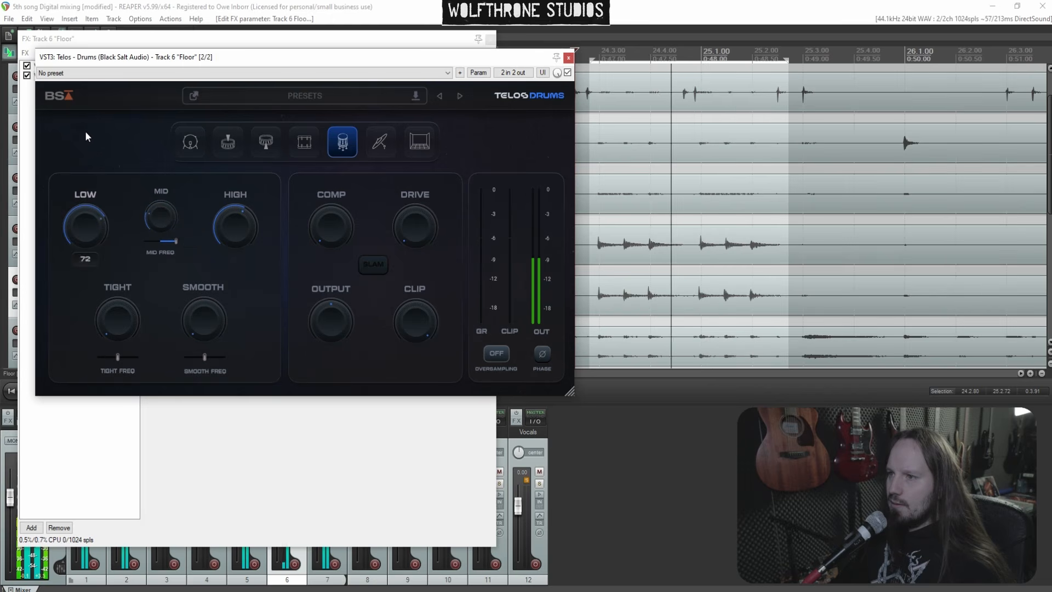
drag(130, 319, 118, 244)
drag(195, 288, 188, 242)
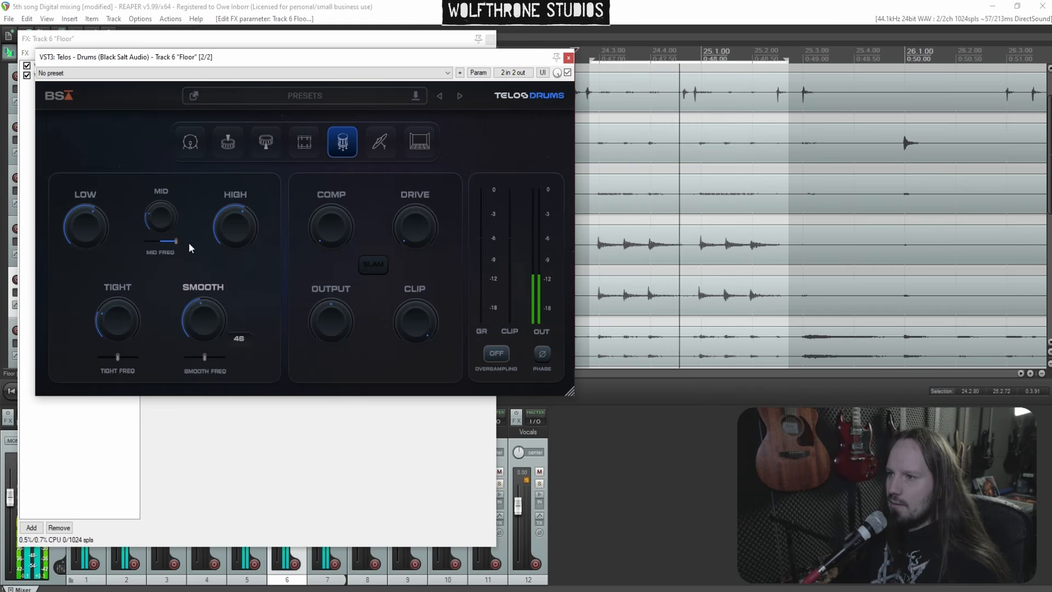
Set Floor's comp to about 40, lower drive and output, then close the plugin windows
drag(331, 226, 327, 139)
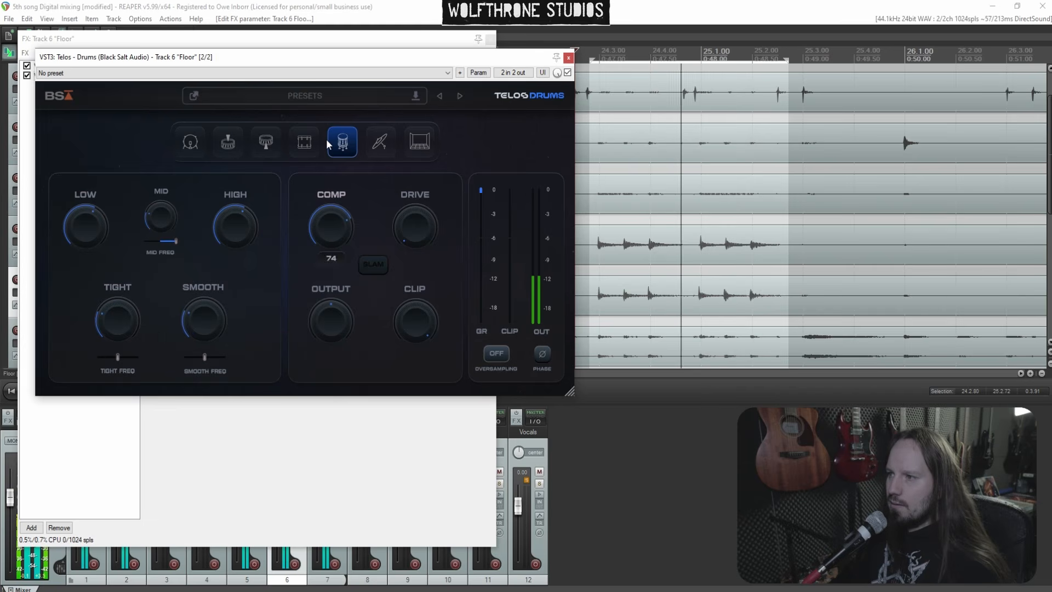
drag(324, 188, 324, 185)
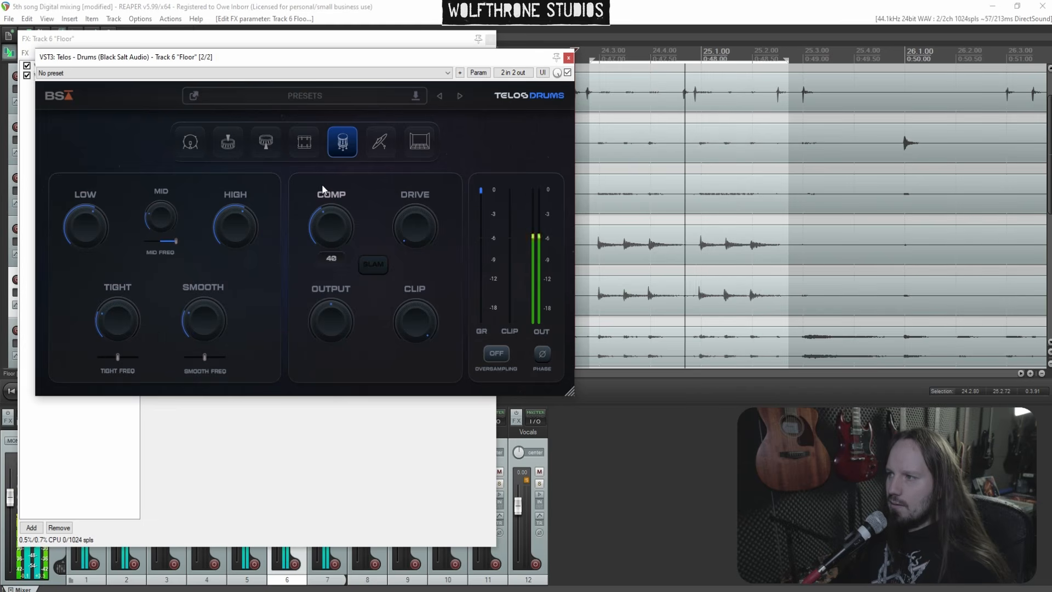
drag(405, 118, 408, 137)
drag(343, 300, 348, 324)
click(568, 58)
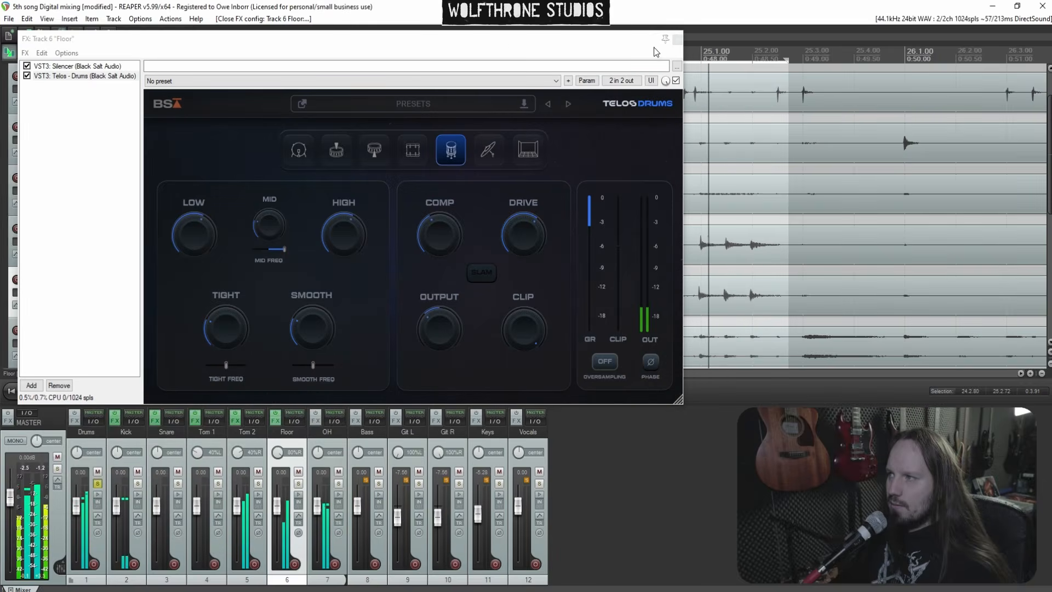
click(677, 39)
Move the playback position back to around bar 10 to review the drums
scroll(643, 173, down, 6)
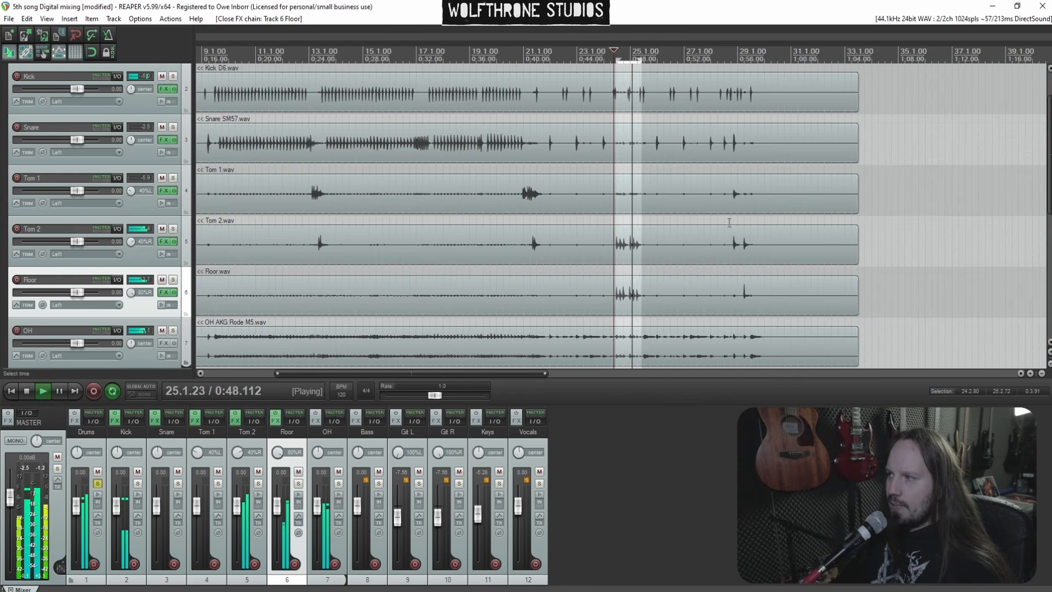
click(730, 224)
scroll(726, 222, up, 8)
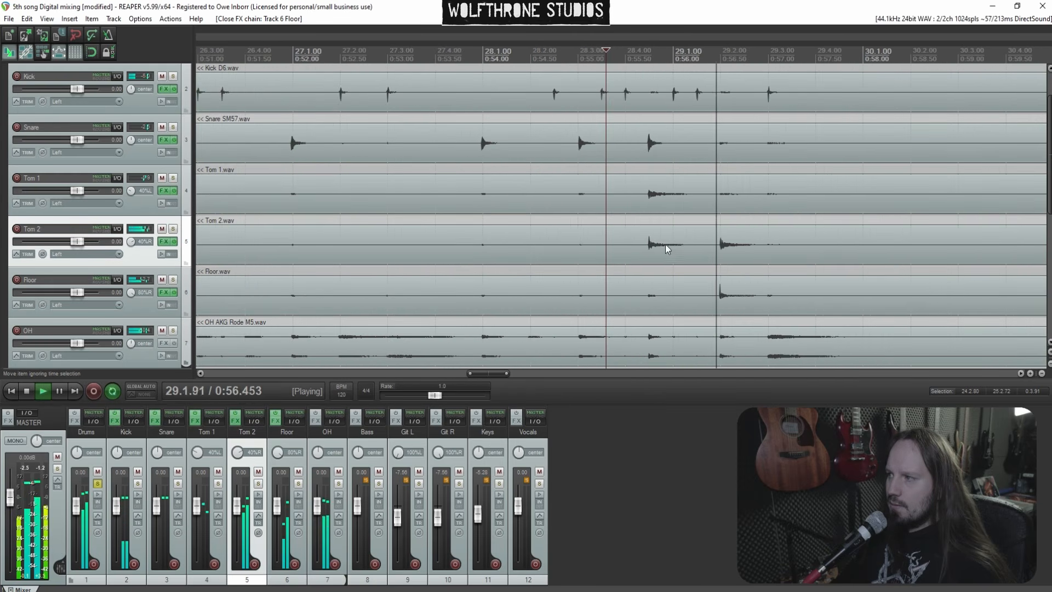
scroll(520, 233, down, 8)
click(374, 237)
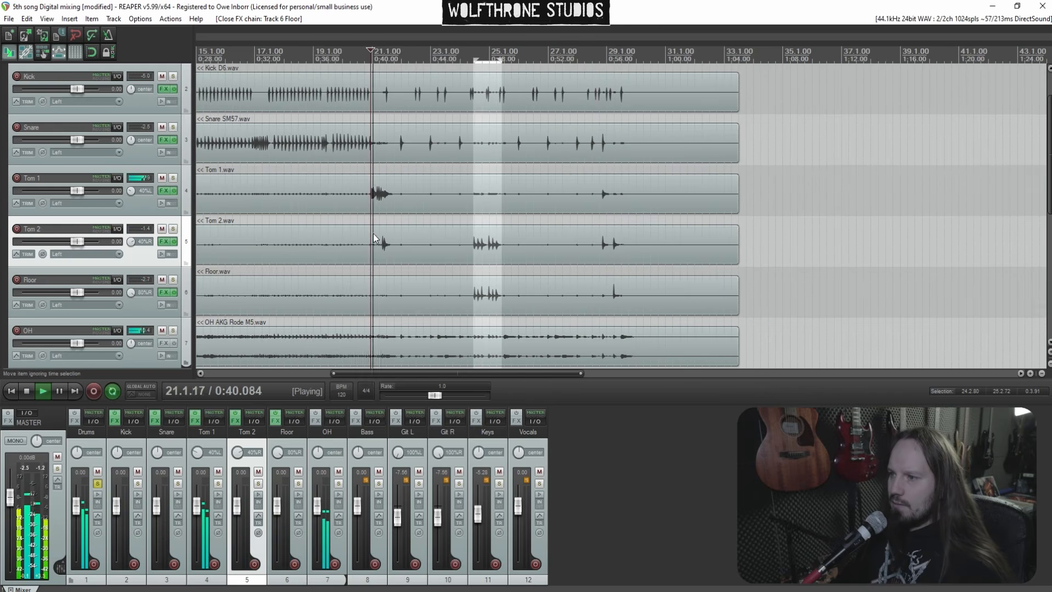
scroll(323, 237, down, 3)
click(281, 274)
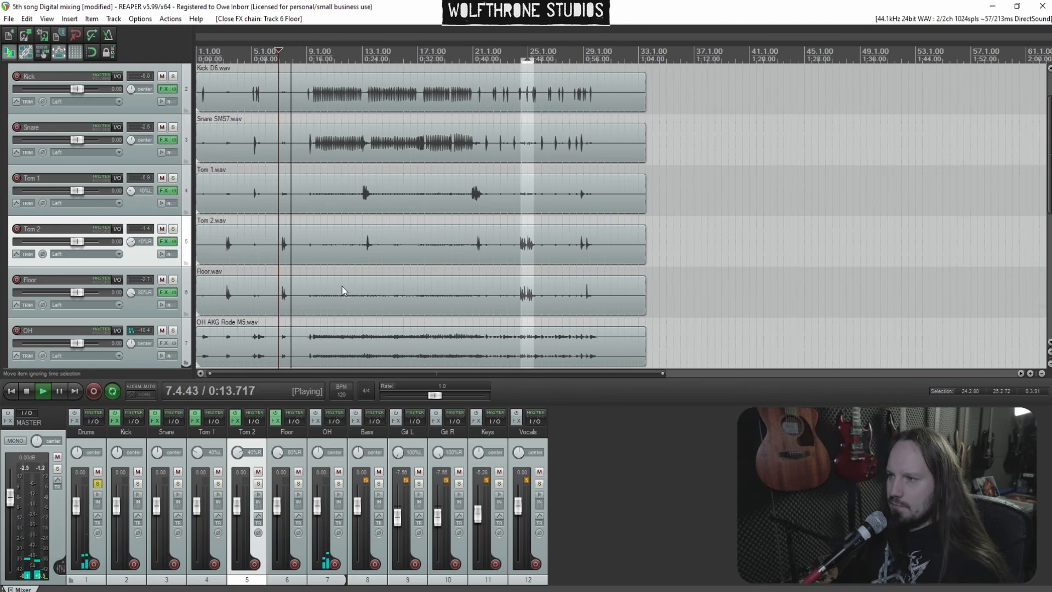
scroll(342, 286, up, 3)
click(417, 265)
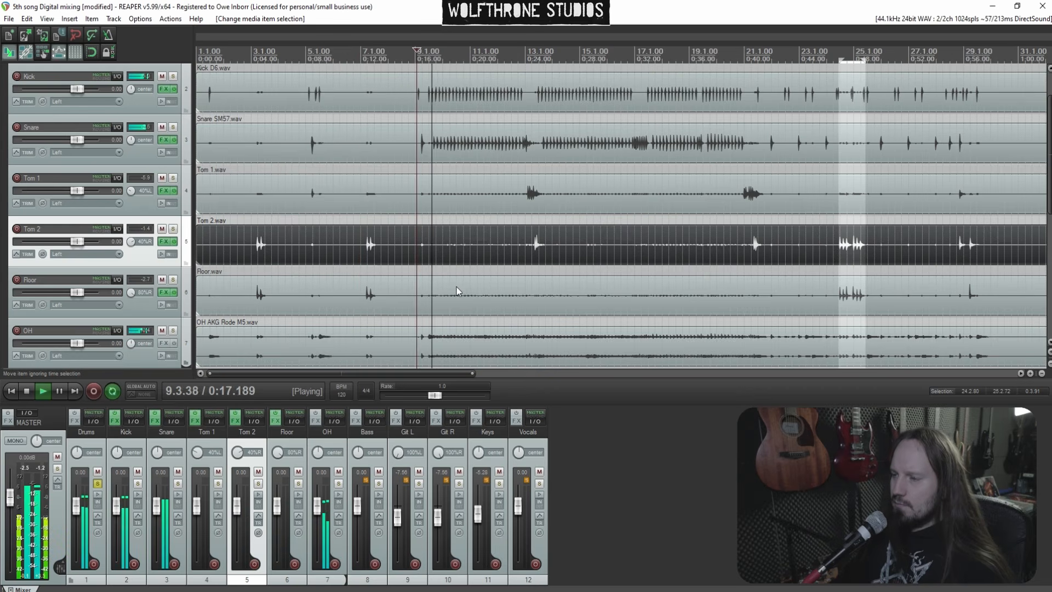
Raise the Snare's Telos output to -8.0 dB and close its FX chain
click(155, 421)
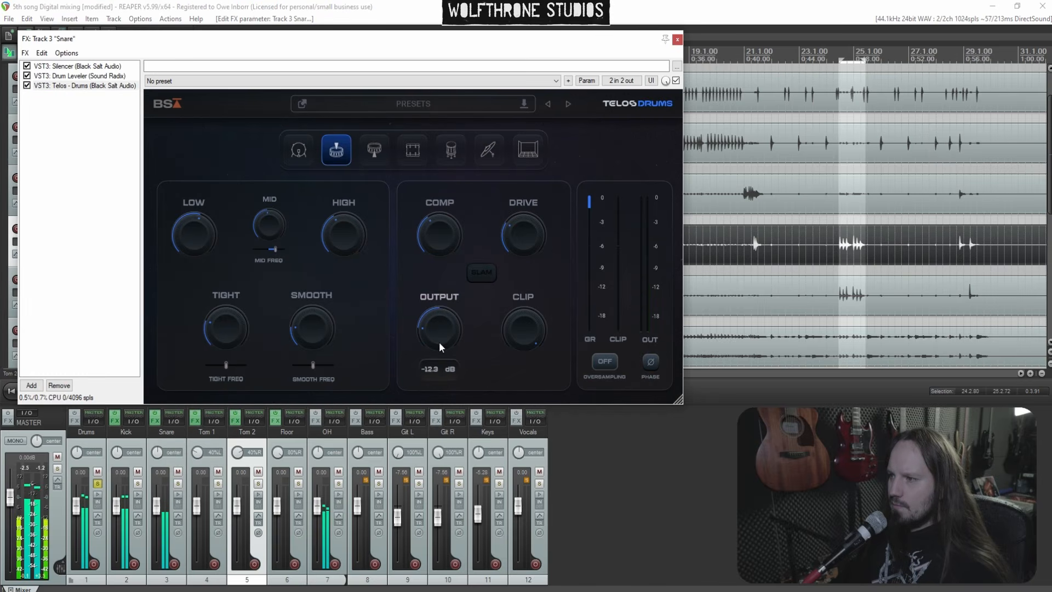
scroll(439, 331, up, 5)
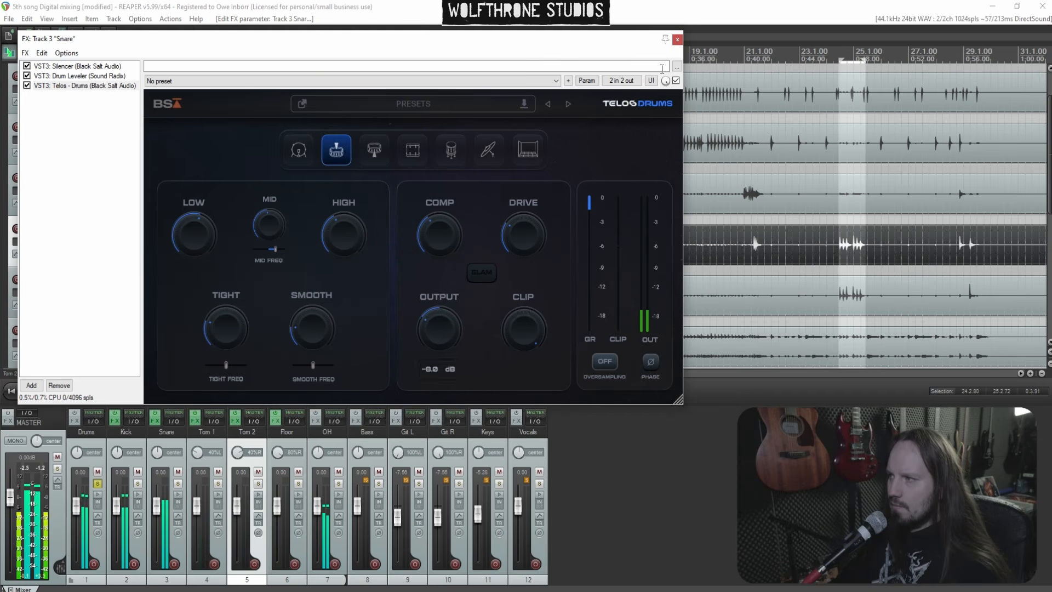
click(677, 39)
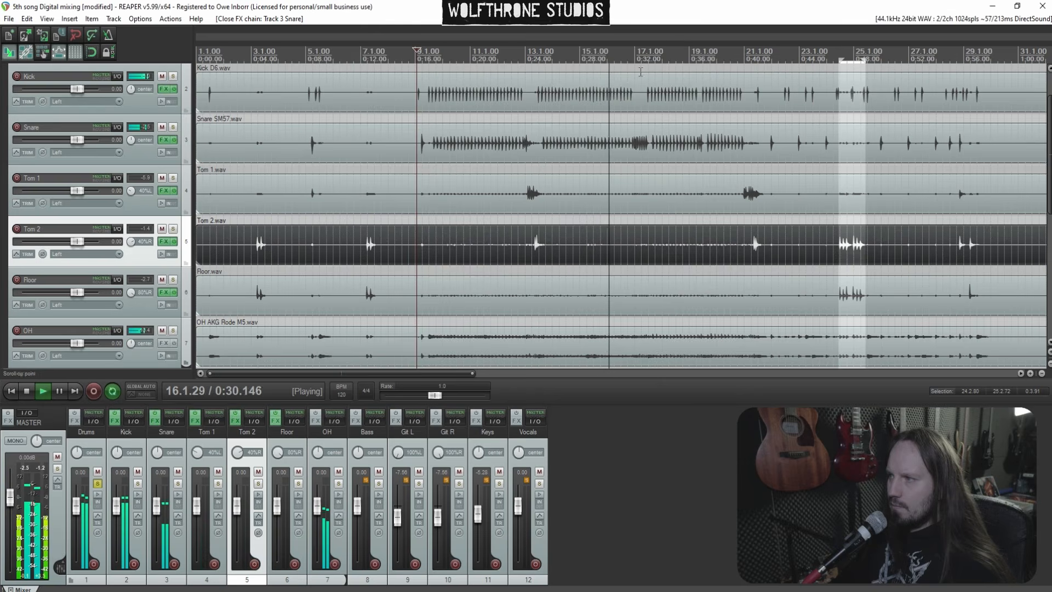
Add Telos - Drums to the OH track and switch it to cymbals mode
click(316, 421)
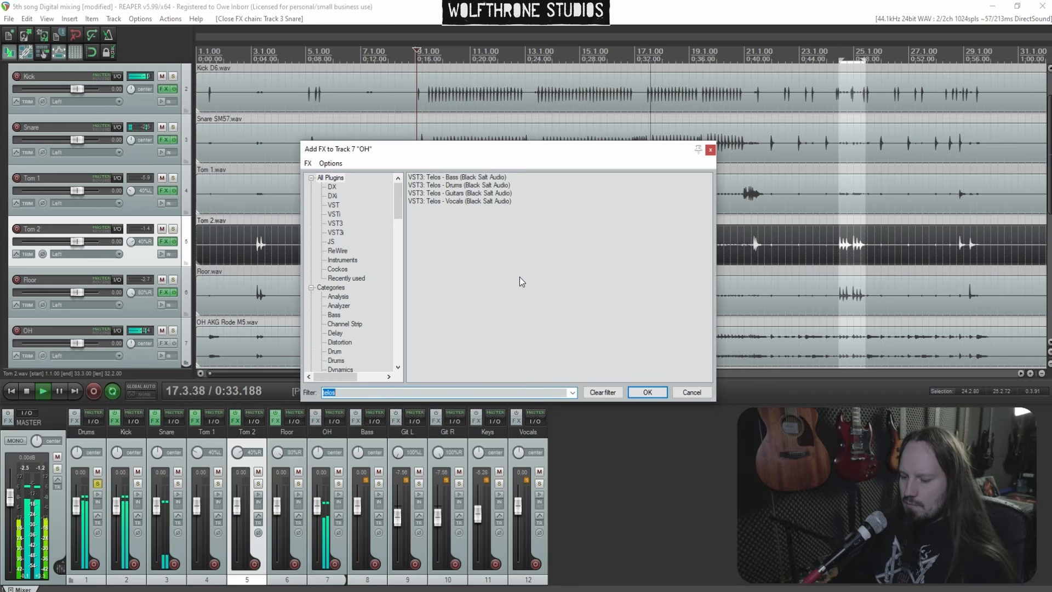
text(telos)
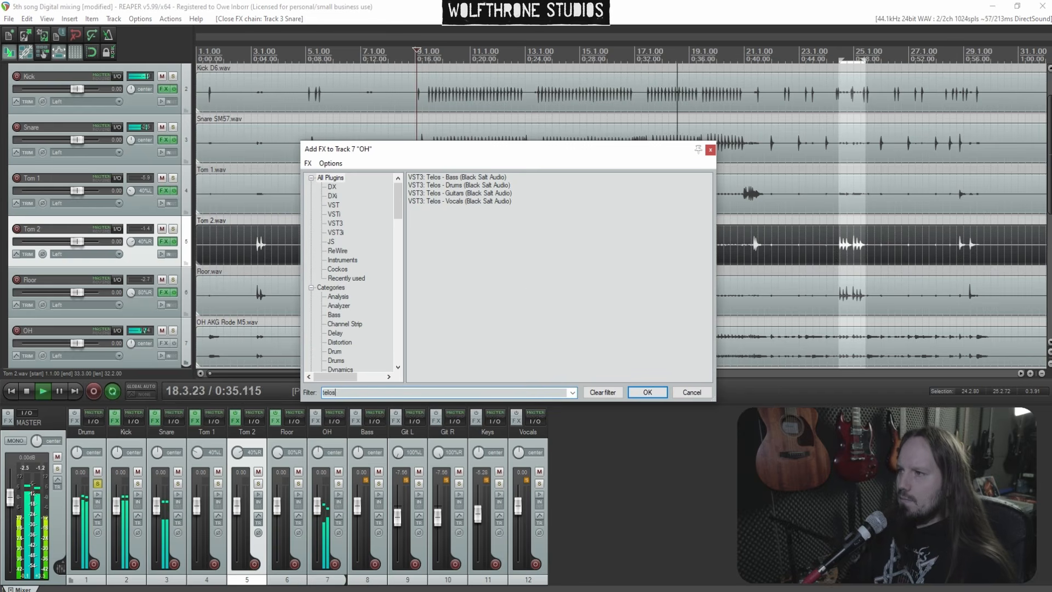
click(462, 186)
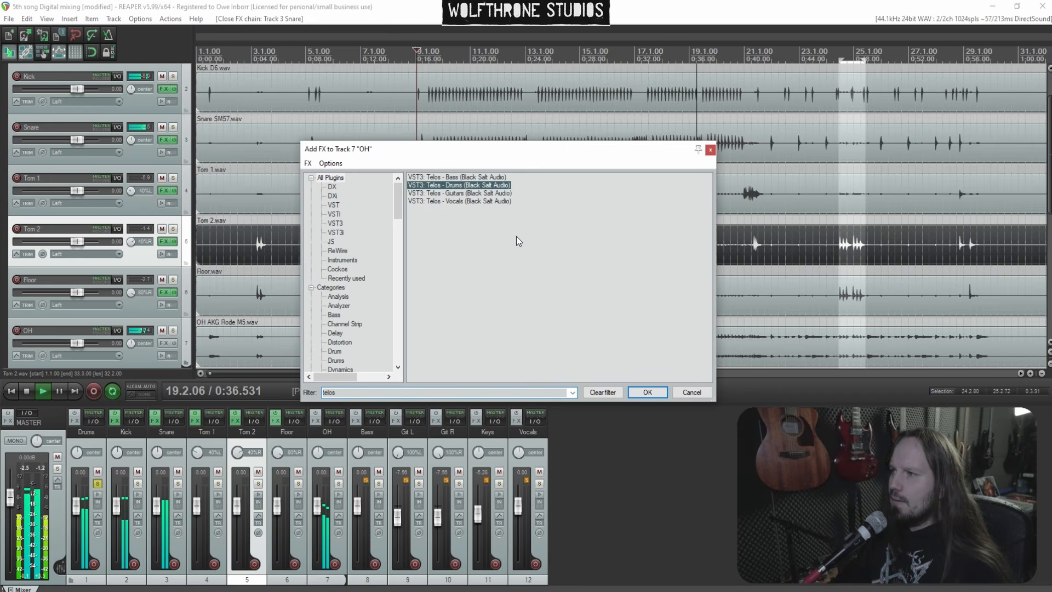
key(Return)
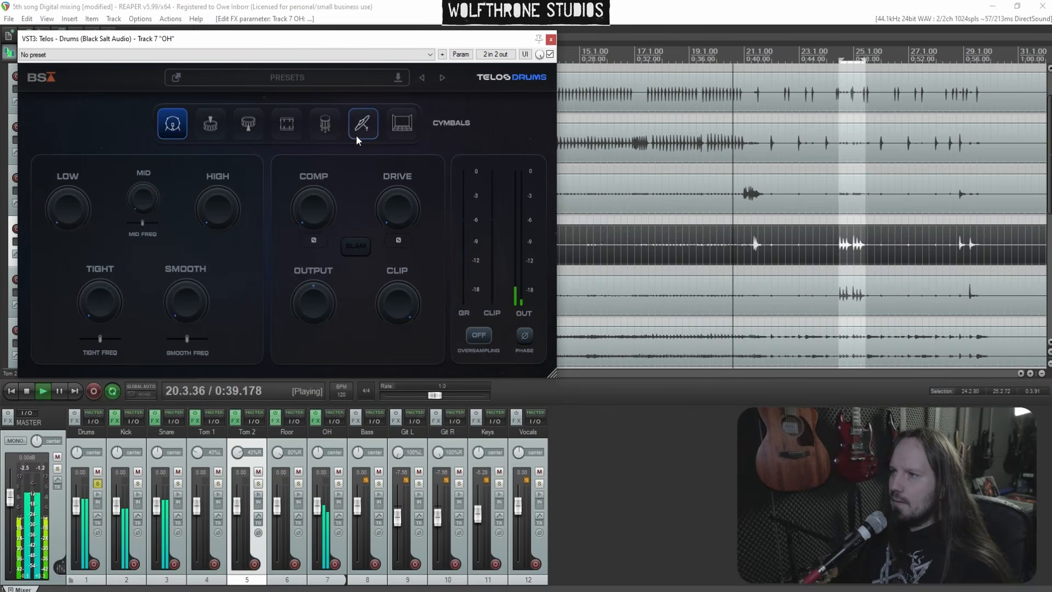
click(359, 137)
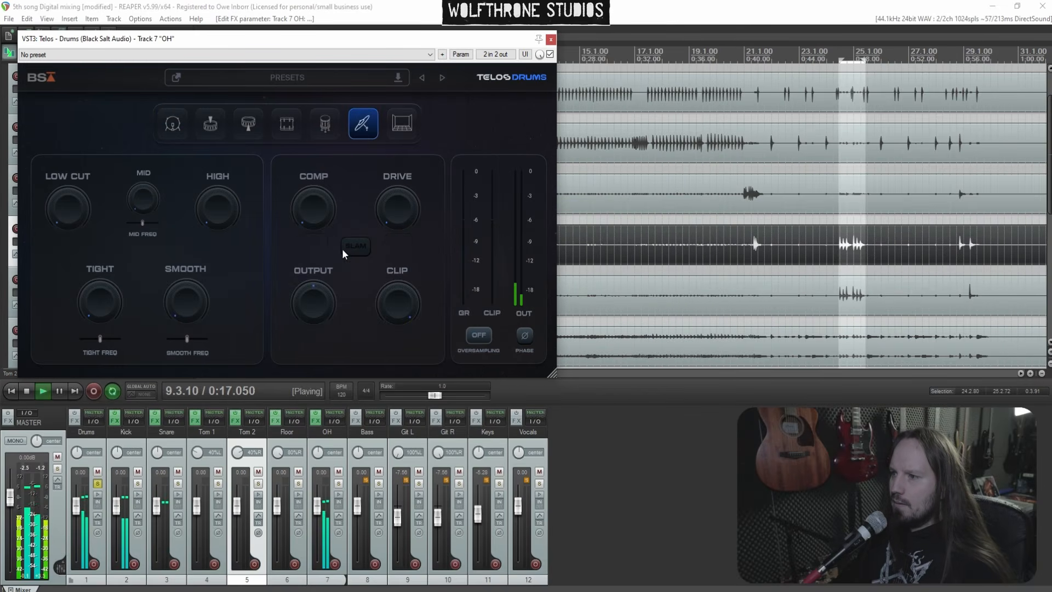
Raise the OH high, set mid frequency to about 57, raise low cut and set tight to about 25
drag(209, 113, 209, 159)
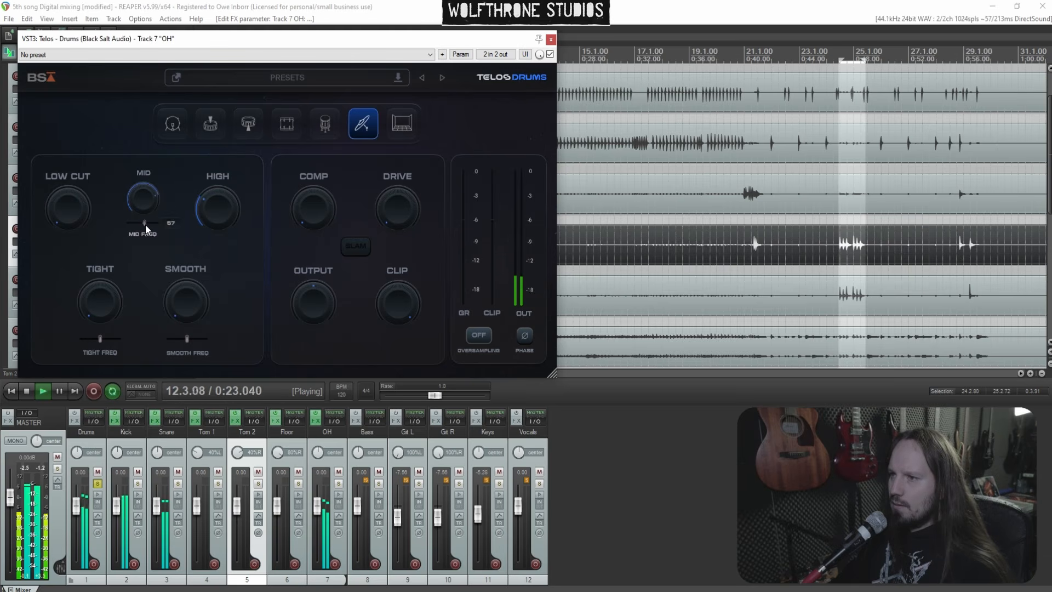
drag(149, 252, 149, 261)
drag(96, 219, 57, 148)
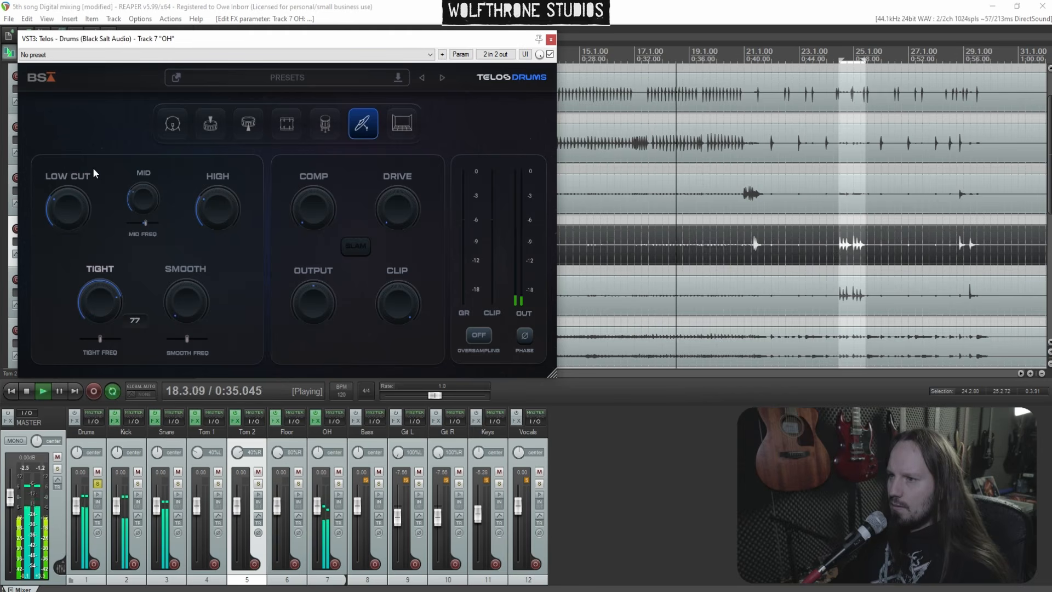
drag(119, 305, 90, 239)
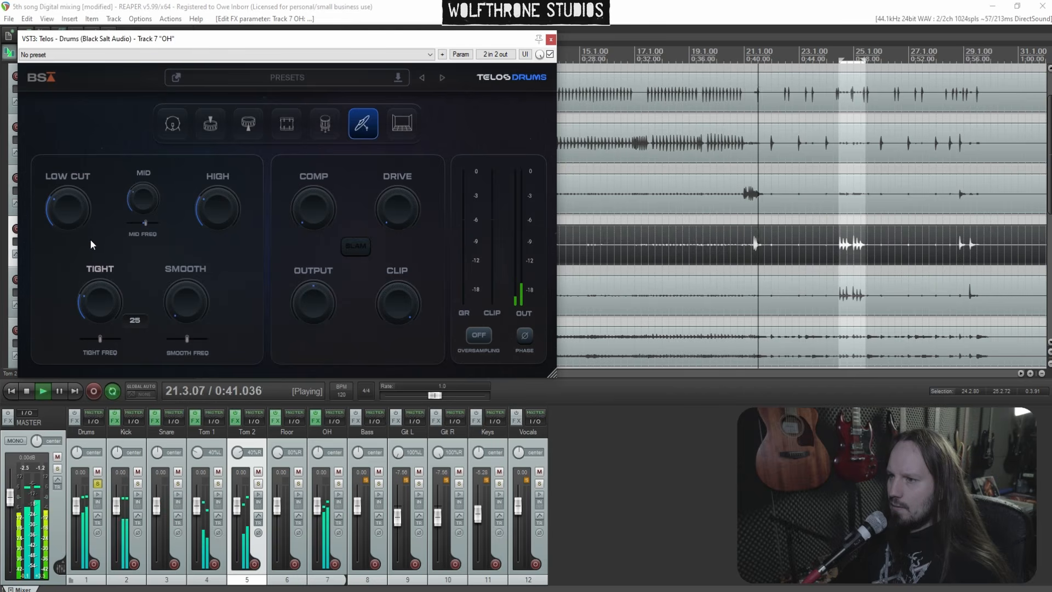
Adjust OH smooth, set comp to about 36, drive to about 50 and output to -3.2 dB
mouse_move(196, 301)
drag(178, 252, 180, 176)
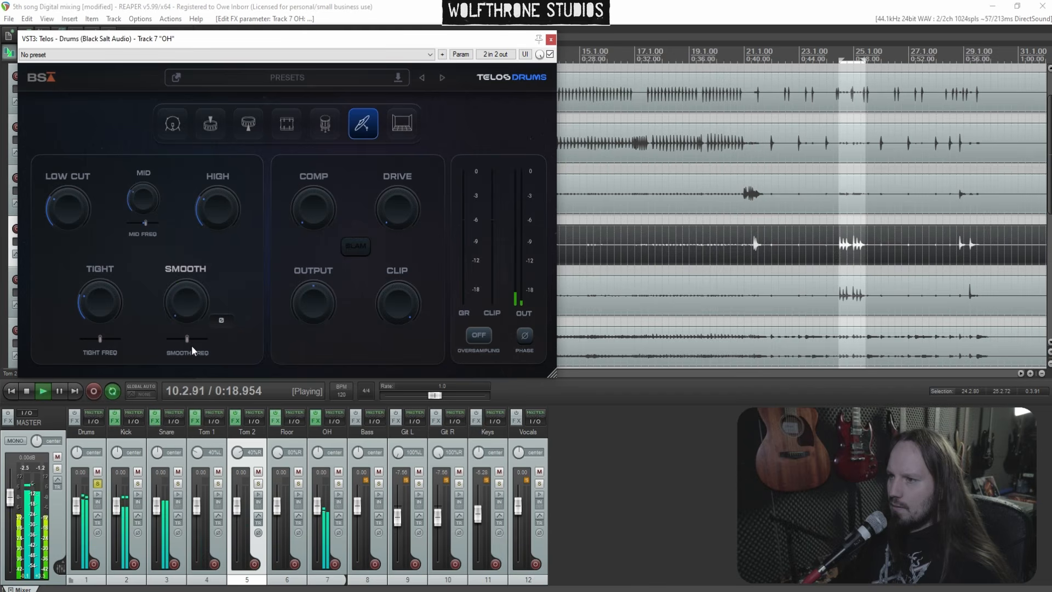
drag(180, 307, 175, 289)
drag(315, 196, 316, 192)
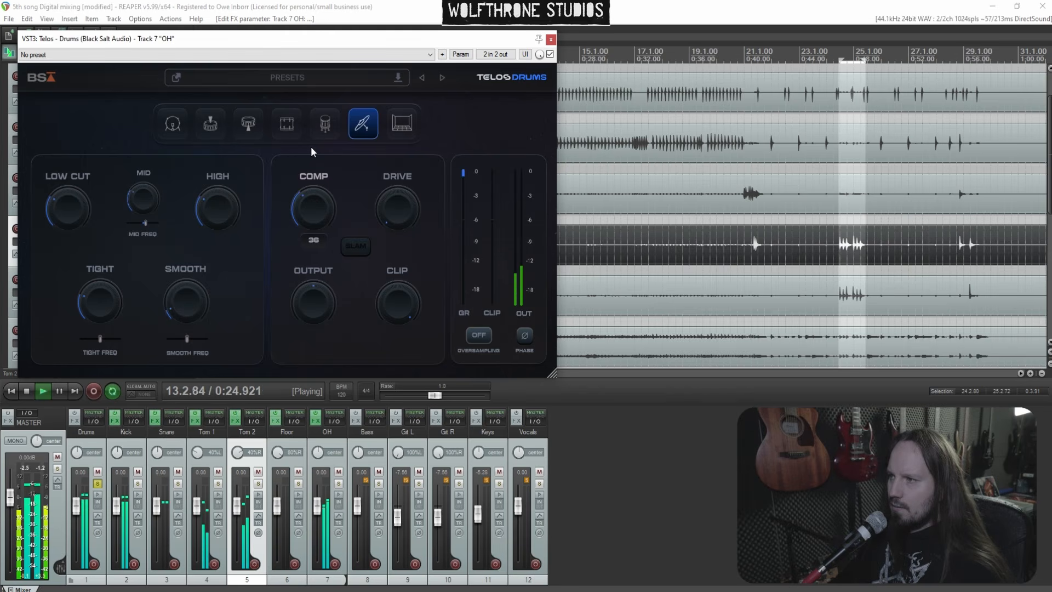
drag(386, 215, 393, 140)
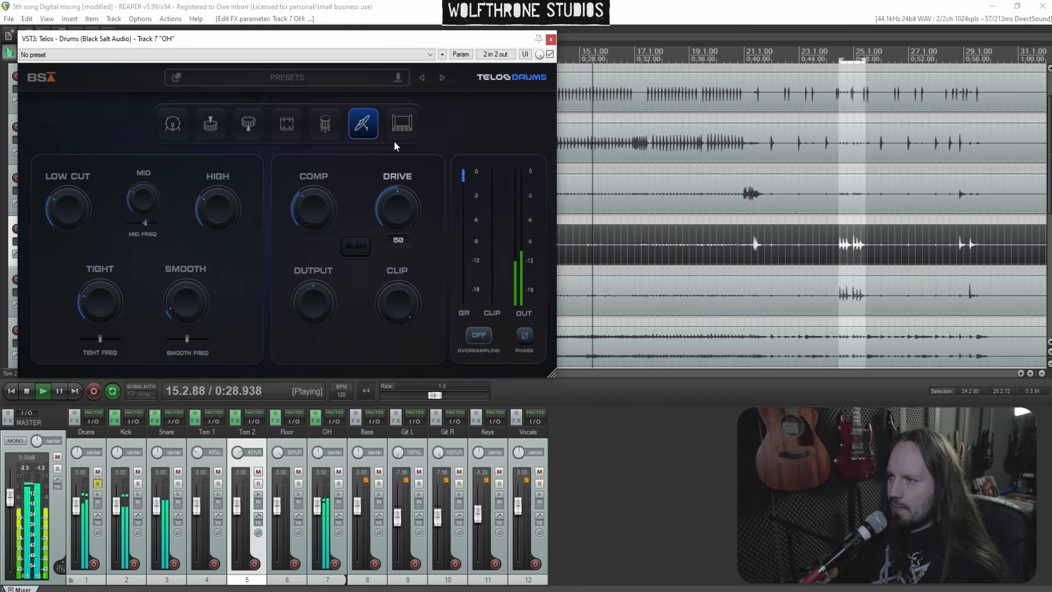
mouse_move(327, 291)
mouse_down()
mouse_move(325, 349)
mouse_move(318, 307)
mouse_up()
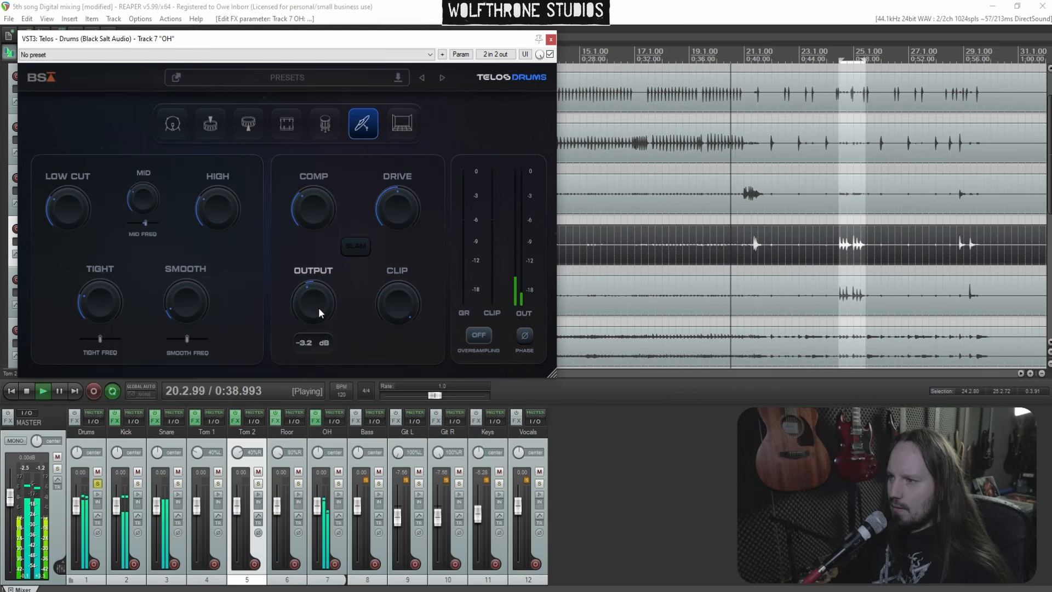
Set the OH Telos output to -3.5 dB and close the plugin window
drag(319, 309, 320, 310)
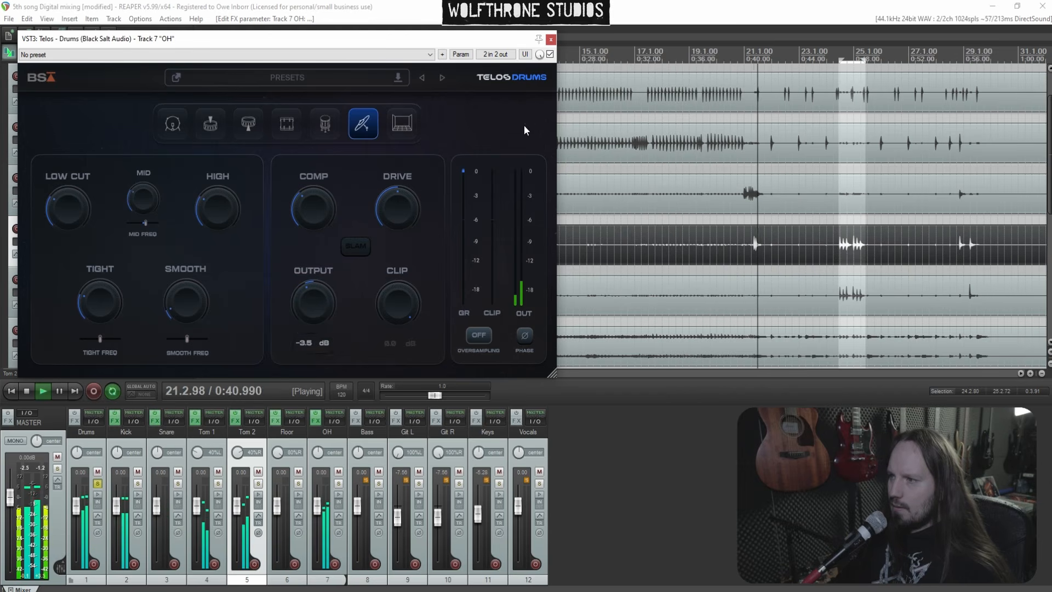
click(551, 40)
scroll(642, 222, down, 4)
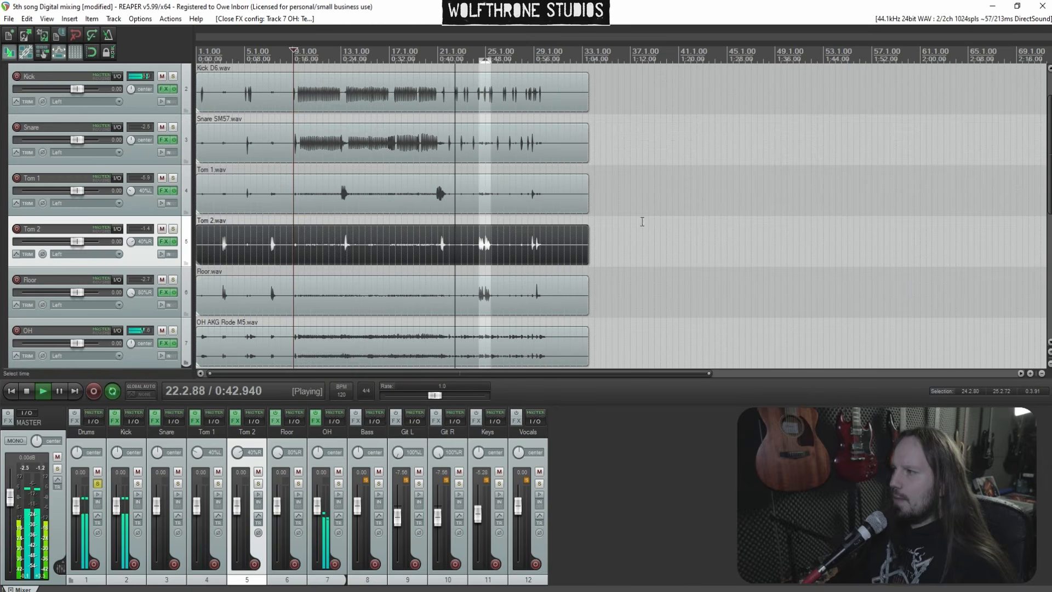
scroll(699, 242, up, 2)
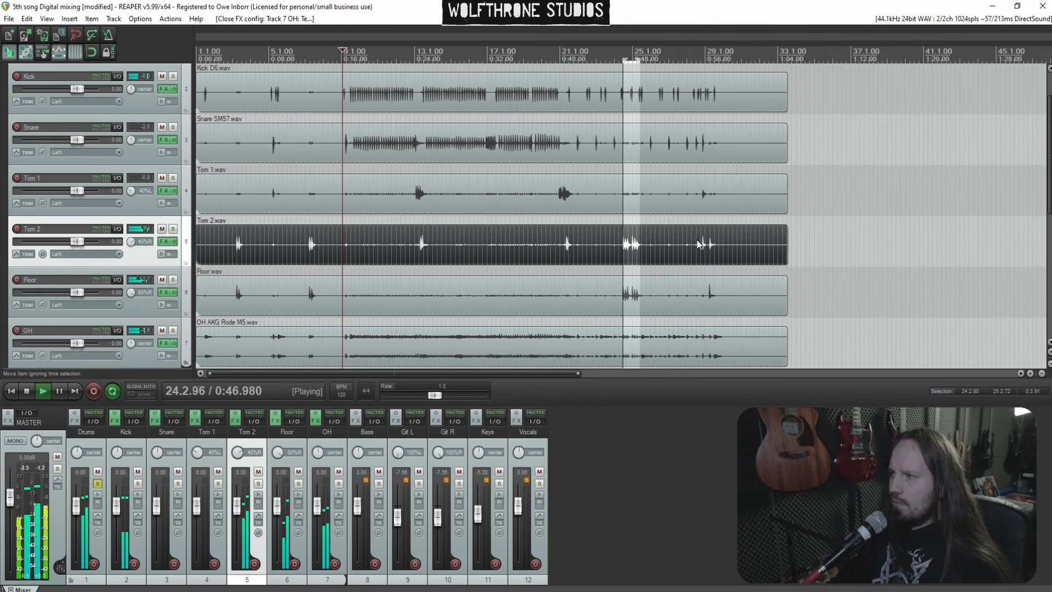
scroll(667, 245, down, 2)
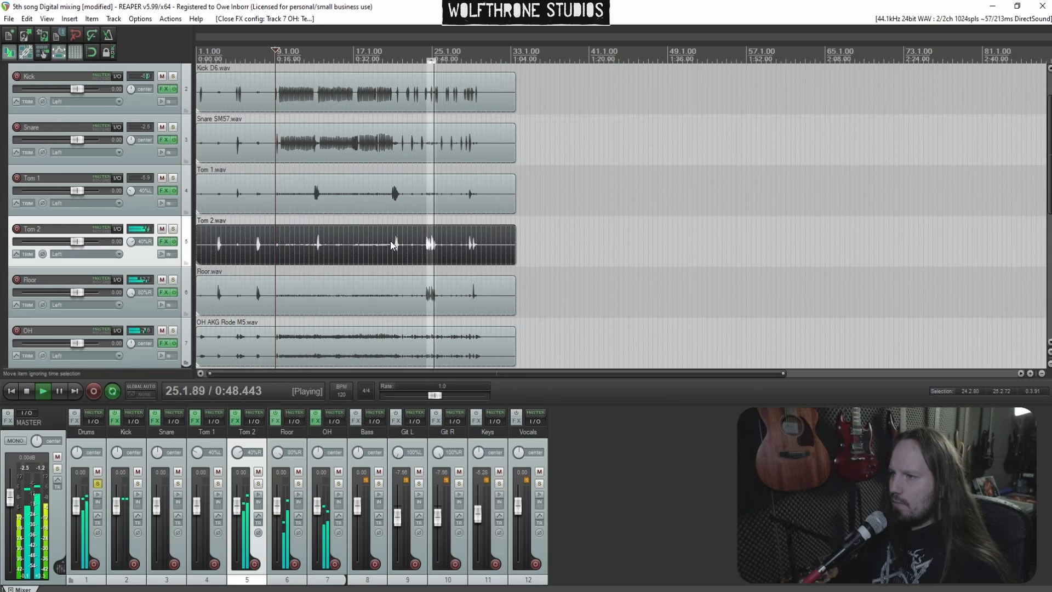
click(331, 224)
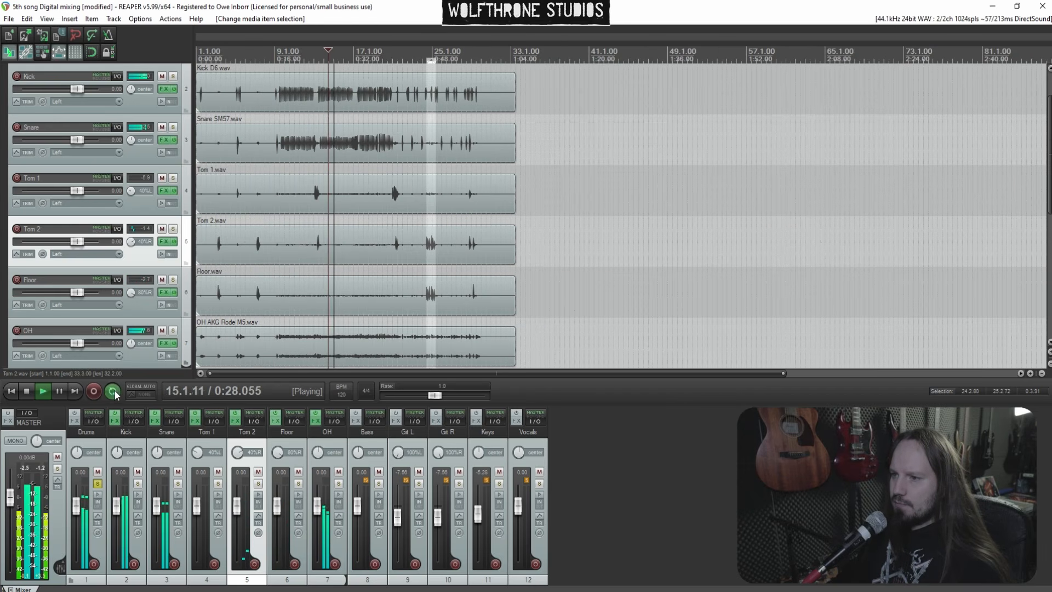
Open the Snare's FX chain, slightly adjust the Telos mid, mid frequency and comp knobs, and close it
click(156, 422)
drag(342, 173, 350, 207)
drag(276, 220, 276, 217)
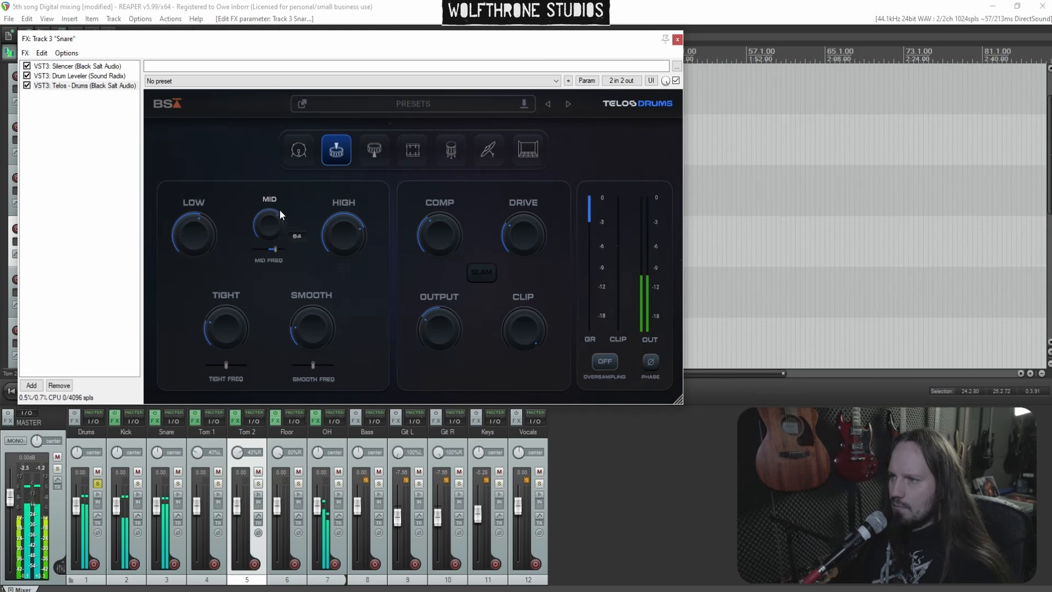
drag(284, 231, 285, 235)
drag(435, 238, 436, 241)
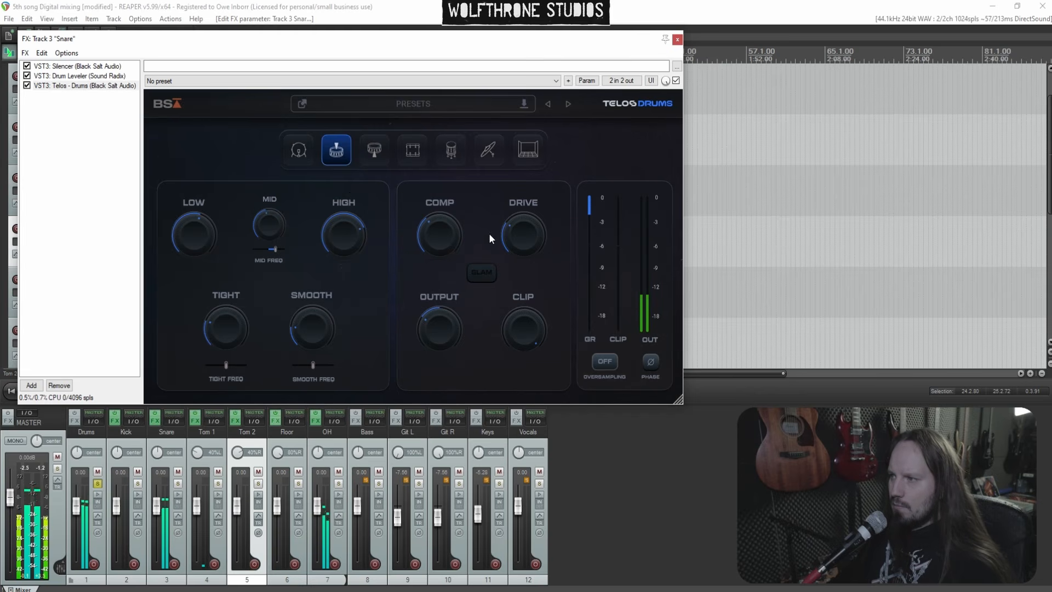
click(677, 41)
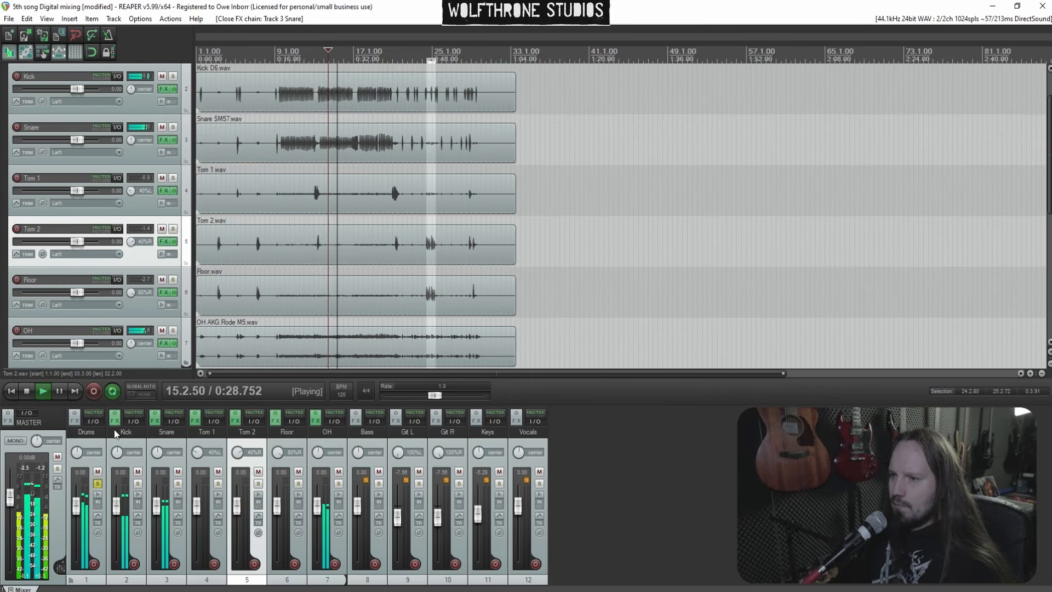
Add the BSA Drum Bus plugin to the Drums folder track
click(75, 421)
text(dr)
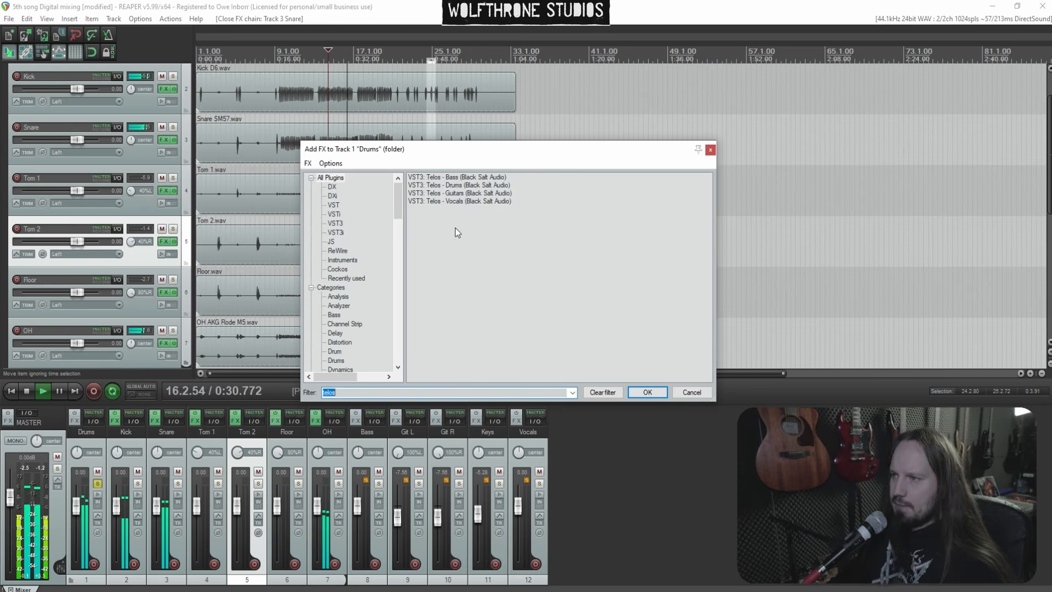
text(um)
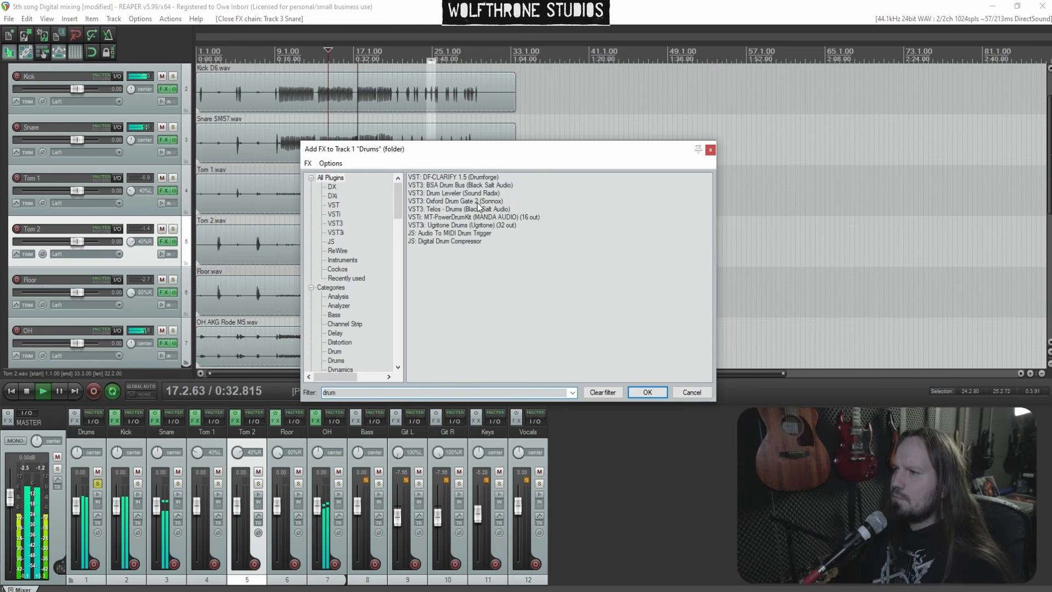
click(467, 186)
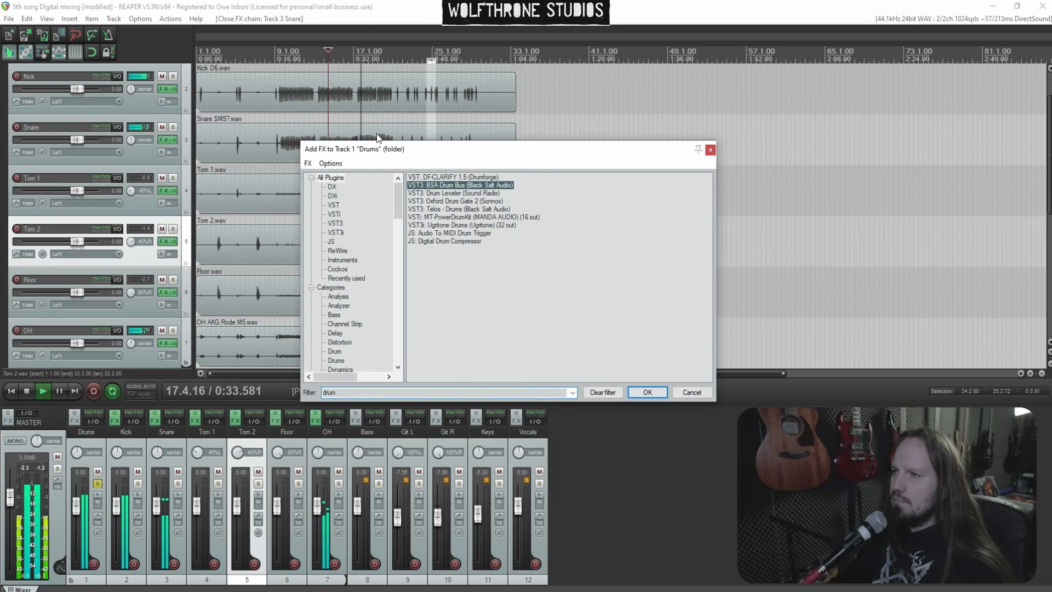
key(Return)
click(289, 128)
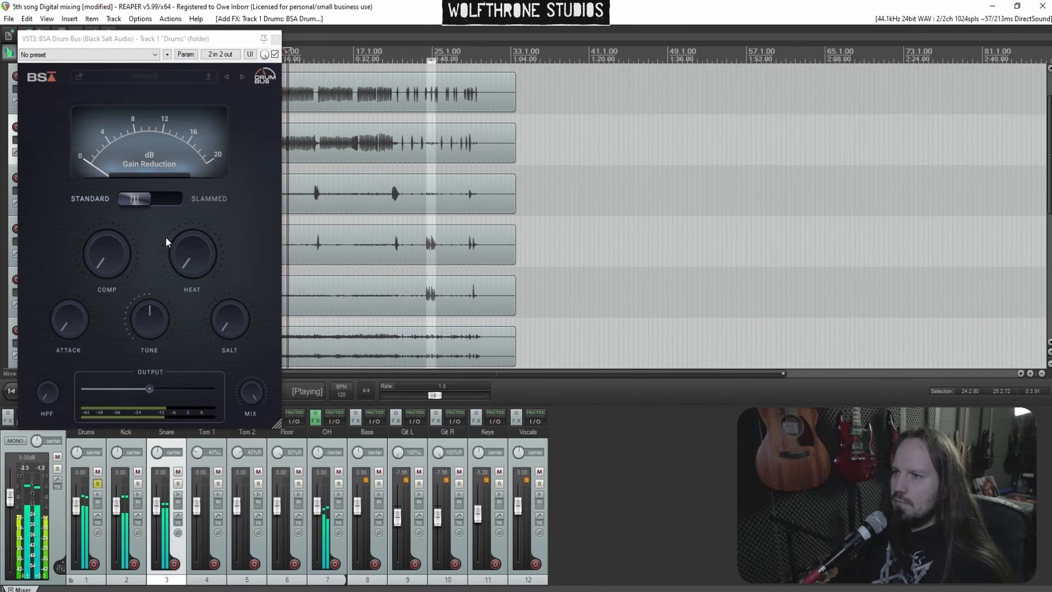
Set the Drum Bus HPF to about 54 Hz, comp to about 52% and attack to about 56%
drag(51, 392, 44, 369)
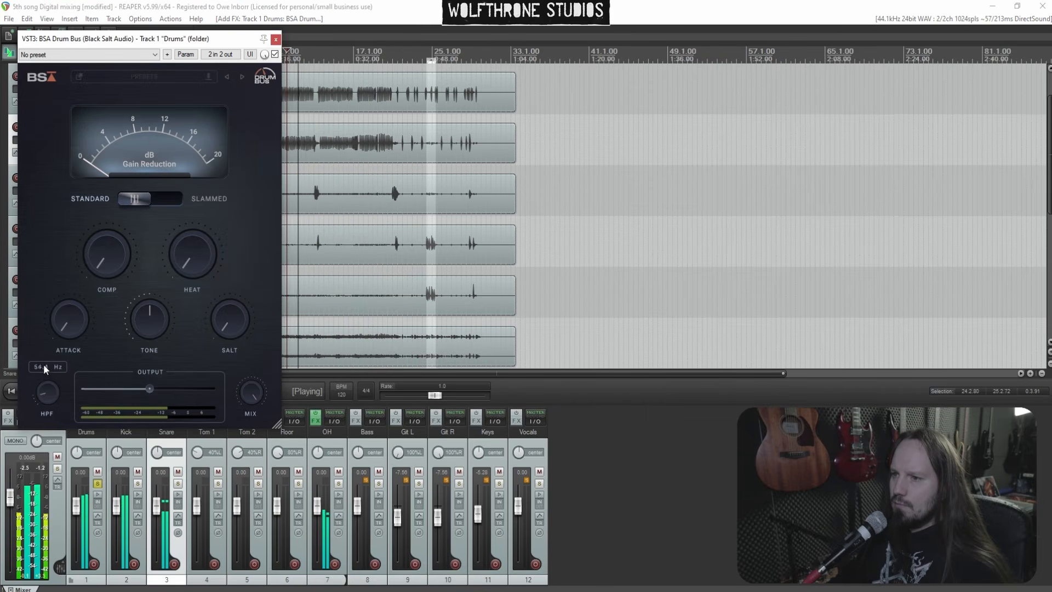
drag(96, 269, 105, 173)
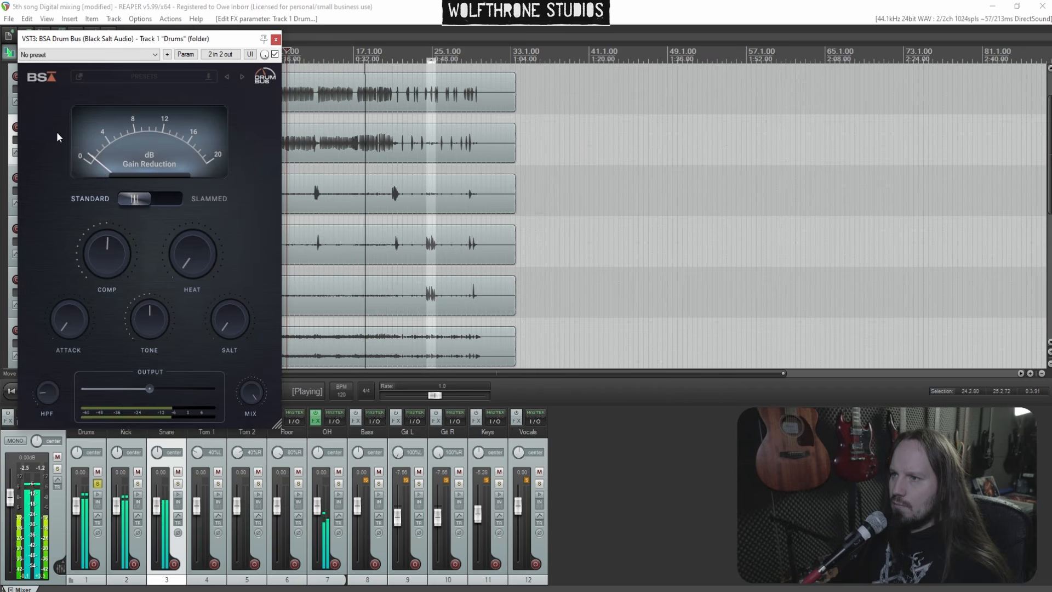
drag(112, 245, 113, 241)
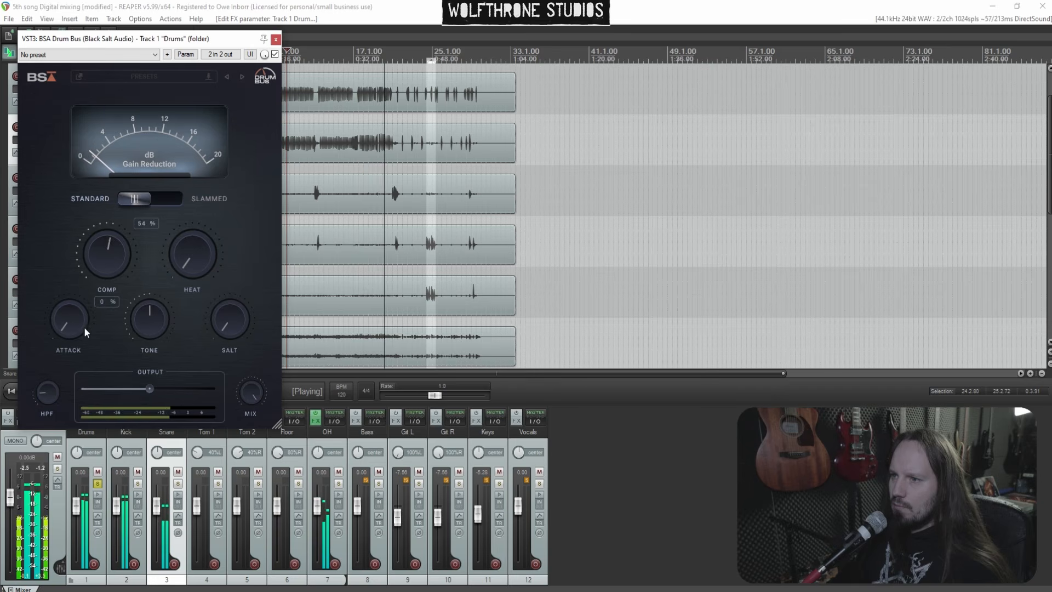
drag(71, 320, 57, 213)
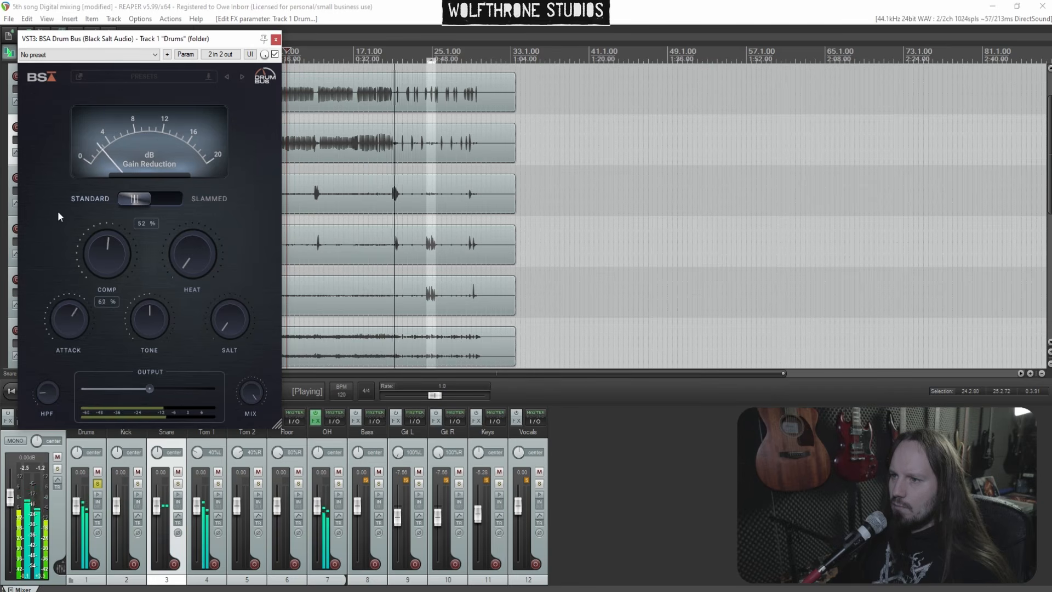
drag(63, 189, 74, 240)
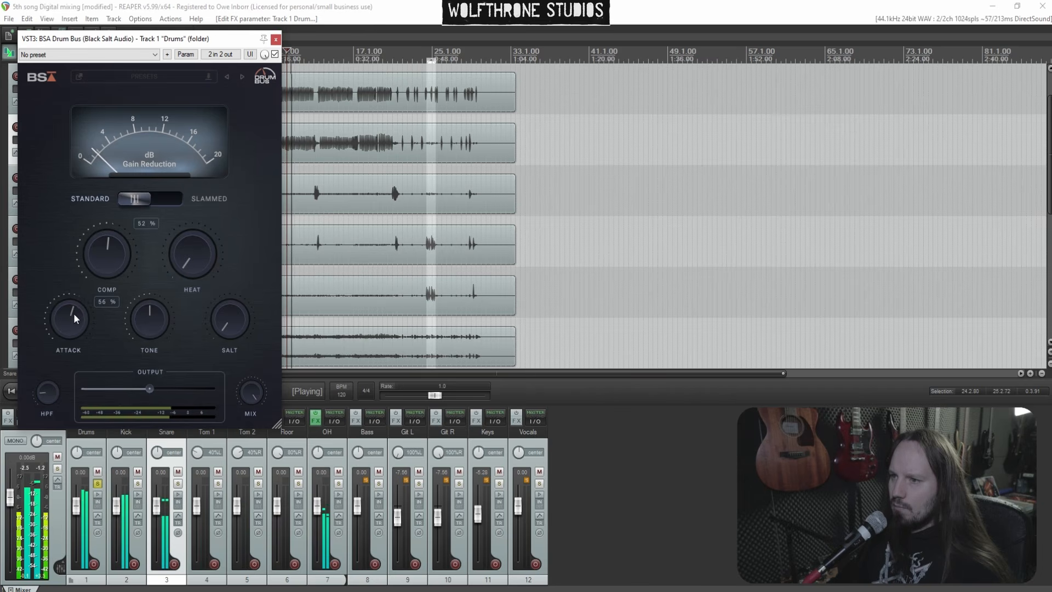
Adjust the Drum Bus heat, lower its output slightly and raise salt to about 71%
drag(199, 265, 189, 172)
drag(219, 311, 231, 248)
drag(149, 389, 140, 389)
drag(232, 318, 238, 247)
drag(241, 304, 244, 318)
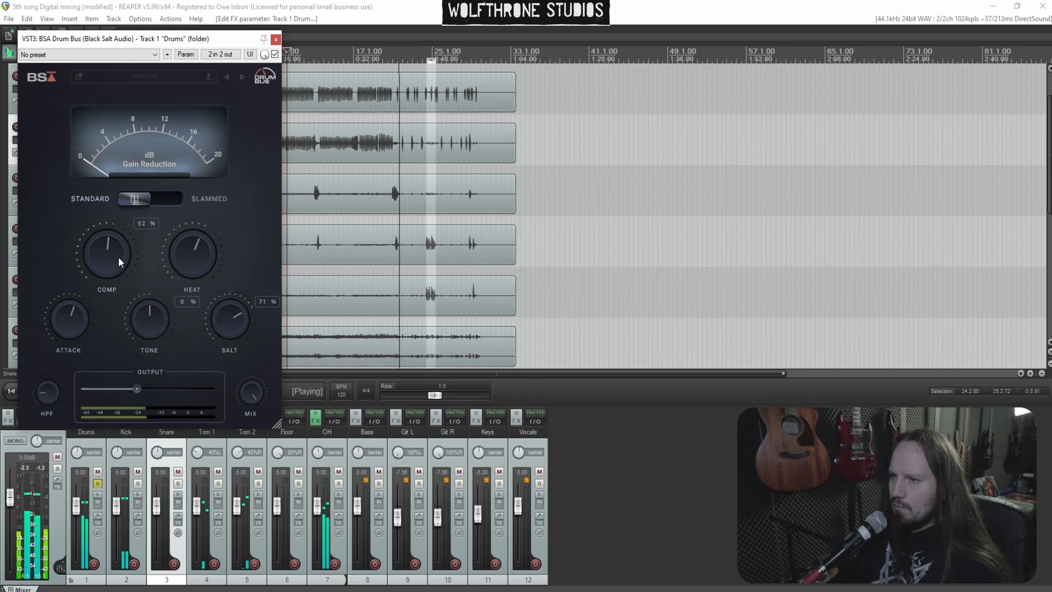
Set the Drum Bus comp to 50% and close the plugin window
drag(112, 252, 111, 255)
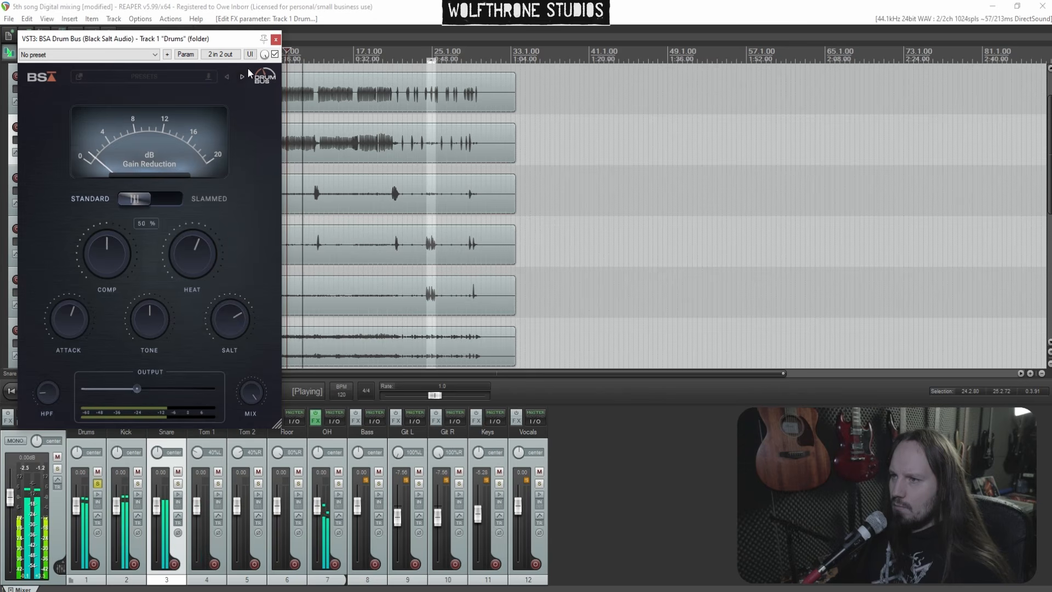
click(276, 39)
Stop playback, insert two new tracks after the OH track and start naming the first one
scroll(327, 179, up, 3)
scroll(453, 171, up, 2)
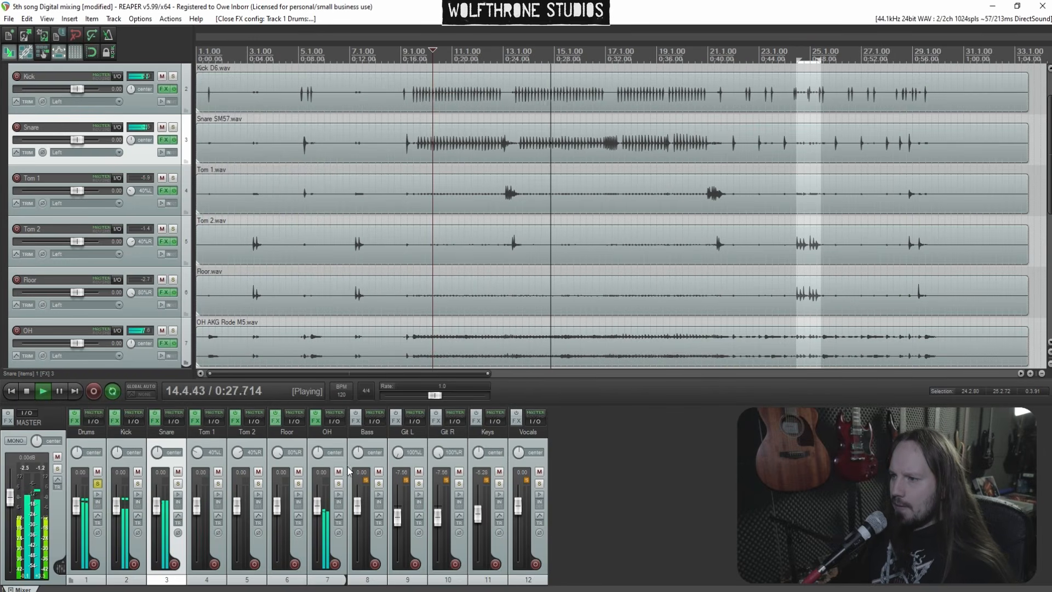
key(space)
click(330, 467)
key(ctrl+t)
key(ctrl+t)
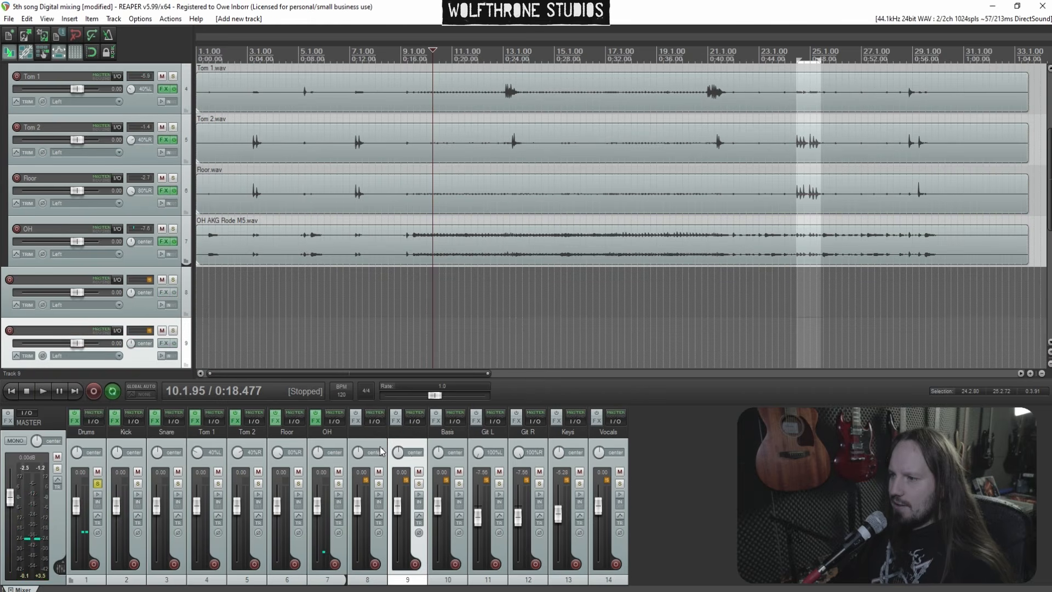
double_click(369, 433)
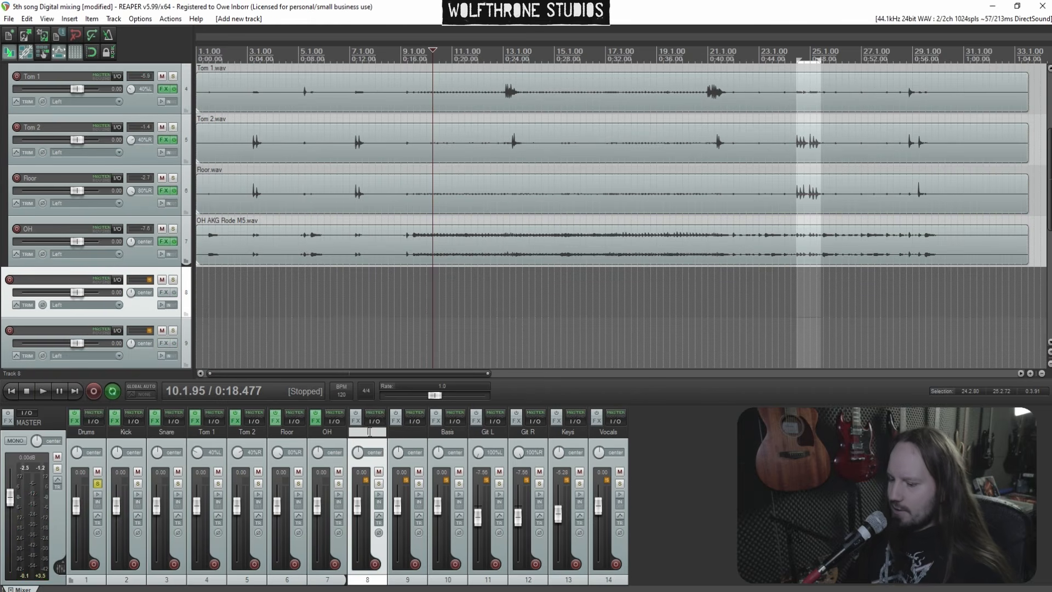
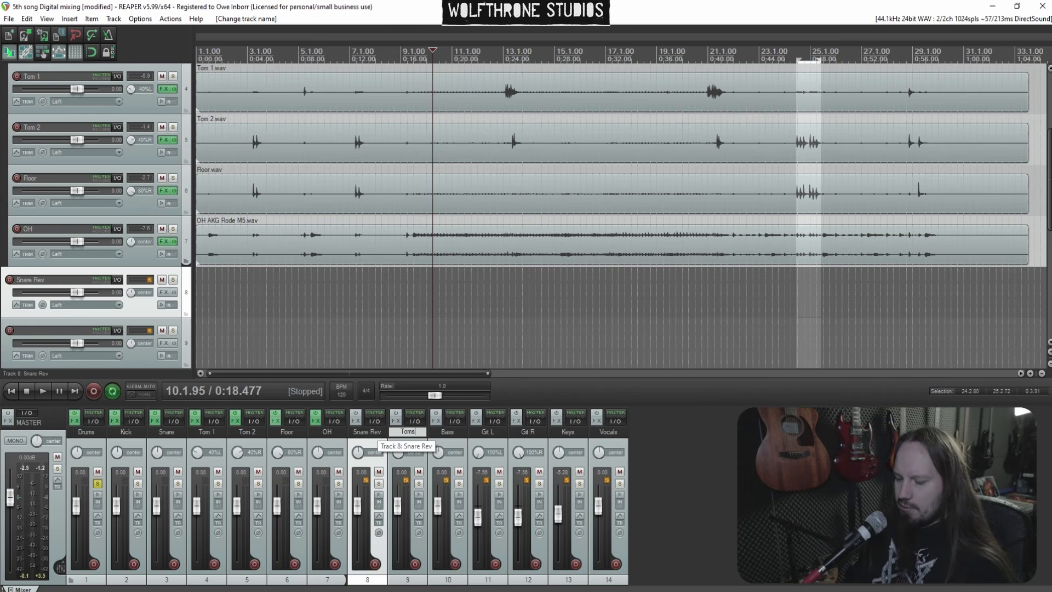
Insert a new track named Toms above Tom 1 and make it a folder containing Tom 1, Tom 2 and Floor
click(174, 467)
key(ctrl+t)
click(254, 467)
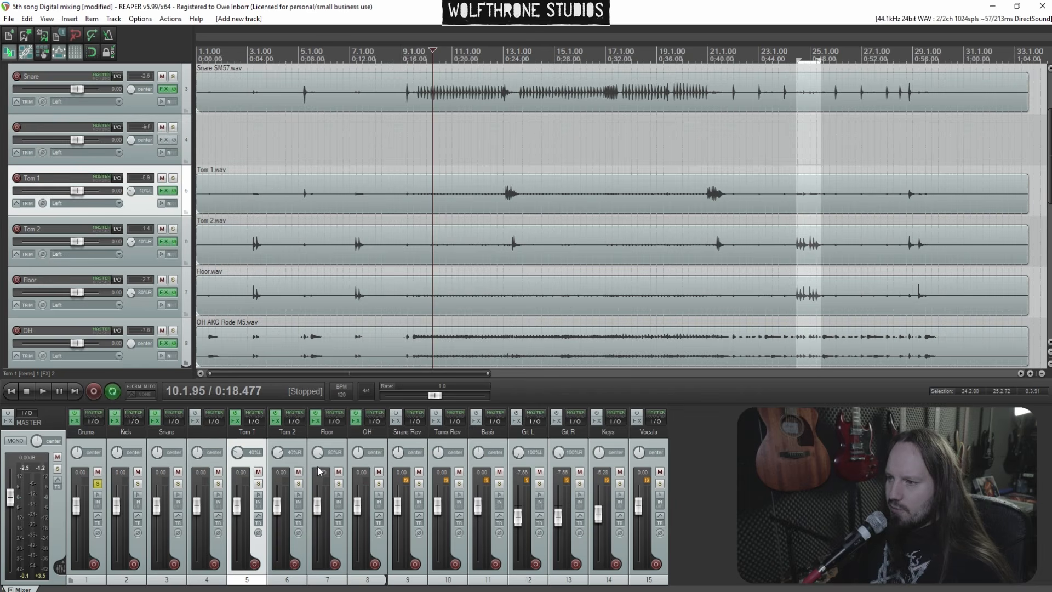
shift+click(322, 471)
drag(118, 161, 114, 143)
double_click(70, 127)
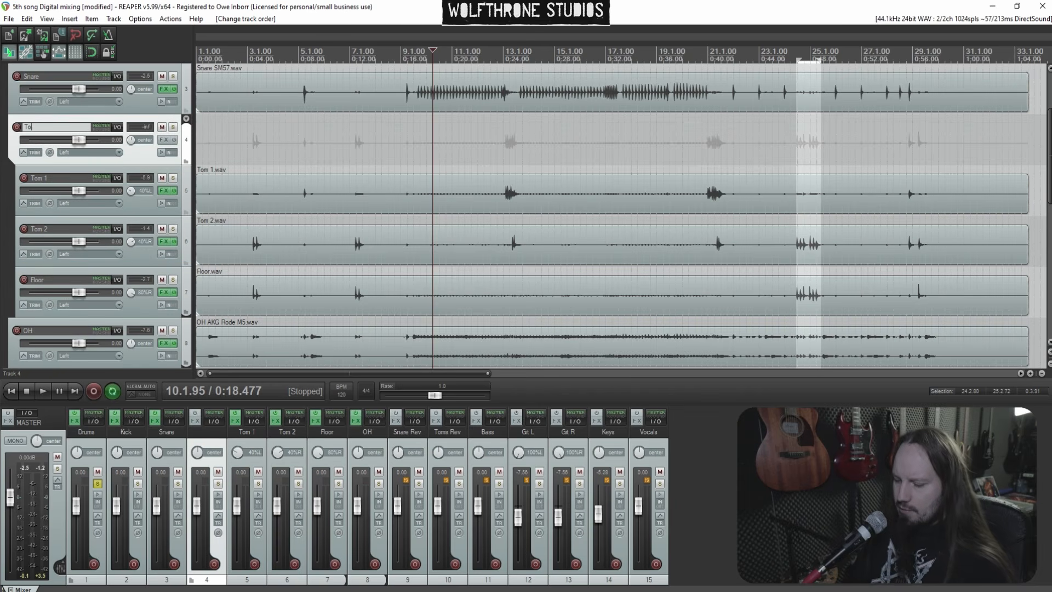
Solo the Toms folder and play from around bar 24
click(174, 127)
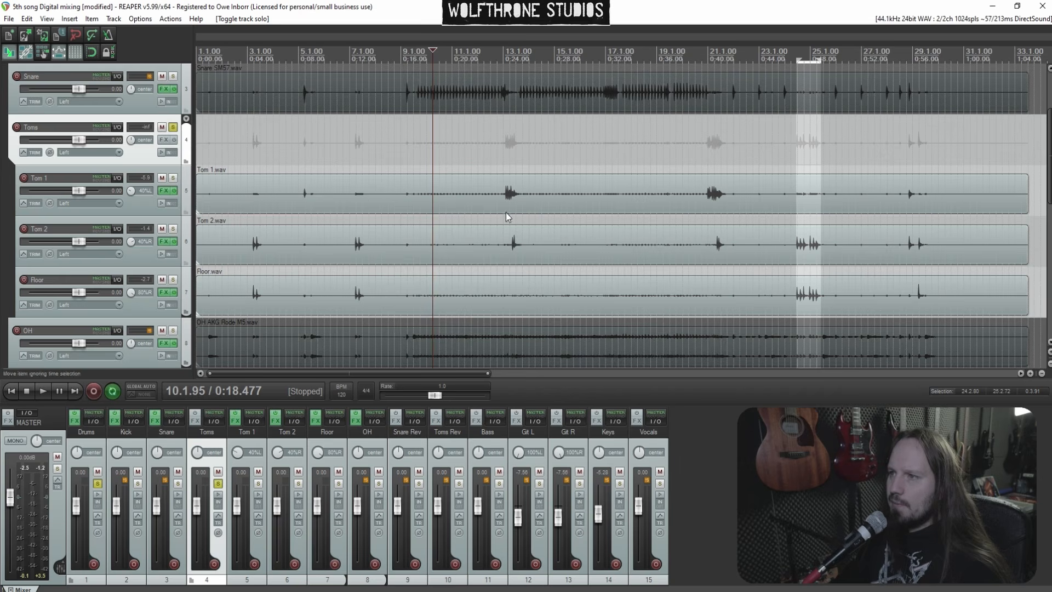
click(789, 158)
key(space)
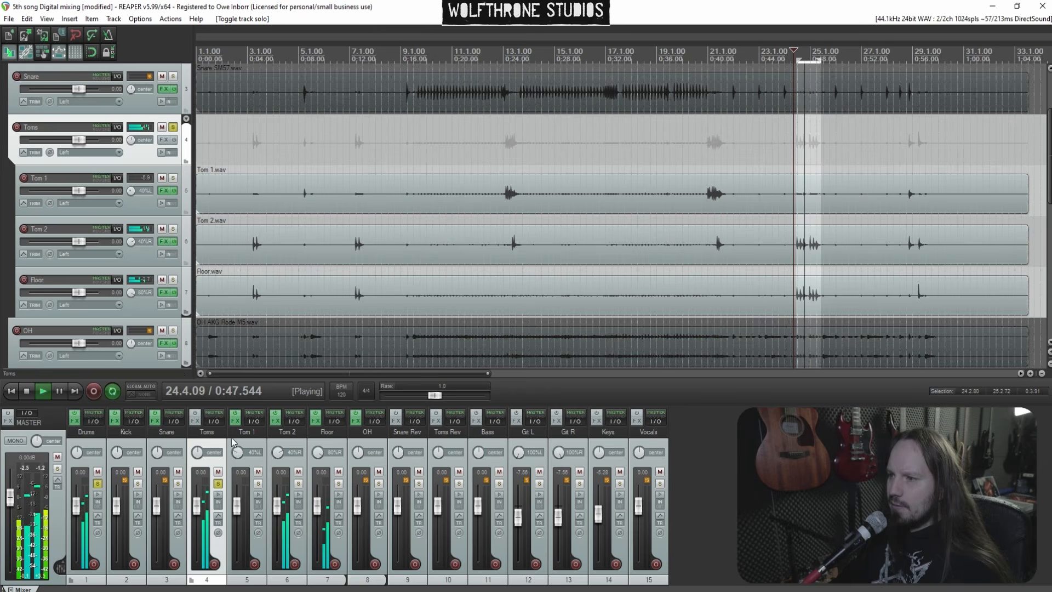
Add Low Control (Black Salt Audio) to the Toms folder and switch on Solo Low
click(195, 421)
text(low)
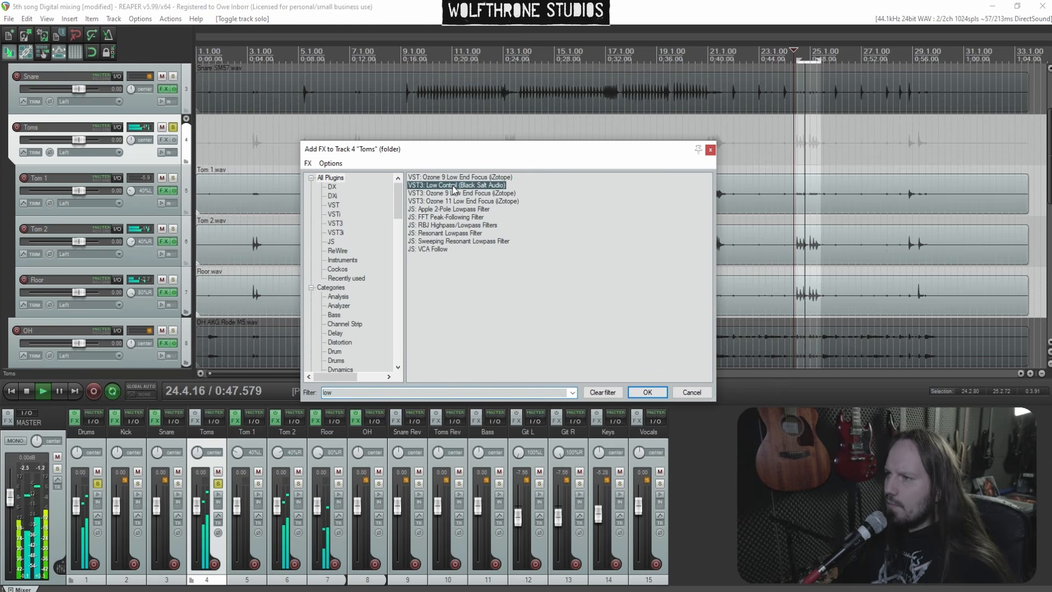
double_click(453, 186)
click(226, 376)
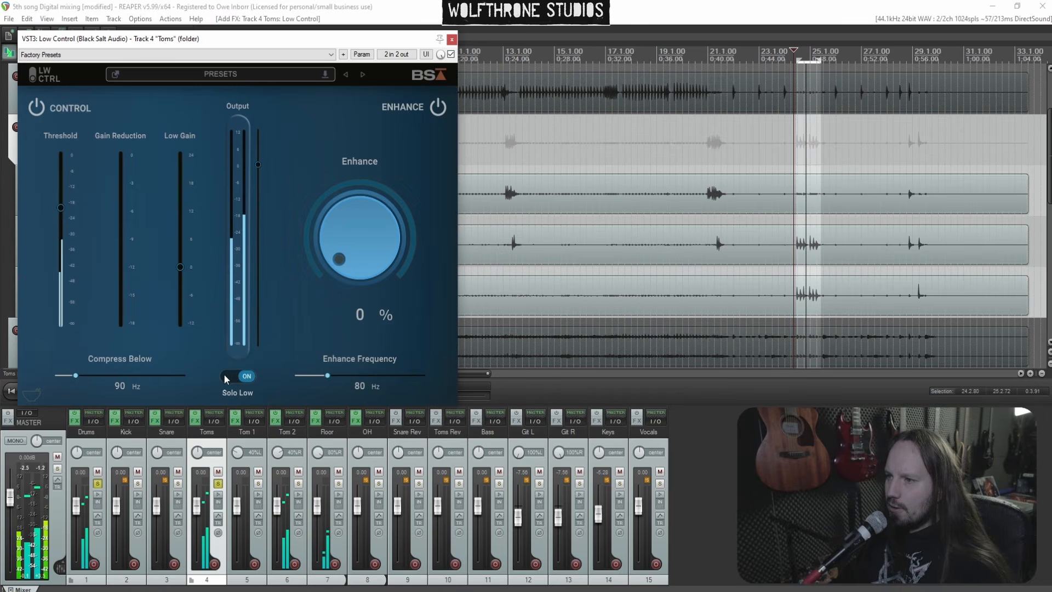
Set Compress Below to 183 Hz and the threshold to about -26.4 dB
drag(78, 375, 140, 377)
drag(61, 208, 61, 224)
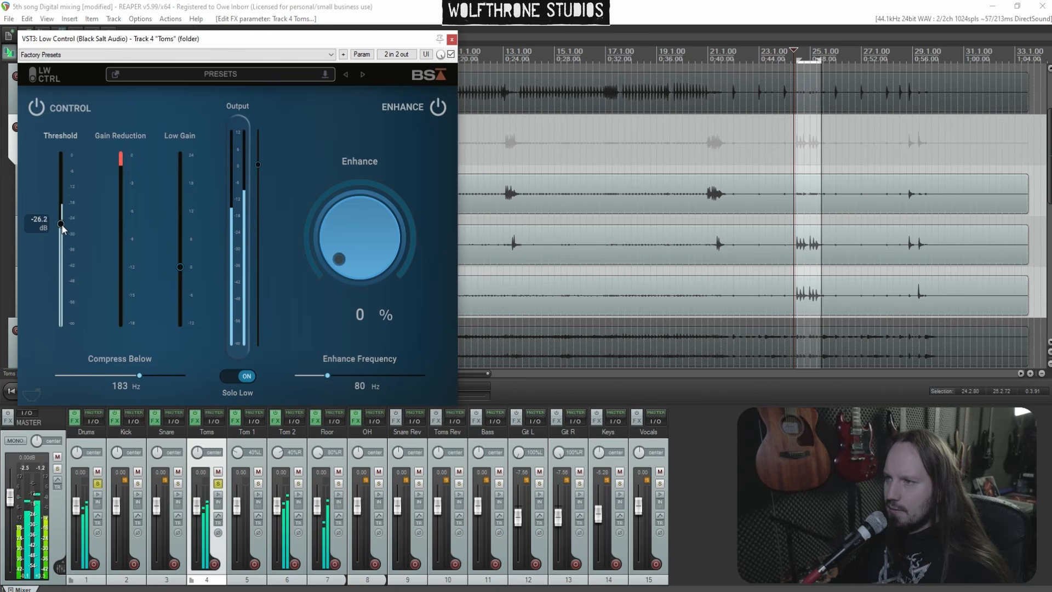
click(505, 154)
Turn Solo Low off, raise the Low Gain slightly and close the Low Control window
click(244, 375)
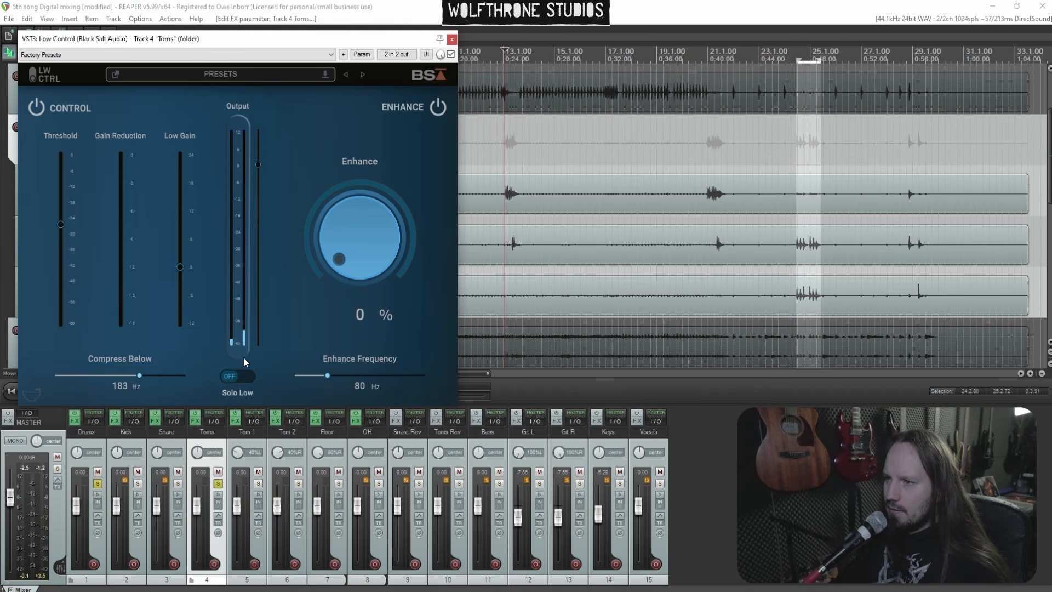
drag(181, 269, 182, 246)
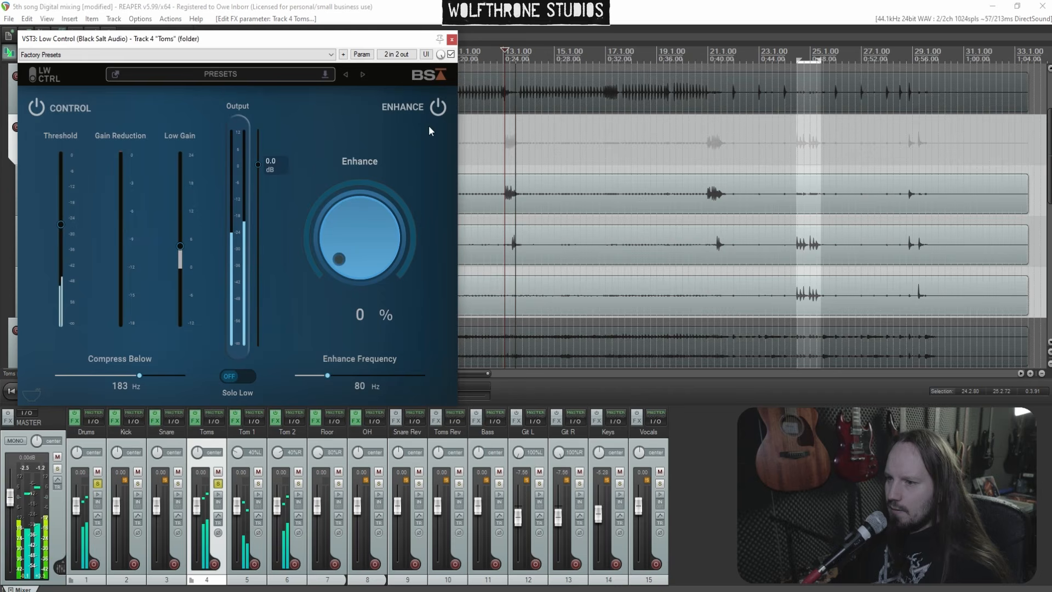
click(452, 38)
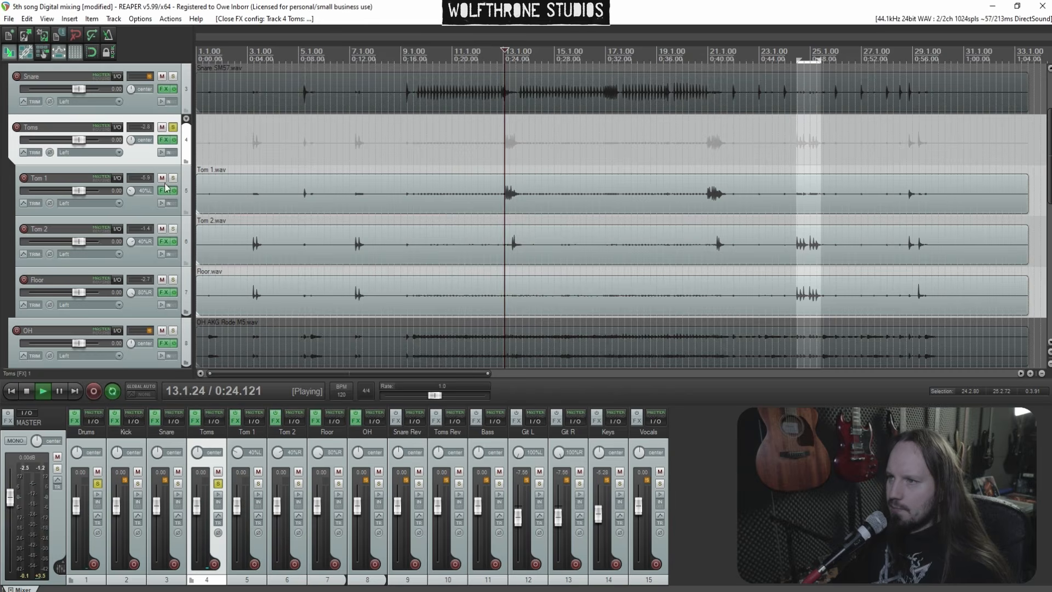
Unsolo the Toms folder and restart playback
click(173, 128)
key(space)
key(space)
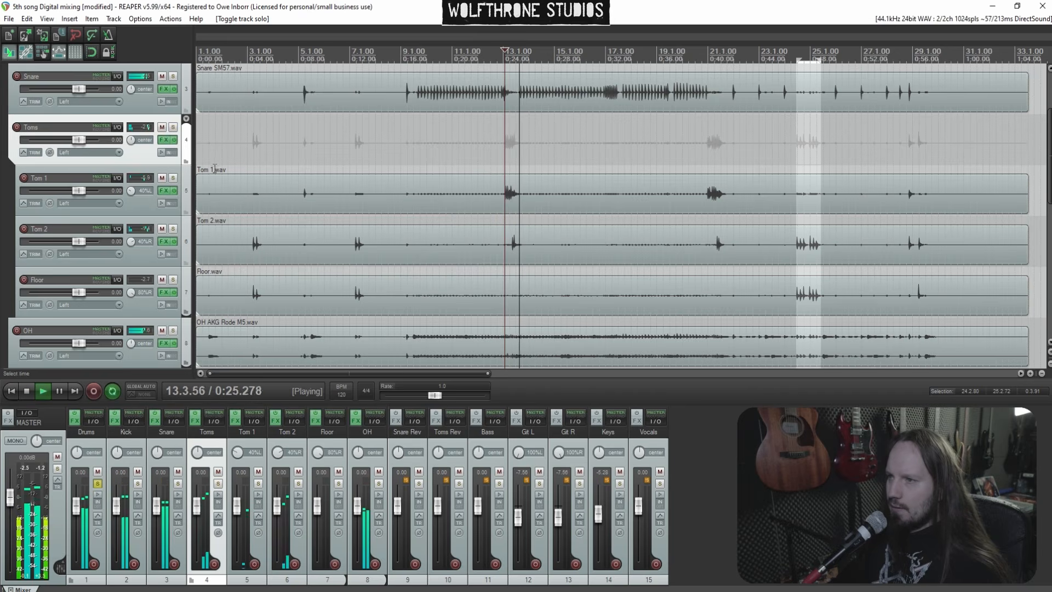
Add ReaEQ to the OH track's FX chain after Telos
click(355, 421)
right_click(66, 129)
click(126, 137)
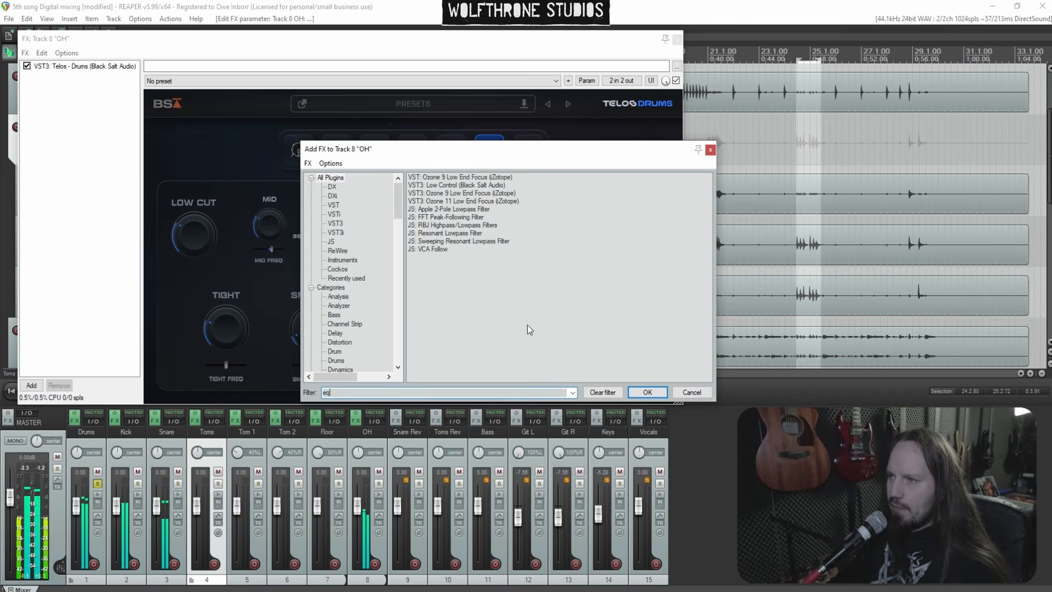
double_click(447, 250)
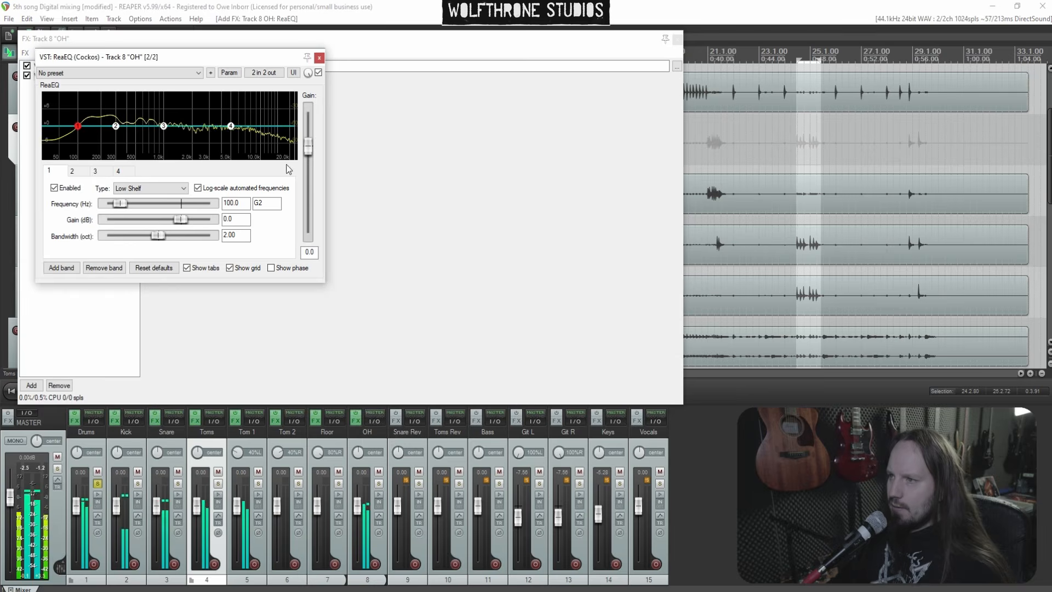
Shape the OH ReaEQ with slight mid cuts and a 0.60-octave band at 301.3 Hz, -0.8 dB, then close it
mouse_move(164, 127)
mouse_down()
mouse_move(183, 105)
mouse_move(179, 137)
mouse_up()
mouse_move(116, 126)
mouse_down()
mouse_move(143, 104)
mouse_move(145, 134)
mouse_move(106, 111)
mouse_move(118, 87)
mouse_move(118, 134)
mouse_up()
double_click(106, 115)
scroll(107, 103, down, 4)
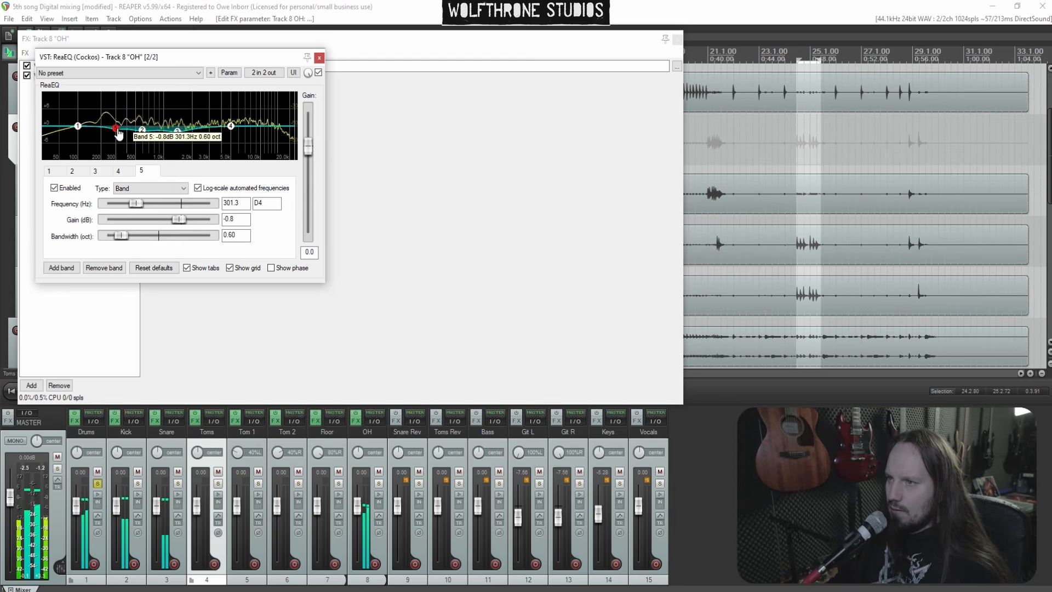
click(319, 60)
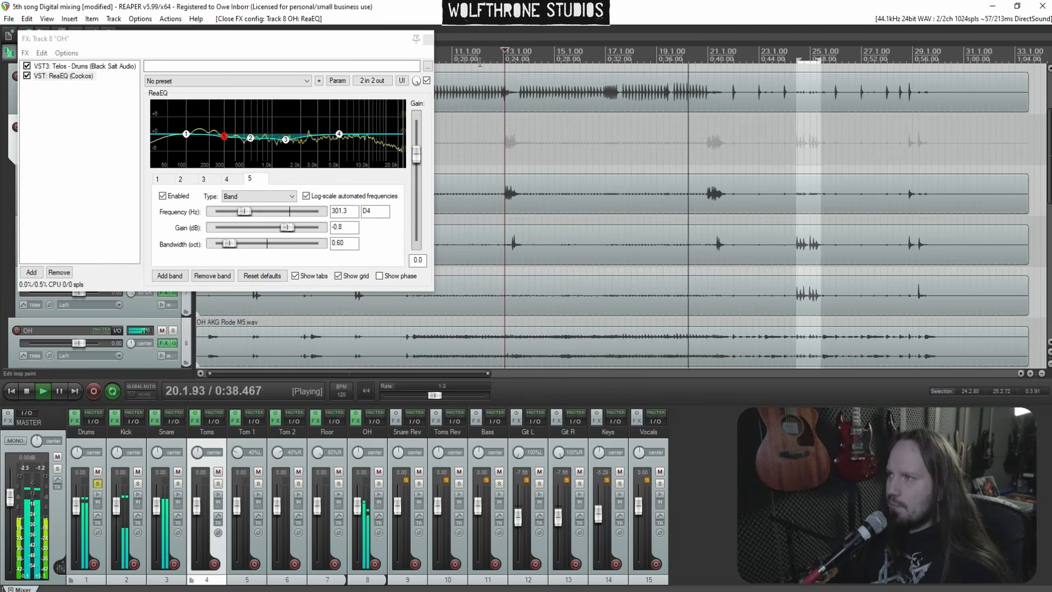
click(429, 40)
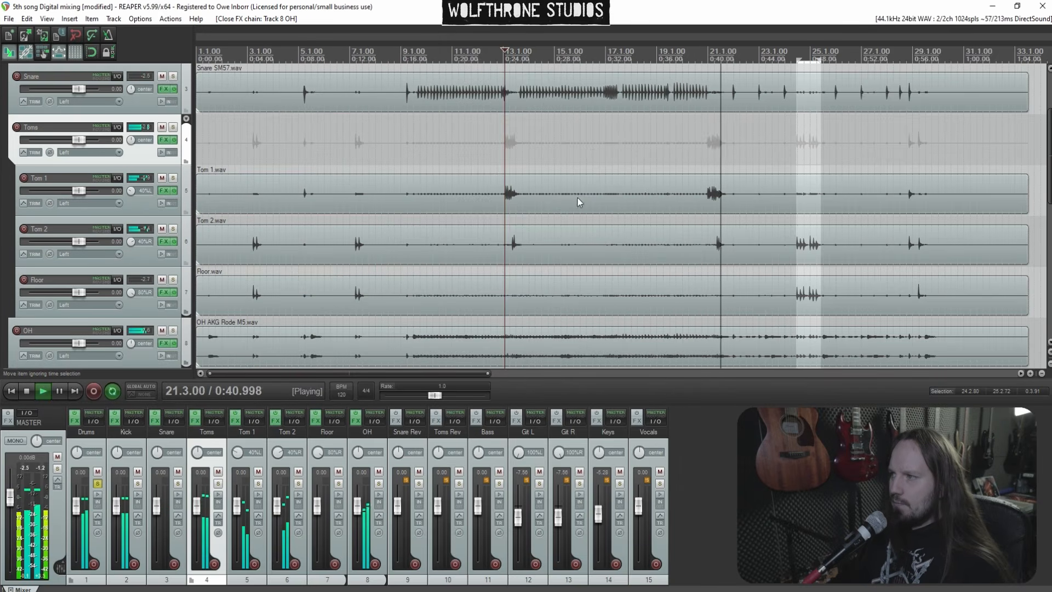
Stop playback and add a receive from the Snare track to the Snare Rev track
click(442, 153)
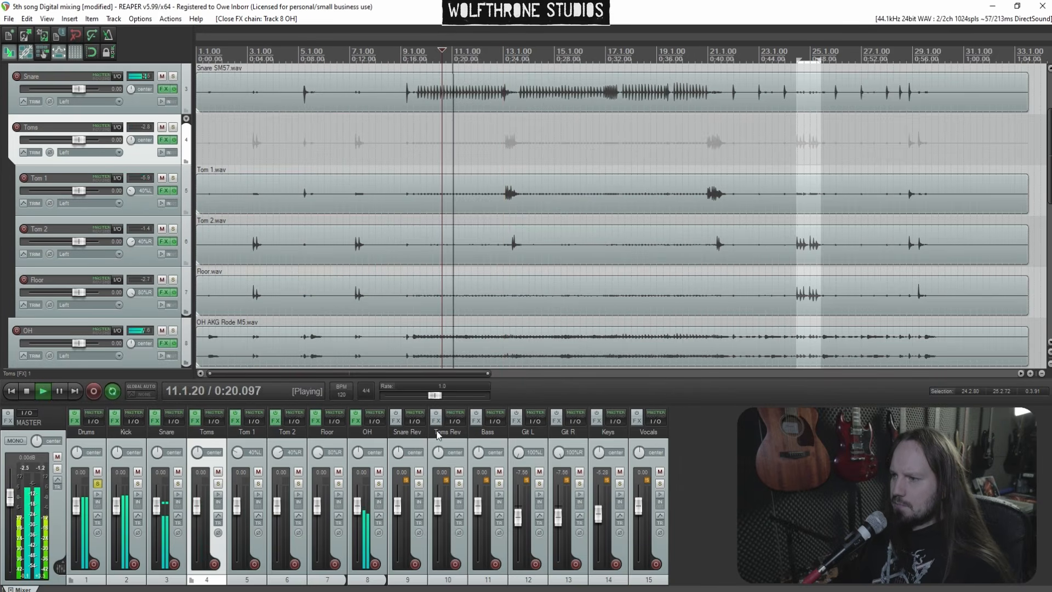
key(space)
click(415, 421)
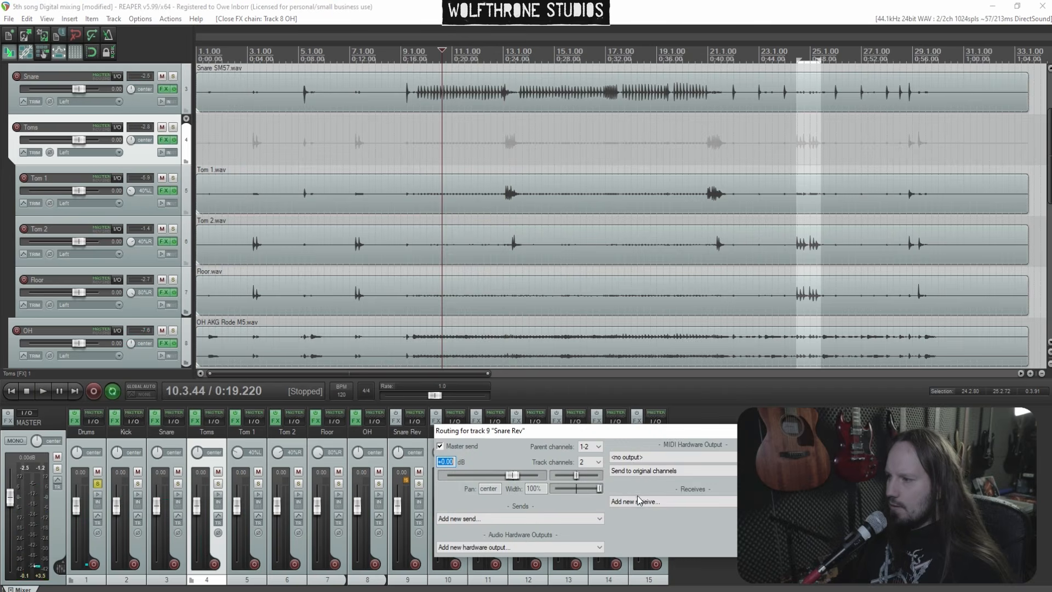
click(650, 502)
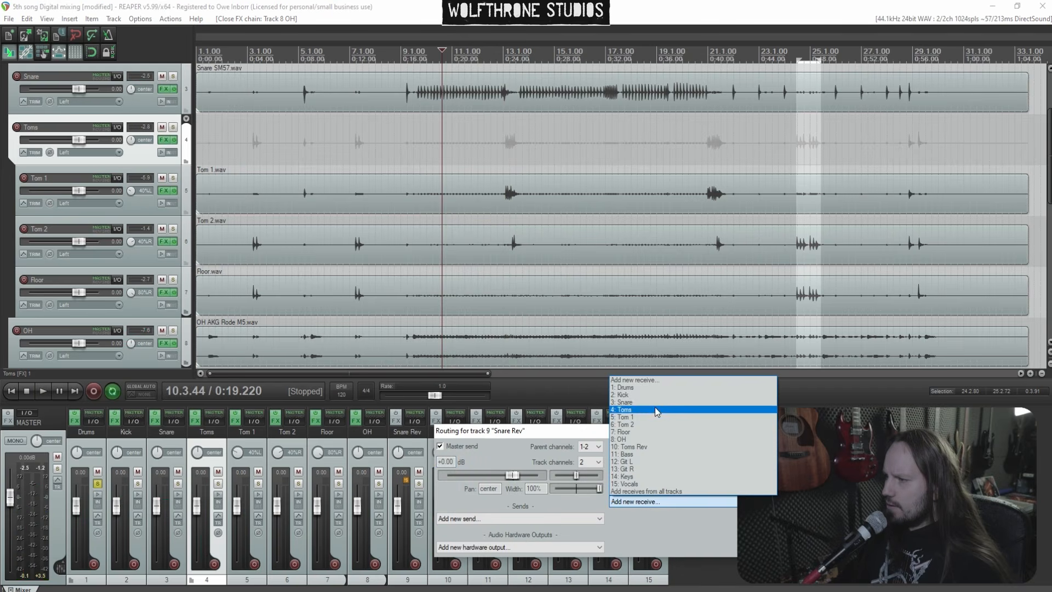
click(655, 402)
drag(682, 435, 541, 402)
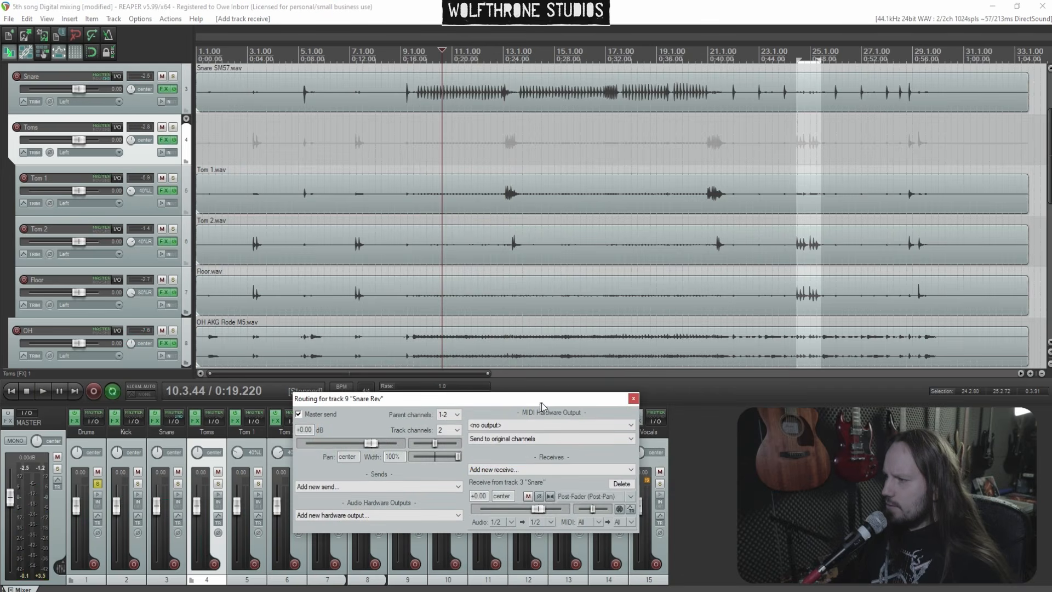
click(633, 399)
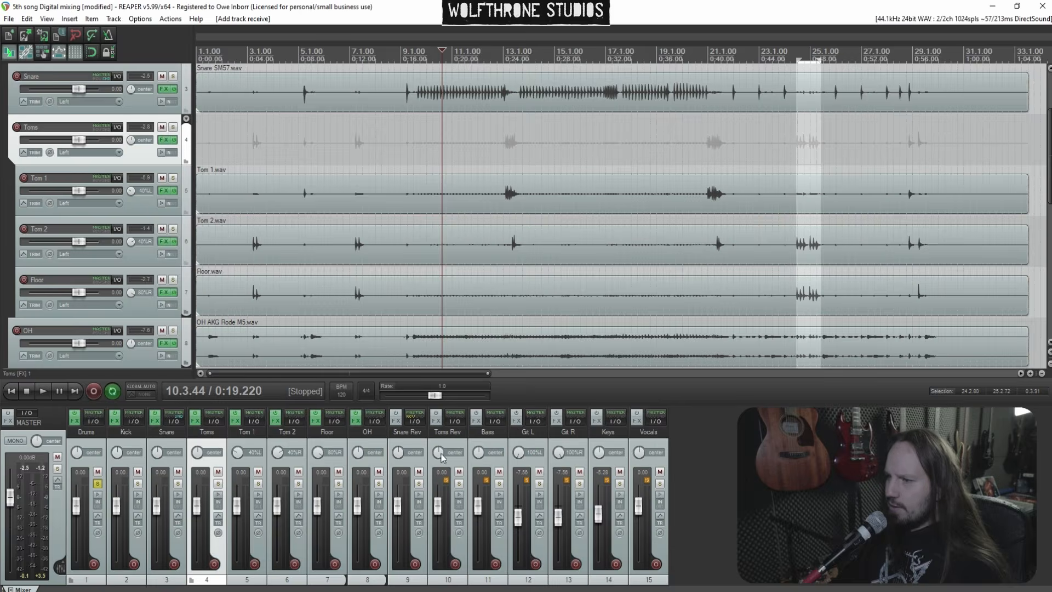
Add ReaEQ to the Snare Rev track
click(397, 420)
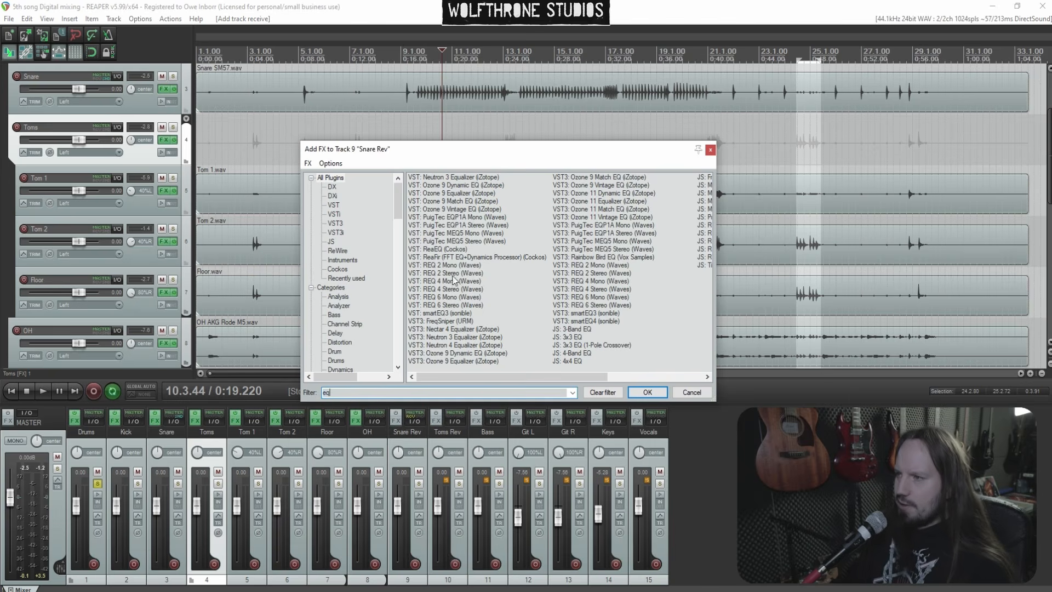
double_click(432, 249)
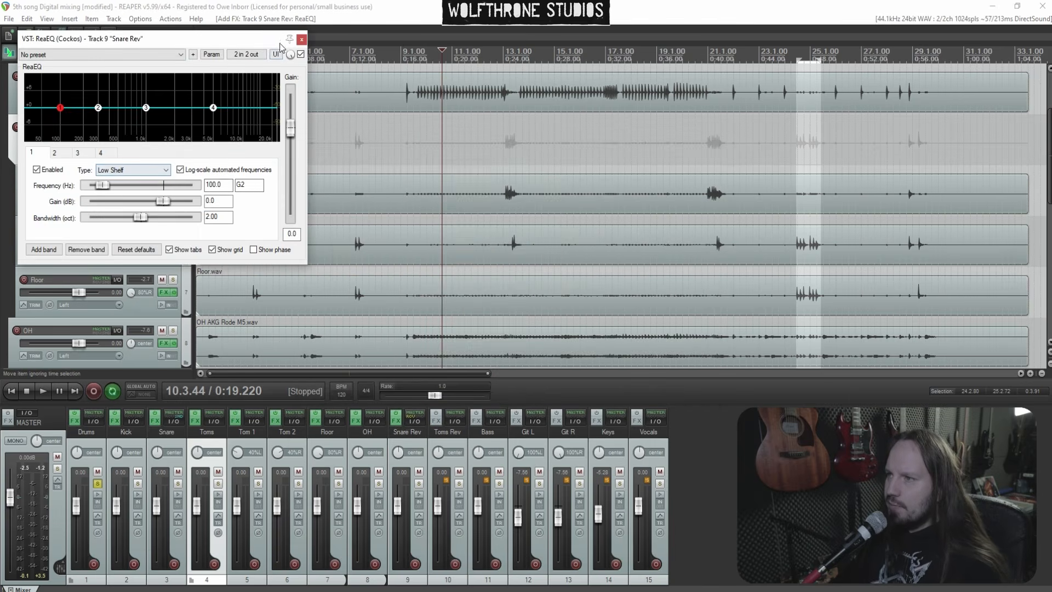
click(299, 39)
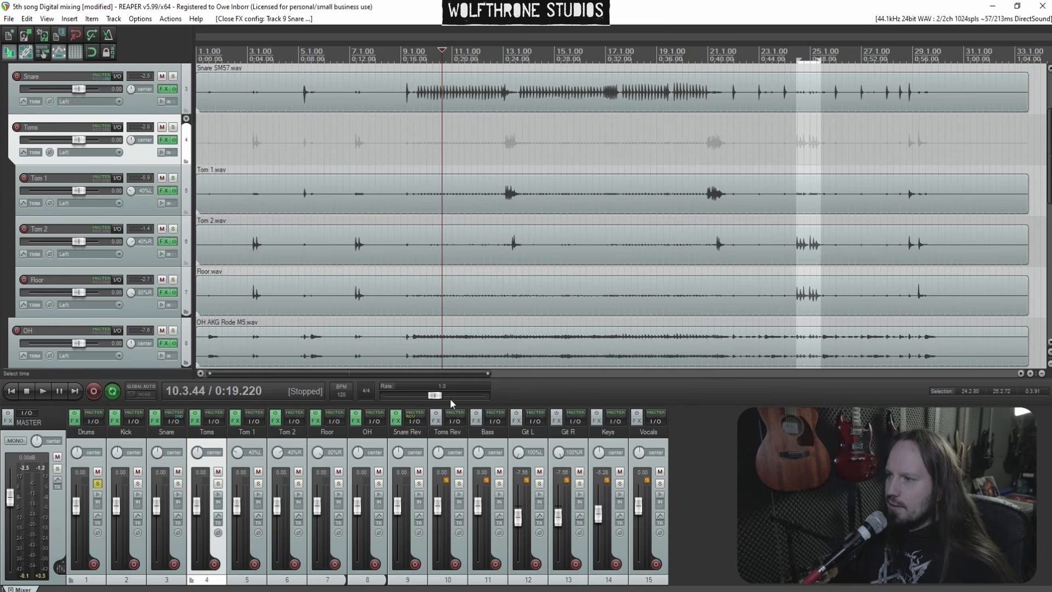
Add MBDBVerb (Metric Halo) to the Snare Rev chain after ReaEQ
click(396, 422)
right_click(68, 121)
click(122, 127)
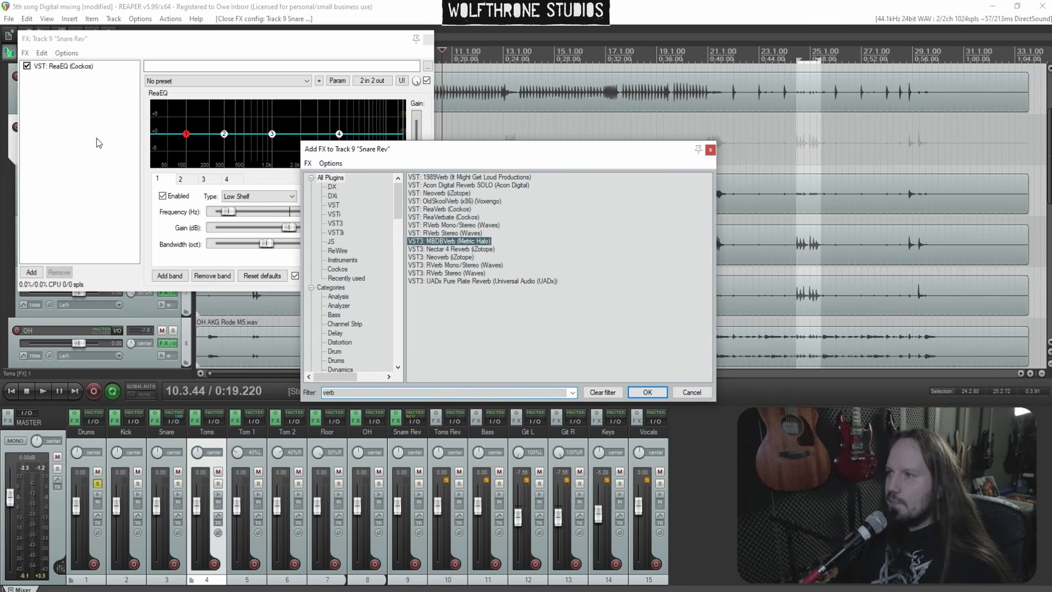
key(Return)
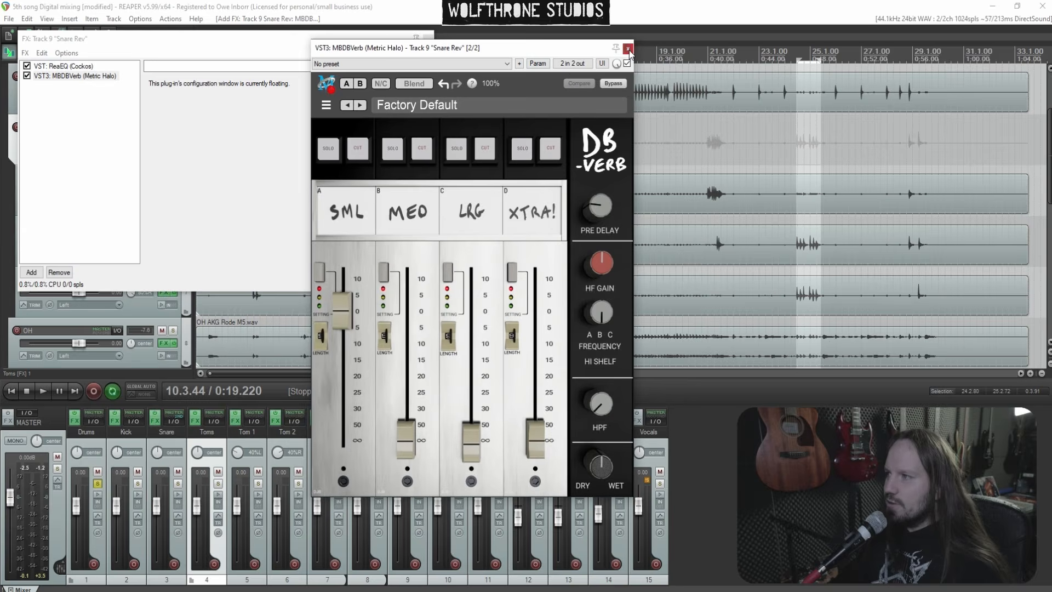
click(628, 49)
Add CLA-76 Stereo (Waves) to the Snare Rev chain
right_click(48, 115)
click(97, 121)
text(76)
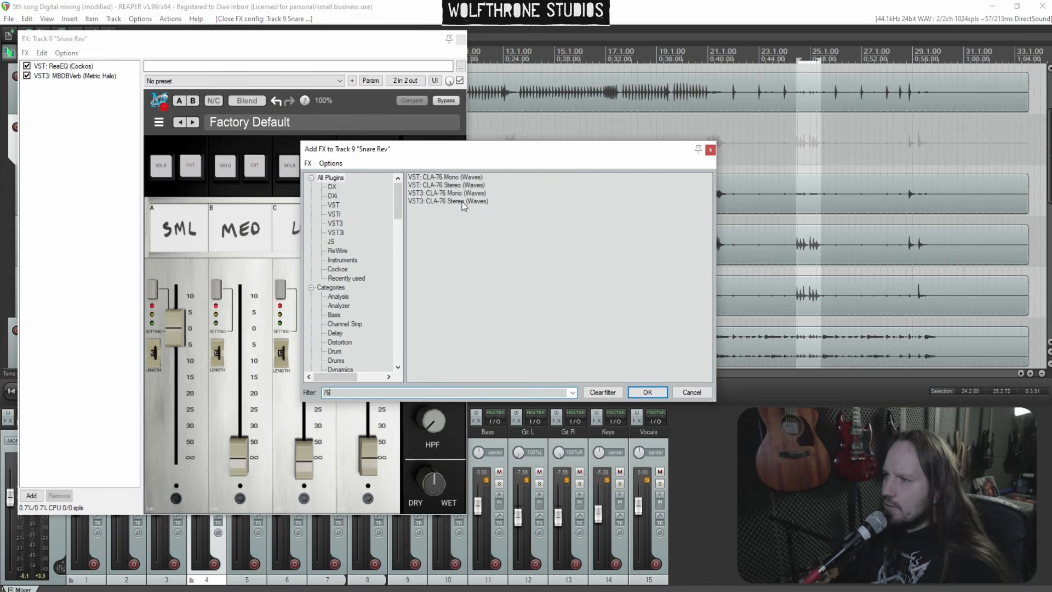
key(Return)
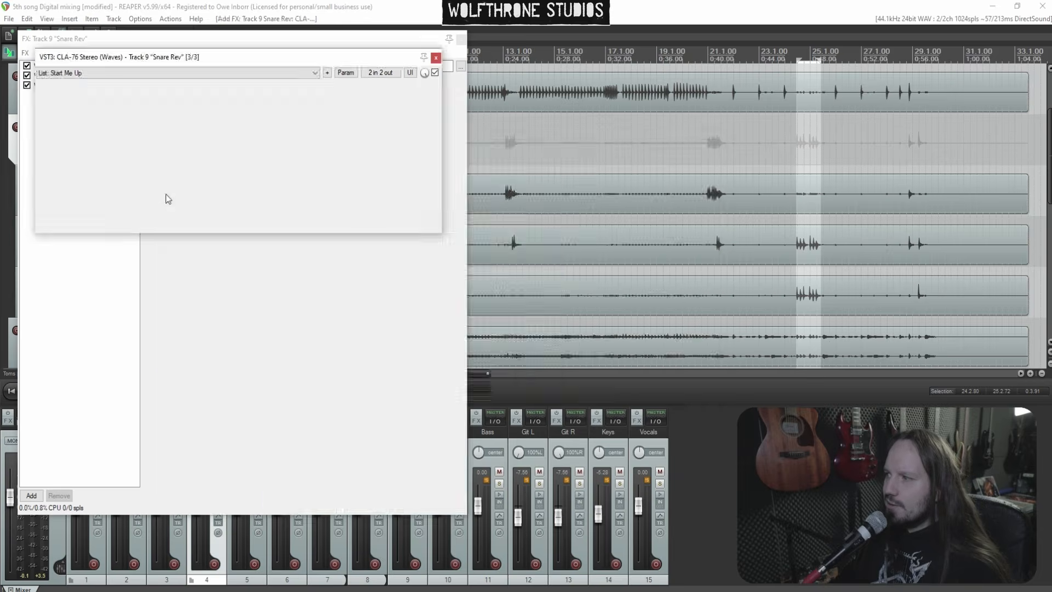
click(436, 58)
Add a second ReaEQ at the end of the Snare Rev chain
right_click(64, 123)
click(82, 125)
text(eq)
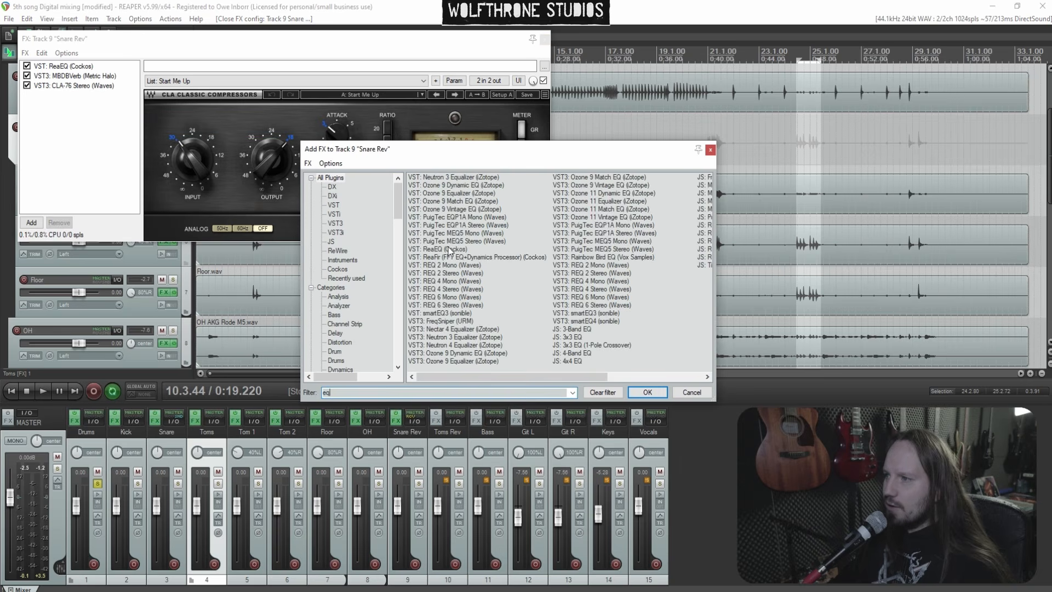
double_click(449, 250)
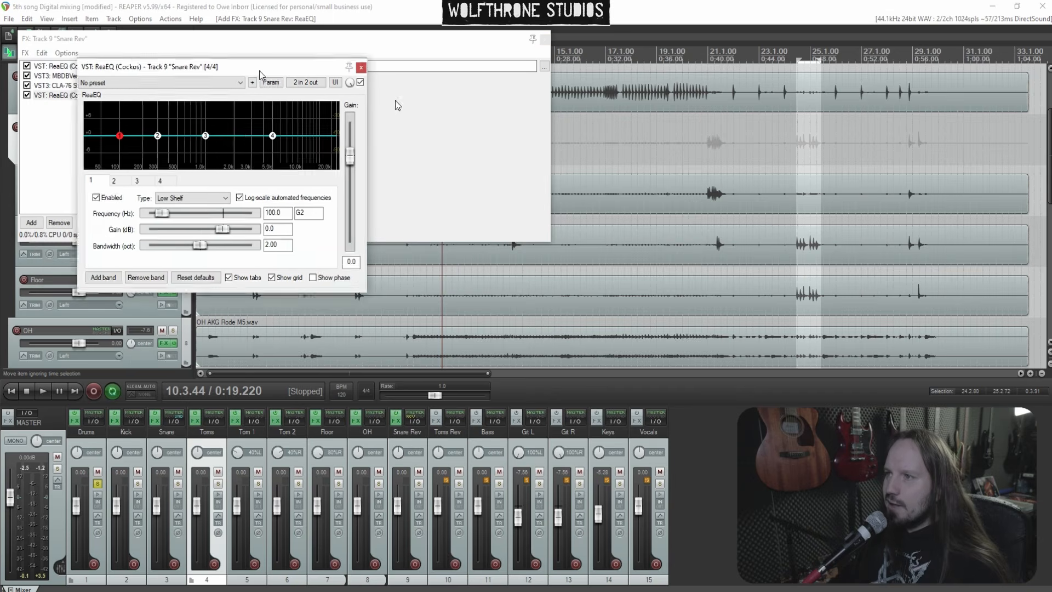
click(505, 99)
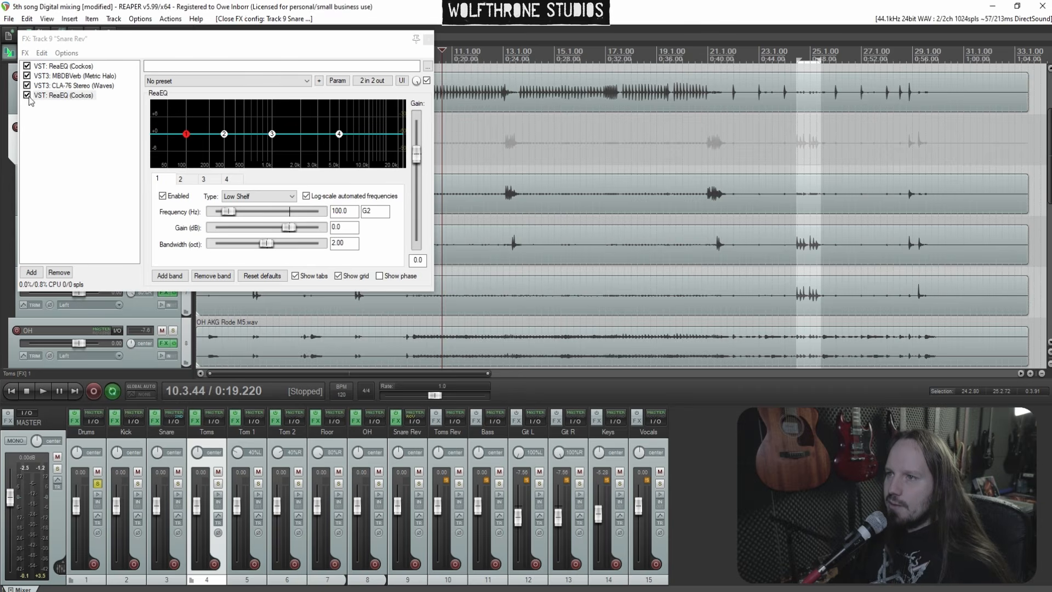
Bypass the CLA-76 and the second ReaEQ on Snare Rev and start playback
click(27, 95)
key(space)
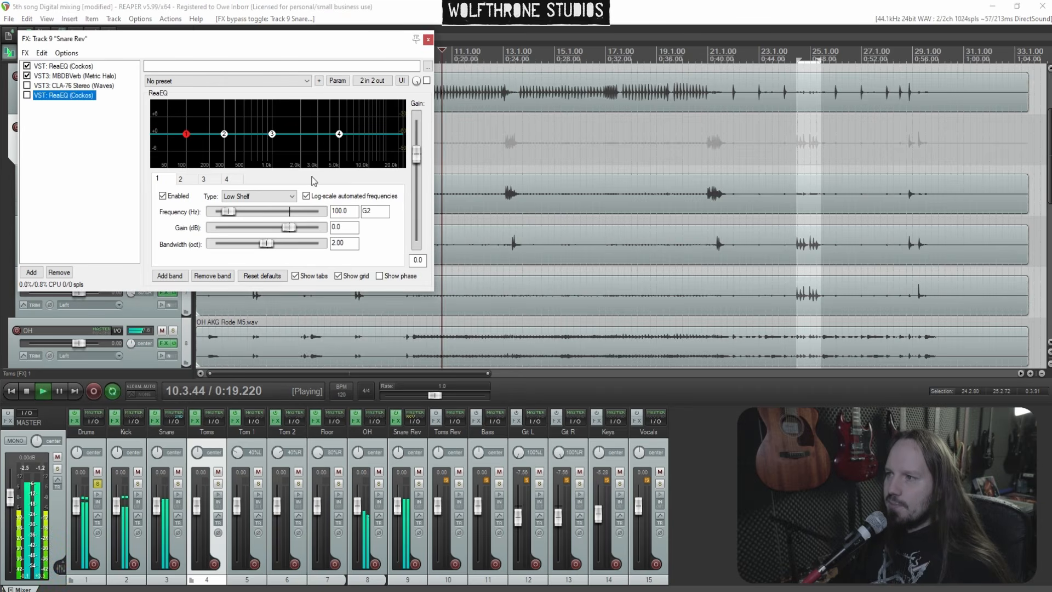
Open MBDBVerb on Snare Rev, raise the MED and LRG room faders, and nudge the pre-delay
click(75, 75)
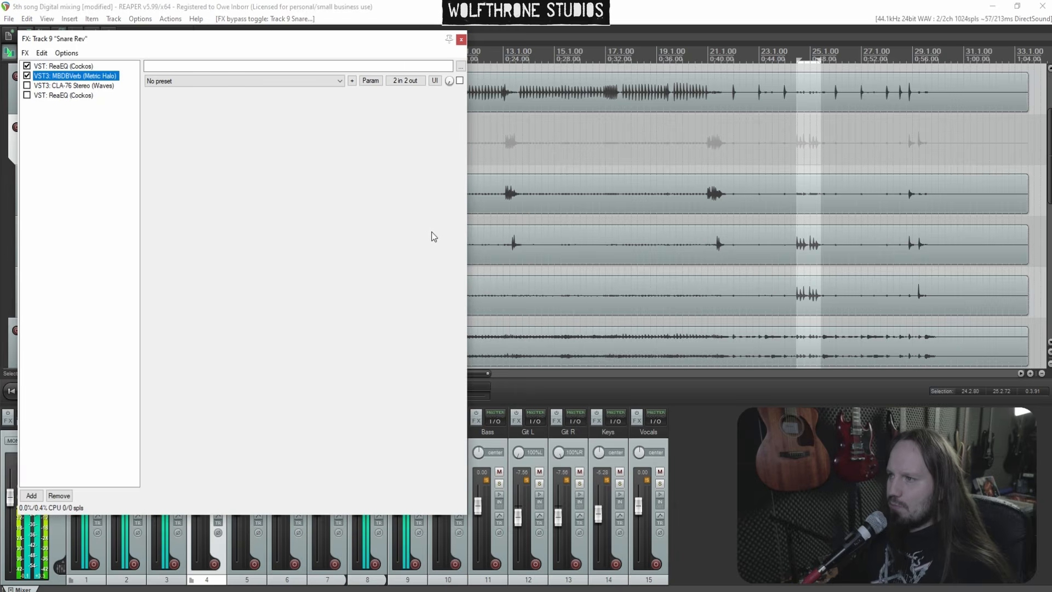
click(722, 152)
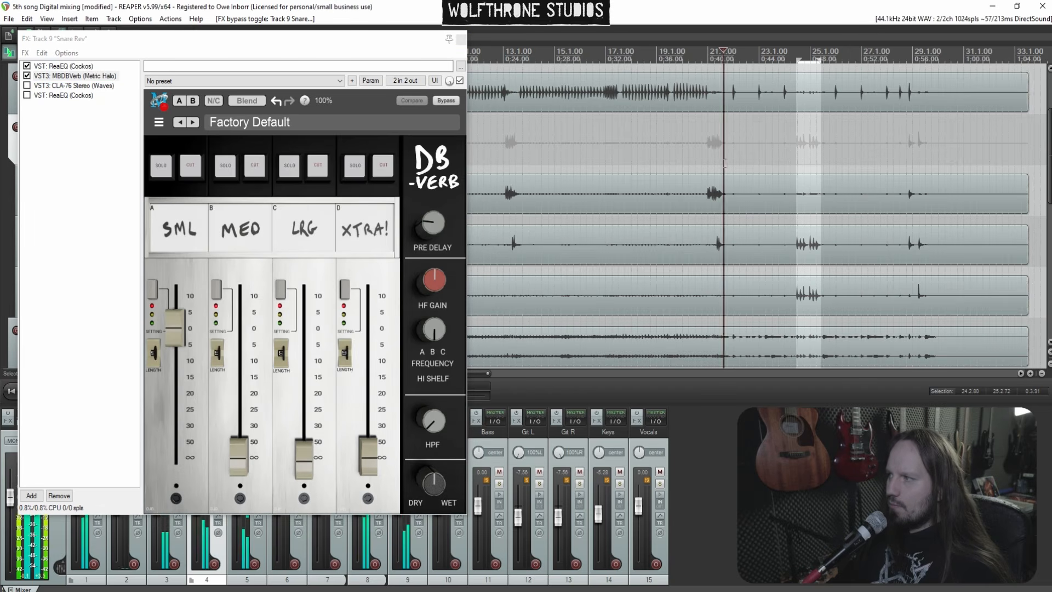
click(153, 291)
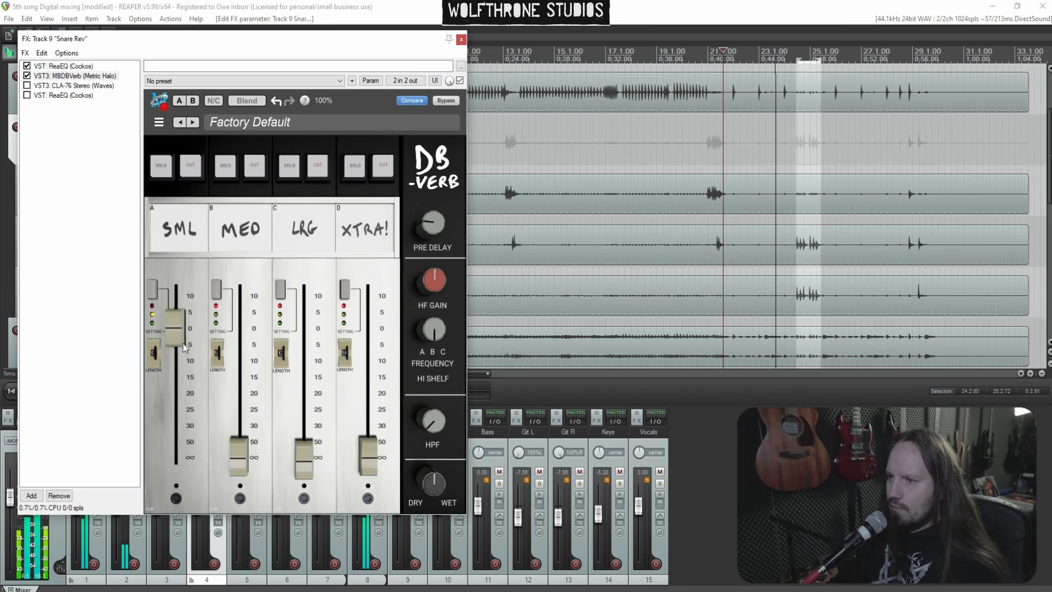
drag(245, 457, 243, 364)
drag(304, 458, 309, 397)
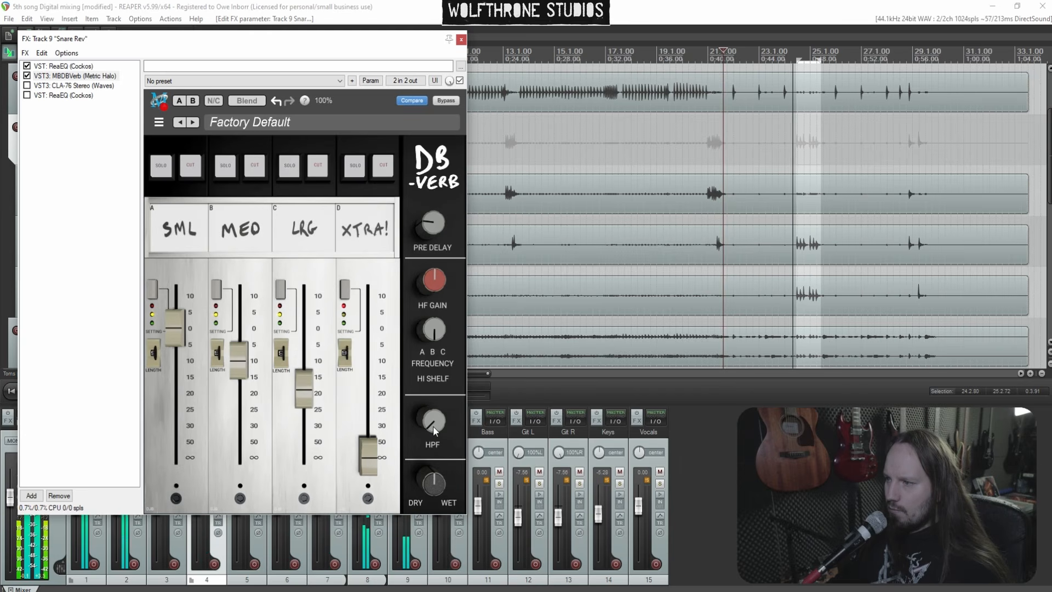
mouse_move(432, 224)
mouse_down()
mouse_move(435, 237)
mouse_move(435, 226)
mouse_up()
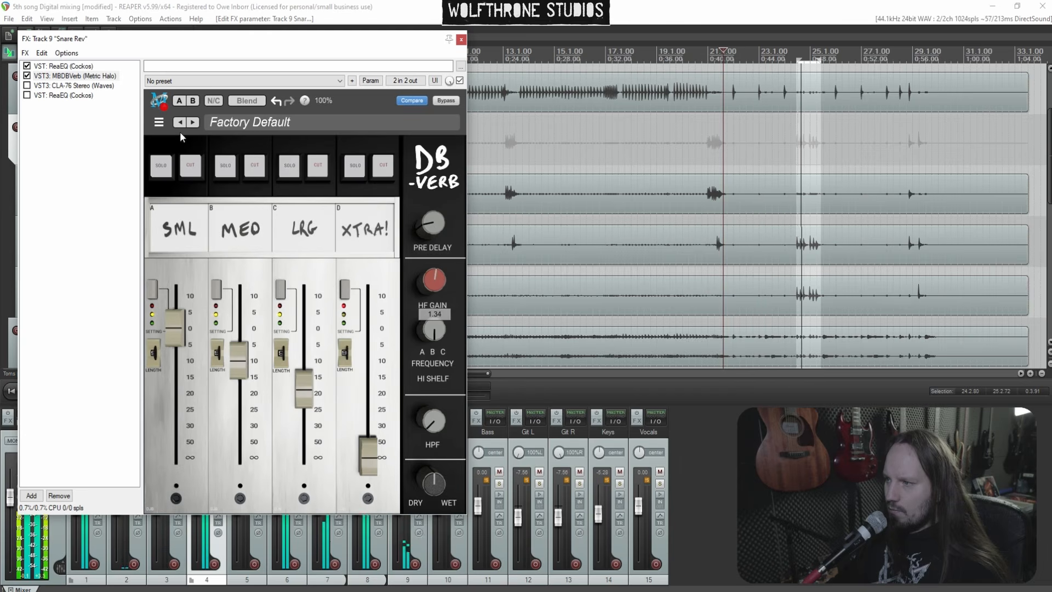
Shape the first ReaEQ on Snare Rev with a mid boost and a 5000 Hz high shelf at 1.2 dB
click(62, 65)
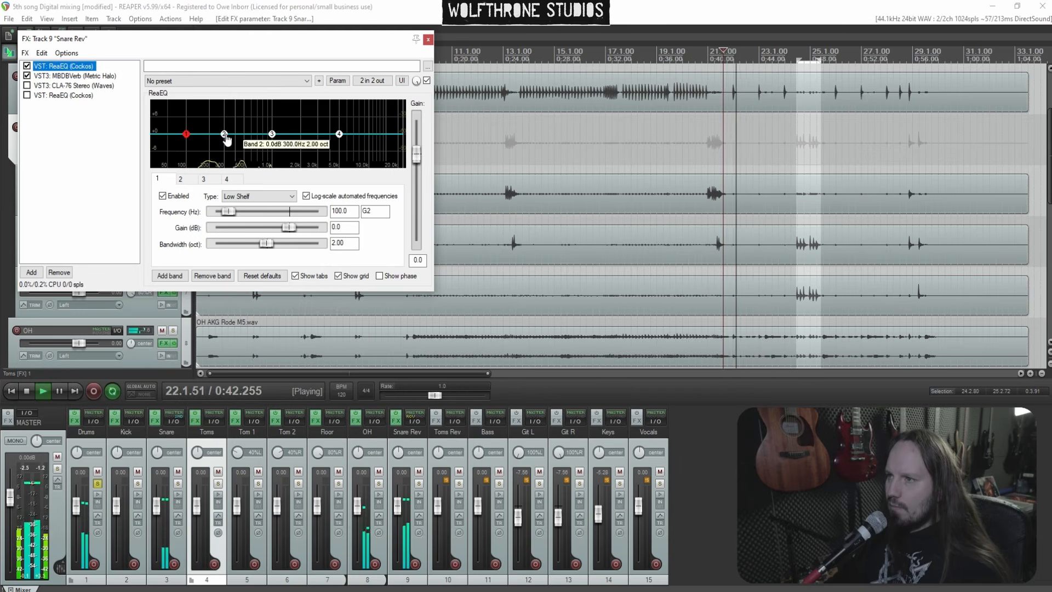
drag(224, 133, 305, 123)
scroll(246, 114, down, 3)
scroll(294, 119, down, 3)
drag(306, 128, 340, 136)
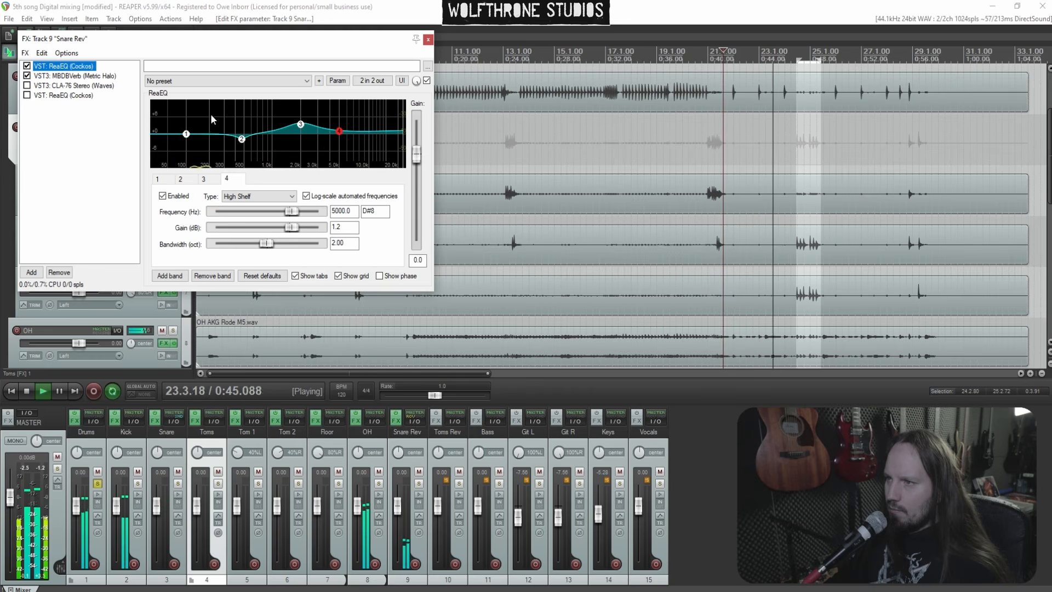
Add a fifth ReaEQ band at 217.3 Hz, -0.8 dB, 1.80 oct bandwidth
double_click(211, 116)
drag(212, 117, 213, 140)
scroll(214, 139, up, 4)
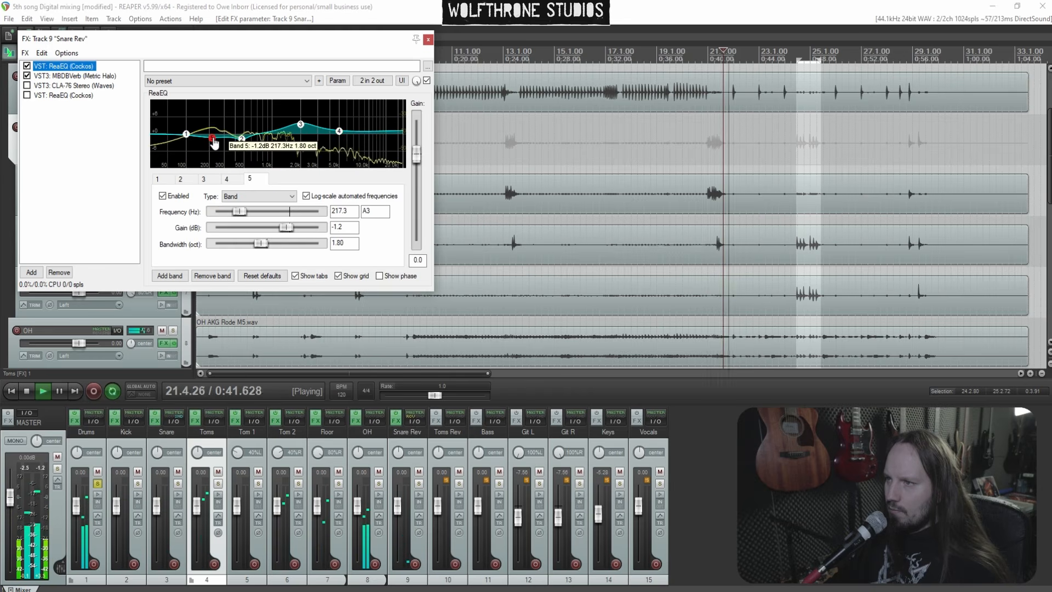
drag(215, 142, 214, 142)
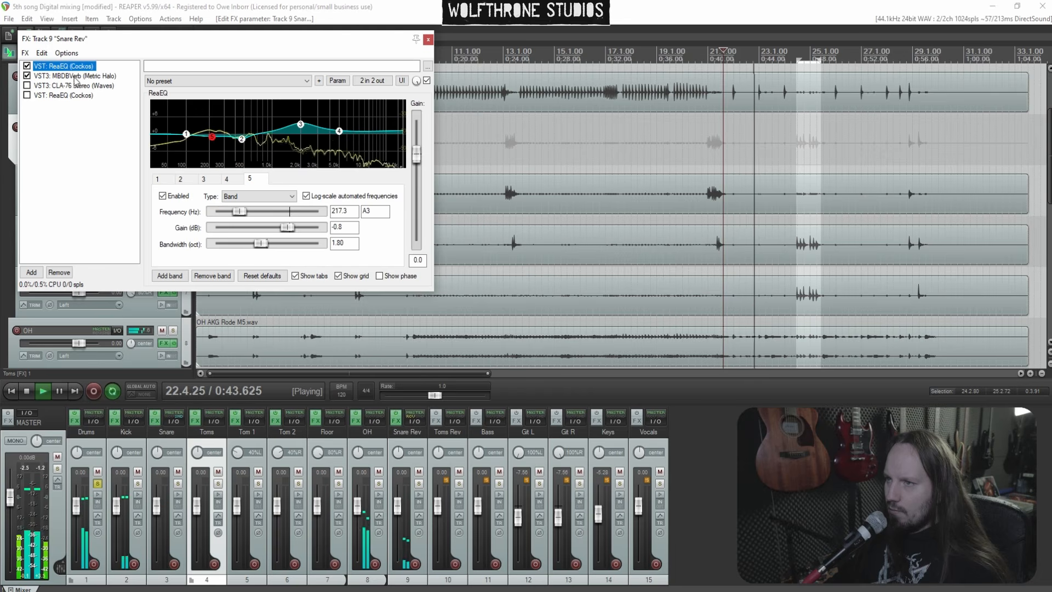
Stop playback and enable the CLA-76 on the Snare Rev chain
key(space)
click(27, 85)
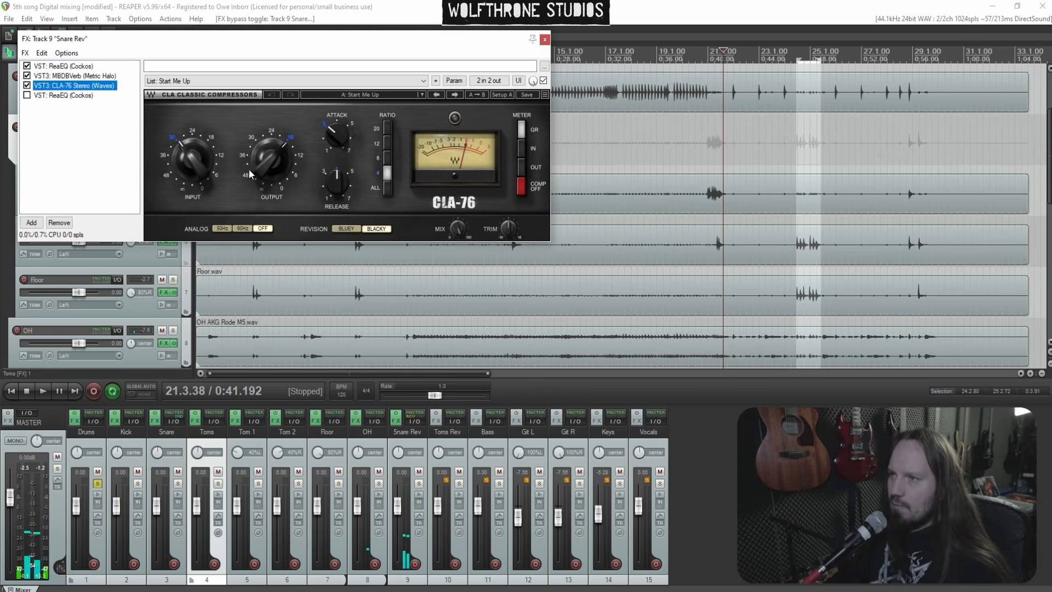
drag(265, 159, 266, 159)
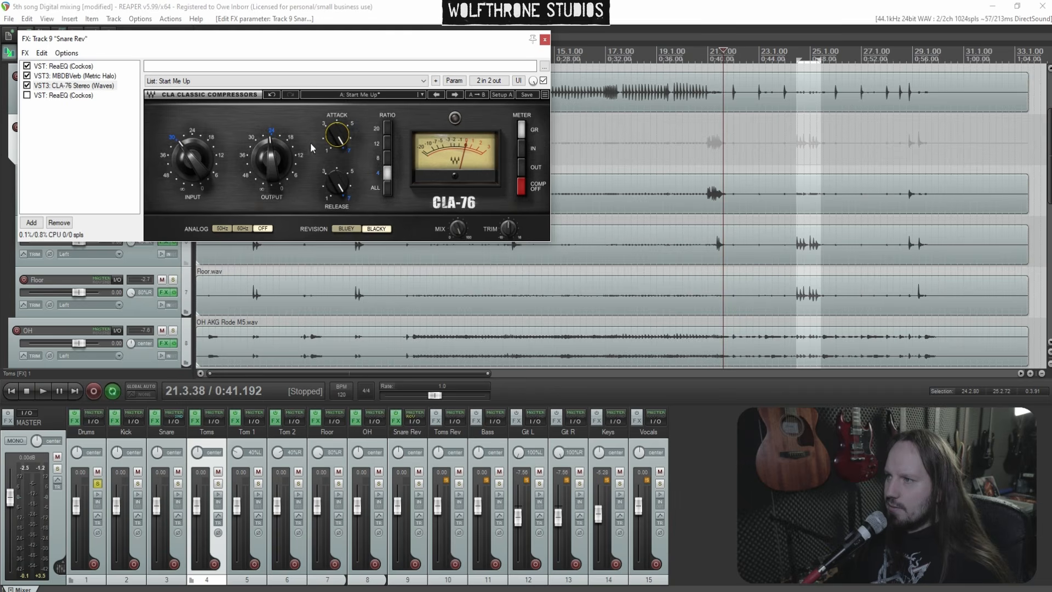
Set the CLA-76 input to about -33.6 and output to about -24.2 while playing back the song
drag(196, 170, 196, 165)
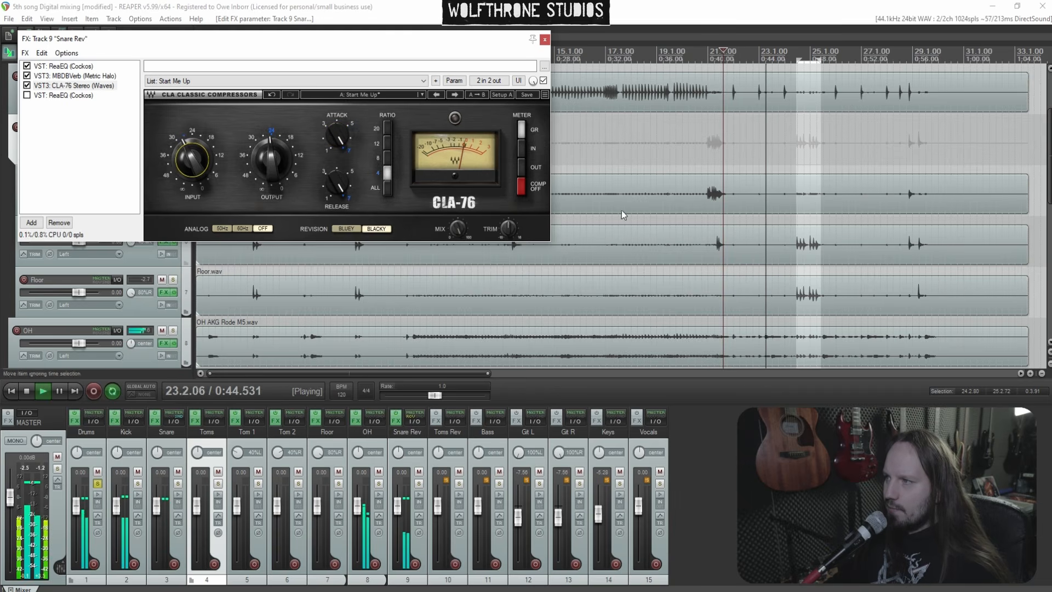
click(581, 142)
drag(197, 164, 196, 168)
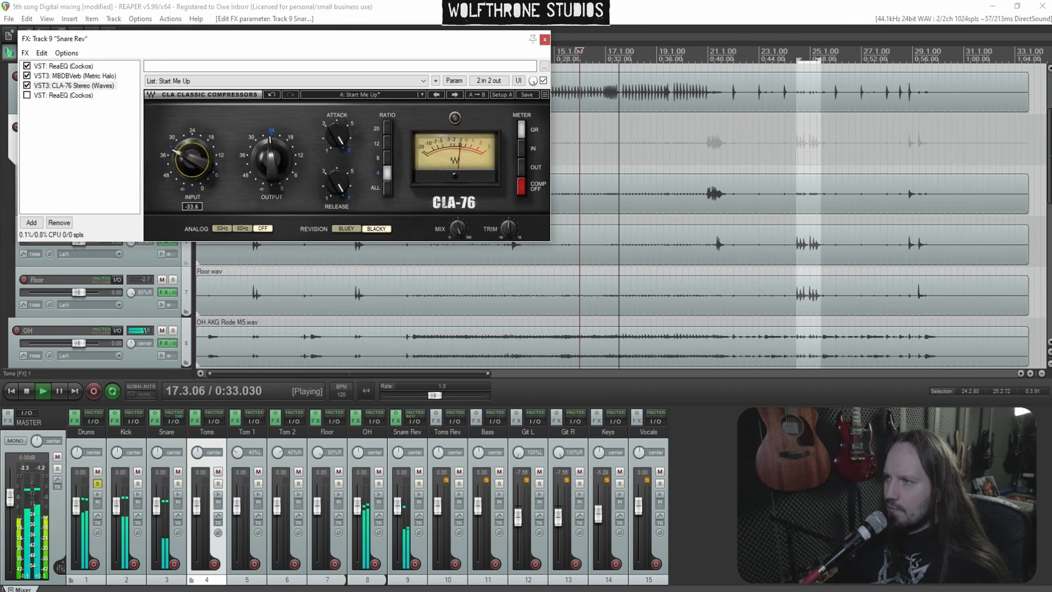
drag(271, 160, 271, 159)
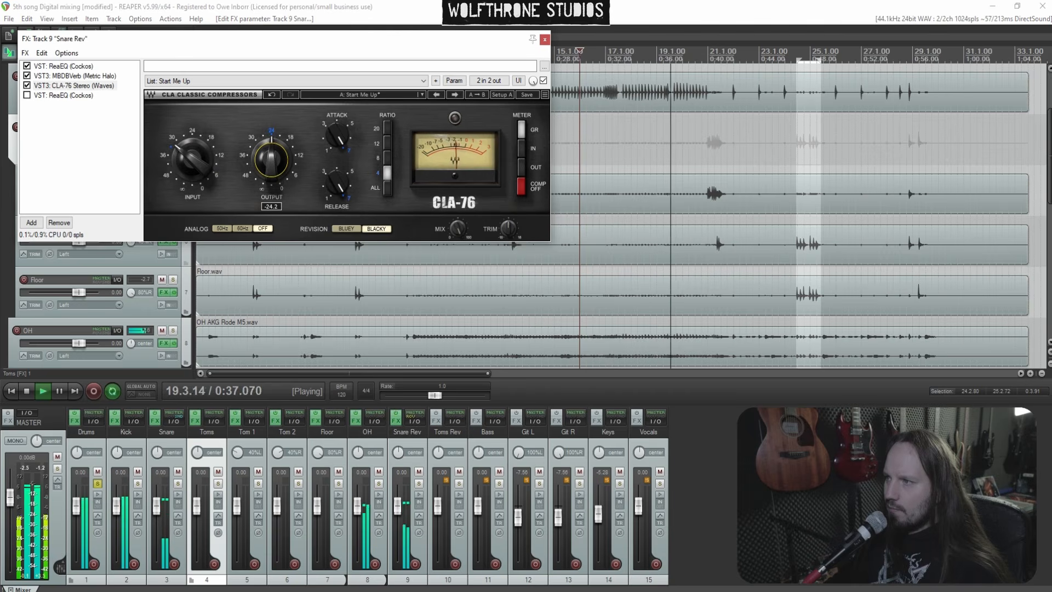
drag(271, 159, 271, 159)
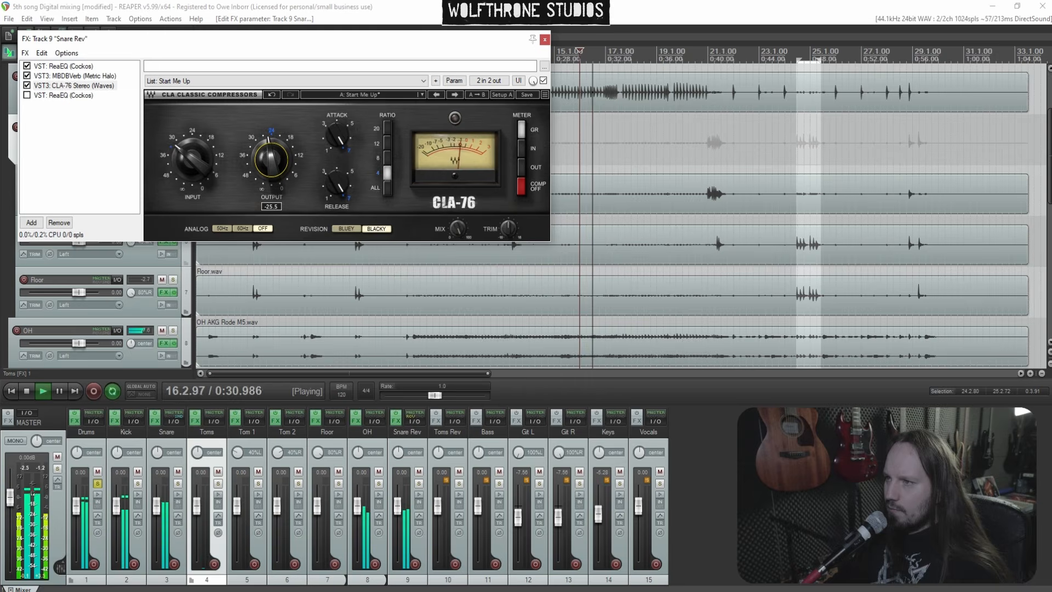
Retune band 5 of the first ReaEQ to 223.9 Hz, -2.2 dB, 1.00 oct, and add a 2612.5 Hz, -3.0 dB, 0.40 oct cut
click(63, 66)
drag(215, 138, 216, 117)
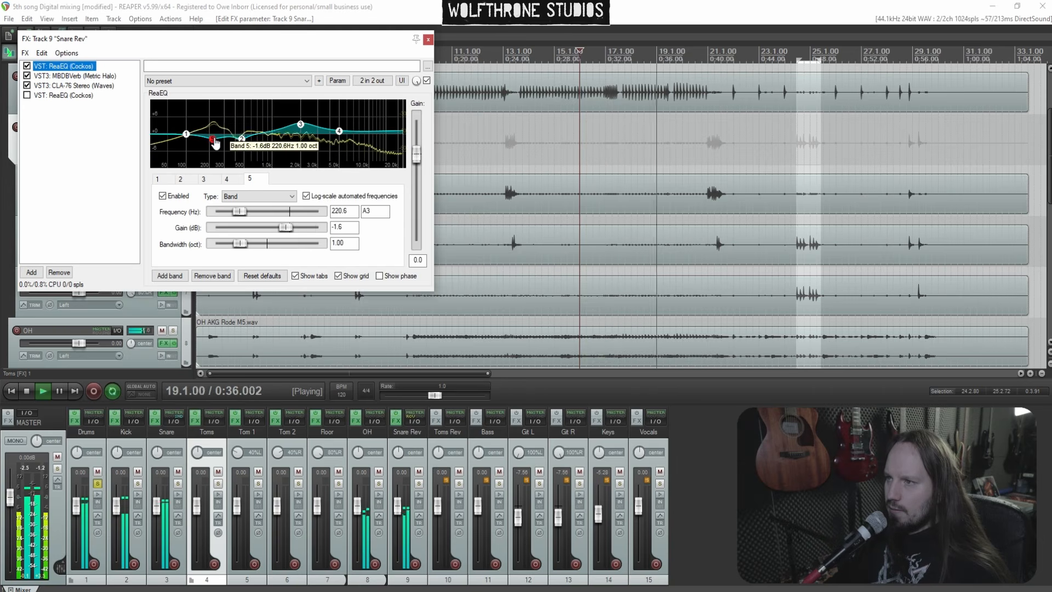
double_click(320, 111)
scroll(320, 112, down, 6)
drag(320, 111, 315, 148)
key(space)
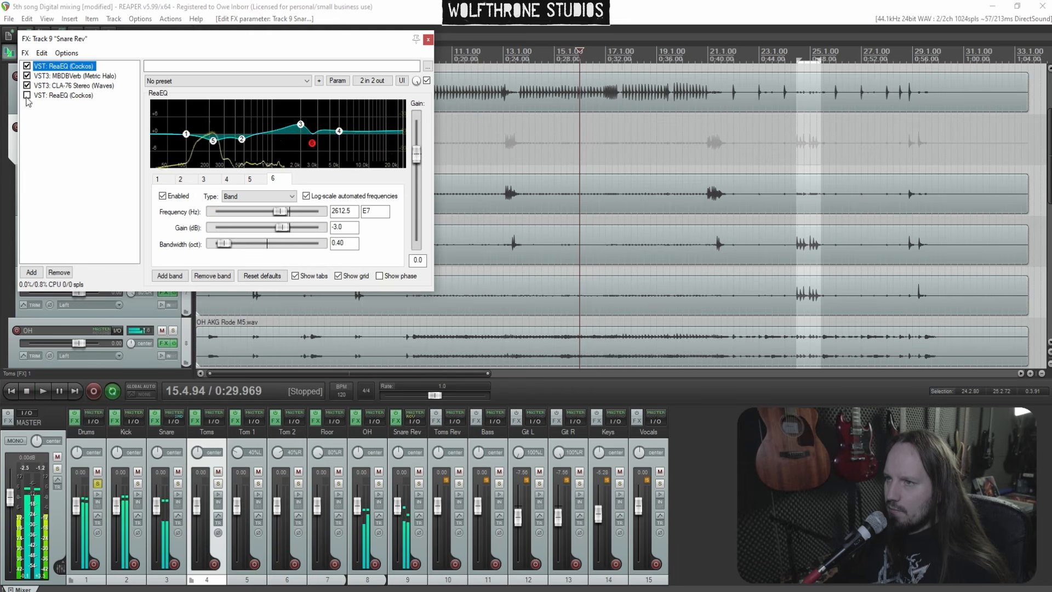
Enable the last ReaEQ on Snare Rev and cut band 3 at 1127.9 Hz, -2.0 dB, 1.20 oct
click(27, 95)
key(space)
scroll(219, 128, down, 8)
drag(219, 129, 279, 146)
scroll(218, 145, up, 2)
key(space)
key(space)
scroll(277, 116, down, 4)
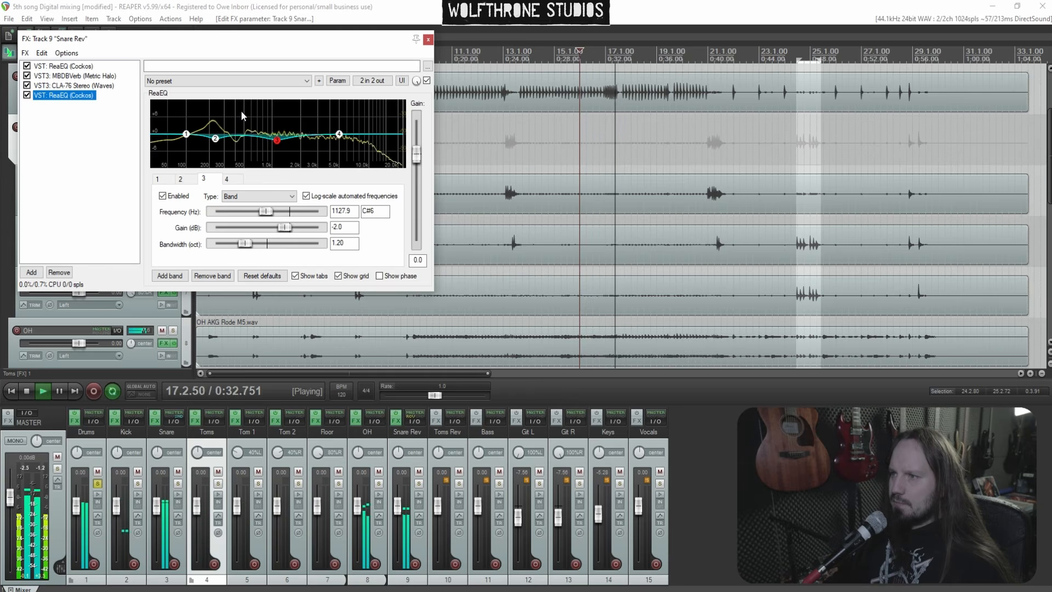
Add a band to the last ReaEQ, set band 2 to 216.1 Hz at -2.4 dB, and close the Snare Rev chain
double_click(223, 121)
mouse_move(227, 134)
mouse_down()
mouse_move(226, 148)
mouse_move(211, 142)
mouse_up()
scroll(214, 143, up, 4)
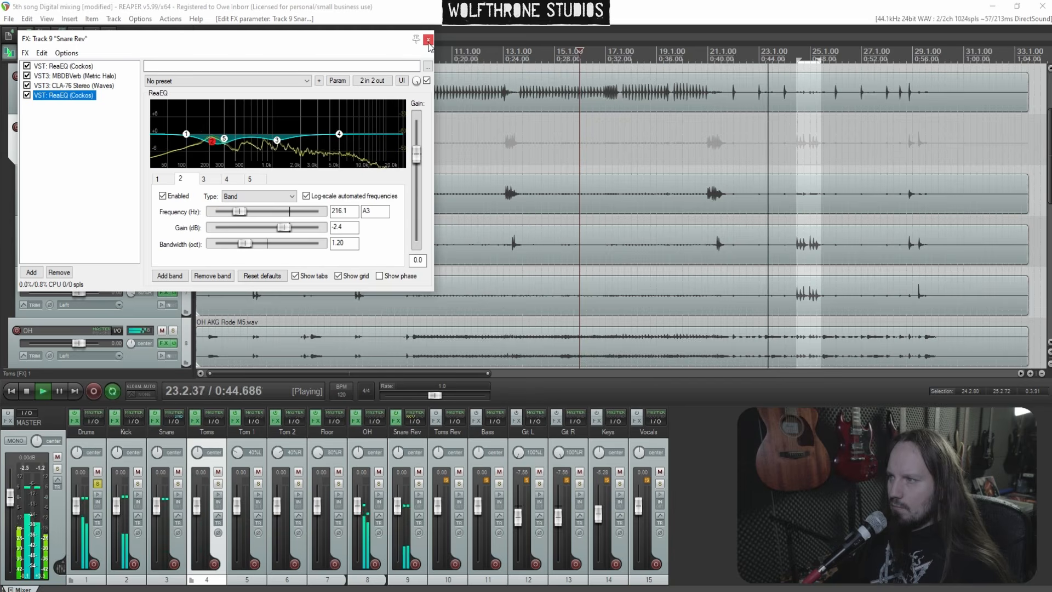
click(429, 41)
scroll(358, 157, down, 4)
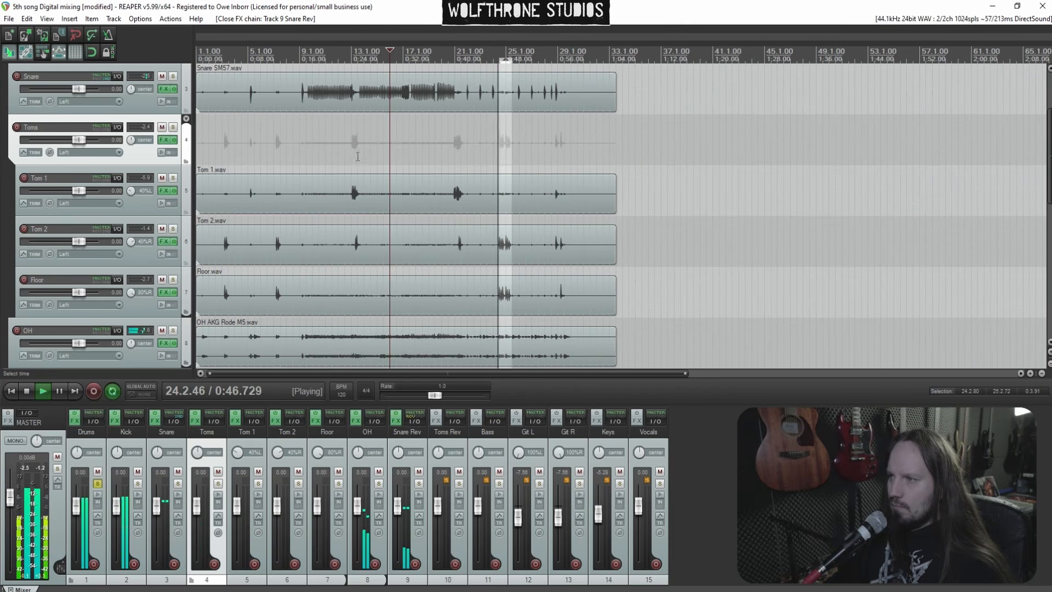
key(space)
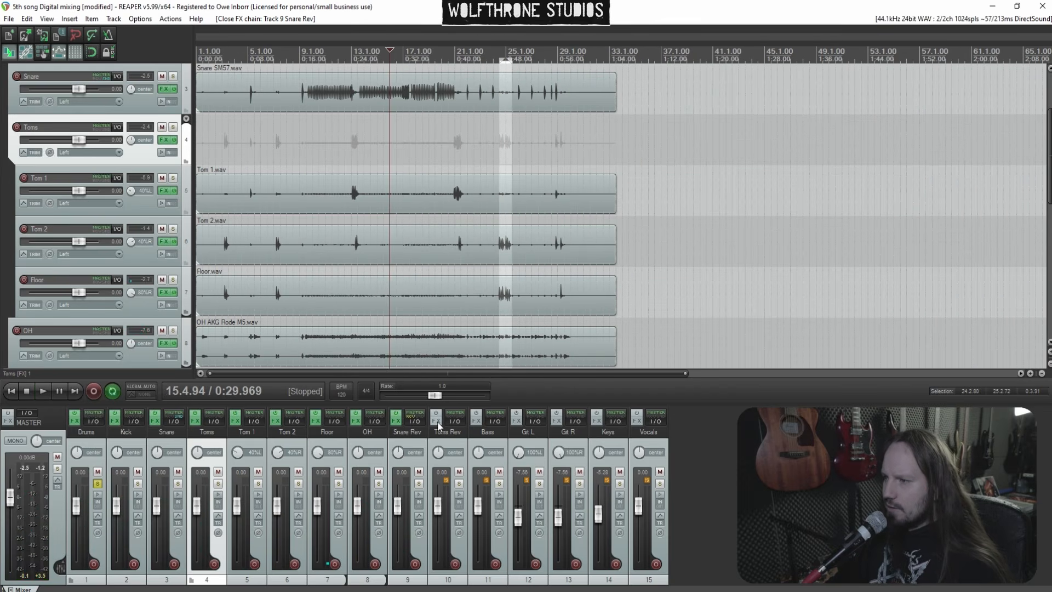
Add ReaEQ (Cockos) as the first effect on the Toms Rev track
click(437, 422)
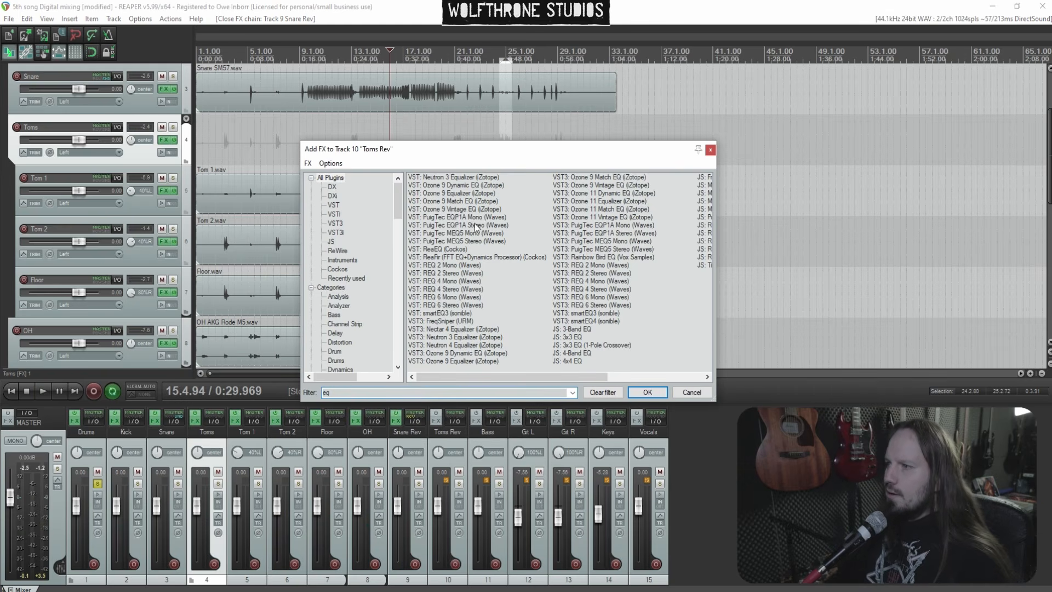
double_click(445, 250)
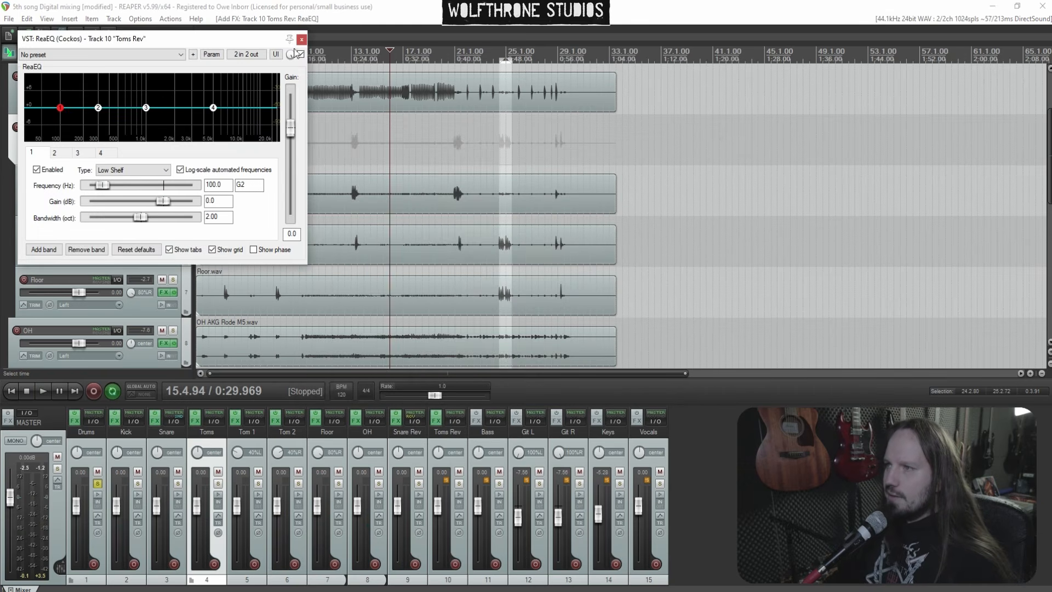
click(302, 40)
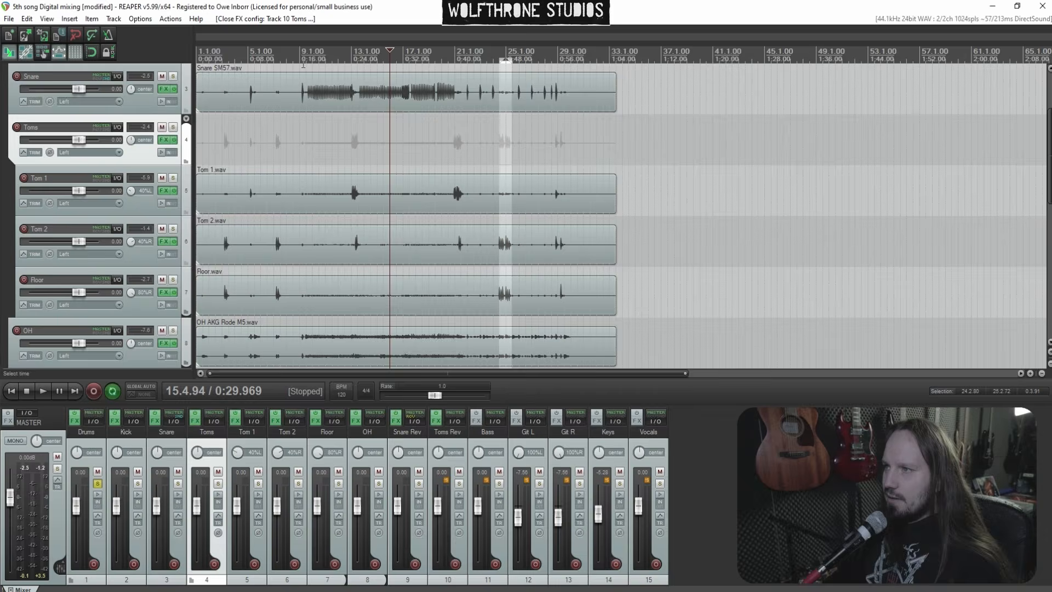
Add Little Plate (Soundtoys) to the Toms Rev chain after ReaEQ
click(437, 422)
right_click(86, 112)
click(91, 111)
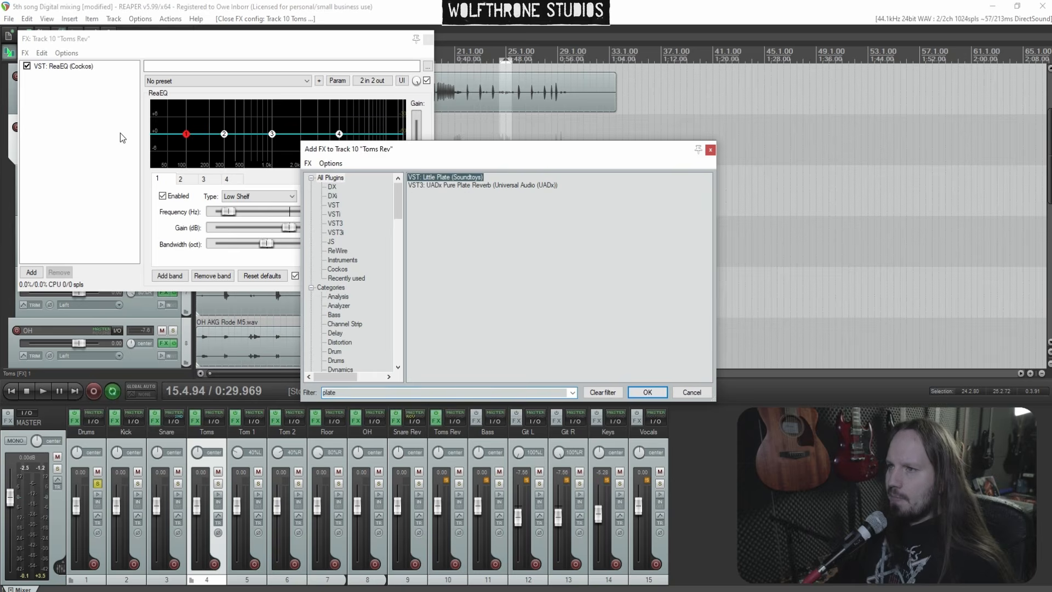
key(Return)
Add CLA-76 Stereo (Waves) to the Toms Rev chain
click(509, 58)
right_click(76, 110)
click(86, 111)
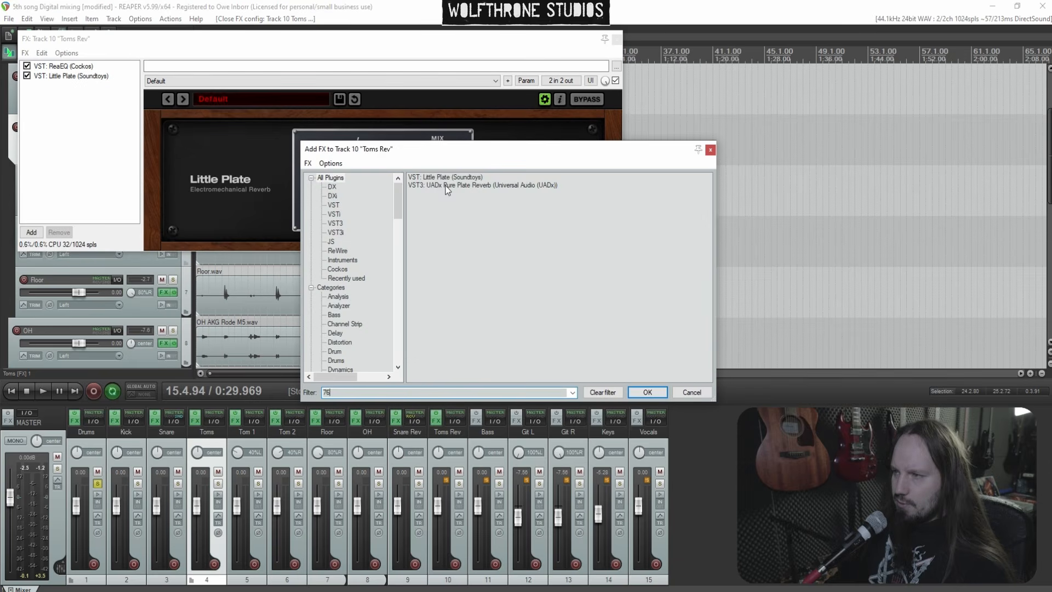
double_click(451, 201)
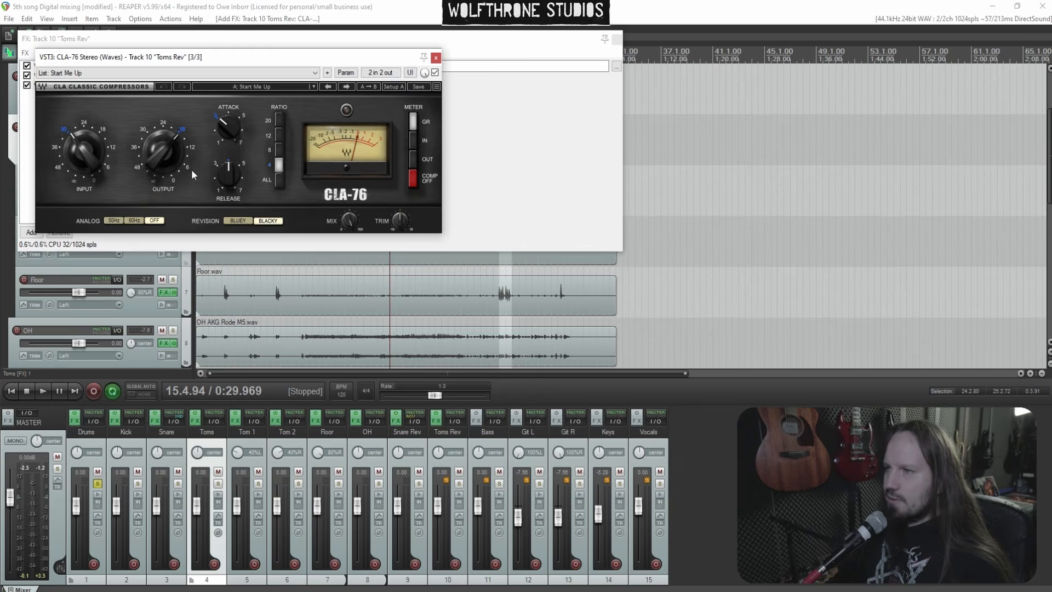
click(436, 58)
Add a second ReaEQ at the end of the Toms Rev chain and bypass it along with the CLA-76
right_click(64, 105)
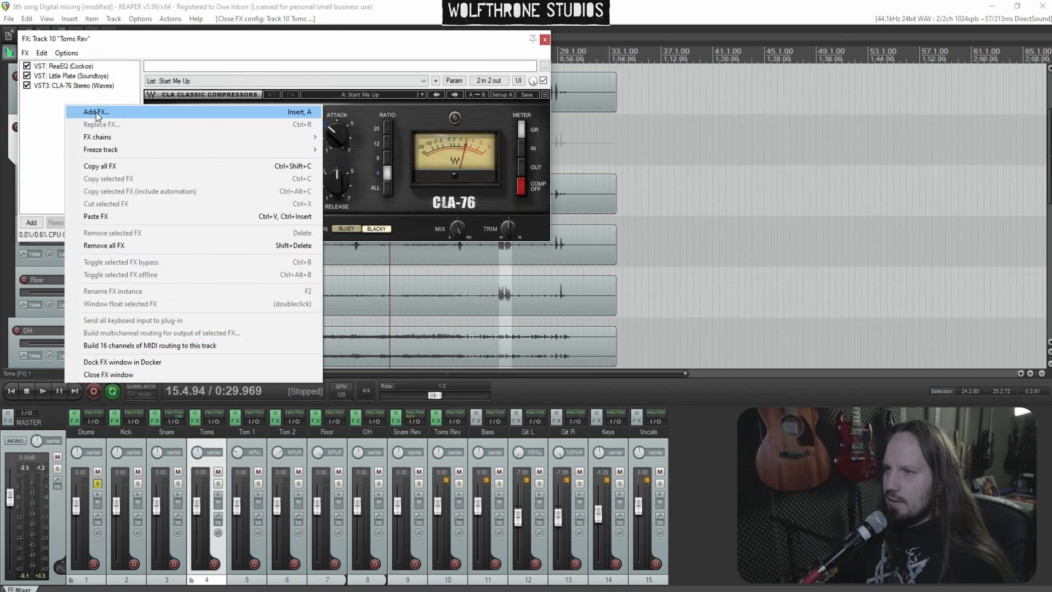
click(82, 110)
text(eq)
double_click(445, 250)
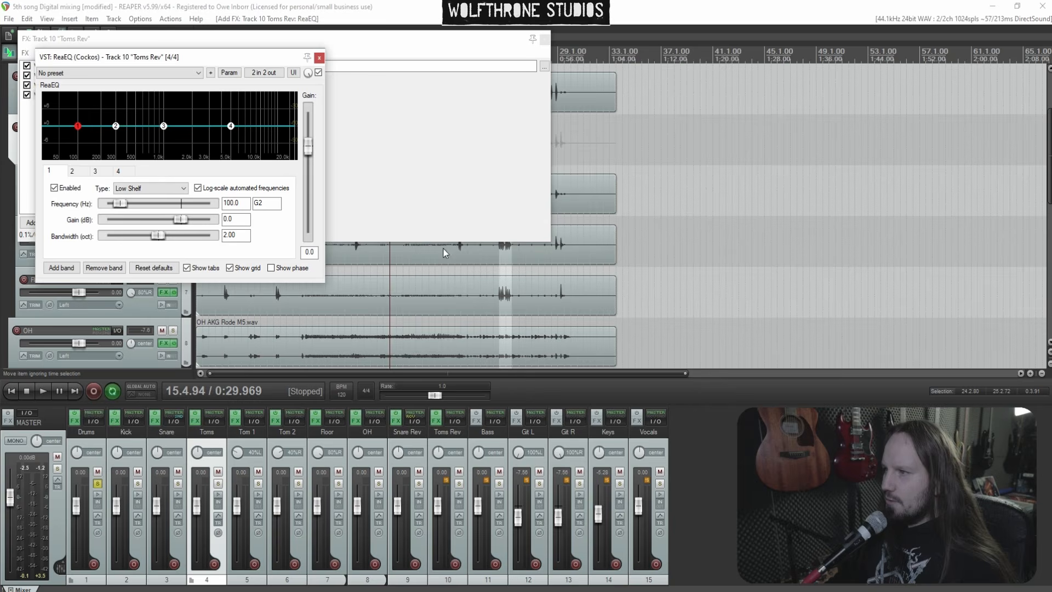
click(319, 58)
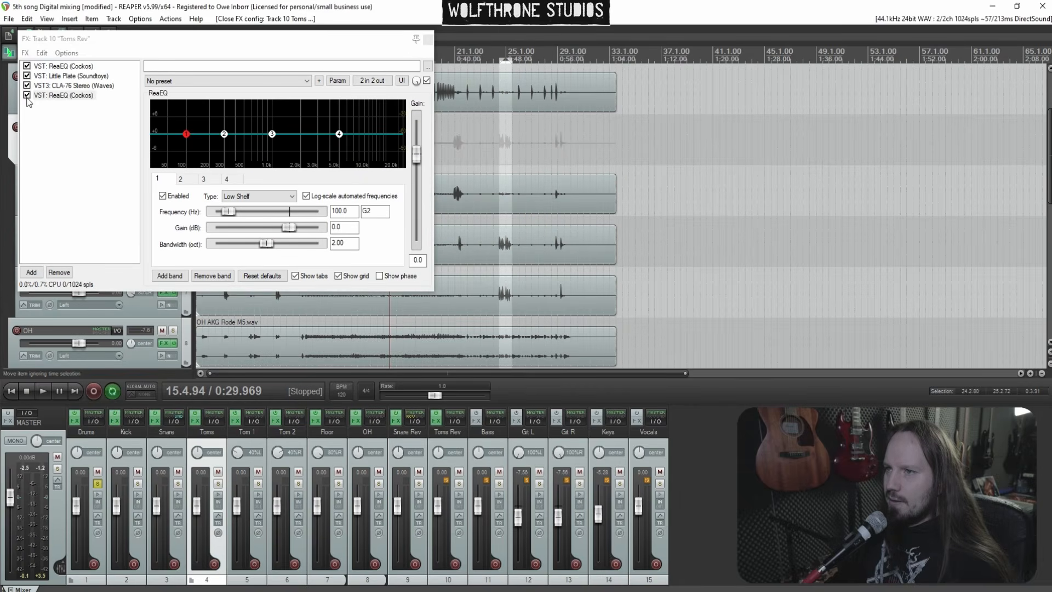
click(27, 94)
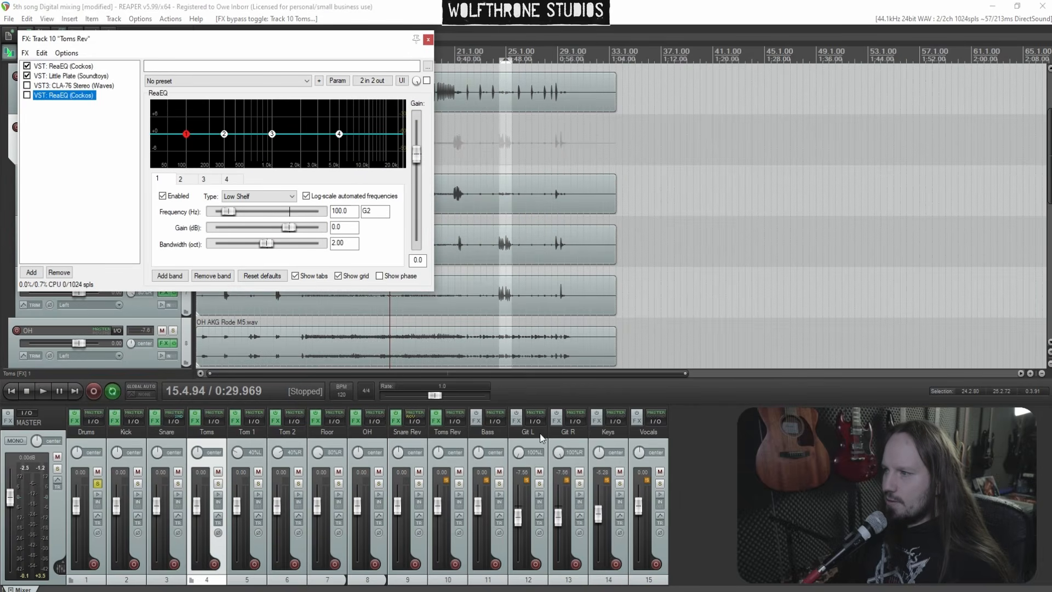
Add a track receive to Toms Rev from a tom track in its routing, then close the routing and FX windows
click(455, 421)
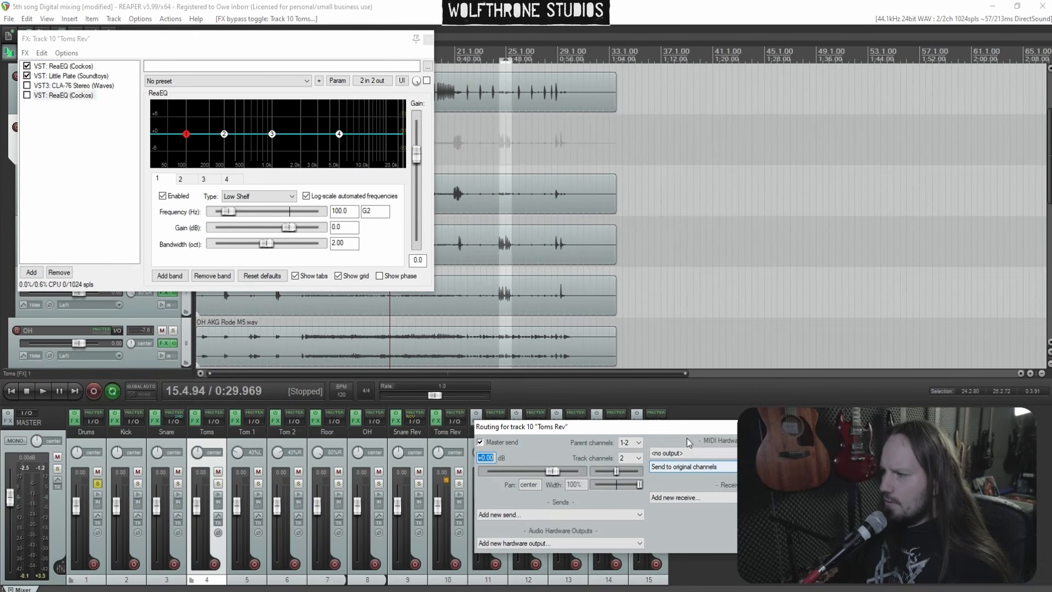
click(566, 423)
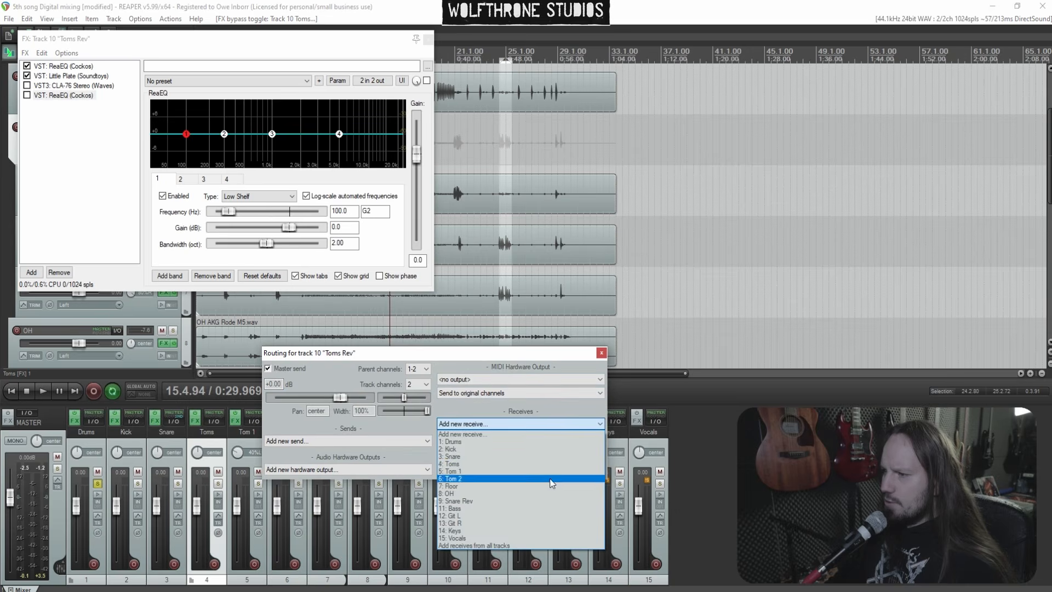
click(564, 469)
click(602, 353)
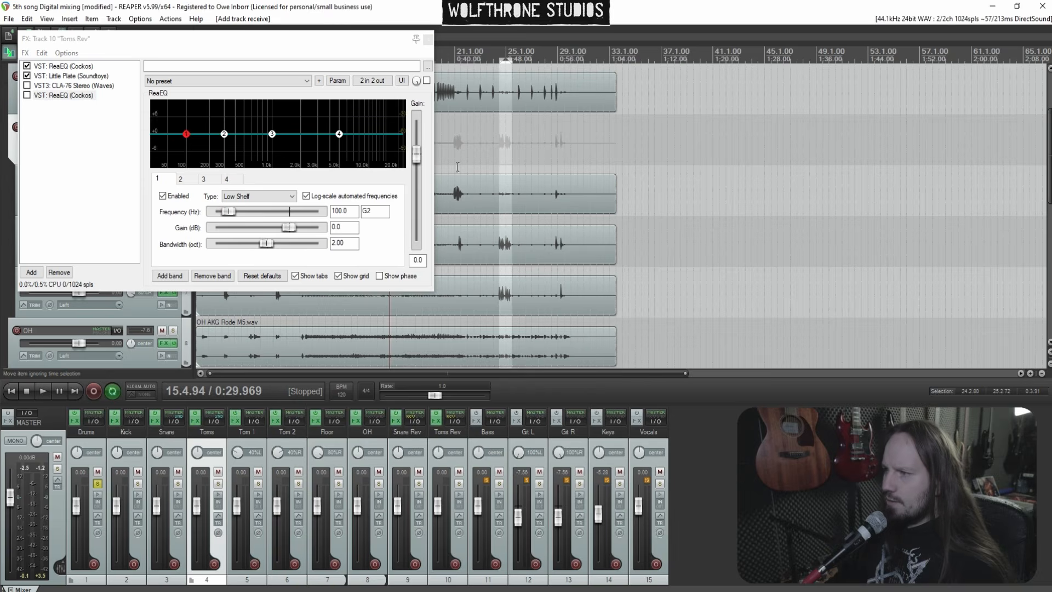
click(428, 38)
scroll(640, 213, up, 3)
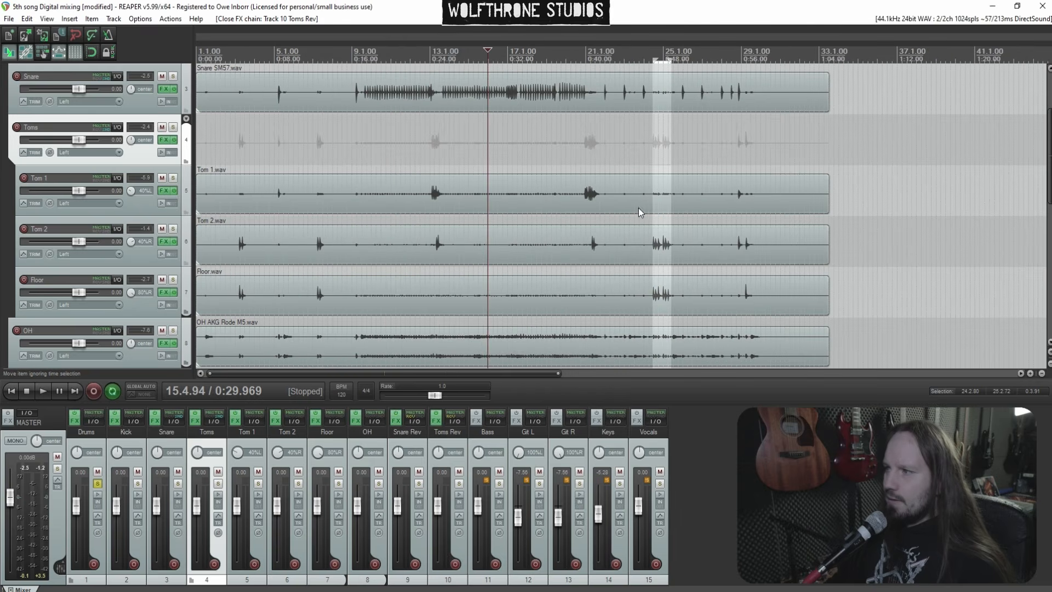
Loop playback over an early tom section and shape the first ReaEQ on Toms Rev with a low shelf near 236 Hz and a high shelf near 5 kHz
click(236, 155)
scroll(459, 206, up, 2)
key(space)
drag(263, 160, 297, 160)
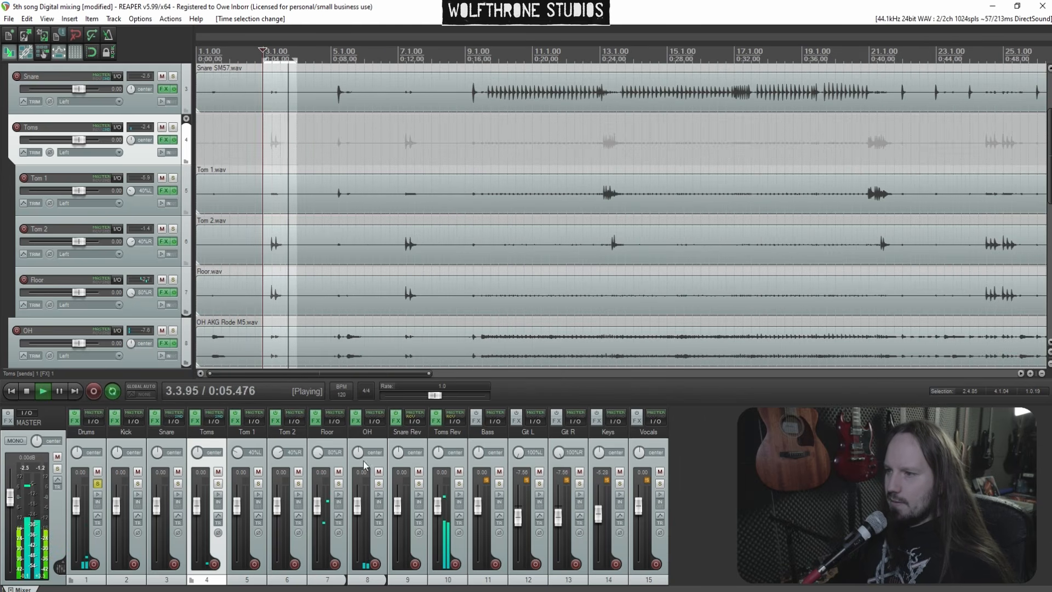
click(437, 421)
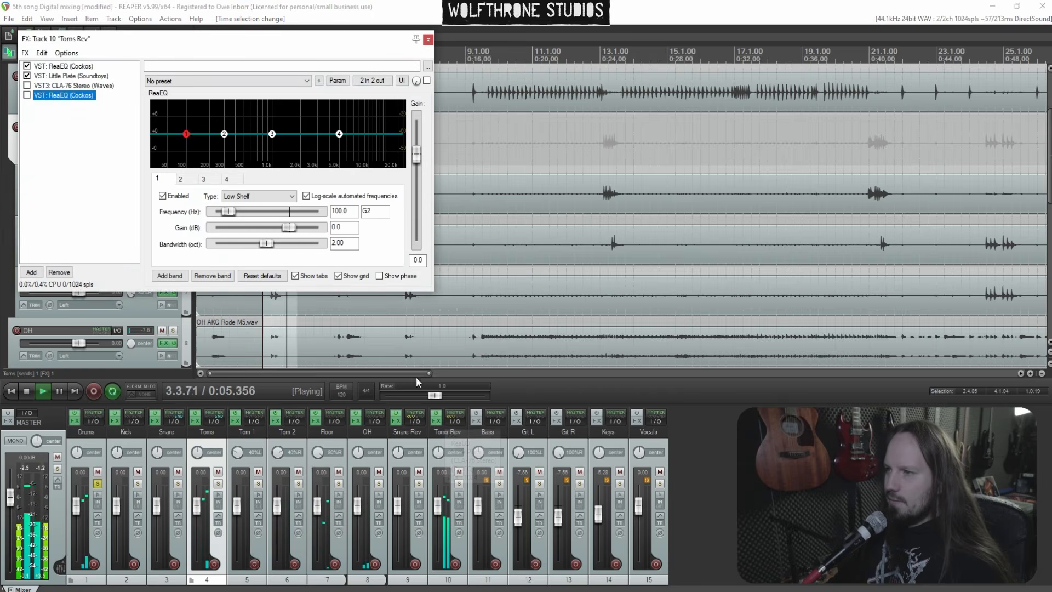
click(80, 67)
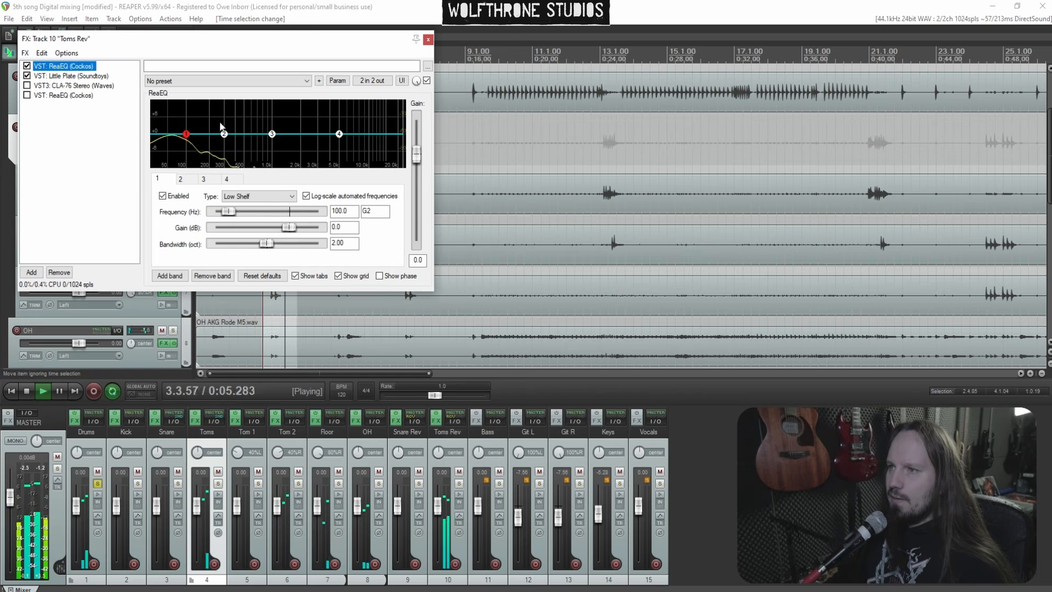
drag(187, 134, 190, 142)
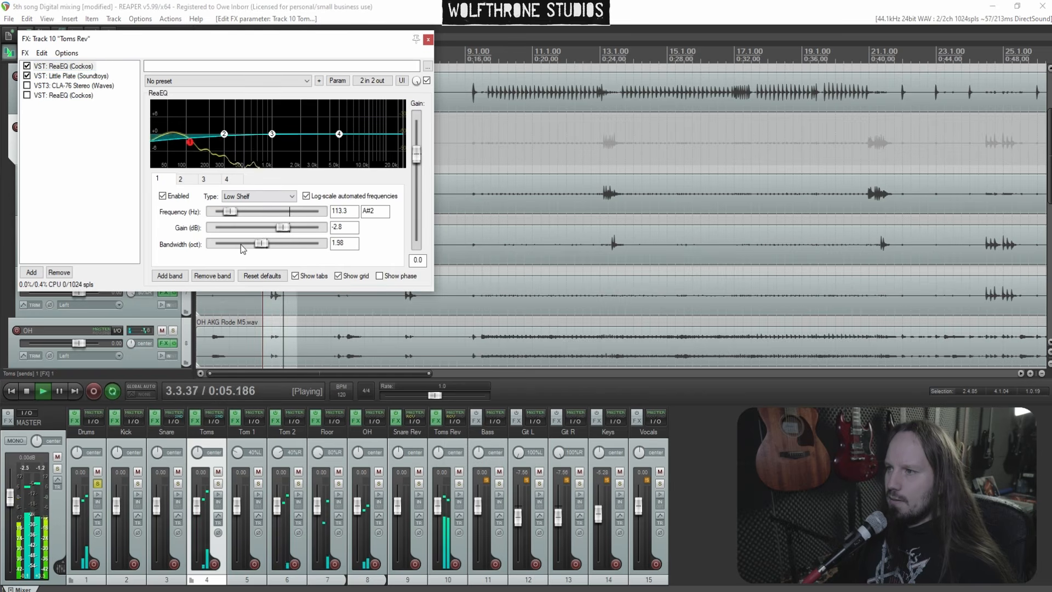
drag(279, 230, 319, 229)
drag(233, 213, 241, 213)
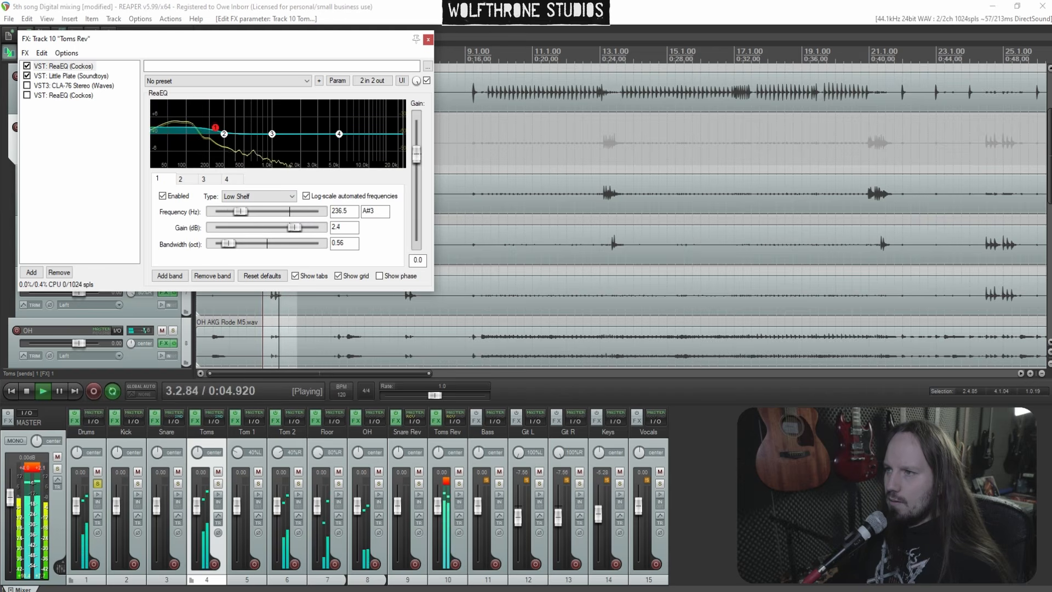
drag(215, 141, 340, 130)
scroll(312, 124, down, 4)
scroll(319, 118, down, 3)
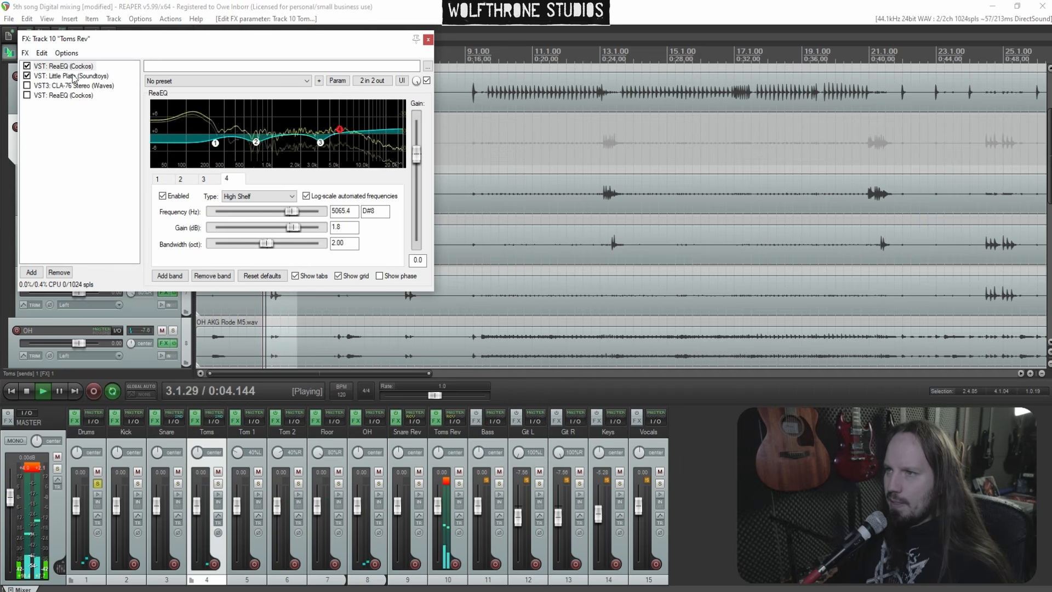
Adjust the Little Plate decay on the Toms Rev chain while auditioning
click(73, 77)
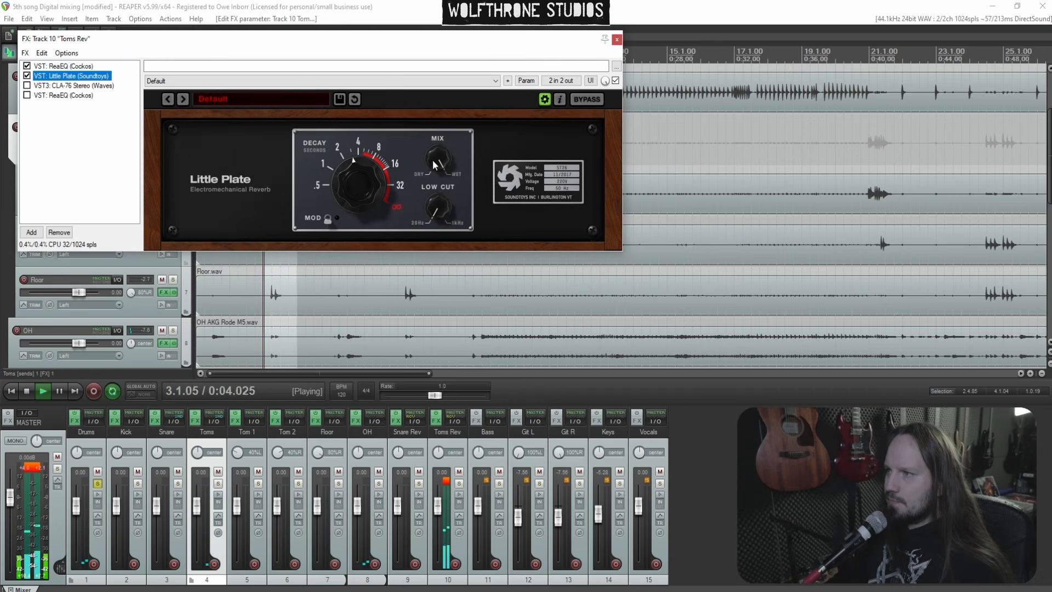
drag(360, 173, 359, 171)
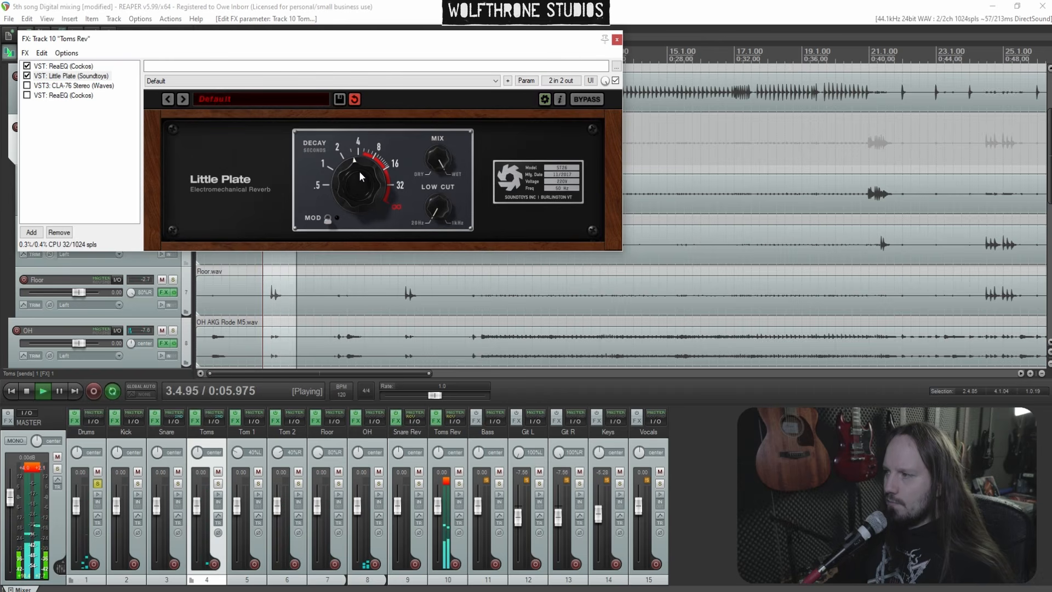
key(space)
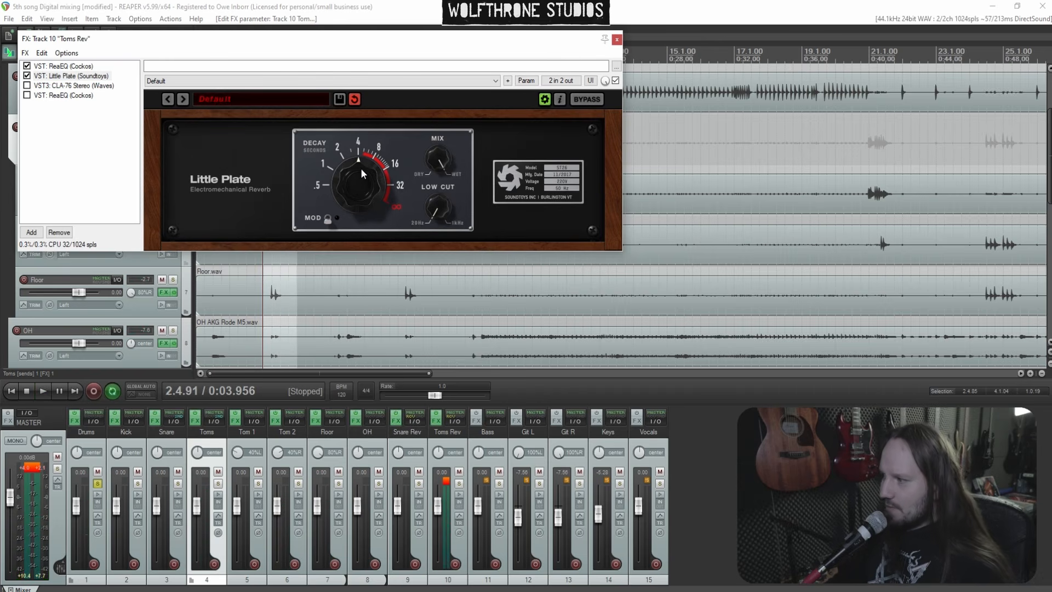
key(space)
drag(362, 169, 361, 176)
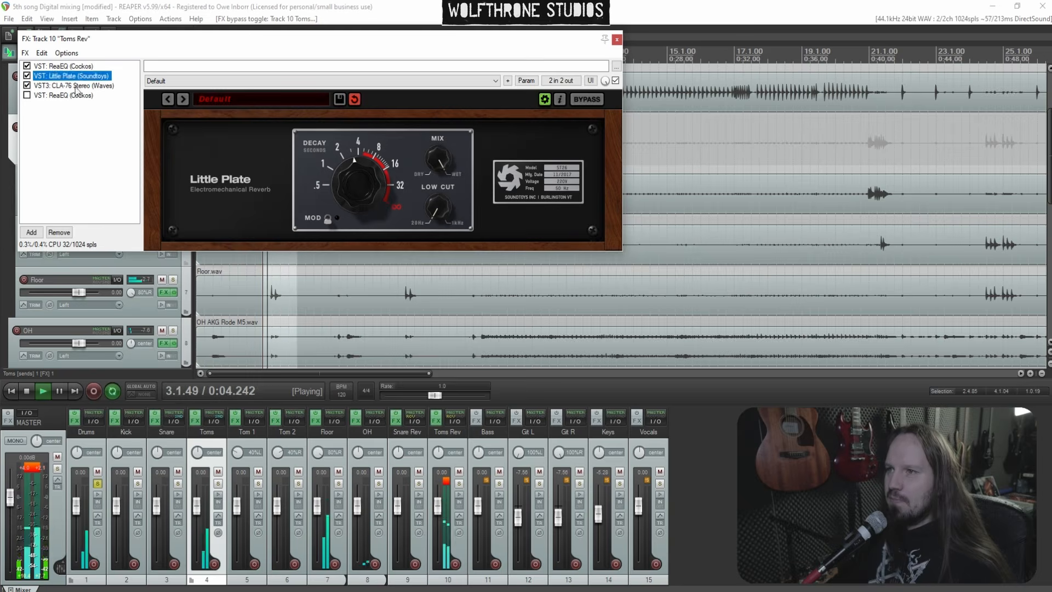
Enable the CLA-76 on Toms Rev and adjust its release, input and output knobs
click(27, 85)
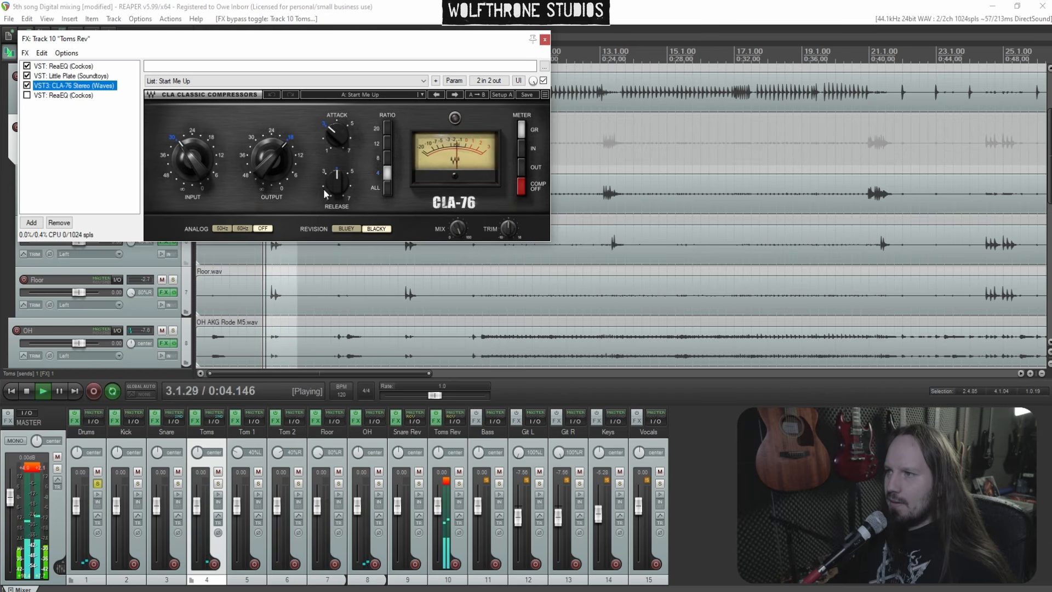
drag(325, 194, 328, 188)
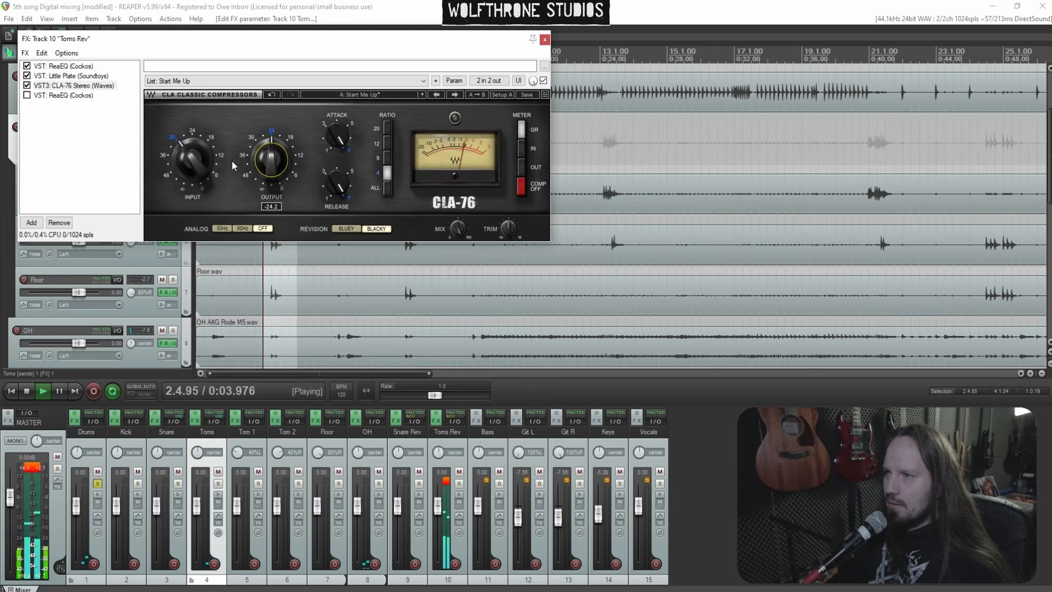
drag(193, 160, 192, 157)
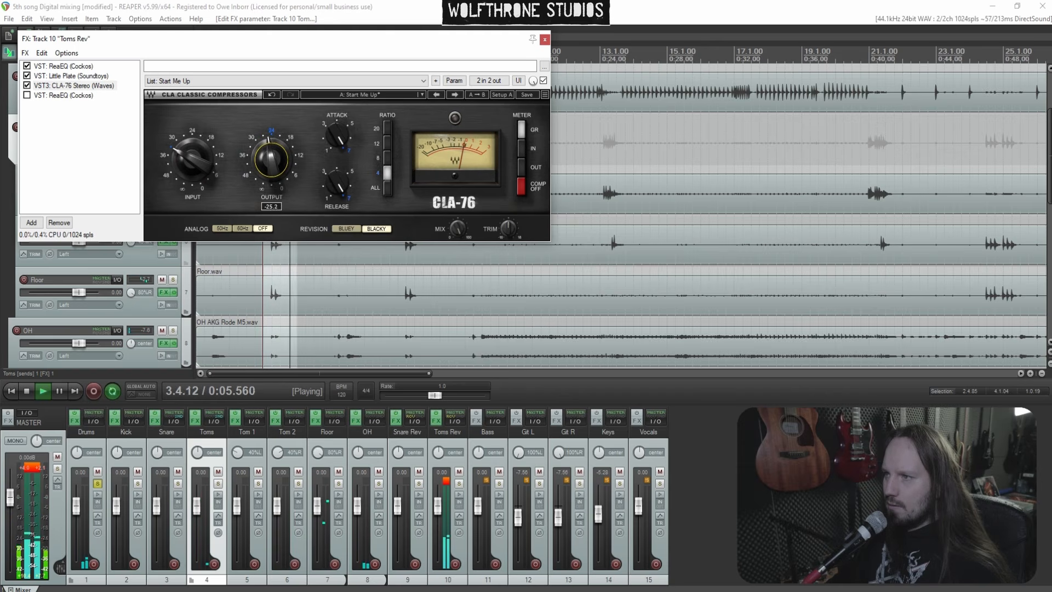
drag(271, 160, 271, 156)
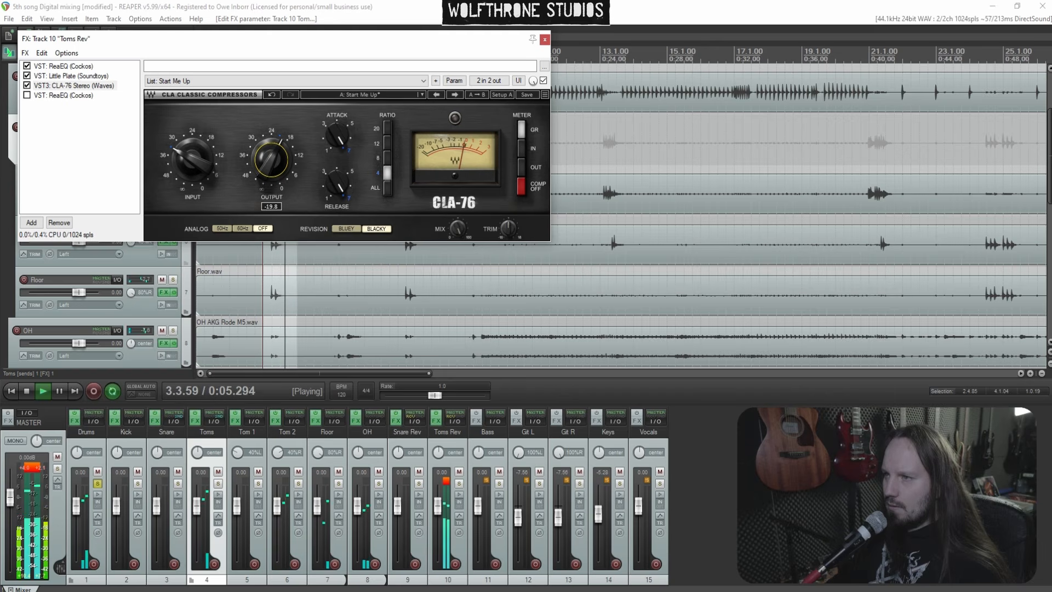
Enable the last ReaEQ on Toms Rev and cut about 3.4 dB around 1.57 kHz with a 1-octave band
click(31, 96)
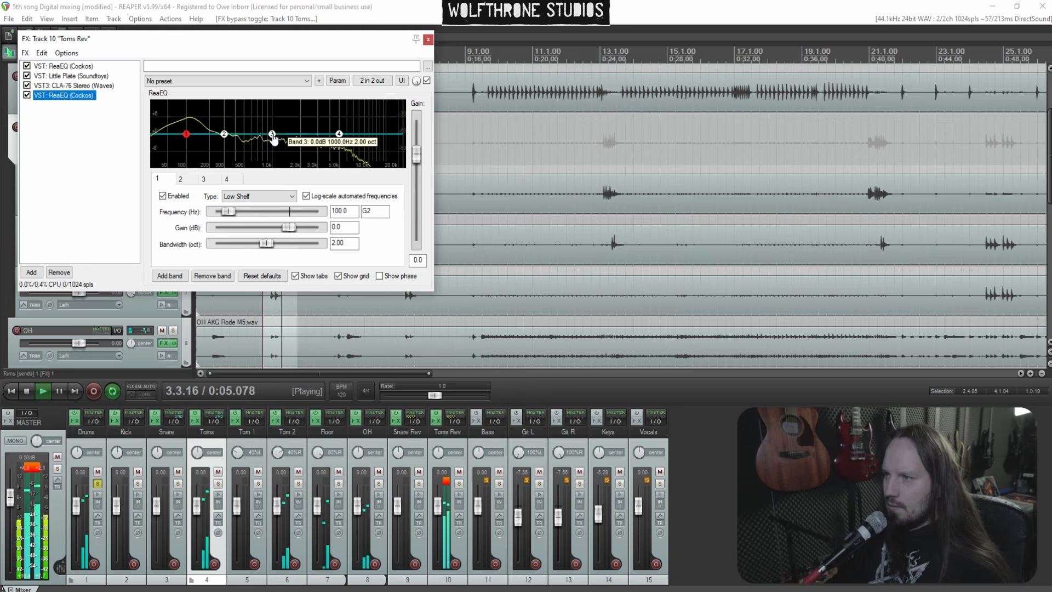
drag(225, 134, 291, 148)
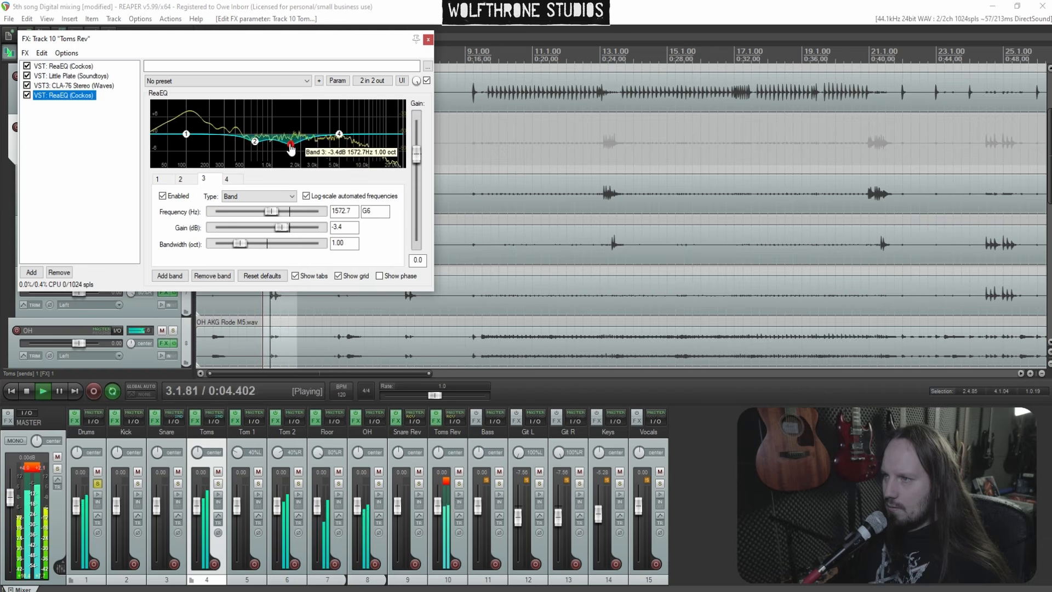
scroll(291, 148, up, 4)
drag(340, 139, 337, 132)
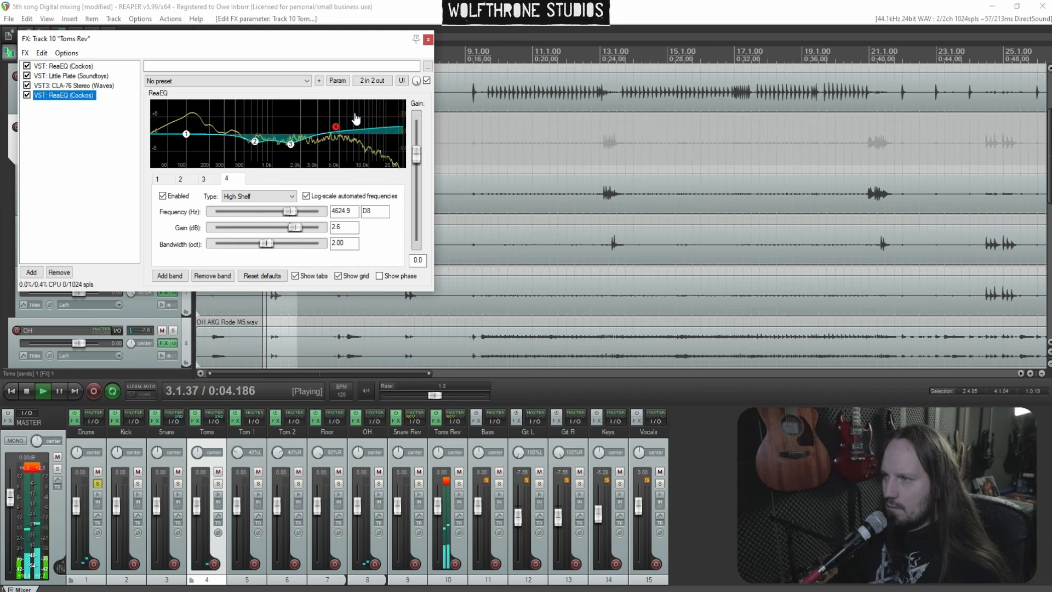
Add a fifth band and set the high shelf to about 3383 Hz with a 4 dB boost, then close the FX chain
double_click(357, 118)
scroll(356, 118, down, 14)
drag(356, 118, 323, 124)
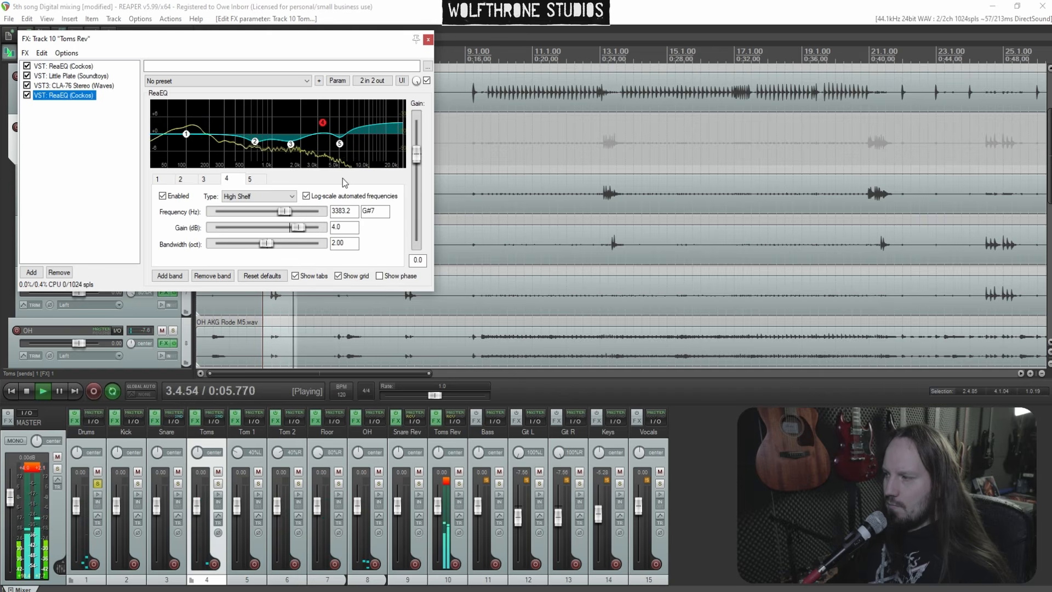
click(428, 39)
key(space)
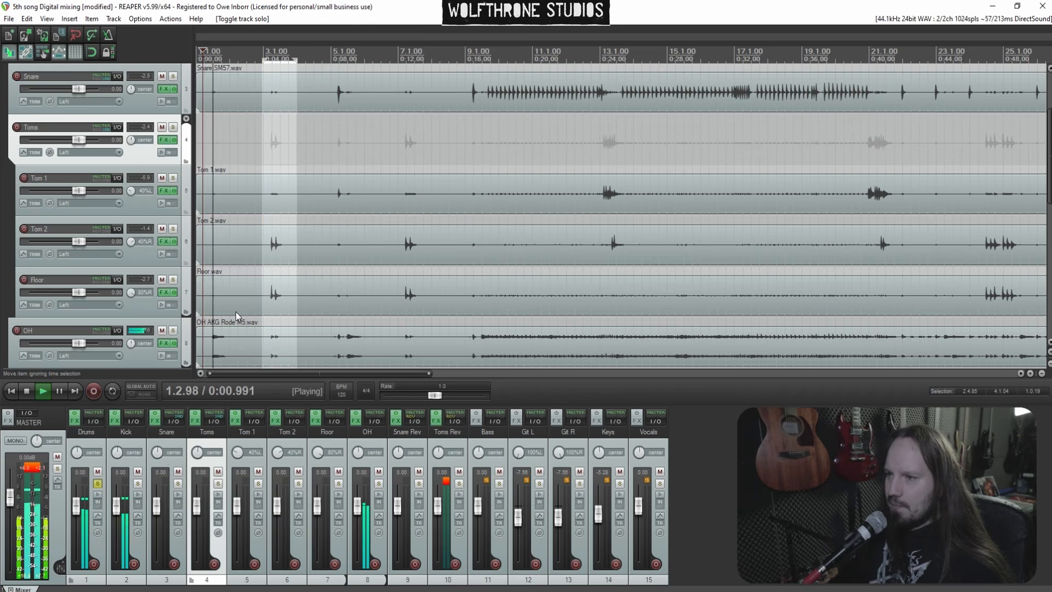
Reopen the Toms Rev FX chain and raise the CLA-76 output to about -19.2
scroll(509, 304, up, 2)
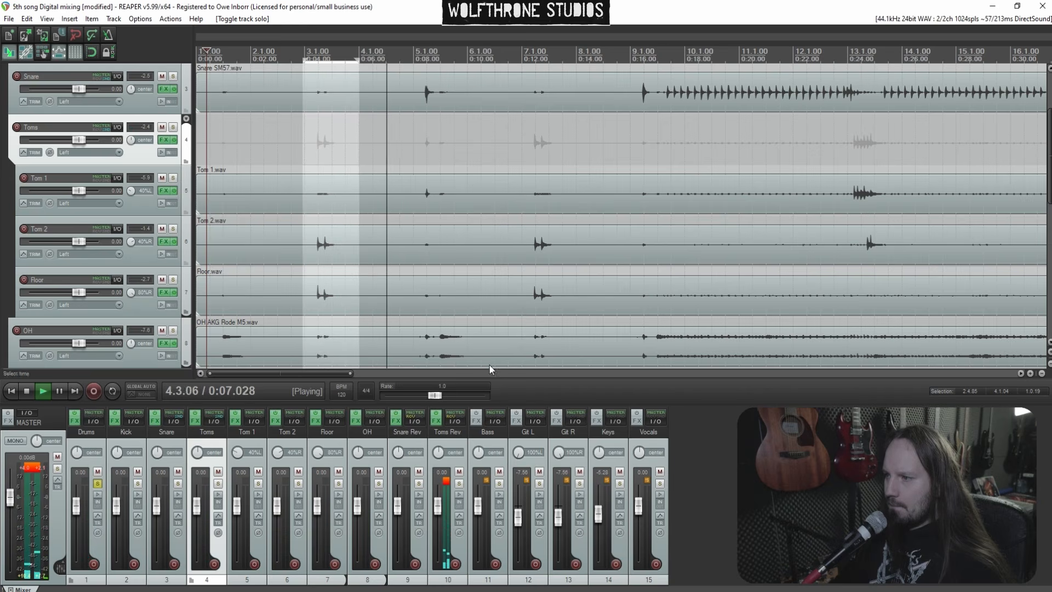
mouse_move(439, 422)
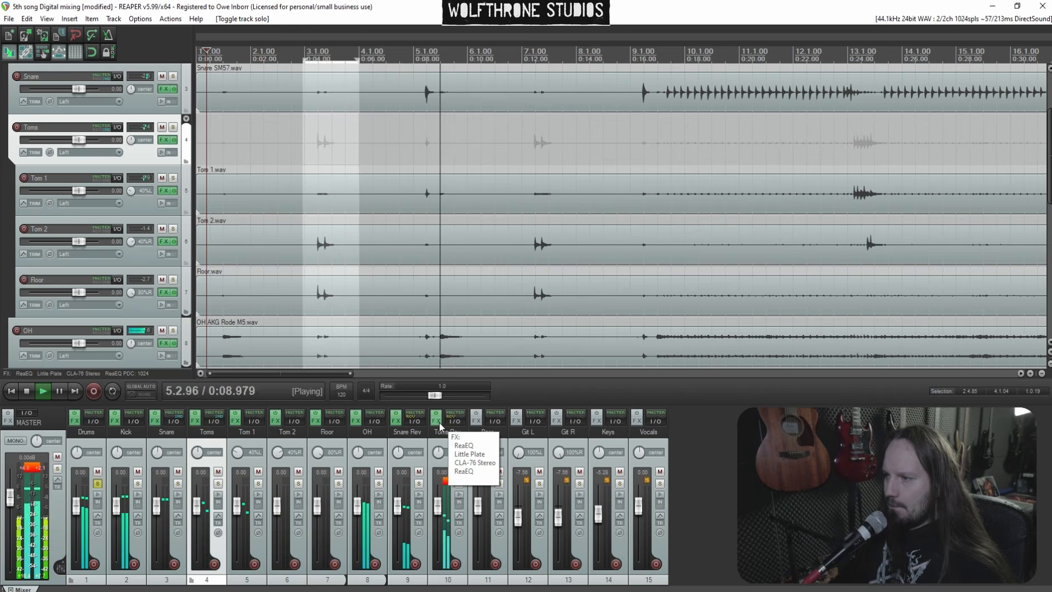
click(437, 421)
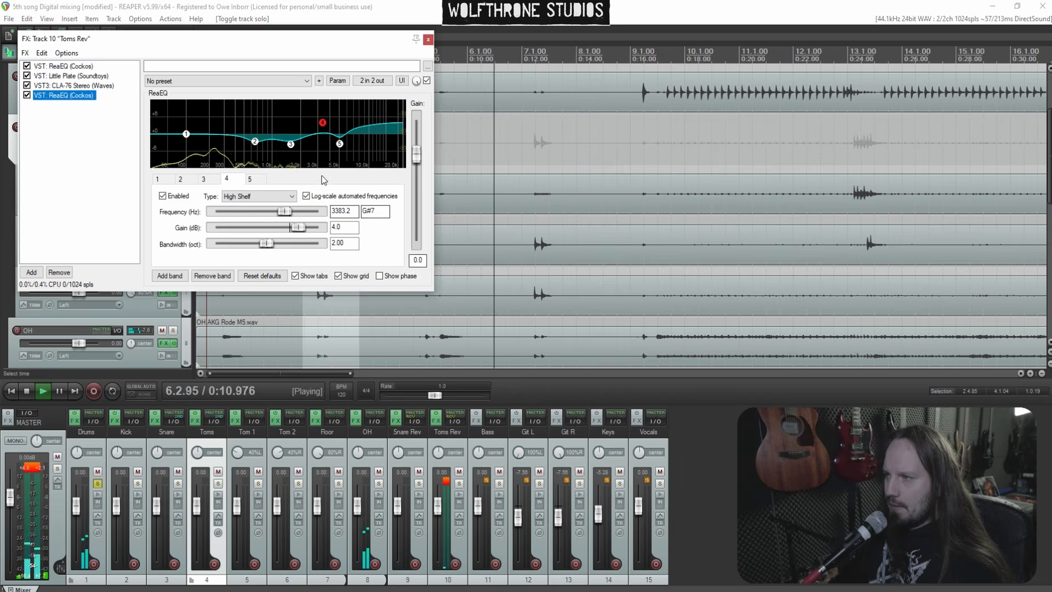
click(74, 86)
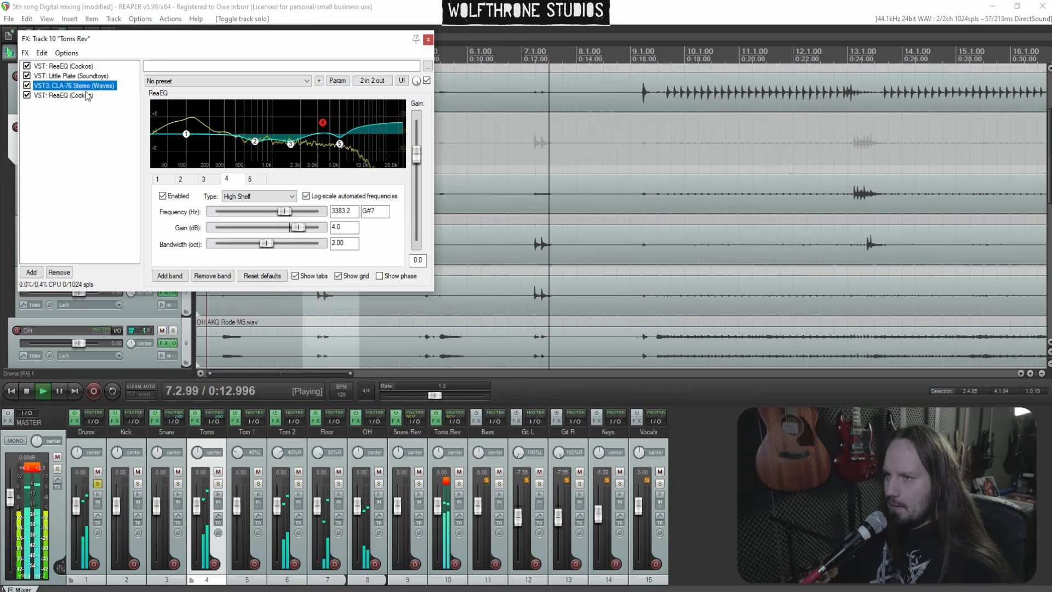
drag(258, 162, 257, 155)
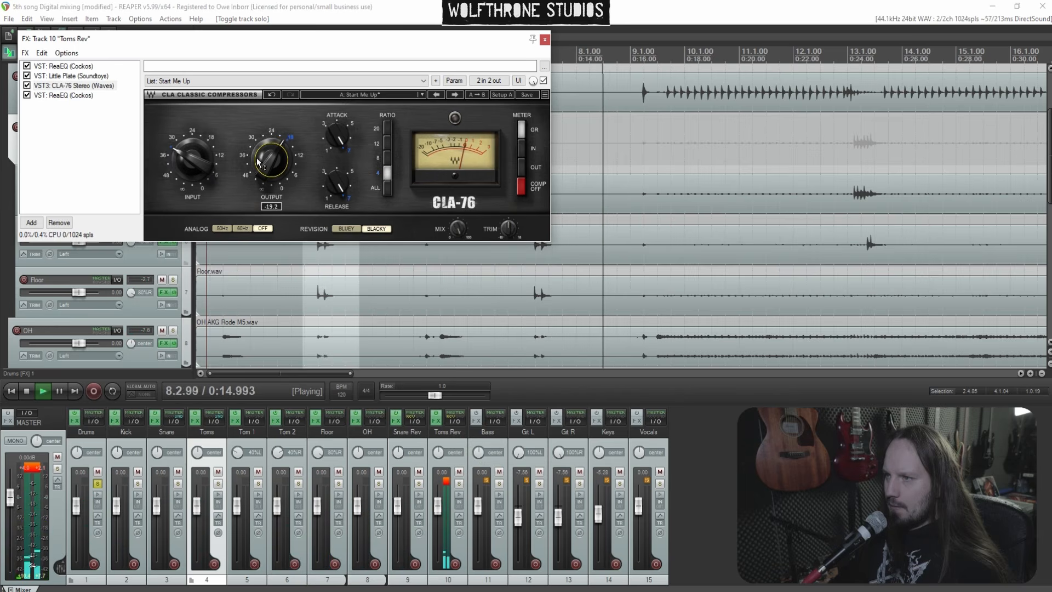
Adjust a low band on the last ReaEQ of Toms Rev while auditioning playback
click(75, 97)
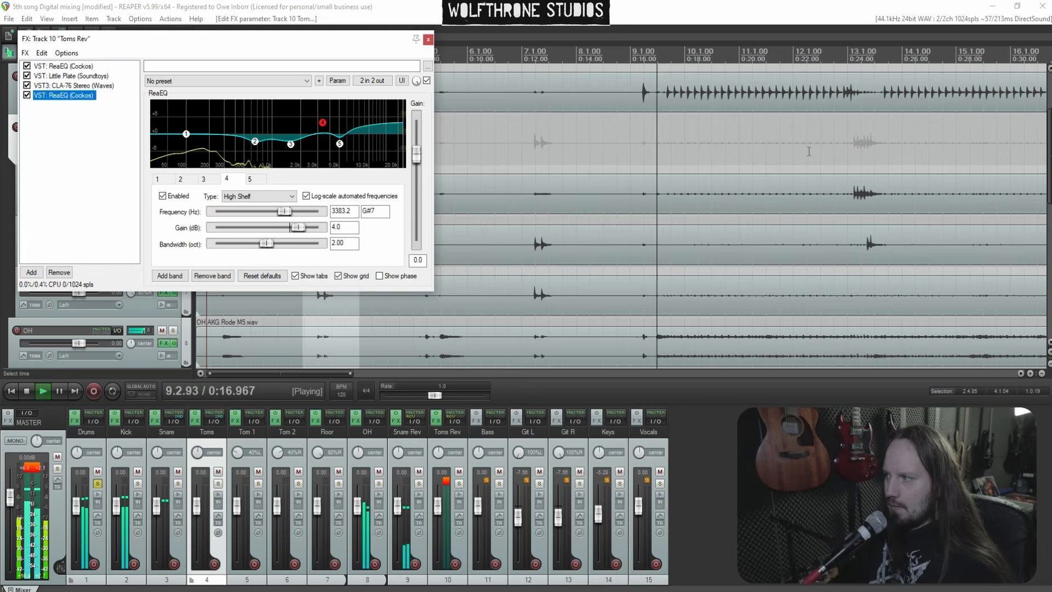
click(826, 148)
scroll(825, 148, down, 3)
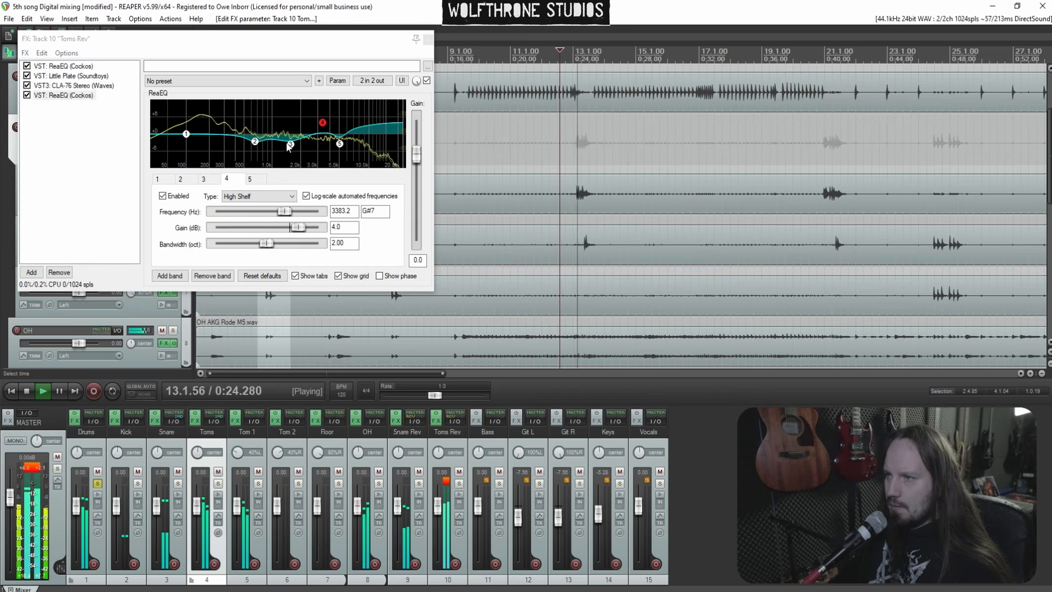
double_click(222, 116)
key(space)
key(space)
drag(221, 115, 188, 142)
scroll(207, 145, up, 3)
key(space)
key(space)
Set the first ReaEQ's low shelf to about 262 Hz and -3.8 dB, then close the FX chain
click(77, 67)
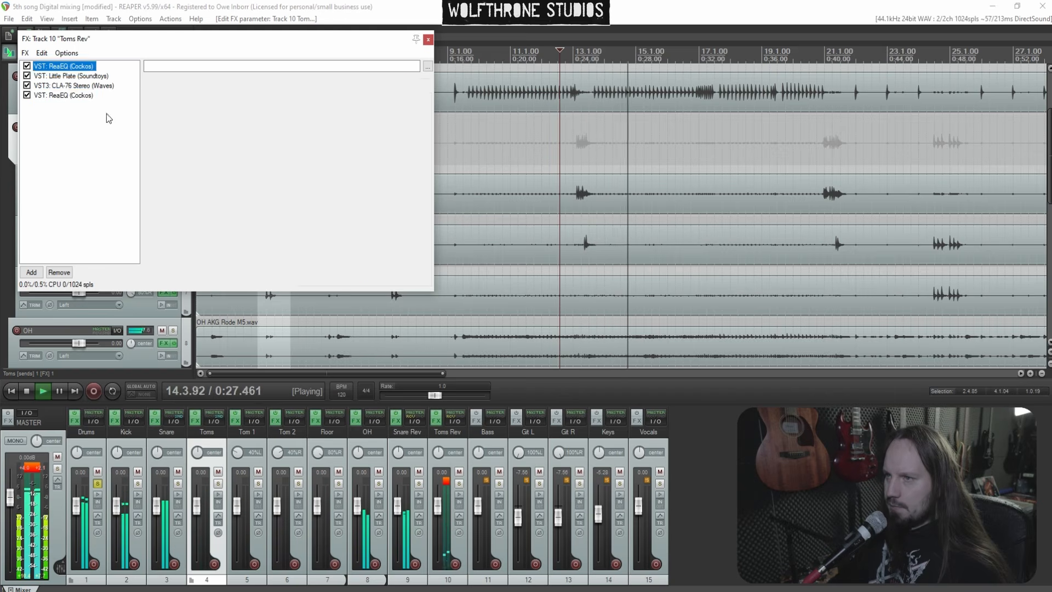
drag(219, 146, 220, 146)
click(815, 140)
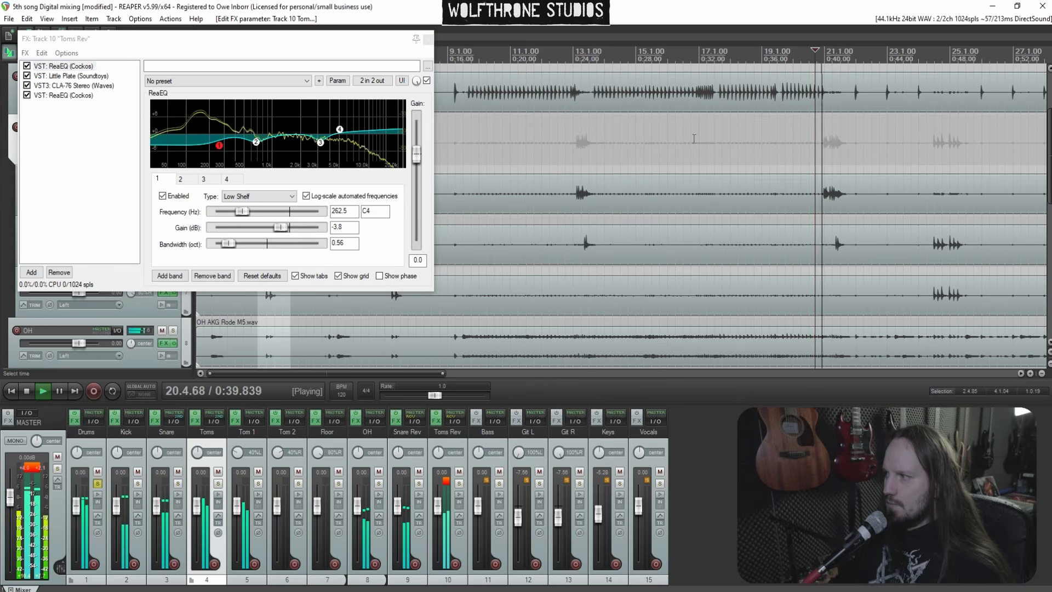
click(429, 40)
Solo the Bass track and play the song from around bar 9
scroll(750, 194, down, 1)
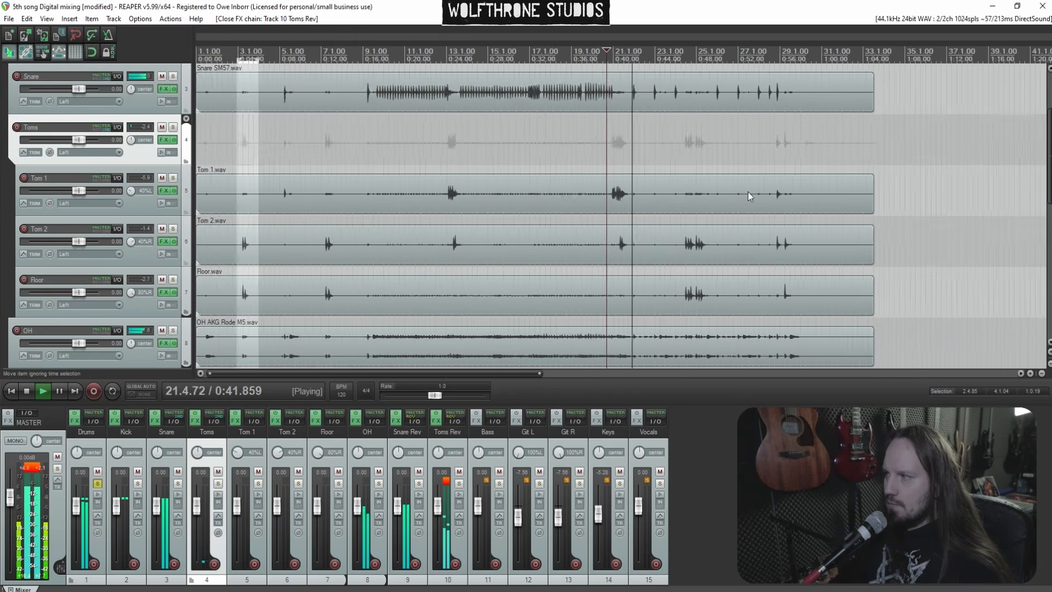
scroll(676, 201, up, 2)
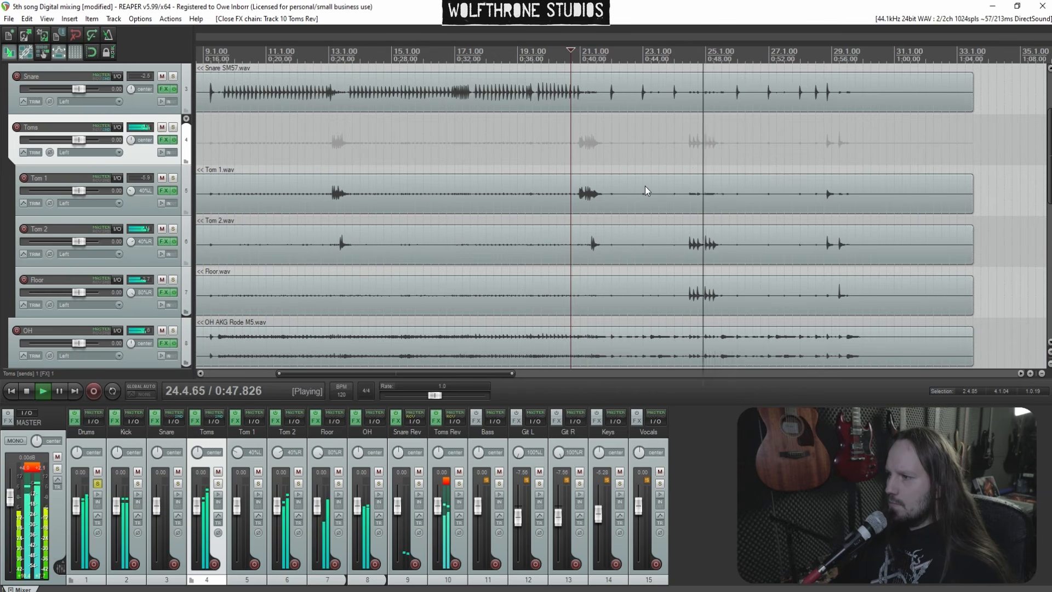
scroll(489, 244, down, 2)
scroll(492, 241, down, 1)
key(space)
click(499, 483)
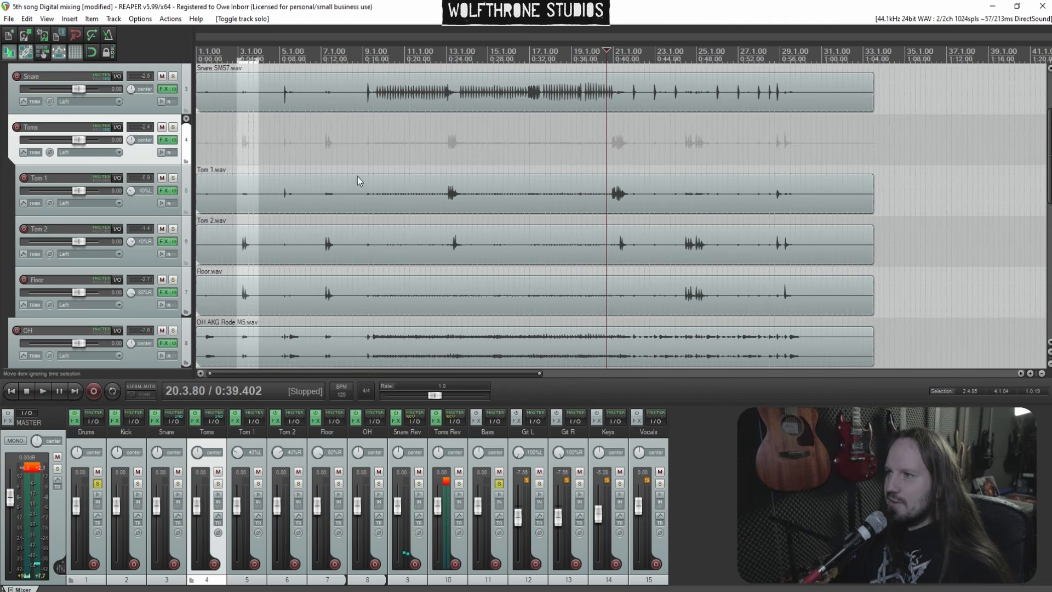
click(368, 150)
key(space)
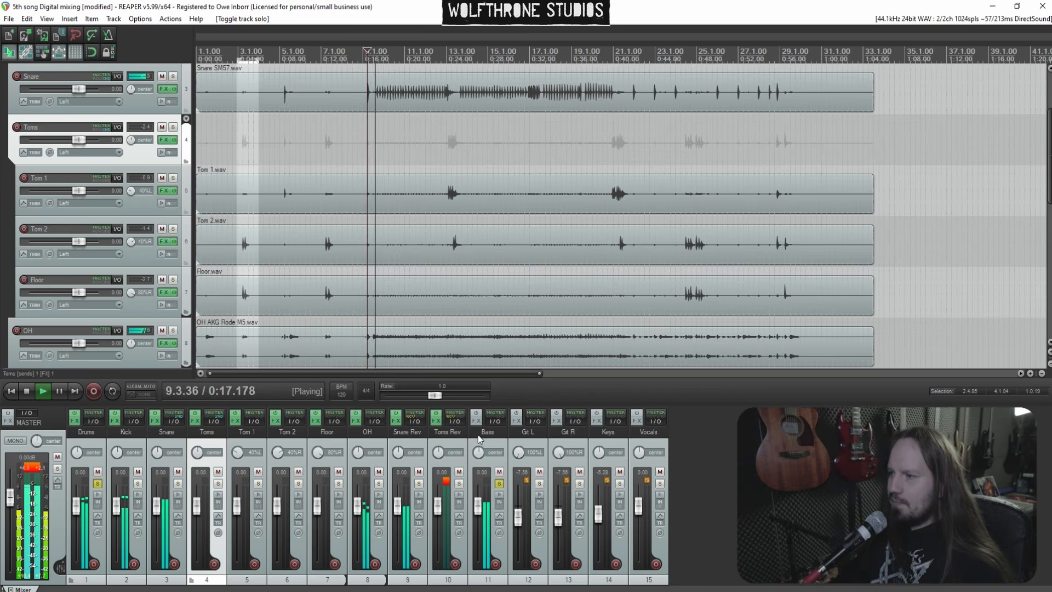
Add Telos - Bass (Black Salt Audio) to the Bass track's FX chain
click(479, 424)
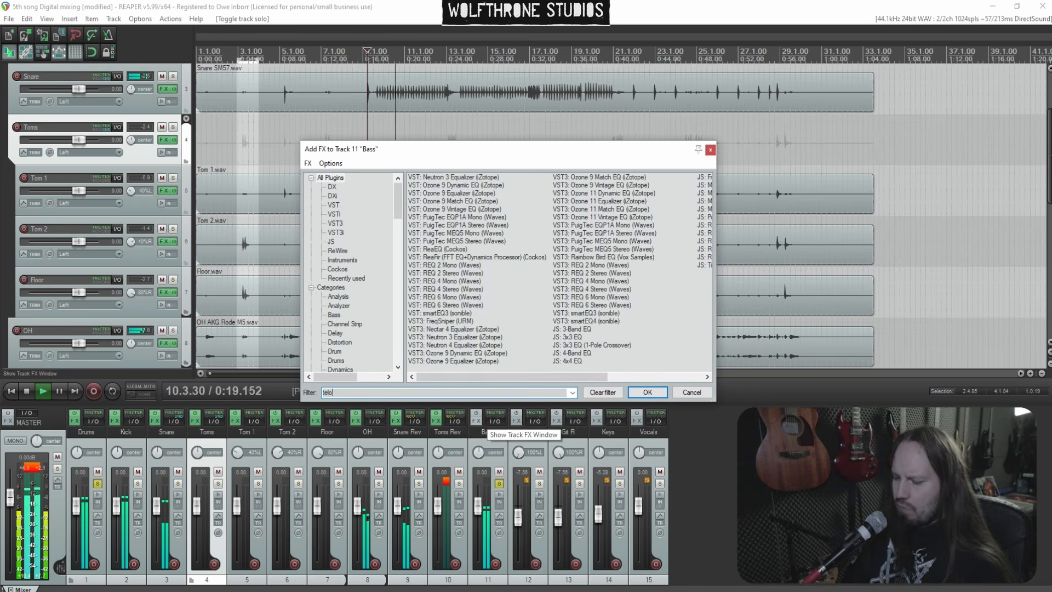
text(telos)
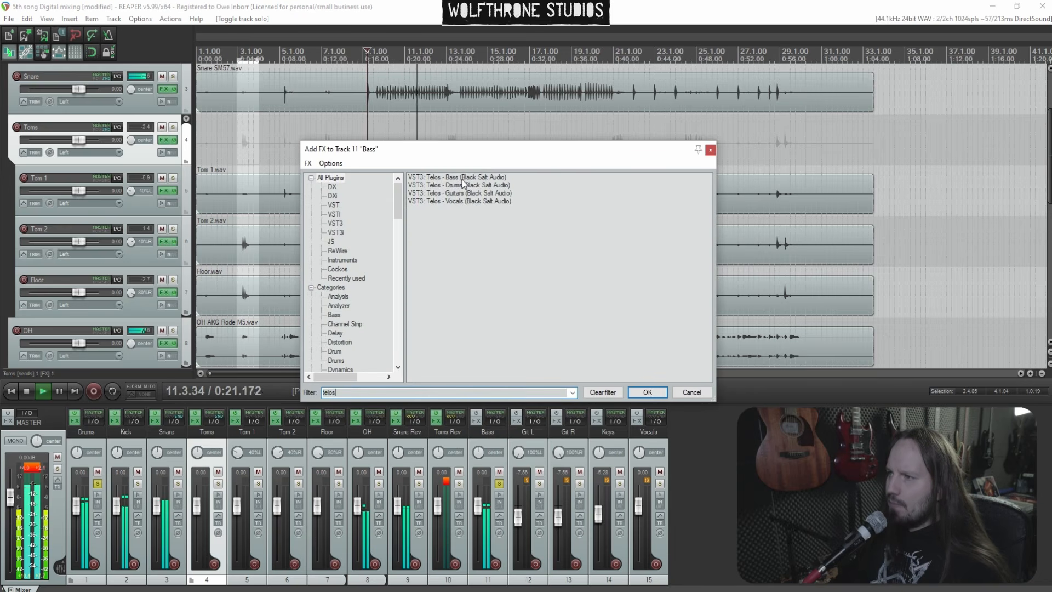
key(Return)
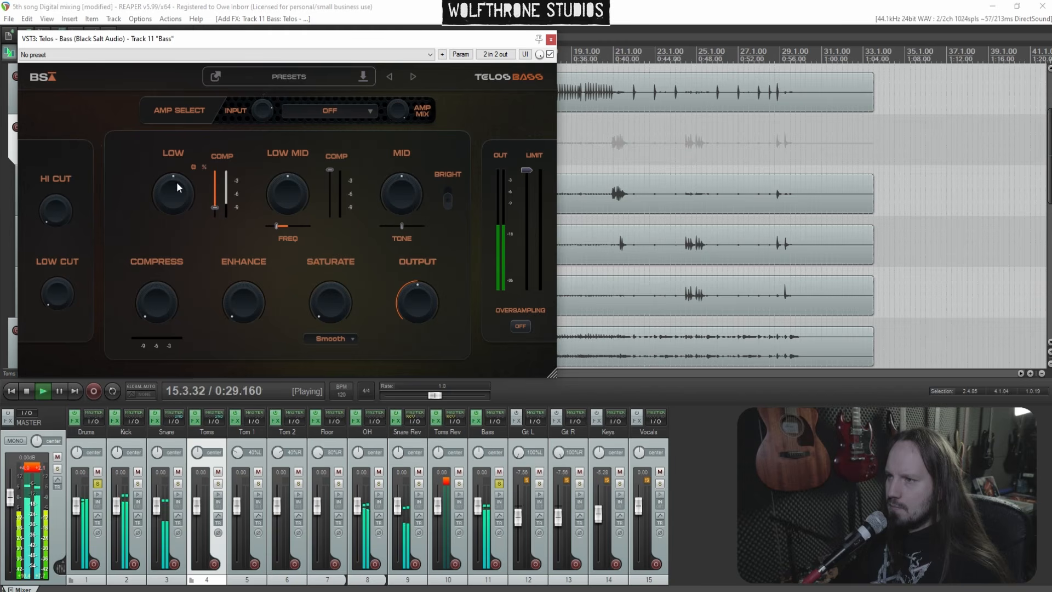
Set Telos Bass Low to about 74%, raise the low-mid compression, and set Mid to about 18%
drag(169, 109, 170, 119)
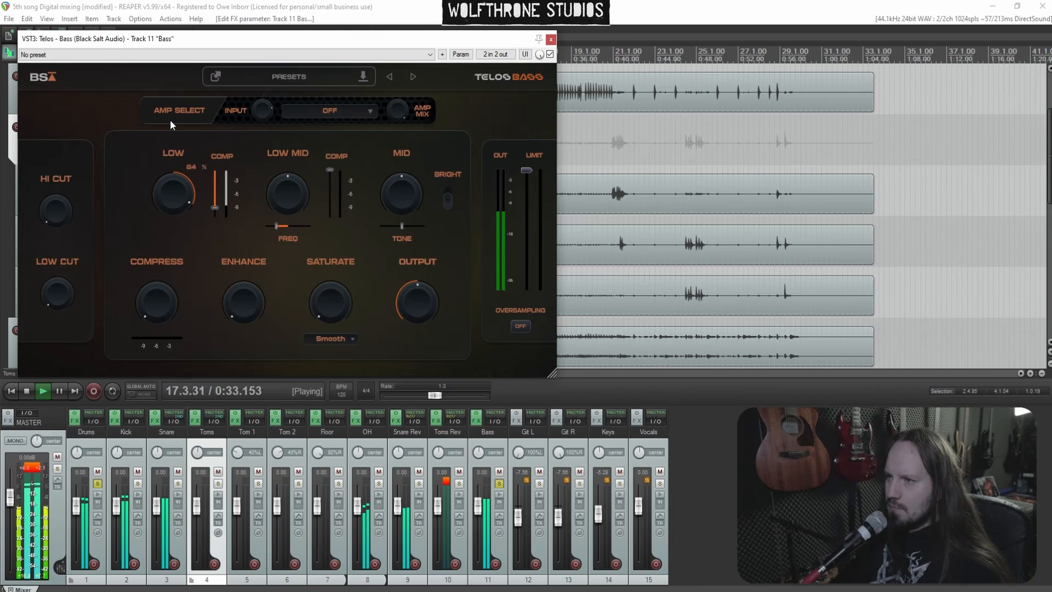
drag(170, 119, 265, 192)
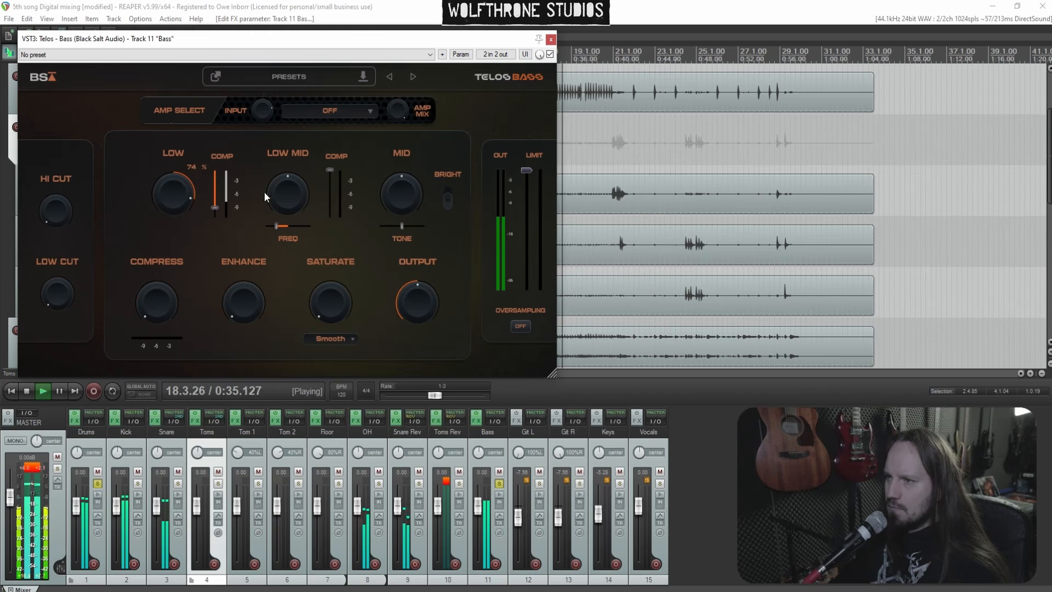
drag(330, 172, 288, 175)
drag(380, 195, 403, 182)
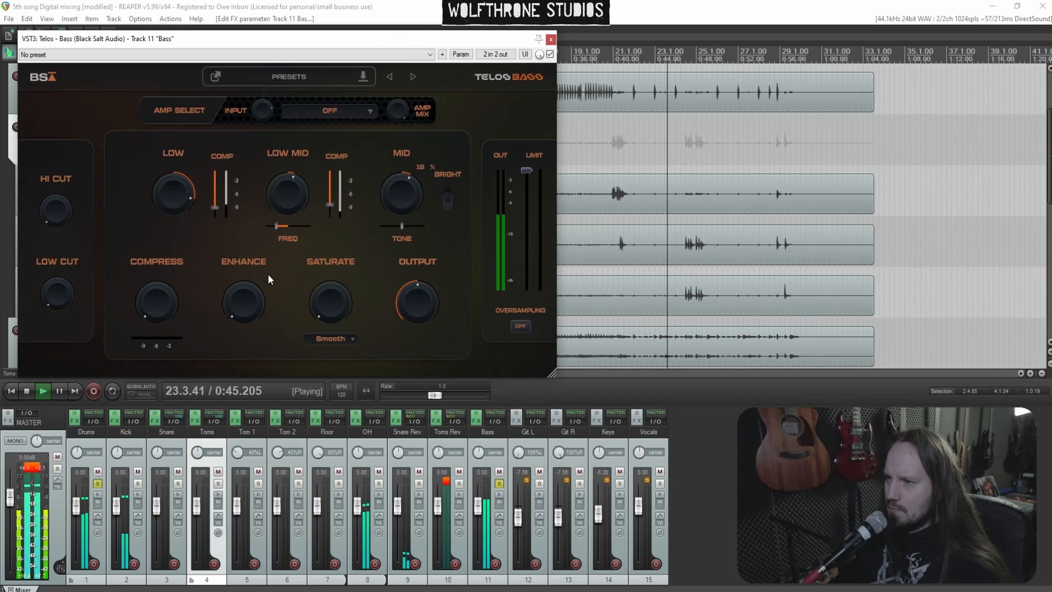
Set Telos Bass Compress to about 38%, raise Enhance, set Saturate to about 71%, and nudge low-mid compression
drag(160, 295, 144, 236)
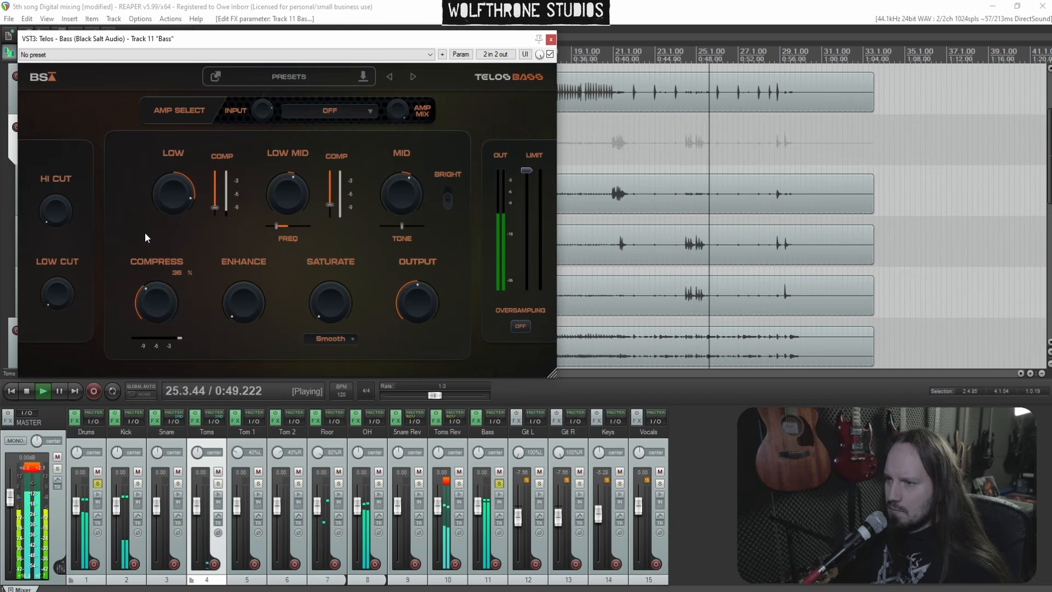
drag(235, 297, 236, 231)
drag(332, 305, 320, 184)
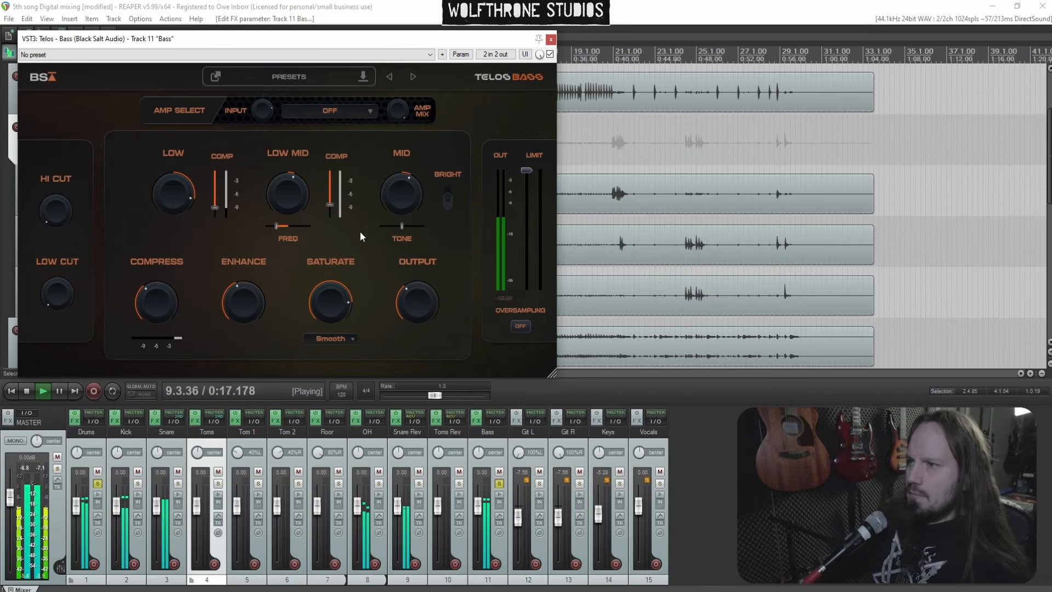
drag(330, 204, 329, 190)
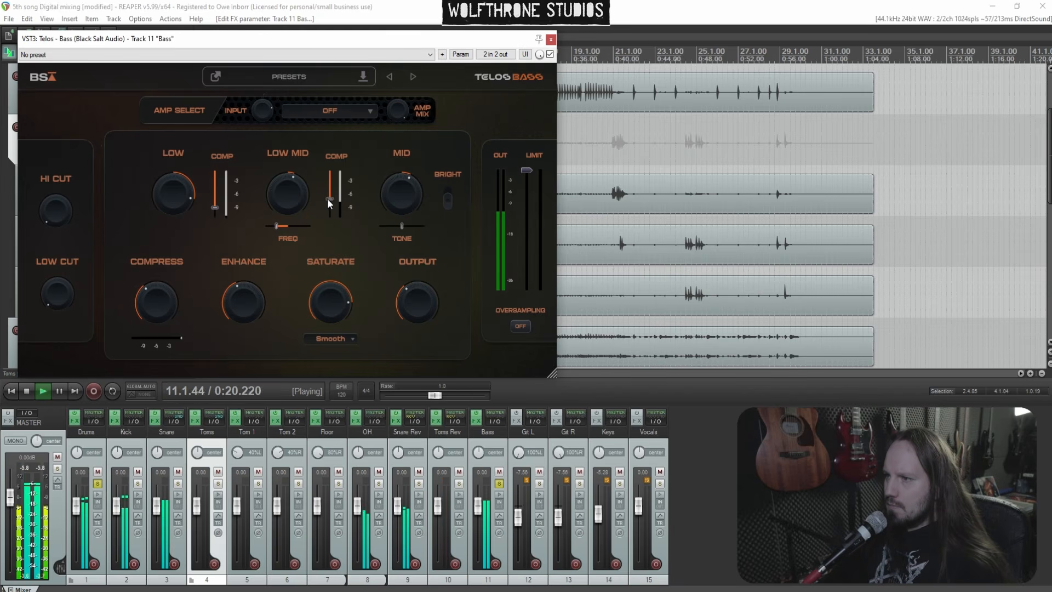
drag(155, 294, 151, 295)
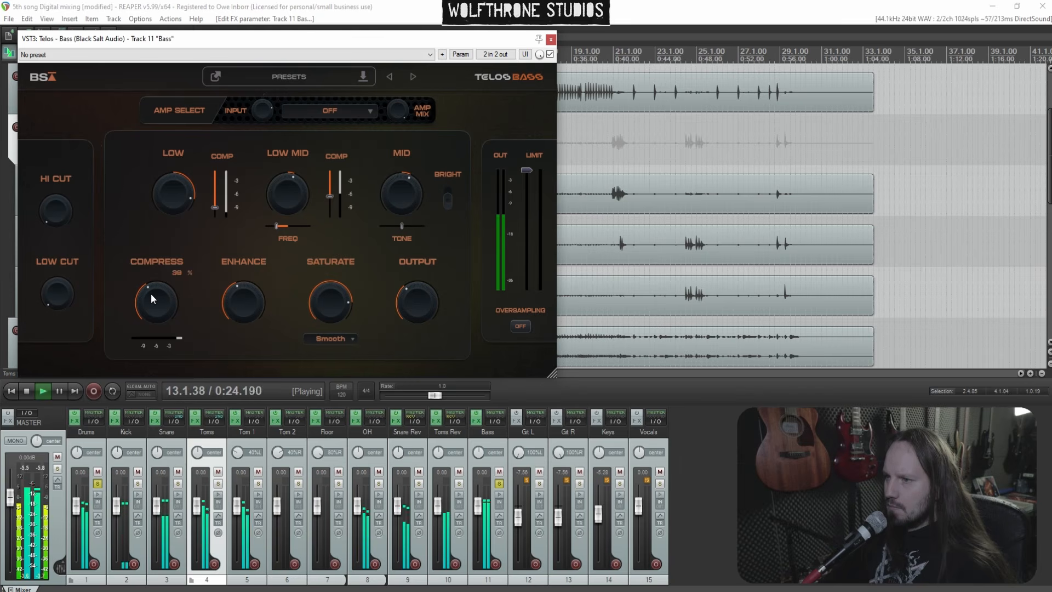
Set the Telos Bass Output to about -7.2 dB and close the plugin window
drag(414, 314, 413, 316)
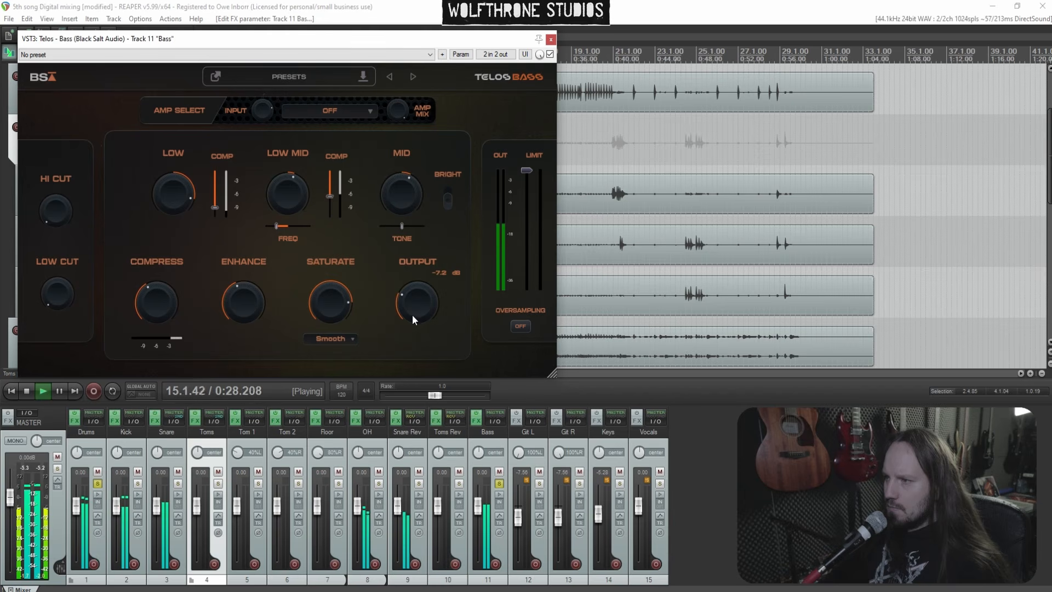
drag(413, 317, 412, 318)
click(552, 39)
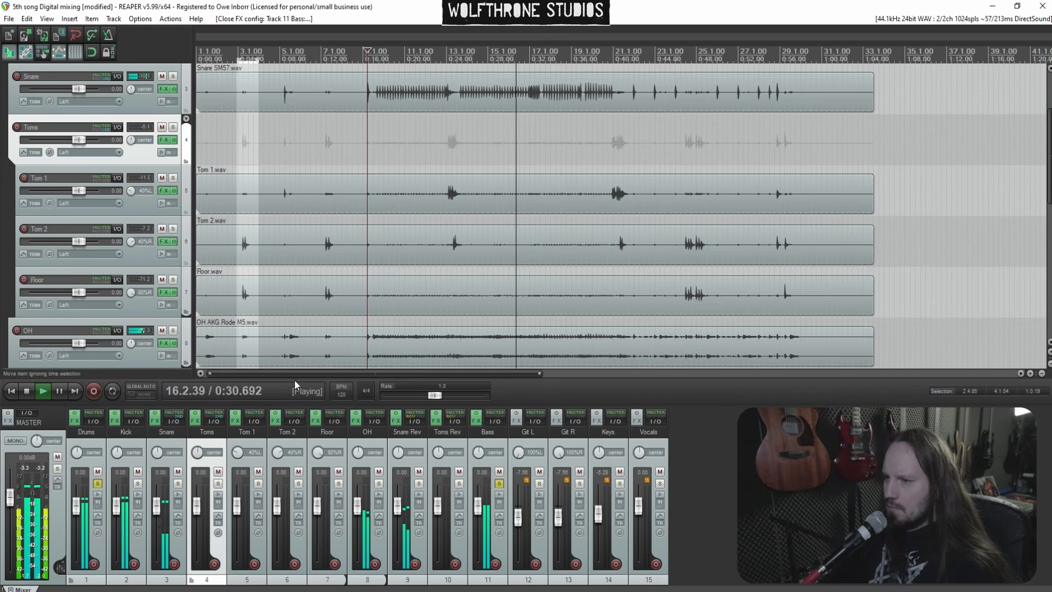
On the Snare track, raise Telos Drums High to about 76 and add BSAClipper to its FX chain
click(155, 421)
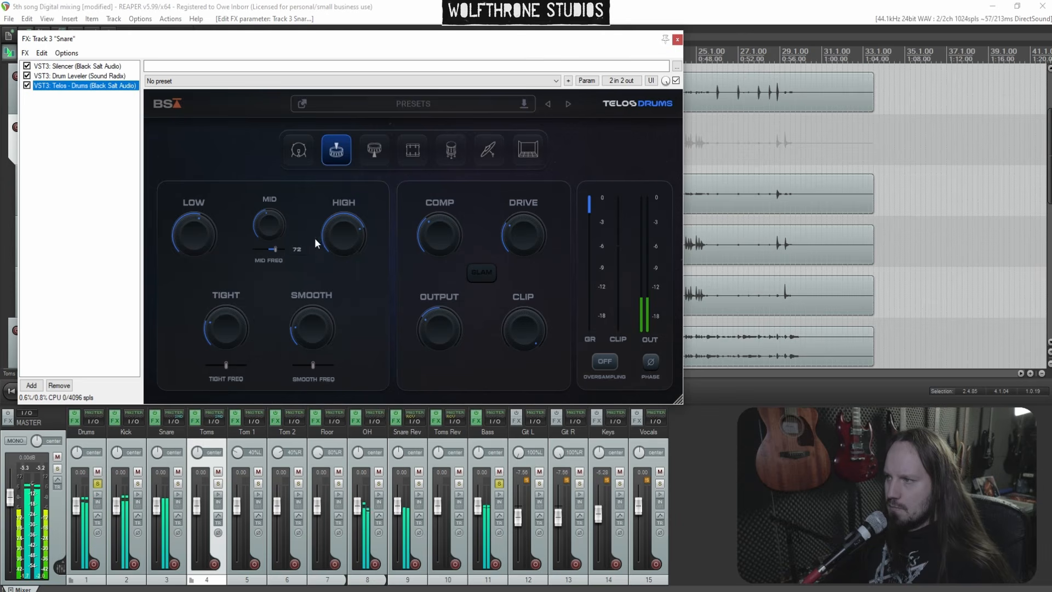
mouse_move(427, 240)
mouse_down()
mouse_move(428, 216)
mouse_move(424, 229)
mouse_up()
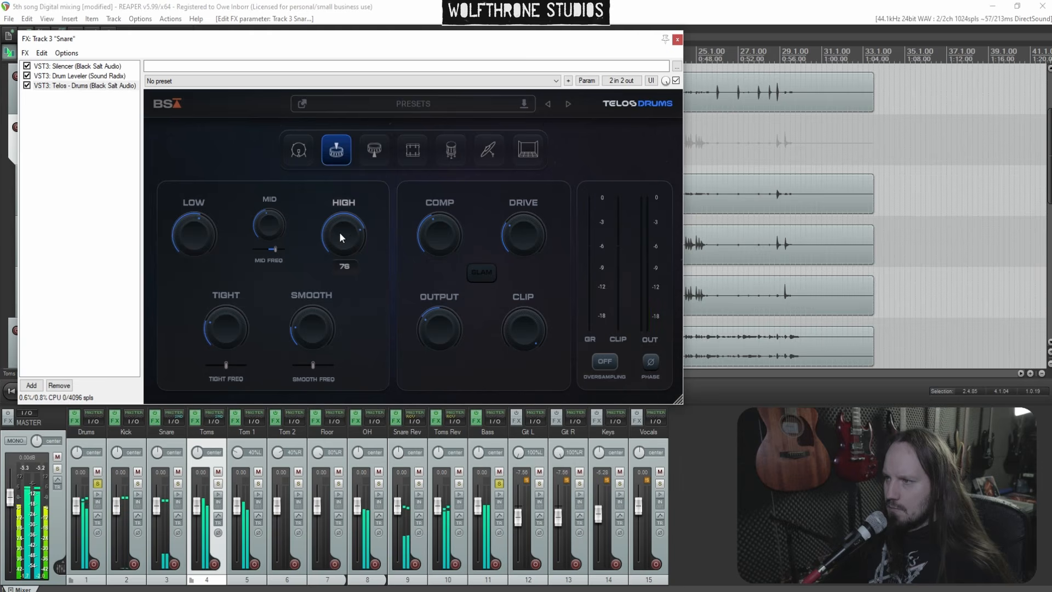
right_click(87, 150)
click(104, 133)
text(cli)
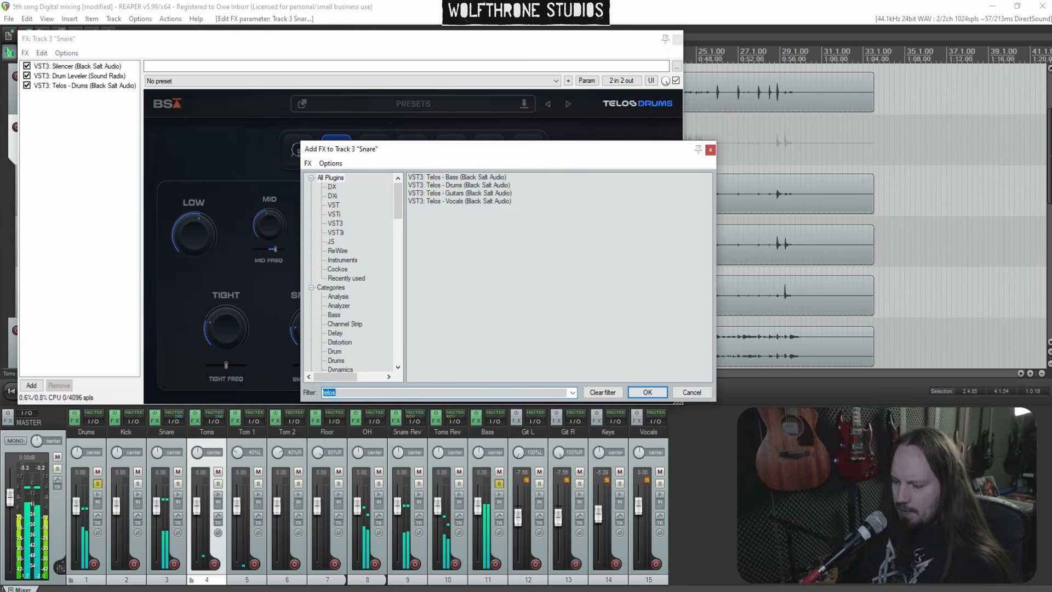
text(p)
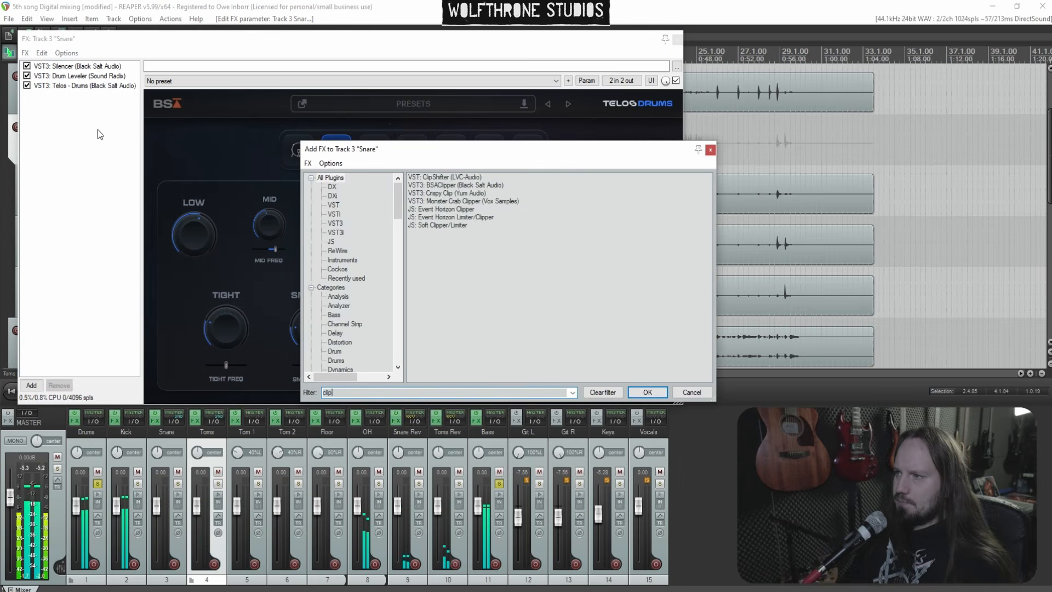
click(452, 187)
key(Return)
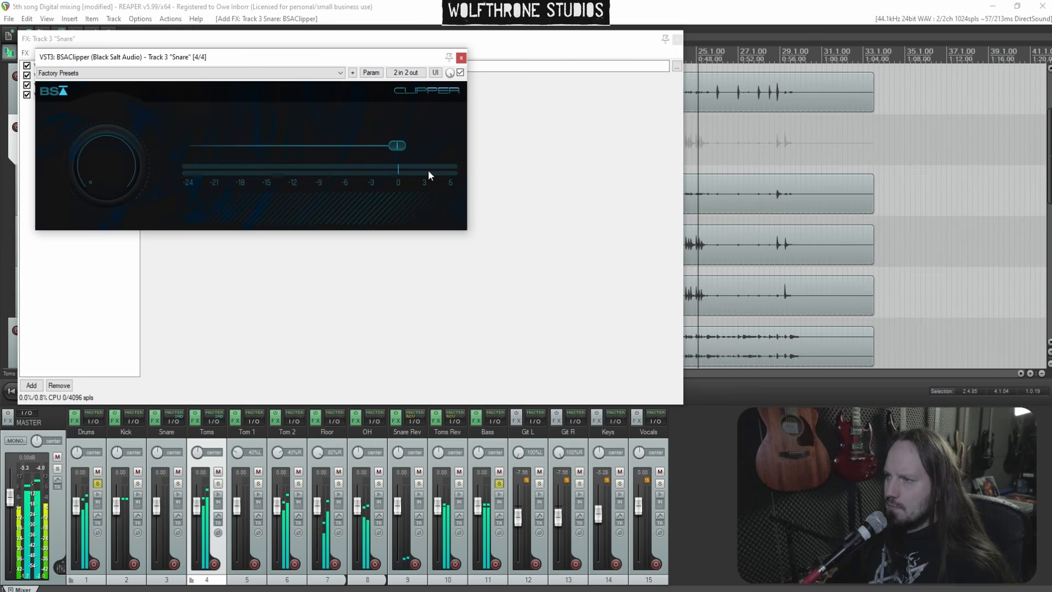
Set the BSAClipper threshold to about -12.1, adjust its gain knob, and close the clipper window
drag(395, 143, 325, 144)
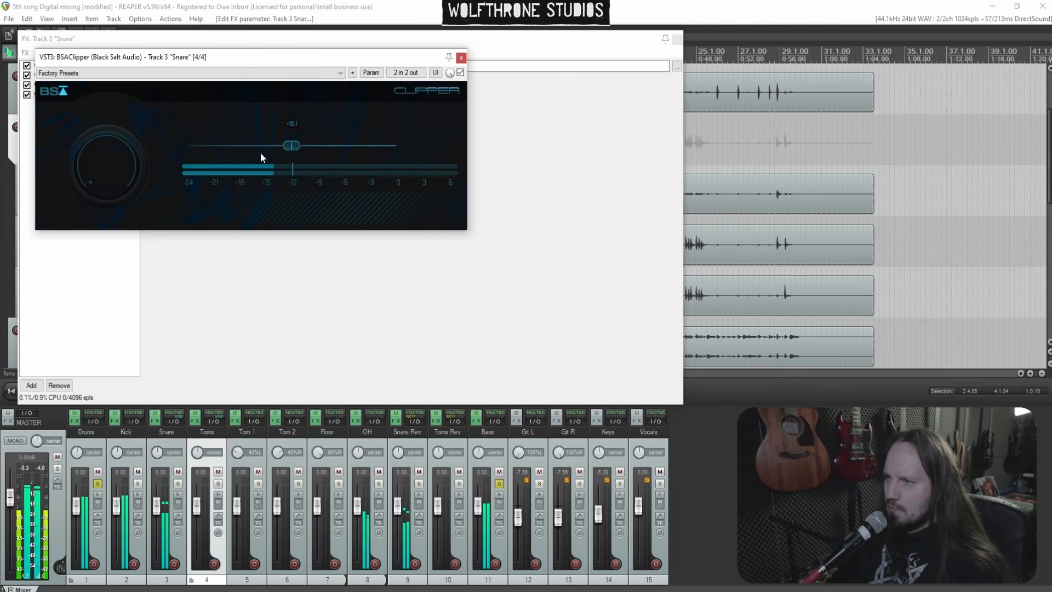
drag(117, 168, 100, 116)
click(464, 58)
Add Escalator to the Snare chain, set it to 15% with about -2.3 dB output, and close it
right_click(83, 128)
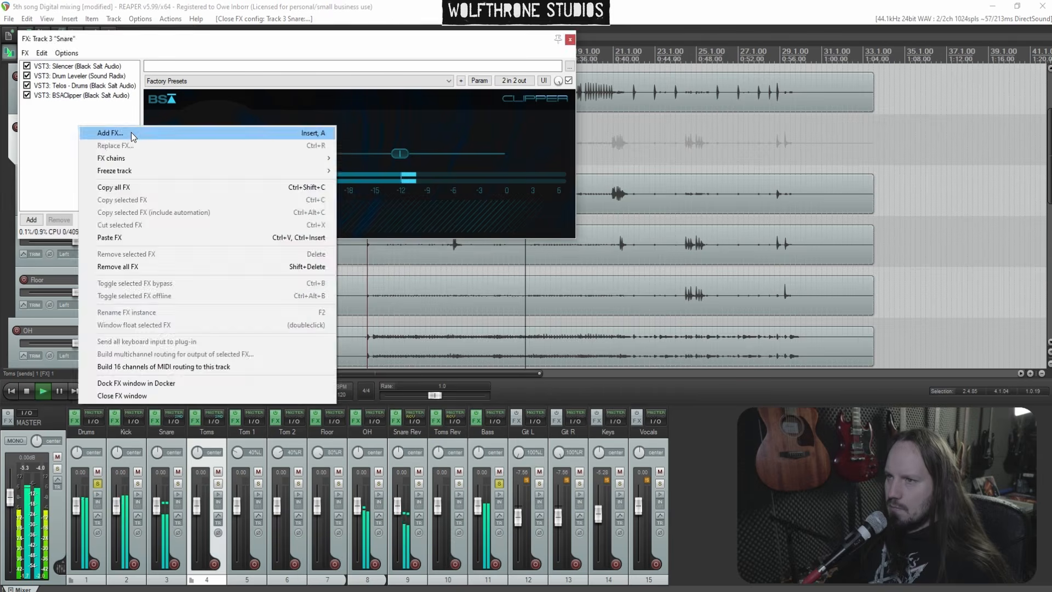
click(130, 132)
text(esc)
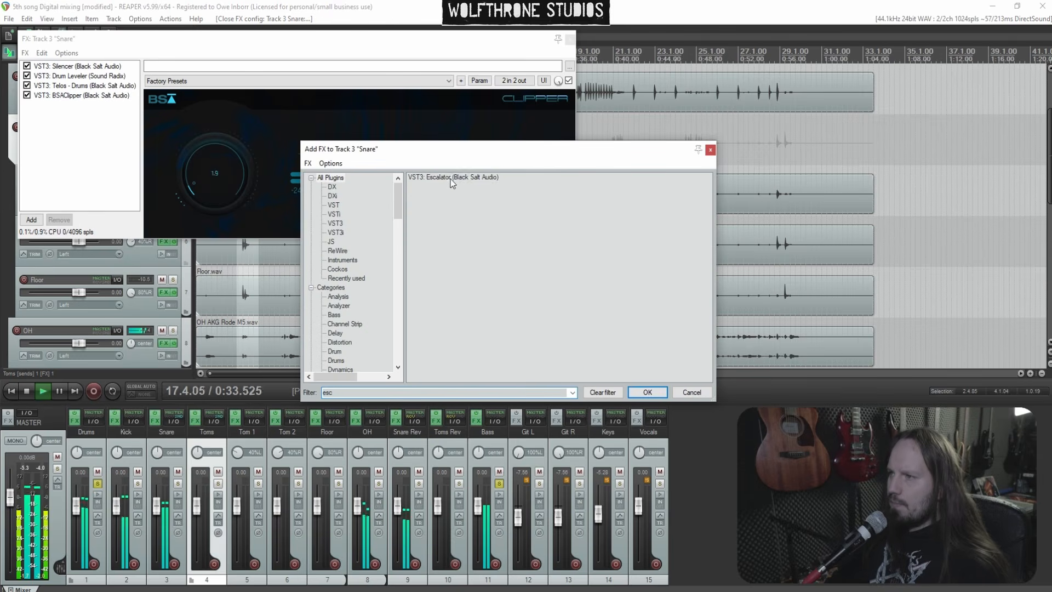
key(Return)
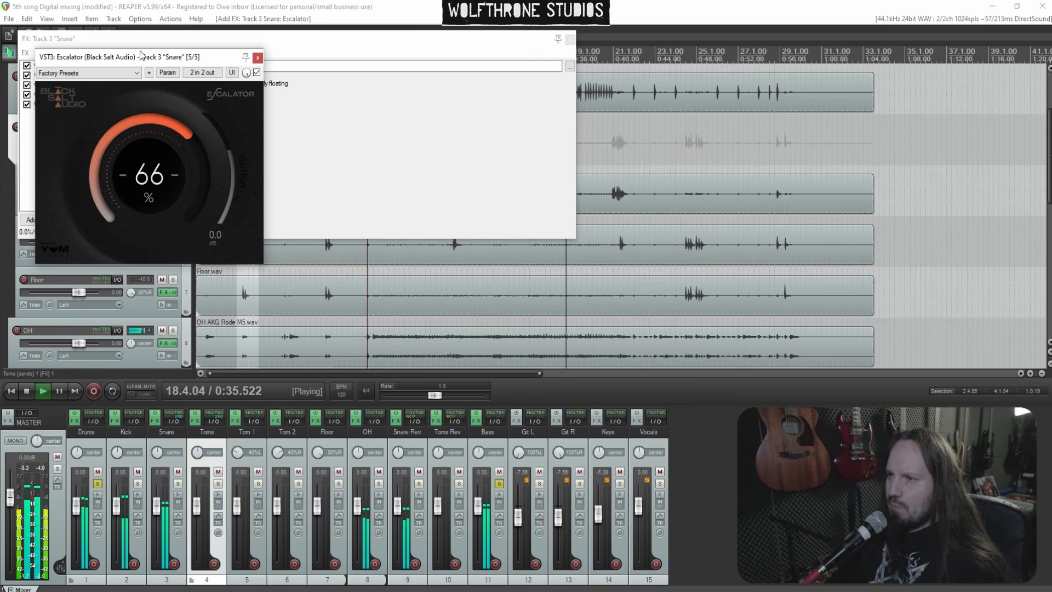
drag(144, 92, 149, 133)
drag(230, 163, 234, 172)
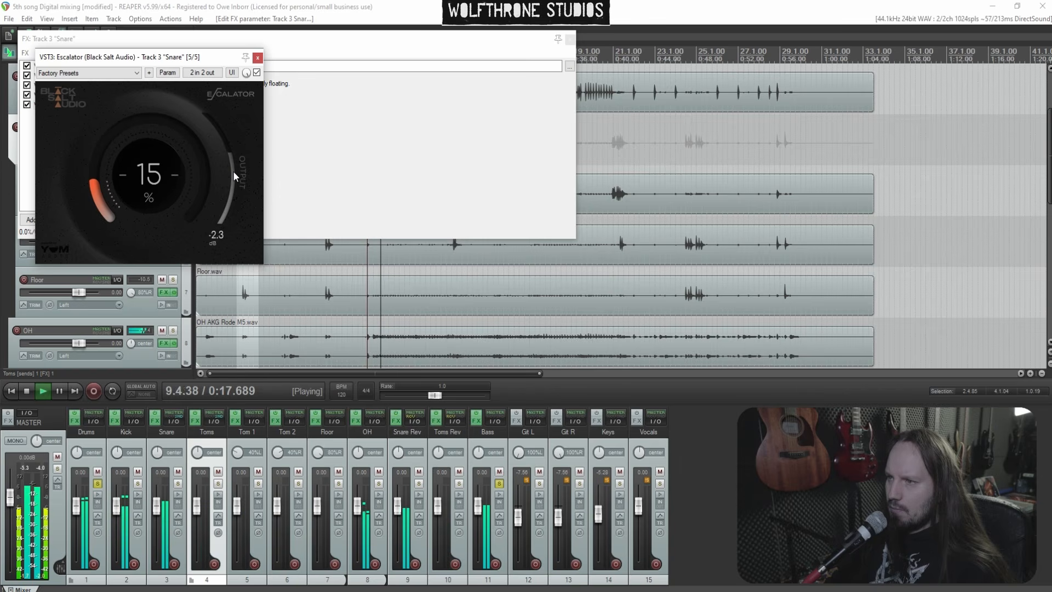
click(258, 57)
Add ReaEQ to the Snare chain and cut about 614 Hz by 3.2 dB and about 332 Hz by 2.4 dB
right_click(69, 134)
click(131, 142)
text(eq)
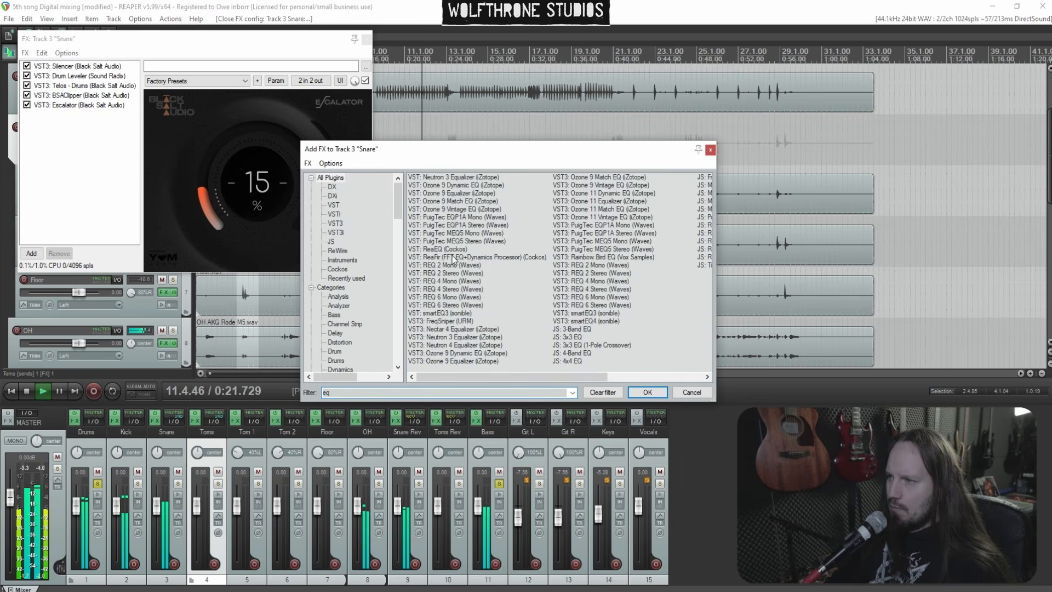
double_click(436, 247)
drag(163, 126, 144, 139)
scroll(158, 110, down, 6)
scroll(144, 99, down, 2)
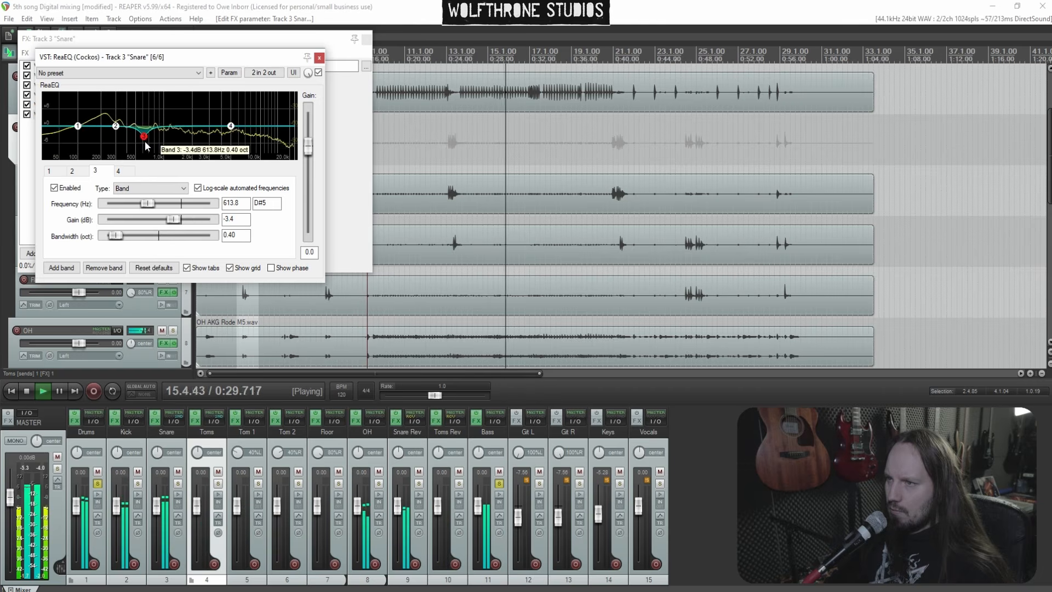
scroll(145, 144, up, 2)
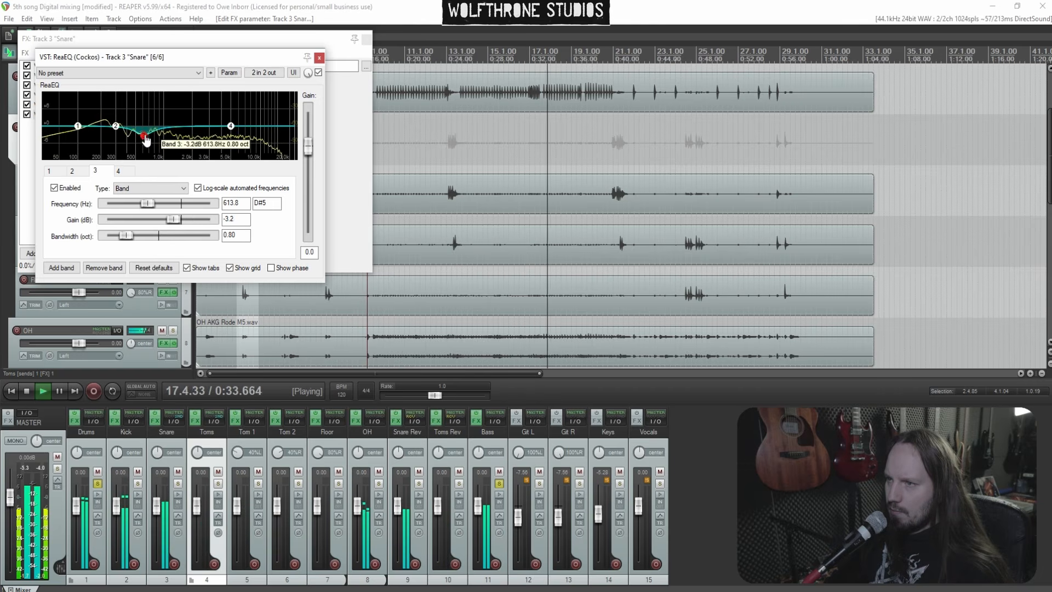
mouse_move(115, 126)
mouse_down()
mouse_move(117, 96)
mouse_move(120, 133)
mouse_up()
scroll(121, 100, down, 4)
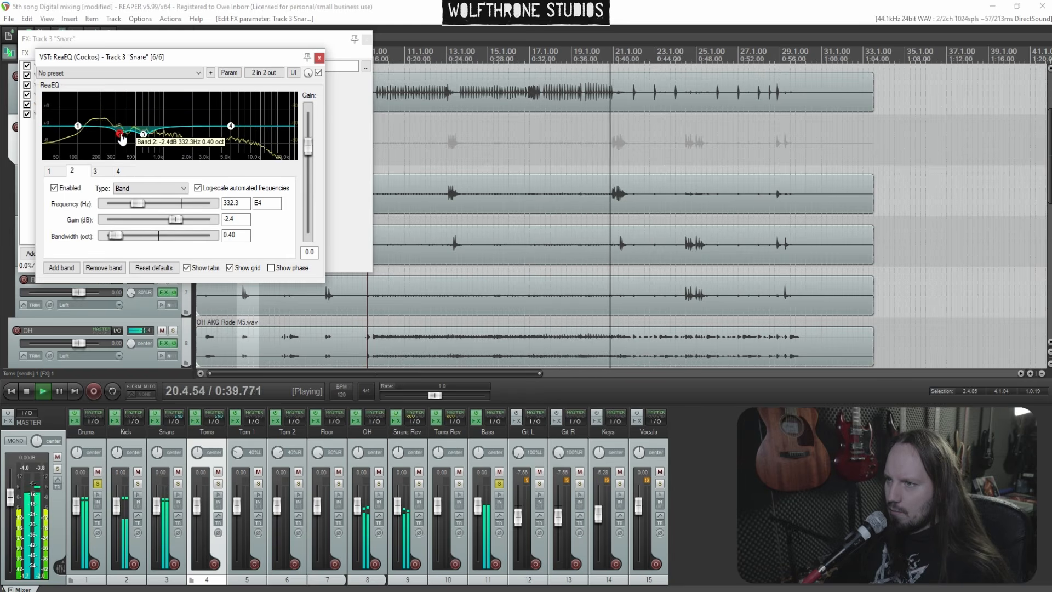
Add a ReaEQ band boosting about 2717 Hz by 2.2 dB, set output gain to -1.0, and close the chain
double_click(188, 116)
mouse_move(188, 117)
mouse_down()
mouse_move(202, 95)
mouse_move(205, 120)
mouse_up()
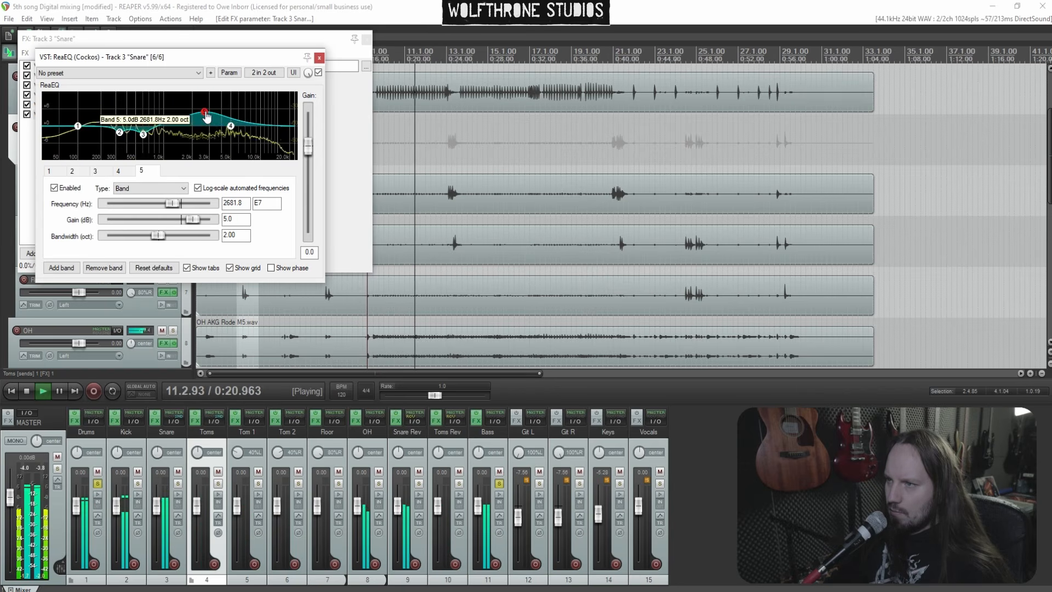
drag(206, 115, 206, 122)
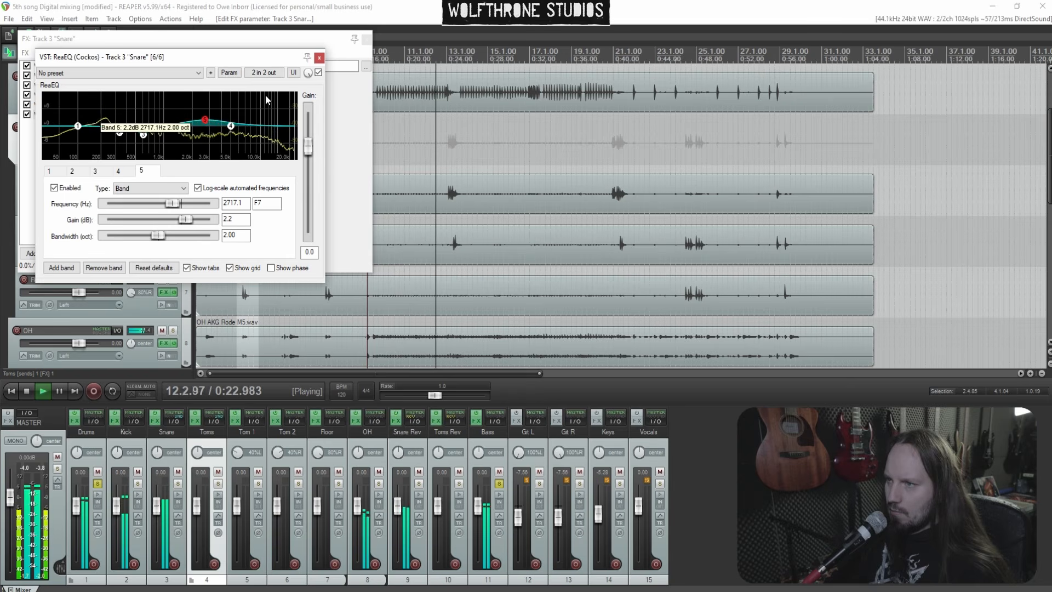
drag(308, 146, 308, 150)
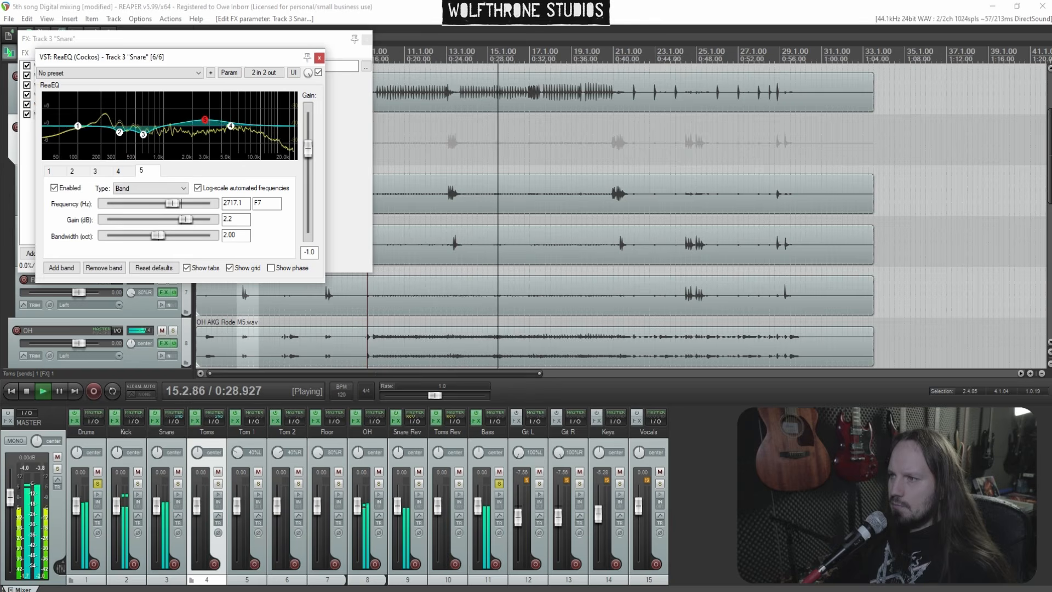
click(319, 58)
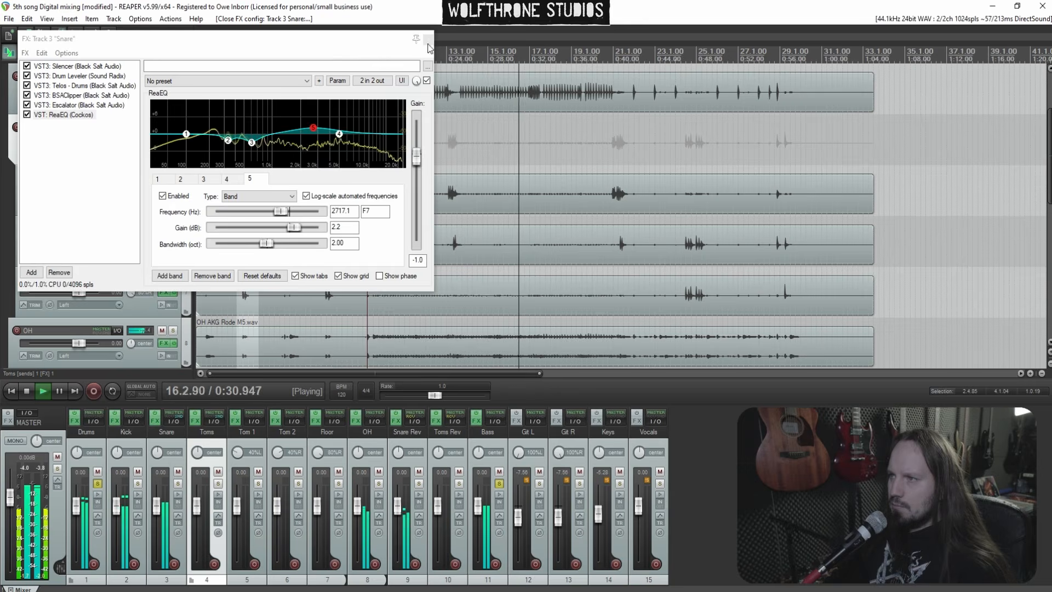
click(428, 46)
Restart playback, open the Snare Rev FX chain, and set the CLA-76 output to about -21.8
key(space)
key(space)
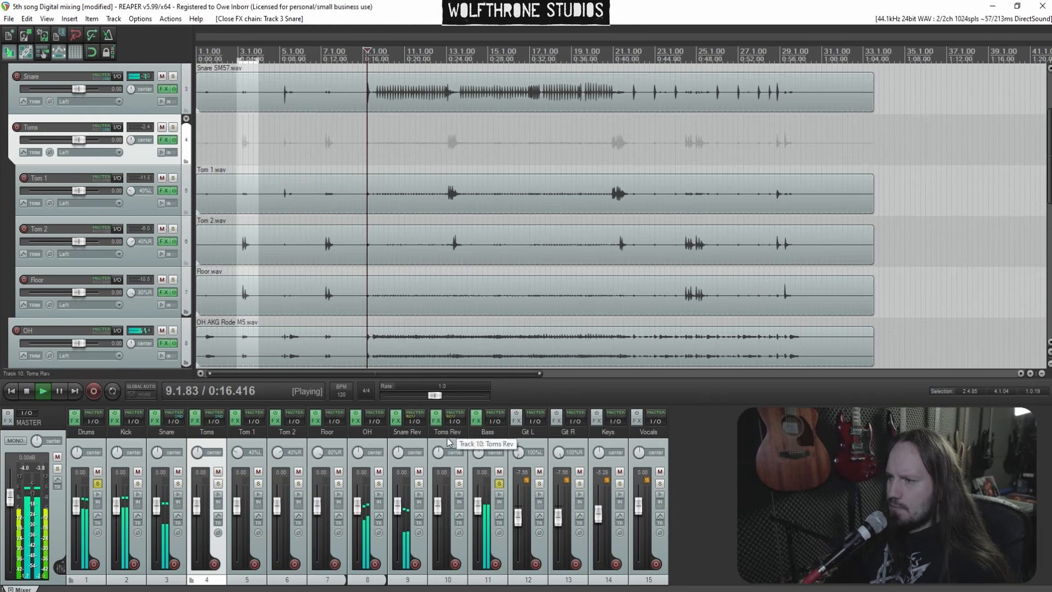
click(396, 421)
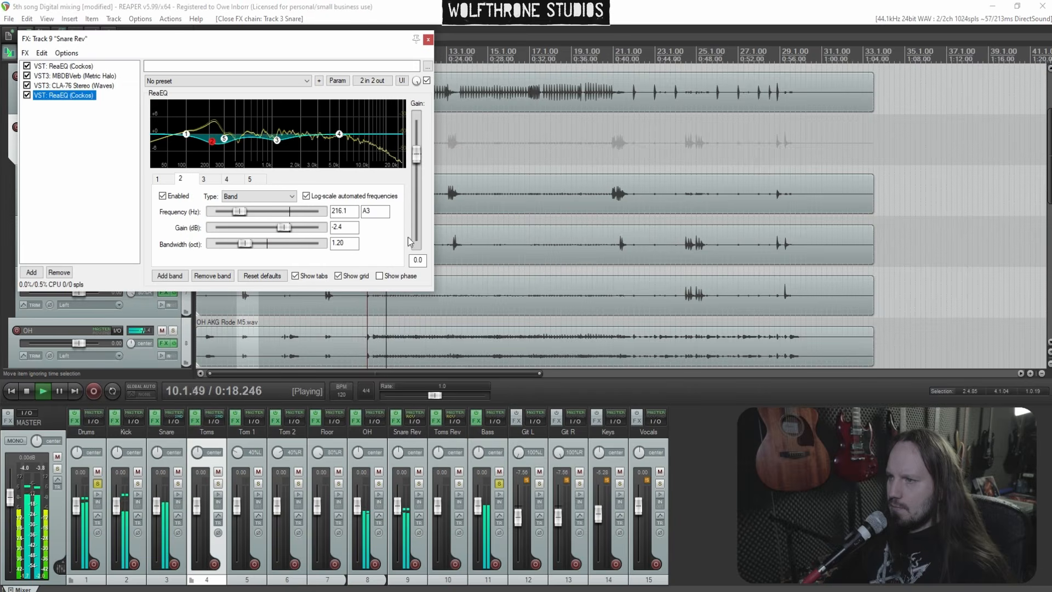
click(83, 86)
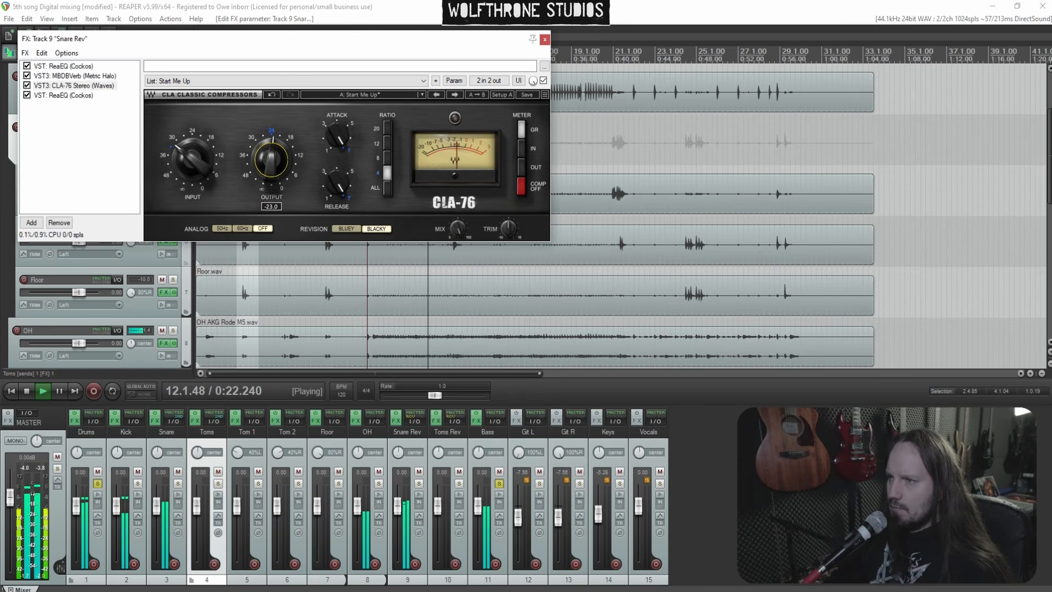
drag(271, 160, 271, 157)
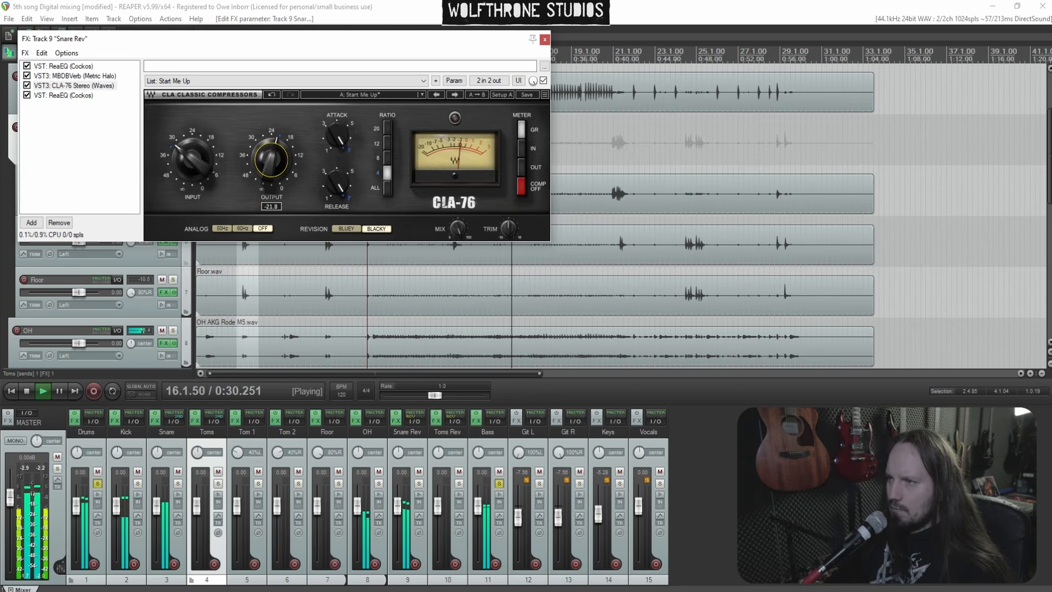
Set the Snare Rev ReaEQ high shelf to about 3211 Hz and 1.6 dB, then close the chain
click(63, 95)
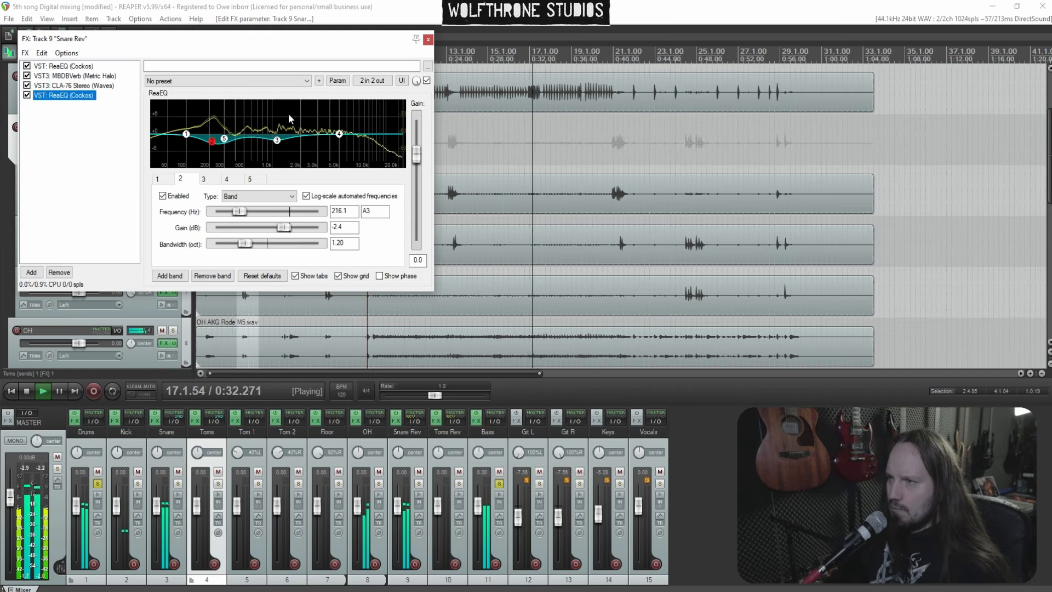
scroll(289, 116, down, 2)
drag(289, 116, 323, 134)
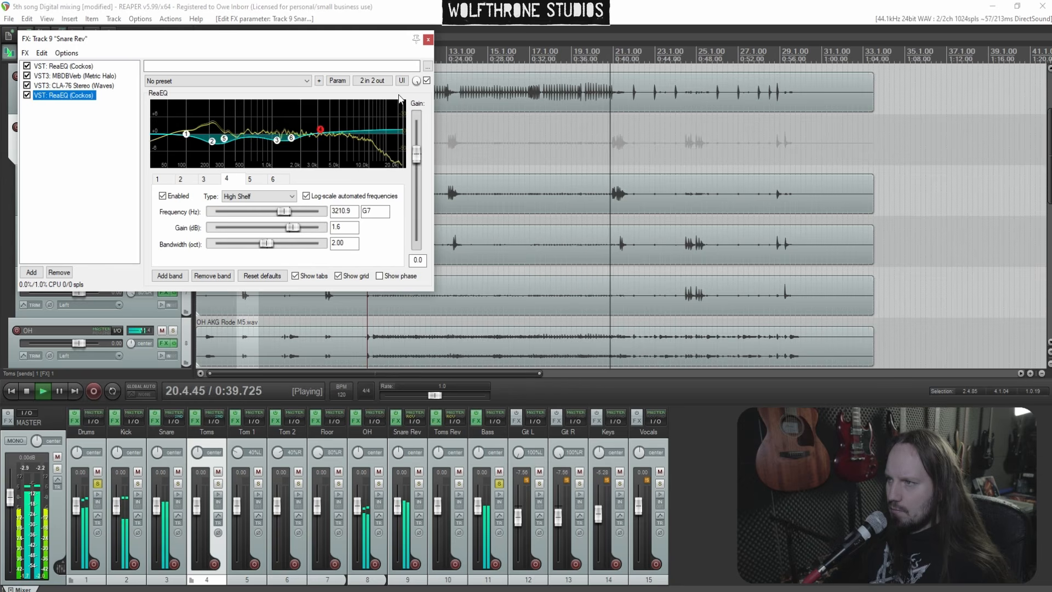
click(428, 40)
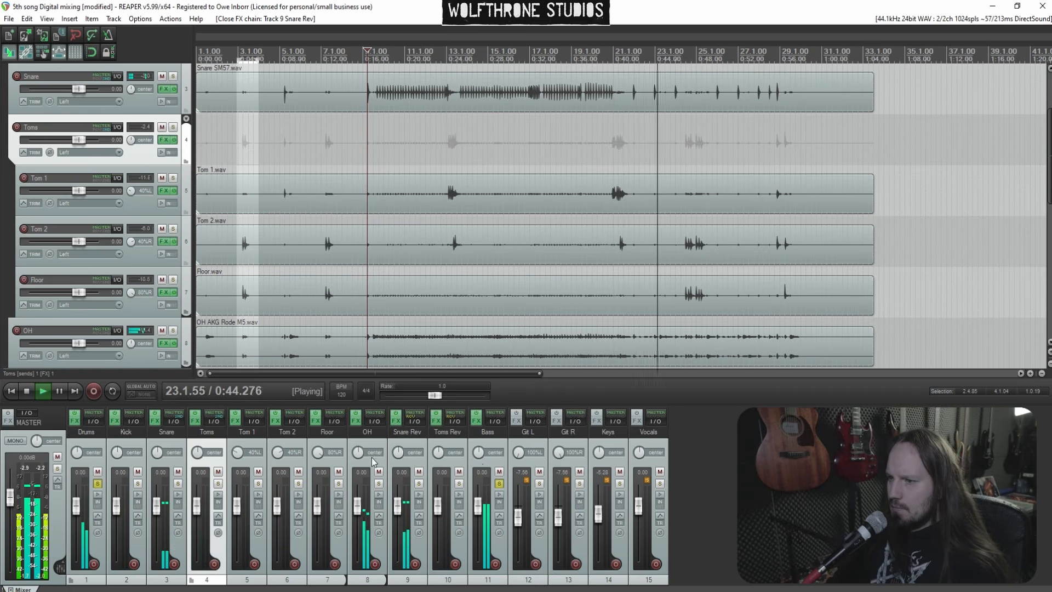
Open the Snare Rev chain, raise the DB-Verb large-room fader, and close the chain
click(396, 421)
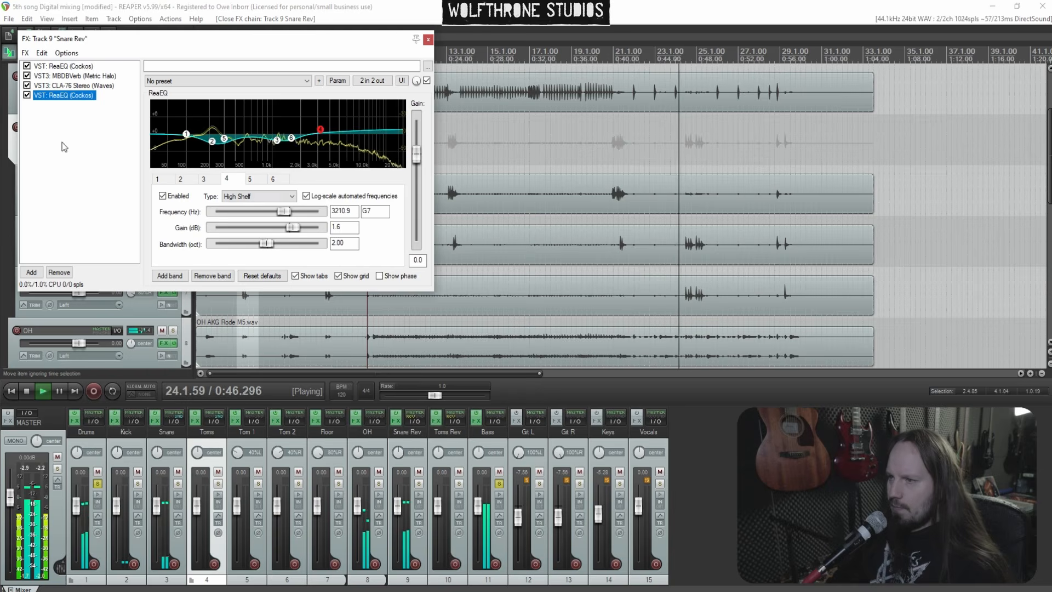
click(71, 75)
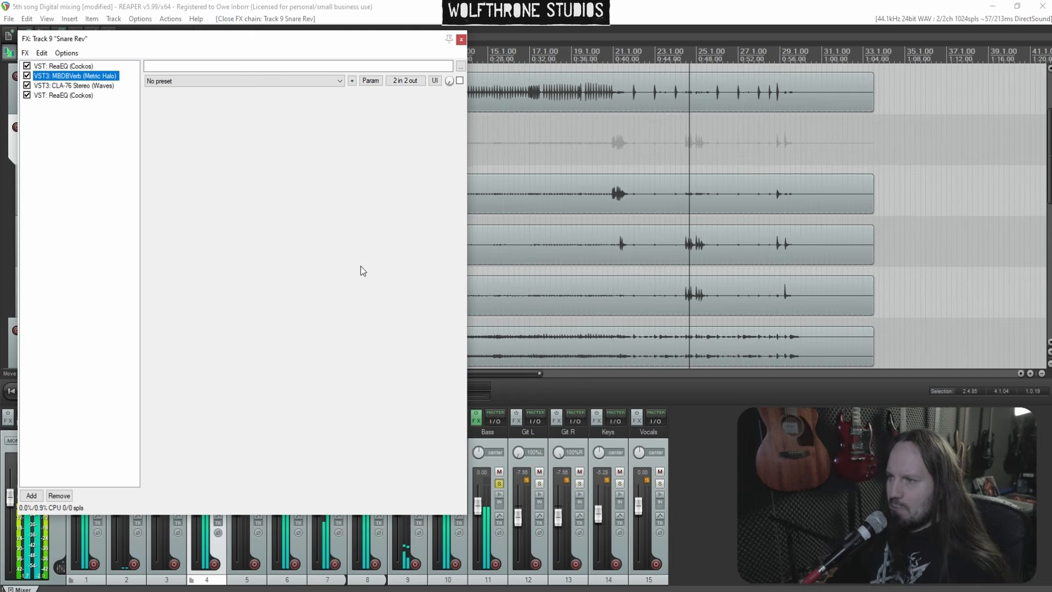
mouse_move(301, 384)
mouse_down()
mouse_move(300, 338)
mouse_move(303, 374)
mouse_up()
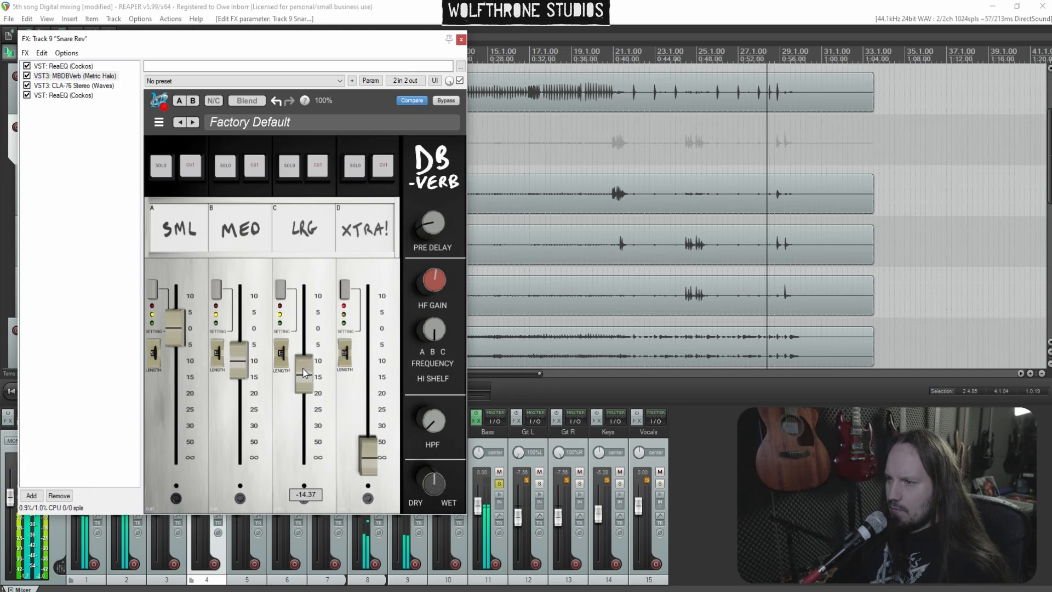
click(462, 39)
click(398, 164)
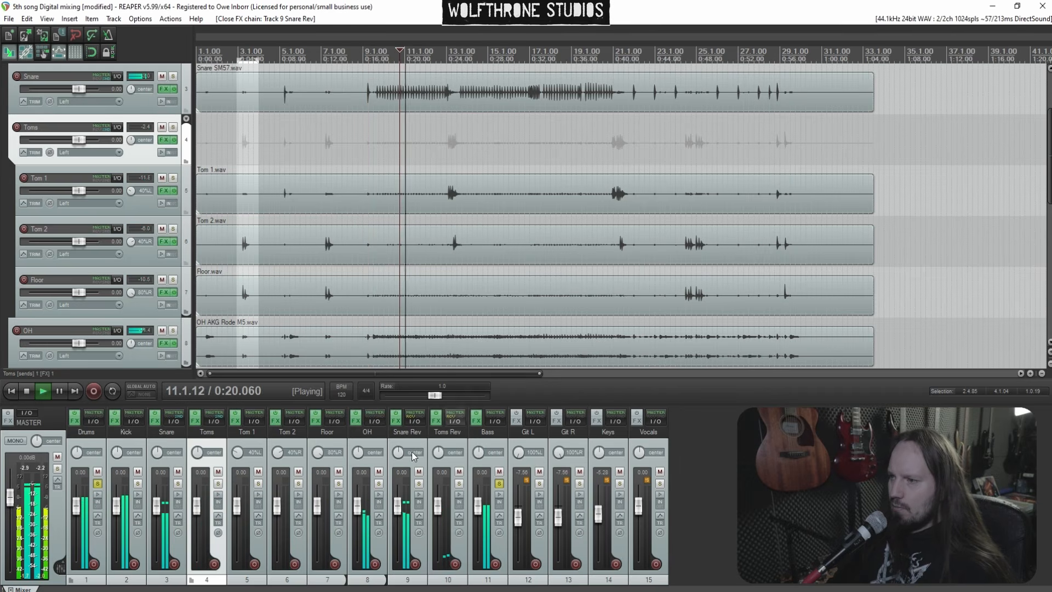
Reopen the Snare Rev chain and set the DB-Verb large-room (LRG) fader to about -19.22
click(395, 421)
drag(309, 375, 309, 386)
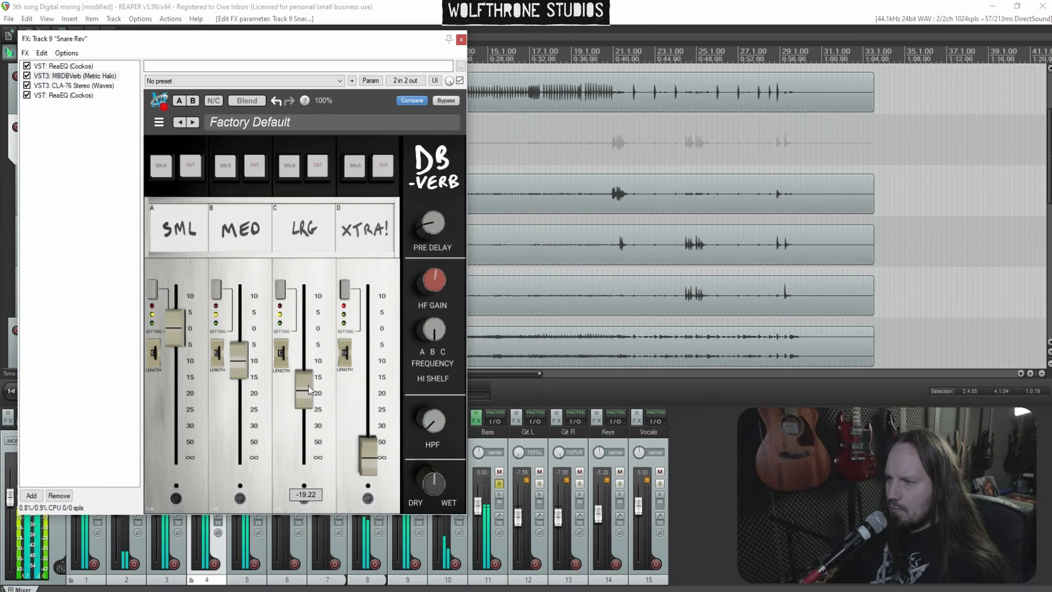
Add a band to the first Snare Rev ReaEQ cutting about 2613 Hz by 3.0 dB, then close the chain
click(63, 65)
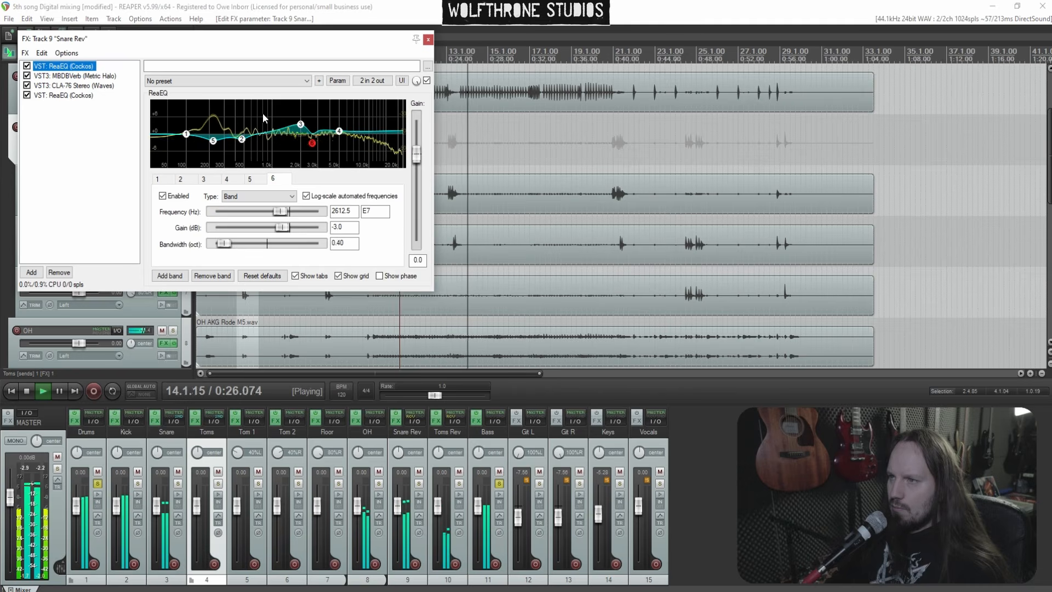
double_click(283, 118)
drag(283, 118, 285, 144)
click(428, 39)
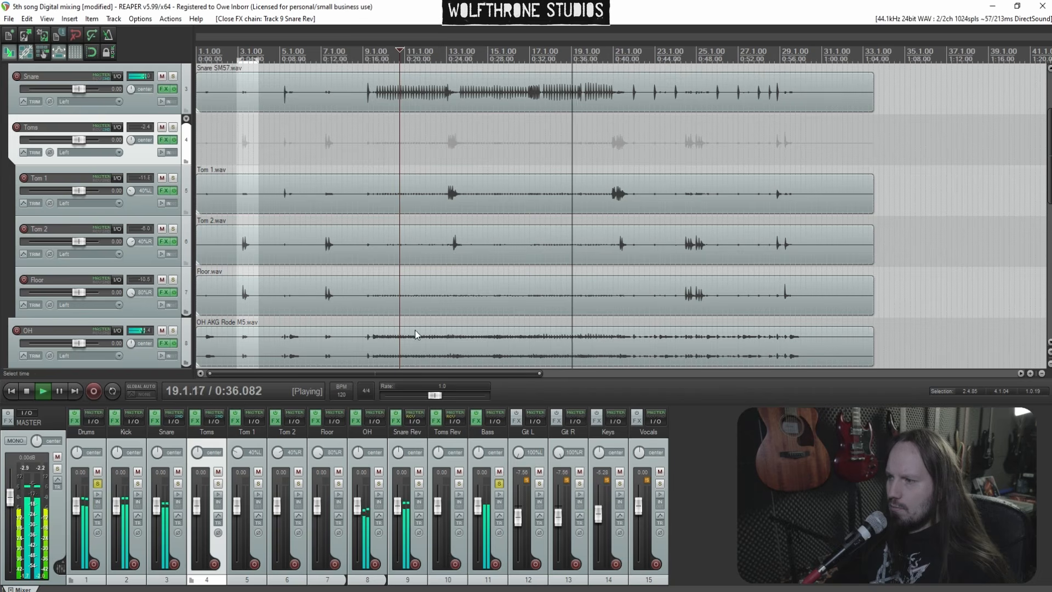
Reset the Git L fader to 0 dB, then lower the Telos Bass output on the Bass track and close its chain
double_click(518, 518)
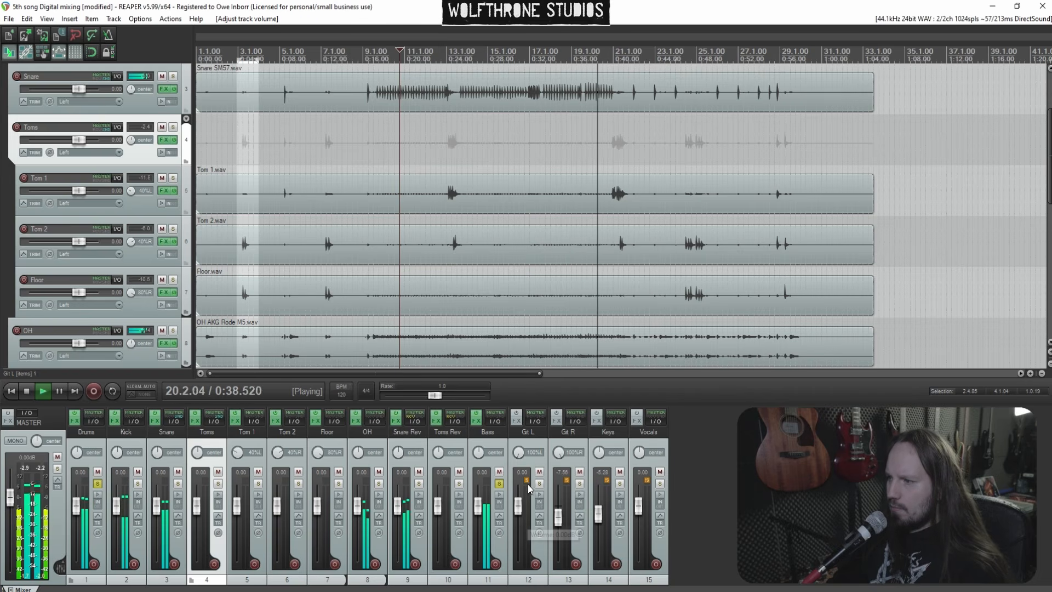
click(476, 421)
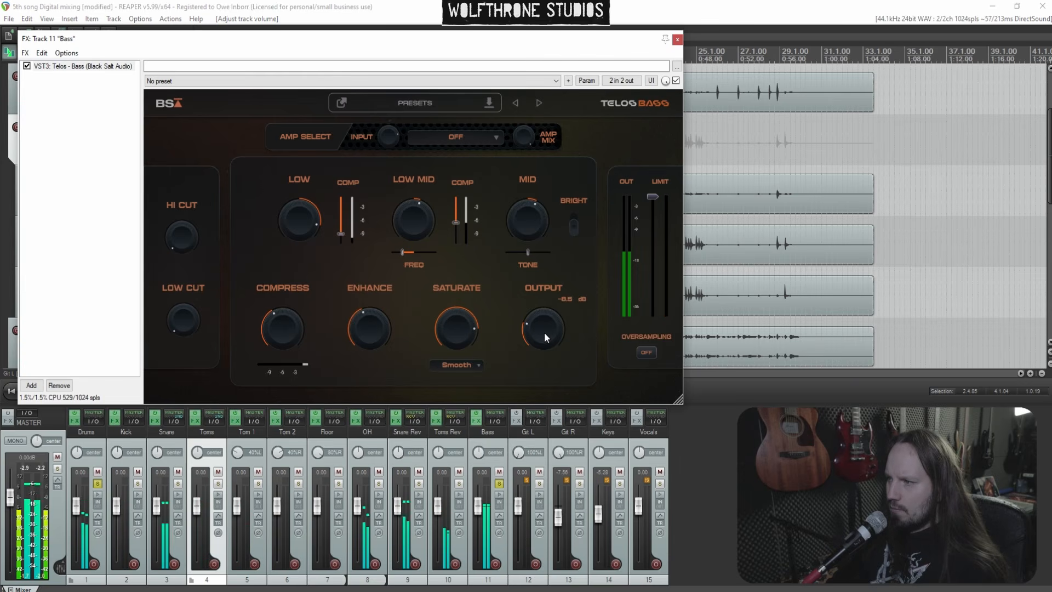
scroll(544, 336, down, 2)
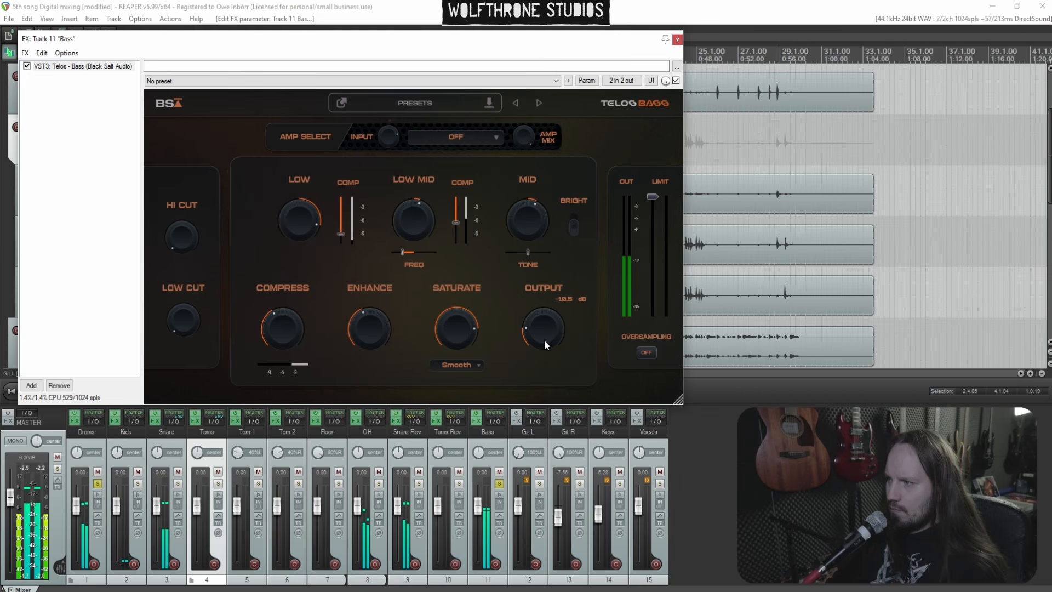
click(677, 40)
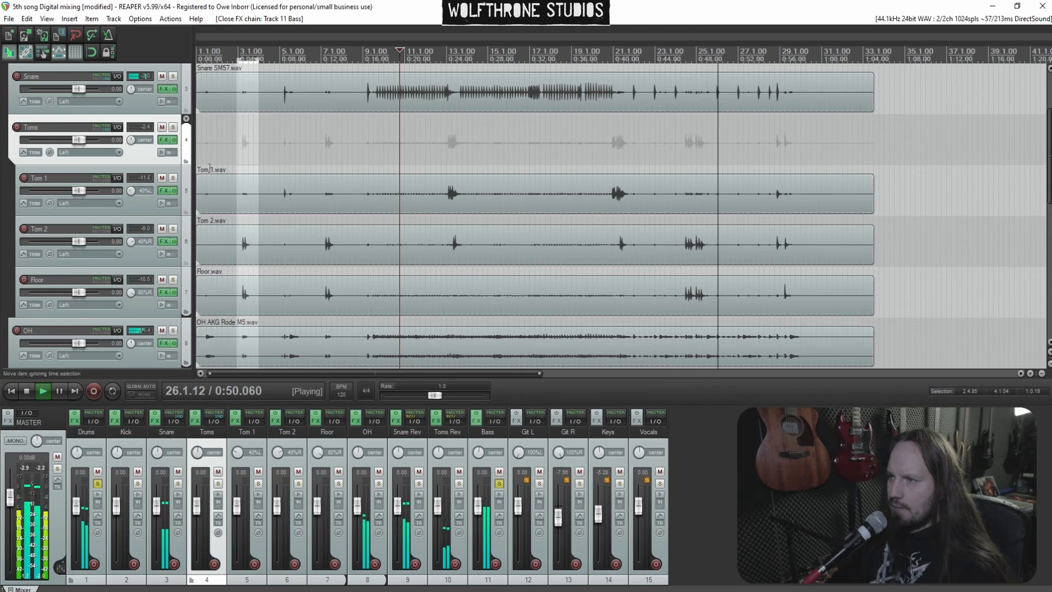
Reset the Git R fader to 0 dB and toggle the guitar tracks' channel buttons
click(366, 143)
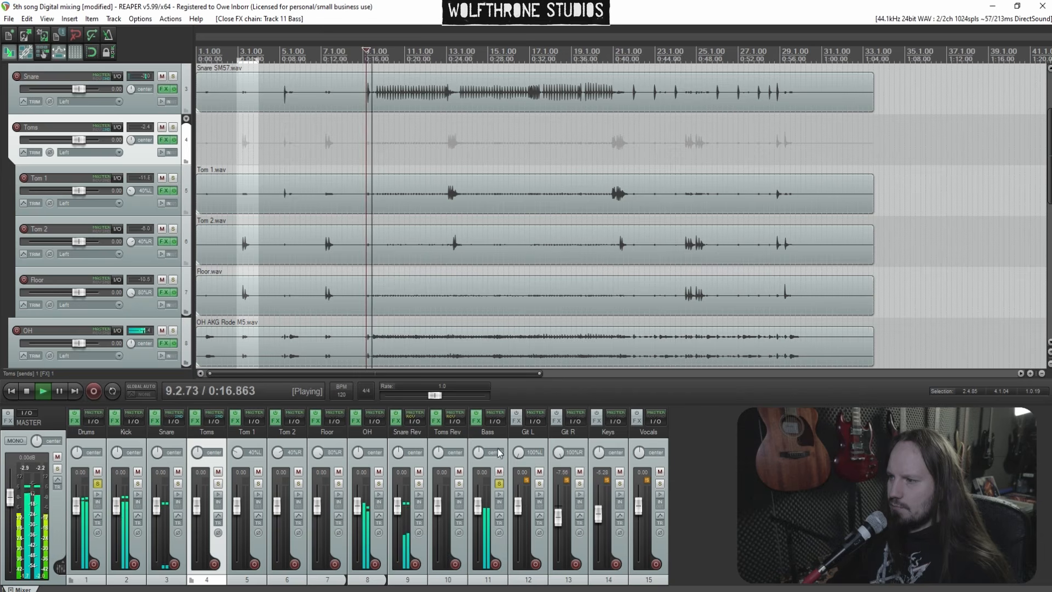
click(539, 484)
double_click(559, 518)
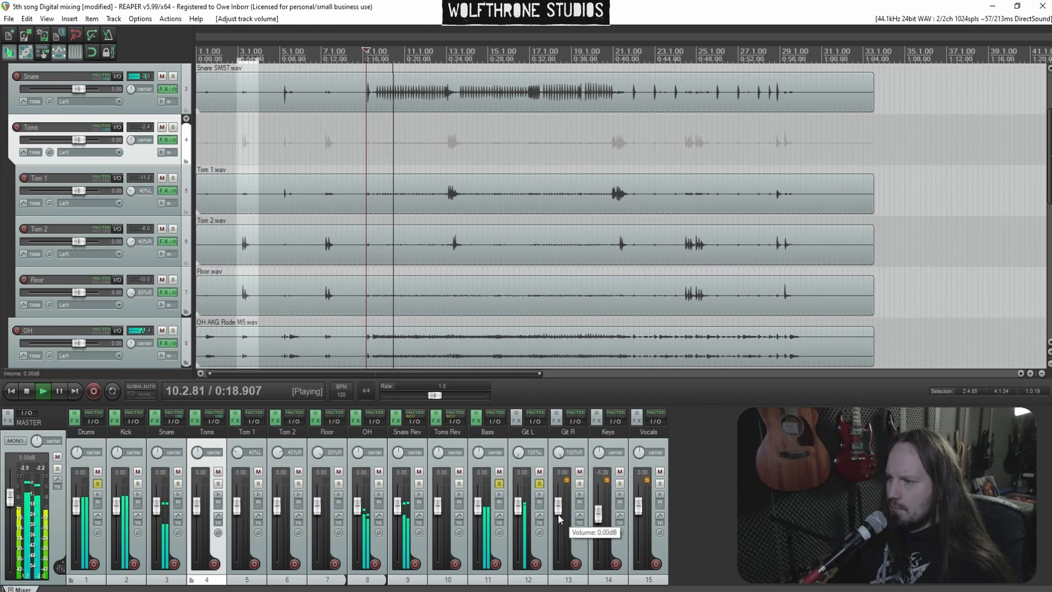
click(580, 484)
Insert a new track after Bass and move Git L and Git R into it as a folder
click(494, 465)
key(ctrl+t)
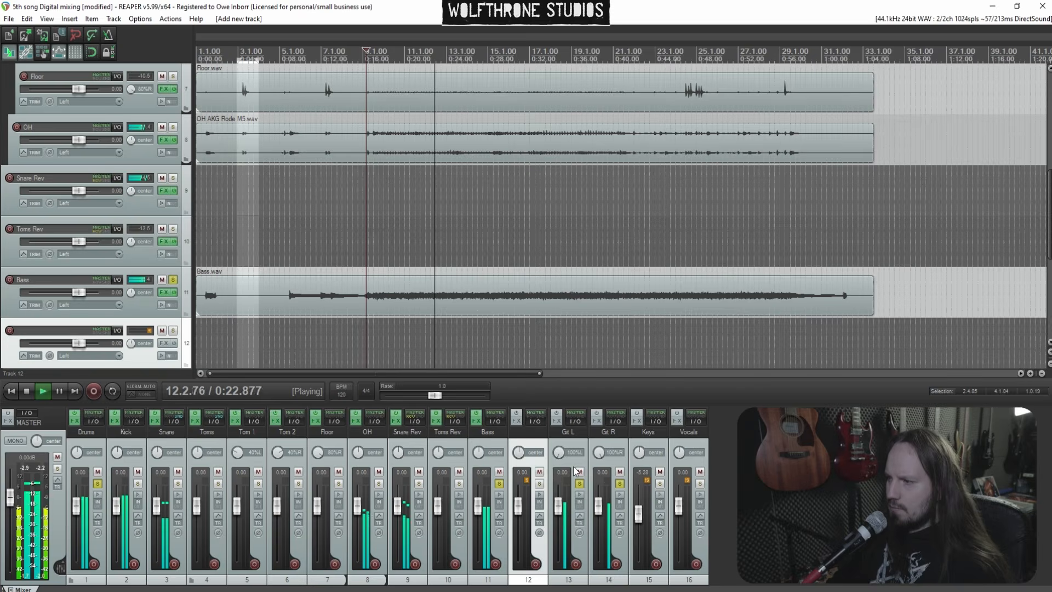
click(573, 467)
ctrl+click(611, 467)
drag(132, 278, 84, 243)
Rename the new folder track Git
double_click(55, 229)
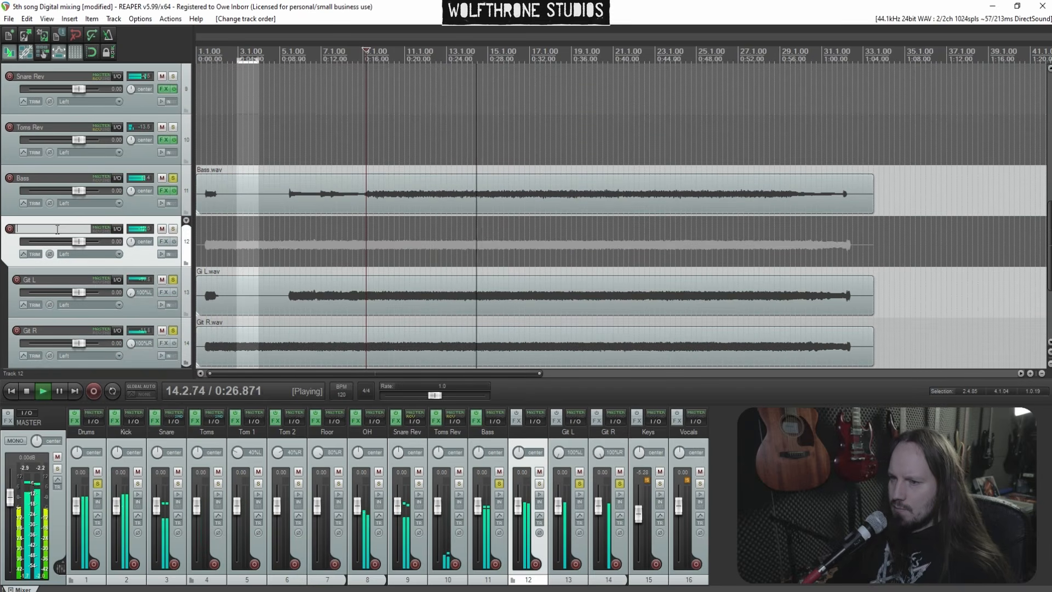
text(Git)
key(Return)
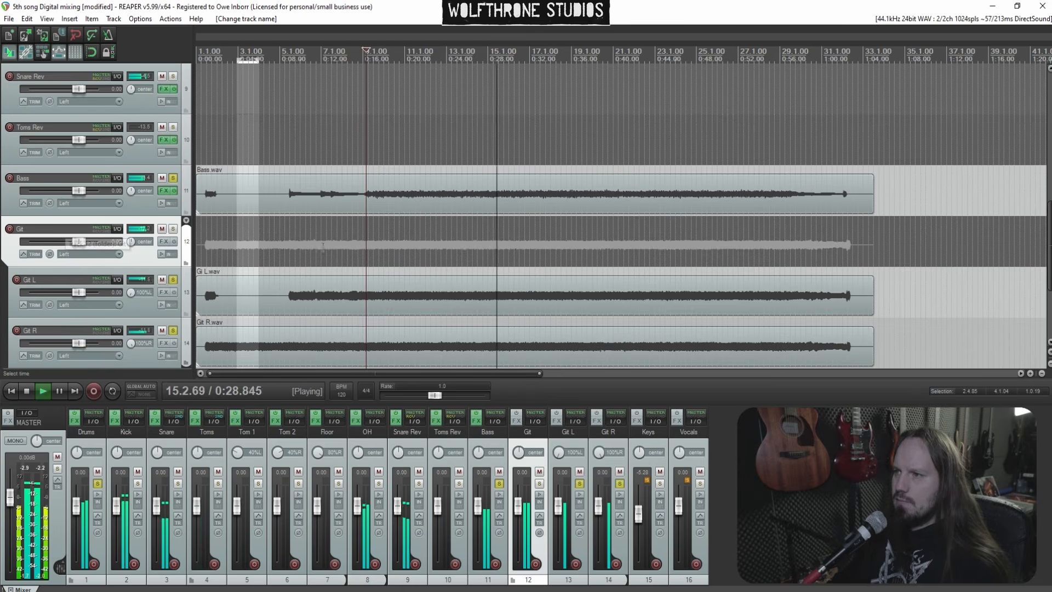
Add Telos - Guitars (Black Salt Audio) to the Git folder track
click(163, 241)
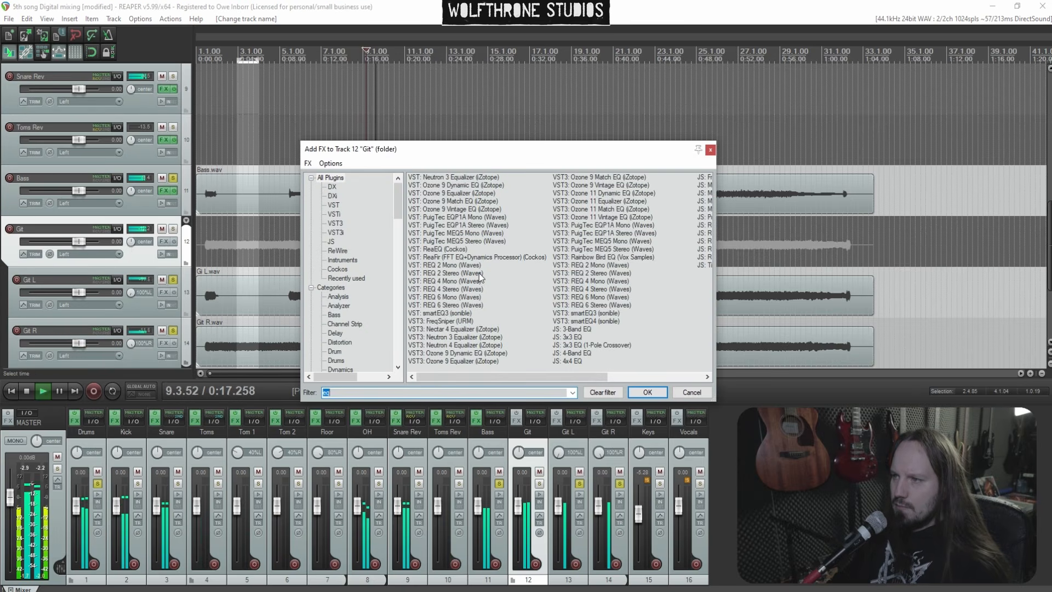
text(tel)
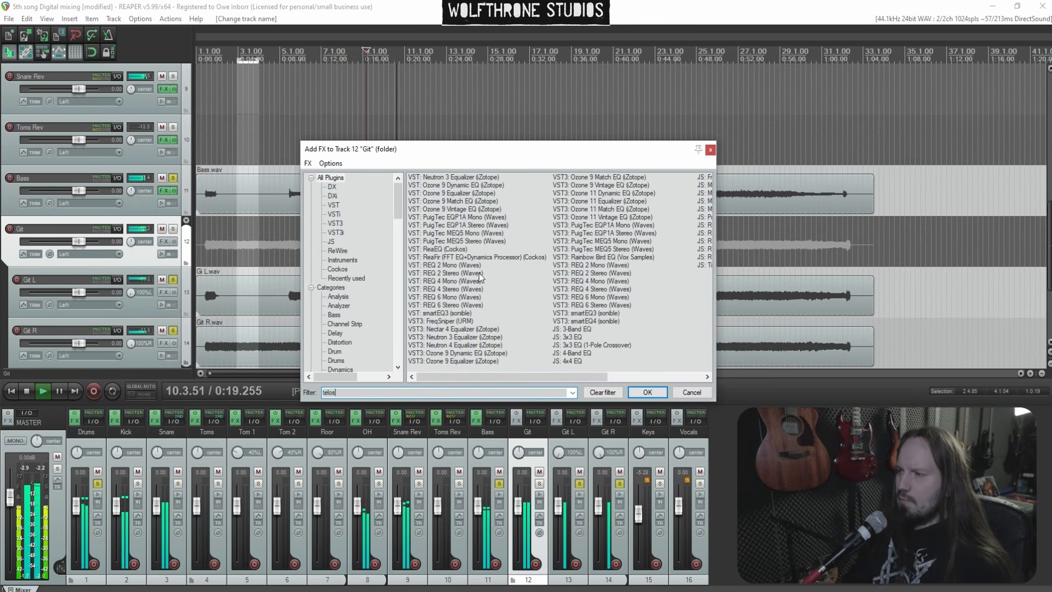
text(os)
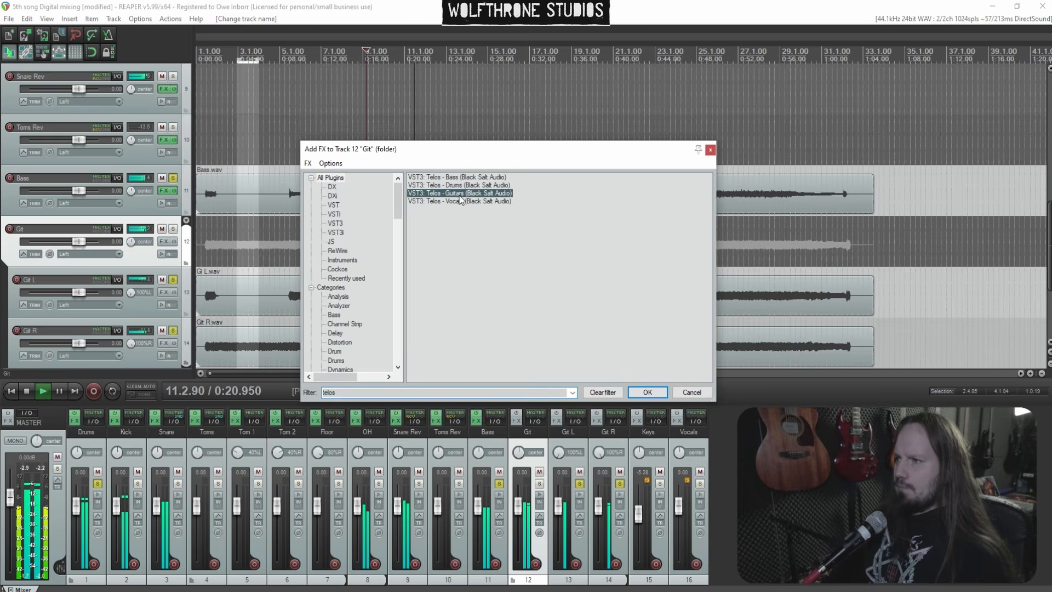
double_click(459, 195)
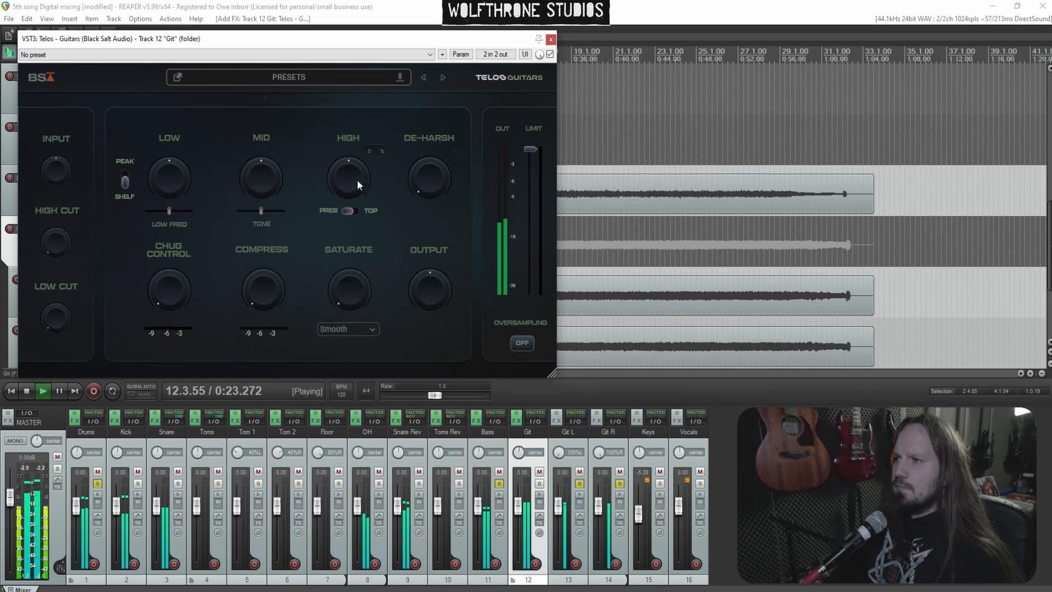
Boost the Telos Mid knob and push the Mid tone slider to 100%
drag(272, 186, 262, 165)
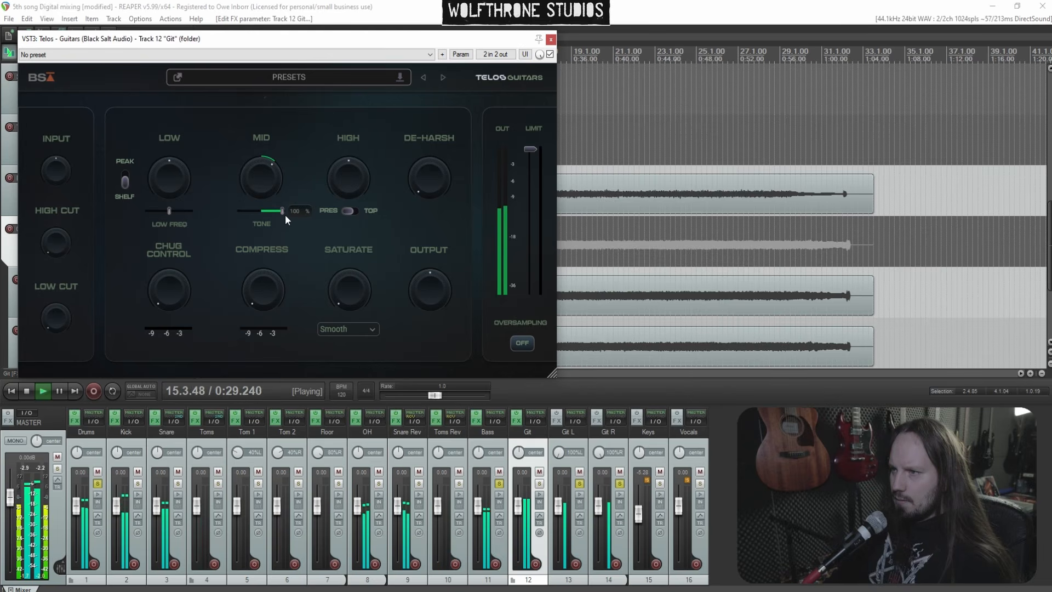
drag(273, 184, 273, 181)
Set the High band to about 35% and toggle the Pres/Top voicing switch
drag(357, 184, 358, 155)
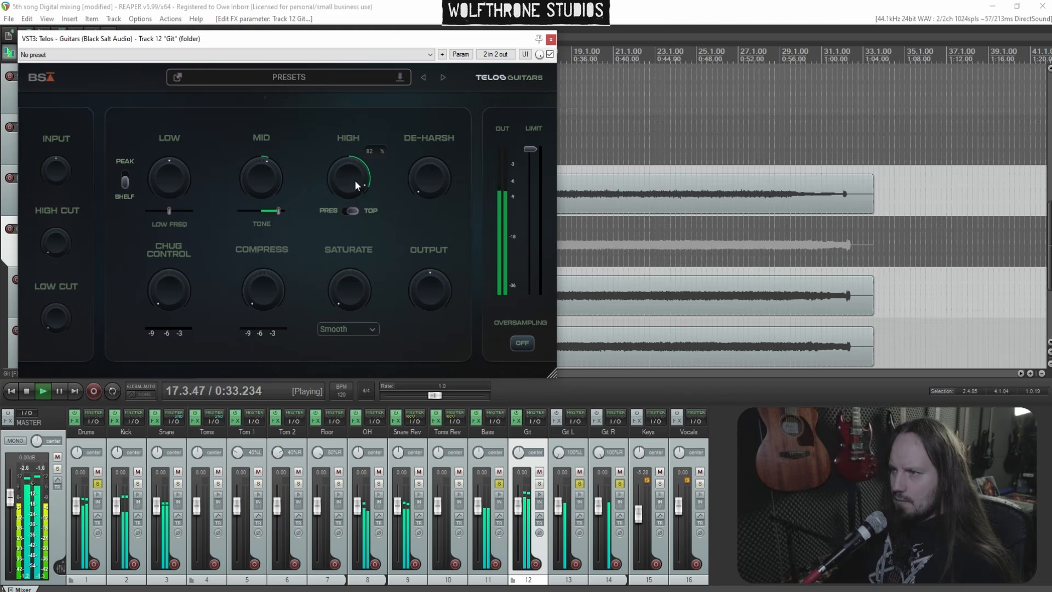
click(354, 210)
click(355, 210)
drag(353, 177, 353, 181)
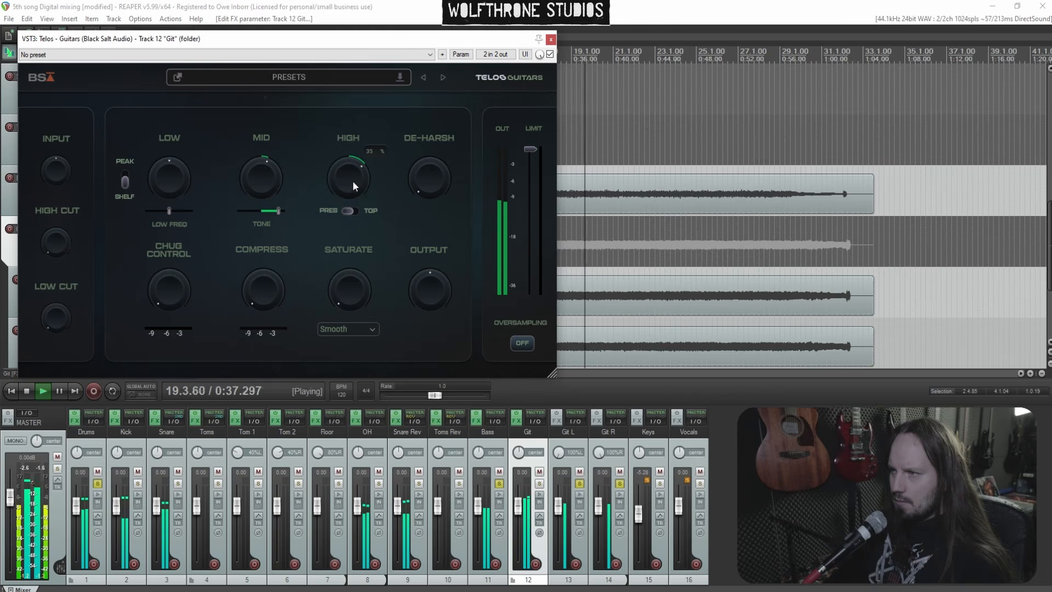
Set Output to about -2.3 dB and De-Harsh to about 25%
mouse_move(424, 276)
mouse_down()
mouse_move(430, 298)
mouse_move(423, 266)
mouse_up()
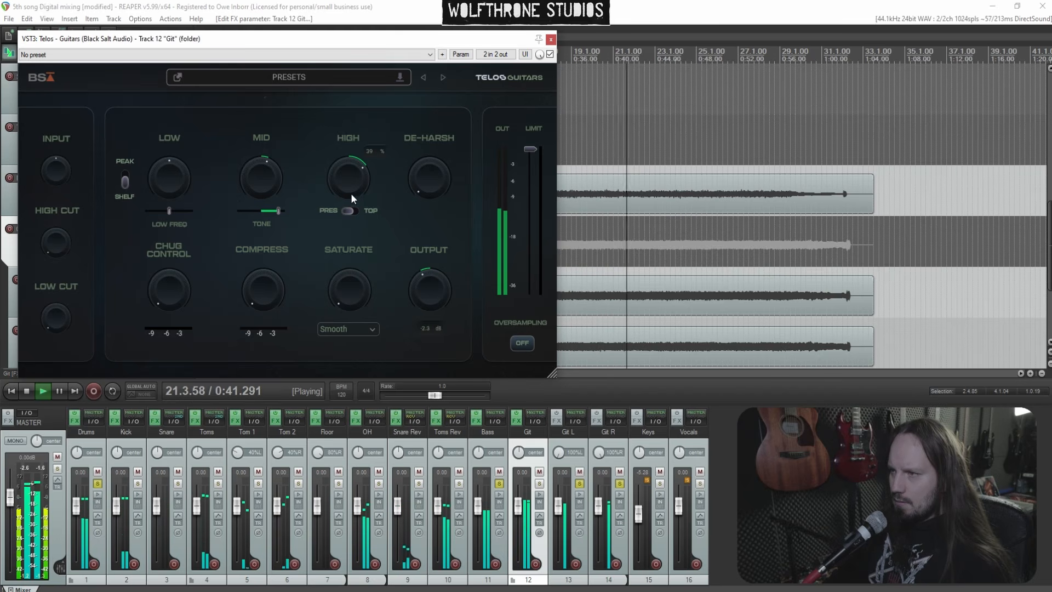
drag(418, 178, 415, 133)
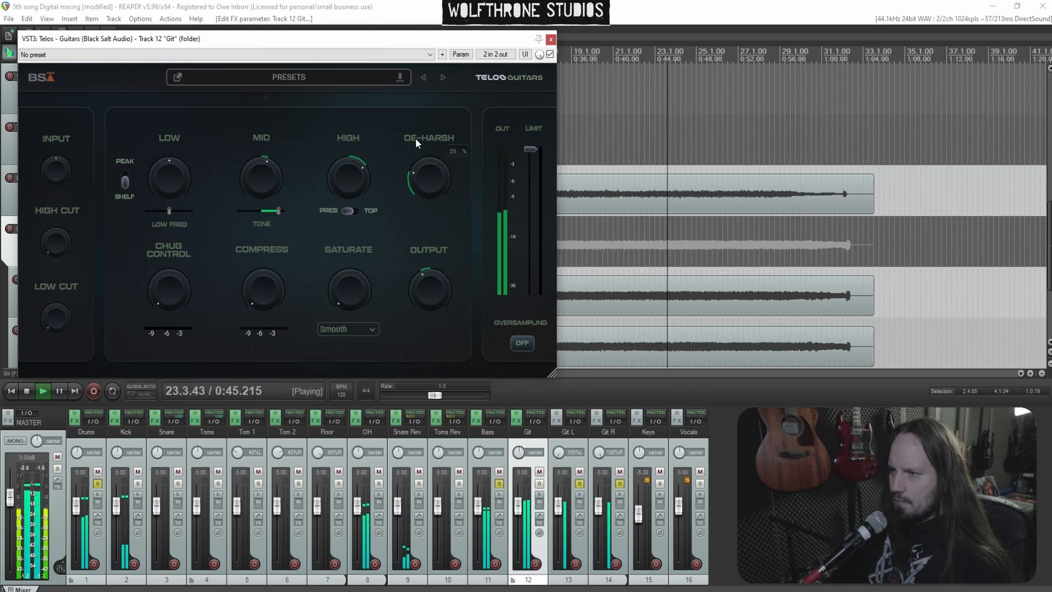
Switch the Low band to shelf, boost it, and adjust the low frequency slider
click(128, 184)
drag(168, 182, 169, 128)
mouse_move(171, 208)
mouse_down()
mouse_move(176, 197)
mouse_move(176, 206)
mouse_up()
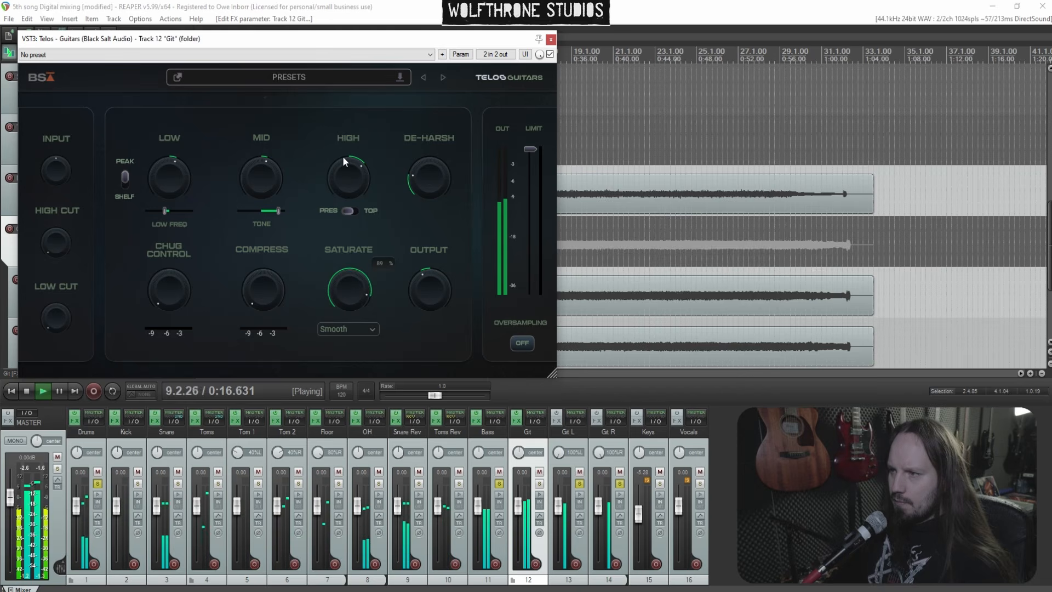
Set the Telos Output to about -2.9 dB and close the plugin window
drag(344, 157, 337, 222)
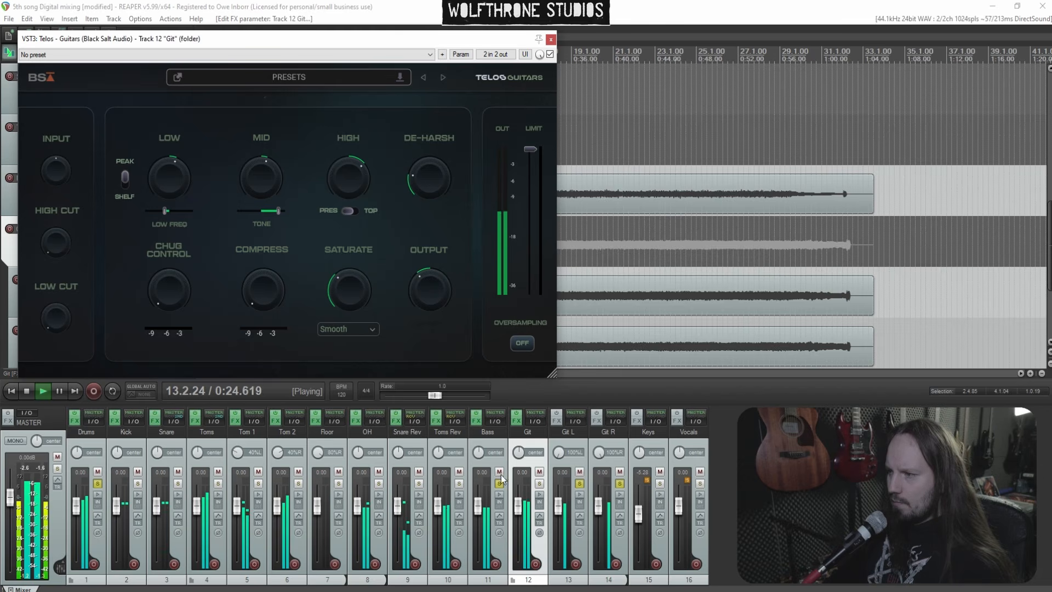
drag(441, 292, 431, 281)
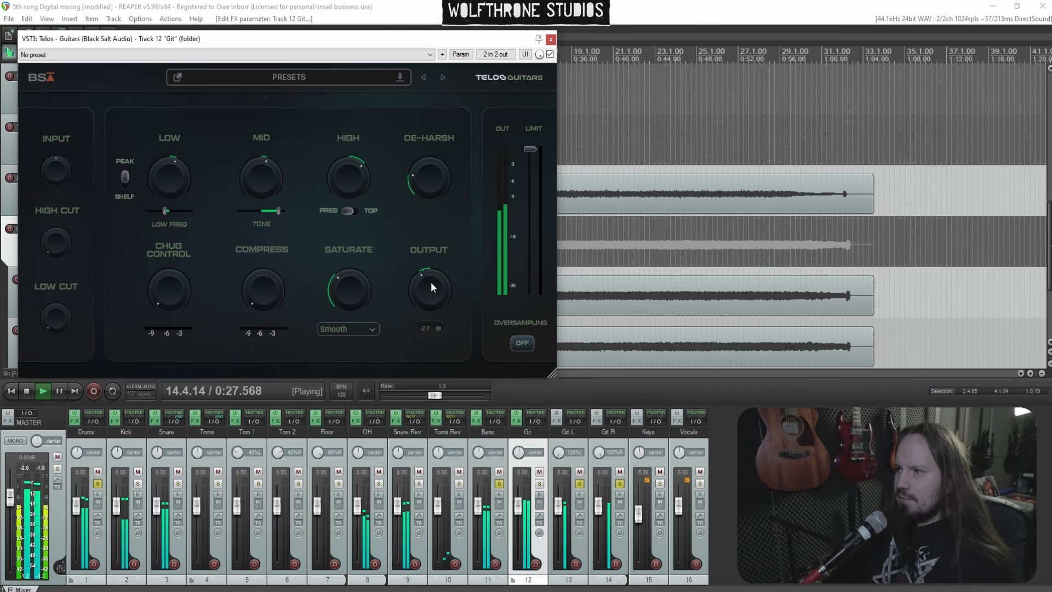
click(549, 40)
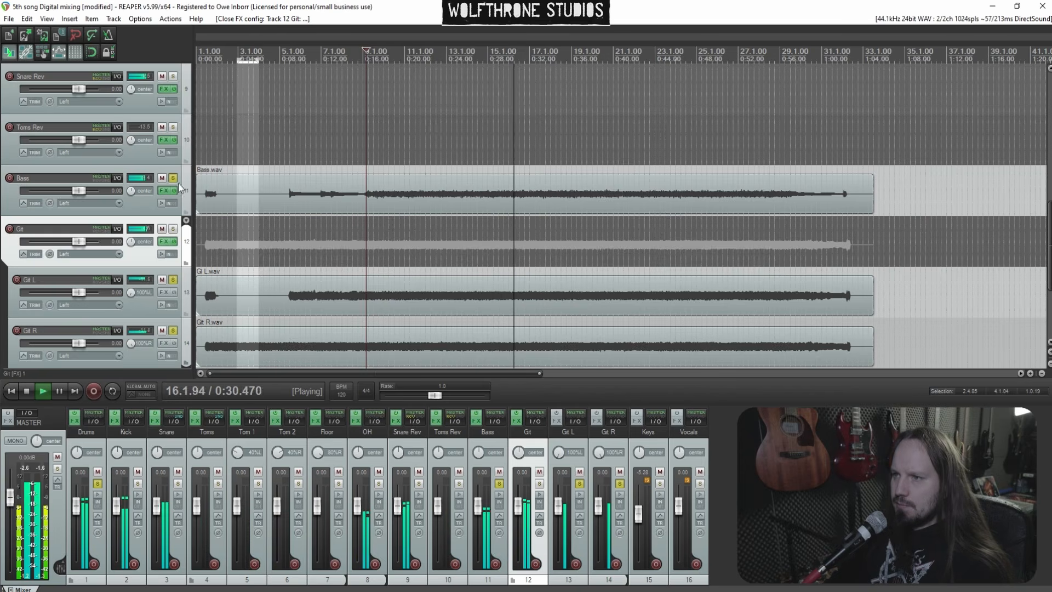
Add SSLChannel Stereo (Waves) to the Git folder chain
click(165, 241)
right_click(71, 116)
click(115, 120)
text(ssl)
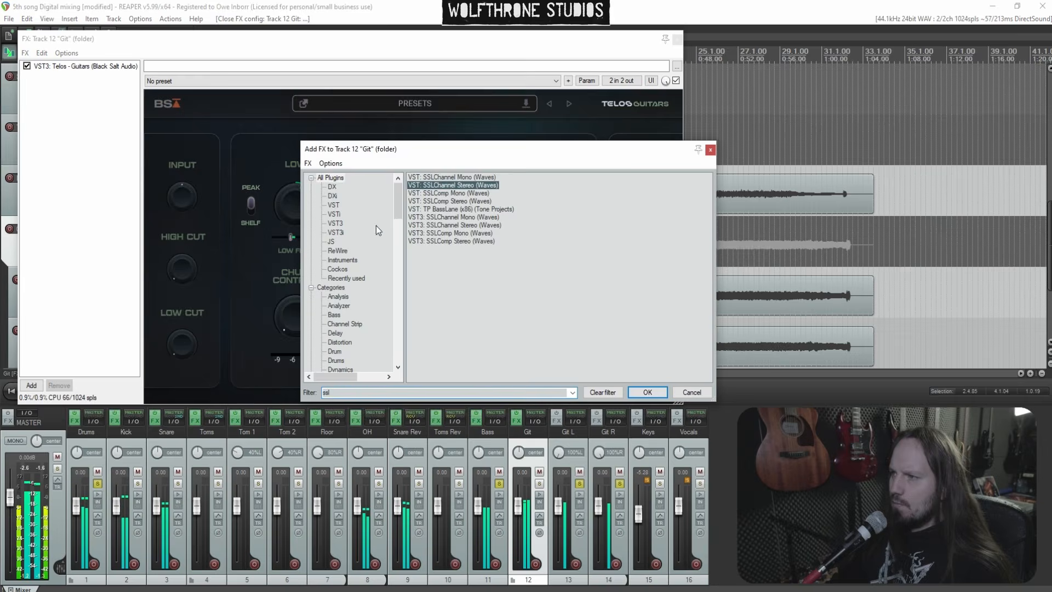
key(Return)
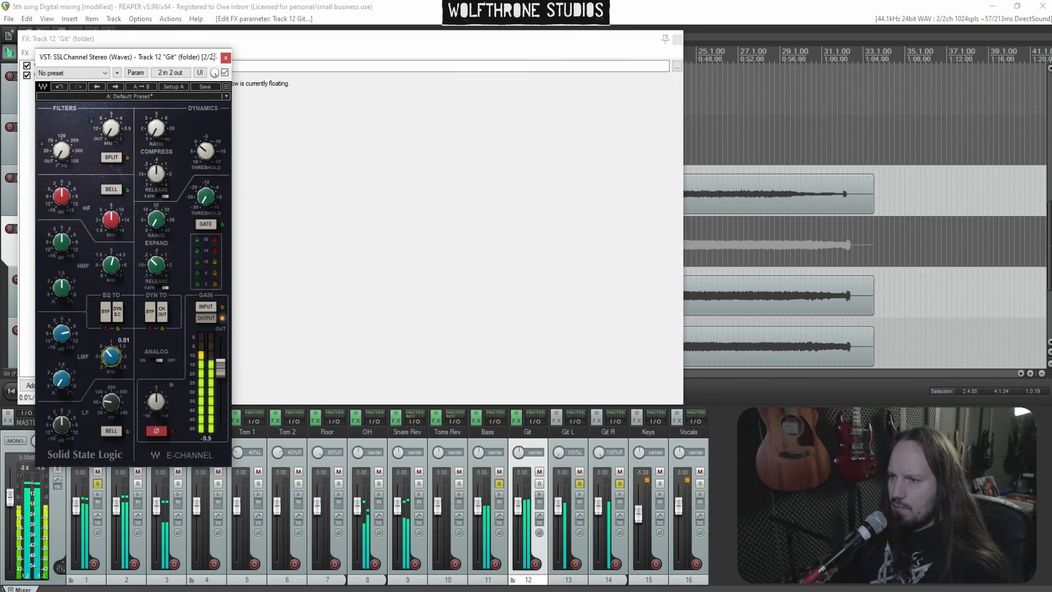
Adjust the SSL LMF band and set the HF gain to about 1.6
drag(111, 356, 113, 359)
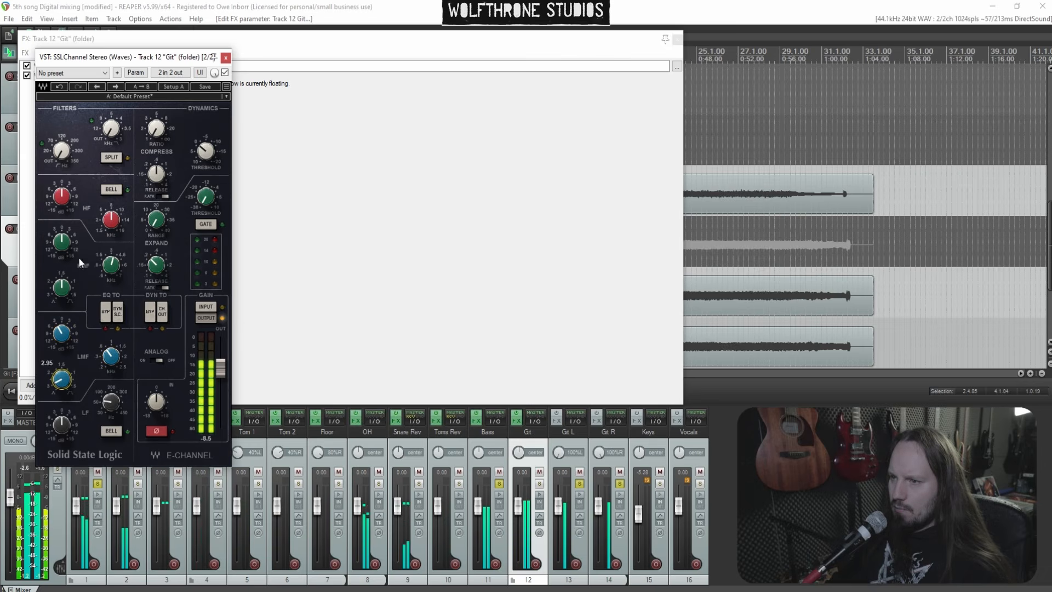
drag(62, 197, 61, 201)
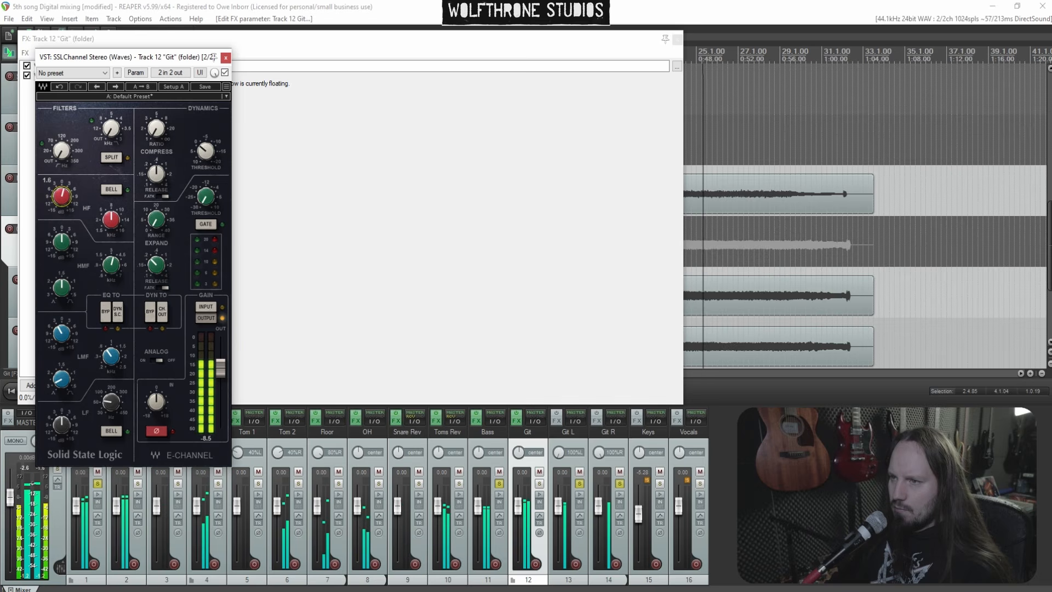
Shape the SSL HMF band's frequency, Q and gain to about 3.08, and boost the LF band
drag(62, 242, 62, 238)
drag(62, 288, 62, 302)
drag(62, 242, 62, 239)
drag(113, 265, 113, 264)
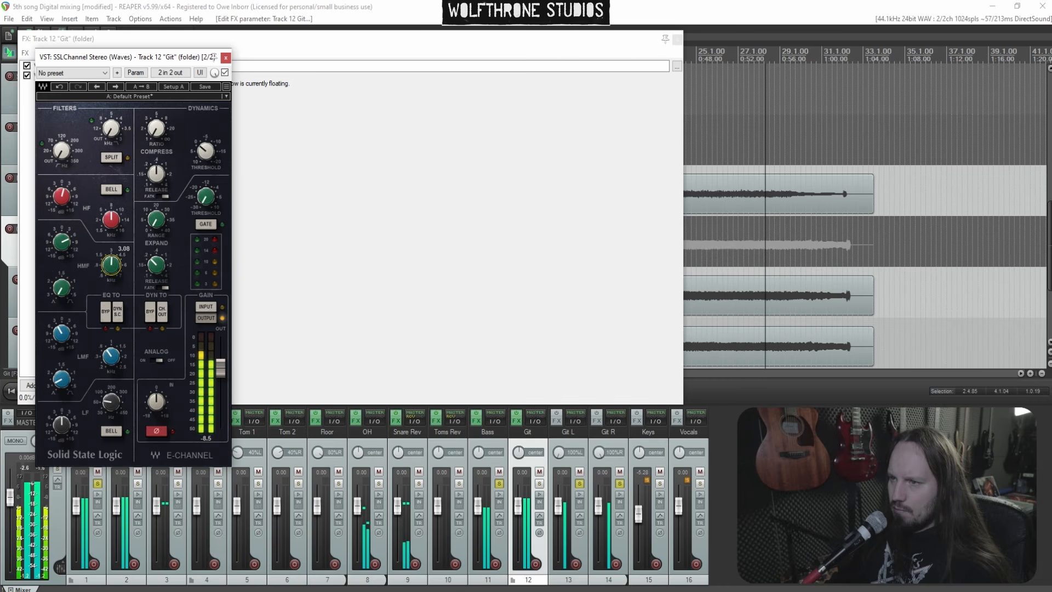
drag(62, 242, 61, 260)
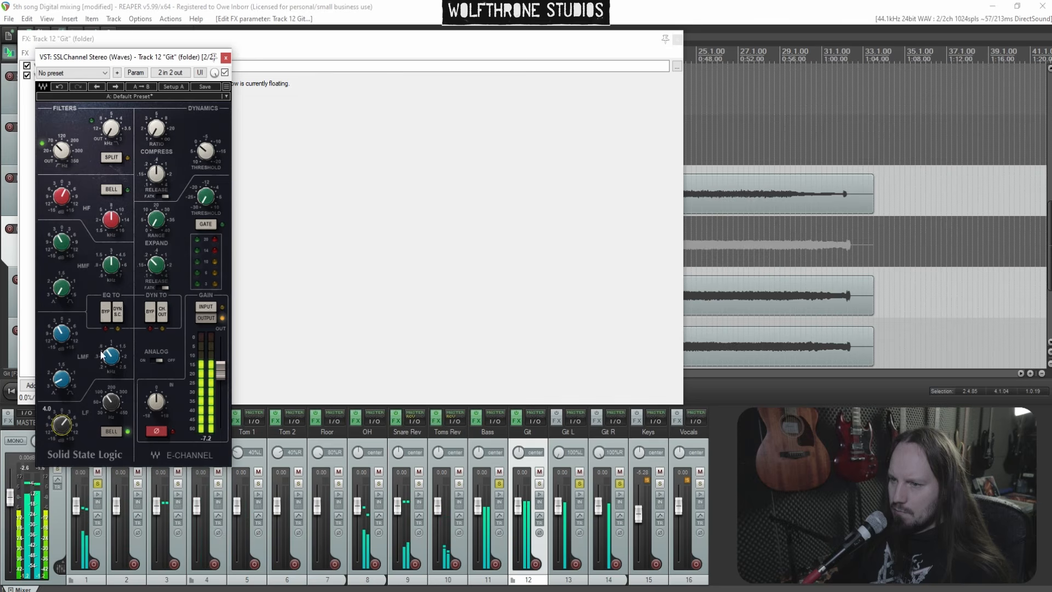
Add ReaEQ (Cockos) to the Git folder track's effect chain
click(225, 57)
right_click(95, 117)
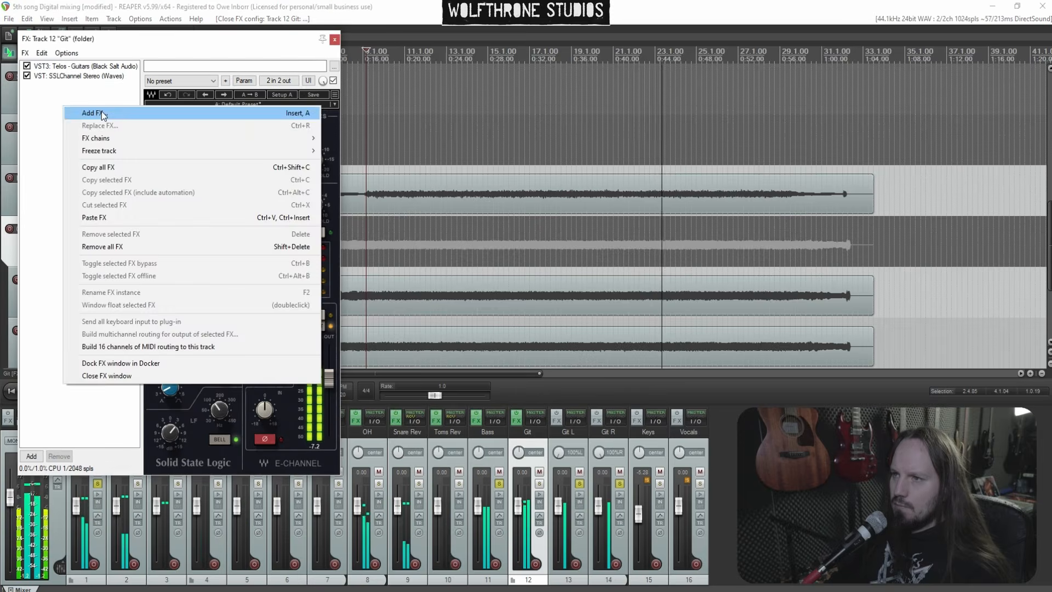
click(106, 115)
text(eq)
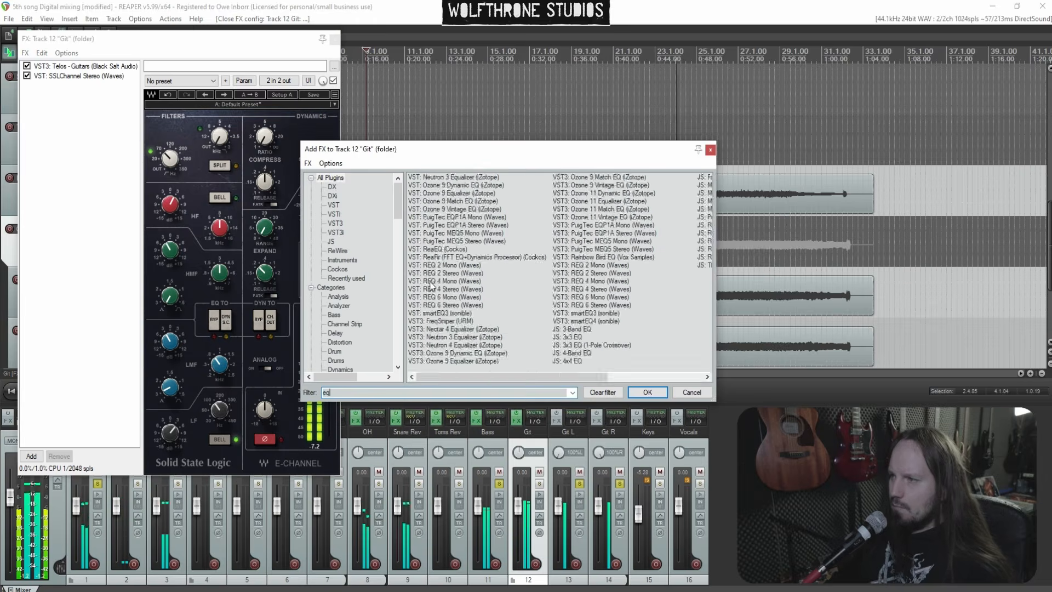
double_click(444, 249)
Shape the Git ReaEQ with a narrow cut near 4782 Hz at about -5.9 dB and a gentle band near 2.2 kHz
drag(164, 126, 229, 99)
scroll(231, 112, down, 4)
drag(117, 238, 109, 238)
drag(206, 220, 168, 220)
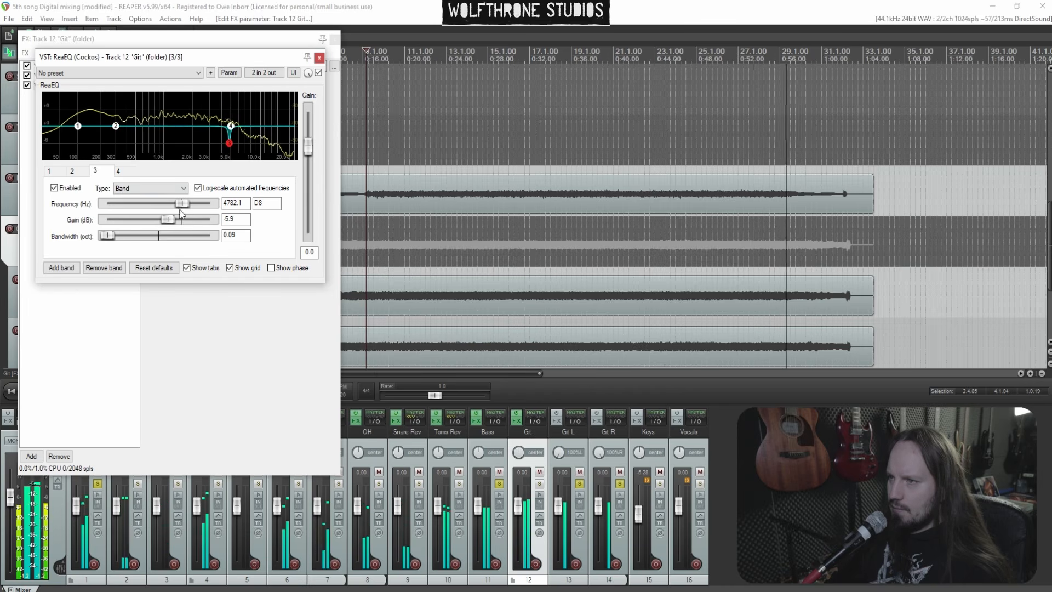
drag(232, 126, 198, 136)
double_click(202, 104)
scroll(202, 105, down, 6)
scroll(198, 135, down, 2)
click(319, 58)
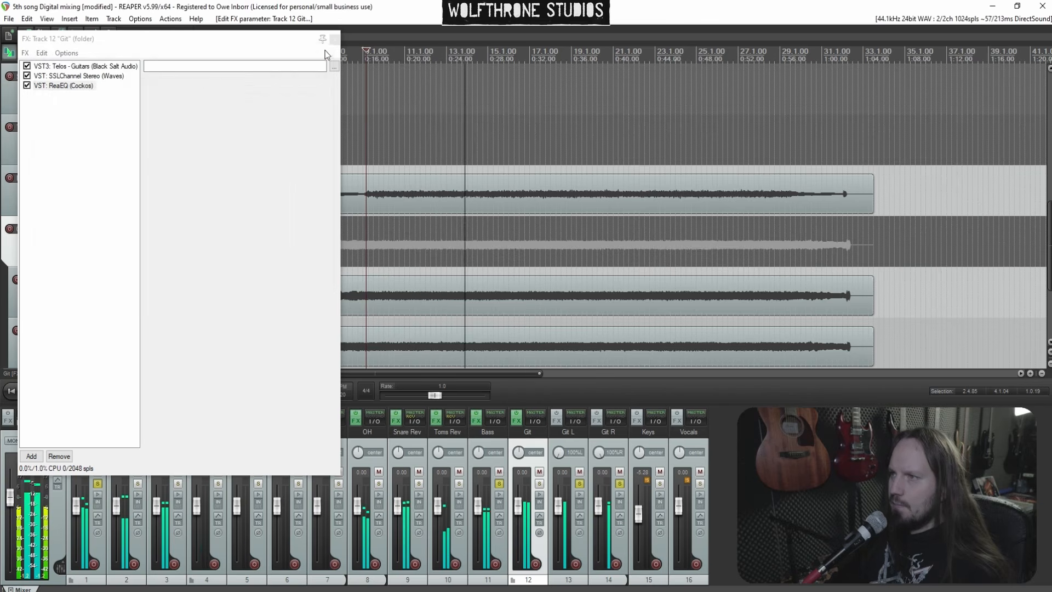
Close the effect chain and solo the Git folder track
click(429, 41)
ctrl+click(500, 484)
click(499, 484)
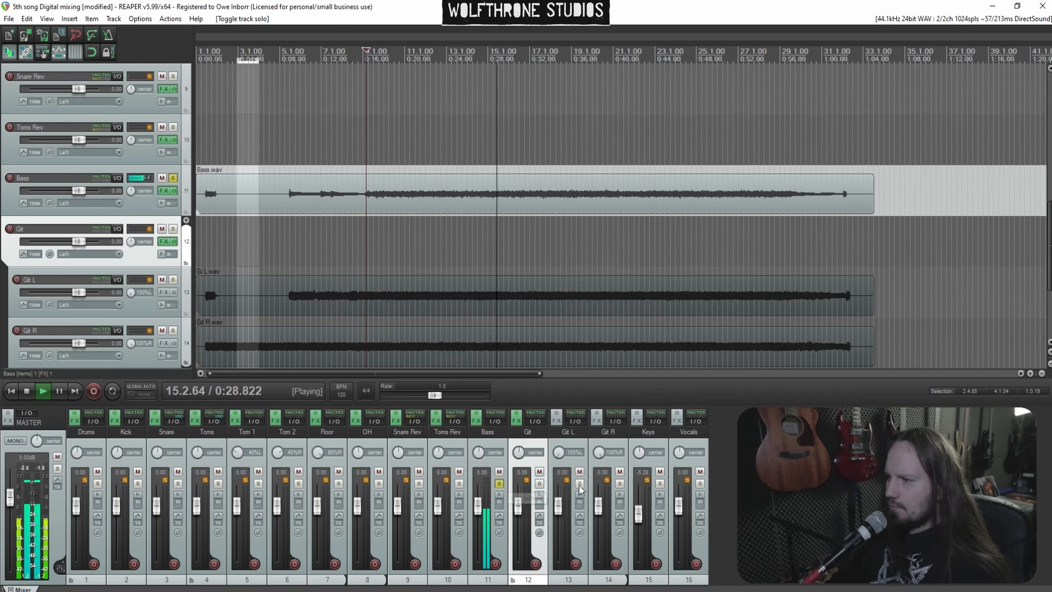
click(540, 484)
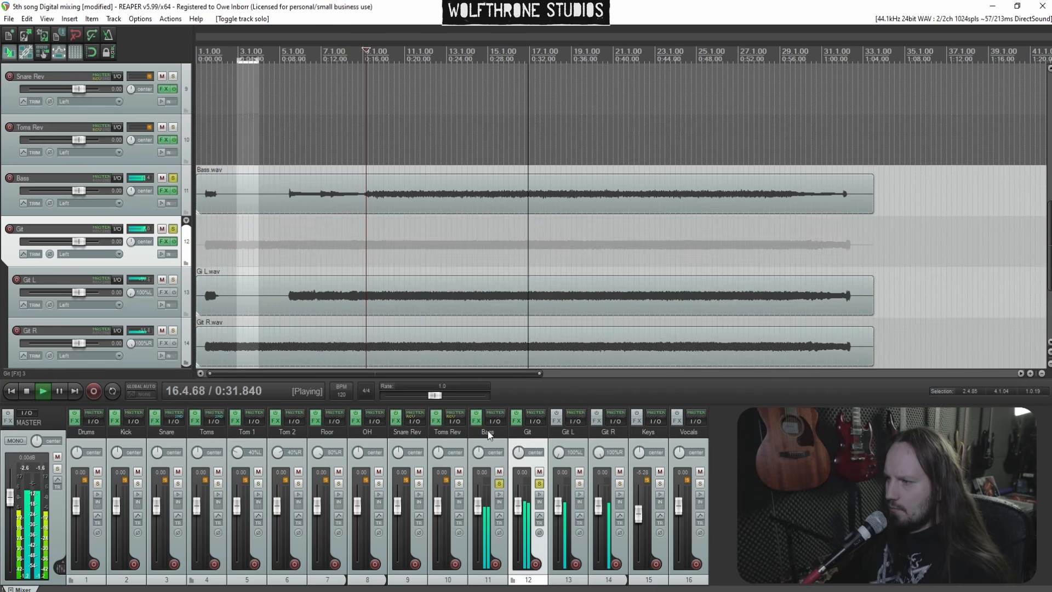
Add ReaEQ (Cockos) to the Bass track's effect chain
click(476, 421)
right_click(79, 121)
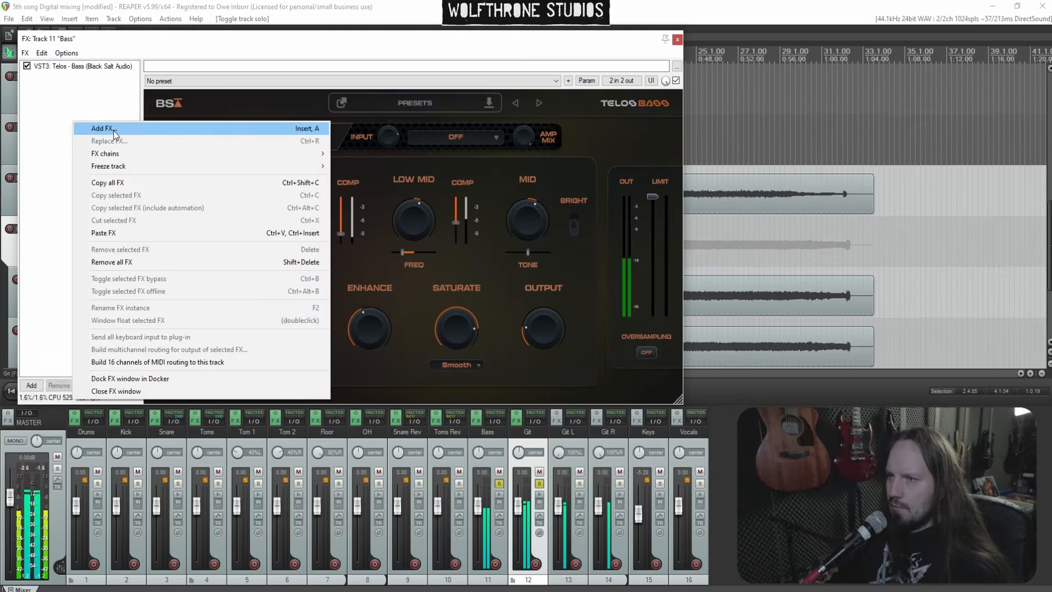
click(113, 128)
double_click(438, 250)
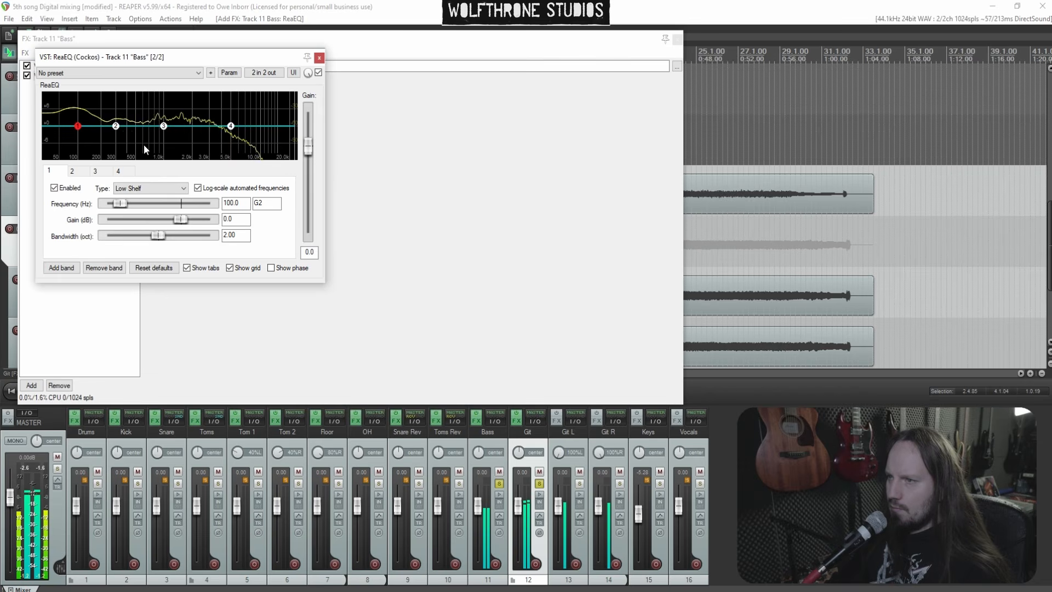
Shape the Bass ReaEQ with a broad mid boost and an extra band near 2863 Hz, then close the windows
drag(117, 131, 124, 109)
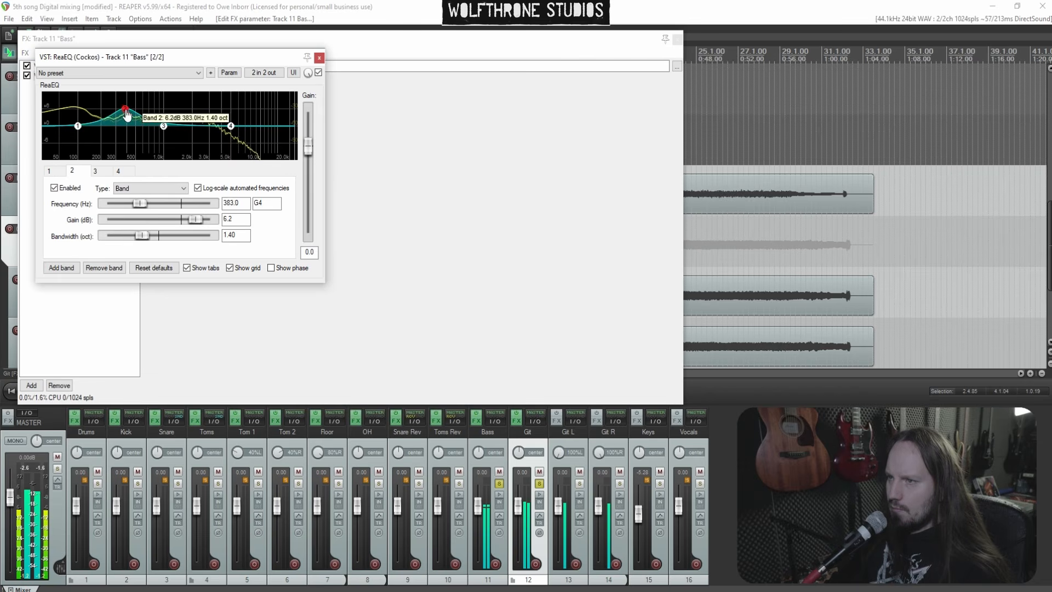
drag(127, 112, 208, 125)
double_click(211, 112)
scroll(211, 112, down, 5)
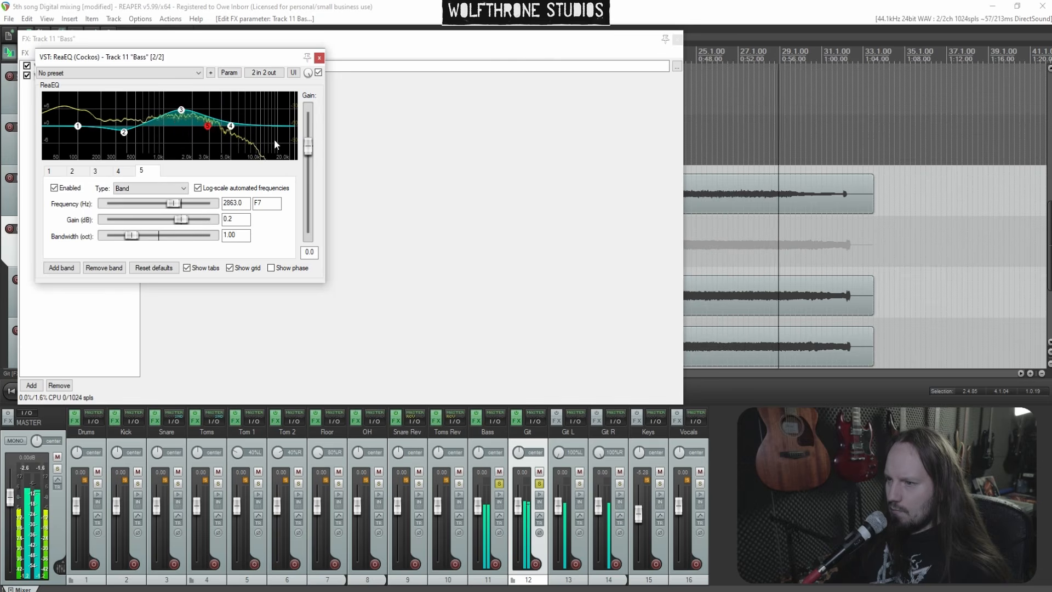
click(319, 58)
click(430, 39)
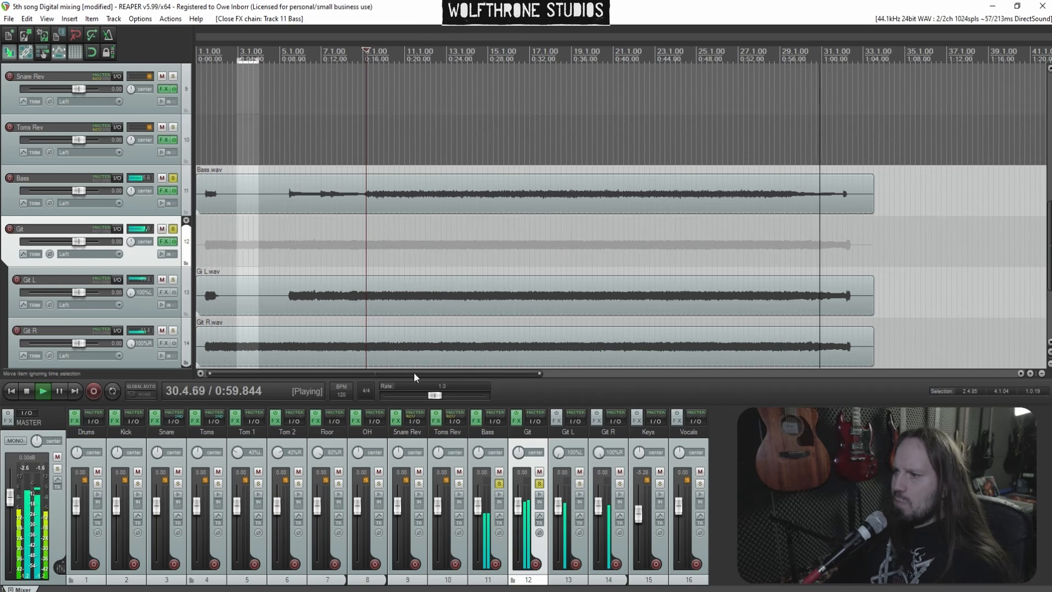
Unsolo the tracks, move playback back to the start of the song, solo Keys and reset its volume
ctrl+click(499, 483)
click(285, 246)
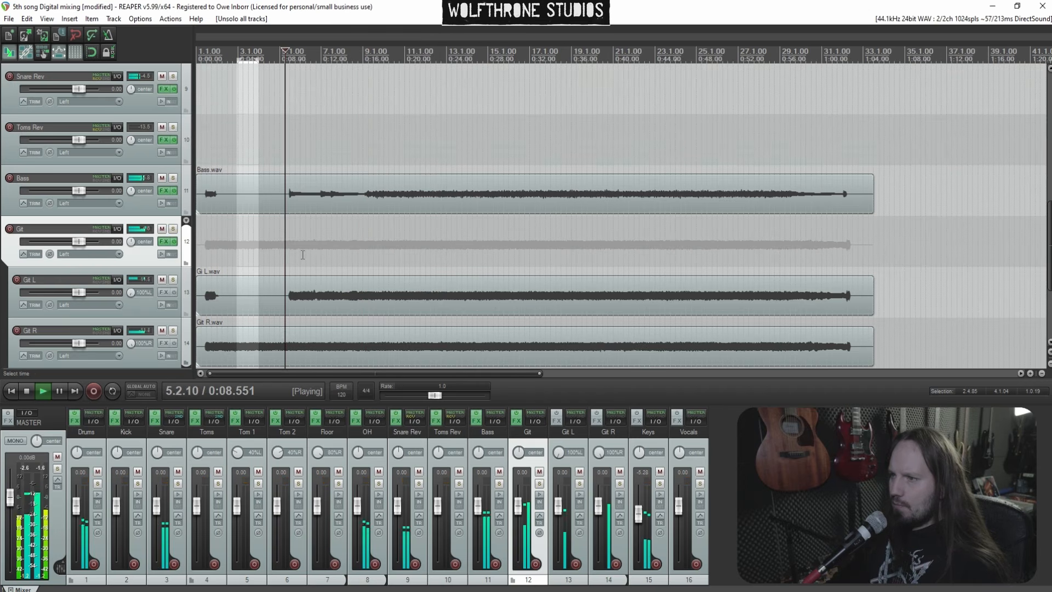
click(660, 483)
double_click(639, 507)
Add smartEQ4 (sonible) to the Keys track
click(639, 423)
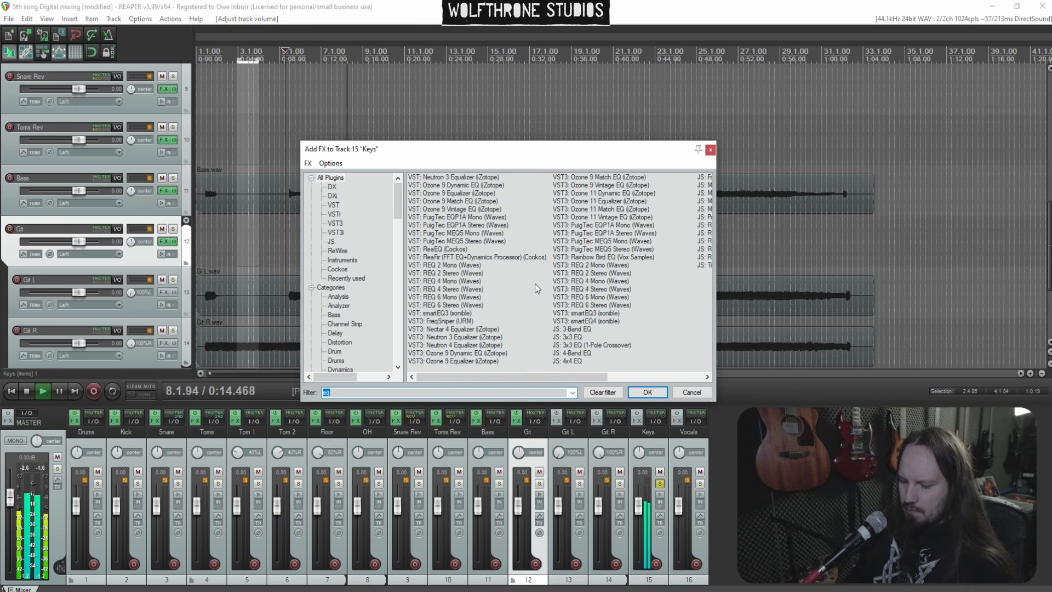
text(smart)
click(455, 195)
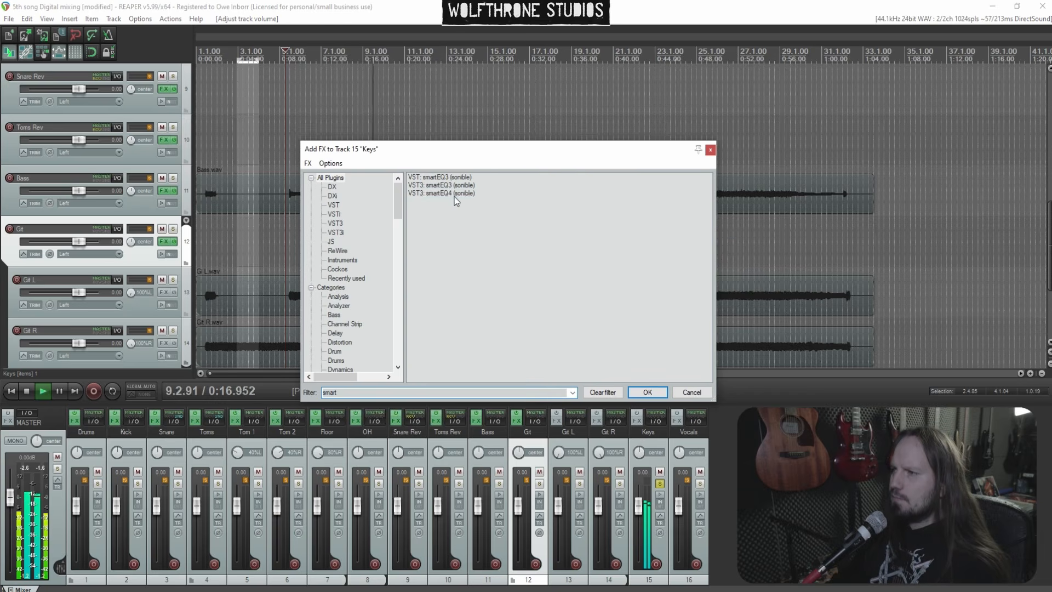
key(Return)
Create a smartEQ4 cut on Keys at about 421 Hz, -6.2 dB, Q 0.59
click(540, 484)
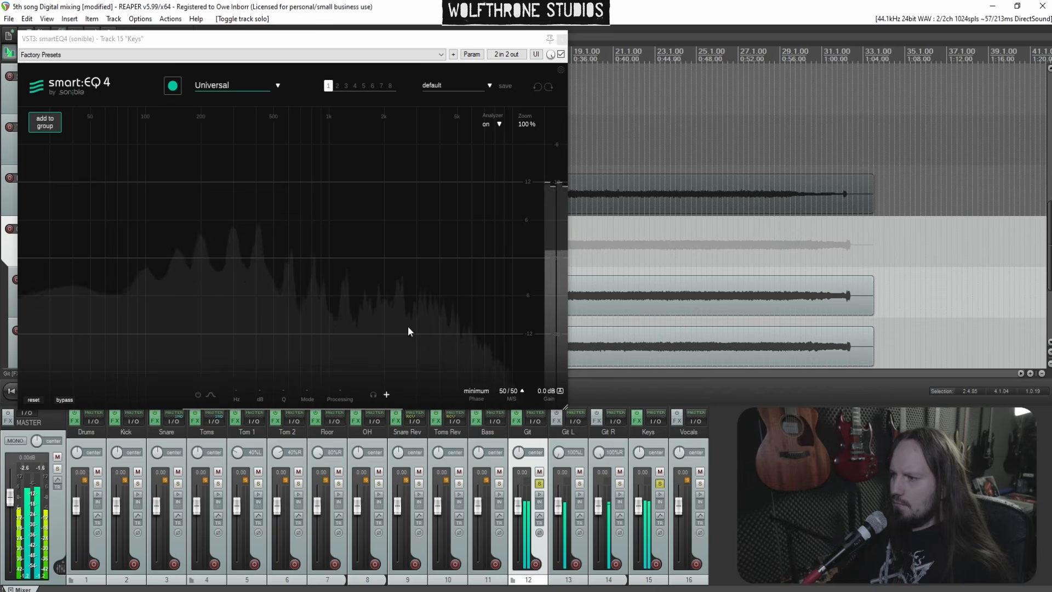
double_click(288, 258)
scroll(288, 258, down, 5)
click(356, 249)
drag(288, 258, 265, 360)
scroll(269, 315, down, 2)
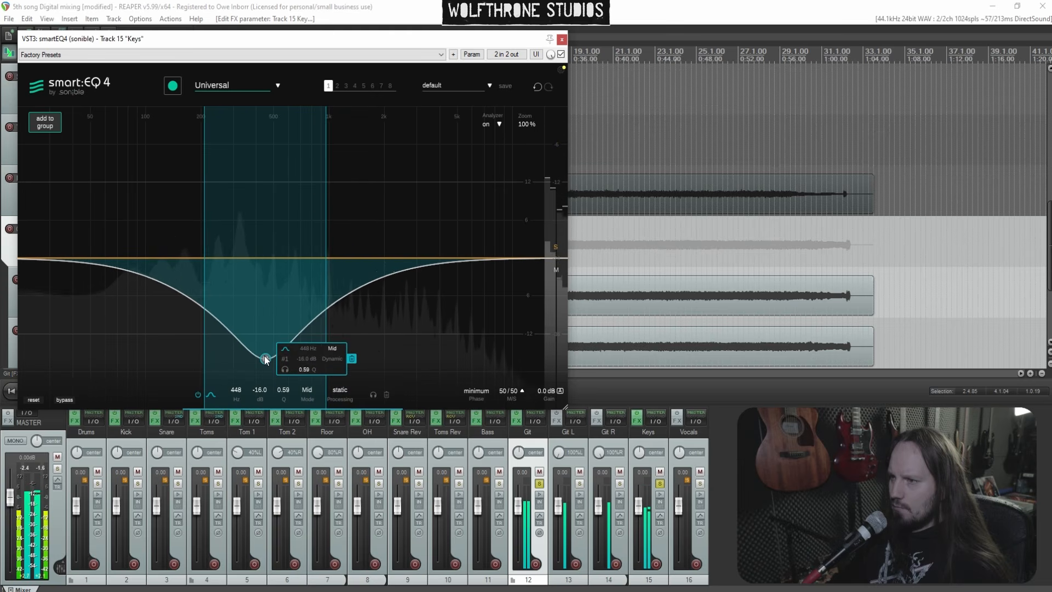
drag(265, 360, 261, 297)
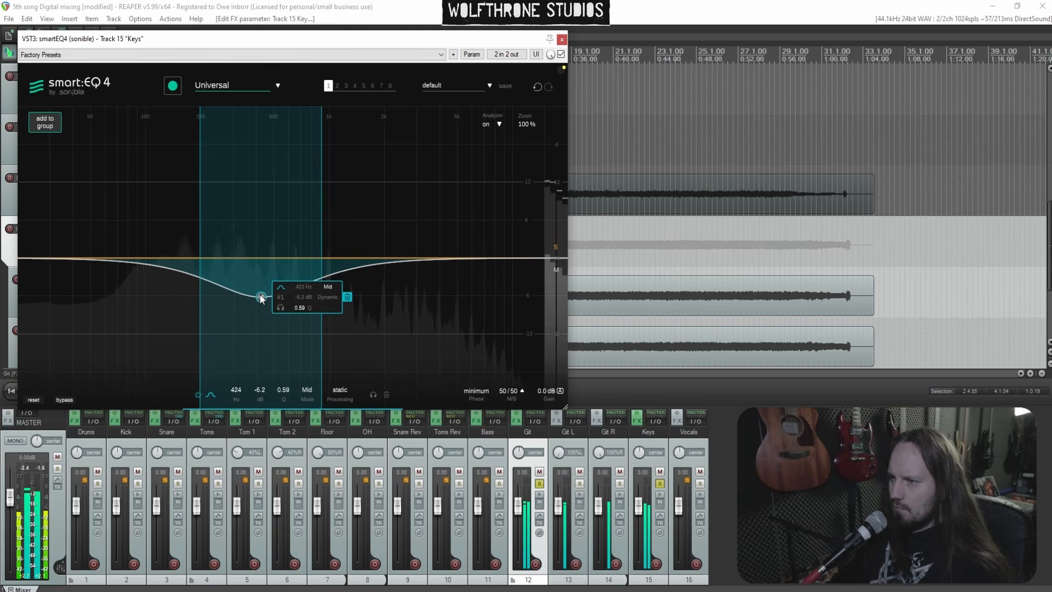
Add a narrow smartEQ4 cut at about 2.6 kHz, -2.8 dB, Q 3.01
double_click(372, 260)
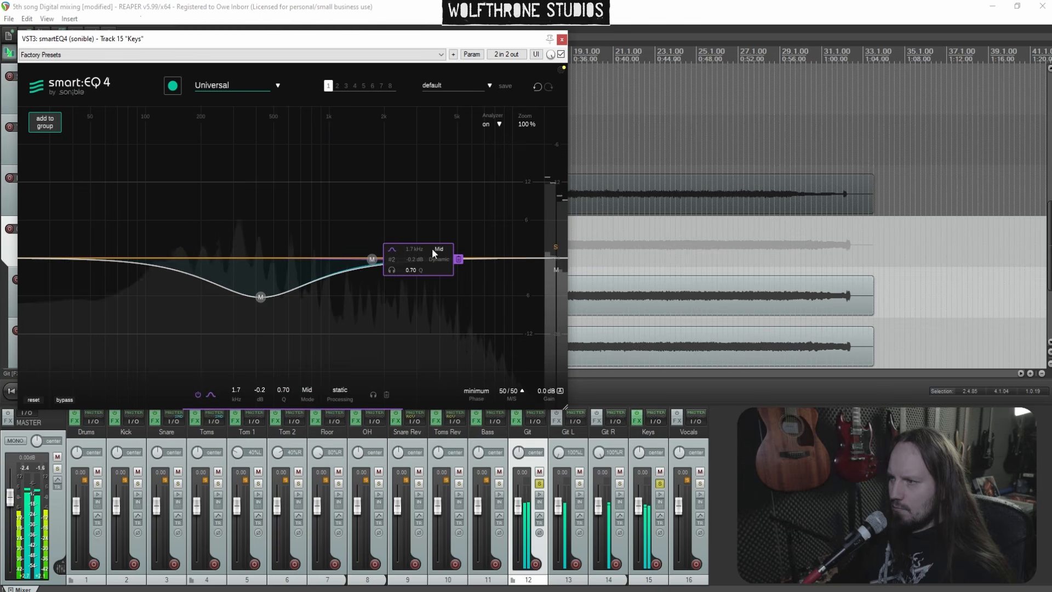
drag(372, 258, 409, 182)
scroll(409, 179, up, 10)
drag(409, 182, 407, 274)
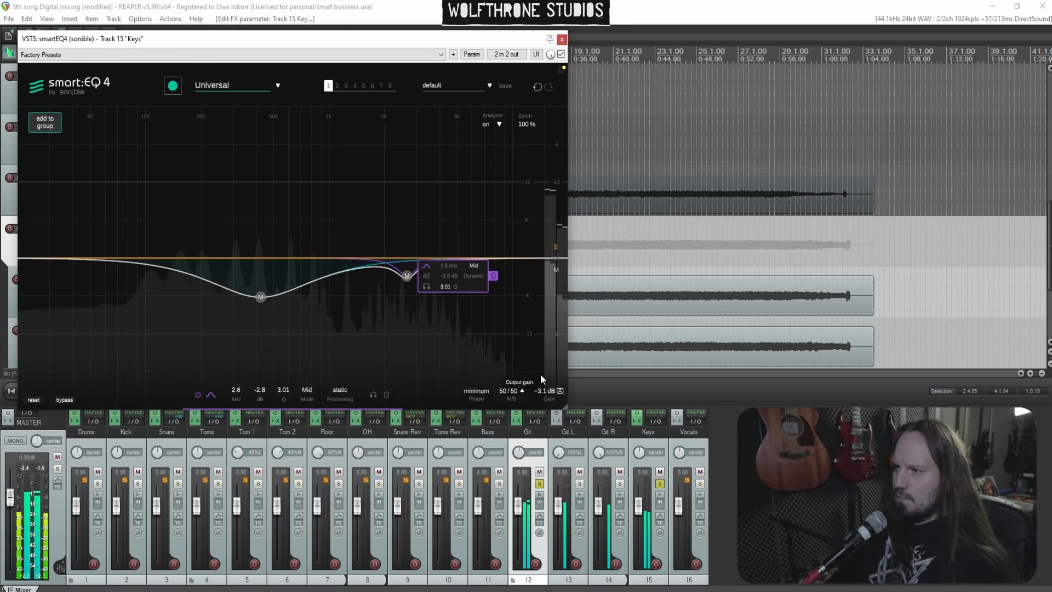
Unsolo all tracks, close the smartEQ4 window and mute the Vocals track
ctrl+click(660, 484)
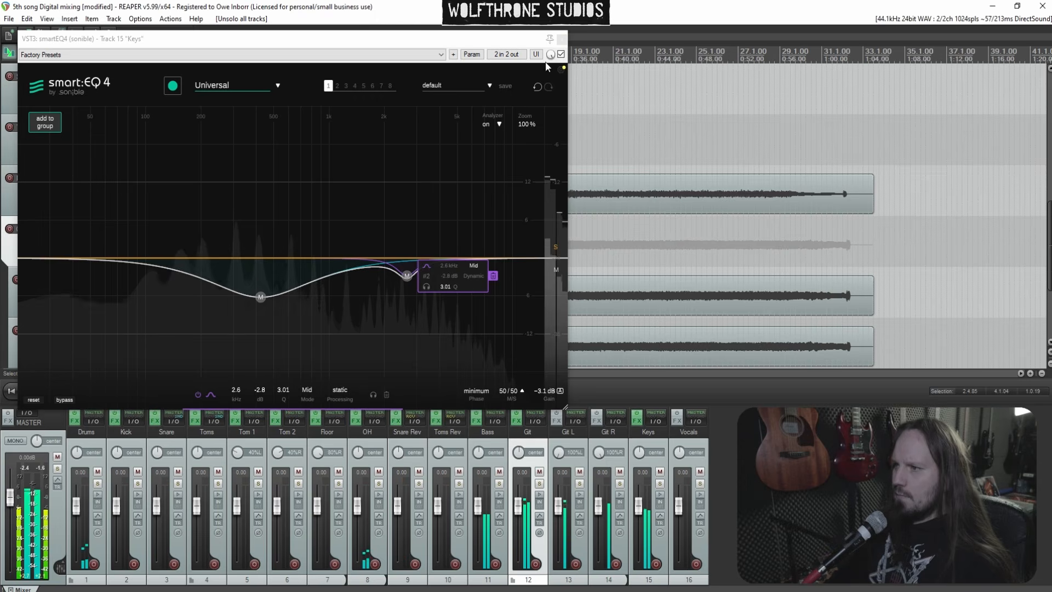
click(562, 38)
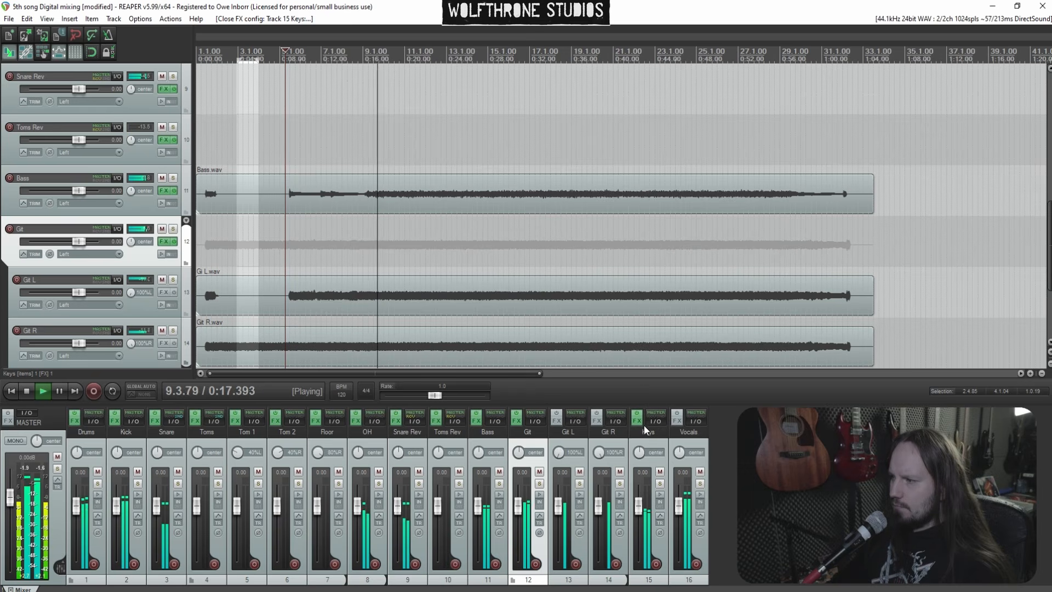
click(700, 472)
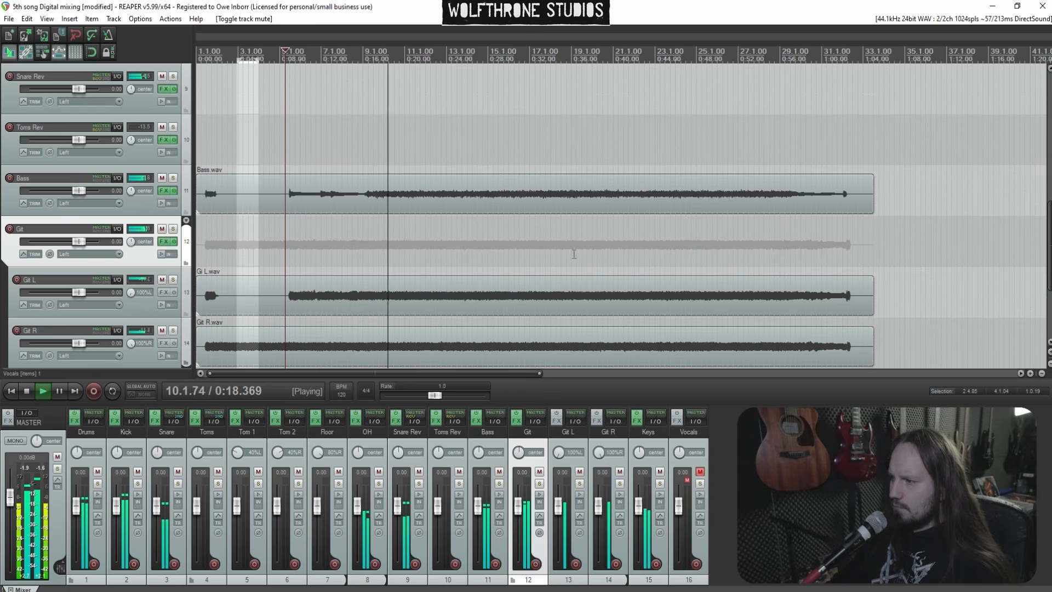
In the Keys smartEQ4, set the output gain to about -2.9 dB and add an 8.3 kHz band boosted 2.0 dB
click(637, 423)
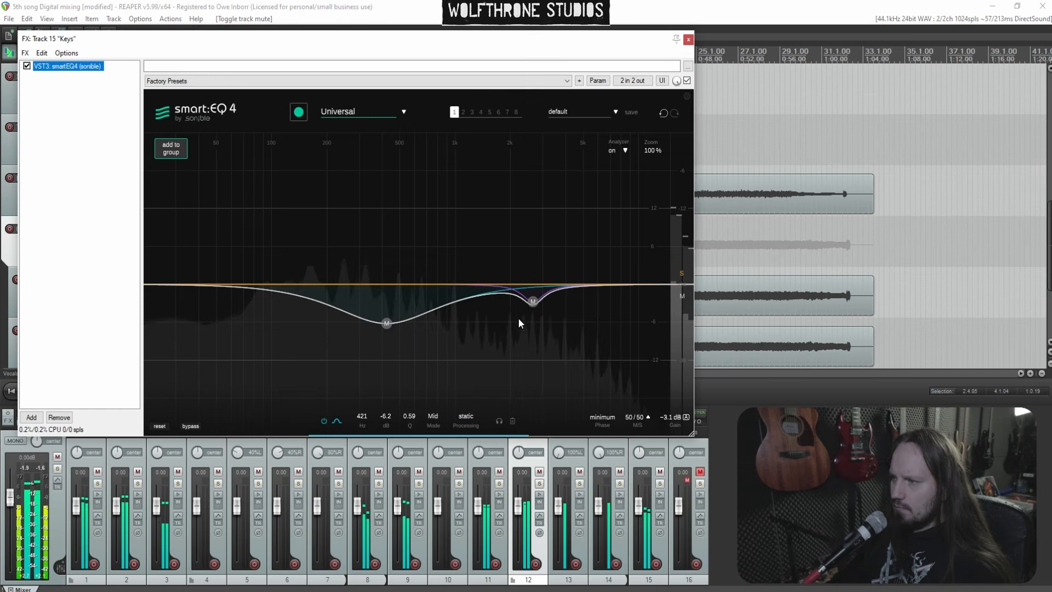
click(669, 418)
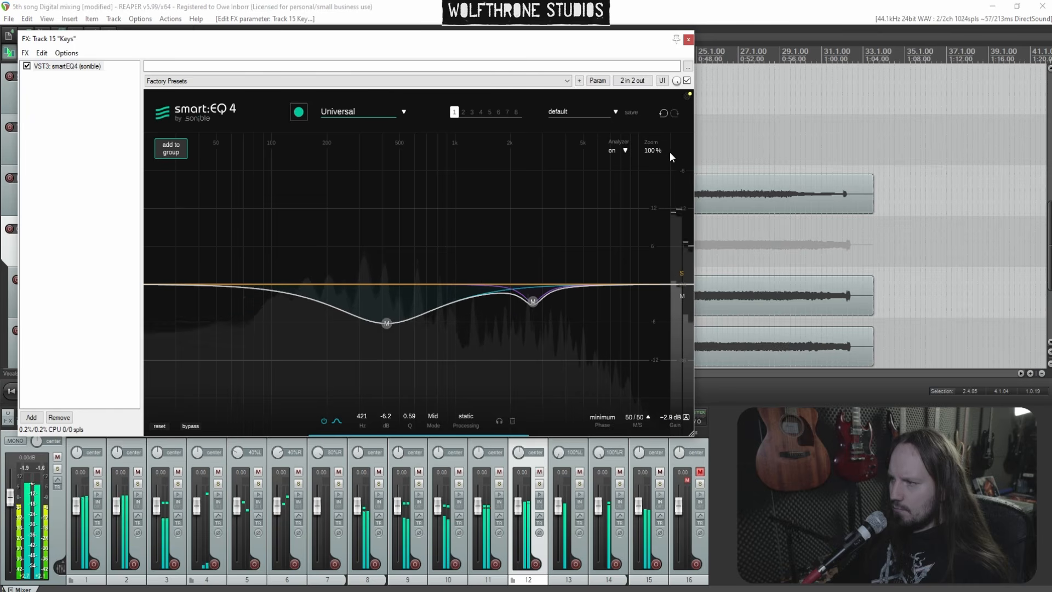
double_click(583, 257)
drag(584, 260, 624, 272)
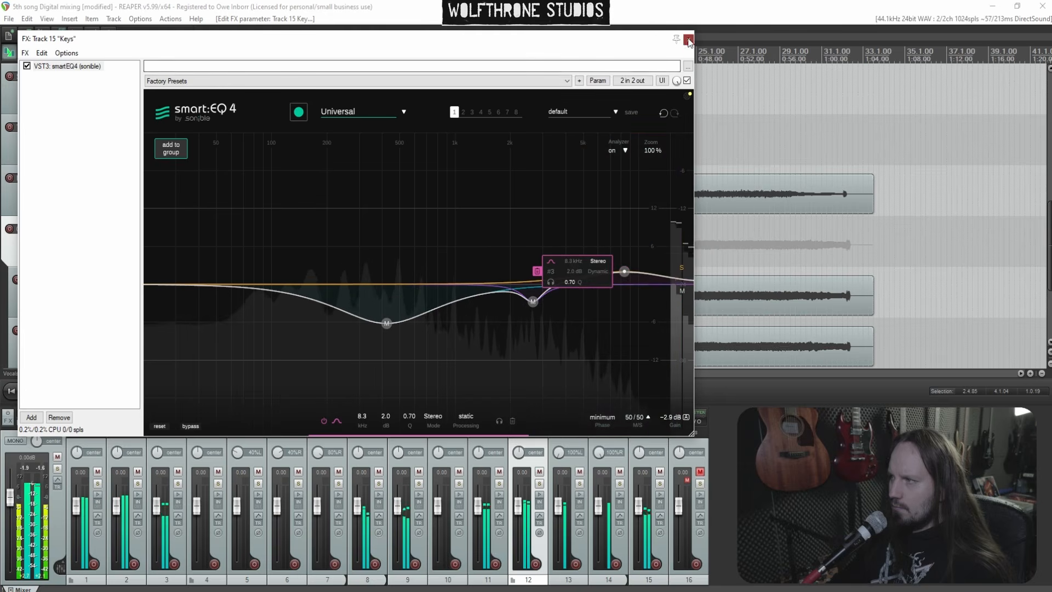
click(688, 40)
In the Git ReaEQ, cut about -1.6 dB near 755 Hz and add a -1.6 dB band near 320 Hz
click(517, 422)
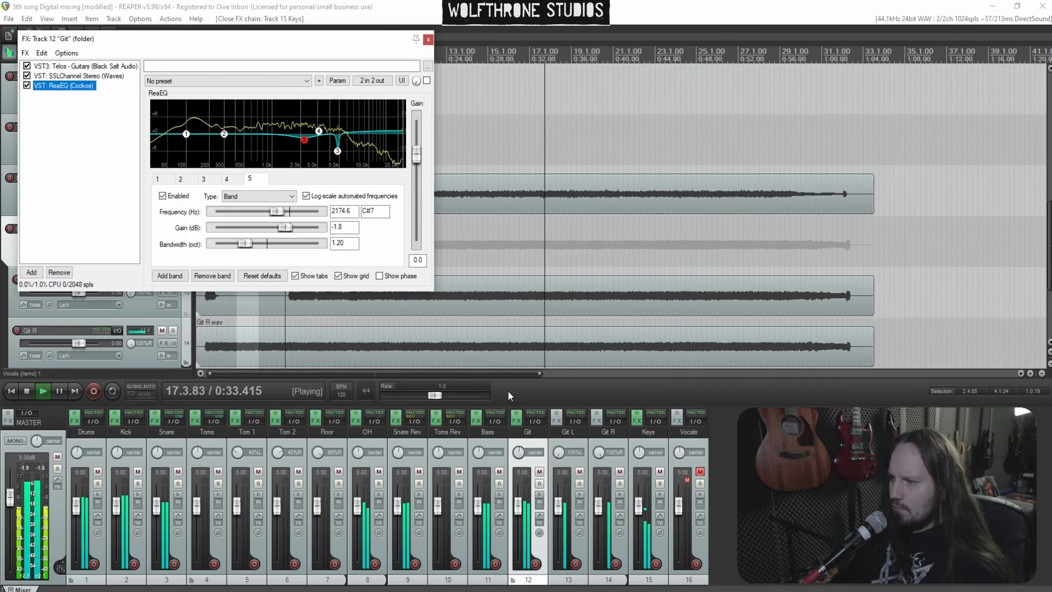
scroll(226, 122, down, 8)
drag(226, 121, 262, 143)
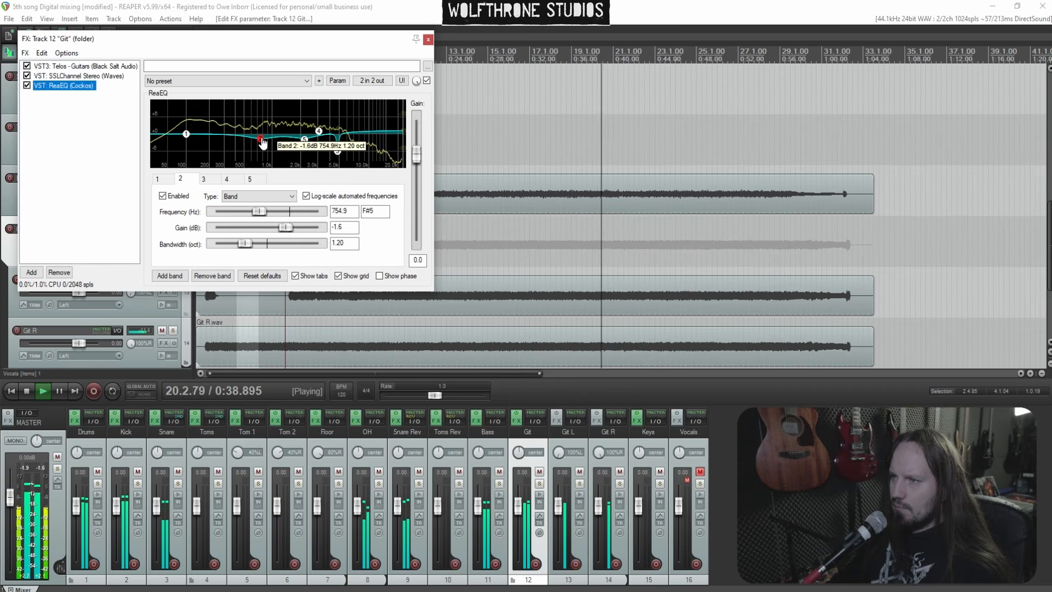
double_click(226, 108)
scroll(225, 108, down, 10)
drag(225, 108, 229, 145)
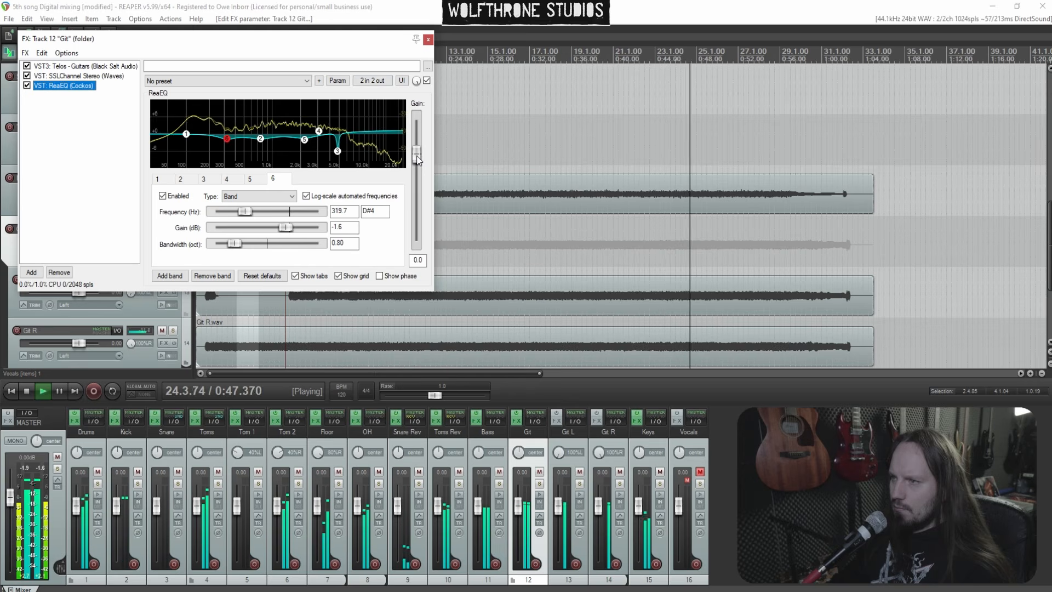
drag(418, 159, 417, 159)
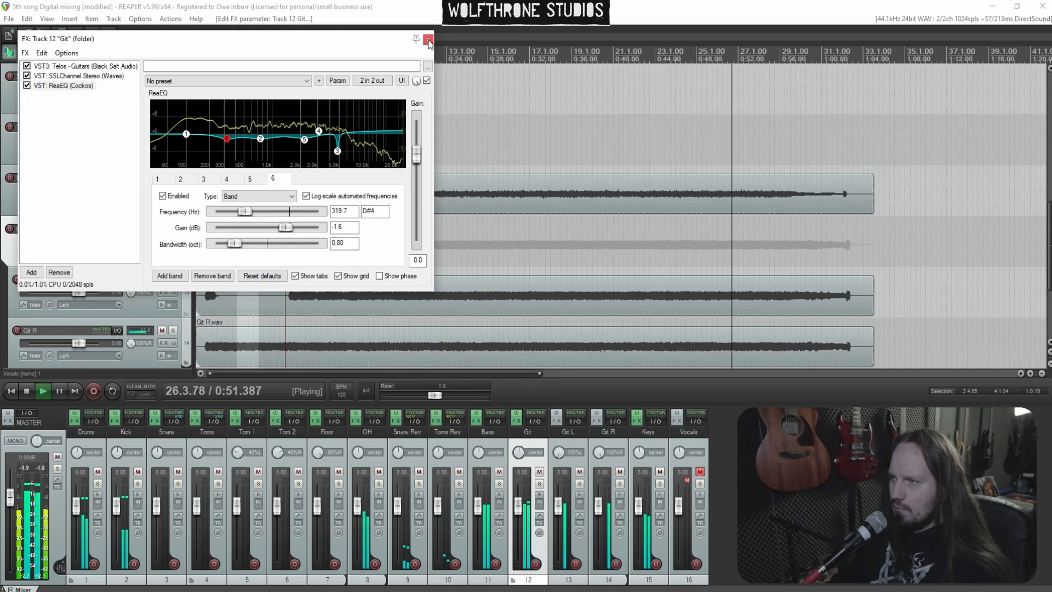
click(428, 39)
Solo the Drums, adjust the CLA-76 Output on the Snare Rev track, close it and stop playback
click(375, 154)
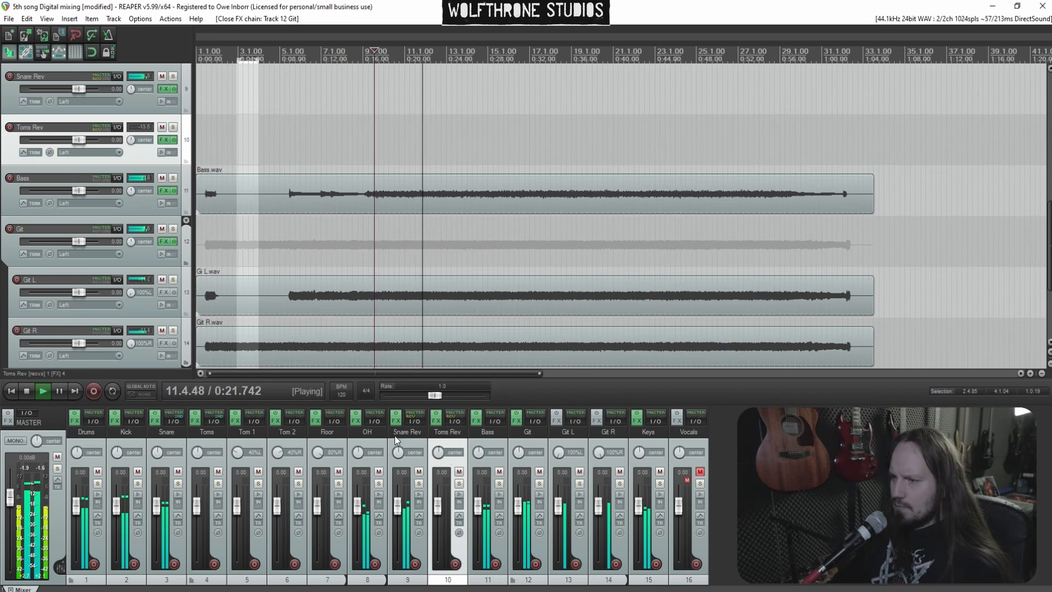
click(98, 484)
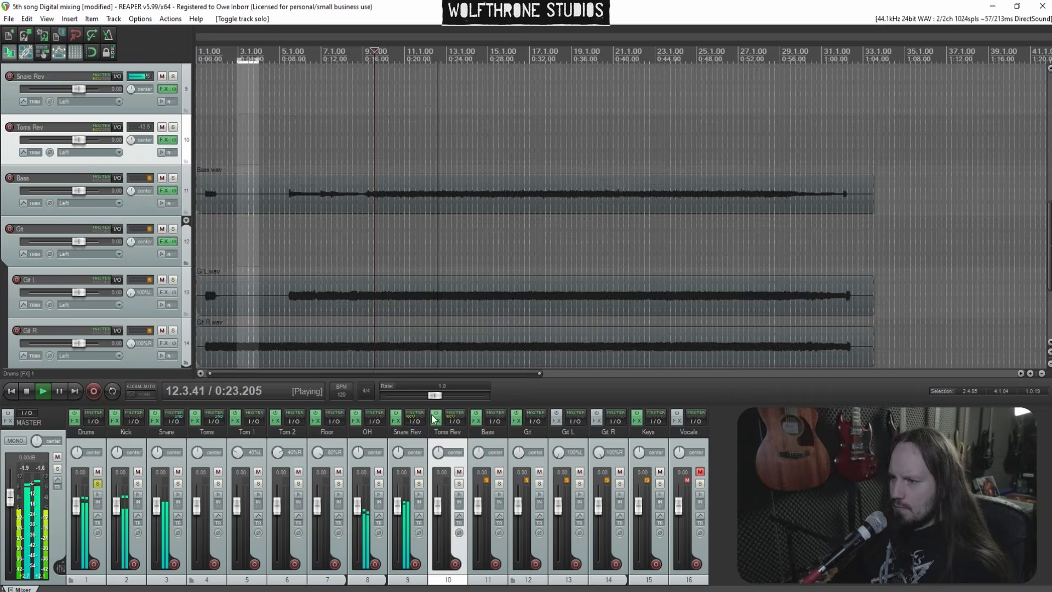
click(396, 422)
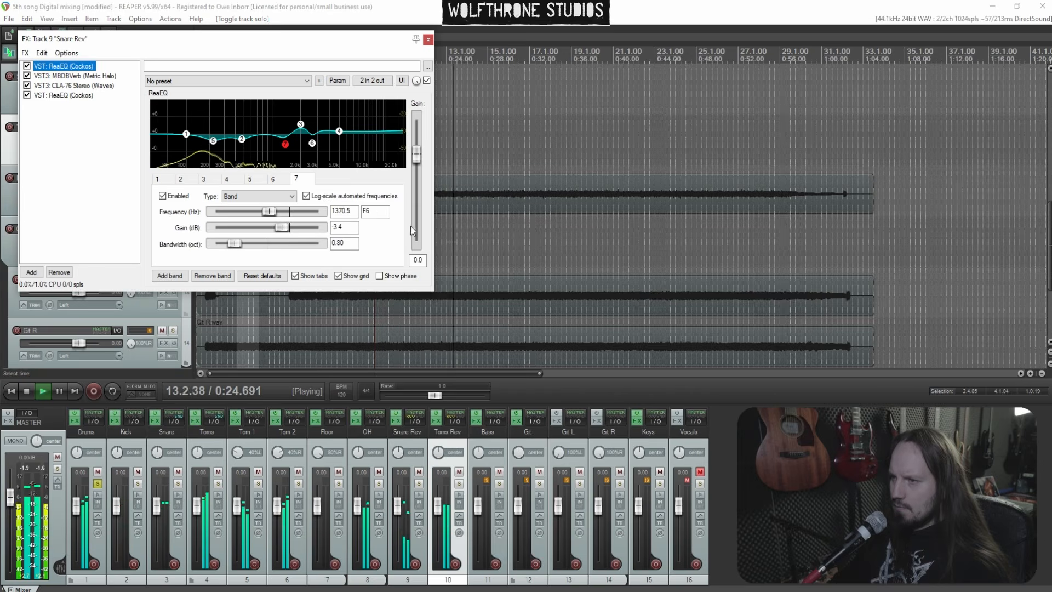
click(75, 86)
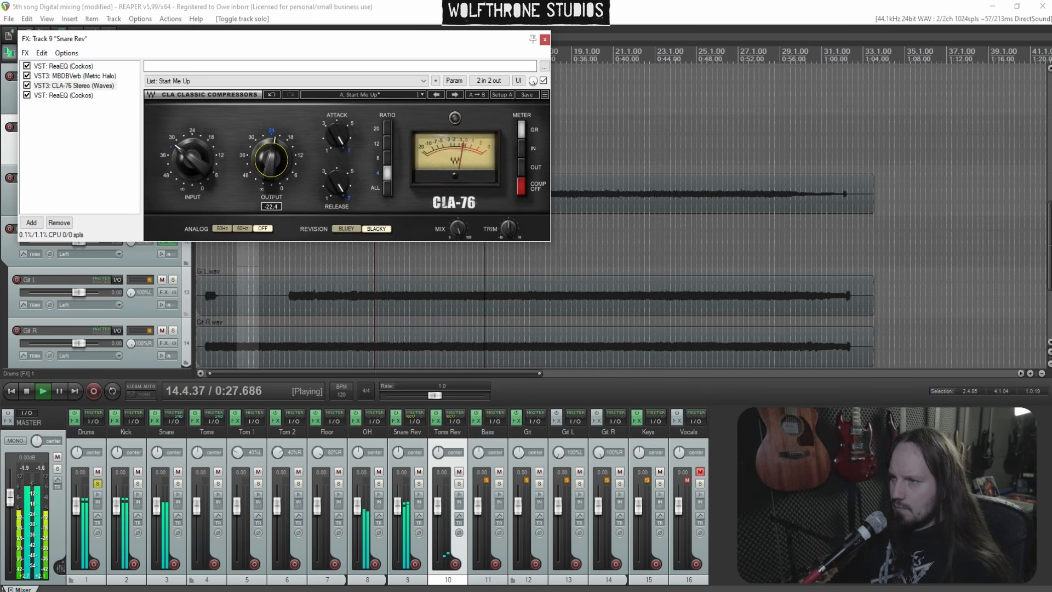
click(64, 96)
click(251, 117)
drag(252, 116, 254, 140)
click(75, 85)
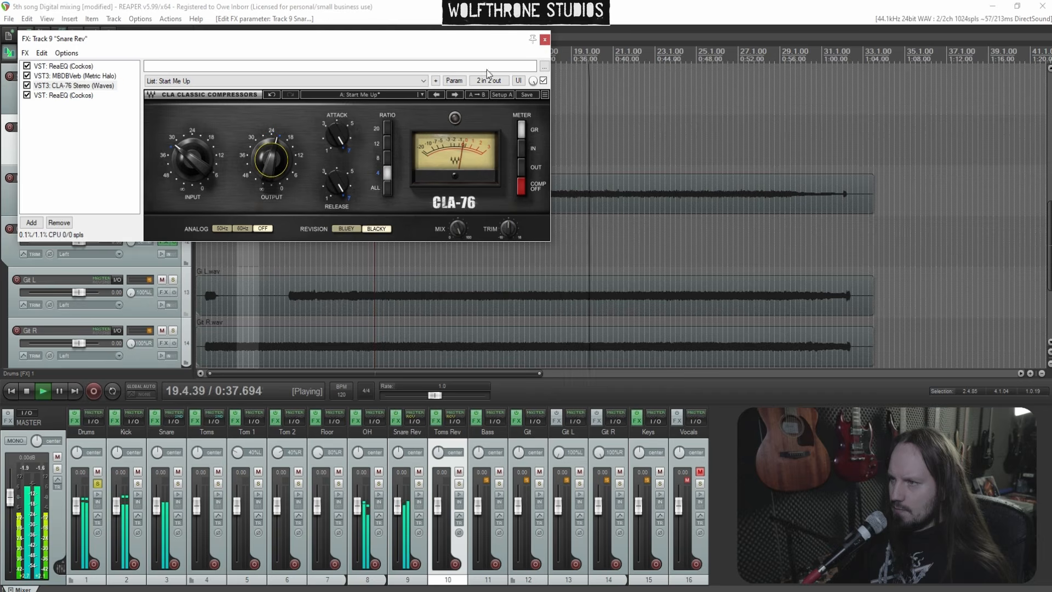
click(544, 40)
key(space)
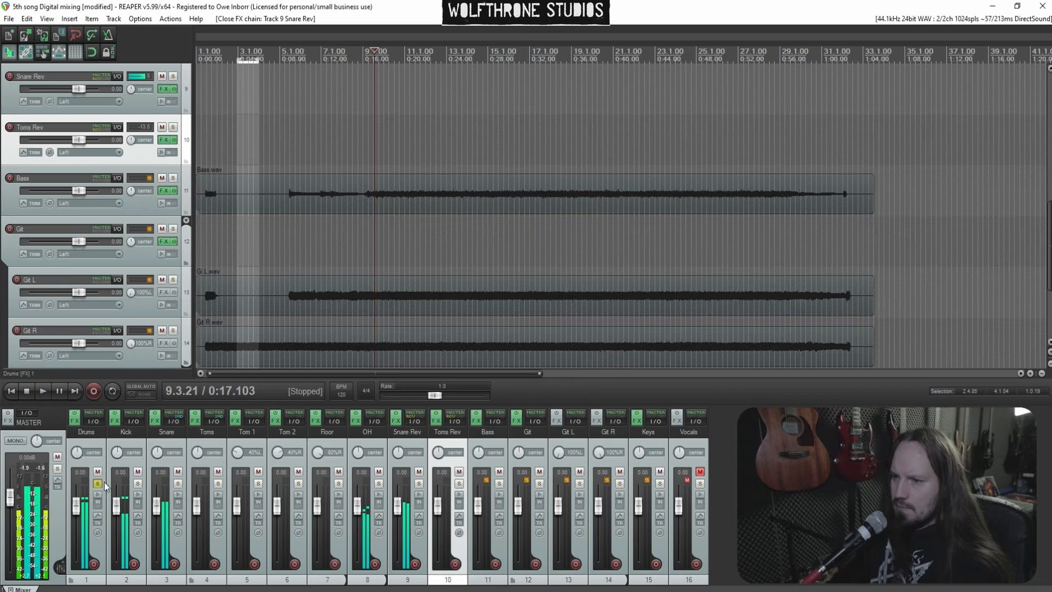
Insert a new track above Drums and make it the folder parent of the drum tracks
click(97, 483)
click(100, 464)
key(ctrl+t)
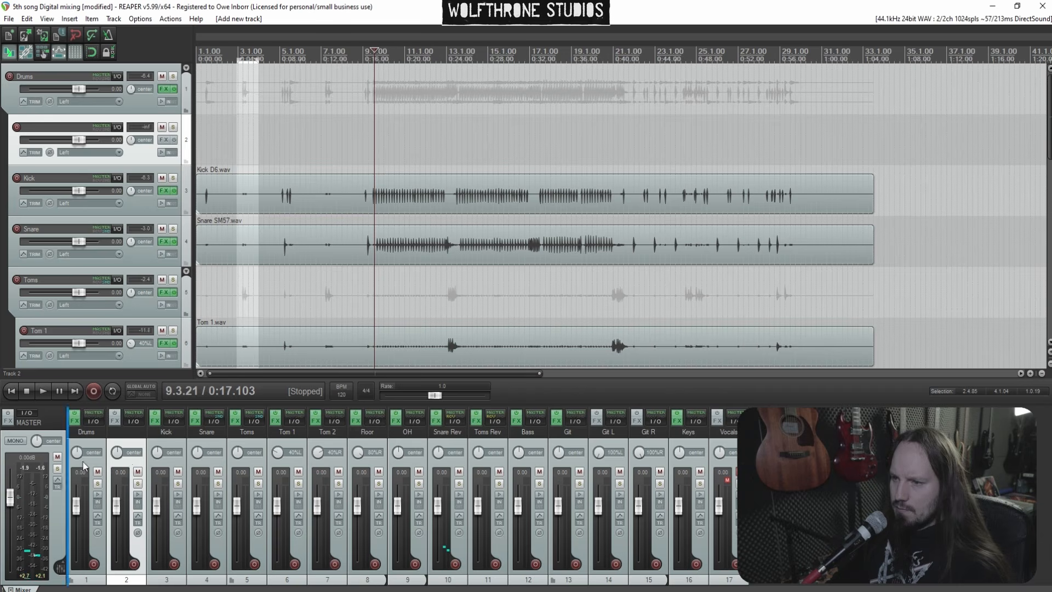
drag(83, 465, 131, 470)
shift+click(497, 466)
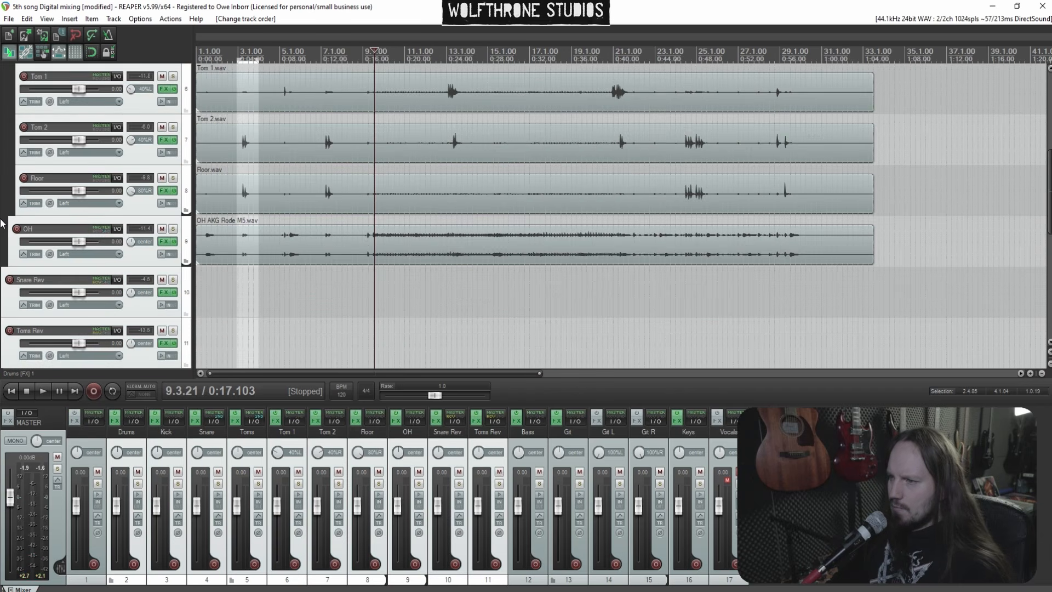
scroll(2, 221, up, 5)
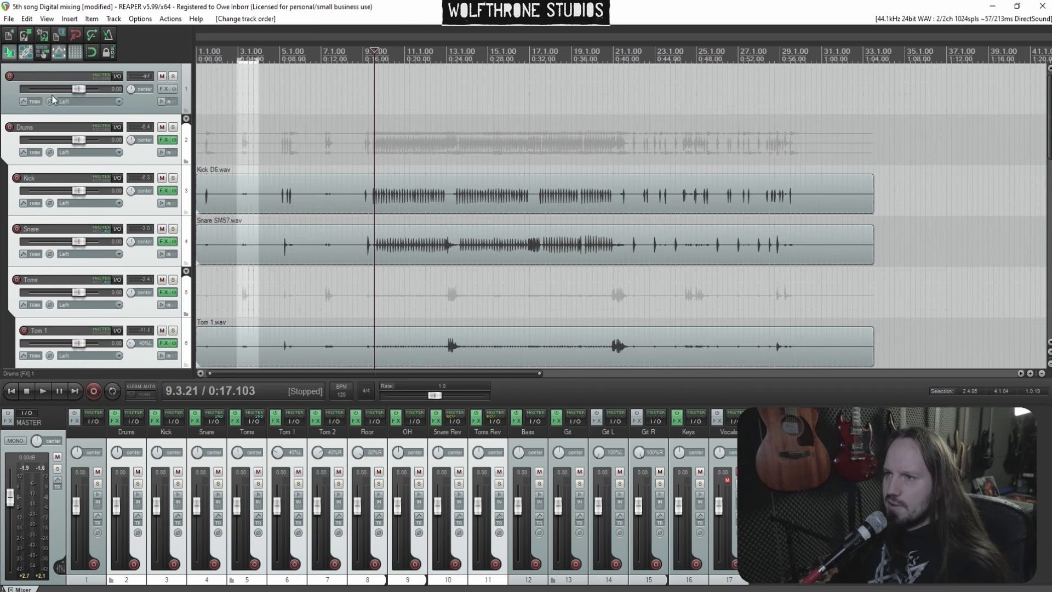
drag(52, 99, 54, 97)
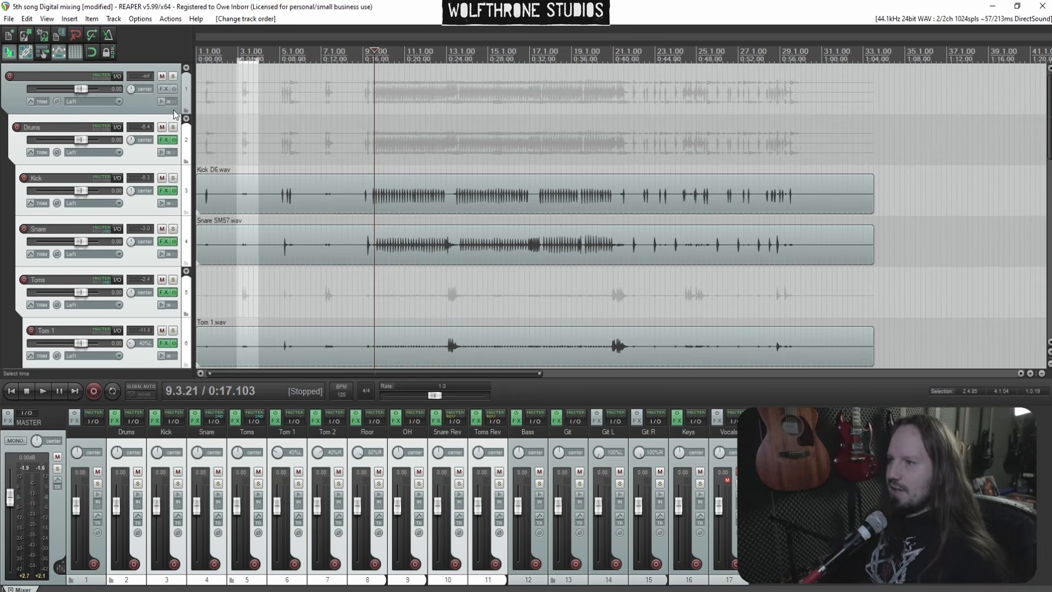
Start playback, solo the new folder track and name it Drums fx
key(space)
click(173, 76)
click(29, 76)
text(Drums fx)
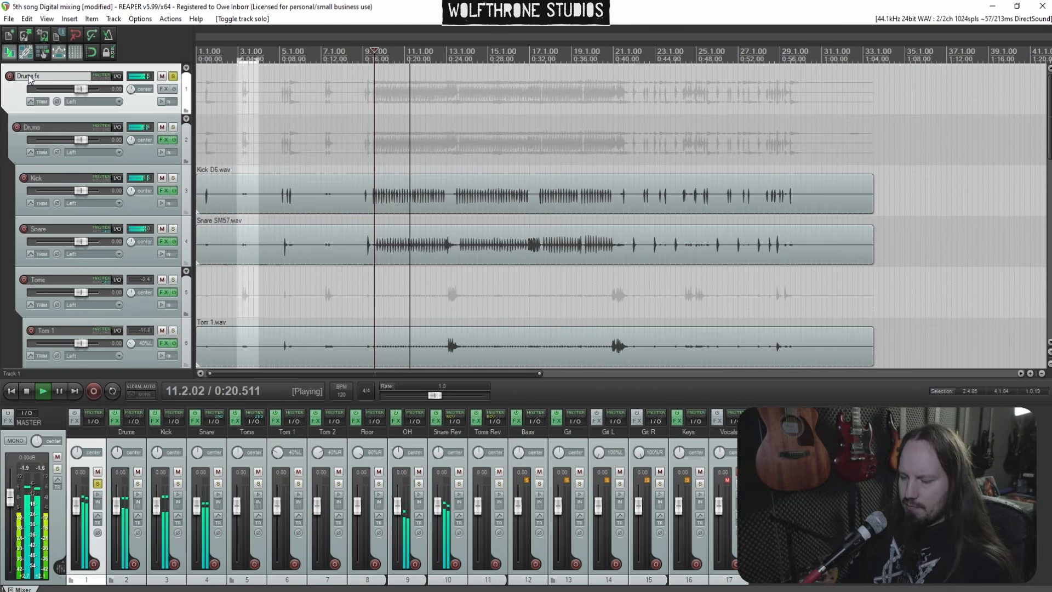
key(Return)
Add ReaEQ to the Drums fx folder track
click(173, 76)
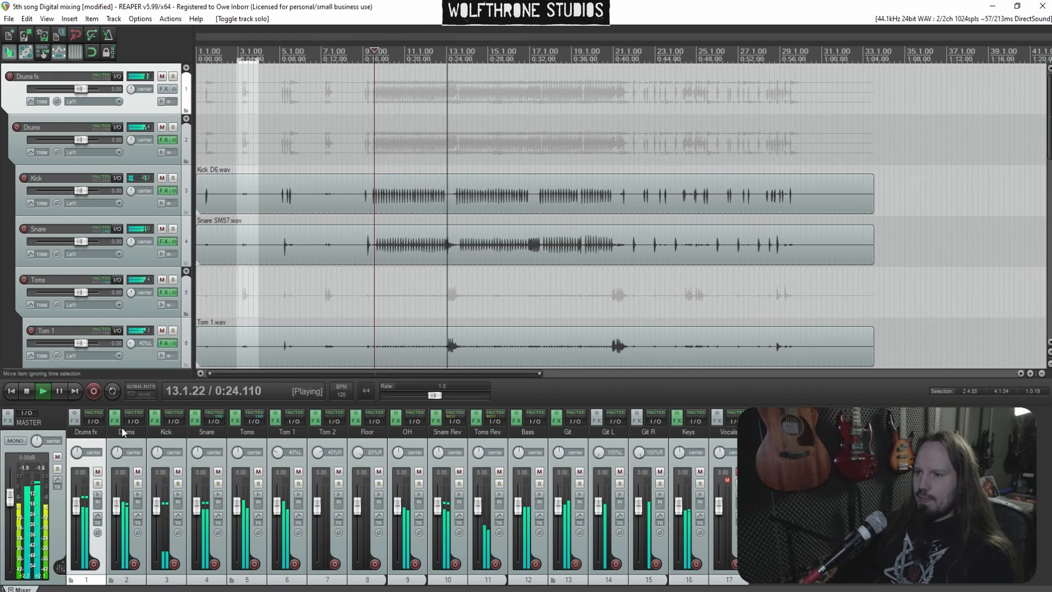
key(f)
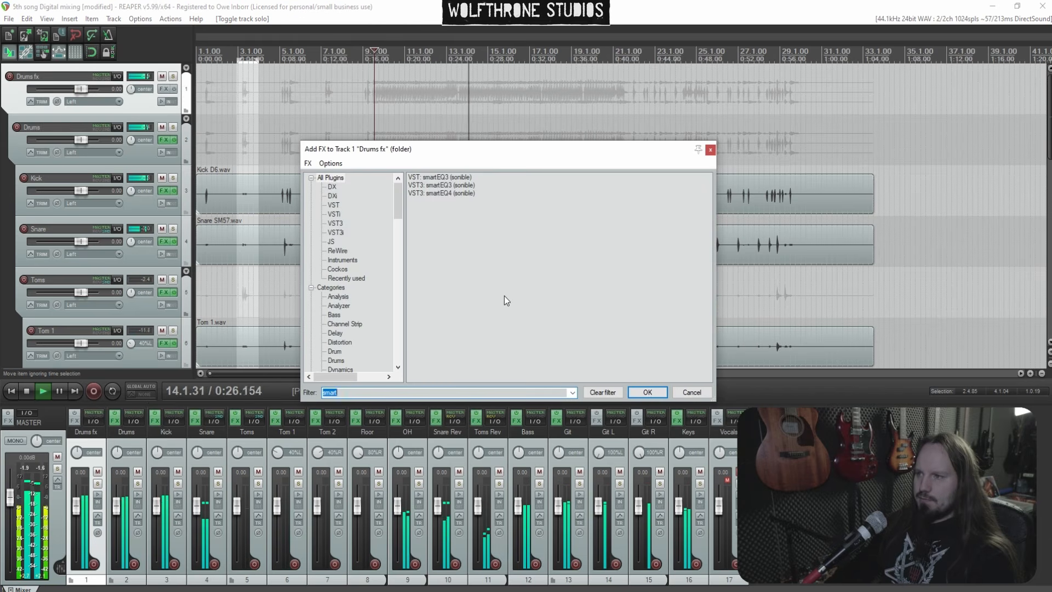
text(eq)
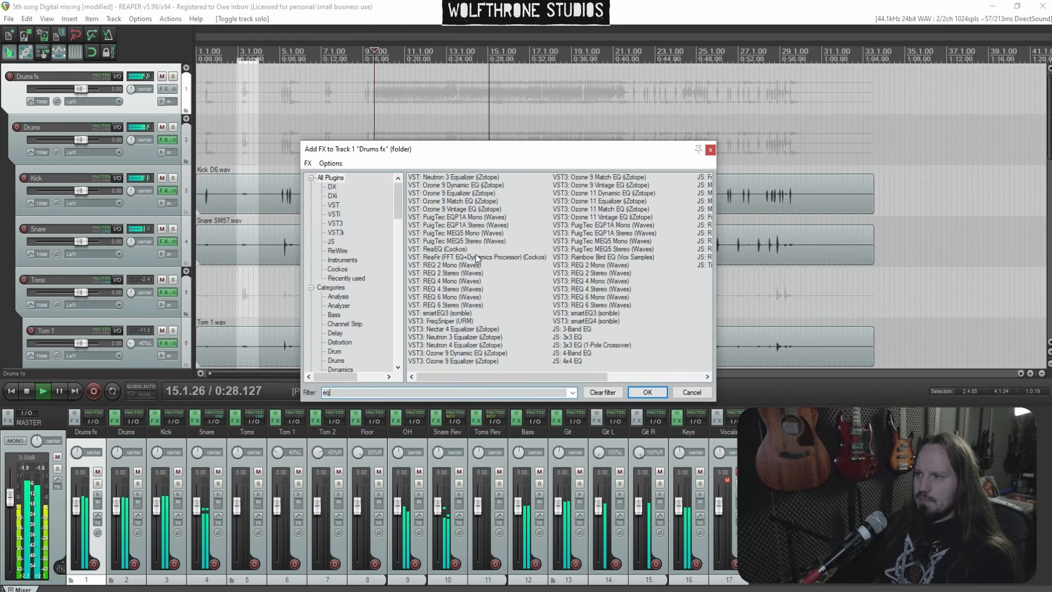
double_click(452, 250)
In the Drums fx ReaEQ, set a high shelf boosting about 1.6 dB near 3.4 kHz
drag(147, 108, 207, 95)
key(space)
key(space)
drag(207, 94, 217, 86)
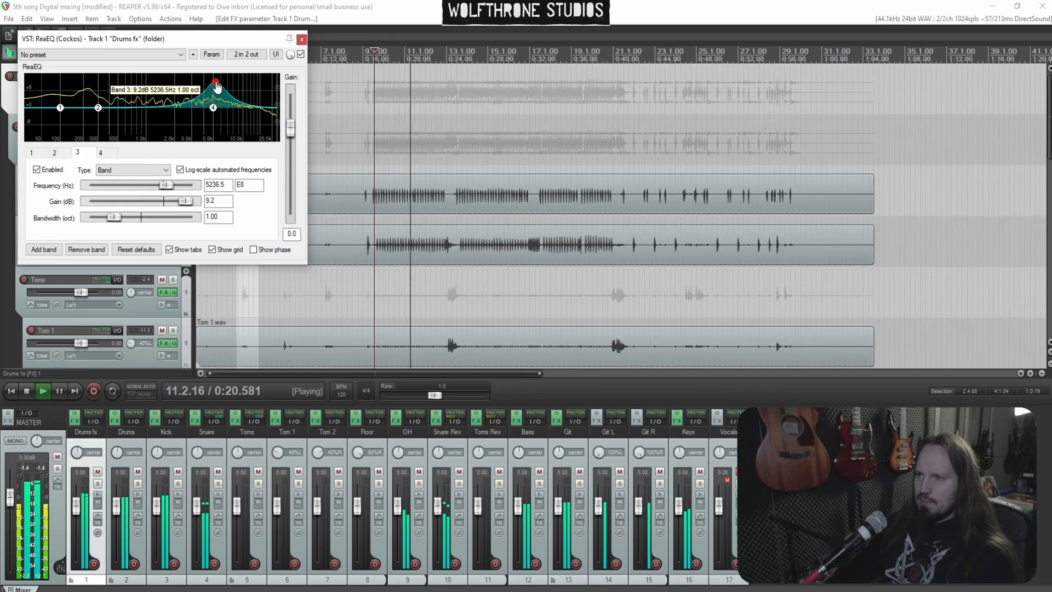
drag(217, 86, 192, 107)
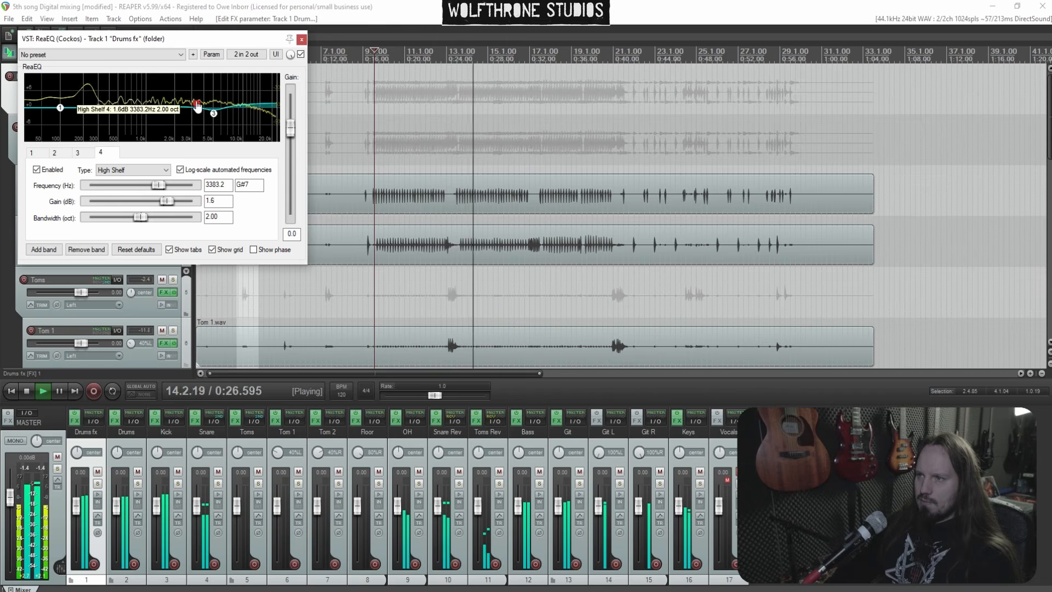
Add a band cutting about -1.8 dB near 578 Hz and close the ReaEQ
double_click(178, 94)
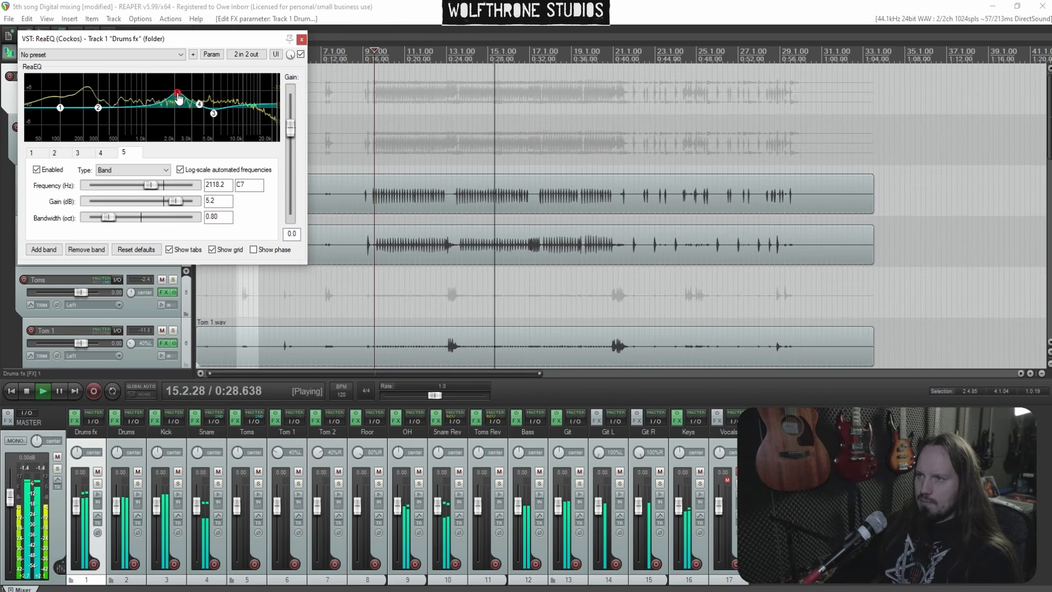
drag(181, 80, 124, 113)
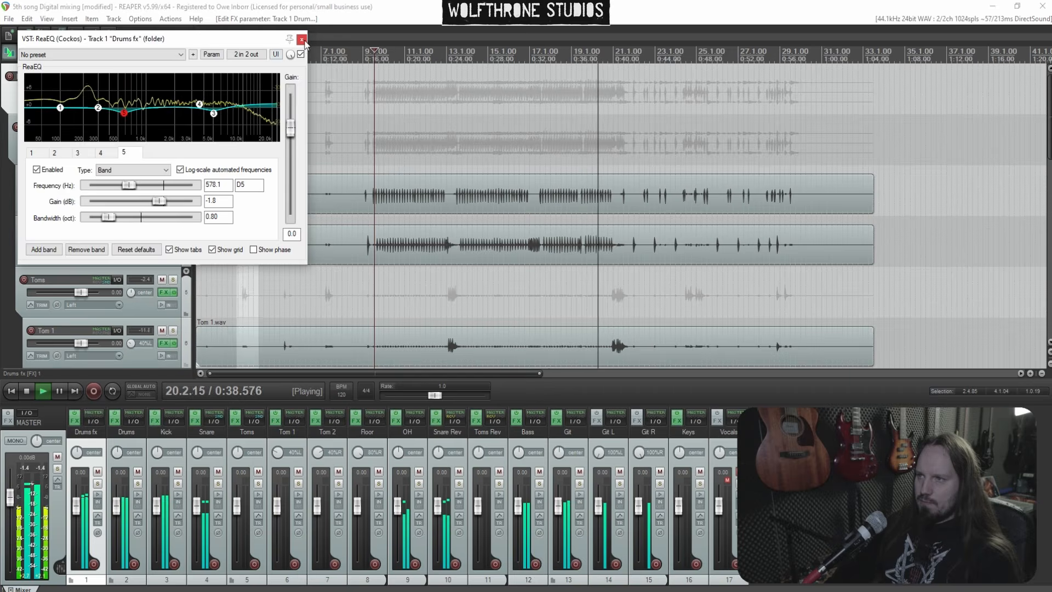
click(302, 39)
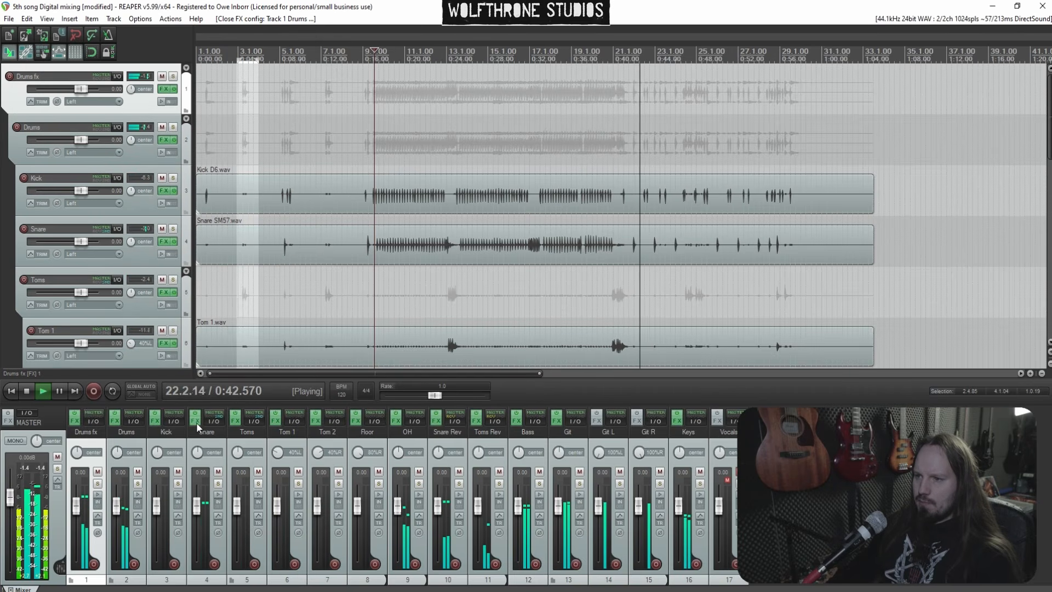
Open the Kick's FX chain and add ReaEQ after Telos - Drums
click(155, 422)
right_click(76, 124)
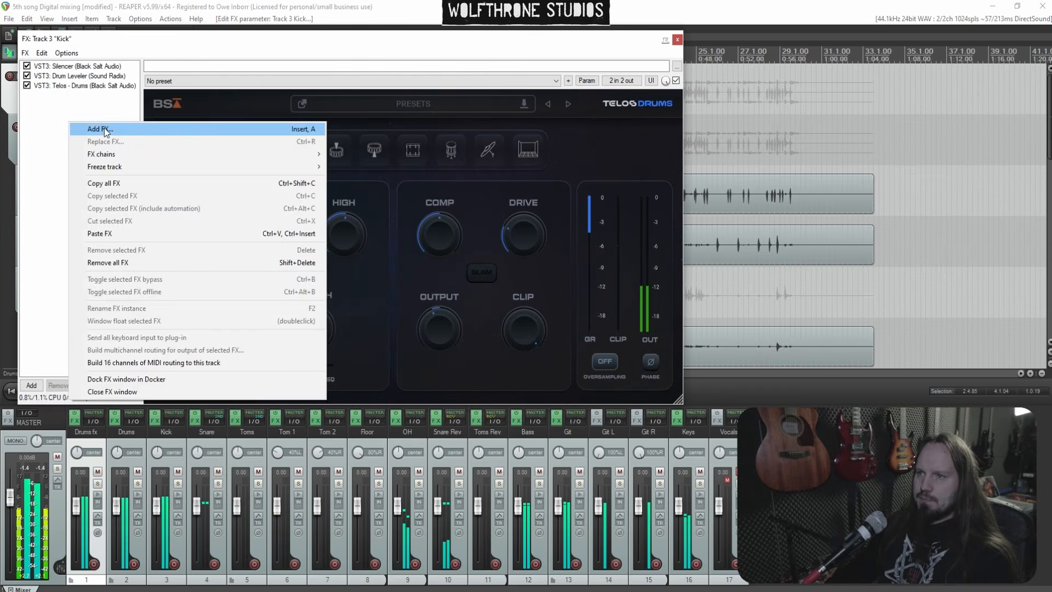
click(82, 128)
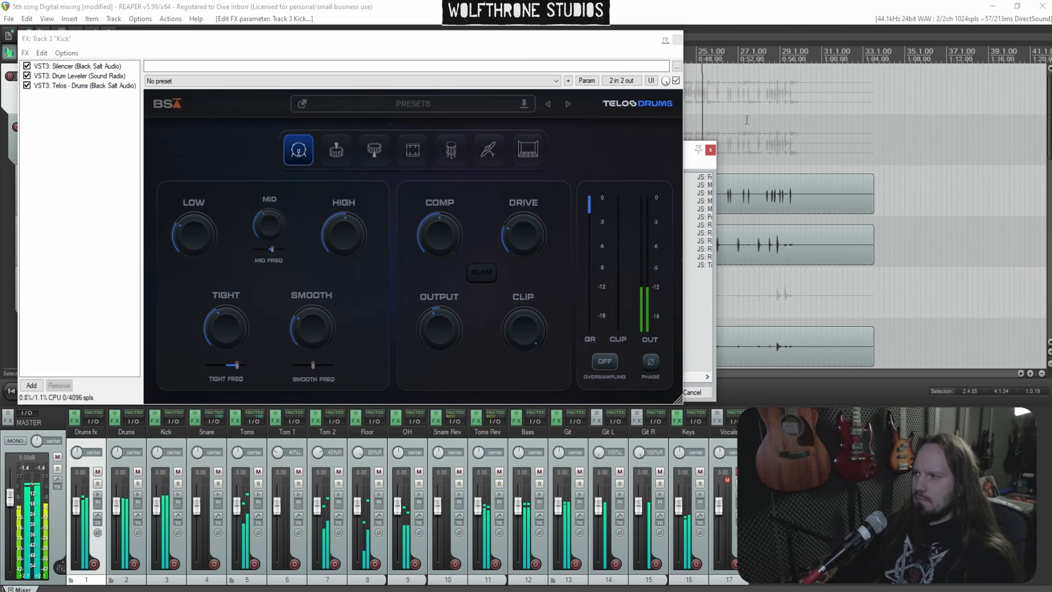
double_click(690, 154)
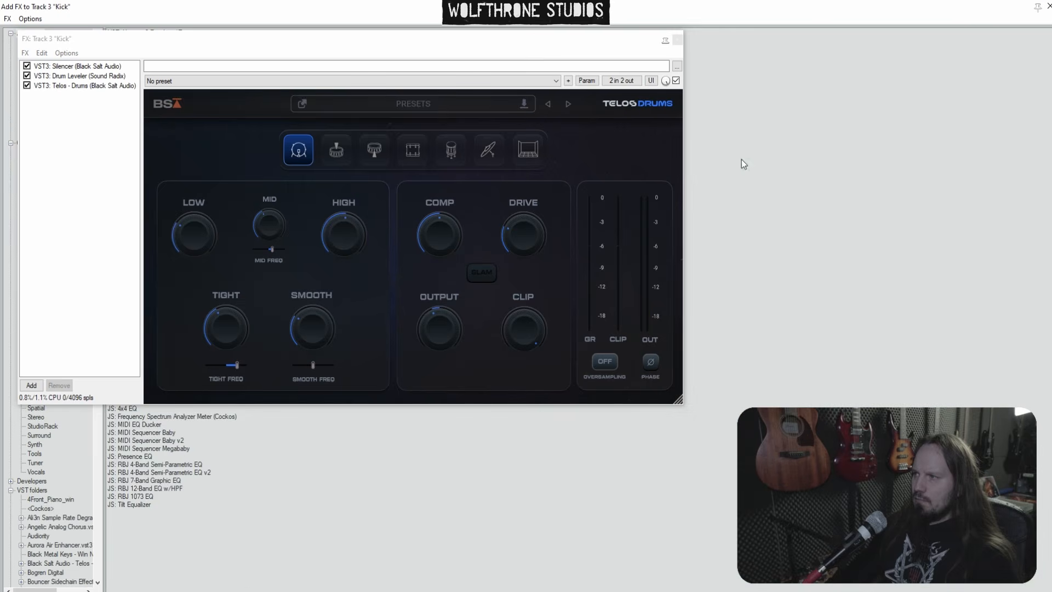
click(1048, 7)
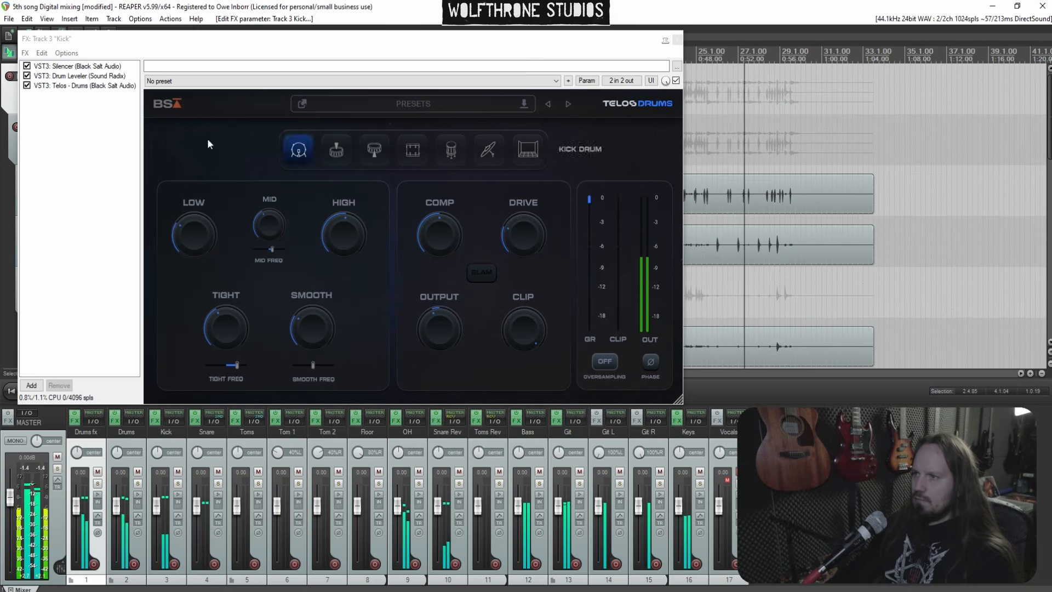
drag(225, 44, 447, 108)
right_click(293, 187)
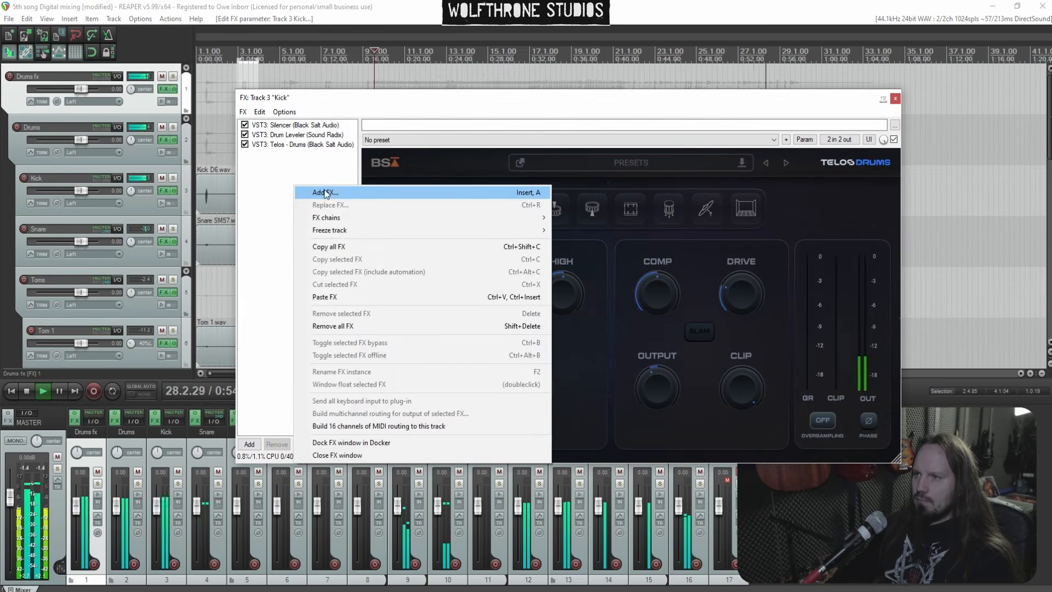
click(310, 194)
drag(440, 10, 268, 94)
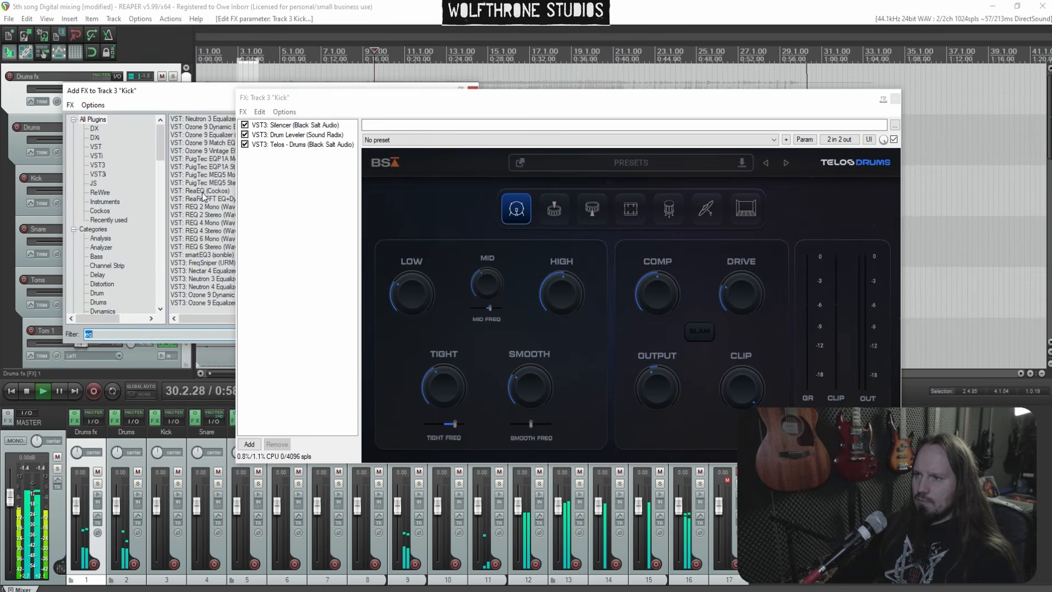
key(Return)
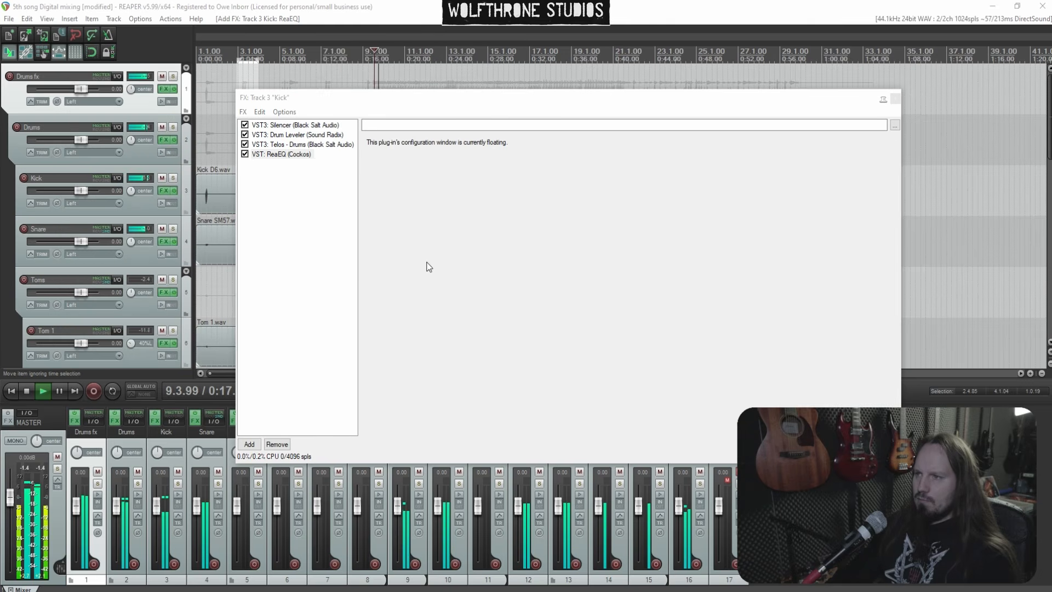
Open the Kick ReaEQ, boost about 3.8 dB near 66 Hz and cut about -2.6 dB near 214 Hz
click(293, 158)
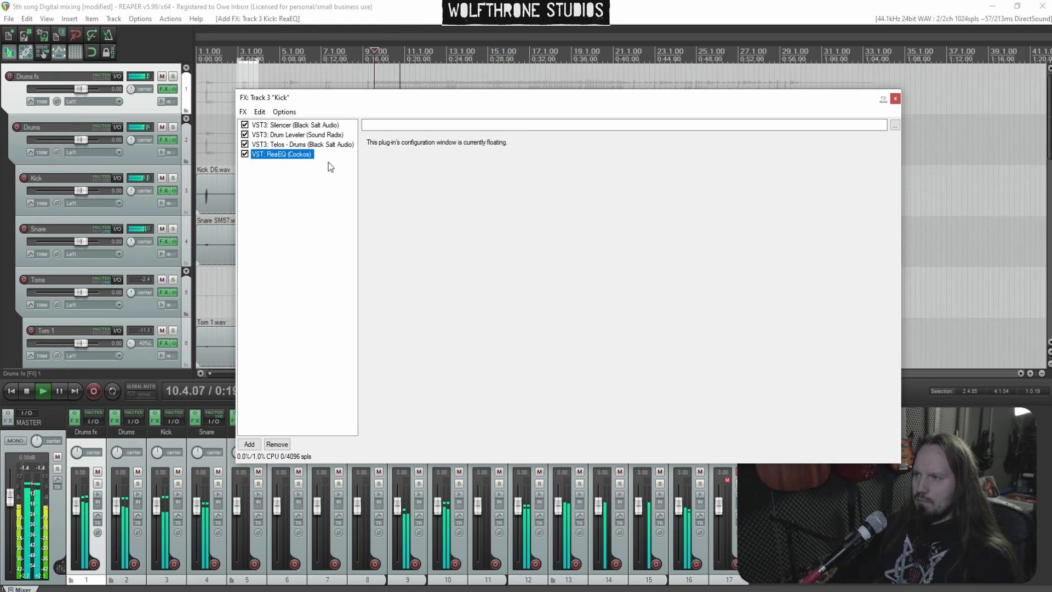
mouse_move(296, 158)
mouse_down()
mouse_move(280, 169)
mouse_move(278, 156)
mouse_up()
click(280, 159)
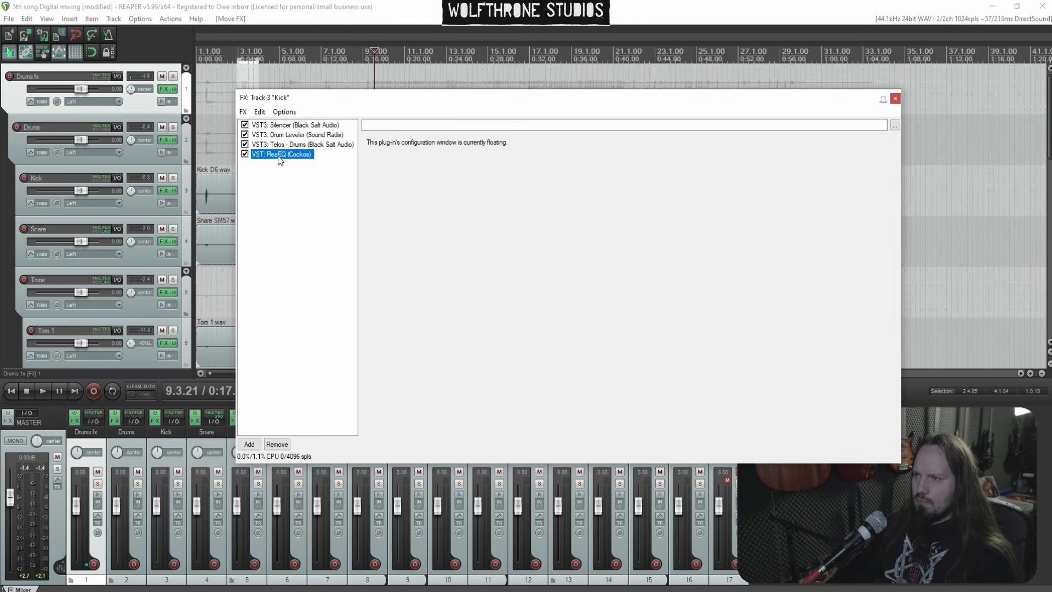
double_click(279, 158)
key(space)
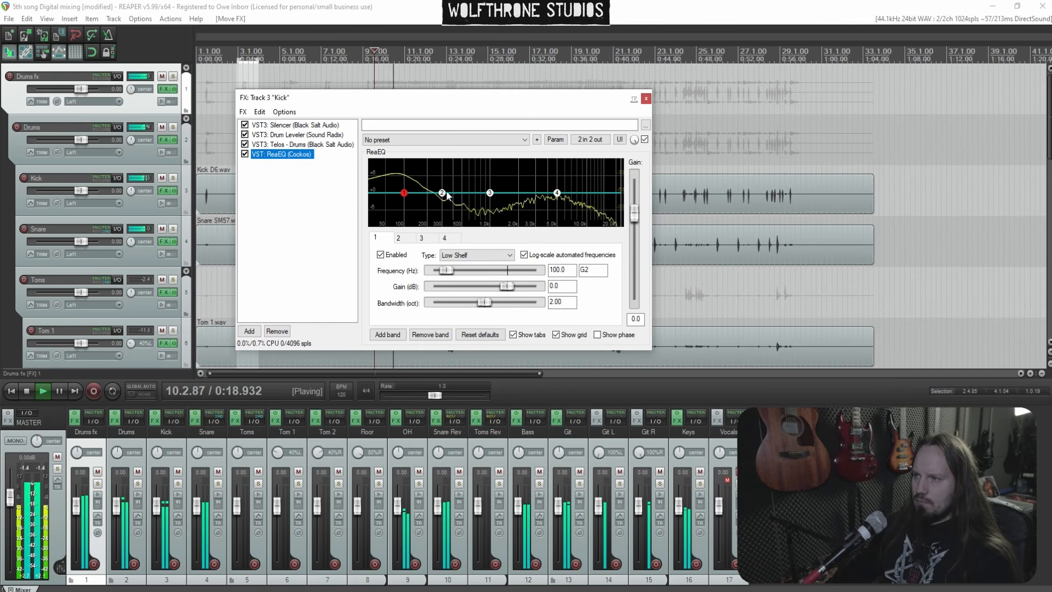
drag(435, 194, 393, 181)
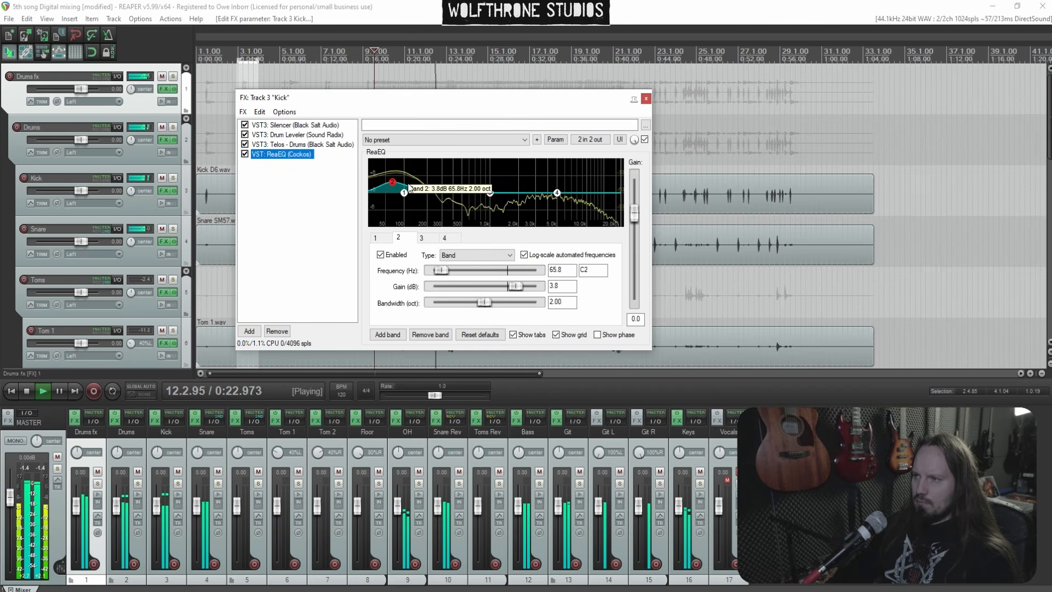
drag(491, 196, 430, 201)
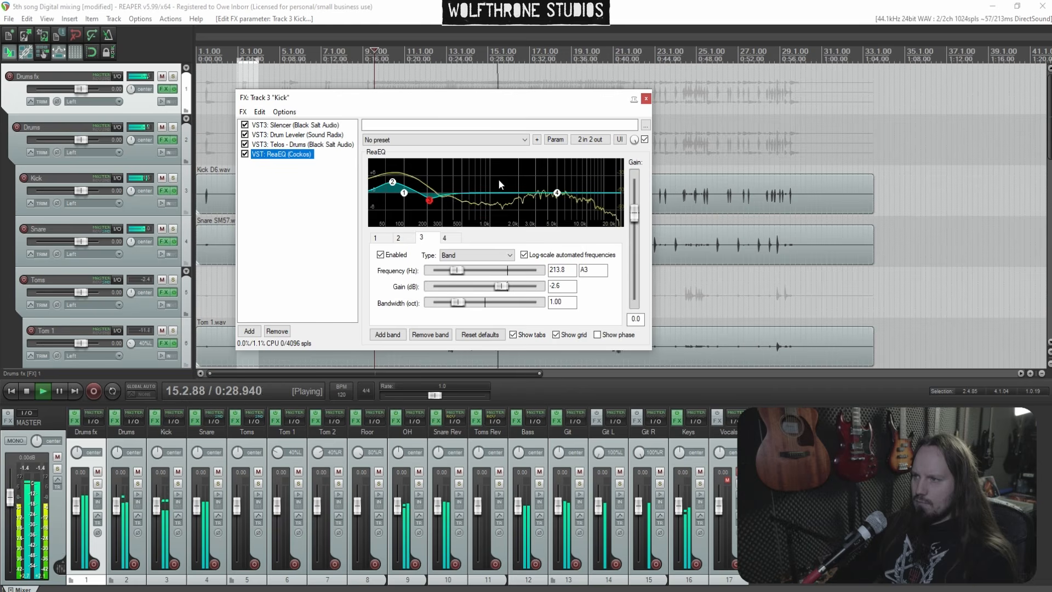
Add a band cutting about -2.8 dB near 6.7 kHz, set the output gain to 0.5 and close the chain
mouse_move(556, 193)
mouse_down()
mouse_move(509, 173)
mouse_move(518, 184)
mouse_move(568, 169)
mouse_move(570, 204)
mouse_up()
double_click(546, 167)
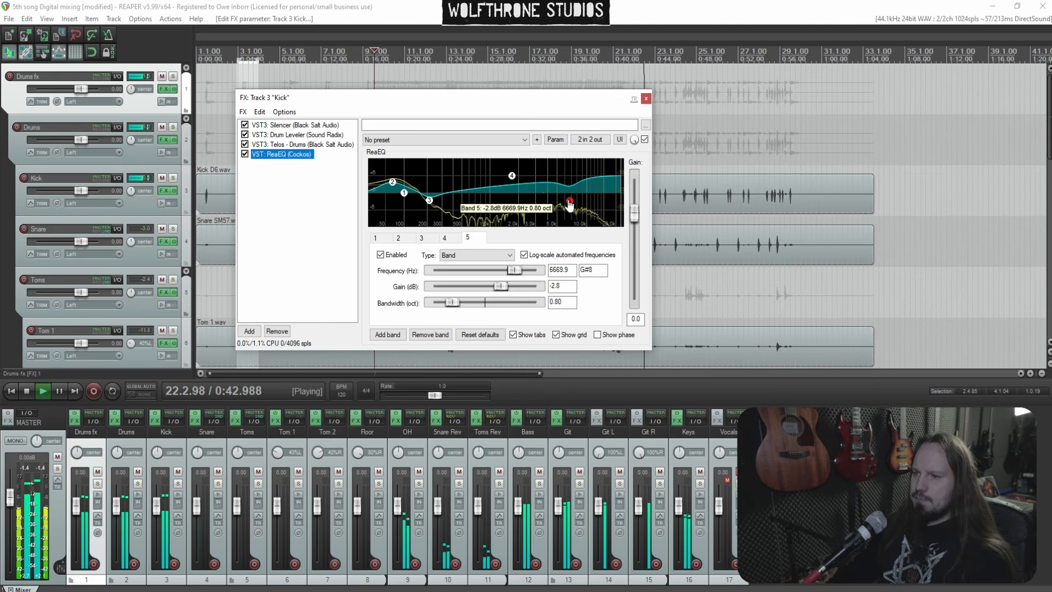
drag(634, 214, 634, 211)
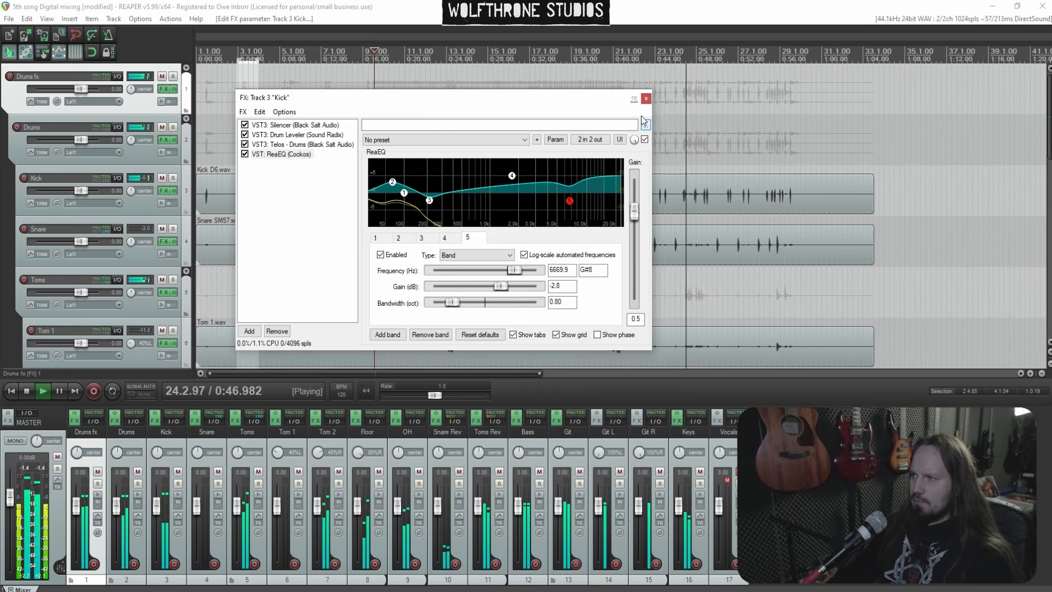
click(646, 99)
In the Keys smartEQ4, add a band cutting about -2.7 dB near 154 Hz with Q 0.56, then close it
scroll(526, 151, down, 2)
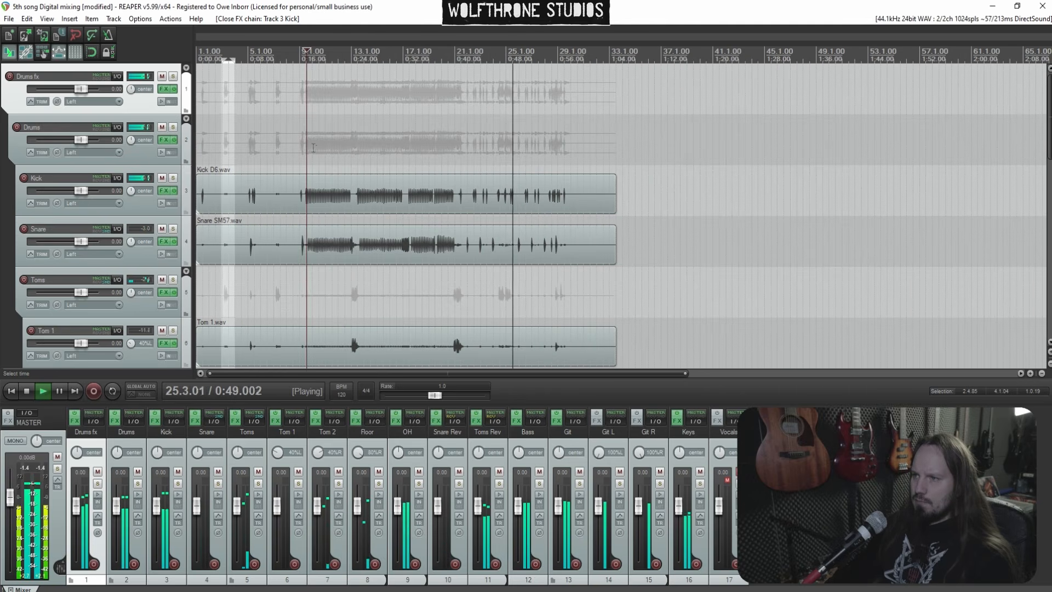
click(311, 137)
click(678, 422)
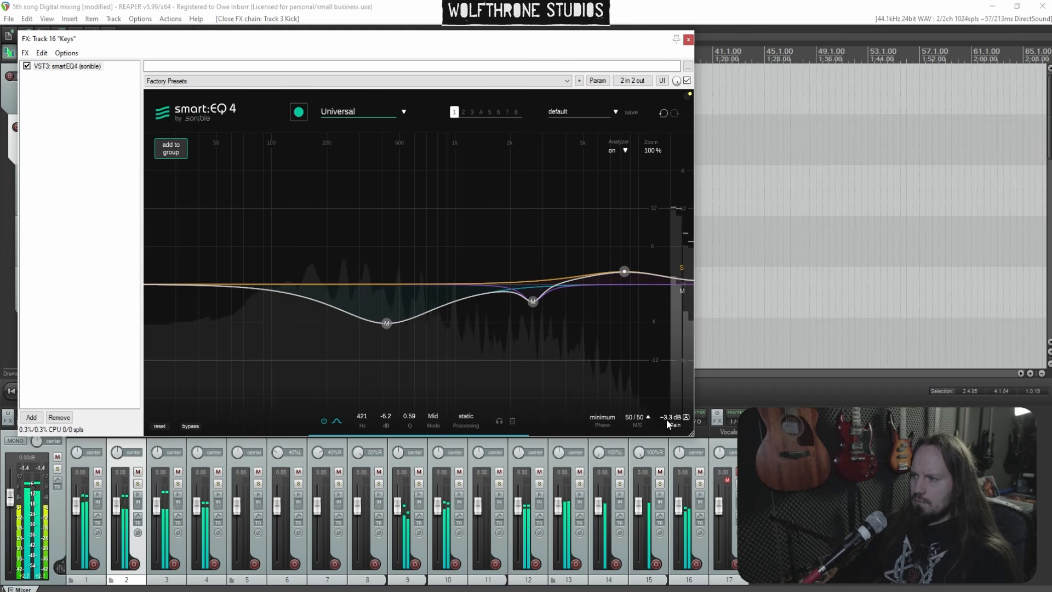
double_click(311, 244)
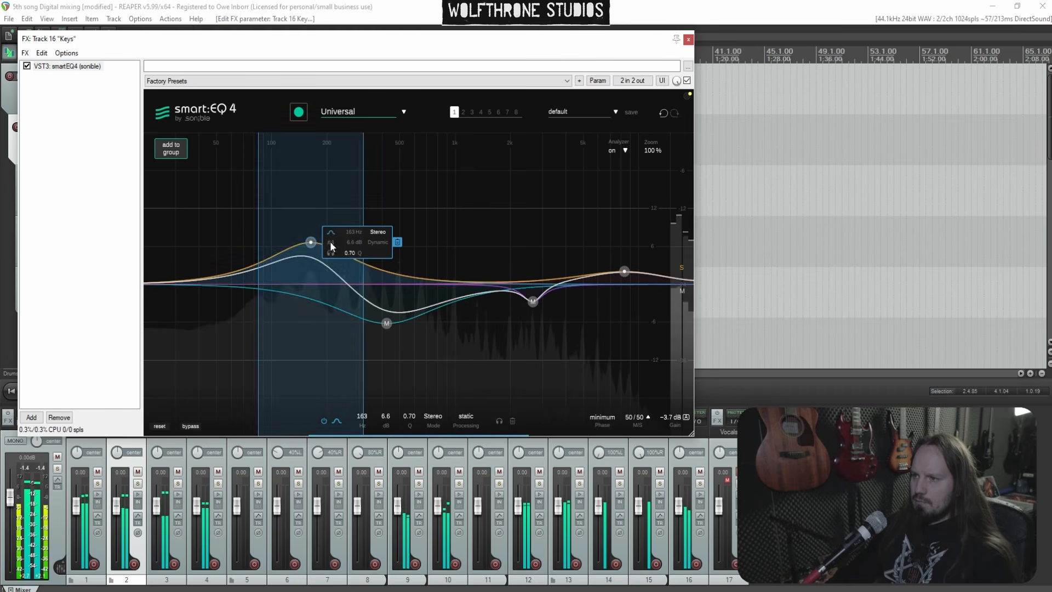
drag(309, 241, 304, 301)
scroll(305, 302, down, 2)
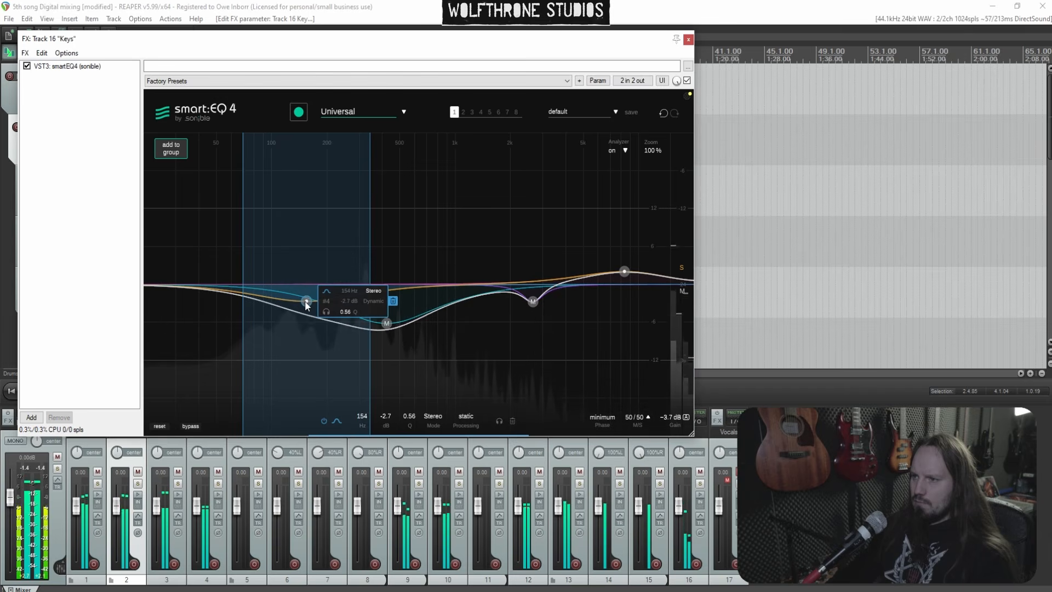
click(689, 39)
Open the Git folder's ReaEQ, add a band at about 1050 Hz with about -0.2 dB gain, and close the chain
click(580, 484)
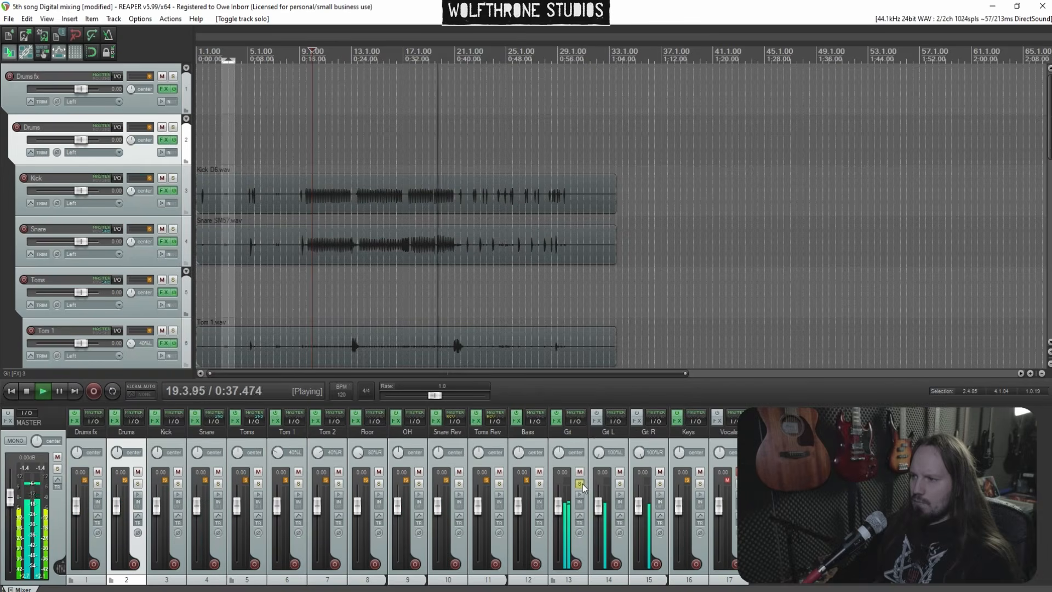
click(580, 484)
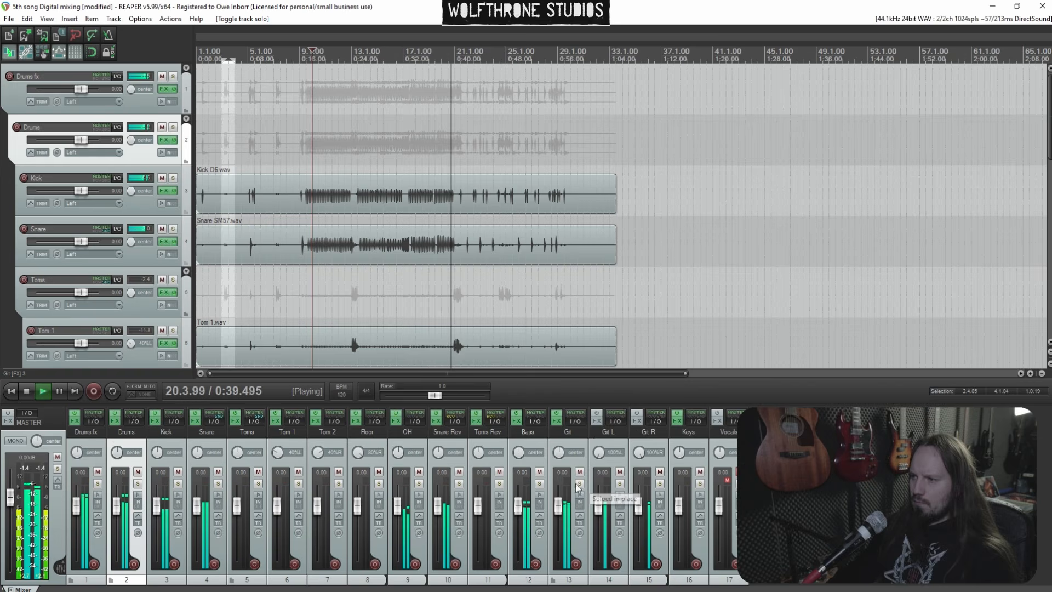
click(558, 420)
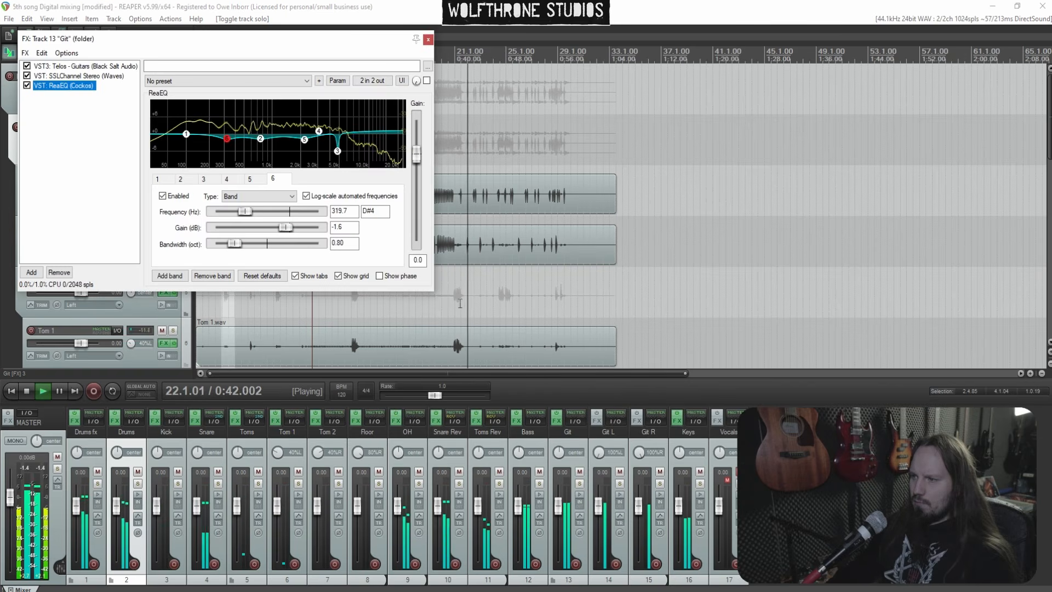
double_click(216, 107)
drag(239, 109, 276, 139)
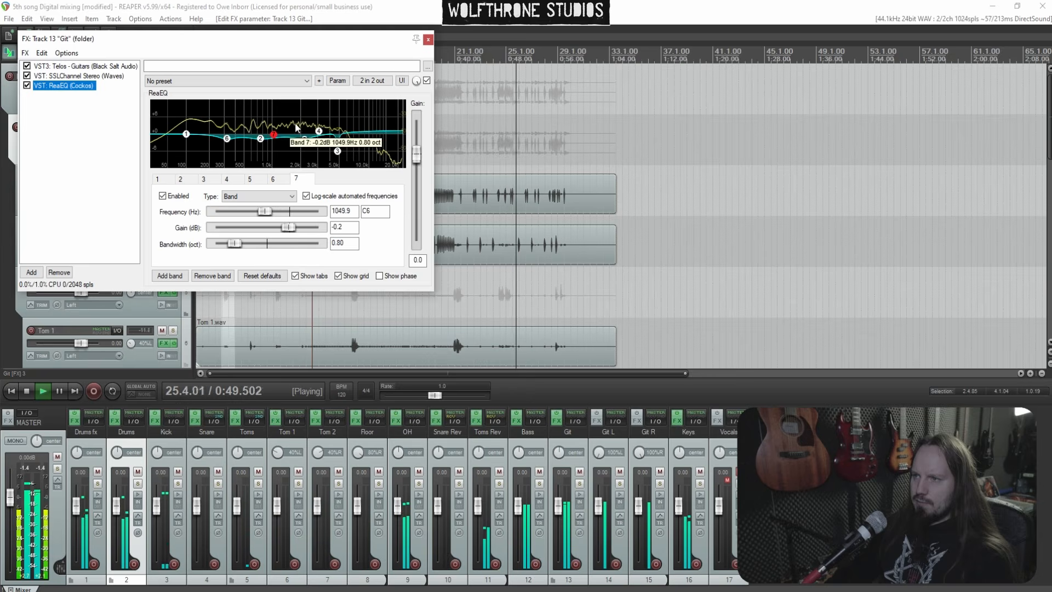
click(428, 38)
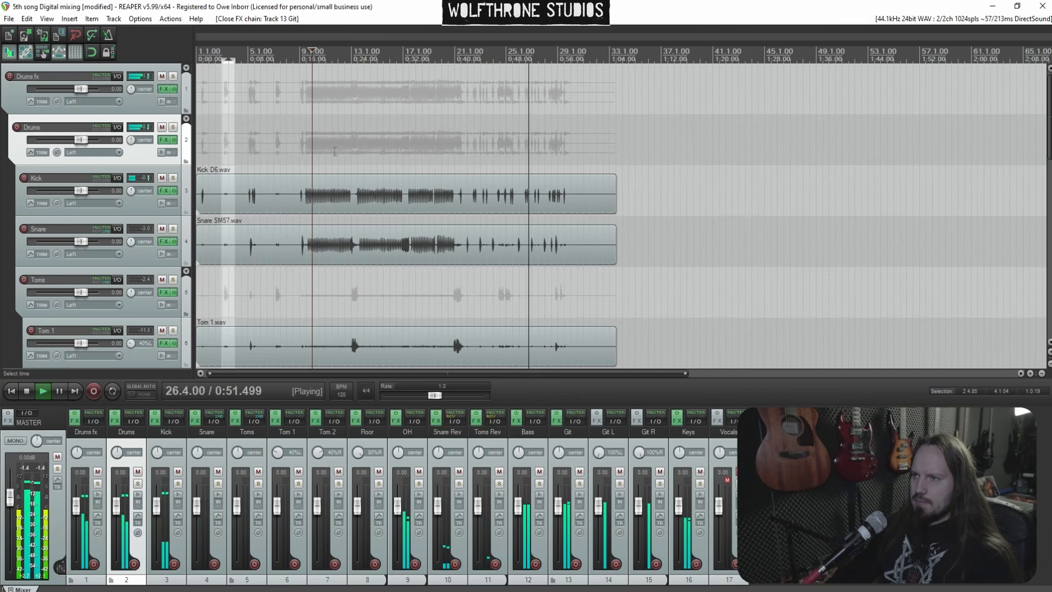
In the Snare ReaEQ, set the output gain to -2.5 and raise the high shelf near 4.9 kHz to about 1.6 dB, then close it
click(320, 141)
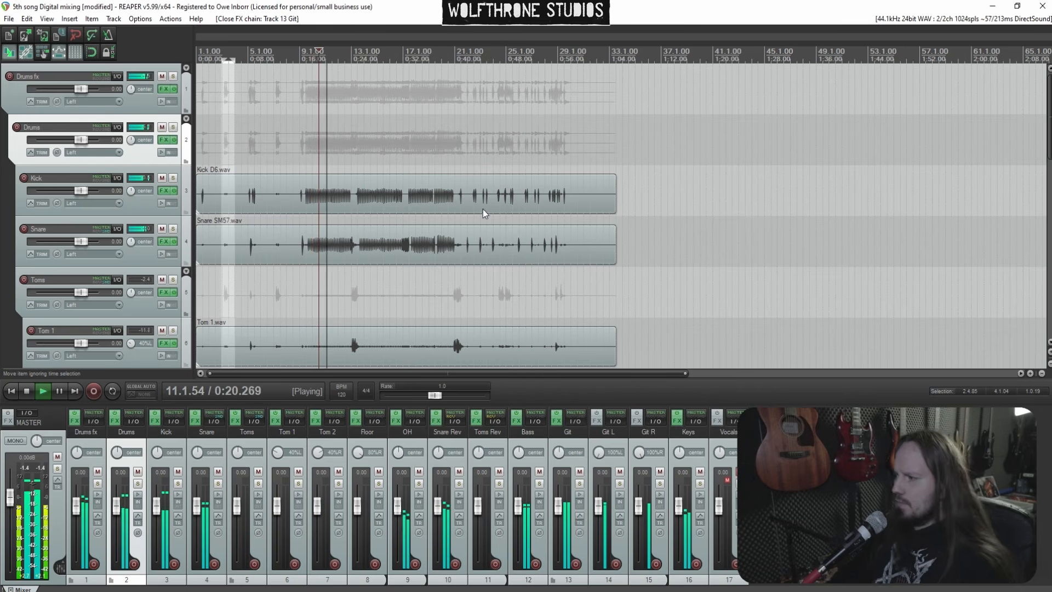
click(197, 420)
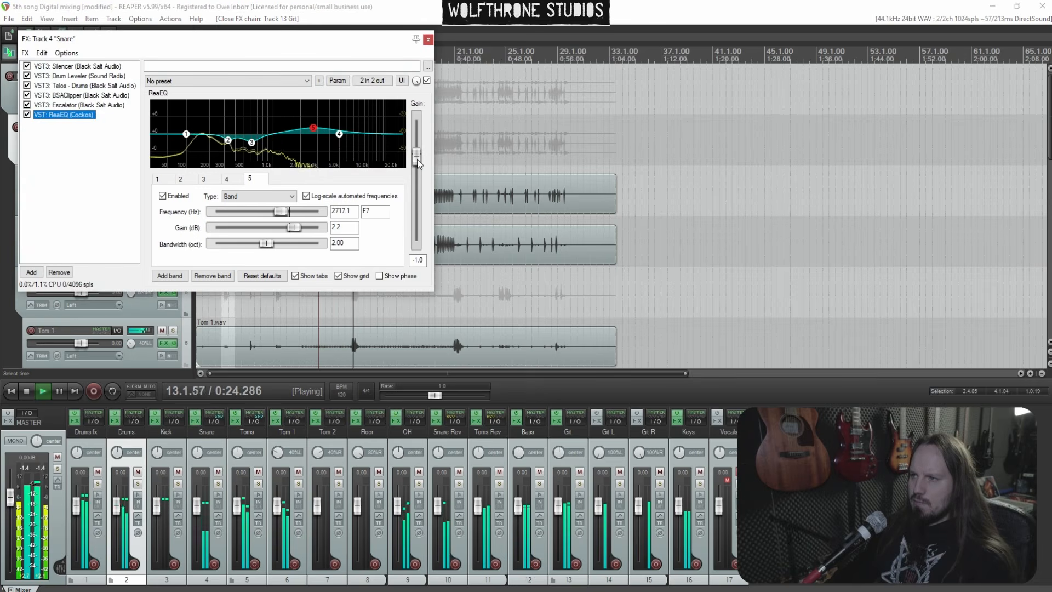
drag(417, 161, 417, 160)
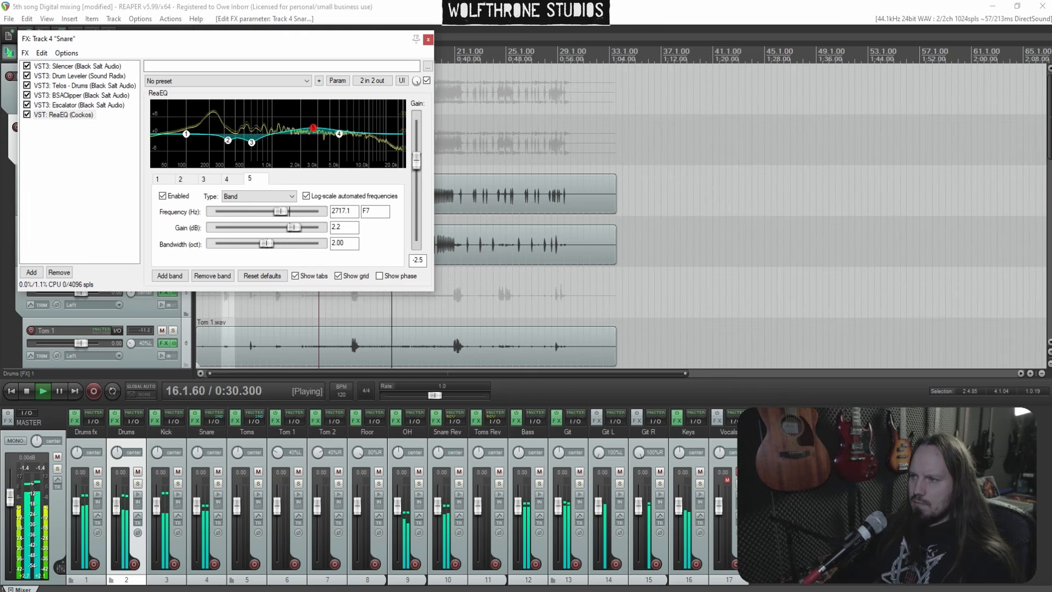
drag(340, 133, 338, 129)
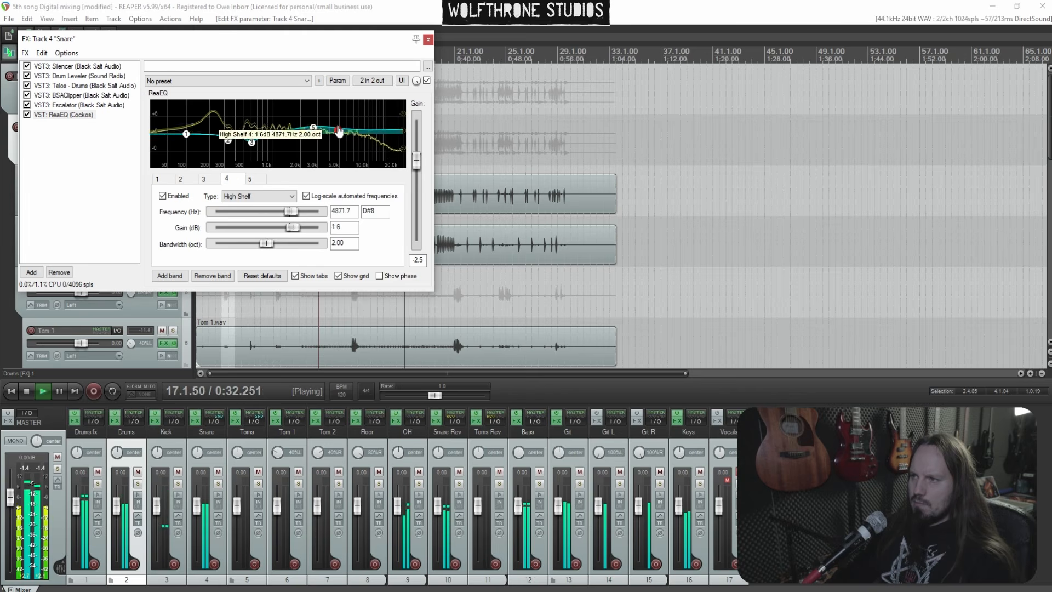
click(428, 40)
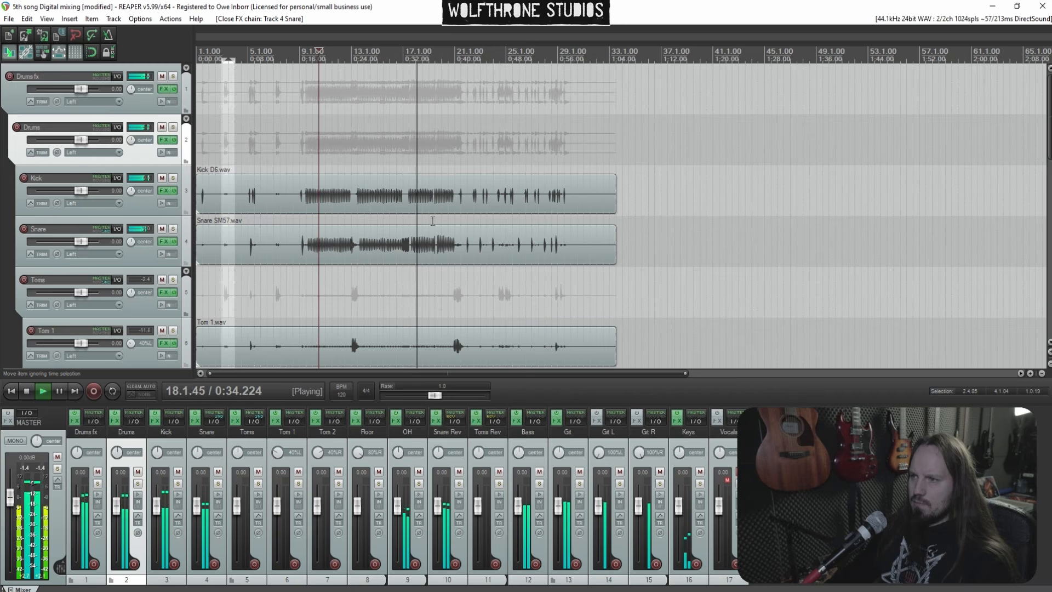
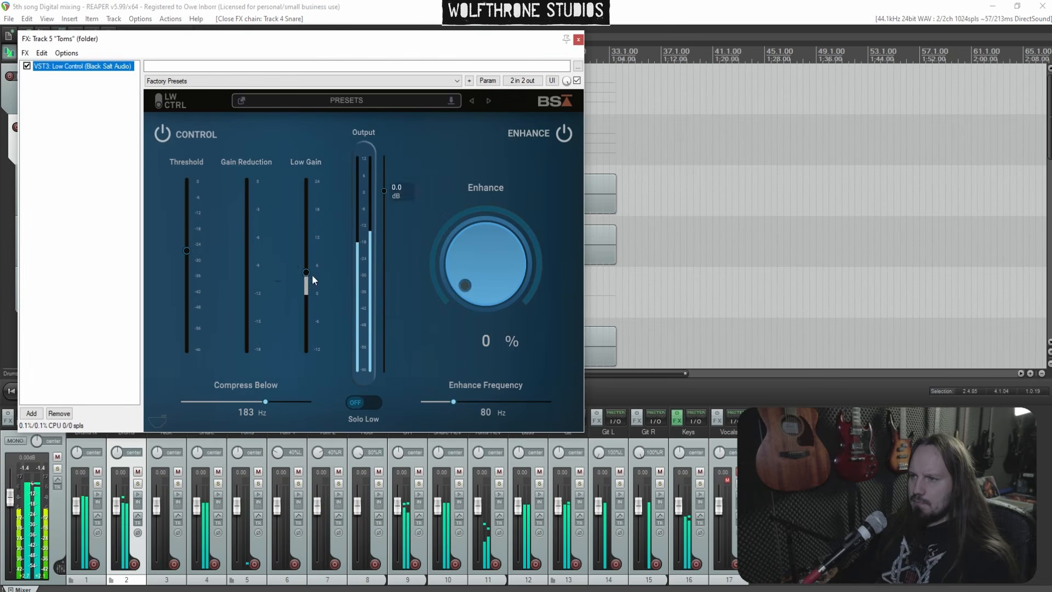
In the Toms folder's Low Control plugin, raise the output level and close the FX chain
drag(311, 274, 306, 262)
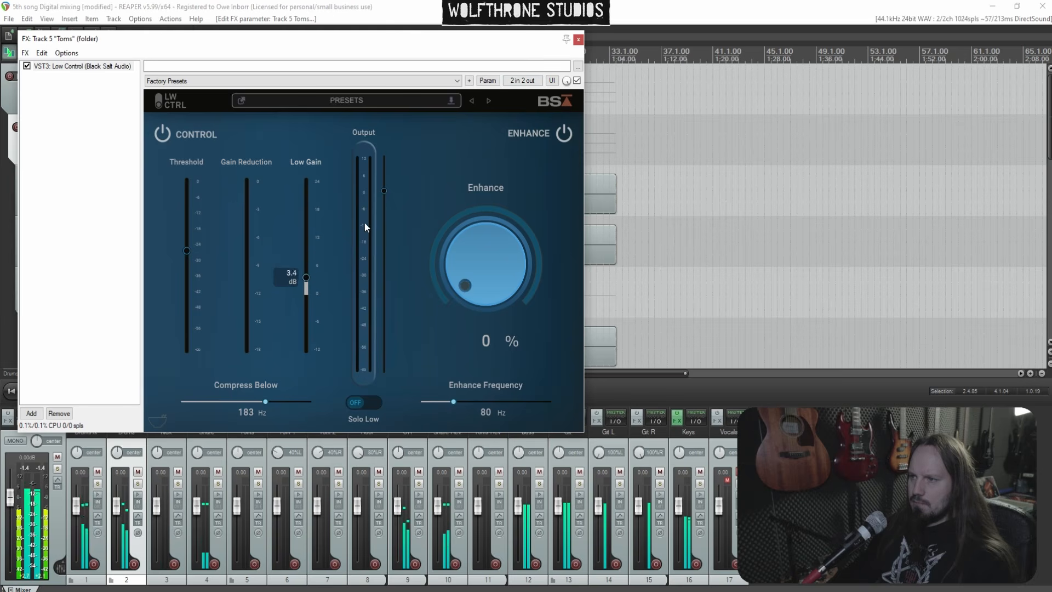
drag(384, 192, 384, 181)
click(578, 39)
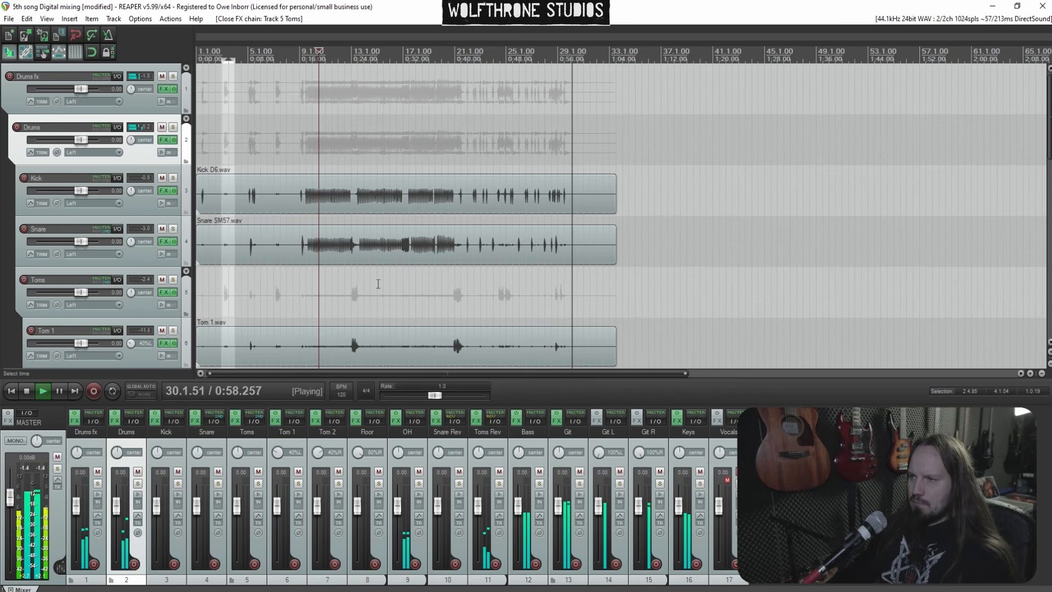
Unmute the Vocals track
click(352, 298)
scroll(352, 297, up, 1)
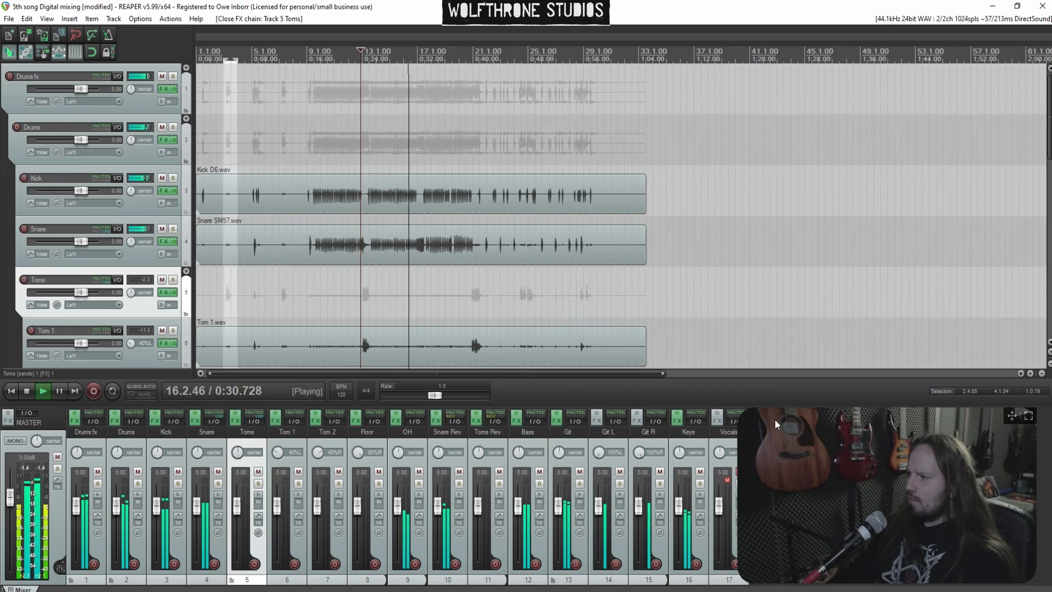
drag(1008, 418, 1026, 199)
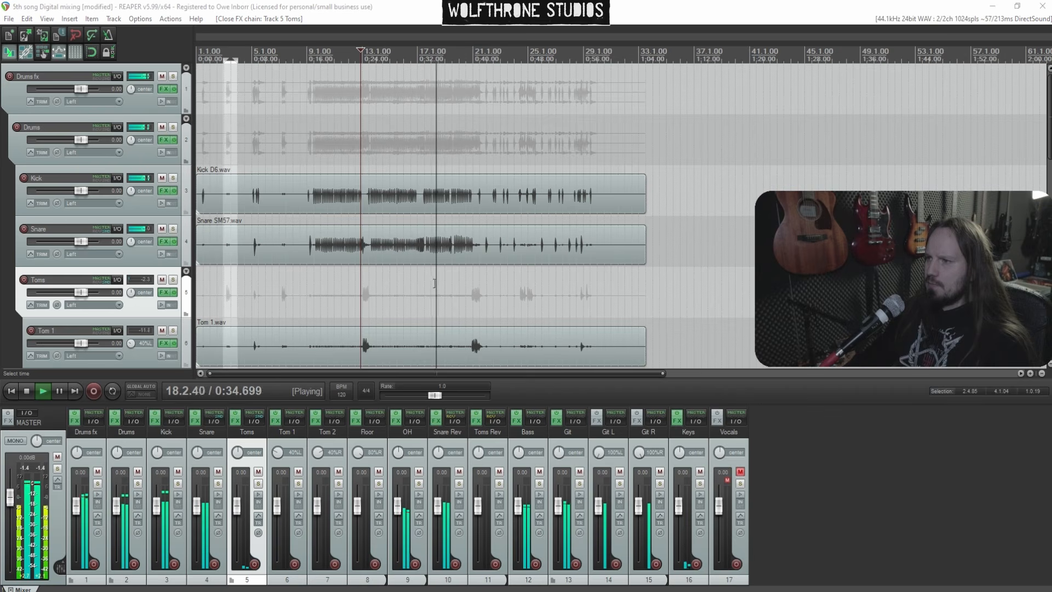
click(741, 472)
Add a new track at the end of the project and name it fx
scroll(1, 283, down, 5)
scroll(378, 329, down, 5)
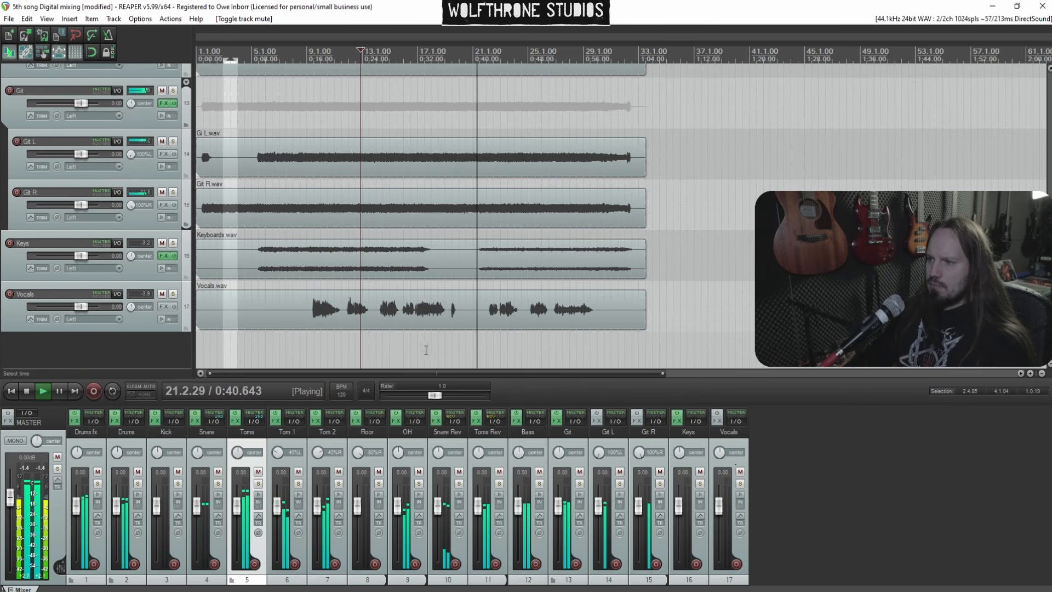
click(310, 351)
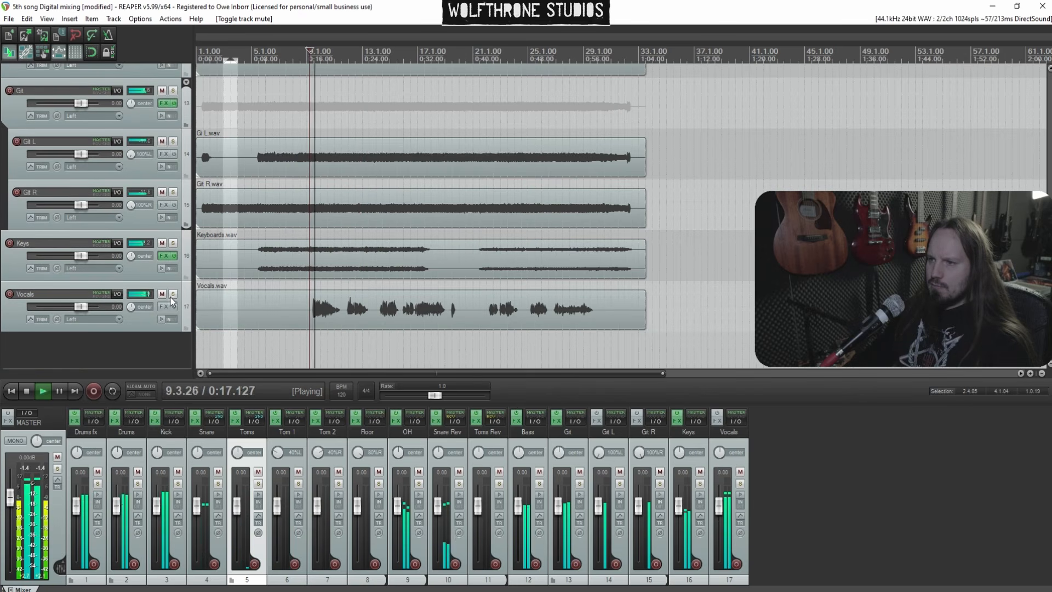
click(140, 322)
key(ctrl+t)
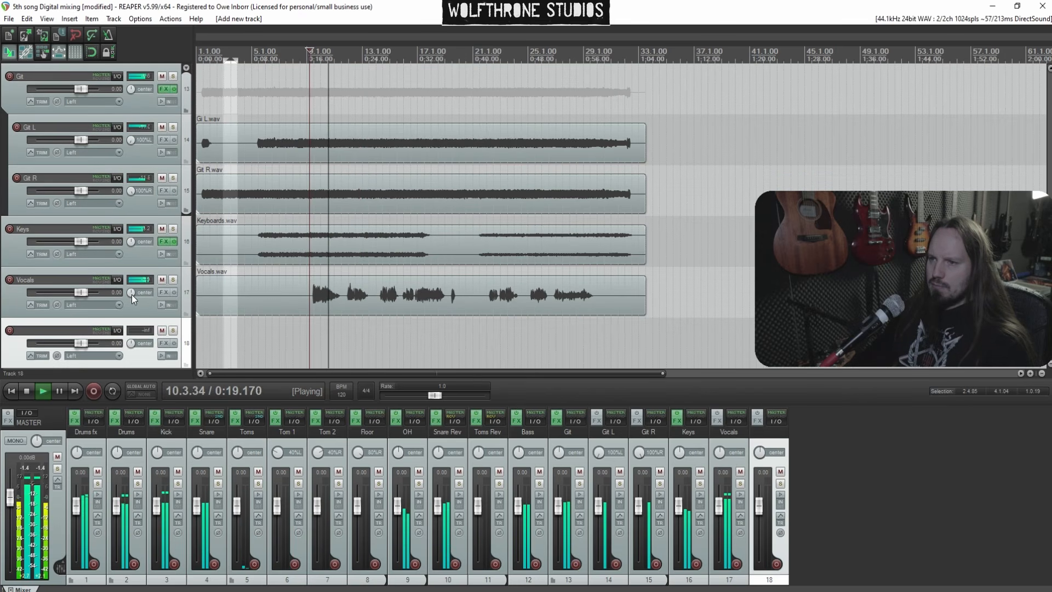
double_click(41, 329)
text(fx)
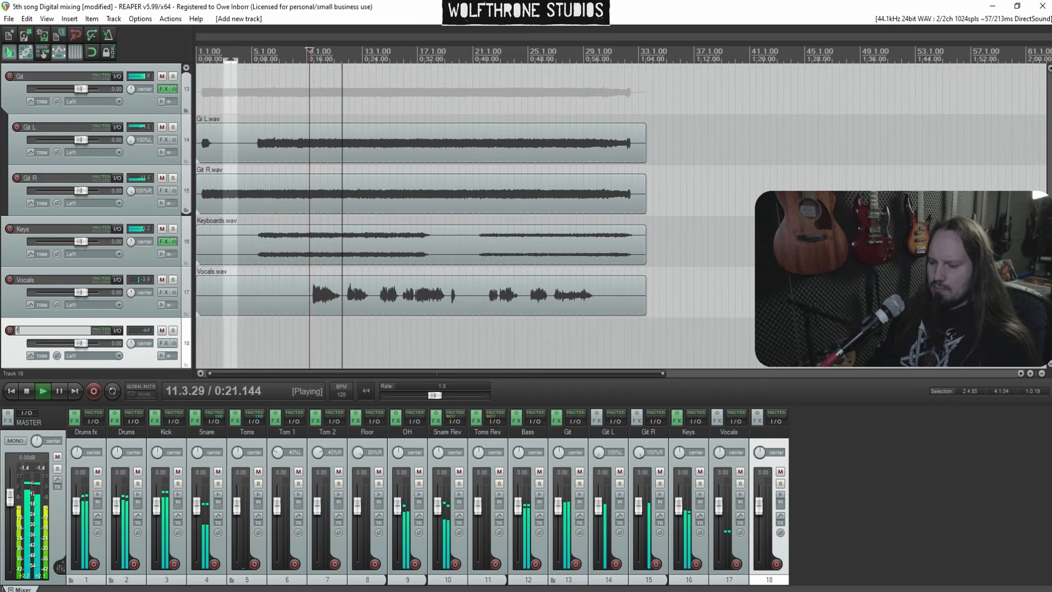
key(Return)
Solo the Vocals track and add the Telos - Vocals plugin to its FX chain
key(space)
click(173, 280)
key(space)
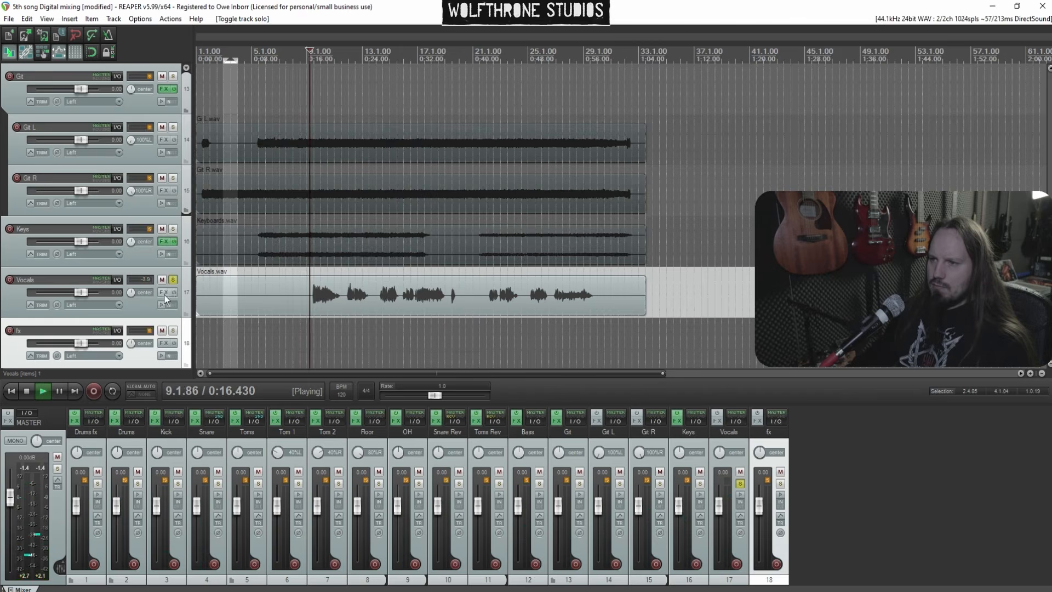
click(164, 292)
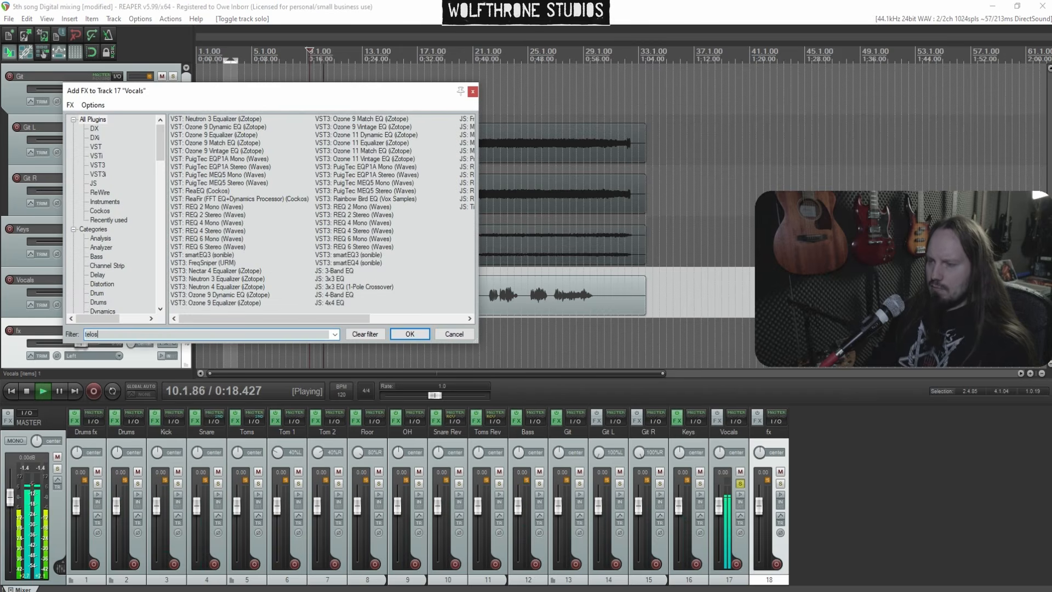
text(telos)
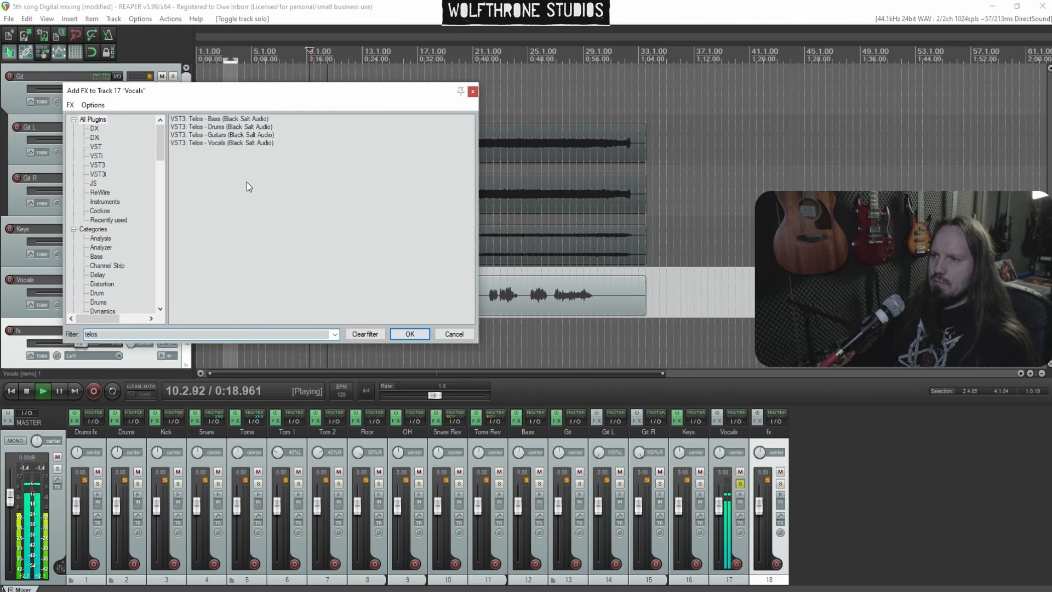
double_click(222, 142)
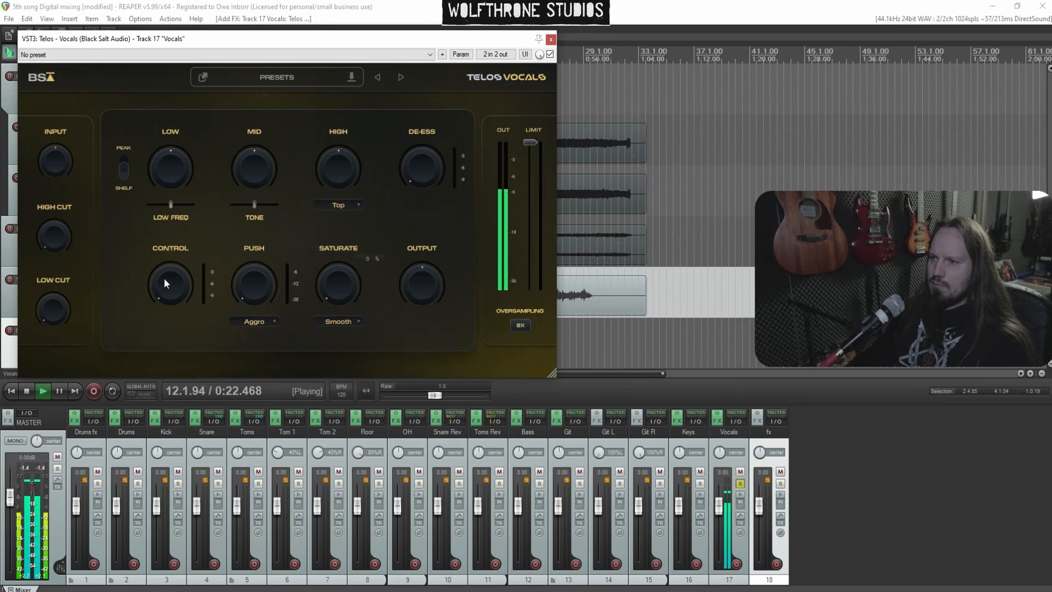
In Telos, set the high cut to about 35% and raise the Low band with its low frequency
drag(46, 218, 45, 203)
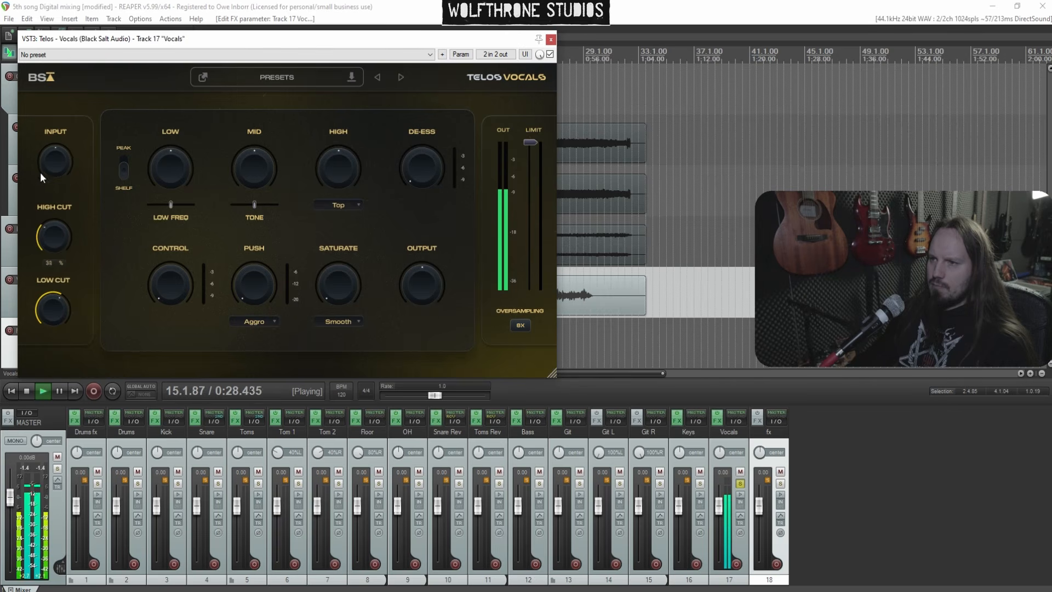
key(space)
key(space)
drag(173, 161, 173, 113)
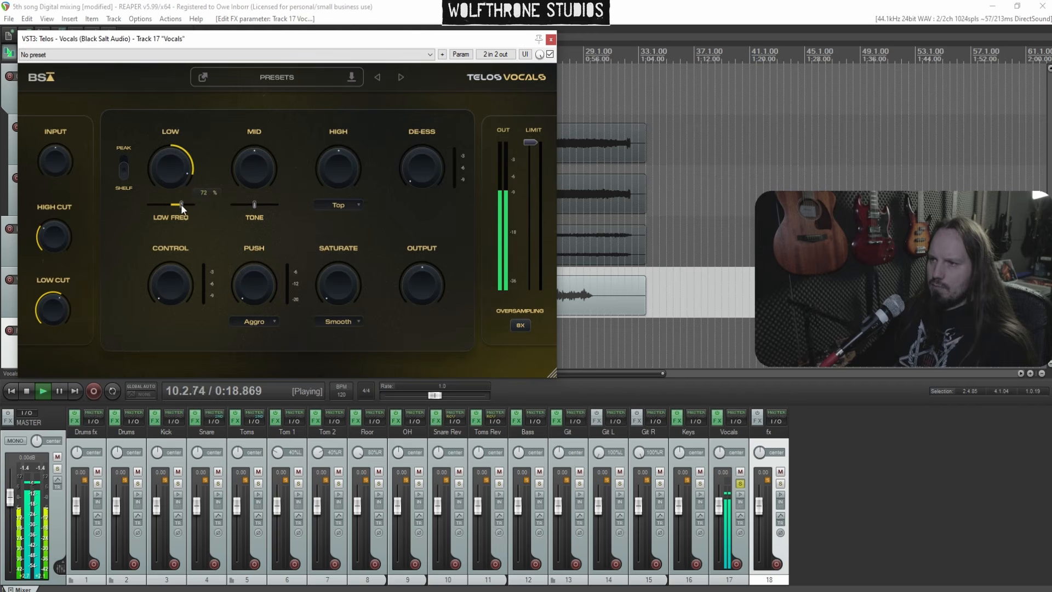
drag(176, 235, 176, 240)
key(space)
key(space)
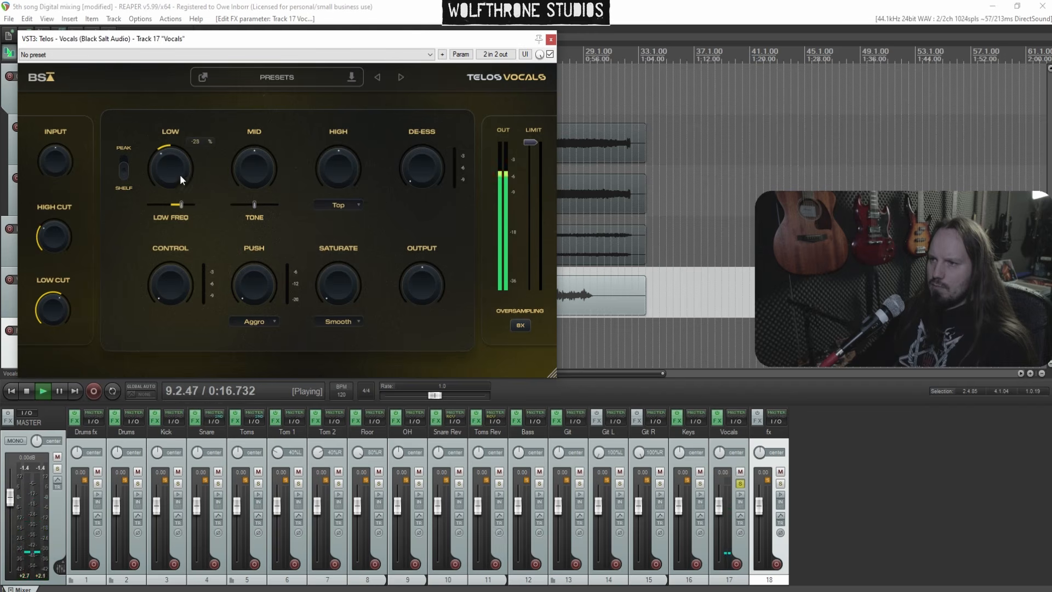
Raise the Telos Control knob to about 51%
drag(170, 265, 160, 190)
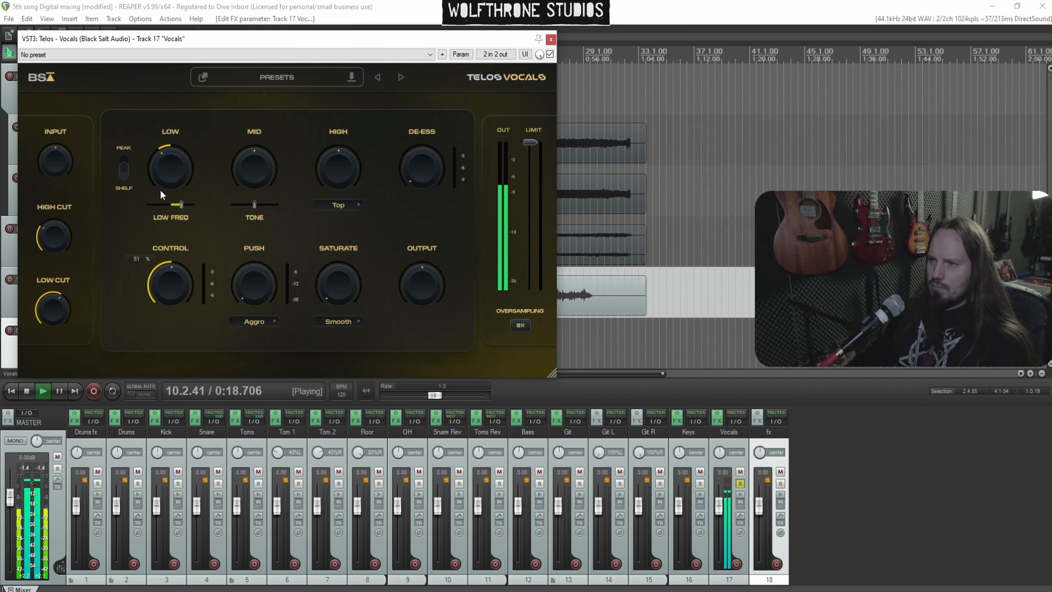
key(space)
key(space)
drag(184, 282, 179, 279)
key(space)
key(space)
Boost the Telos Low band to about 93% and readjust the low frequency slider
drag(184, 171, 182, 105)
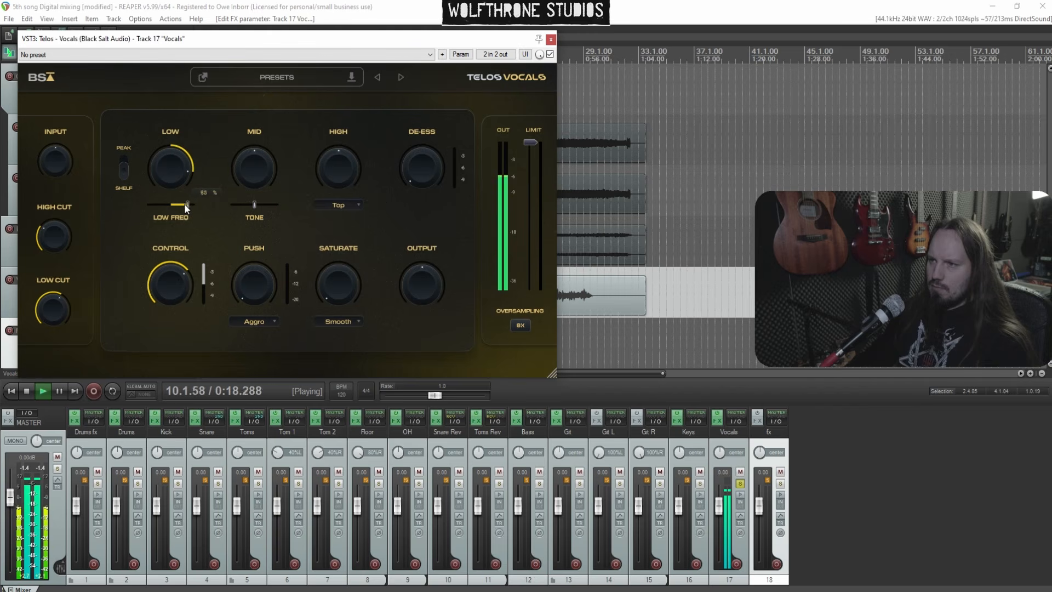
drag(185, 206, 185, 238)
key(space)
key(space)
Boost the Telos Mid band and set its tone to about 55%
drag(258, 179, 257, 142)
drag(265, 209, 262, 209)
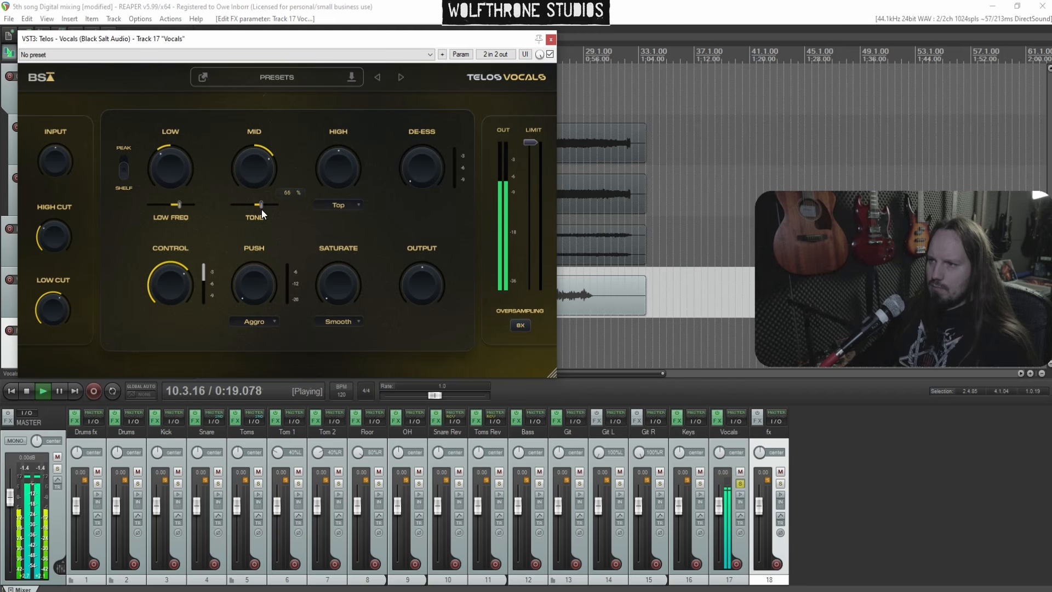
drag(263, 173, 262, 182)
key(space)
key(space)
Boost the Telos High band and set the De-ess amount to about 47%
drag(340, 175, 342, 138)
drag(416, 182, 413, 122)
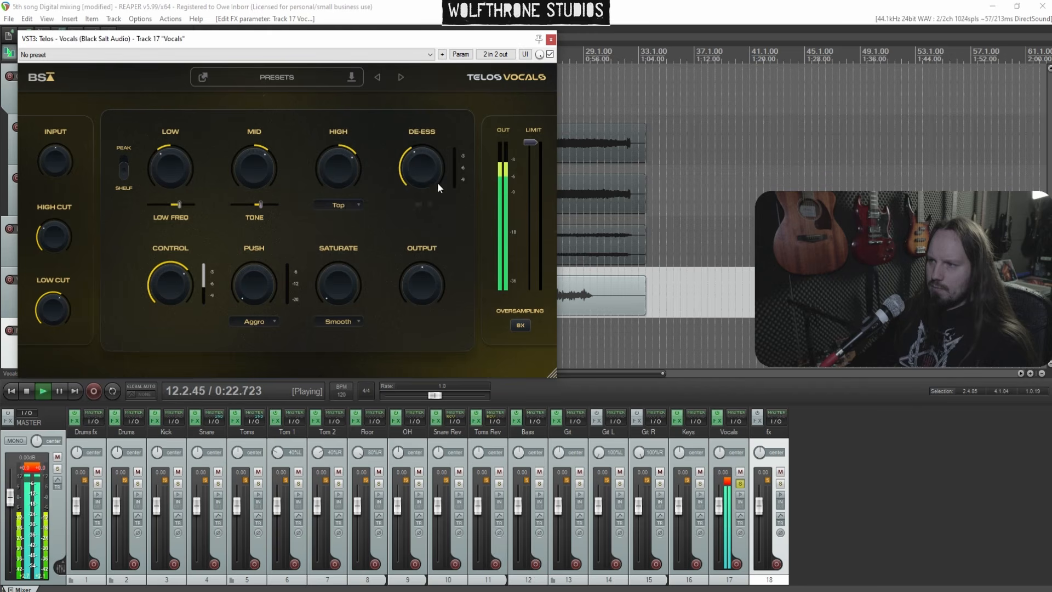
drag(421, 160, 420, 154)
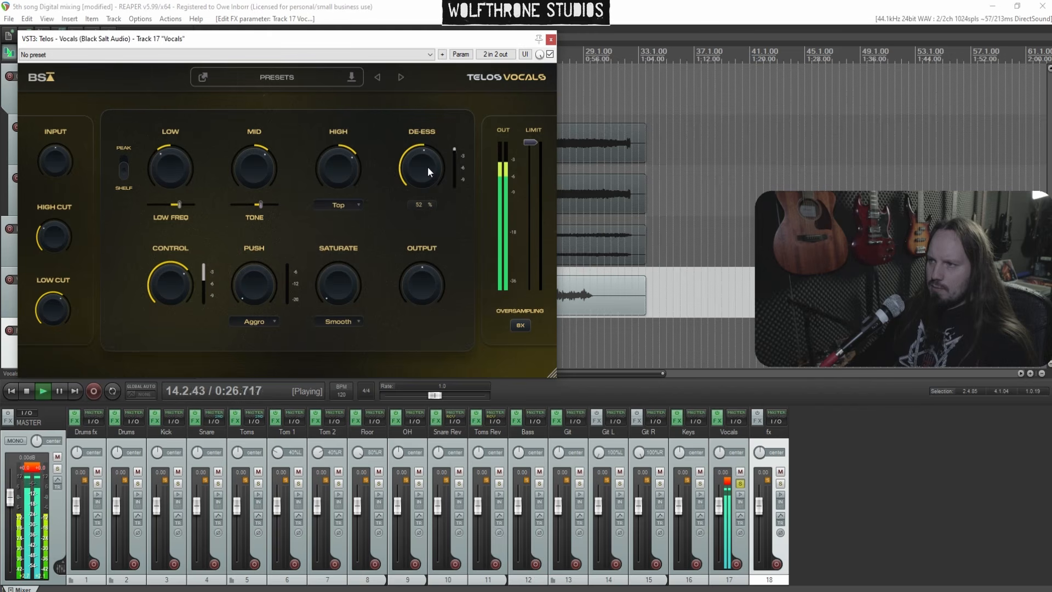
drag(428, 167, 428, 172)
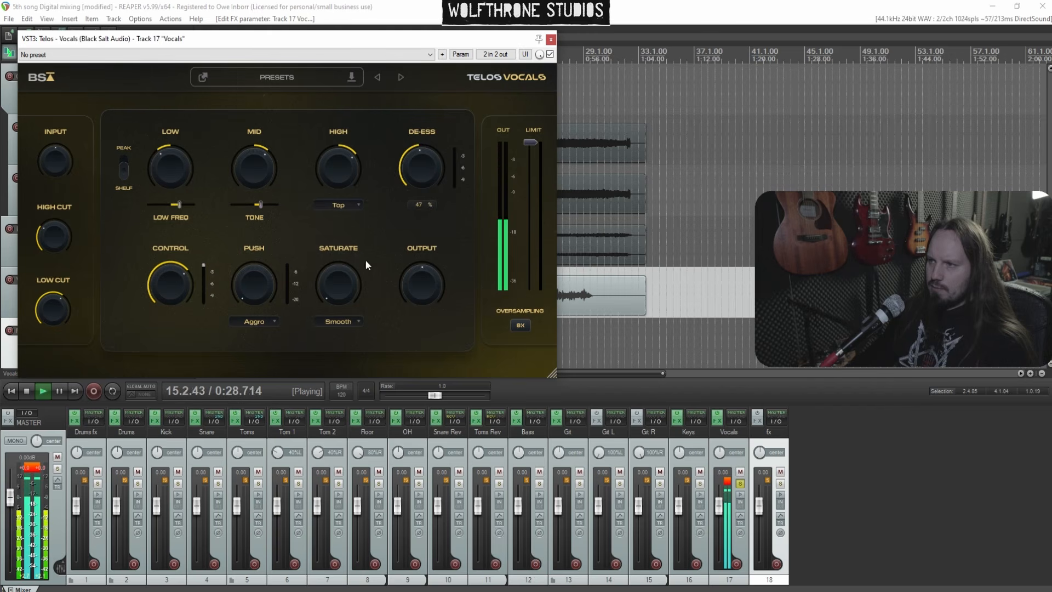
Raise the Telos Push knob and lower the output to about -6.2 dB
drag(258, 264, 252, 189)
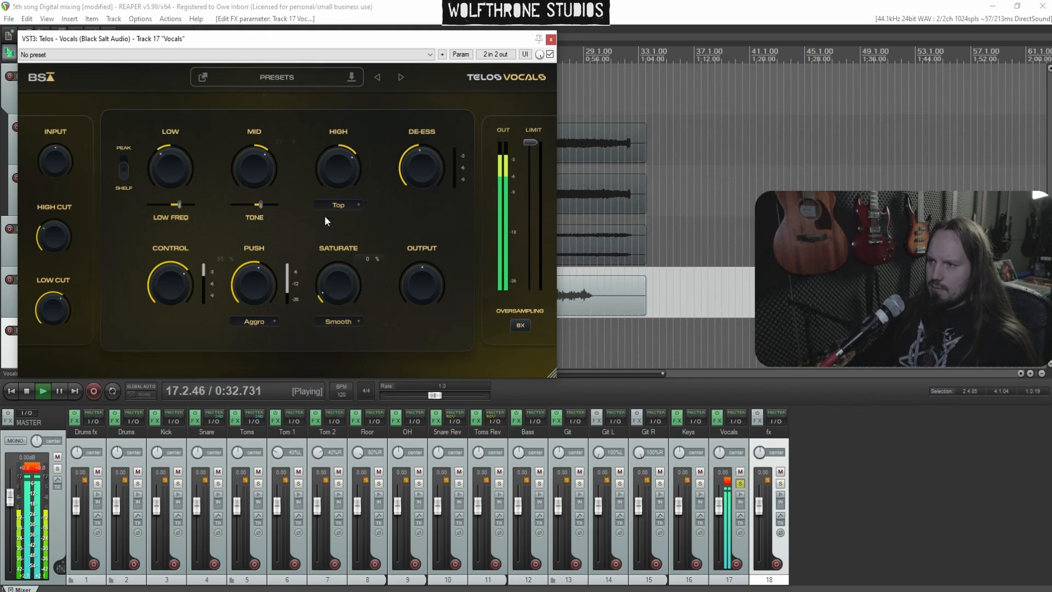
drag(419, 317, 419, 306)
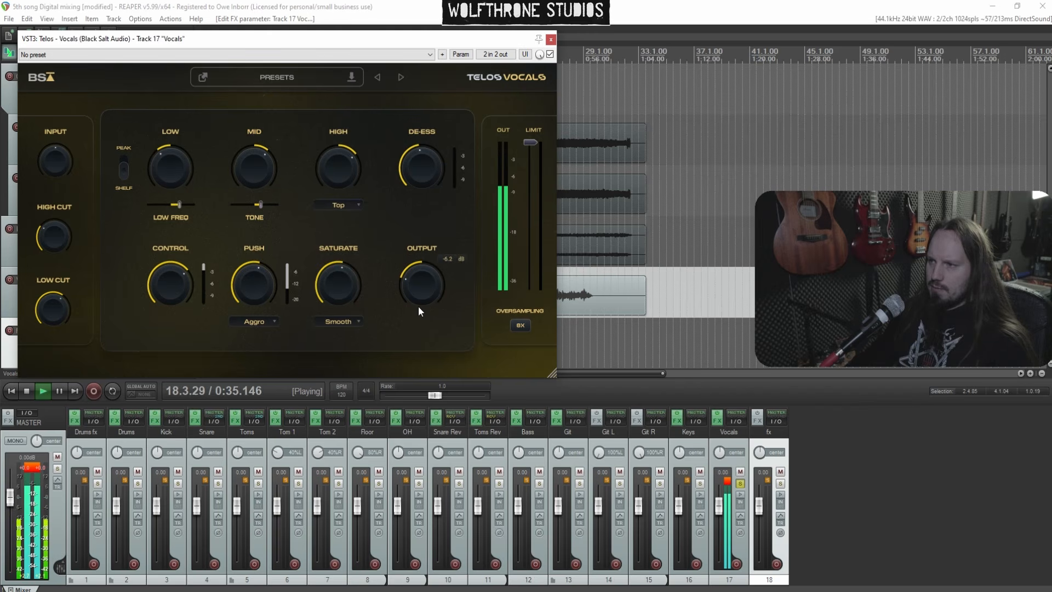
Toggle the Vocals solo, set the Telos output to about -5.0 dB and close the plugin window
click(740, 483)
click(740, 484)
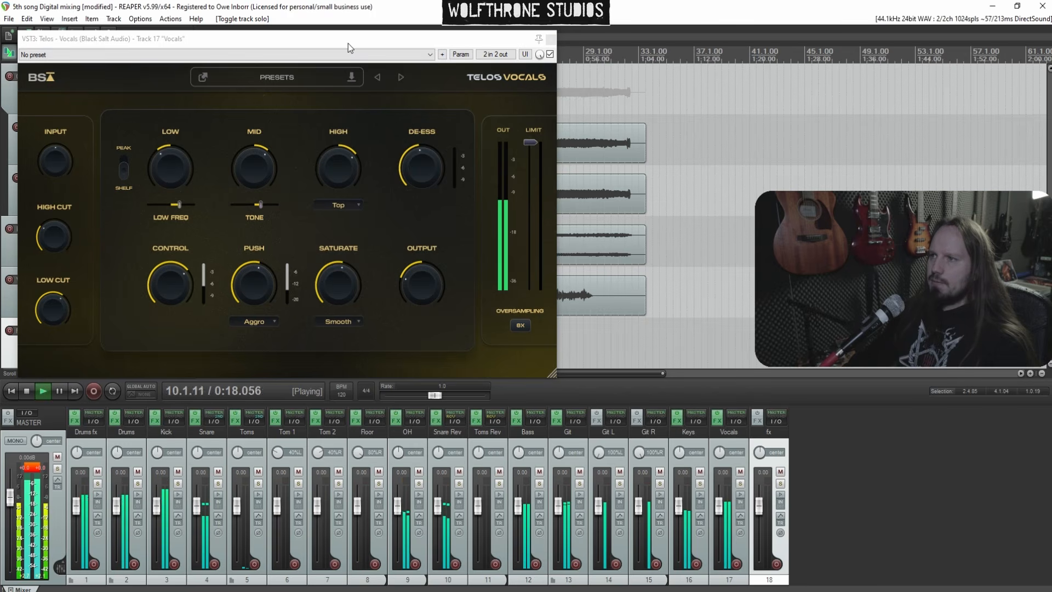
drag(347, 39, 478, 114)
click(555, 337)
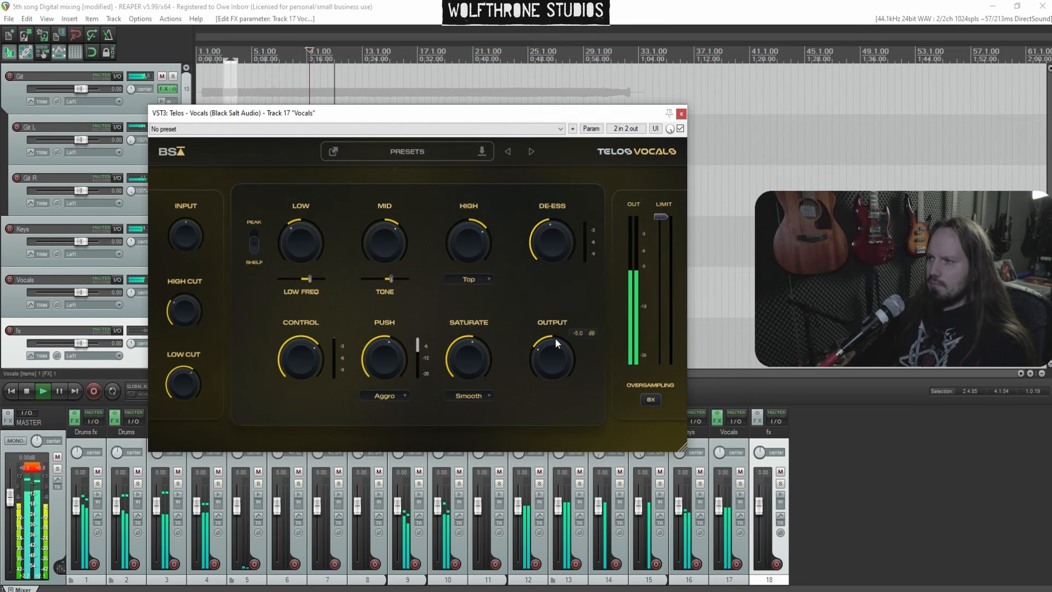
click(682, 114)
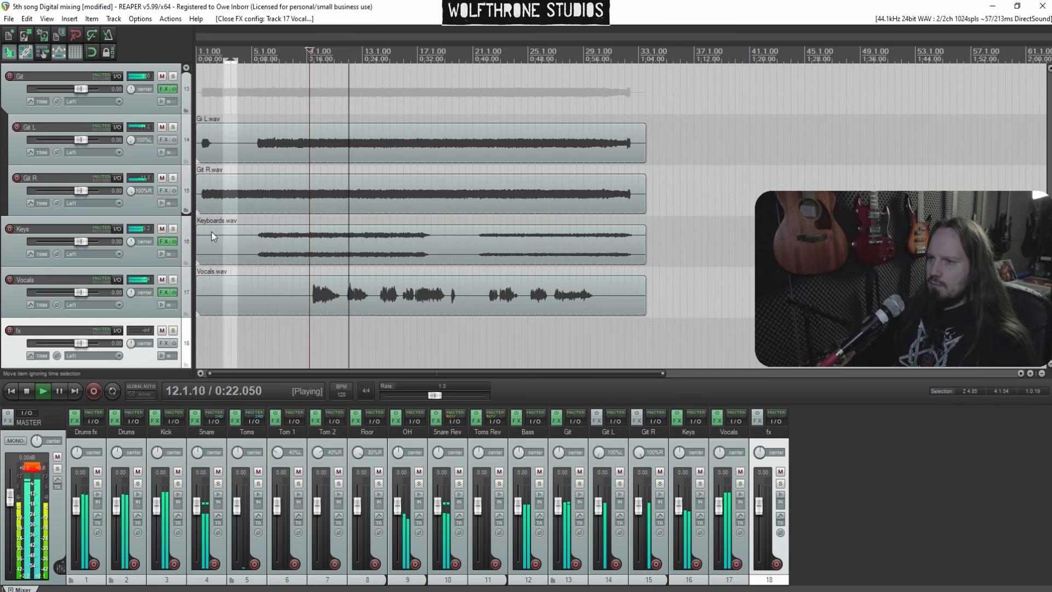
Solo the Vocals and Git tracks, reopen the Vocals FX chain and nudge the Telos output up
click(173, 280)
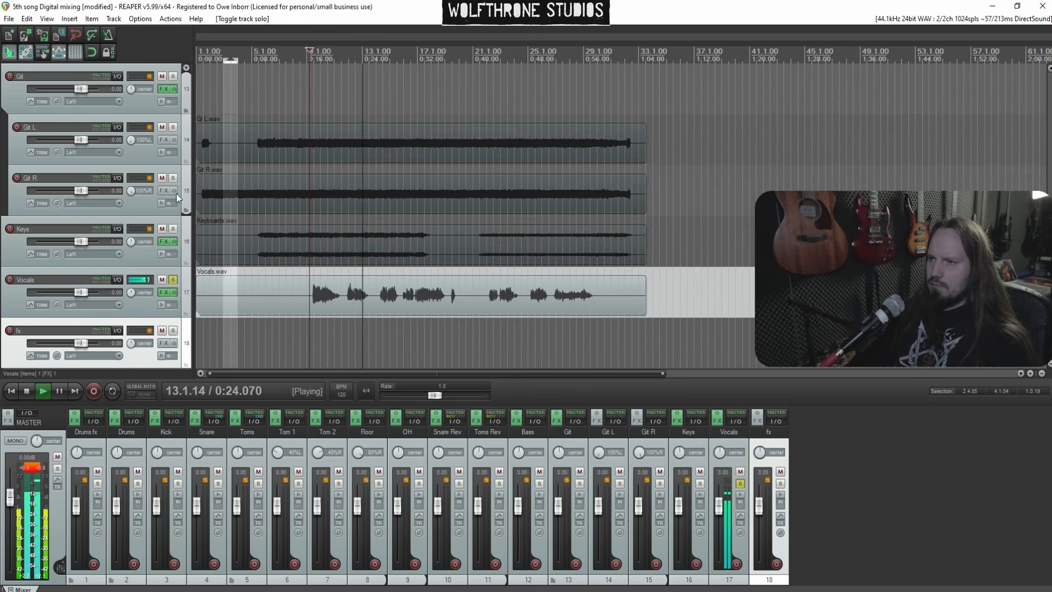
click(172, 76)
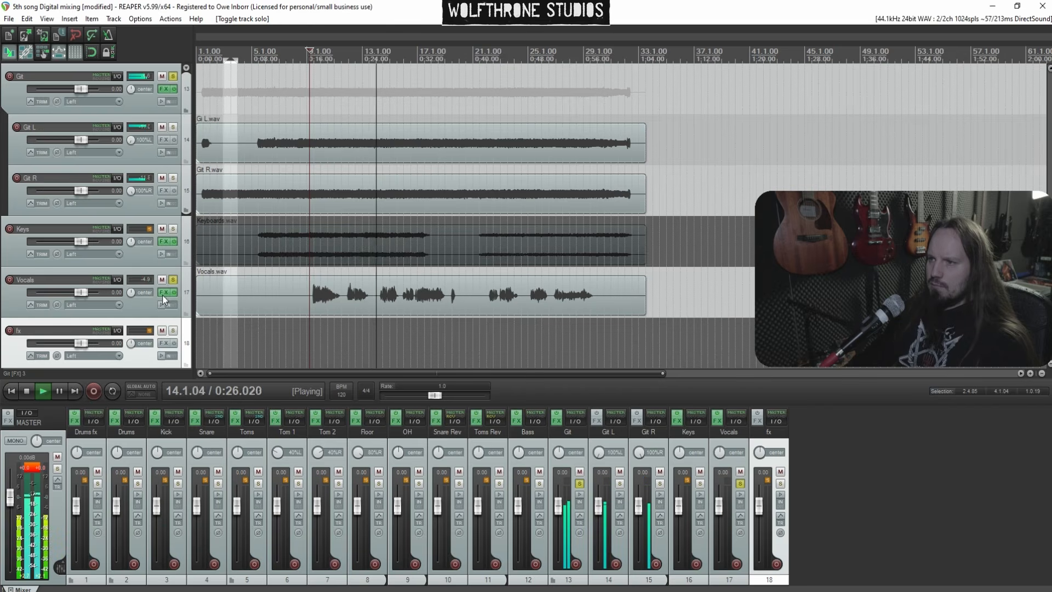
click(164, 292)
drag(552, 318, 553, 307)
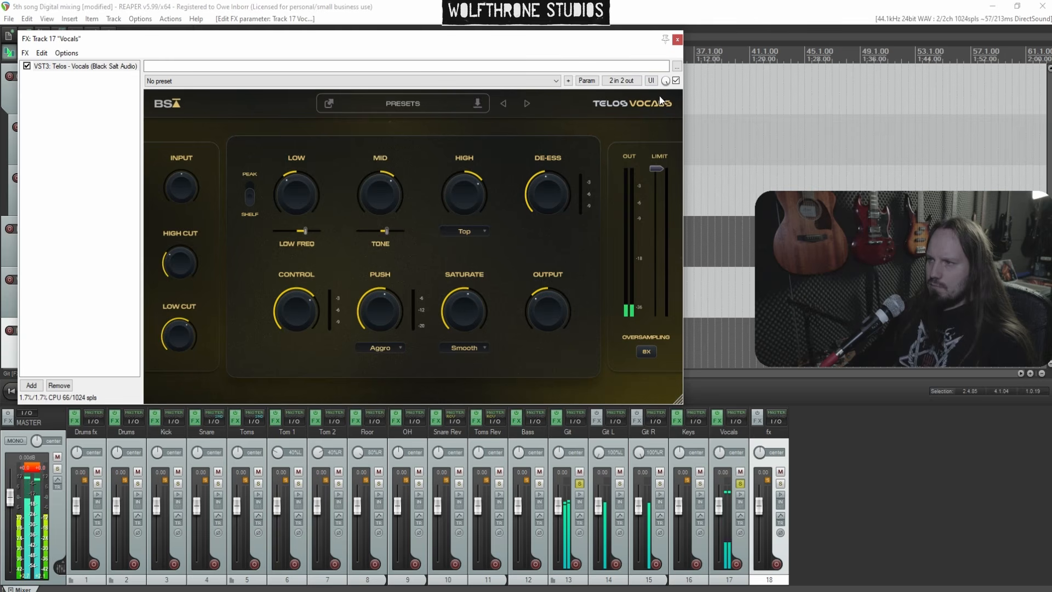
Add soothe2 to the Vocals FX chain after Telos
right_click(71, 109)
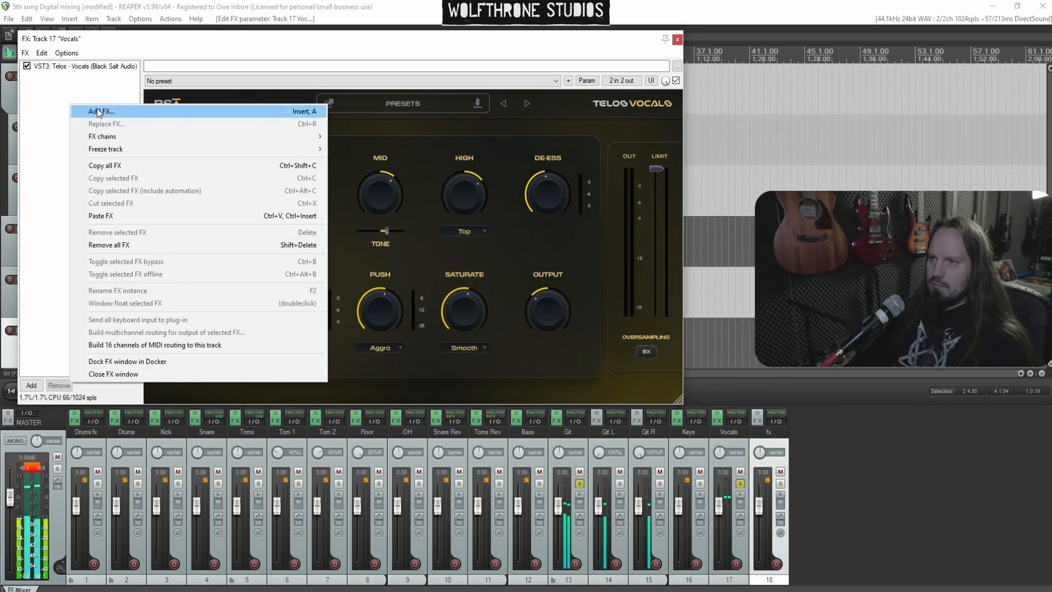
click(97, 109)
text(sooth)
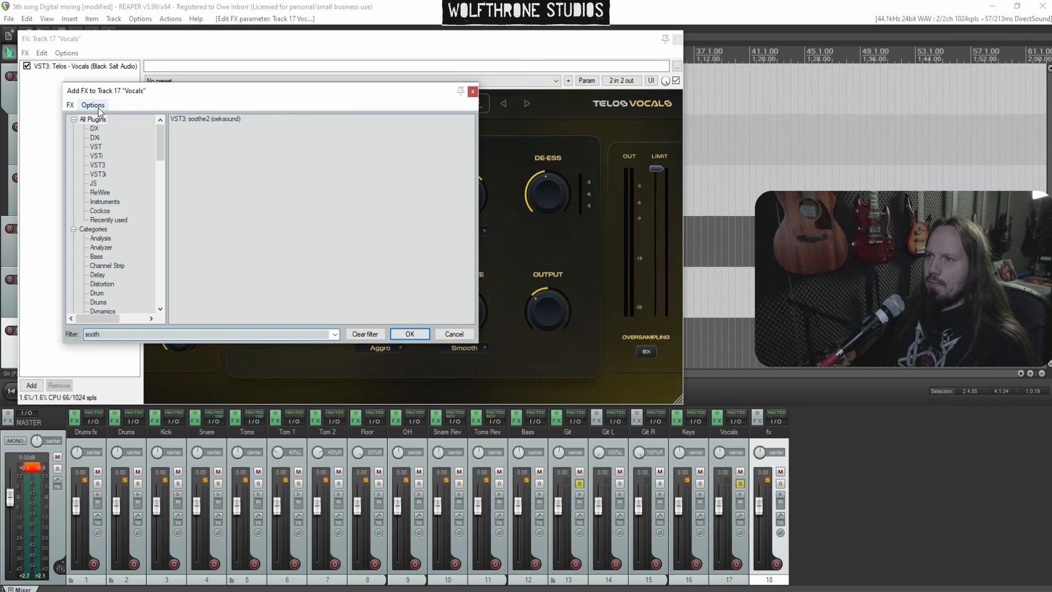
click(187, 119)
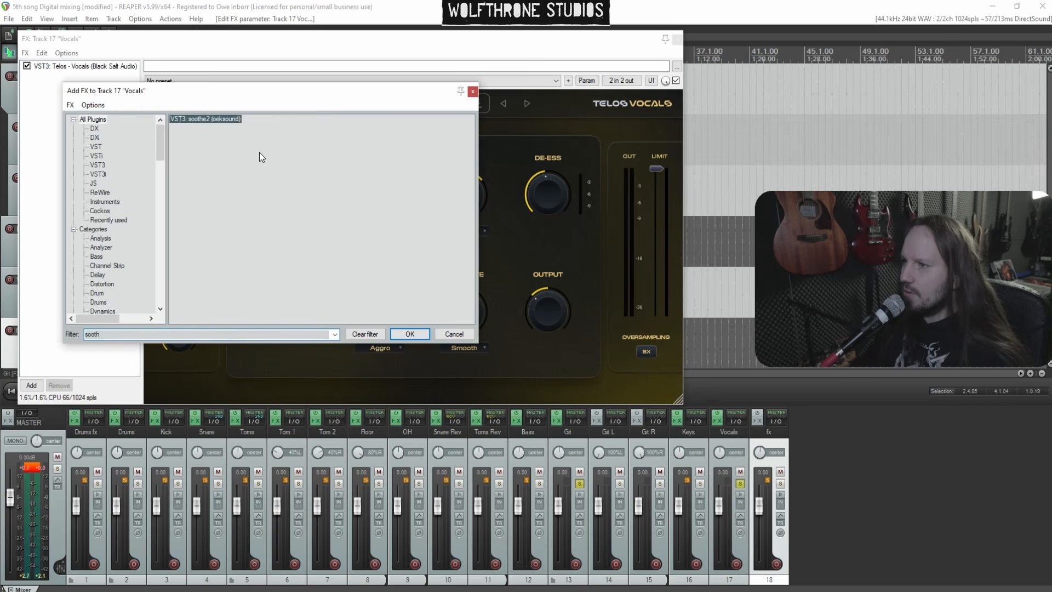
key(Return)
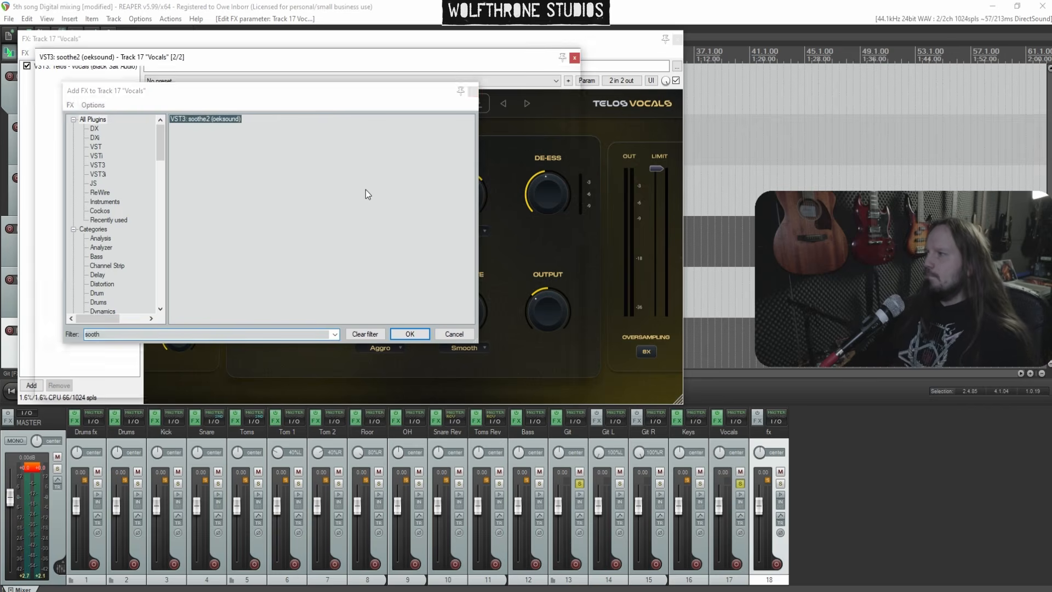
In soothe2, move the band 3 peak to about 5.7 kHz
drag(291, 239, 193, 238)
click(579, 485)
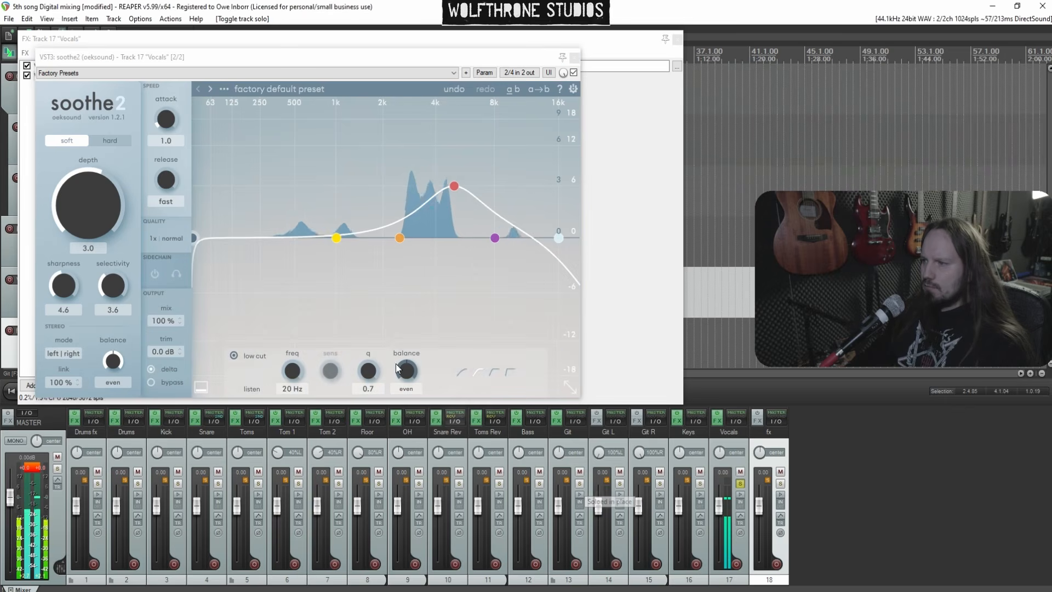
mouse_move(455, 186)
mouse_down()
mouse_move(491, 177)
mouse_move(465, 184)
mouse_up()
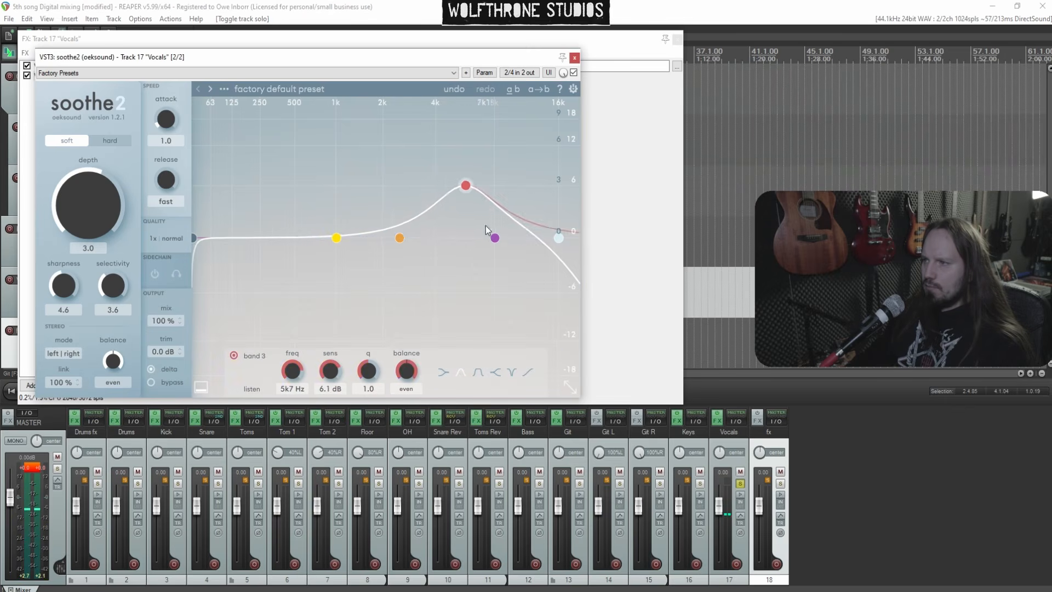
In soothe2, move band 4 to about 8.5 kHz with higher sensitivity, shift band 3 lower, and raise band 1 to about 283 Hz
drag(495, 238, 501, 152)
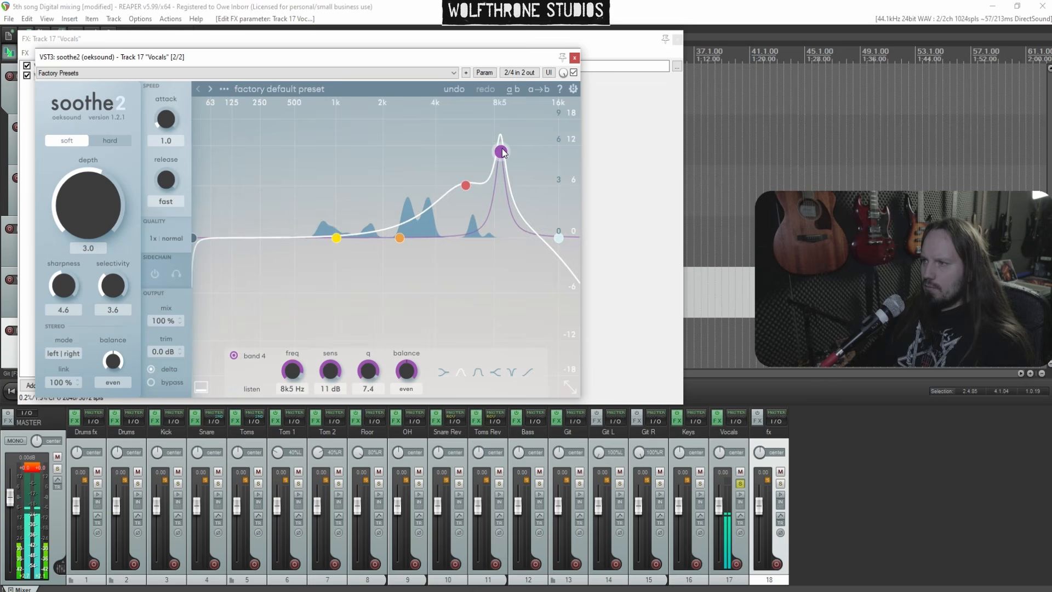
drag(467, 184, 438, 178)
drag(336, 238, 263, 196)
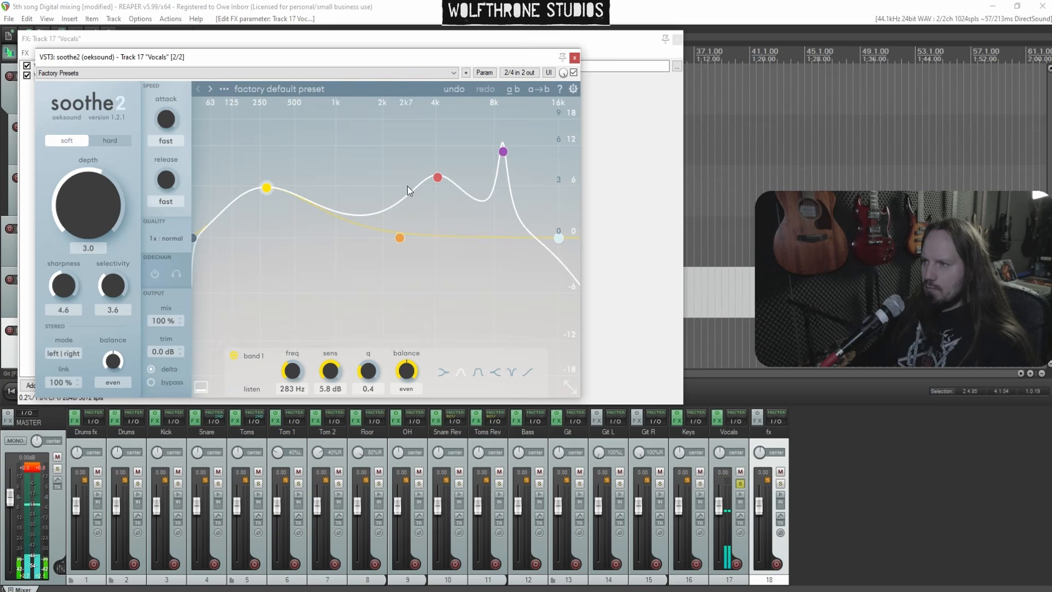
Raise soothe2 sharpness to 5.0 and selectivity to 4.8, and switch on delta monitoring
drag(67, 285, 114, 272)
click(151, 369)
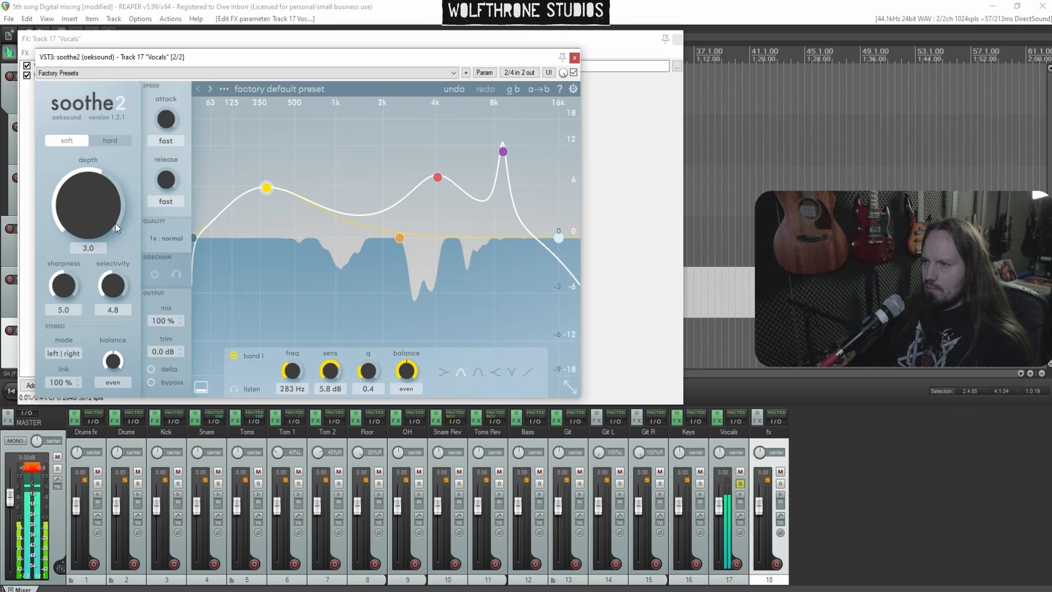
Set soothe2 depth to 0 and move band 2 to about 160 Hz with 12 dB sensitivity, repositioning band 1 beside it
drag(90, 202, 88, 216)
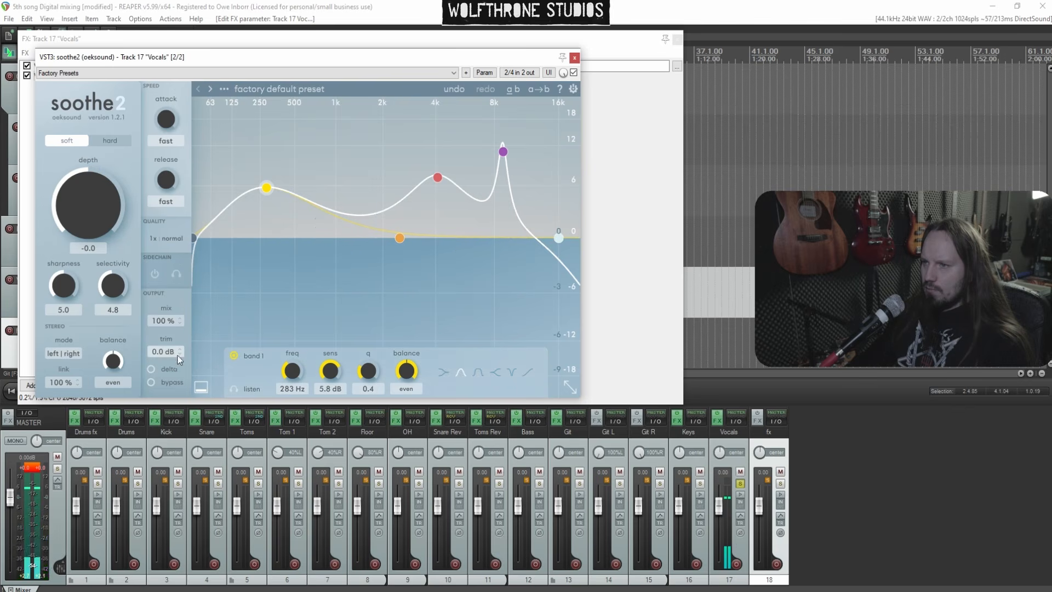
drag(399, 238, 263, 150)
drag(265, 189, 243, 138)
scroll(257, 147, down, 5)
Toggle soothe2 delta monitoring off and on again and unsolo the Vocals track
click(152, 369)
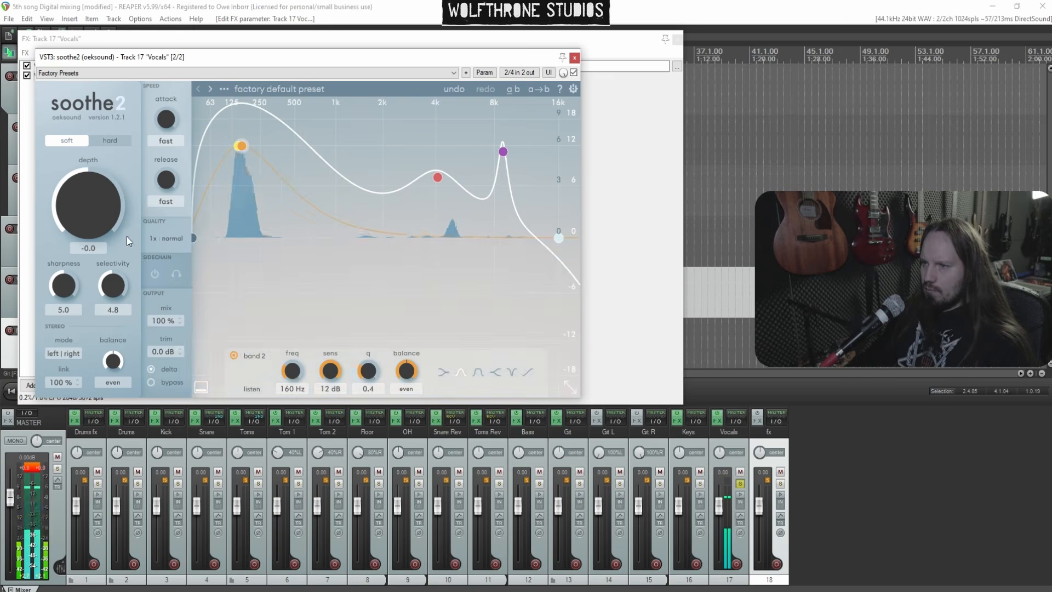
click(152, 369)
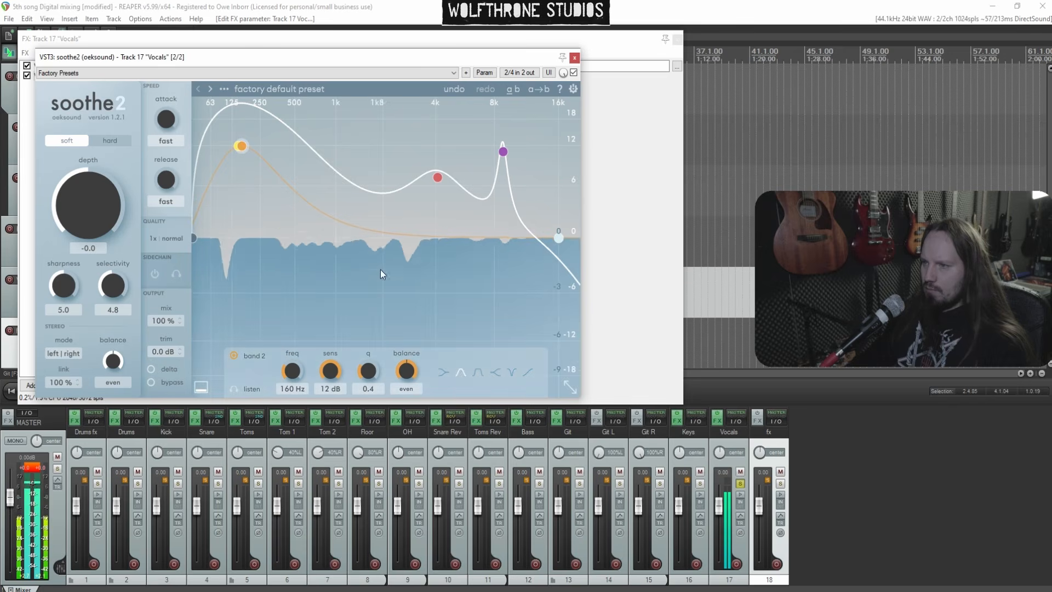
click(740, 484)
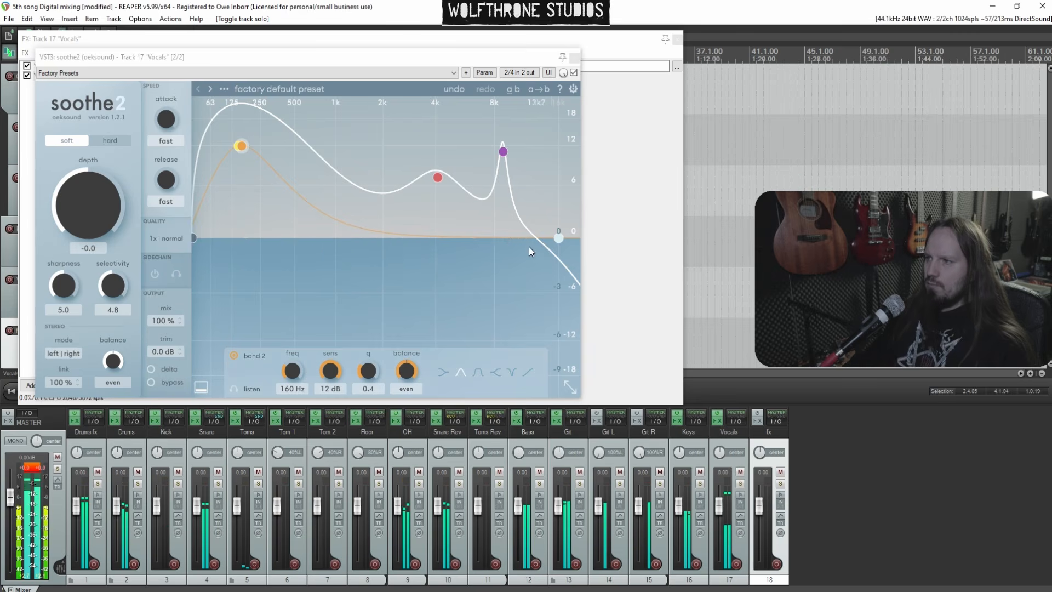
Move soothe2 band 3 to about 4 kHz and band 4 to about 8.7 kHz at 9.6 dB, then close the plugin and FX chain
drag(436, 182, 435, 191)
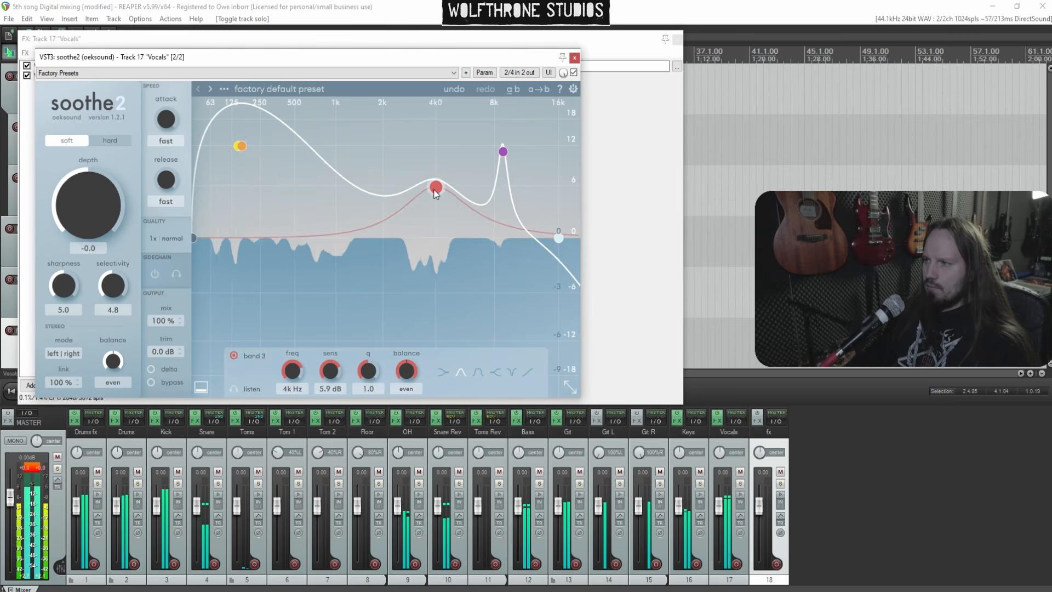
drag(504, 153, 504, 162)
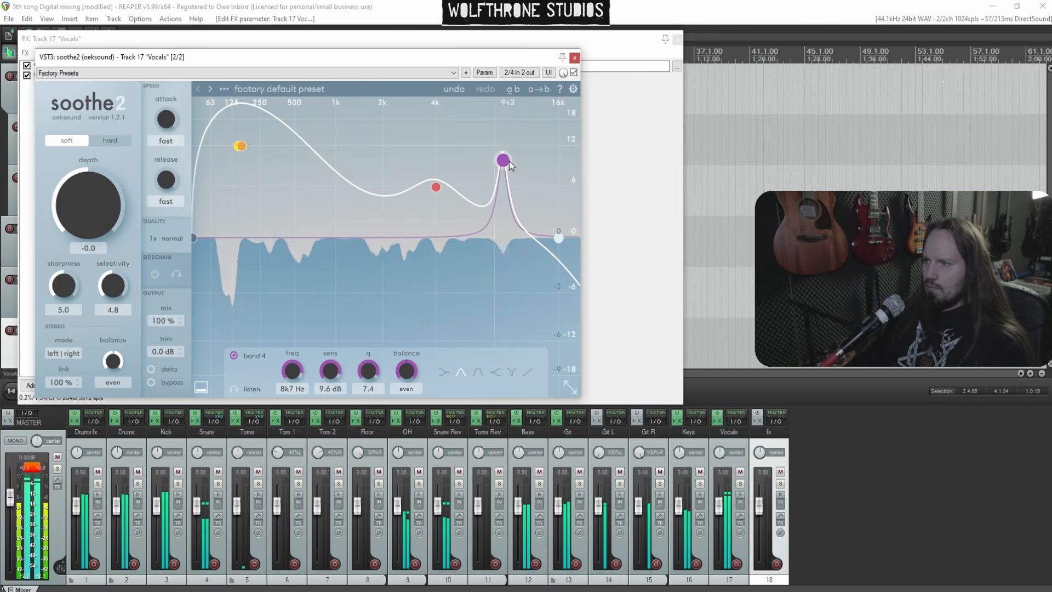
click(574, 57)
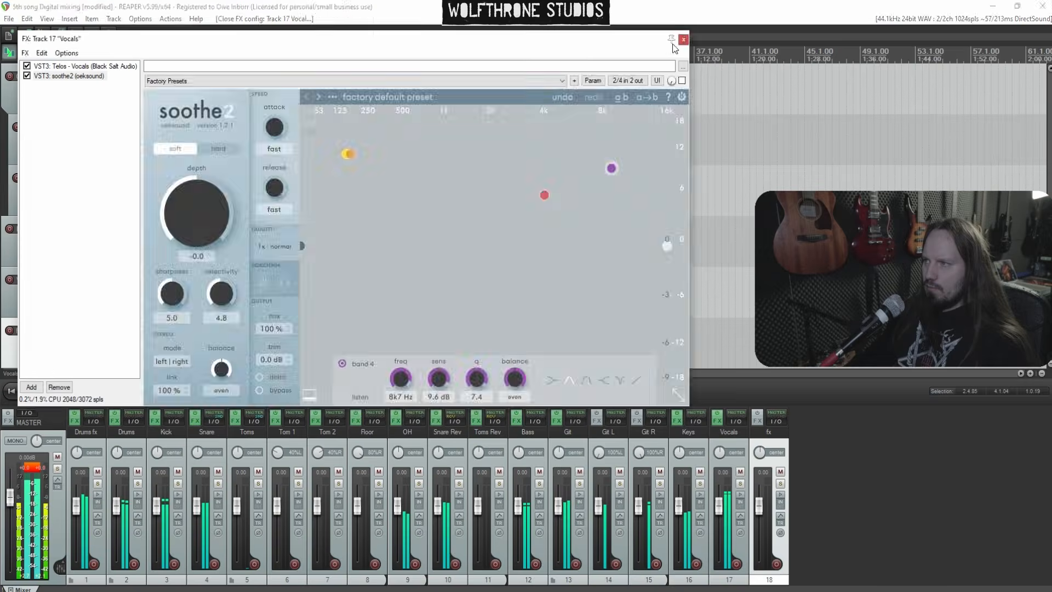
click(678, 39)
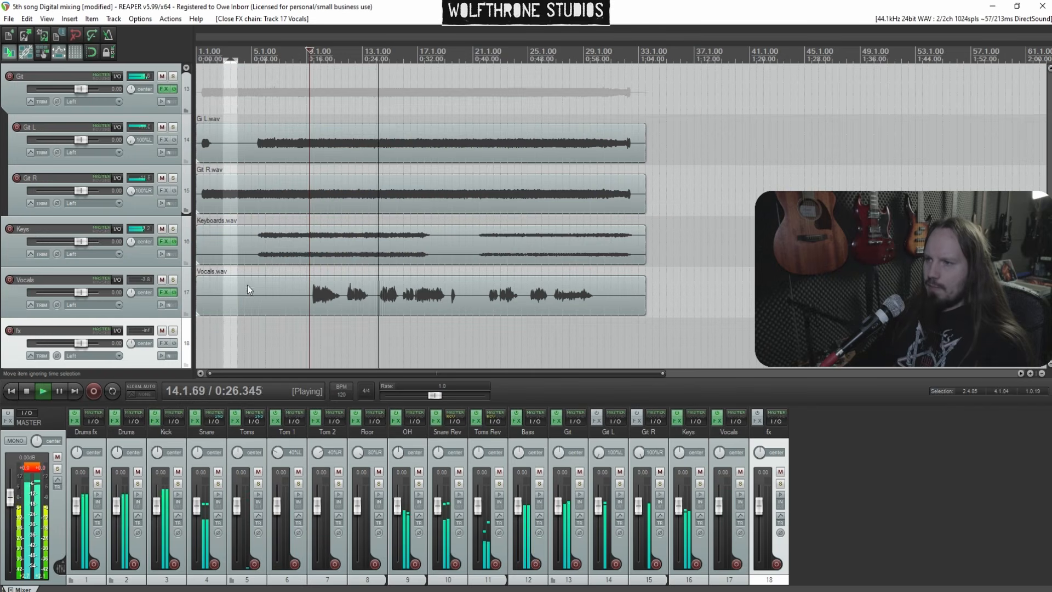
Stop playback and add a receive from the Vocals track to the fx track
key(space)
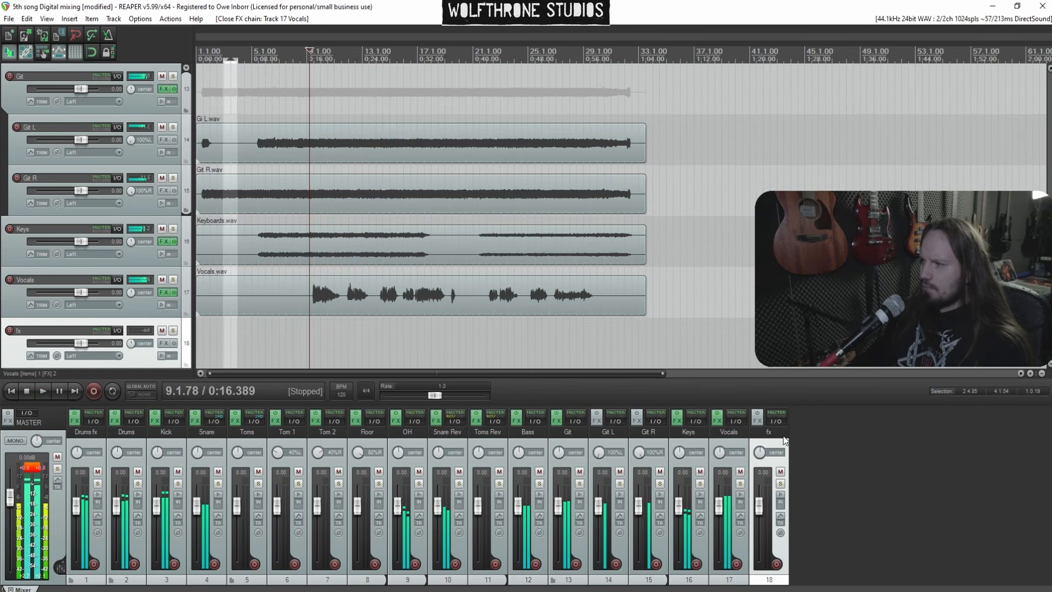
click(778, 421)
click(939, 498)
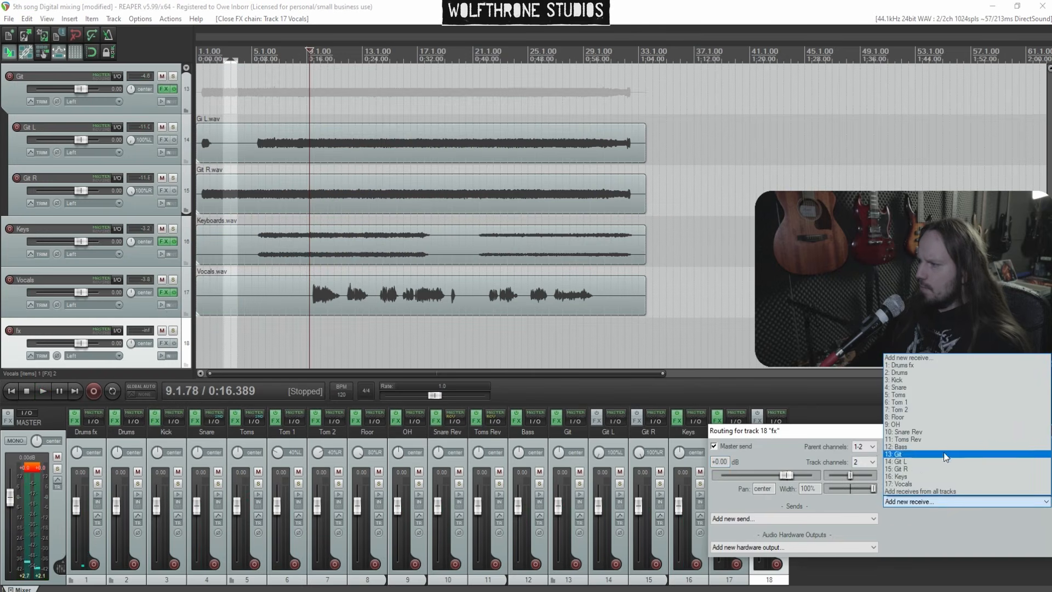
click(949, 483)
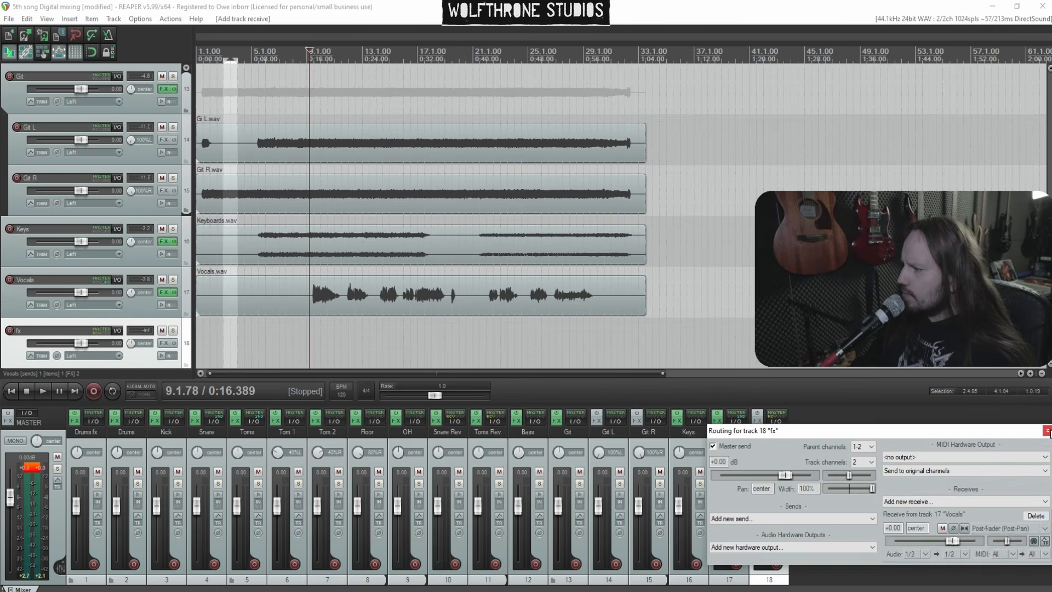
Search the fx track's FX browser for delay and add H-Delay Stereo (Waves)
scroll(5, 315, down, 2)
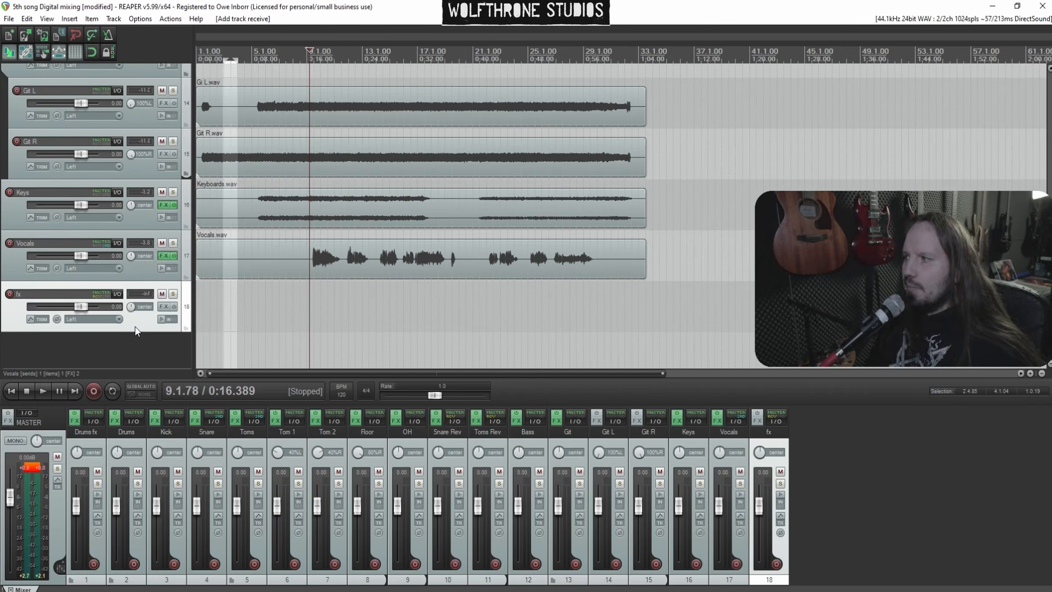
click(161, 308)
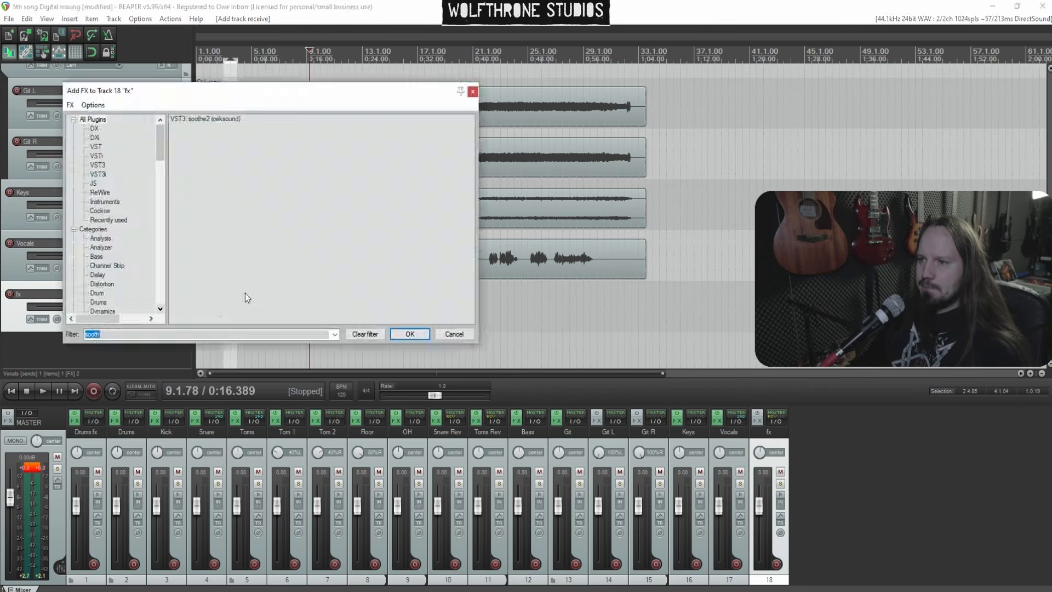
text(delay)
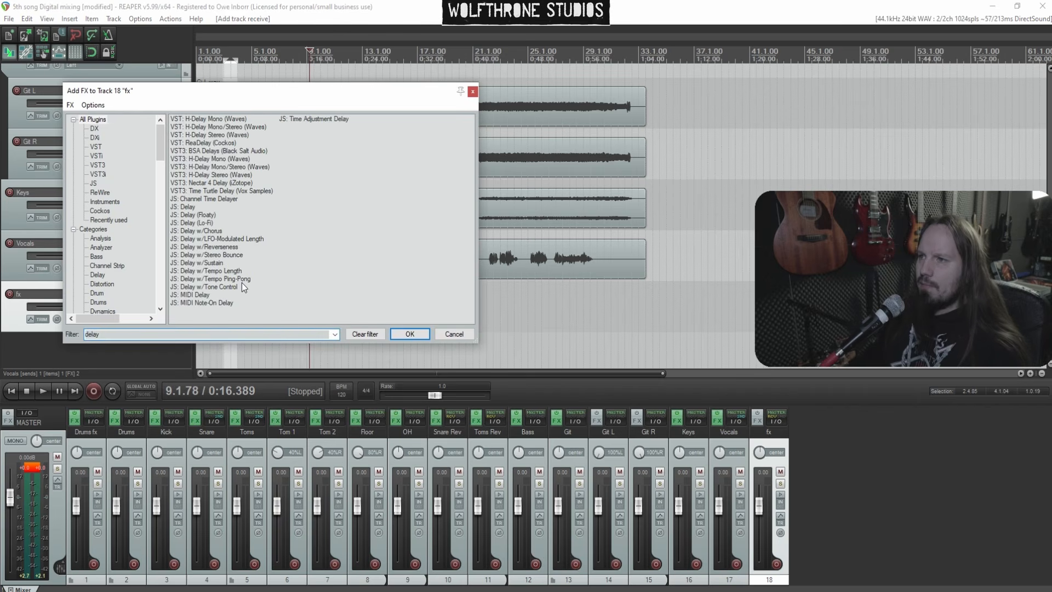
double_click(208, 135)
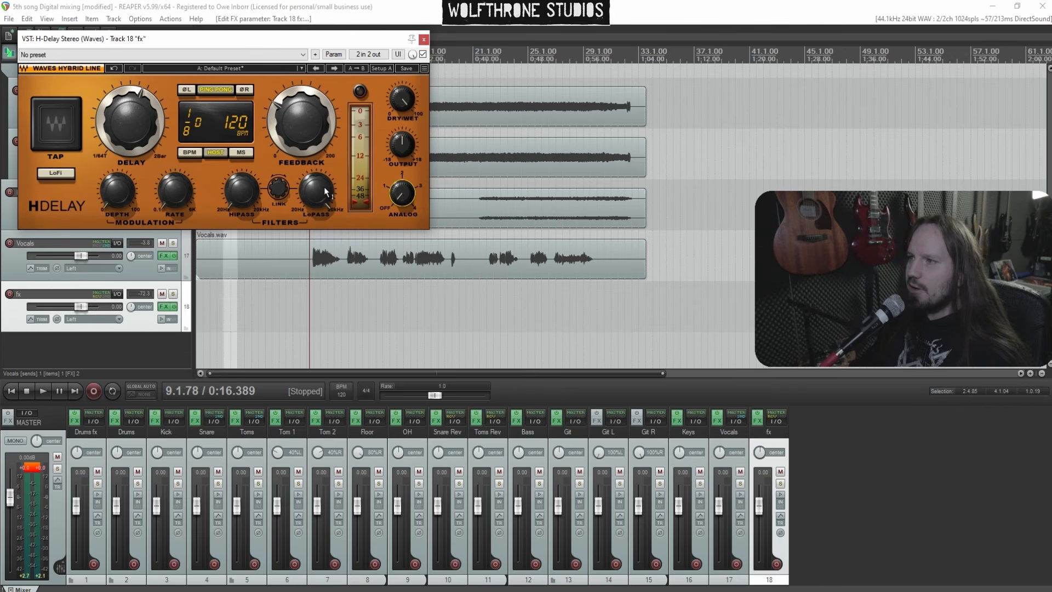
Start playback, solo the Vocals track and close the H-Delay window
key(space)
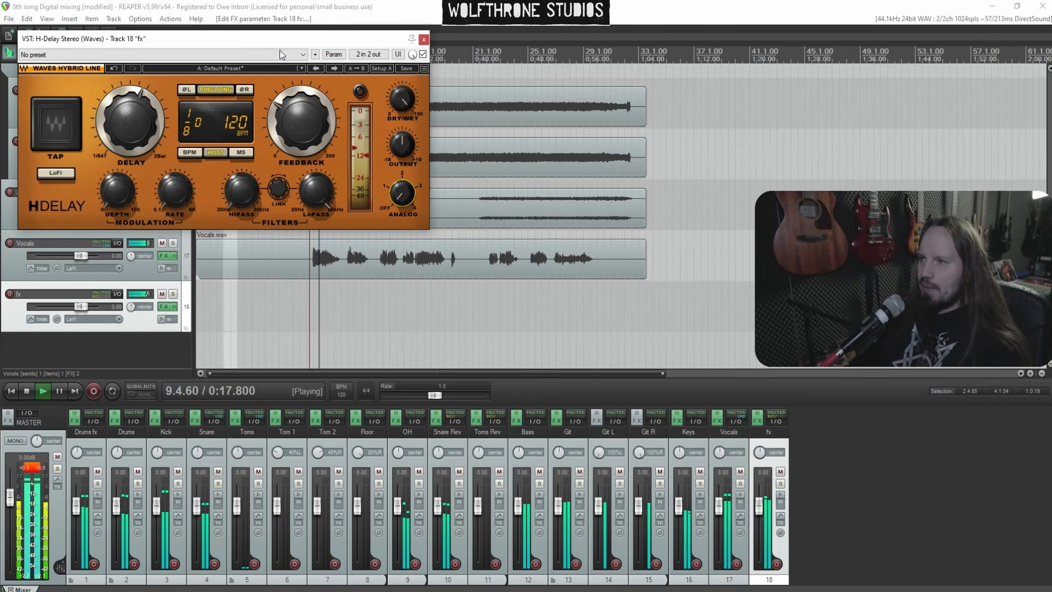
drag(280, 38, 462, 87)
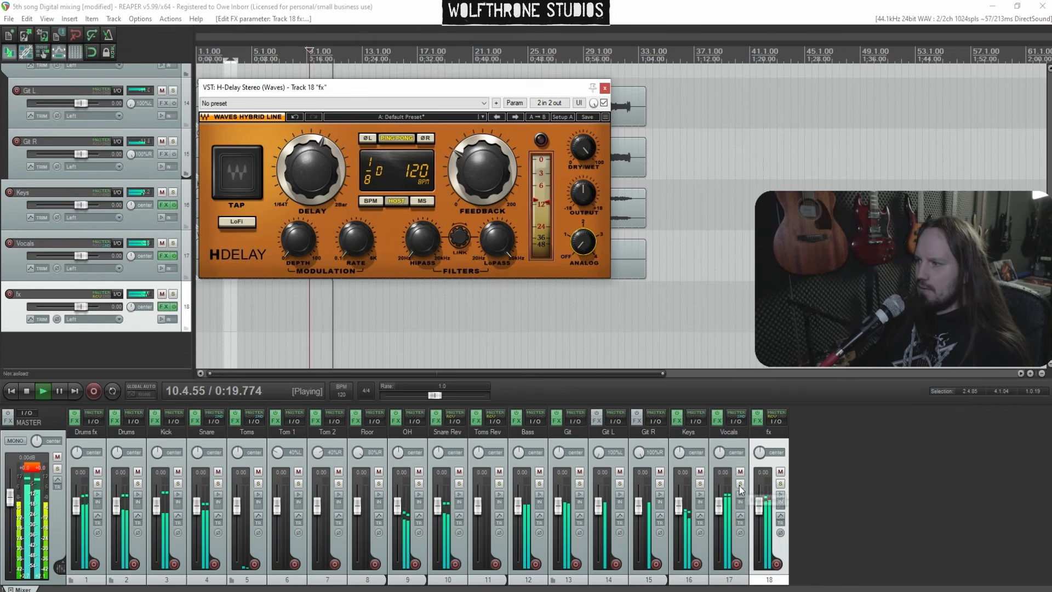
click(740, 485)
click(605, 88)
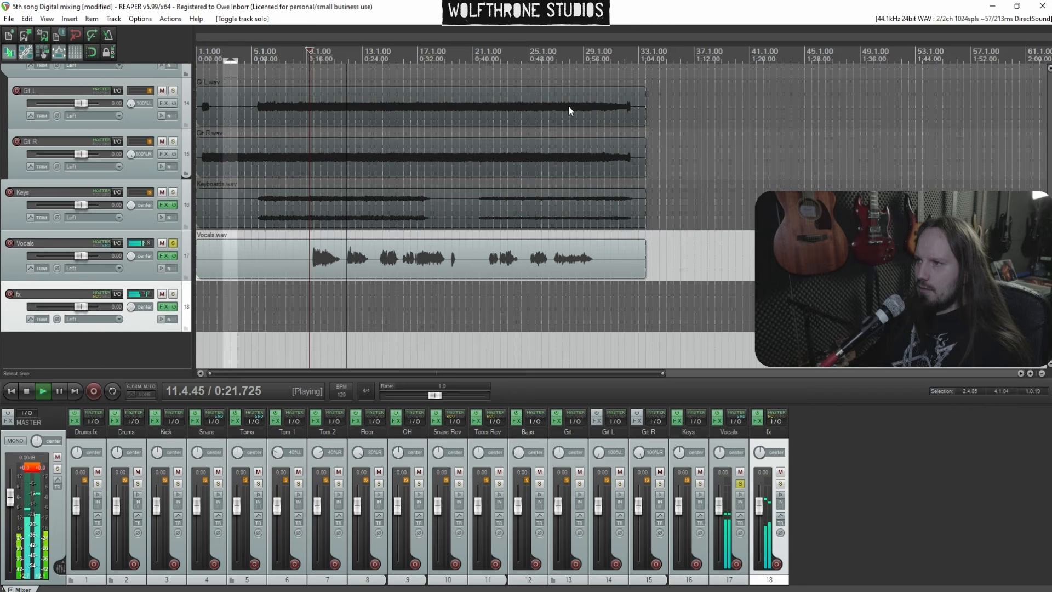
Add Little Plate (Soundtoys) to the fx track chain, lengthen its decay slightly and close it
click(163, 306)
right_click(86, 128)
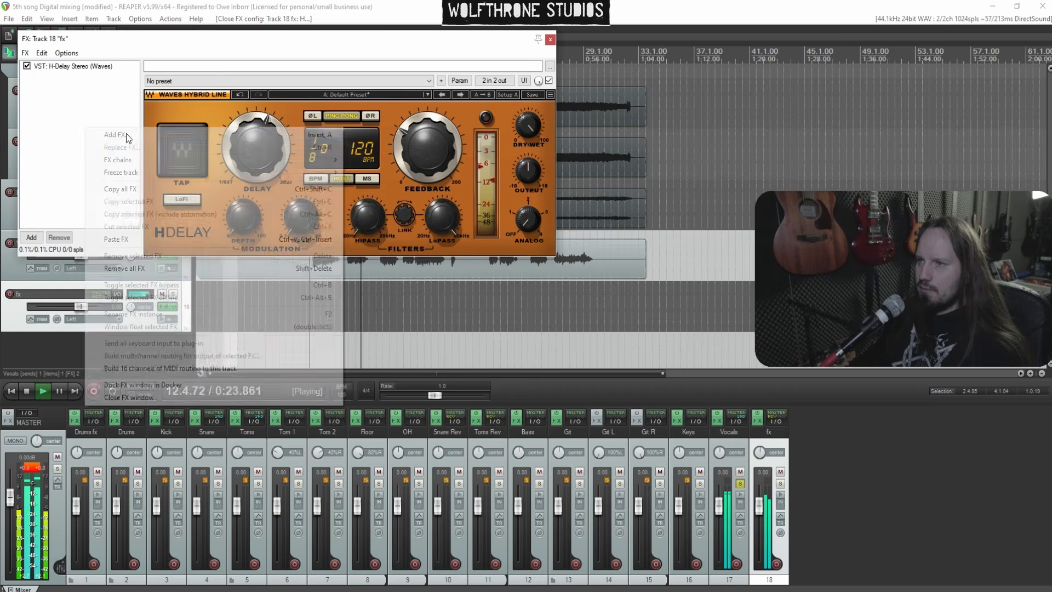
click(127, 135)
text(plate)
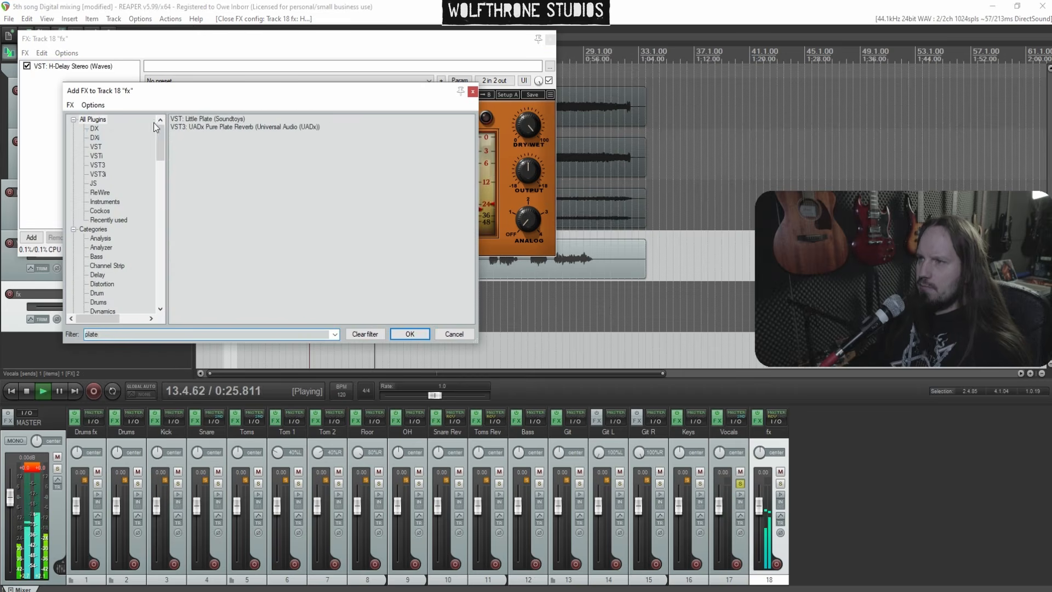
double_click(219, 119)
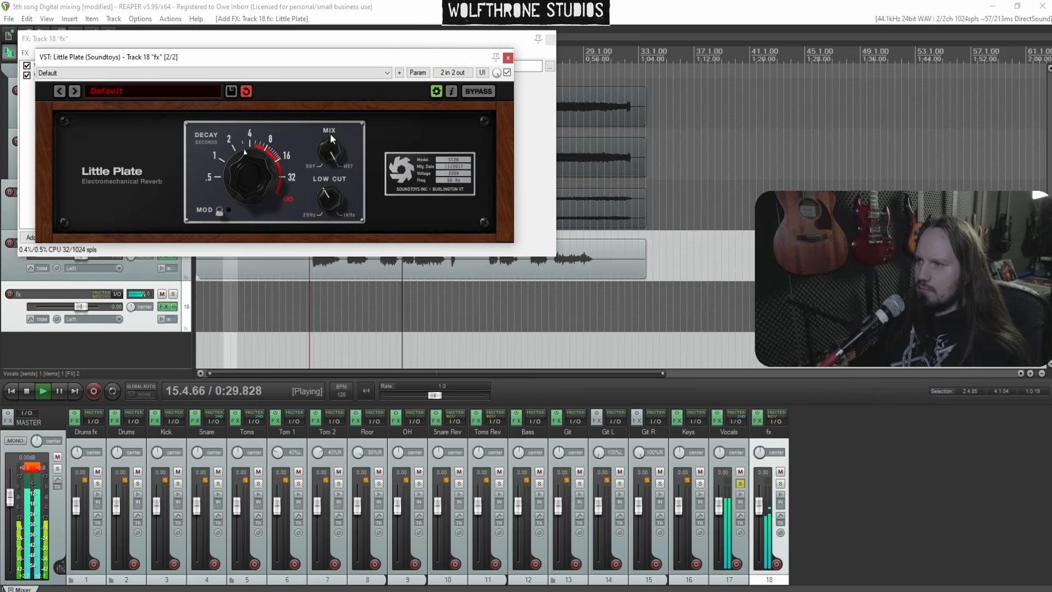
drag(267, 167, 261, 173)
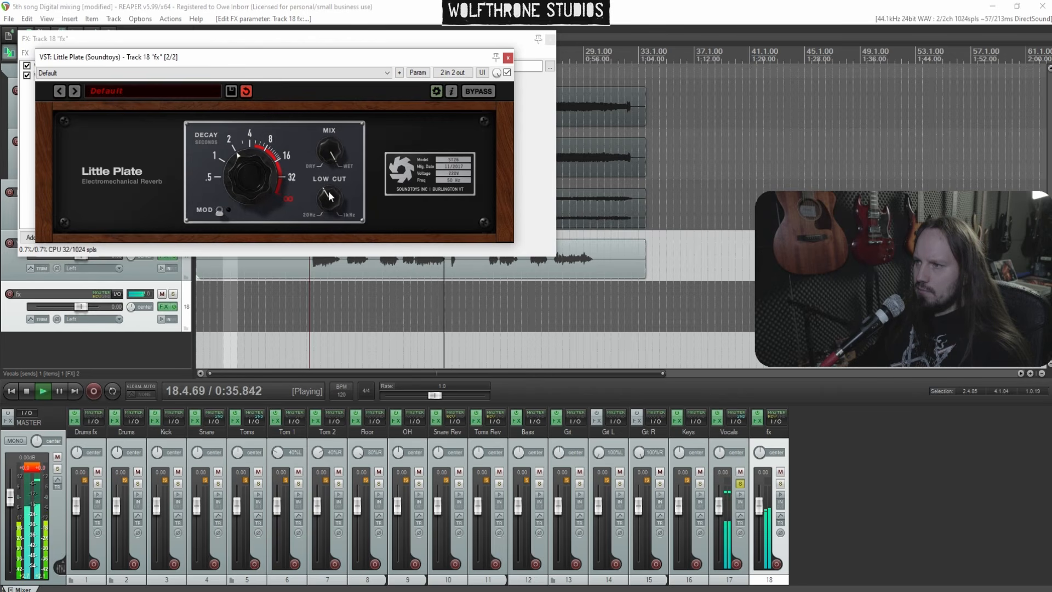
click(508, 58)
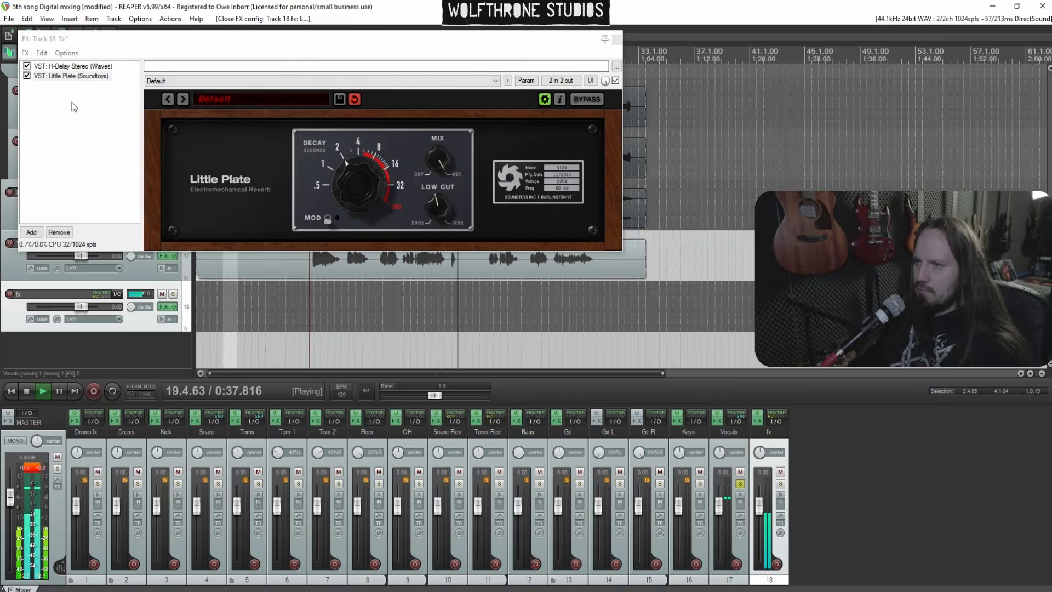
Add Escalator (Black Salt Audio) to the fx chain, set it to 20% with output about -4.9, and close it
right_click(63, 101)
click(104, 110)
text(esc)
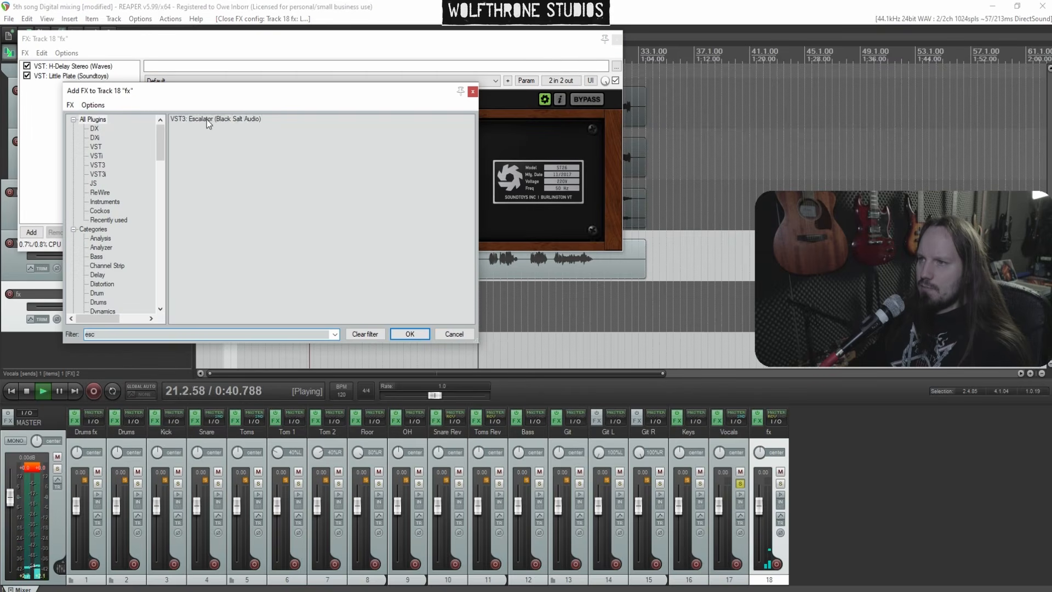
double_click(206, 119)
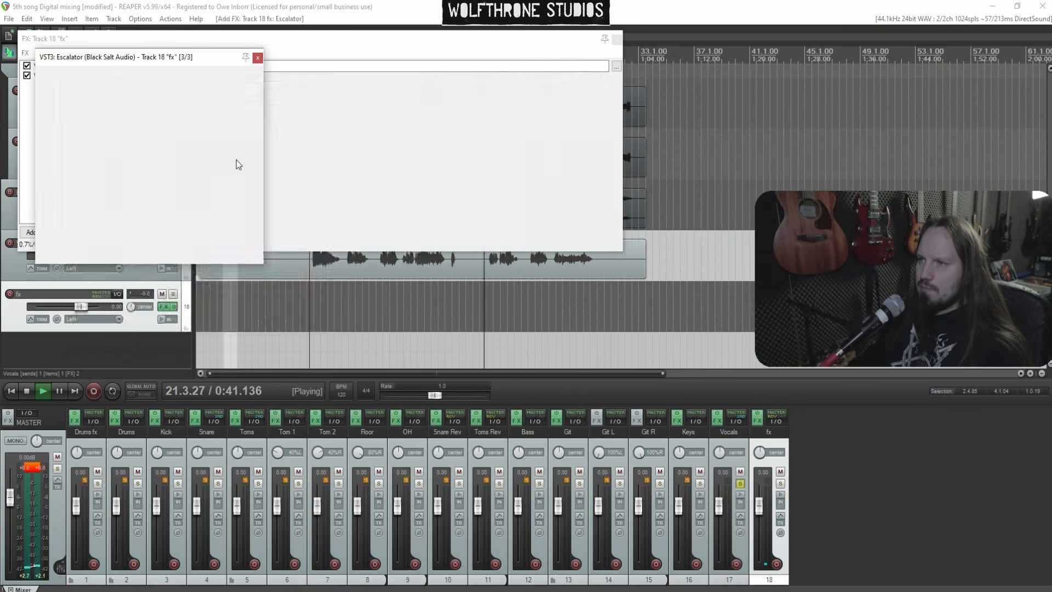
drag(149, 175, 141, 139)
drag(216, 157, 234, 172)
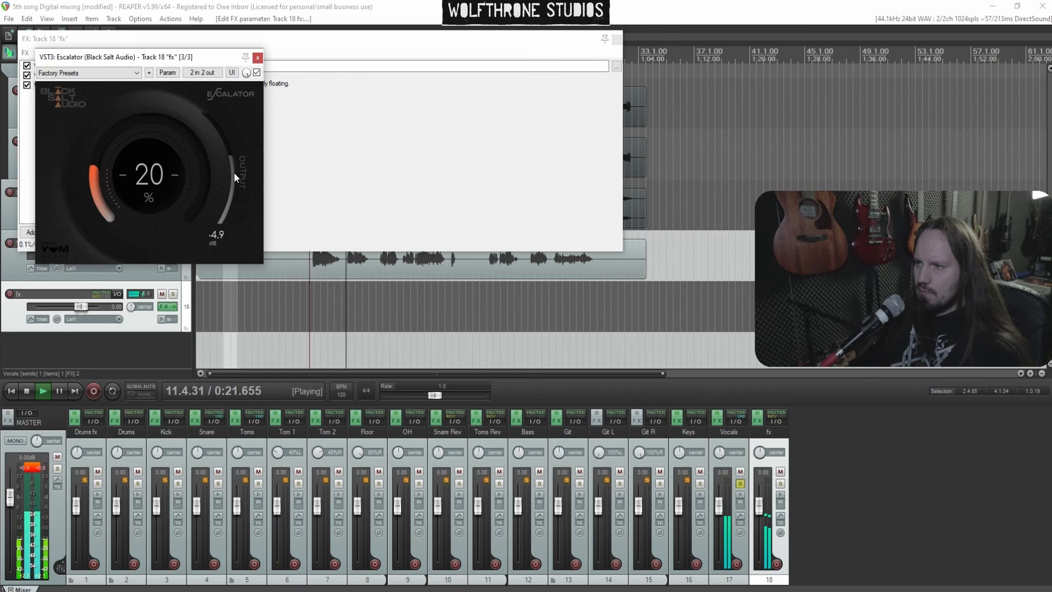
click(257, 57)
Add ReaEQ (Cockos) to the fx track chain and unsolo the Vocals track
double_click(71, 122)
text(eq)
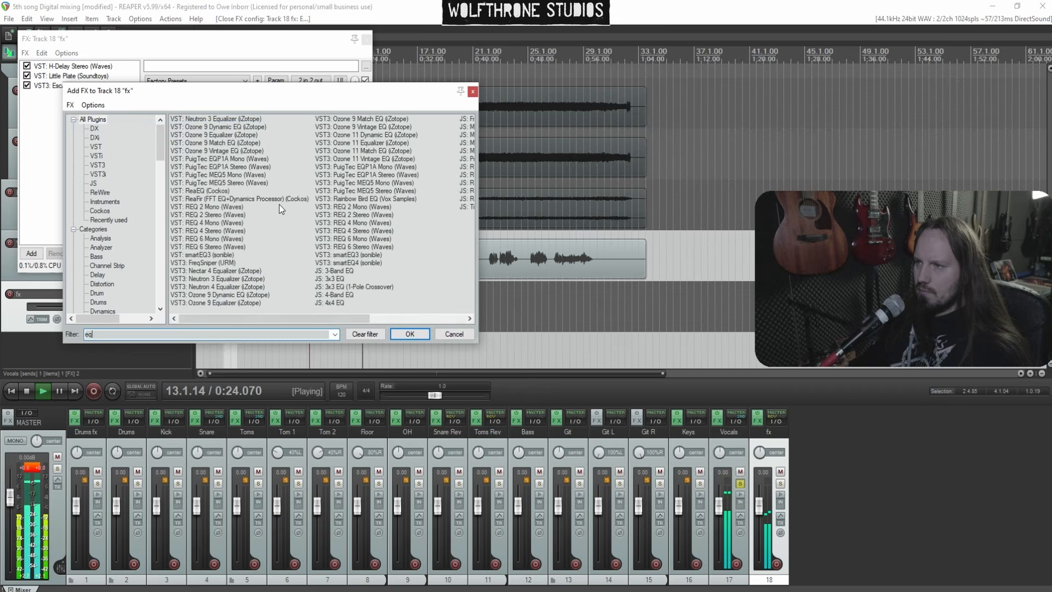
double_click(207, 192)
click(740, 484)
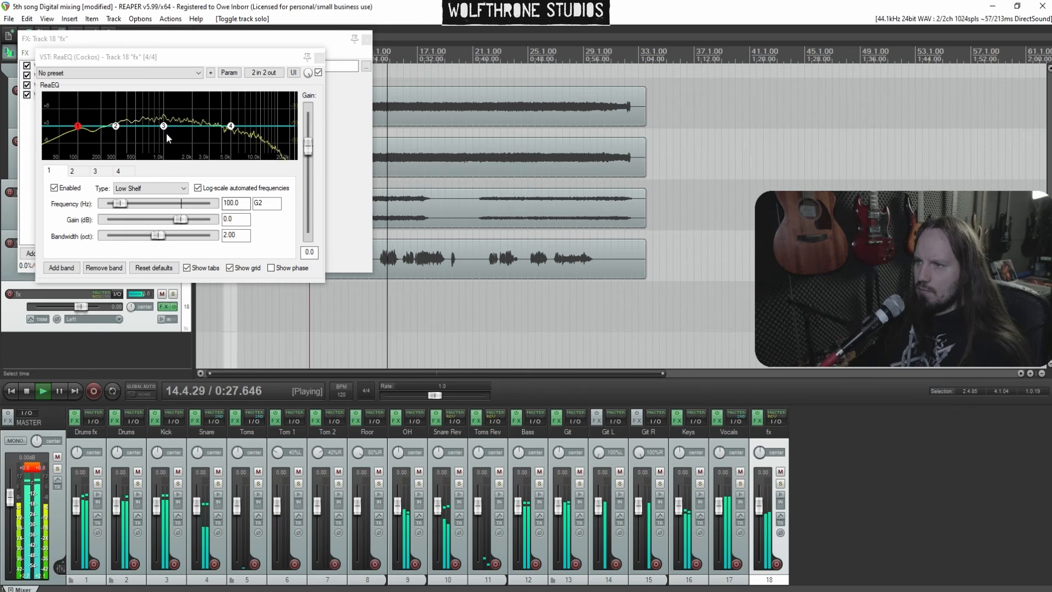
In ReaEQ, set band 3 to about 3031 Hz with -2.8 dB gain and a 0.60 oct bandwidth
mouse_move(163, 133)
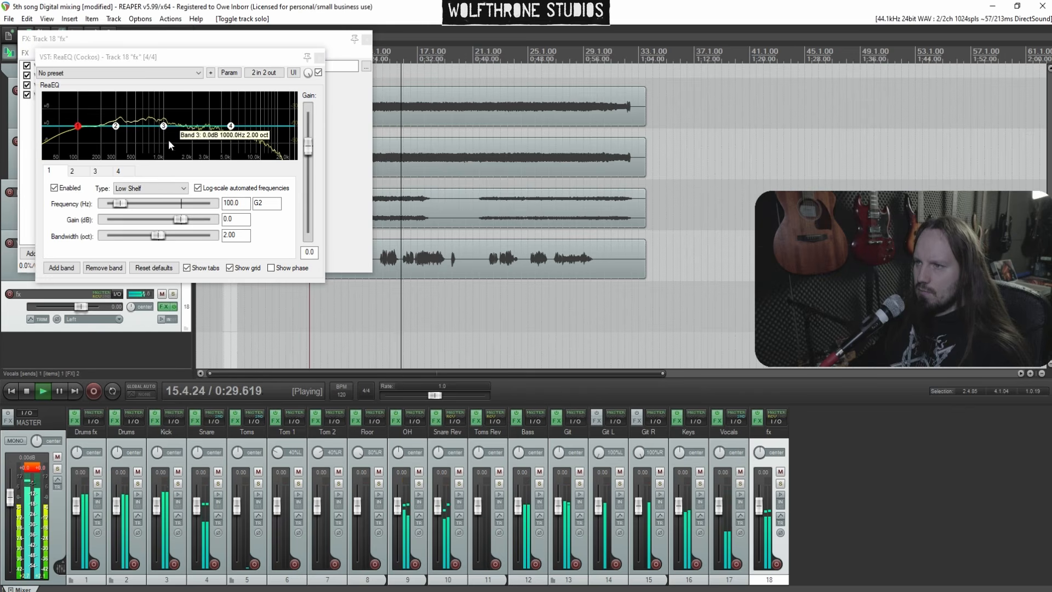
drag(115, 126, 212, 139)
scroll(199, 104, down, 10)
scroll(202, 94, down, 4)
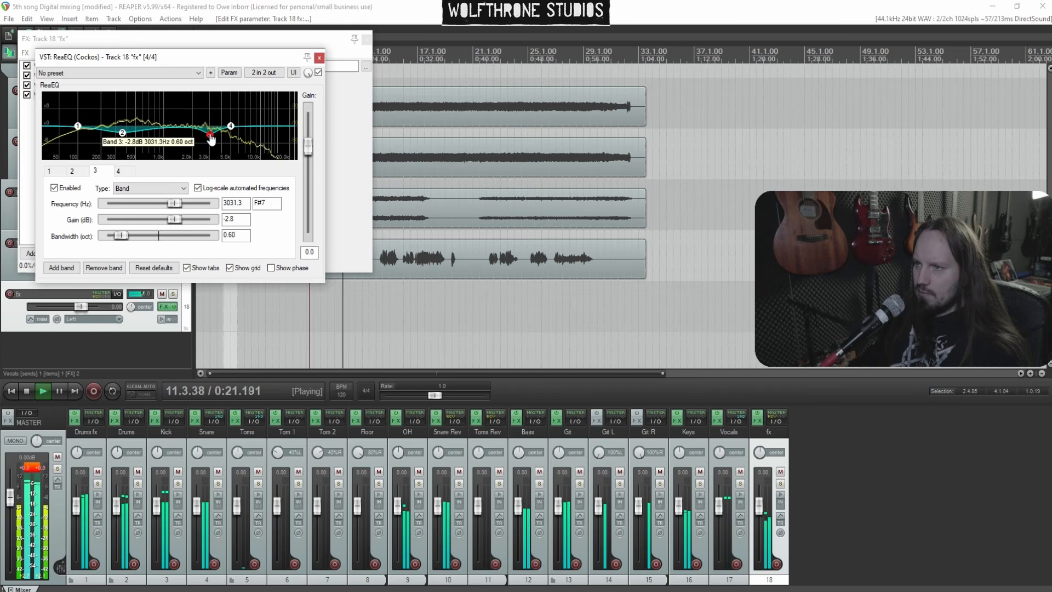
Pull the low shelf band to 142 Hz with gain fully down, then close ReaEQ
drag(78, 127, 87, 181)
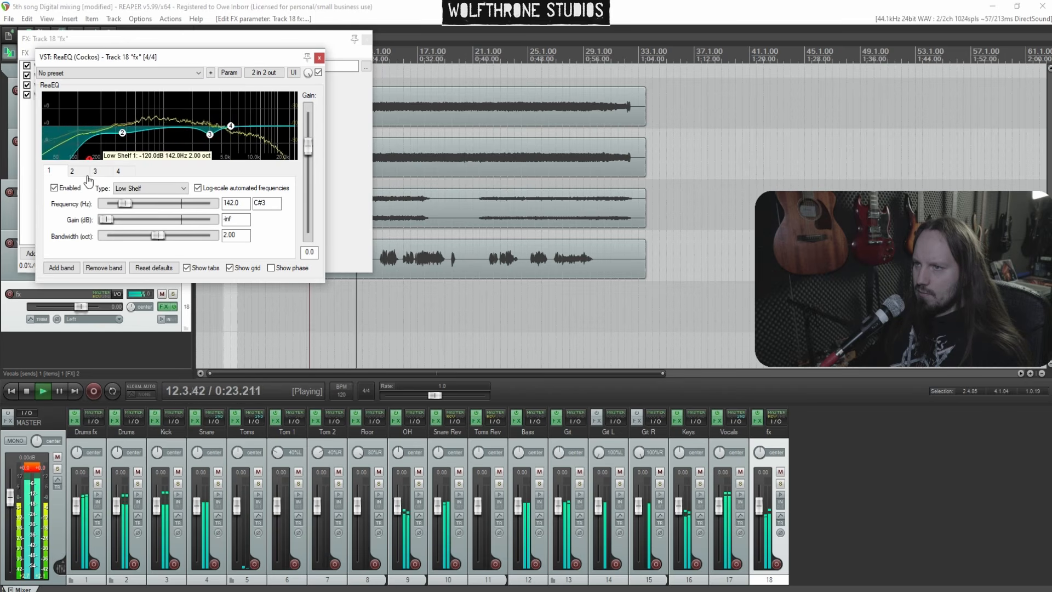
click(319, 58)
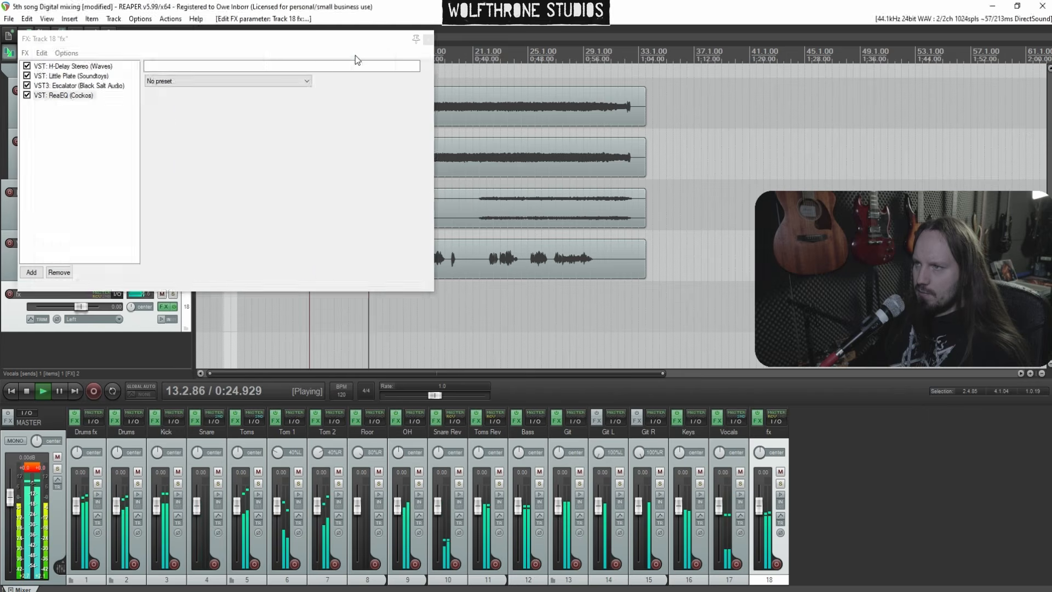
Close the fx track's FX chain, save the project and stop playback
click(429, 39)
key(ctrl+s)
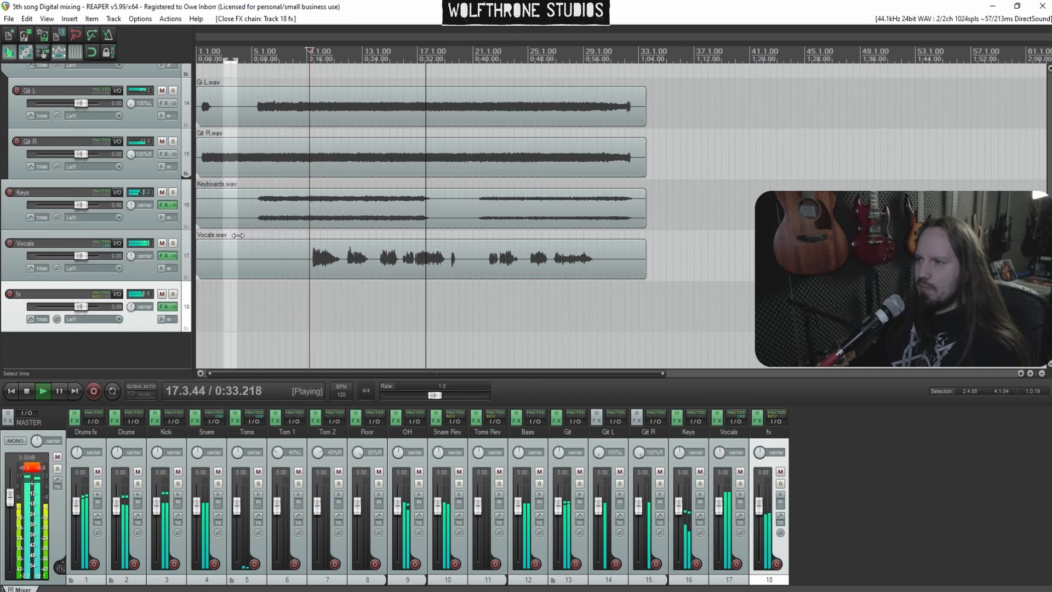
key(space)
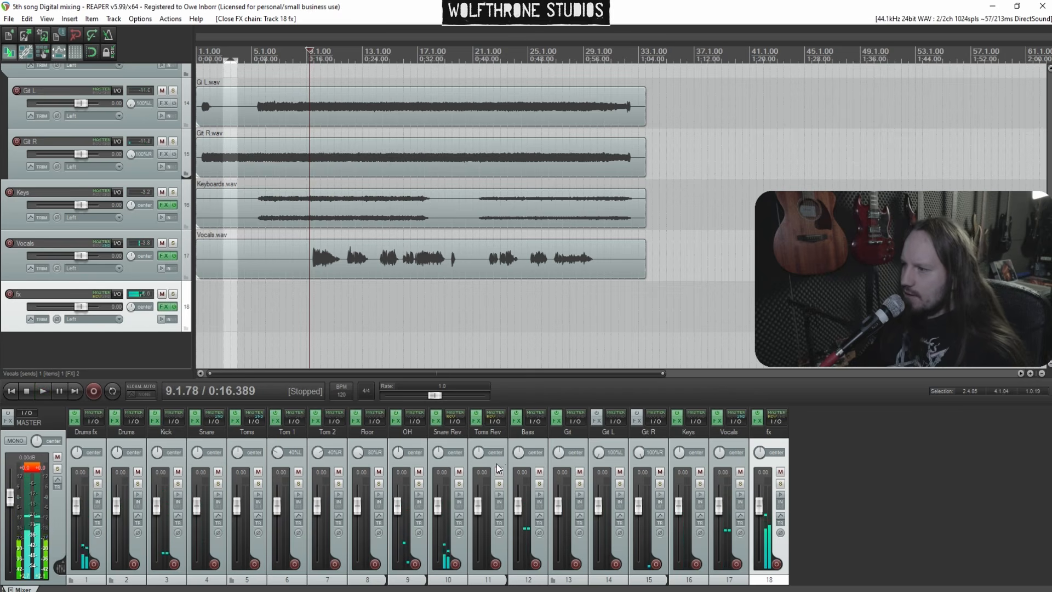
Insert a new track above Bass and make it a folder named Band for the Bass, guitar and Keys tracks
click(499, 469)
key(ctrl+t)
click(573, 467)
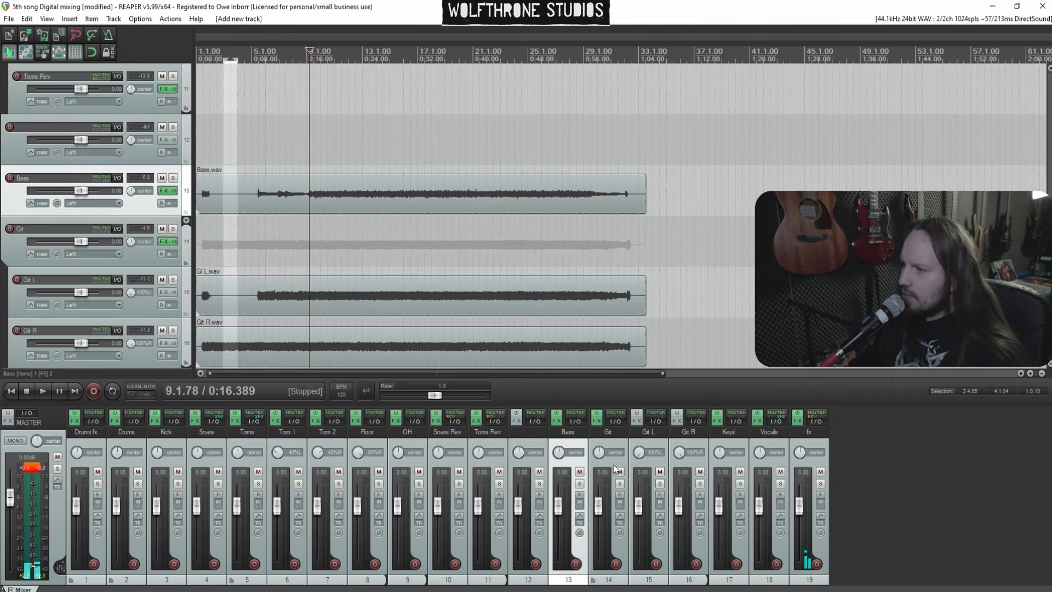
shift+click(732, 471)
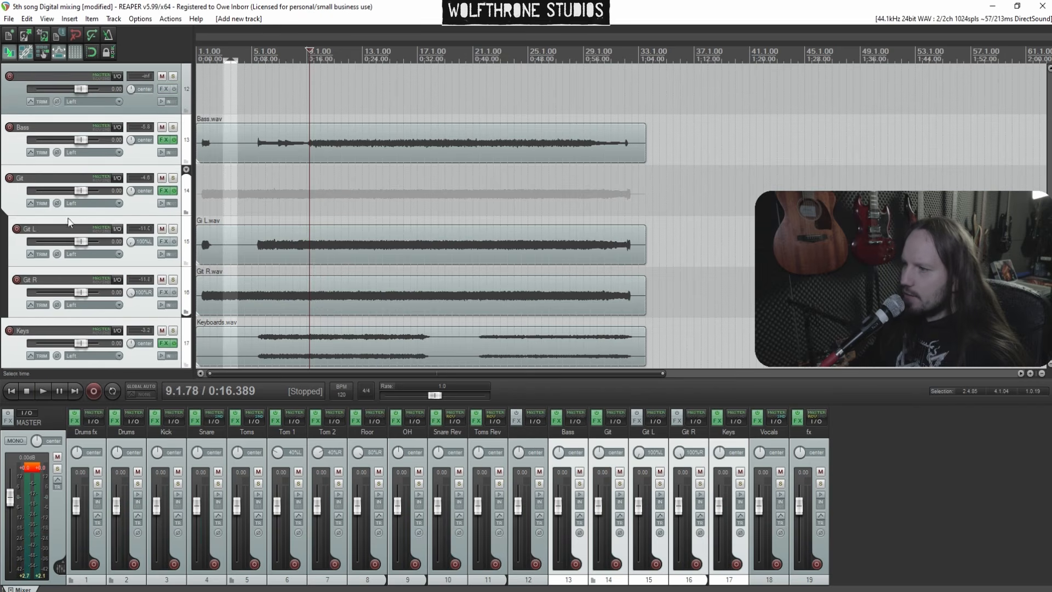
scroll(53, 270, up, 3)
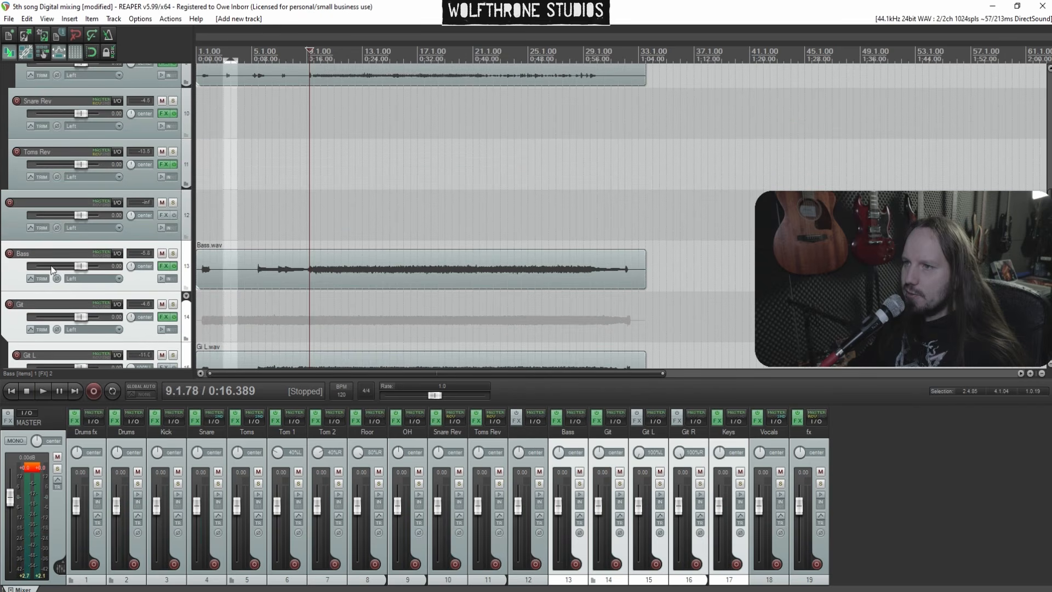
drag(60, 215, 51, 209)
click(48, 207)
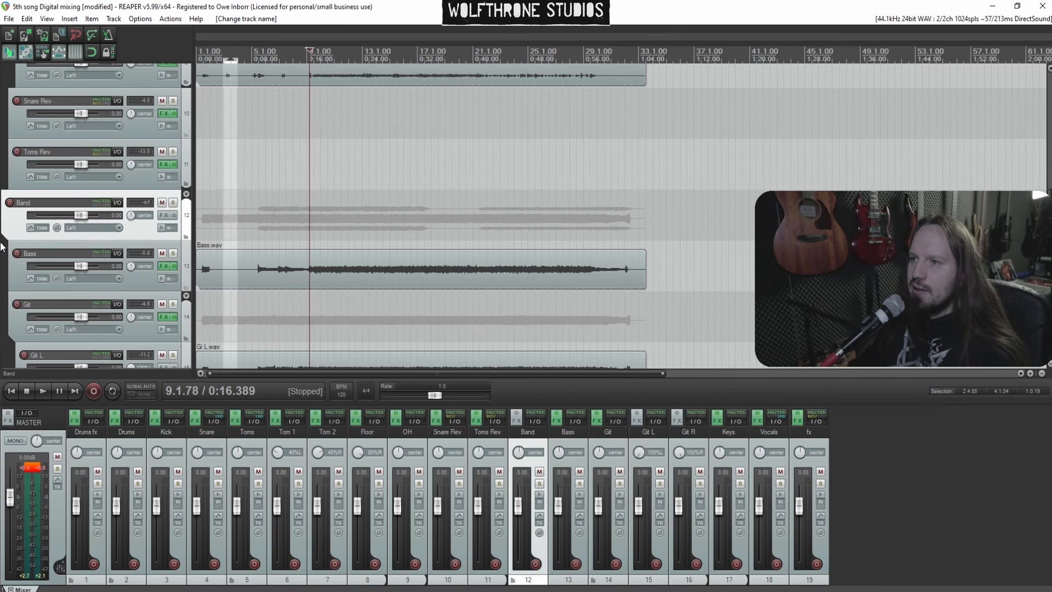
Add a receive from the Vocals track to Band, routed to new channels 3/4, and close the routing window
click(532, 422)
click(767, 502)
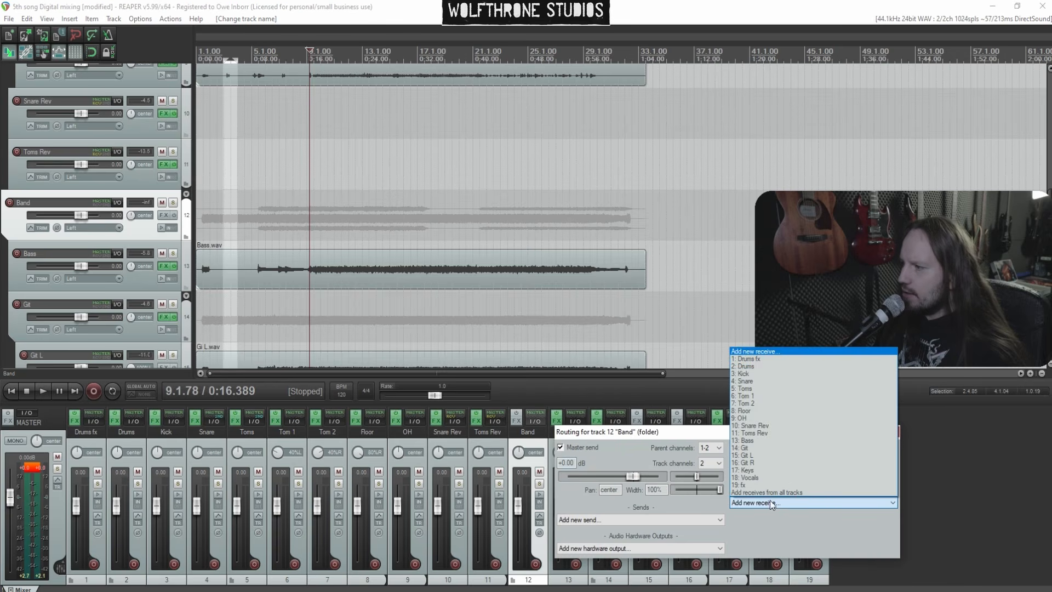
click(798, 482)
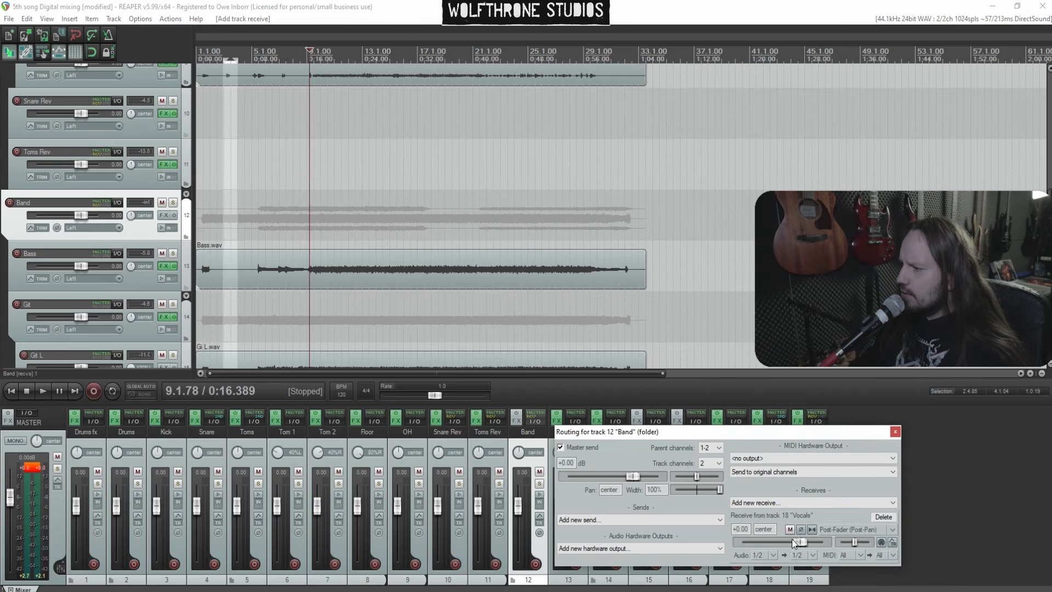
click(804, 555)
mouse_move(806, 558)
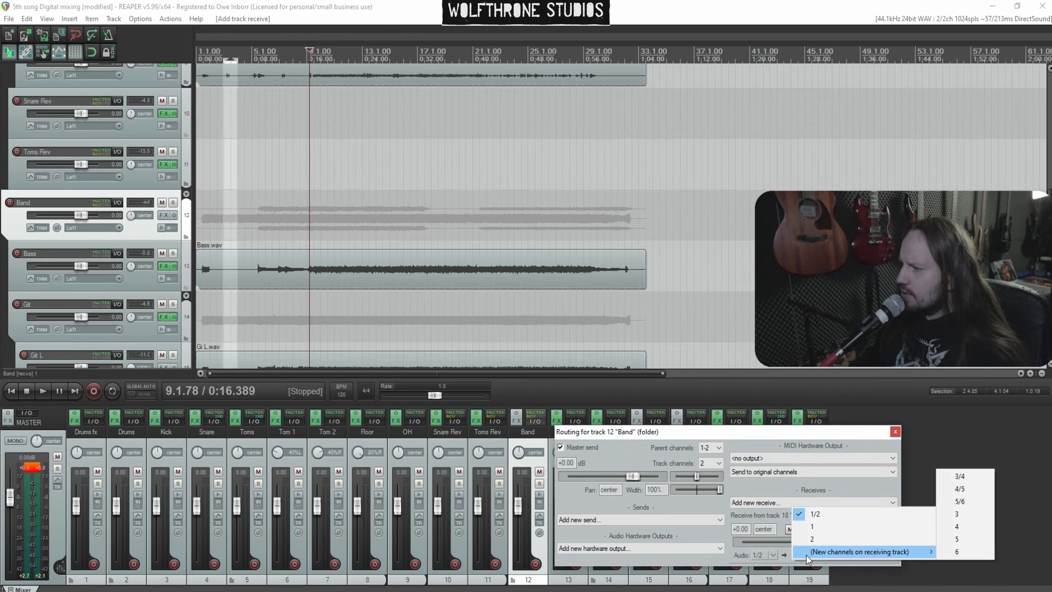
click(956, 475)
click(897, 433)
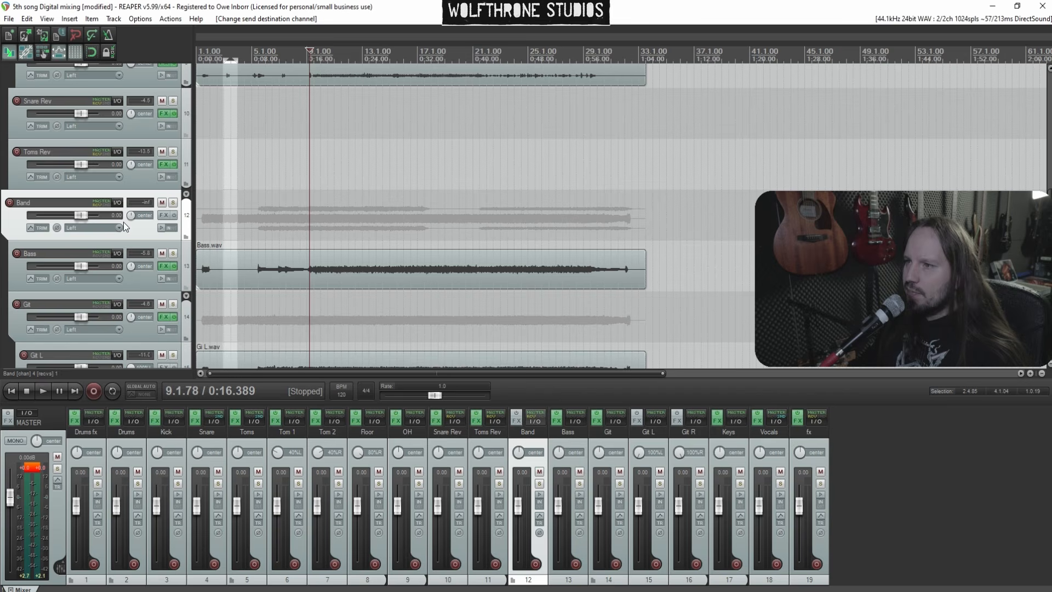
Add soothe2 (oeksound) to the Band track and enable its sidechain input
click(164, 215)
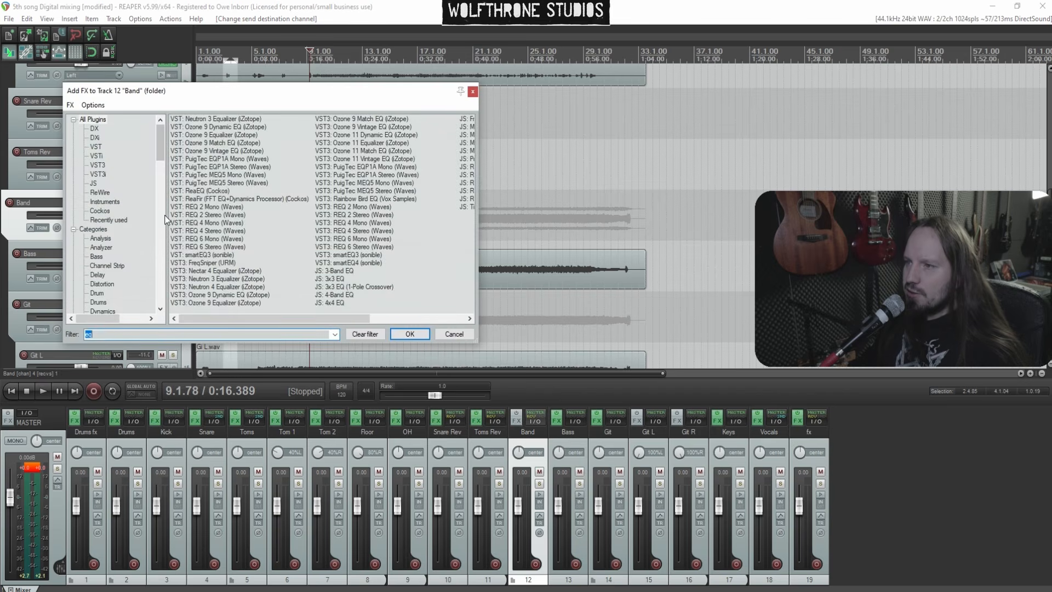
text(sooth)
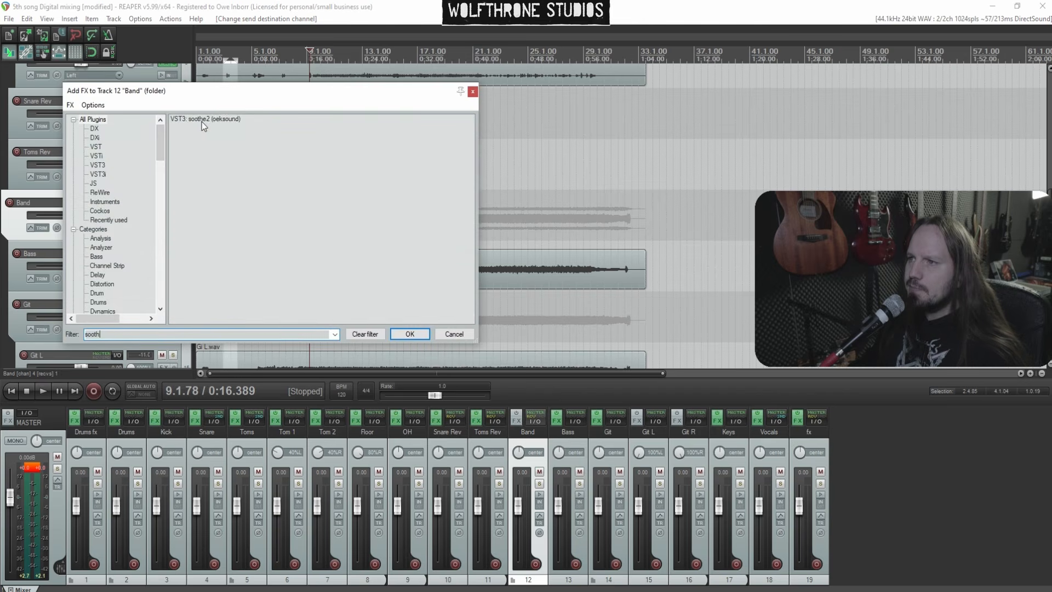
key(Return)
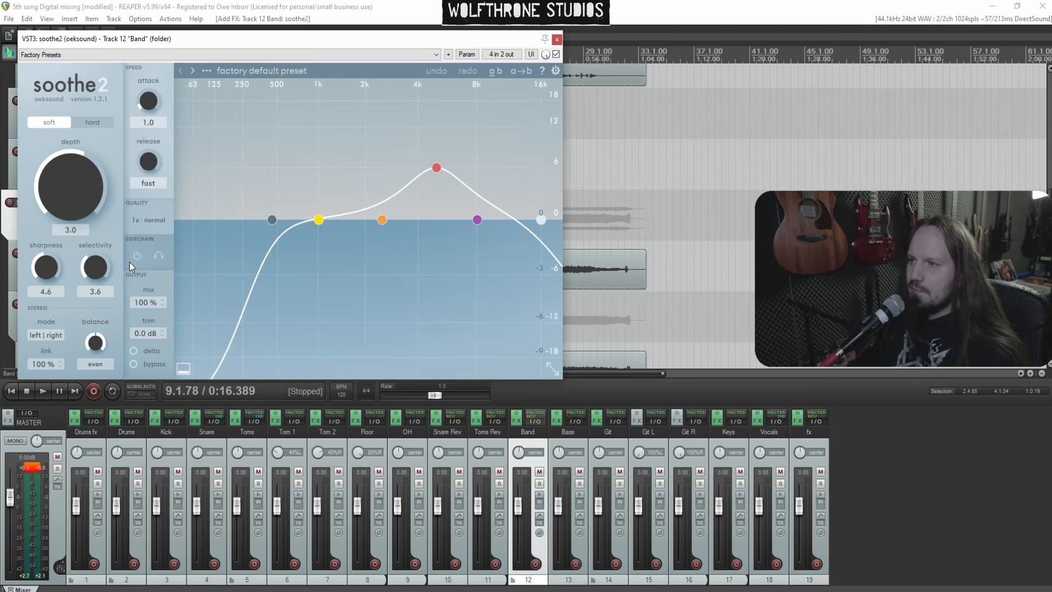
click(138, 255)
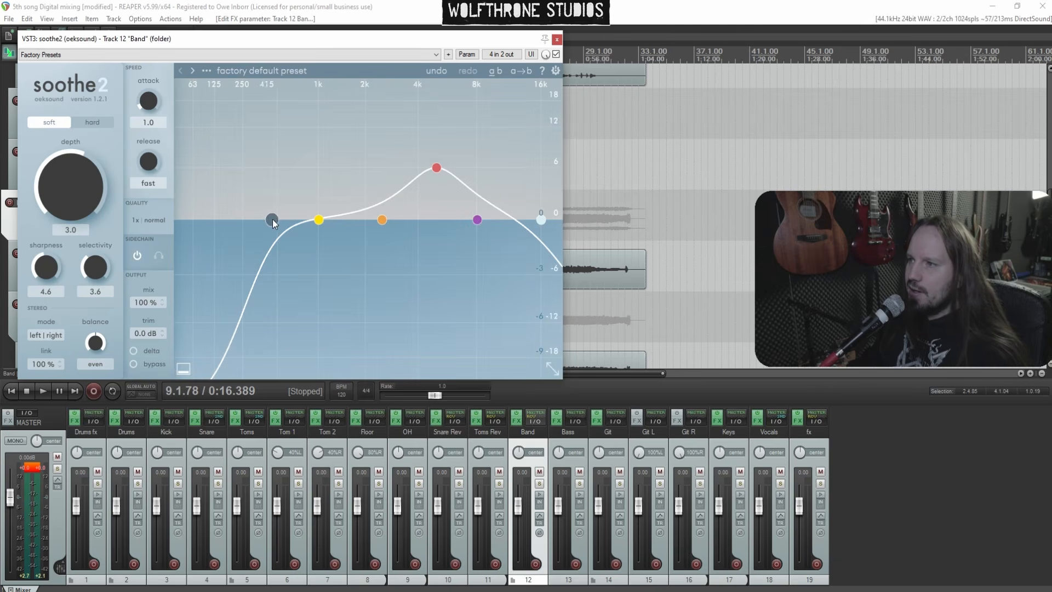
Flatten the soothe2 curve: low cut fully down, high cut to 20 kHz, band 3 to 0, band 4 to about 11.3 kHz
drag(272, 220, 176, 220)
drag(434, 173, 445, 222)
drag(540, 220, 594, 219)
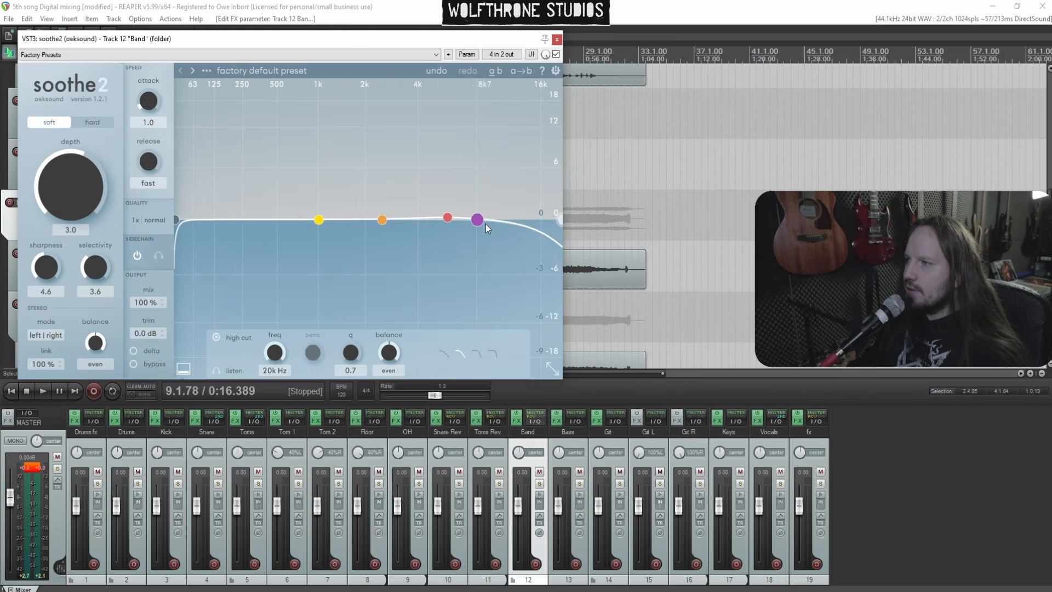
drag(475, 221, 513, 221)
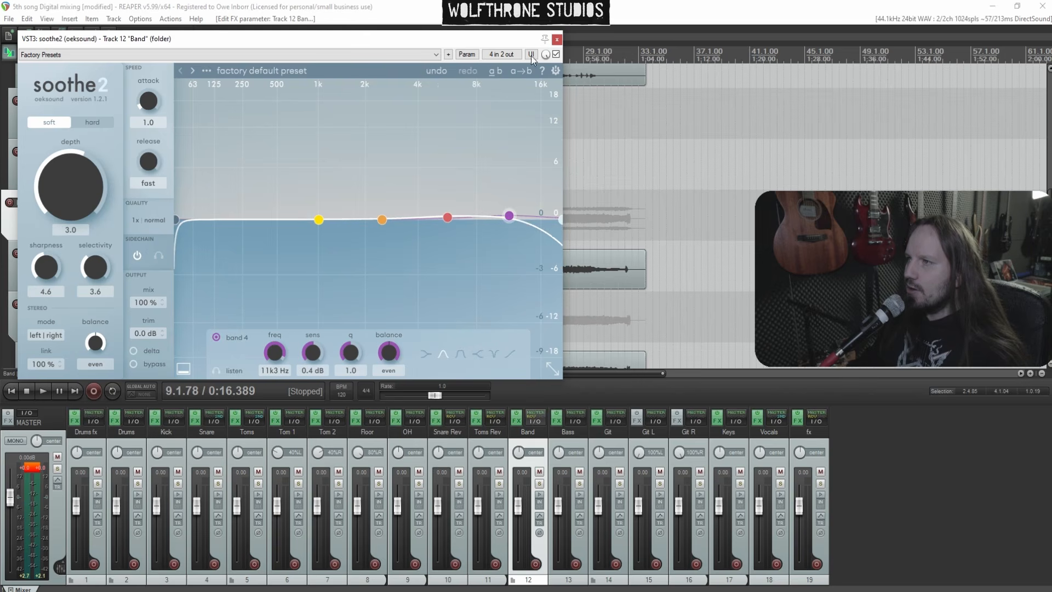
Solo Band, play, and raise soothe2 bands 1 to 3, setting band 2 to about 2.3 kHz with 4.5 dB sensitivity
click(539, 484)
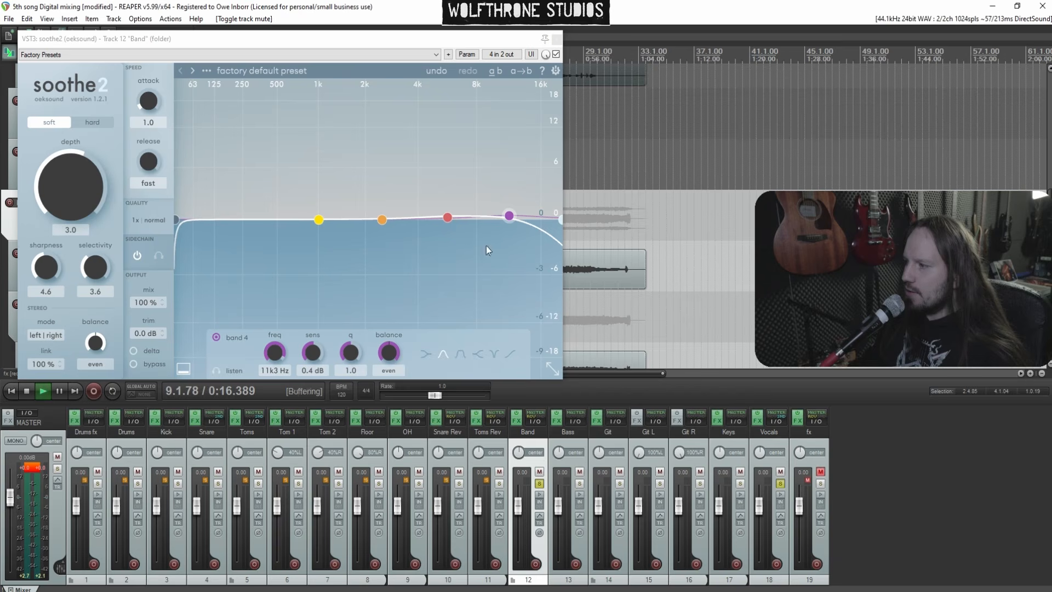
drag(319, 220, 309, 195)
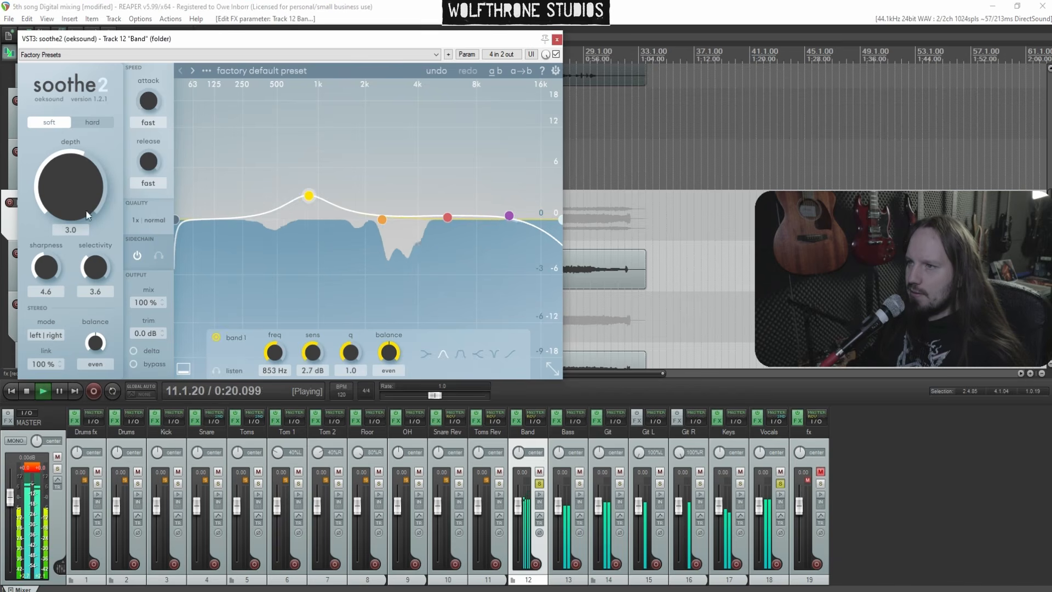
drag(448, 218, 476, 164)
drag(383, 219, 378, 180)
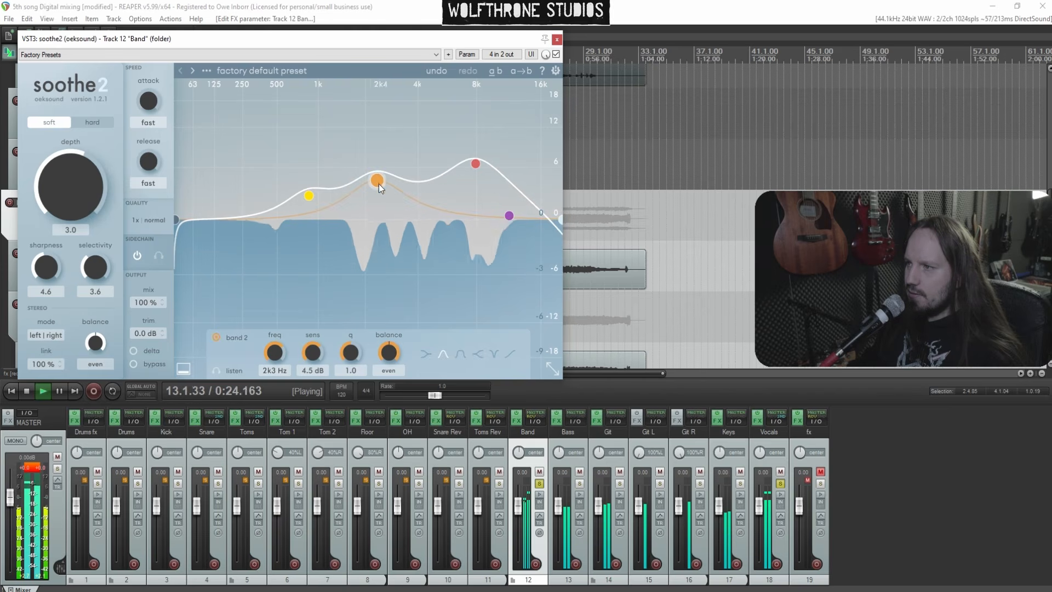
Lower the soothe2 depth to 2.6, close the plugin and stop playback
mouse_move(76, 176)
mouse_down()
mouse_move(74, 154)
mouse_move(74, 184)
mouse_up()
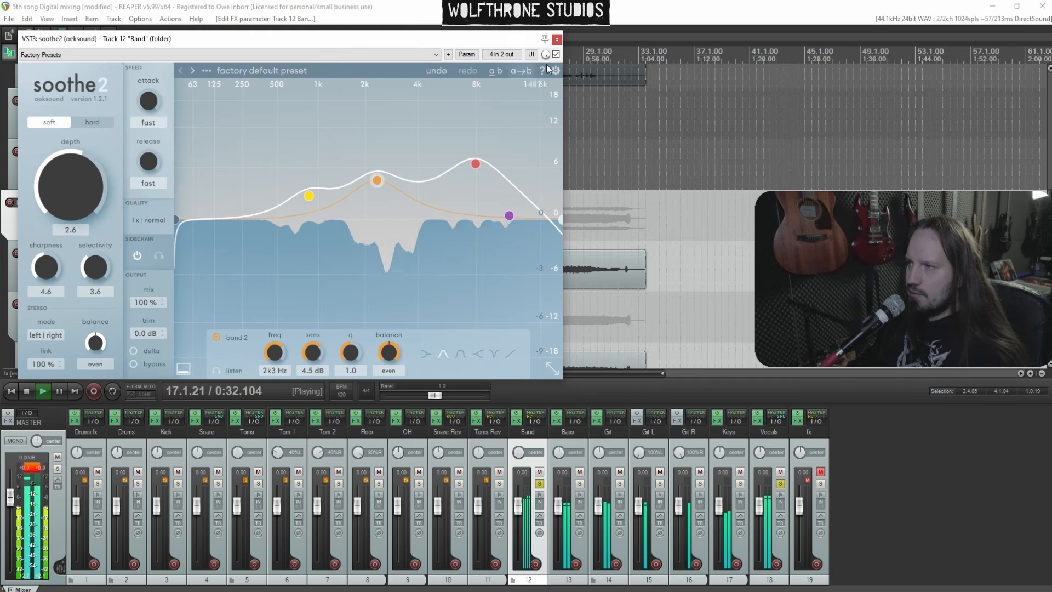
click(557, 39)
key(space)
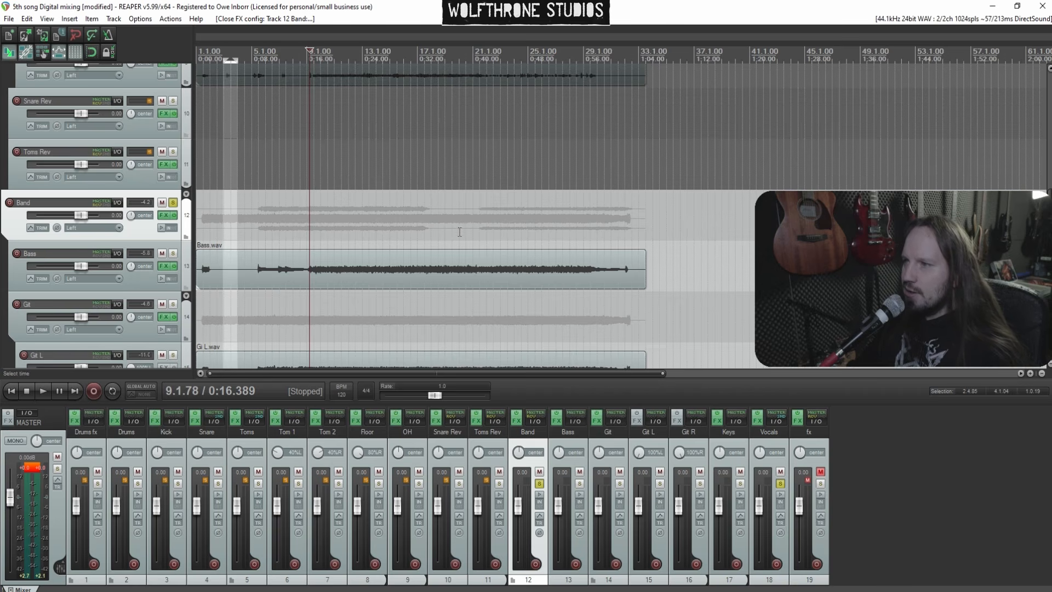
Start playback and add ReaEQ (Cockos) to the Vocals track's FX chain
key(space)
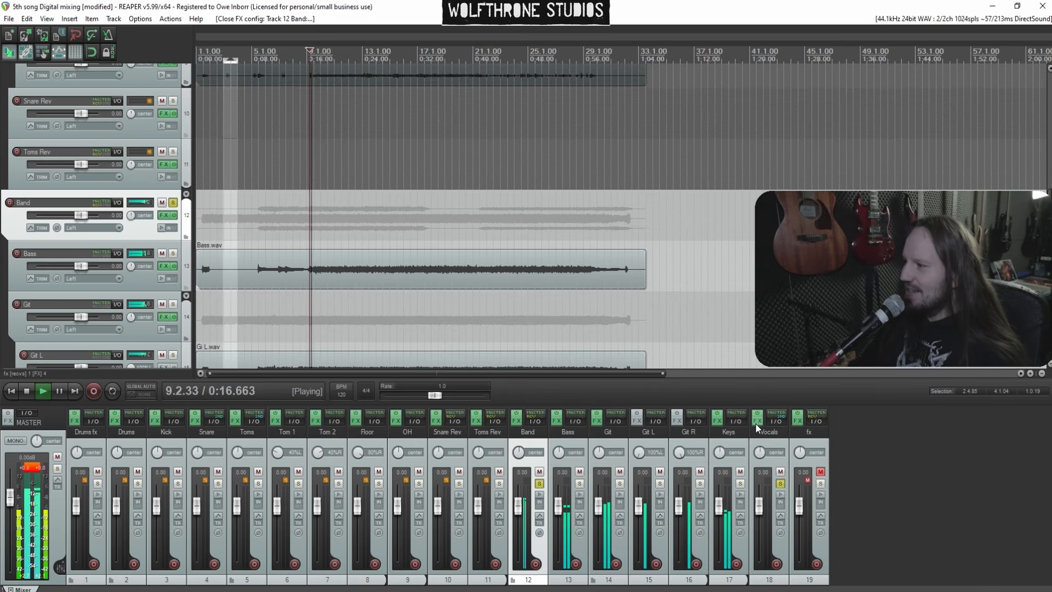
click(757, 421)
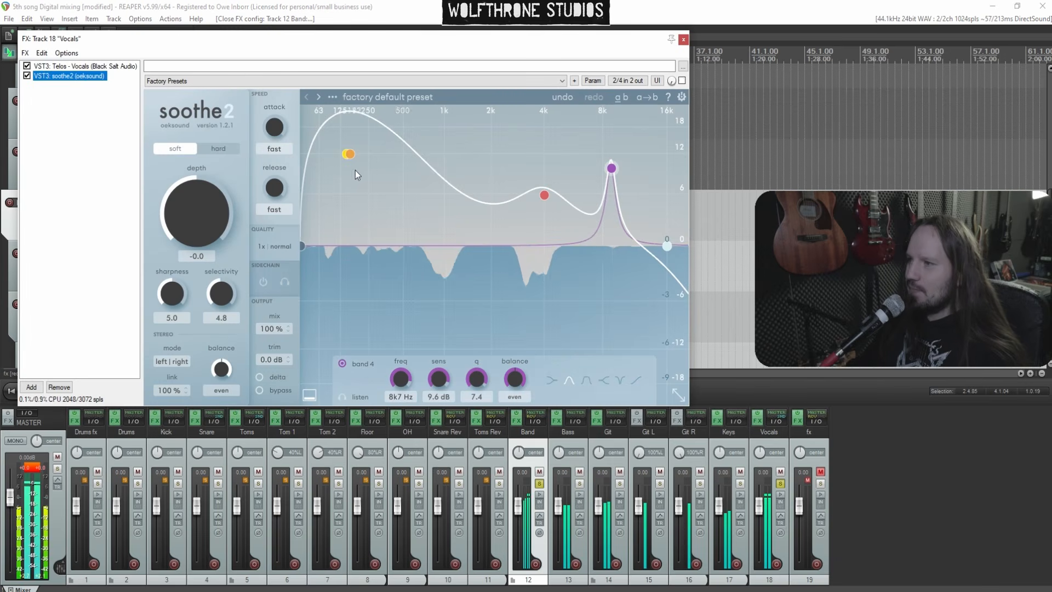
right_click(64, 110)
click(94, 117)
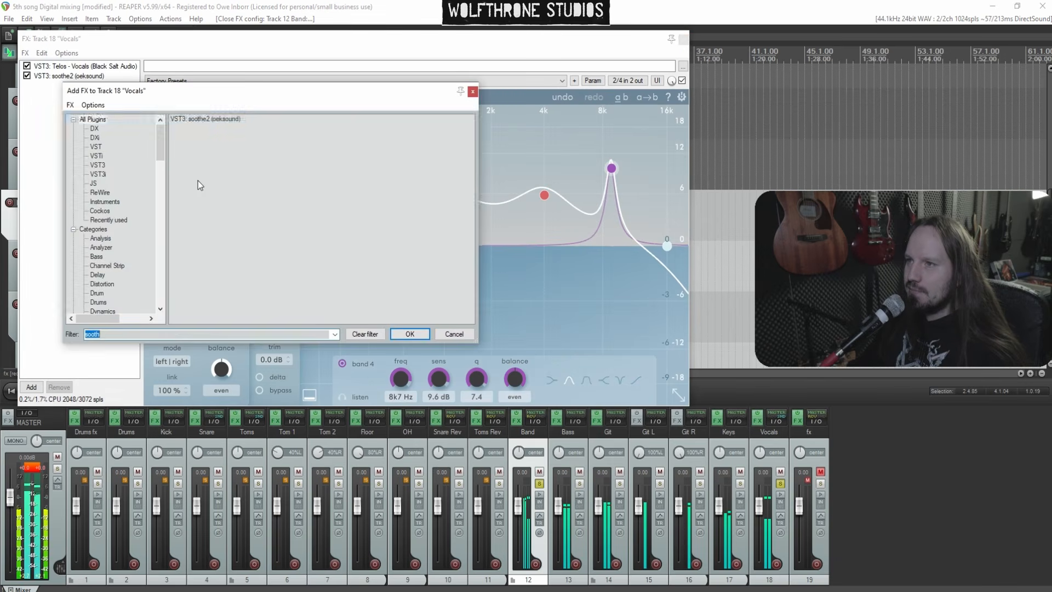
double_click(207, 192)
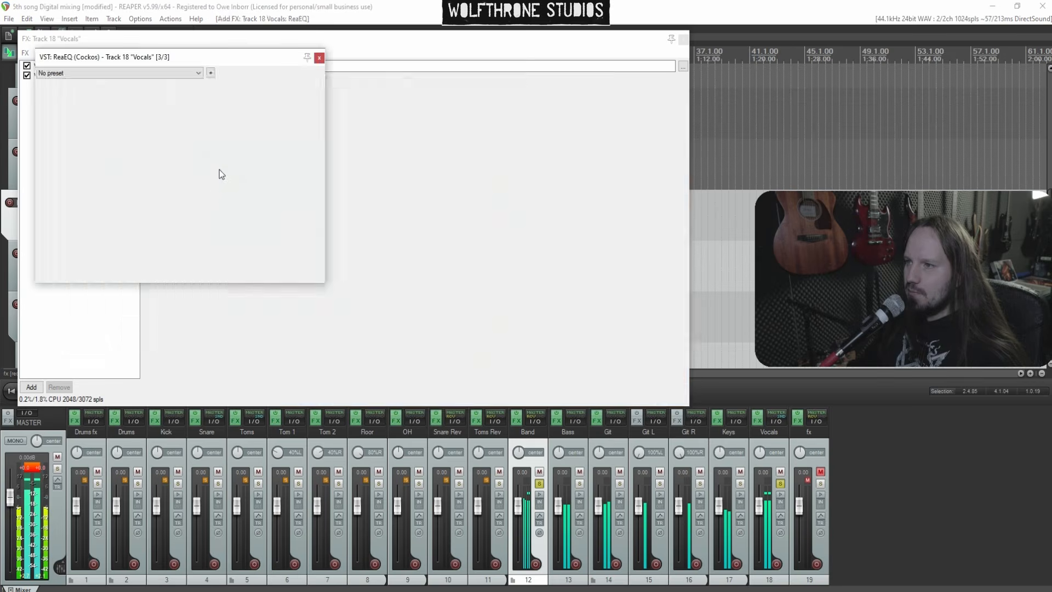
In ReaEQ, set band 2 to about 357 Hz with -1.8 dB gain
drag(164, 125, 122, 138)
scroll(149, 140, up, 4)
scroll(119, 111, down, 4)
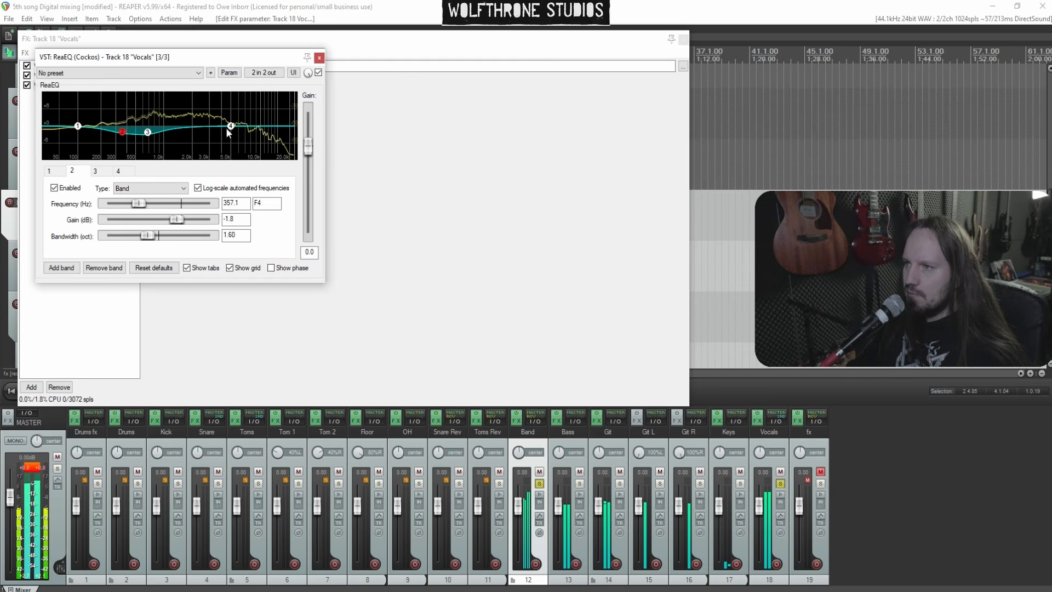
Add a band, set the high shelf to about 2605 Hz with 2.6 dB gain, raise output gain to 1.5, and close ReaEQ
double_click(226, 107)
drag(227, 108, 204, 127)
drag(308, 144, 308, 143)
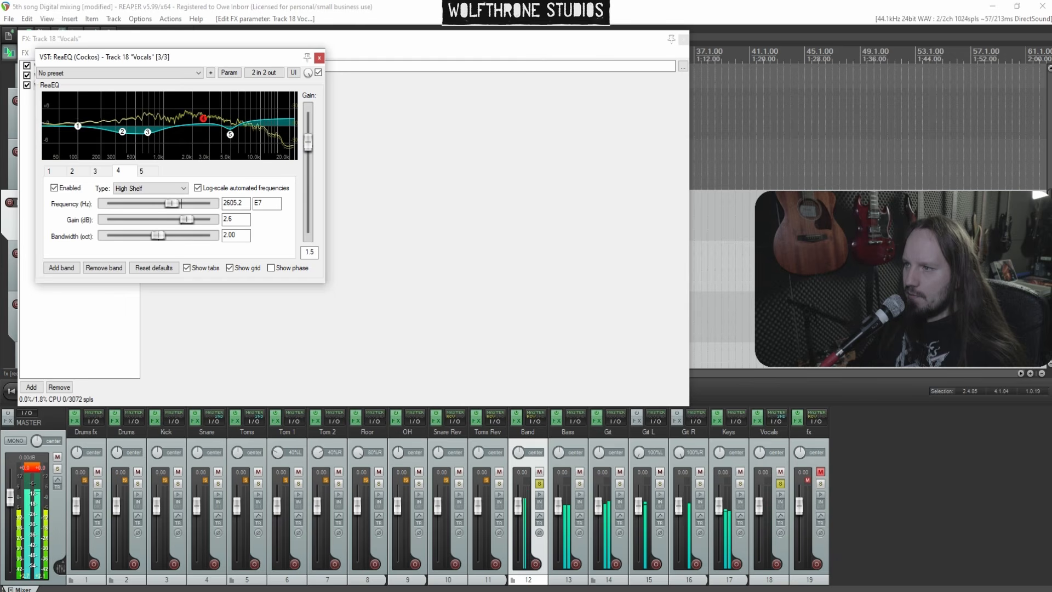
drag(308, 142, 308, 141)
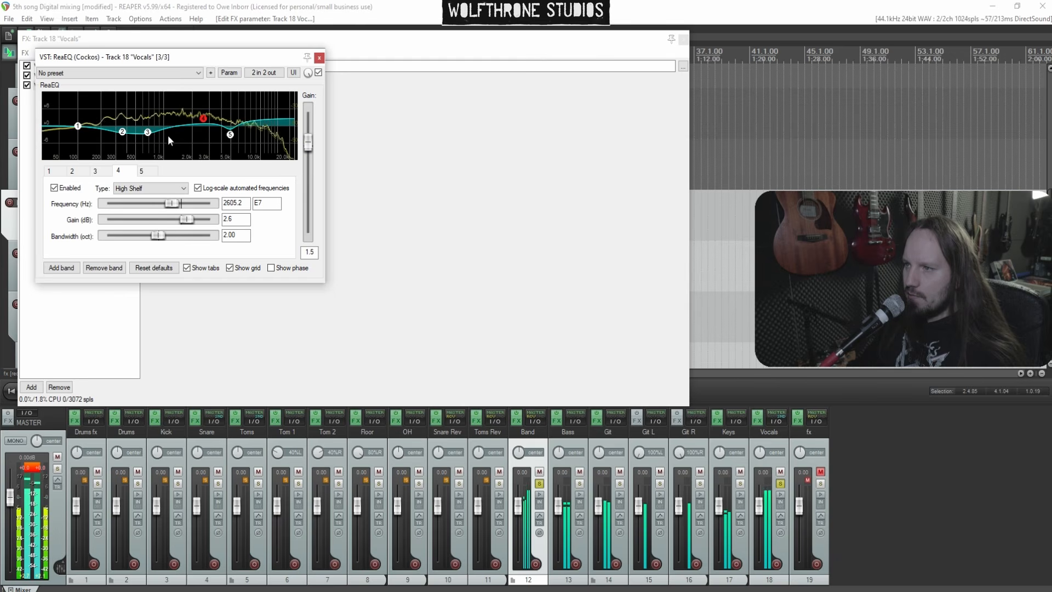
click(320, 57)
Add C6 Mono (Waves) to the Vocals FX chain
right_click(101, 114)
click(103, 124)
text(c)
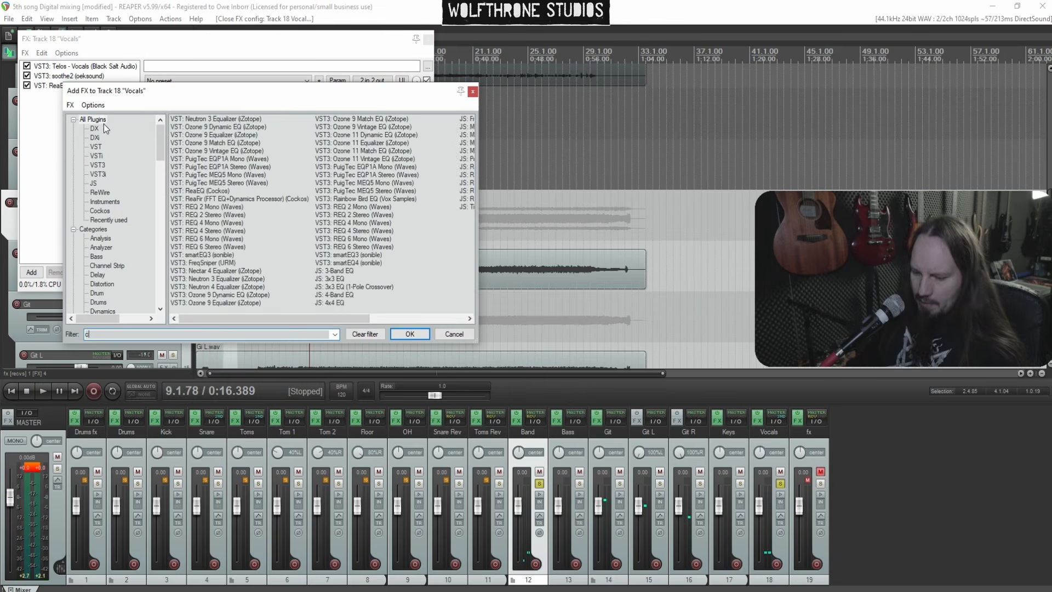
text(6)
double_click(205, 121)
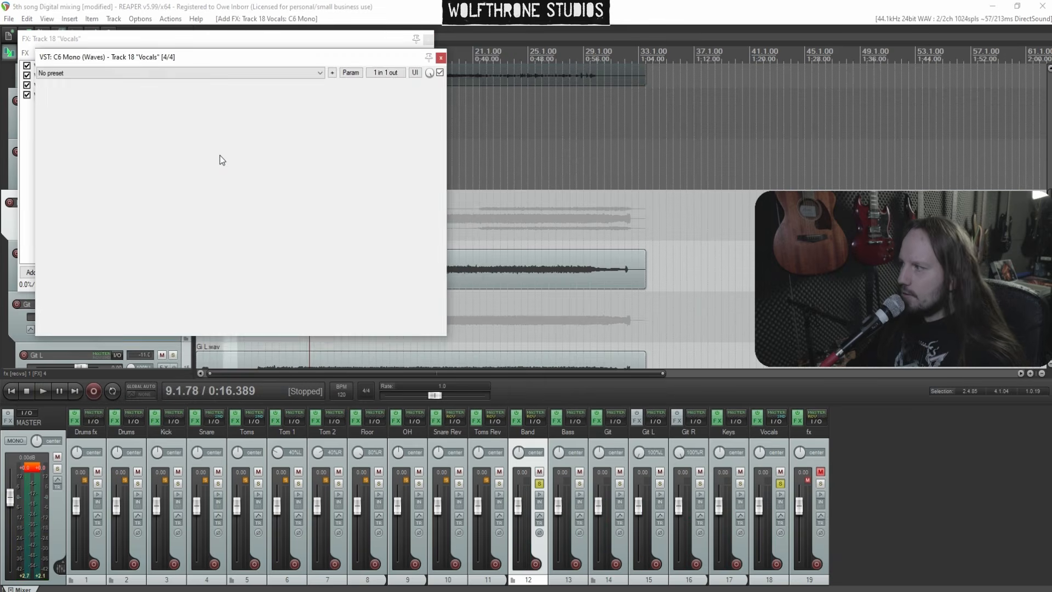
Start playback and set the C6 mid crossover to about 778 Hz
click(195, 242)
key(space)
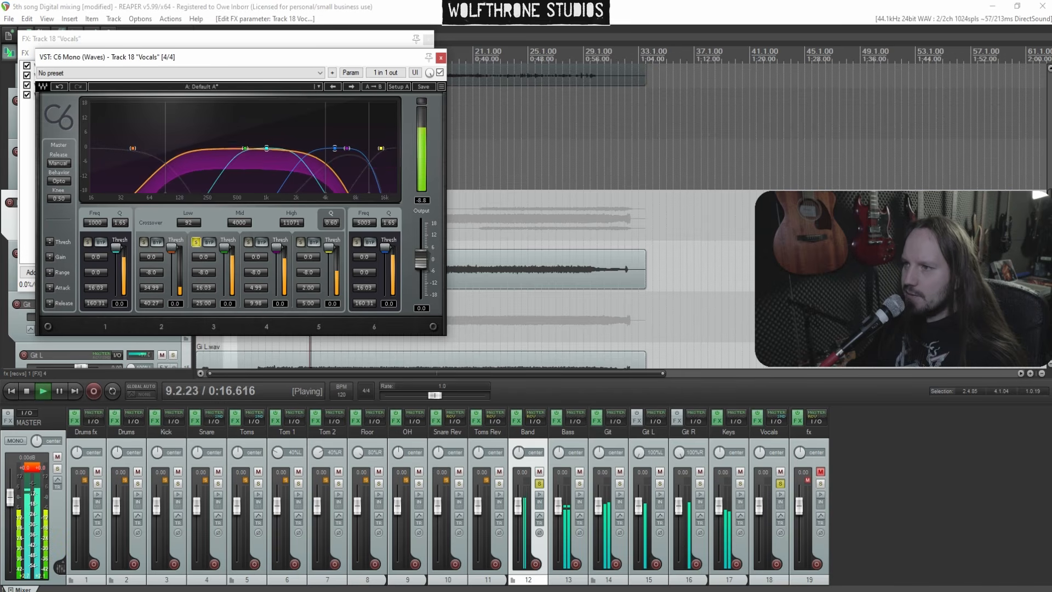
drag(240, 223, 240, 258)
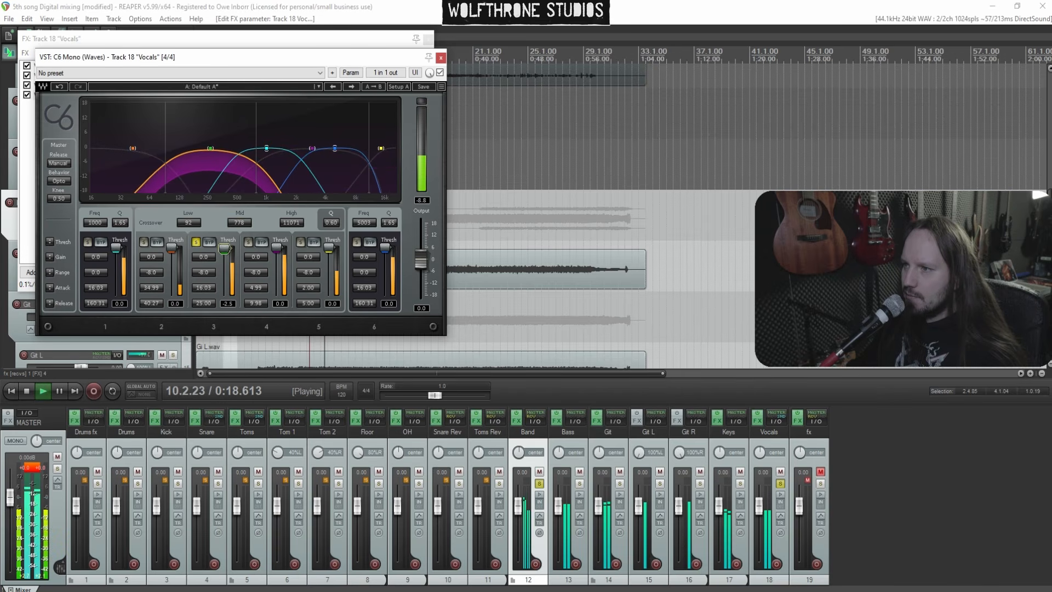
Solo C6 band 4, lower its threshold to about -5.1, unsolo it and adjust band 2
click(248, 242)
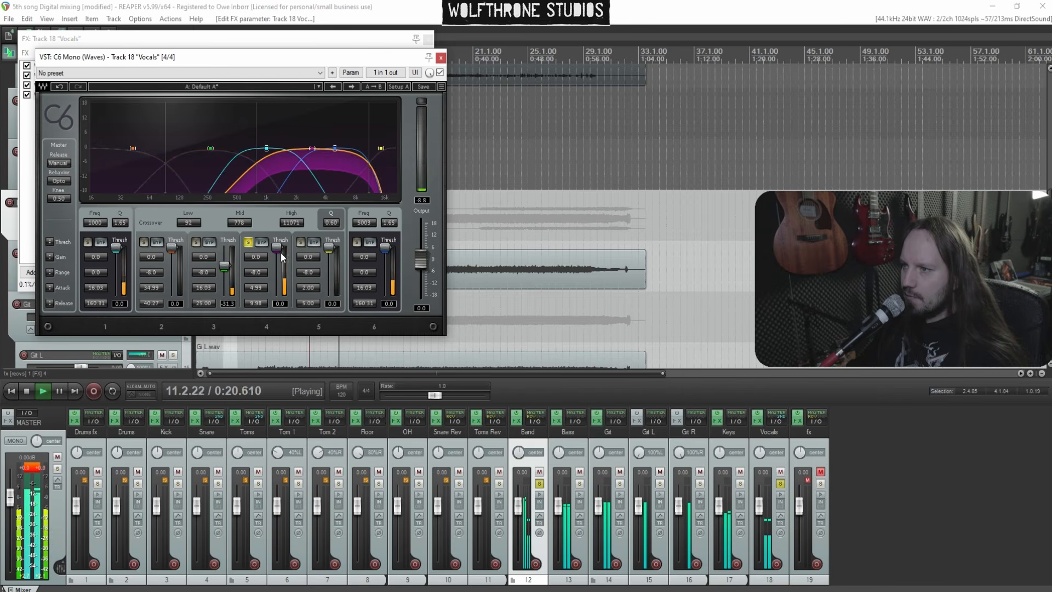
drag(277, 248, 331, 261)
click(250, 244)
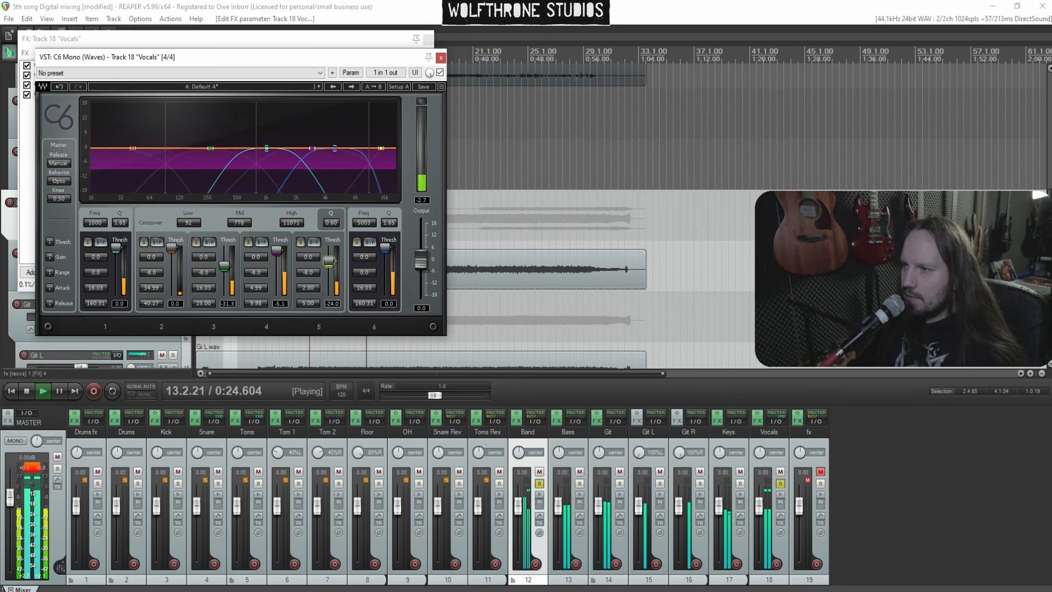
drag(172, 277, 172, 278)
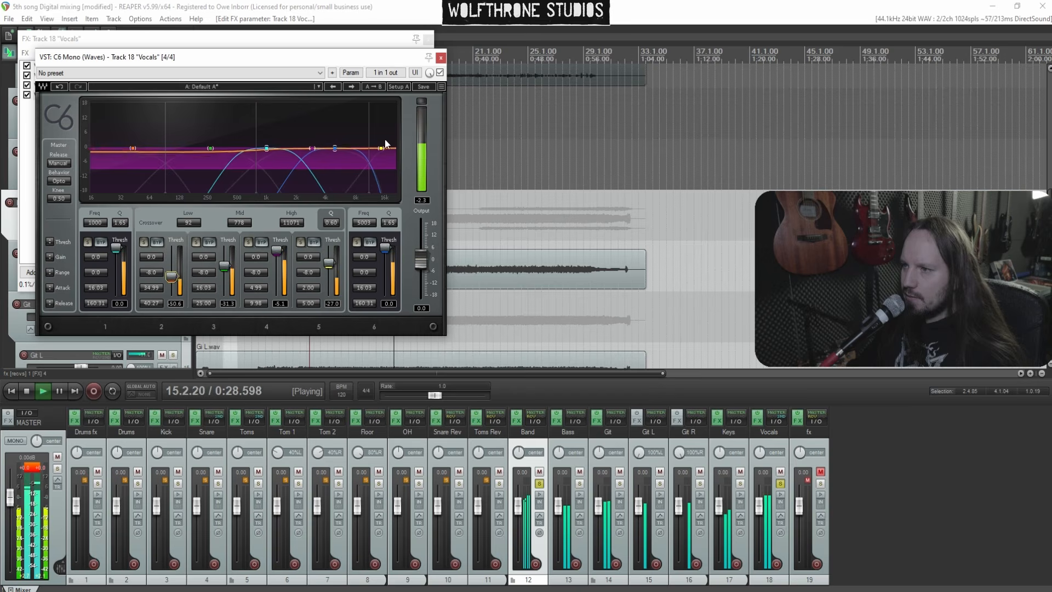
Close the Vocals C6 and FX chain windows, unmute the fx track and unsolo the Band track
click(440, 59)
click(549, 39)
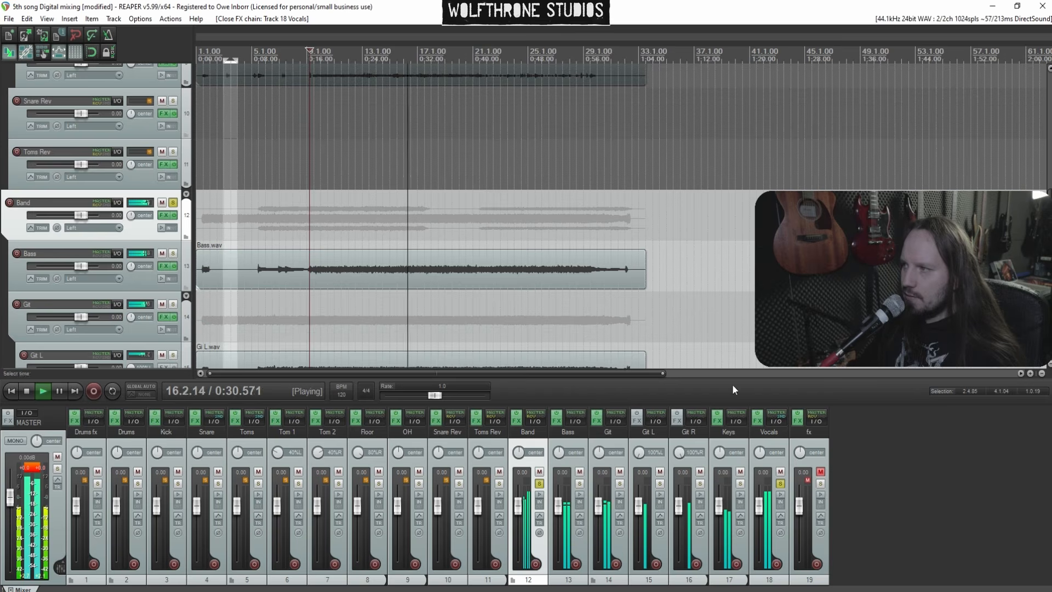
key(space)
key(space)
click(821, 471)
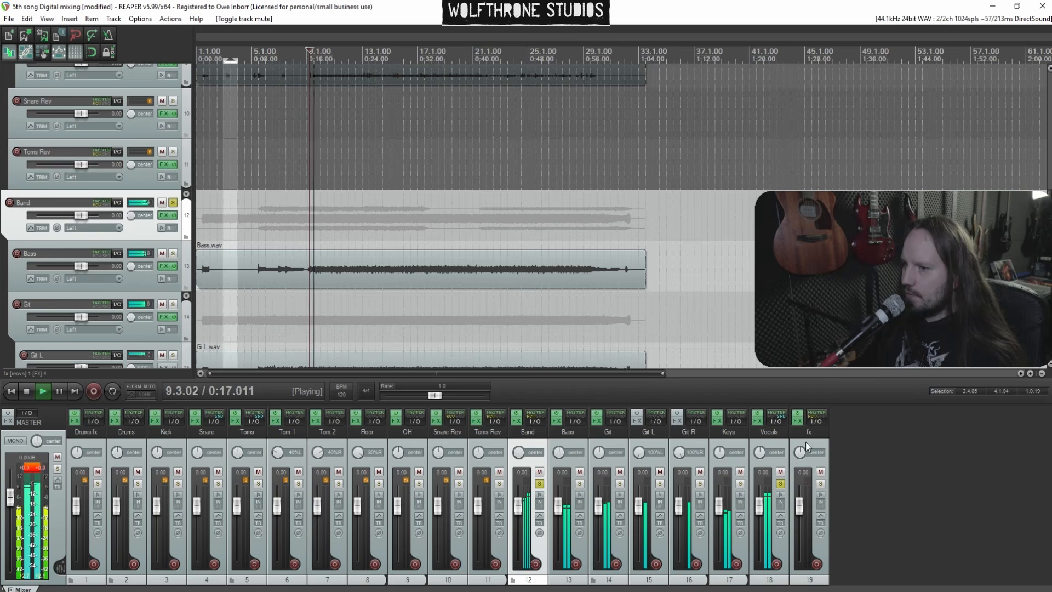
ctrl+click(540, 484)
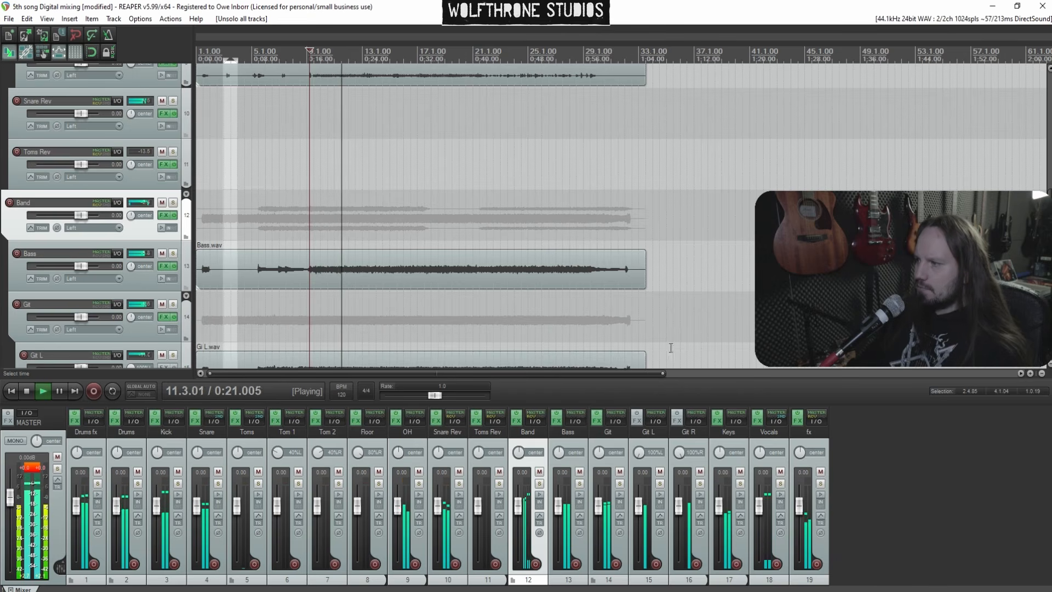
Reopen the Vocals FX chain and lower the C6 output gain to about -0.1 dB
click(757, 421)
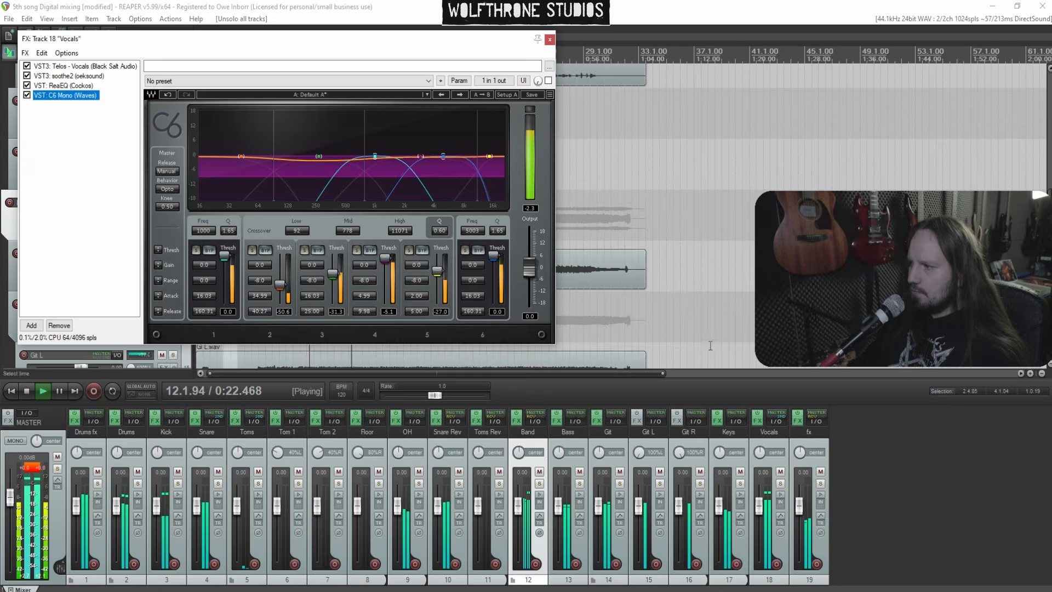
click(528, 272)
drag(528, 272, 527, 273)
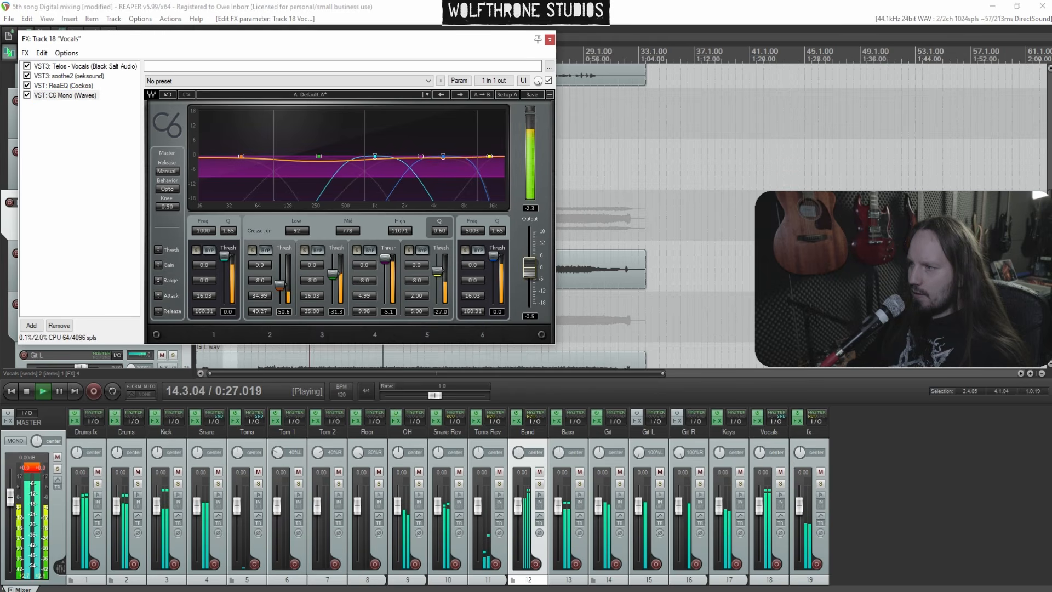
click(549, 39)
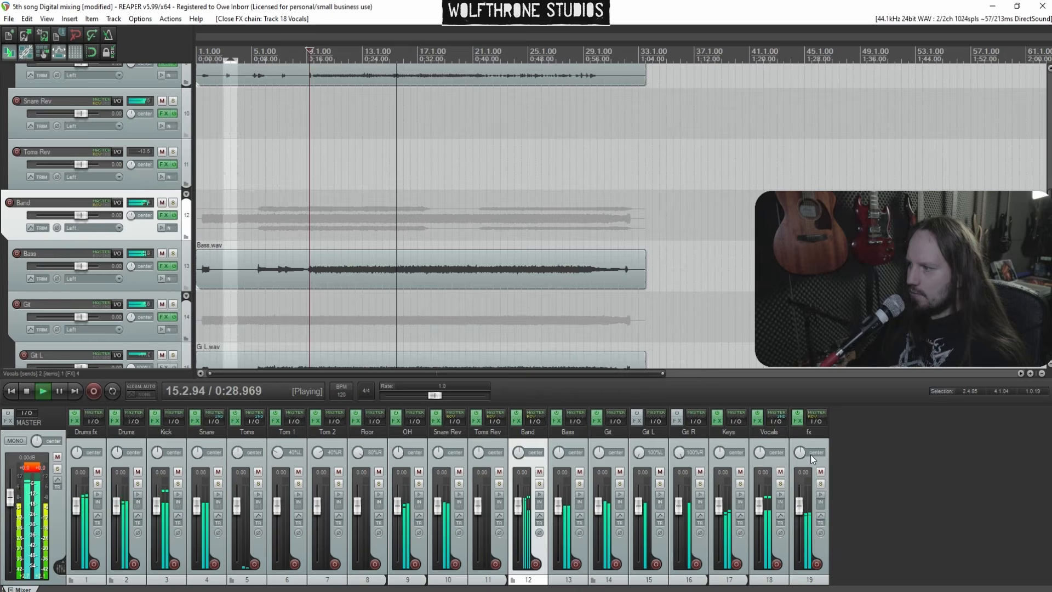
Raise the output gain of the ReaEQ on the fx track slightly
click(798, 421)
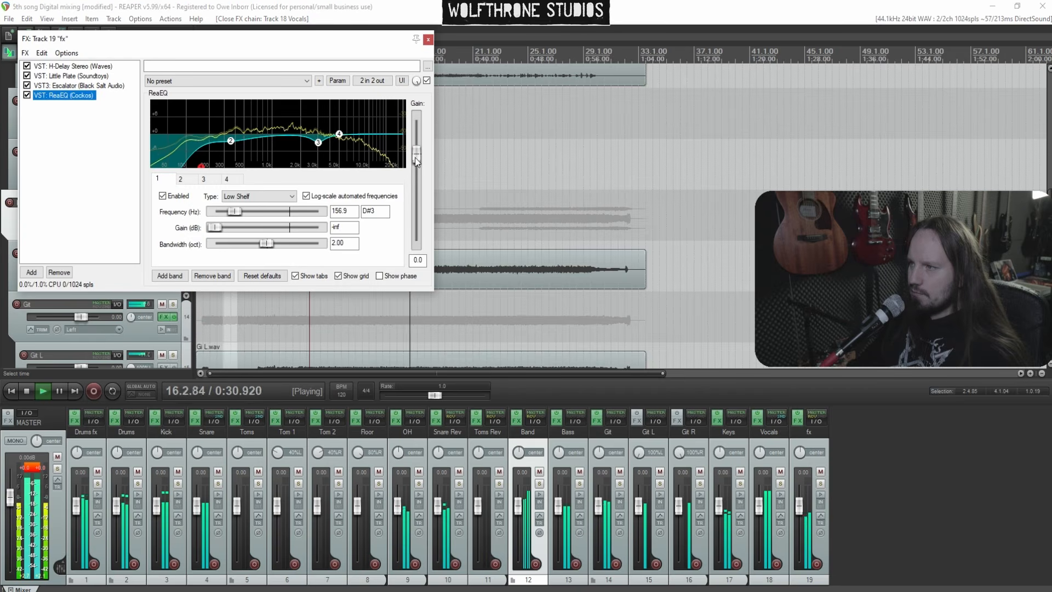
drag(416, 159, 415, 146)
click(428, 39)
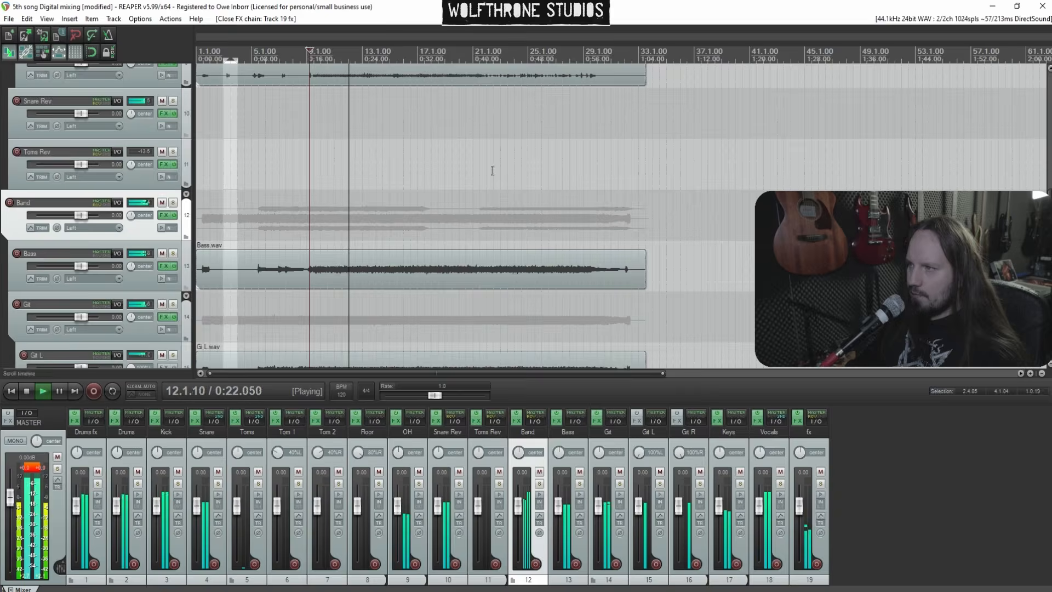
Solo the Band track and add Low Control (Black Salt Audio) to its FX chain
click(539, 484)
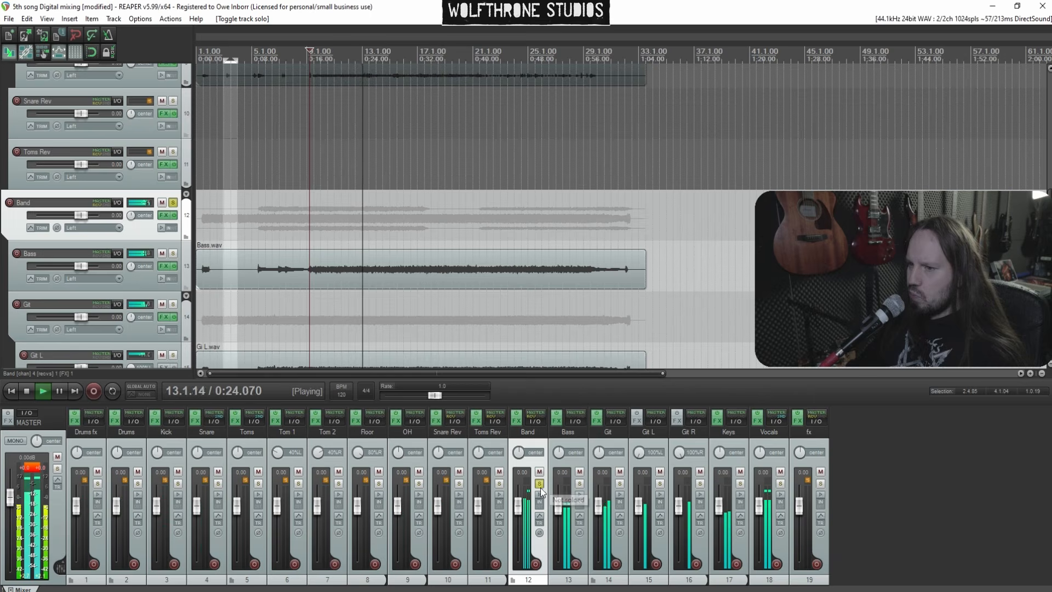
click(517, 421)
right_click(60, 98)
click(94, 112)
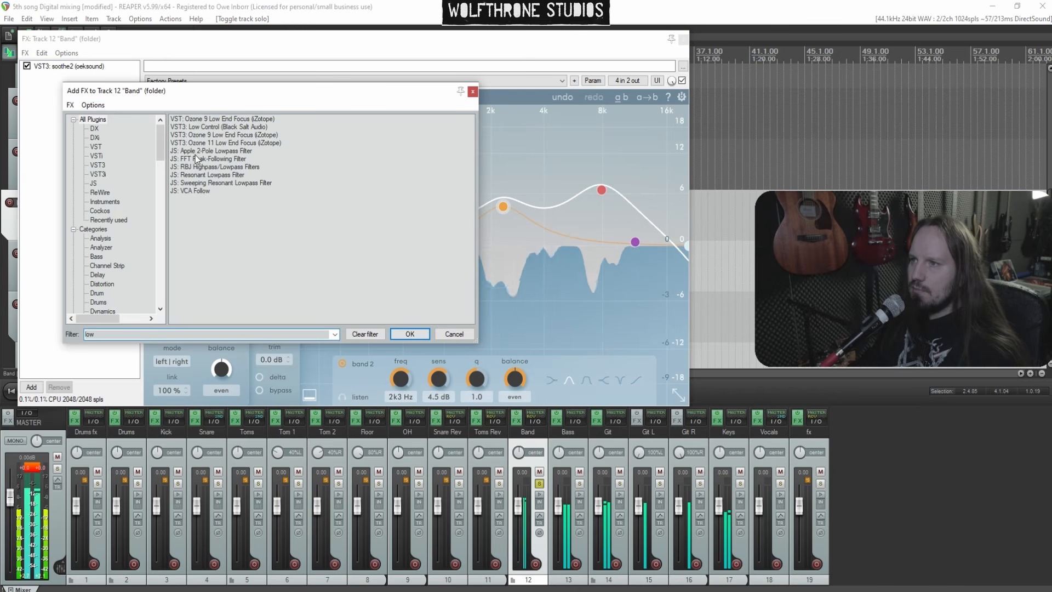
double_click(222, 127)
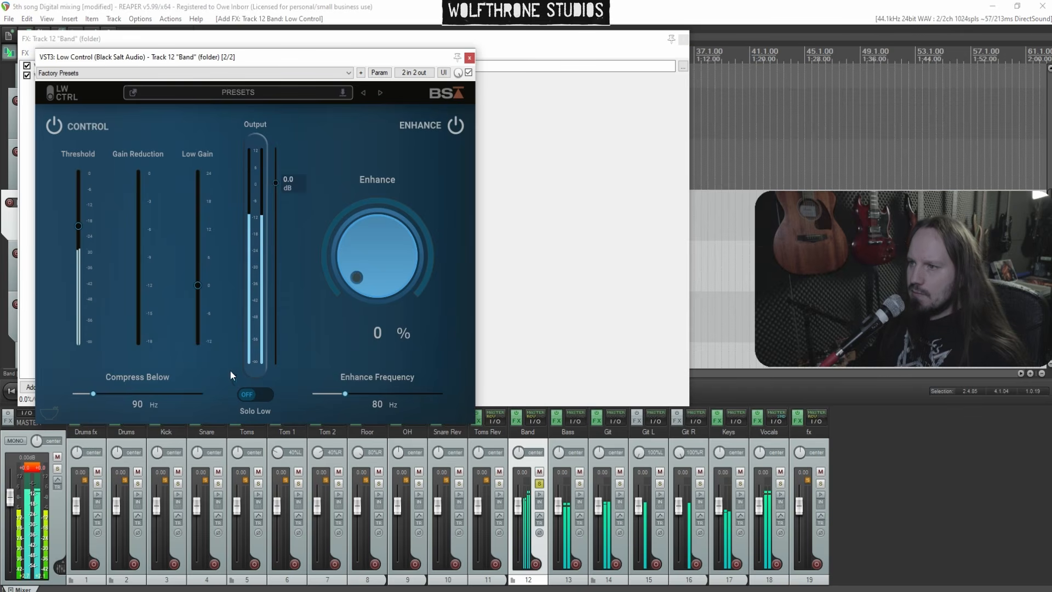
Set Low Control's Compress Below frequency to about 122 Hz
click(249, 393)
drag(96, 393, 114, 394)
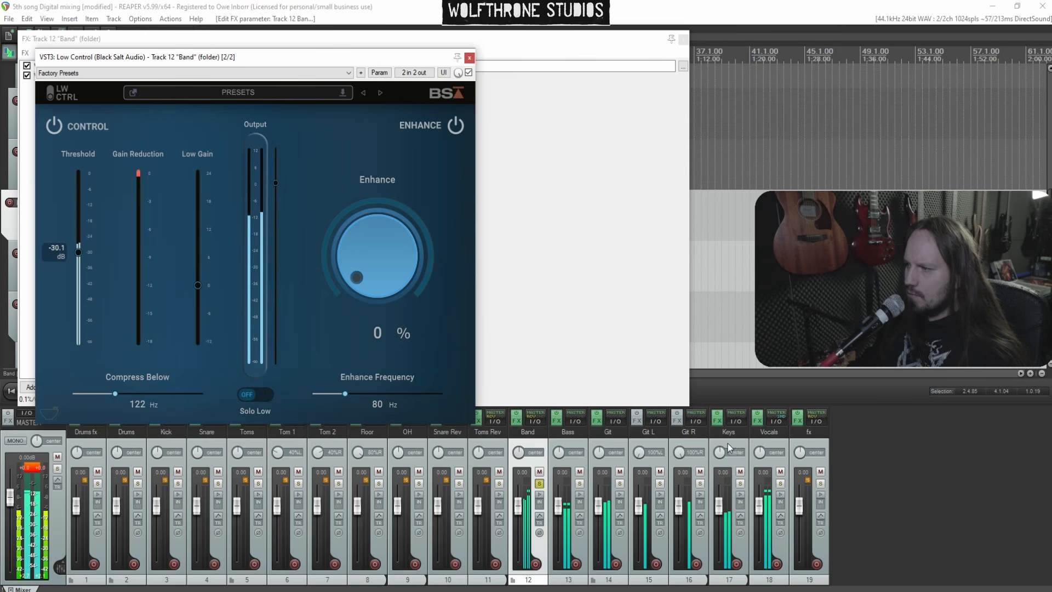
Add C6 Stereo (Waves) to the Keys track's FX chain after smartEQ4
click(717, 420)
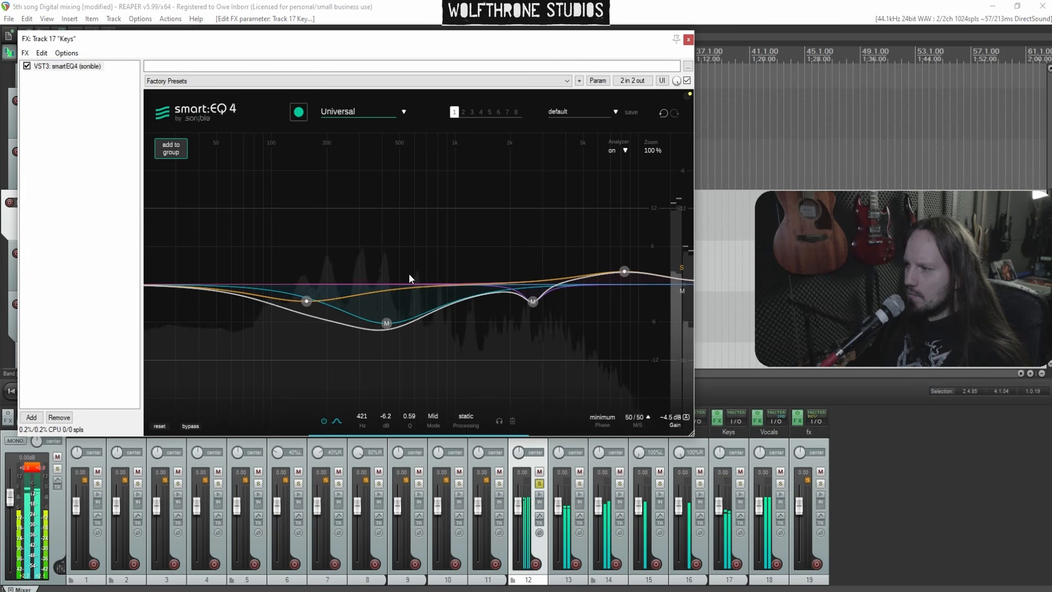
right_click(67, 112)
click(110, 119)
text(c6)
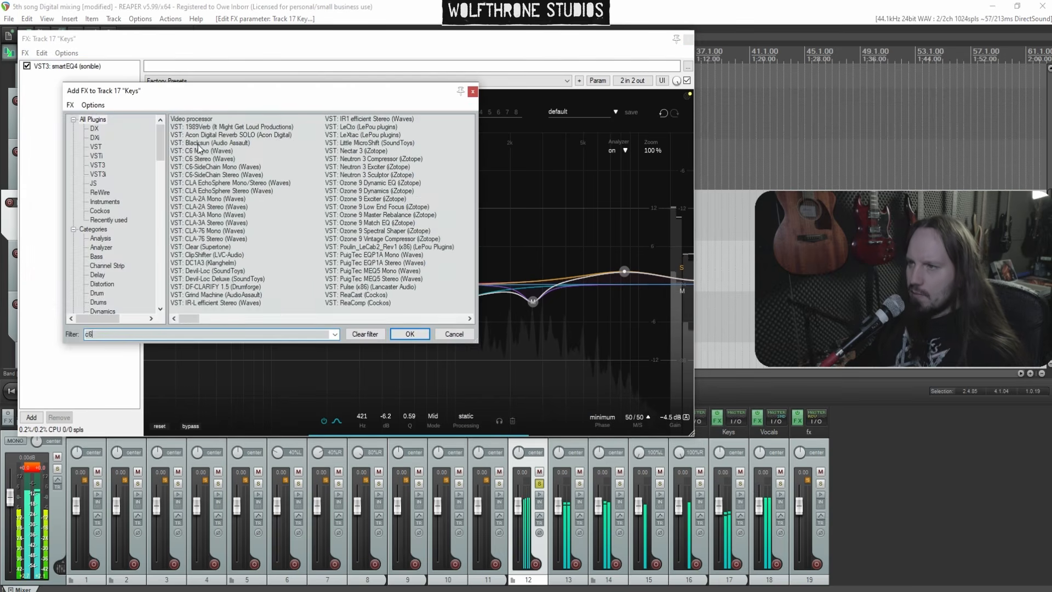
double_click(211, 126)
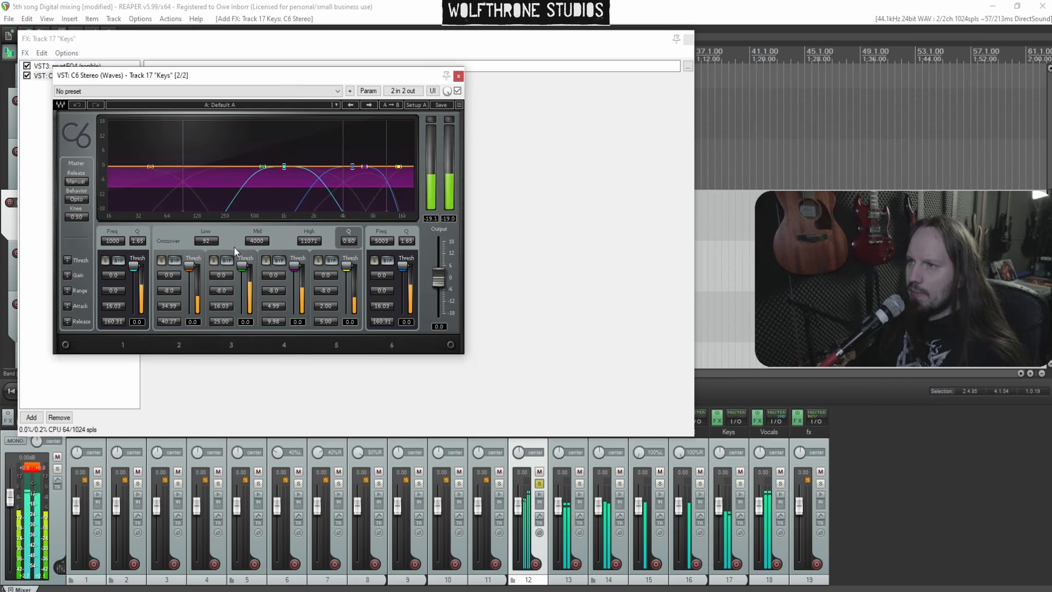
Solo the Keys track instead of Band, solo C6 bands 2 and 3, and set the mid crossover to about 804 Hz
click(539, 484)
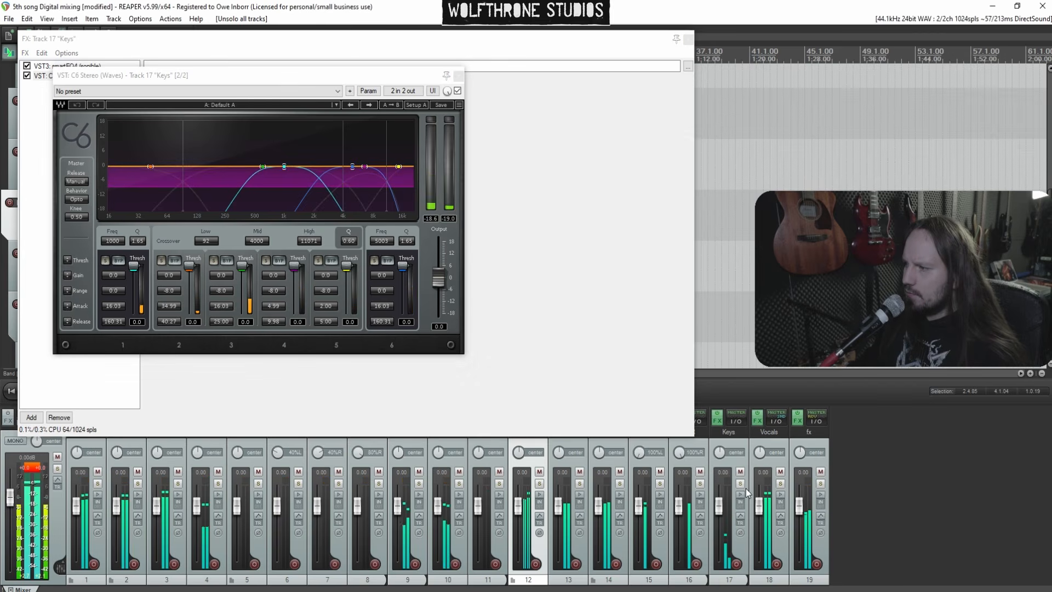
click(740, 483)
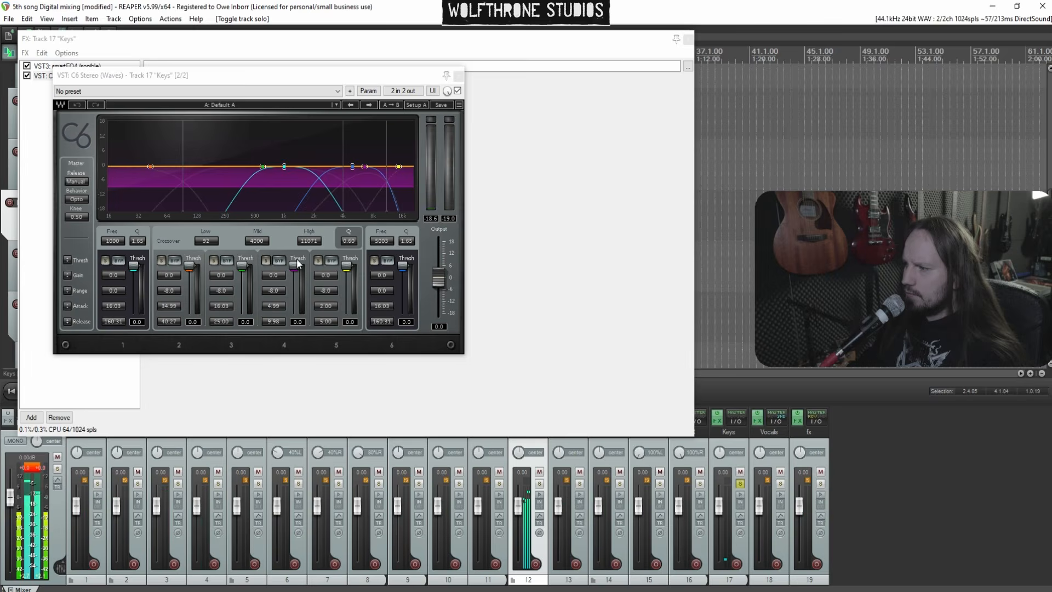
click(161, 260)
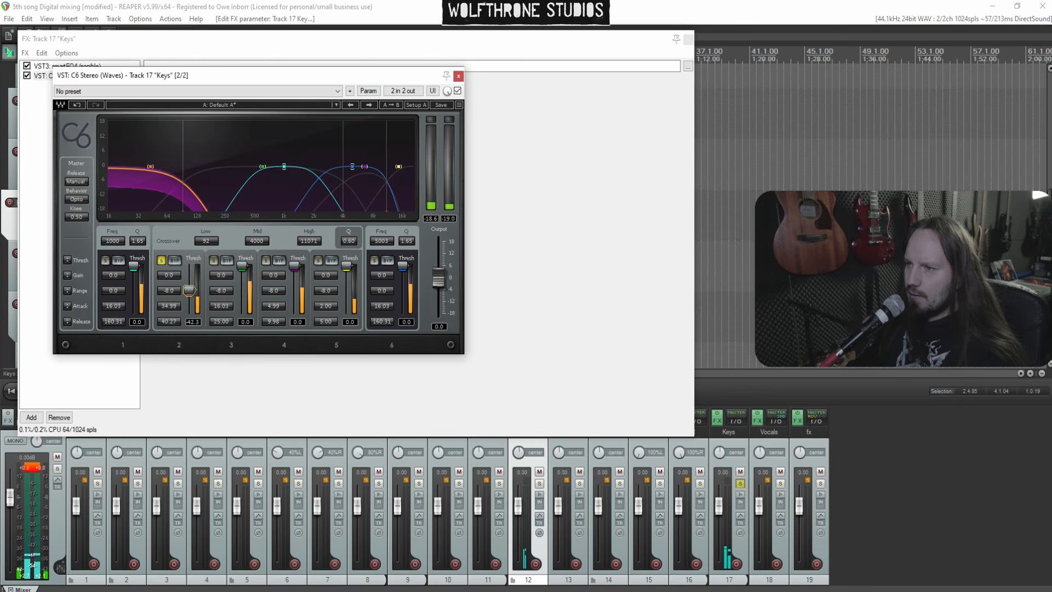
click(213, 261)
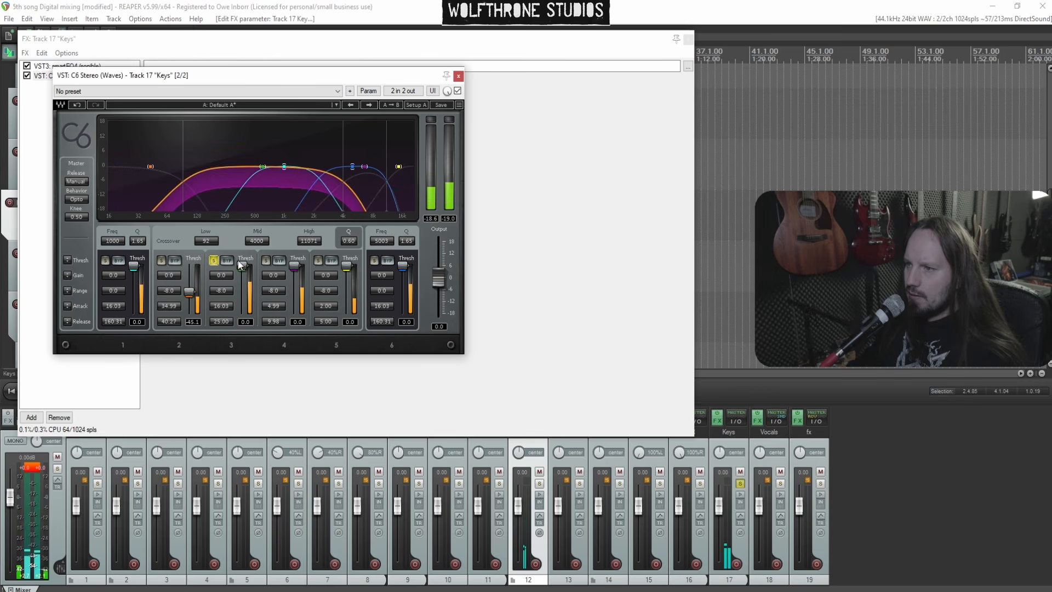
drag(262, 242, 262, 274)
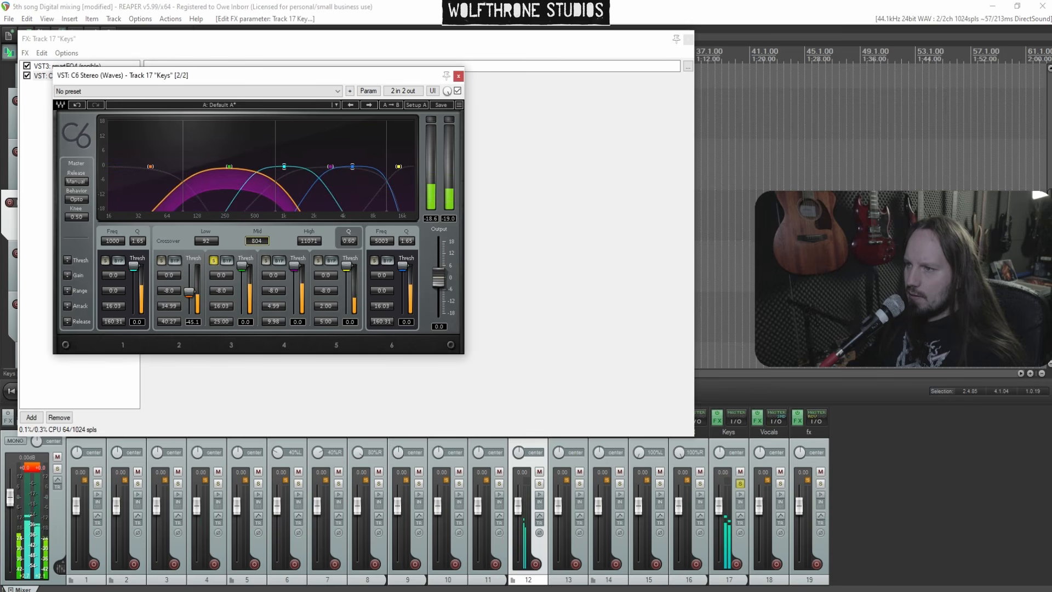
Audition C6 bands 4 and 5 solo on Keys, then close the Keys and Band plugin windows
click(267, 260)
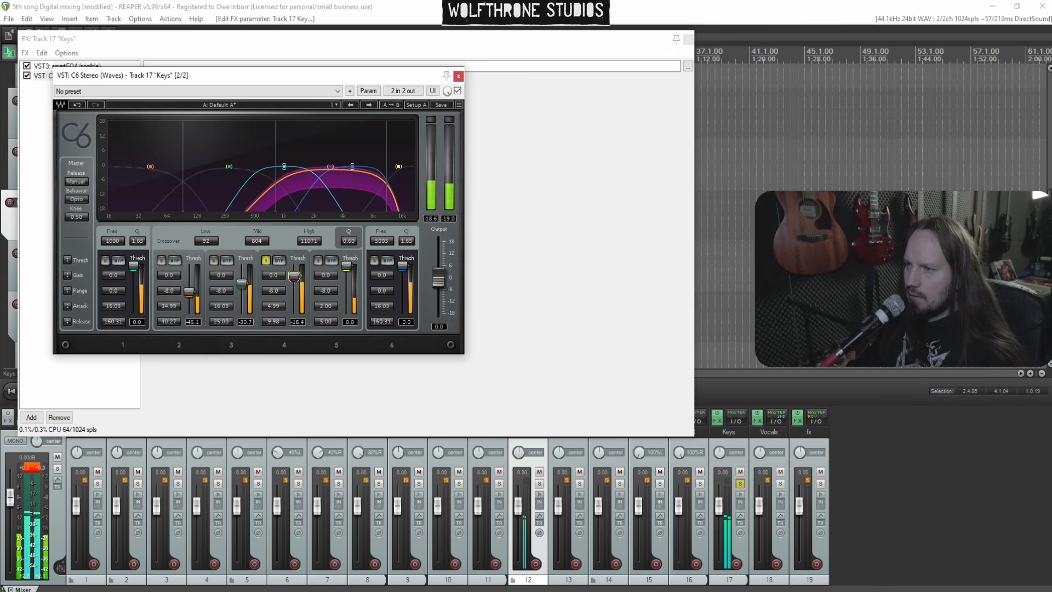
click(319, 262)
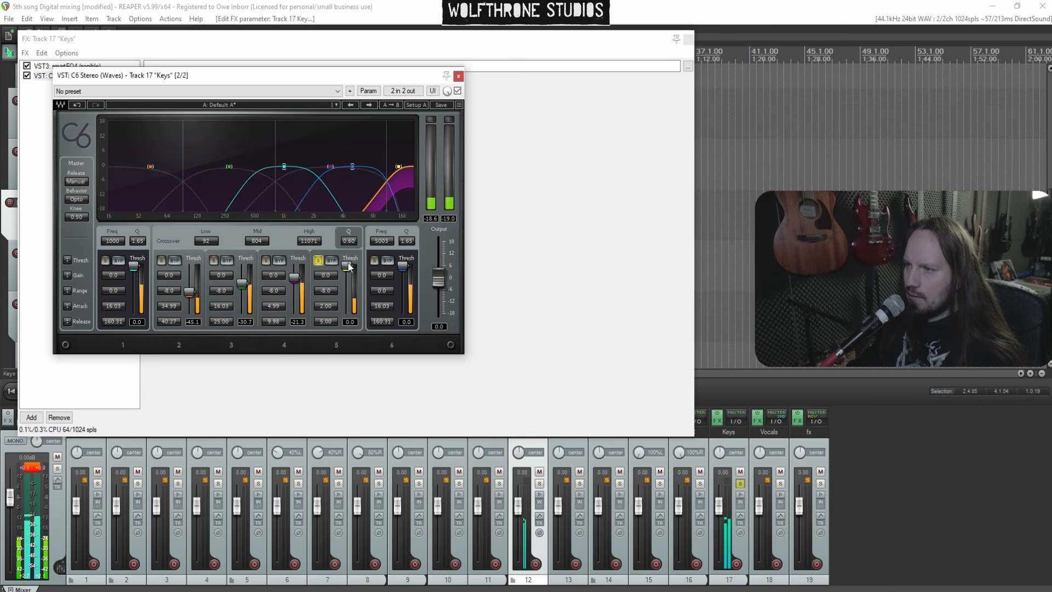
click(319, 261)
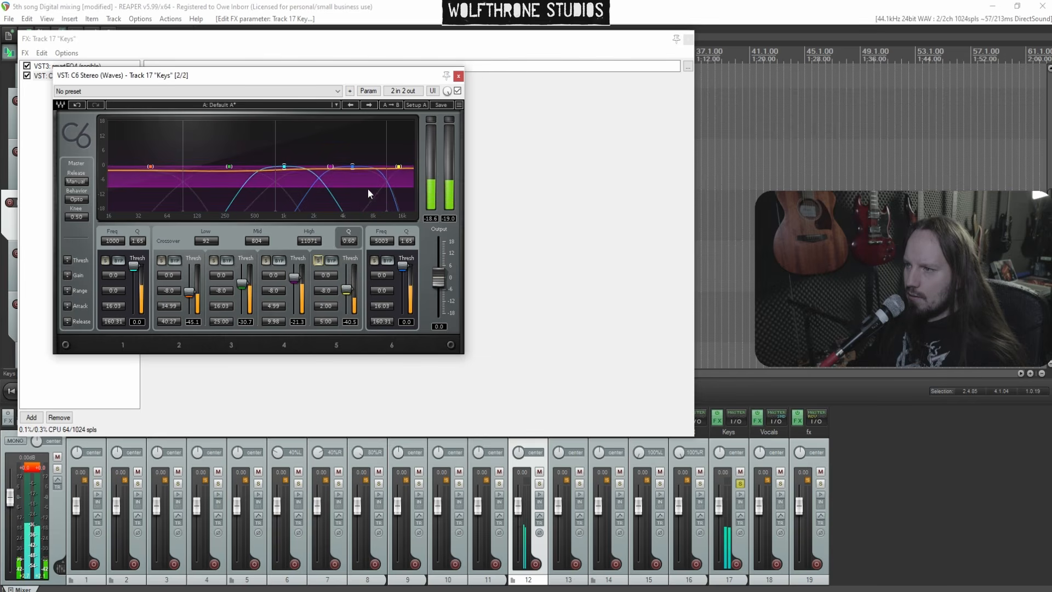
click(460, 74)
click(553, 41)
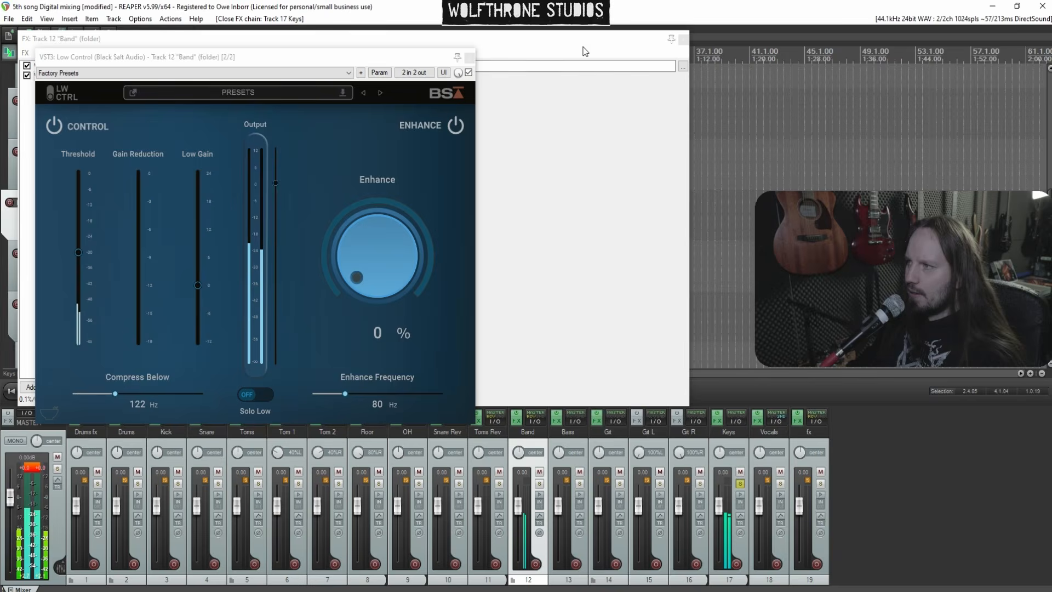
click(469, 58)
click(580, 41)
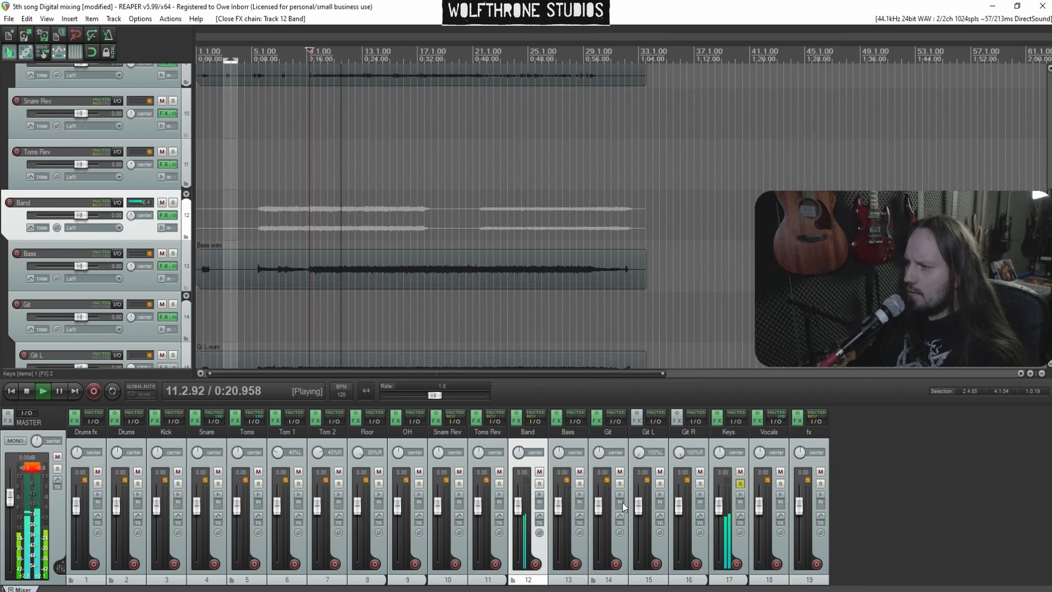
Briefly solo Git, then solo Band and lower Low Control's output to about -3.24 dB
click(621, 485)
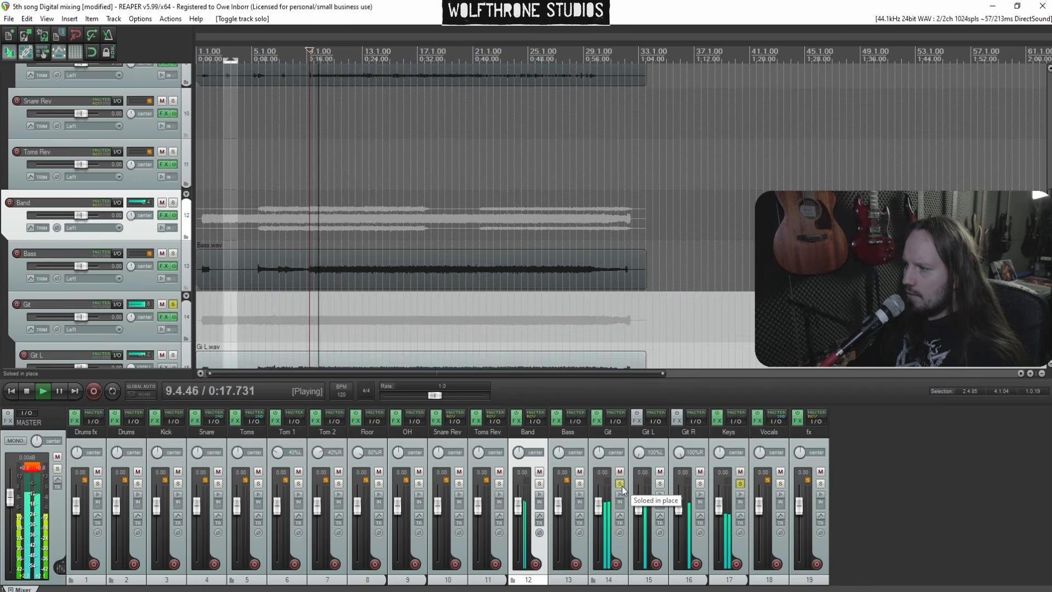
ctrl+click(622, 486)
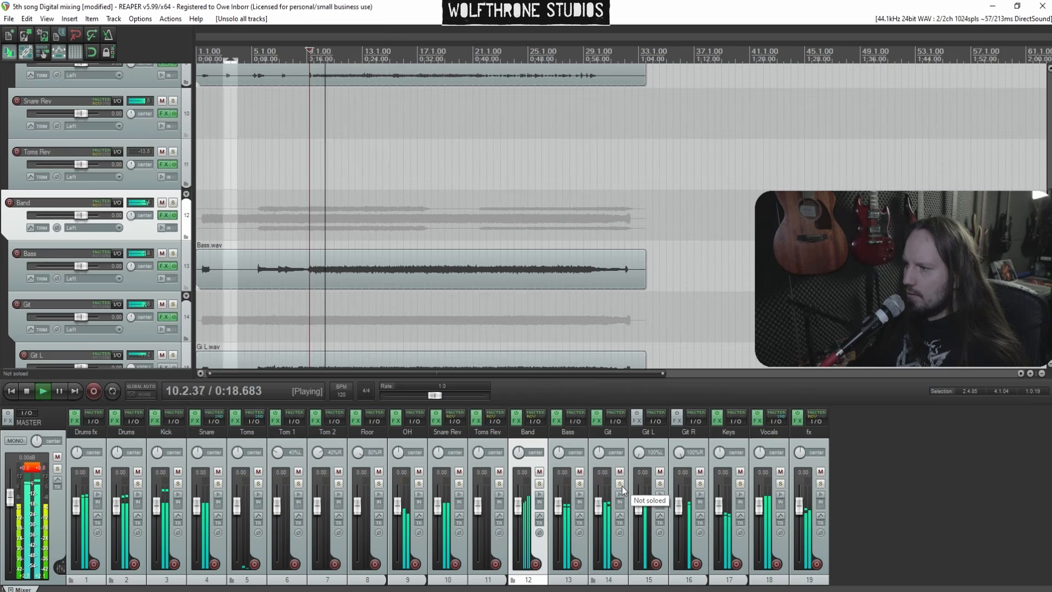
click(539, 484)
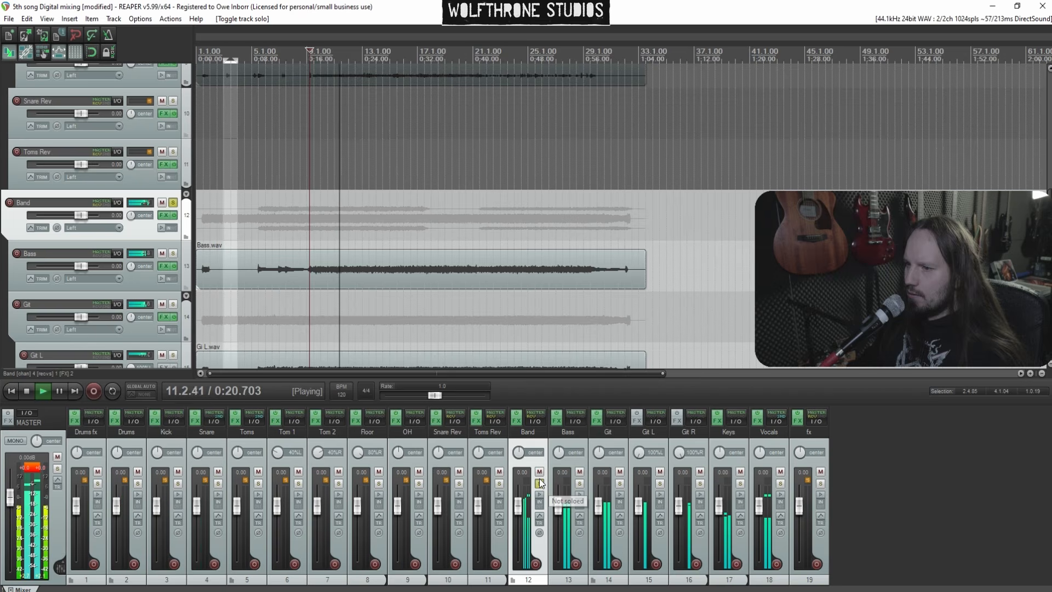
click(517, 422)
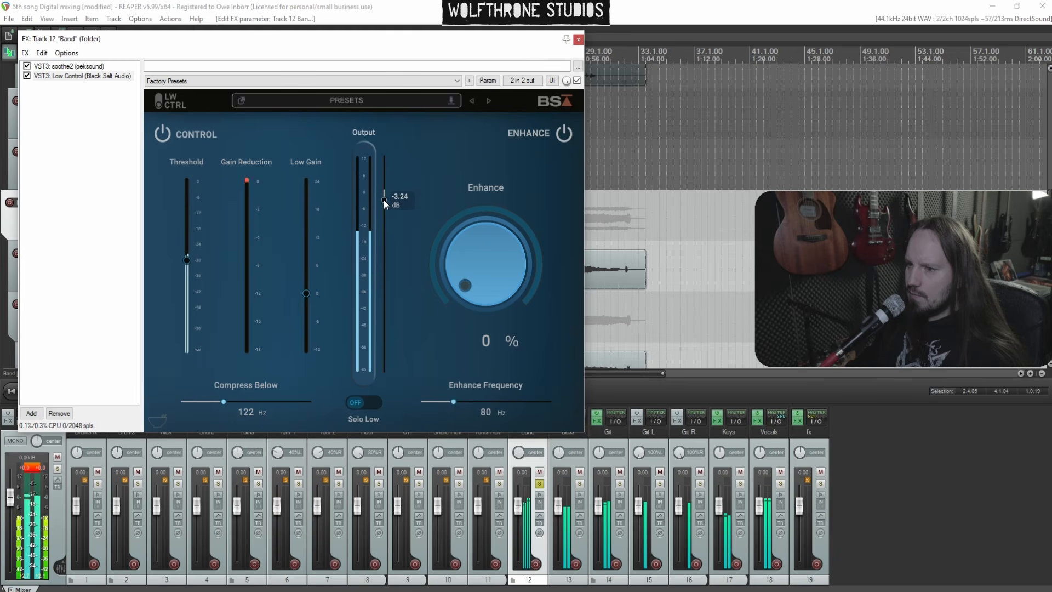
drag(384, 199, 383, 197)
click(578, 40)
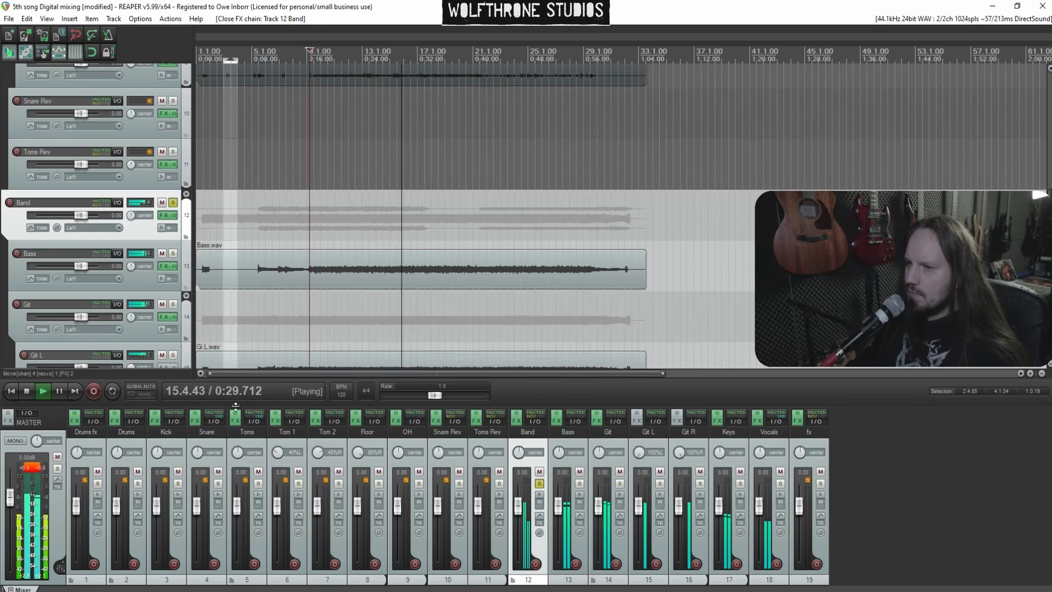
Solo the Drums fx track and set its ReaEQ band 2 to about 229.5 Hz, -1.6 dB, 0.43 octave bandwidth
click(539, 483)
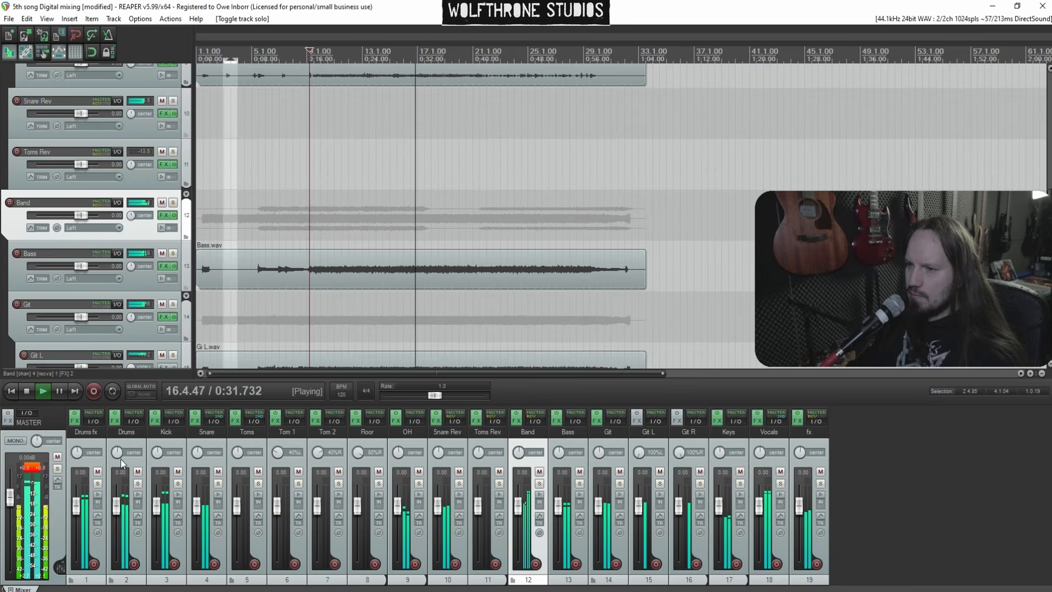
key(space)
key(space)
click(97, 483)
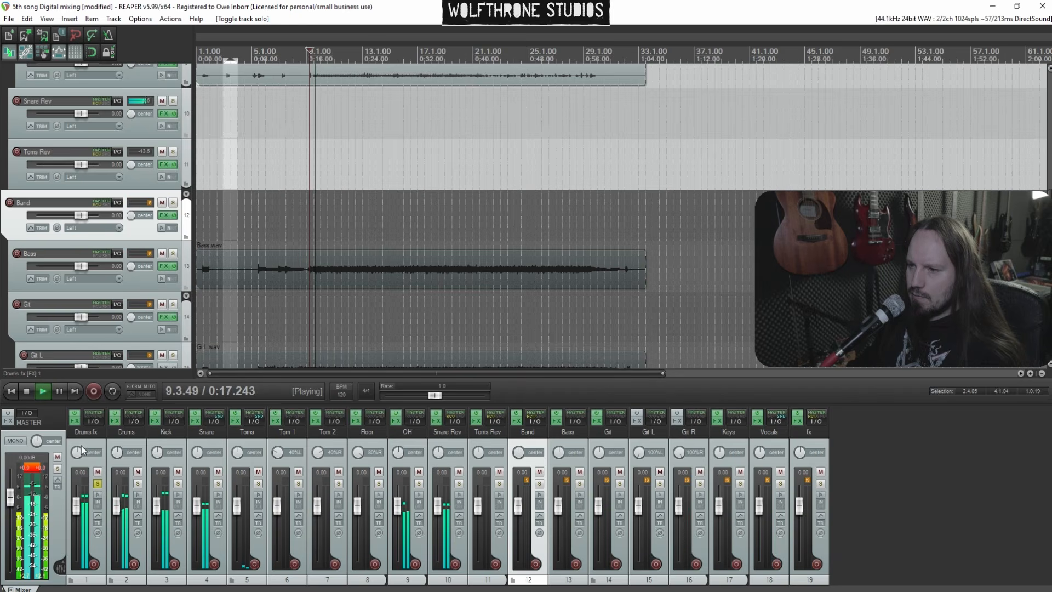
click(74, 421)
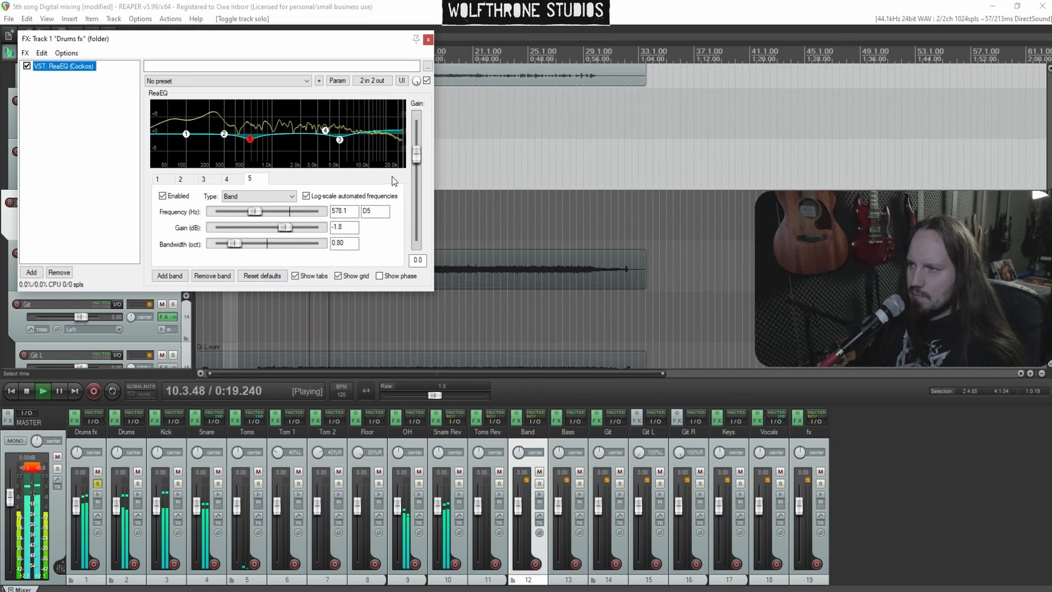
drag(224, 134, 216, 110)
scroll(222, 122, down, 8)
scroll(216, 110, down, 4)
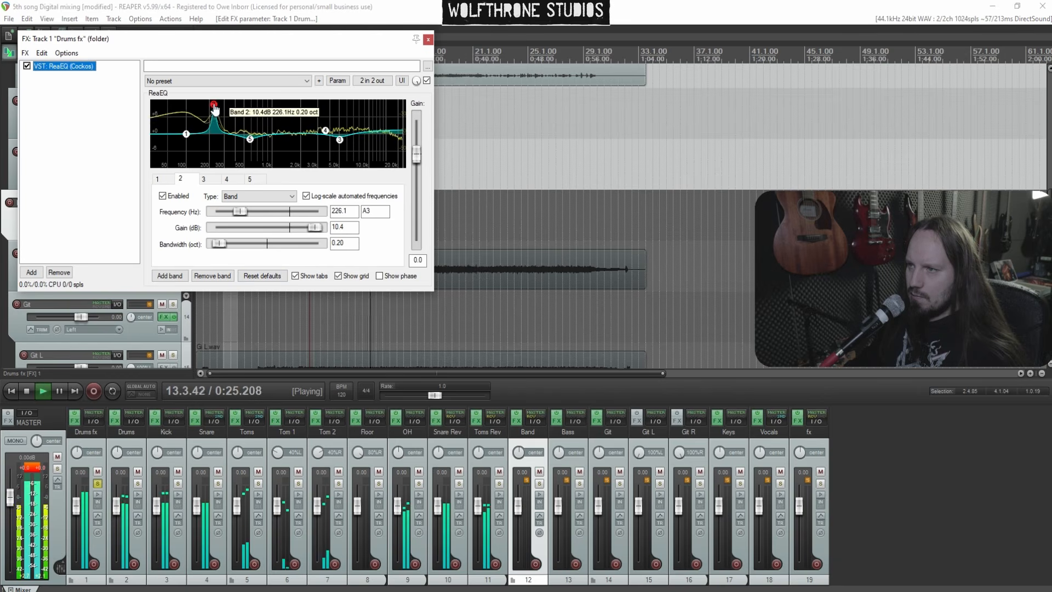
drag(315, 227, 285, 229)
drag(221, 243, 228, 244)
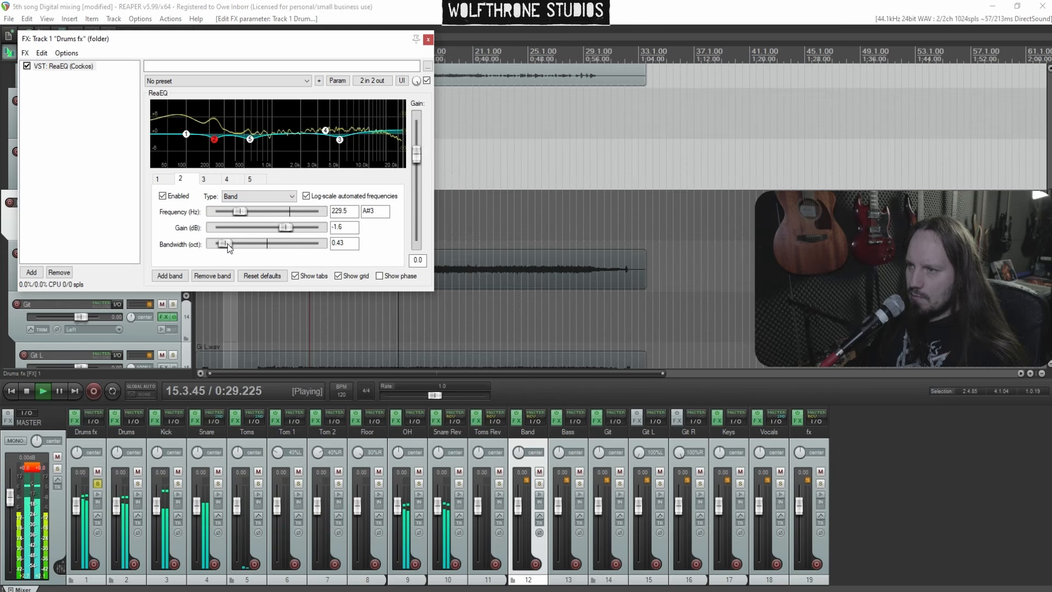
Lower the Drums fx ReaEQ output gain to about -1.1 dB, close the plugin, stop playback and clear the solos
drag(415, 159, 415, 166)
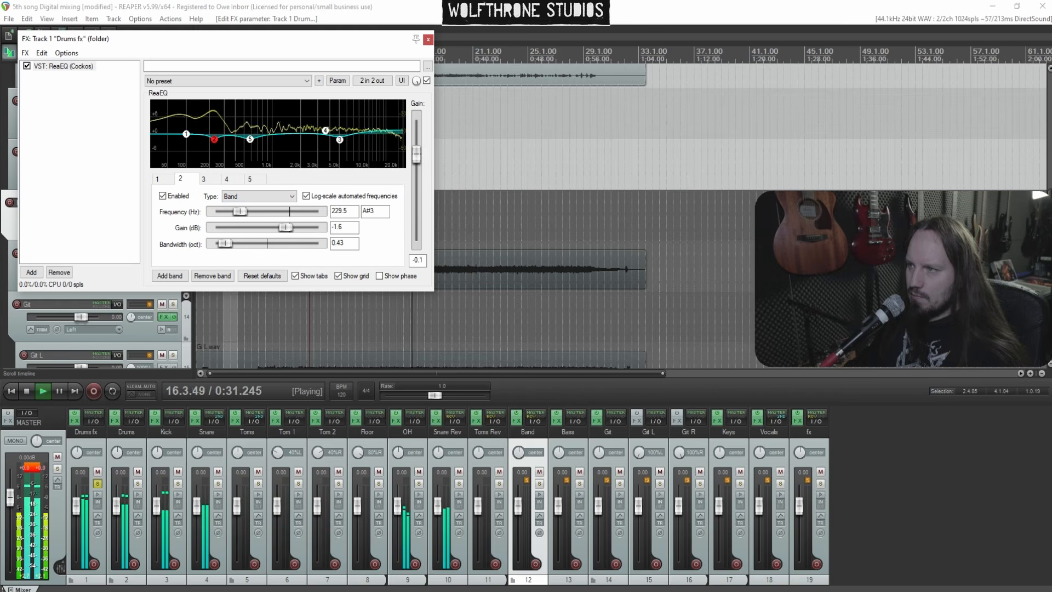
click(428, 40)
key(space)
click(97, 484)
click(45, 473)
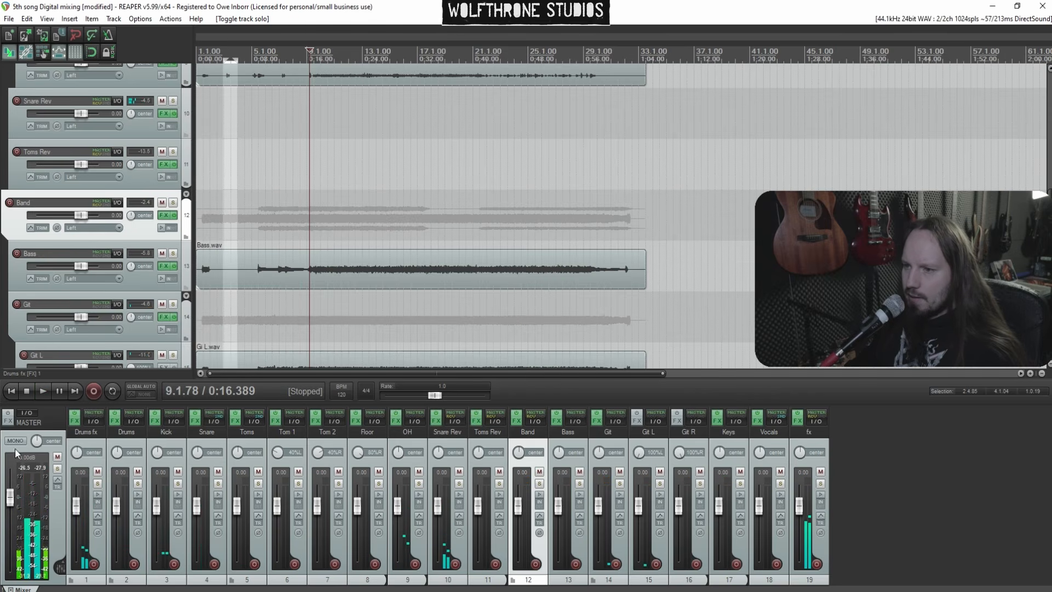
Add the Low Control (Black Salt Audio) plugin to the master track
click(6, 422)
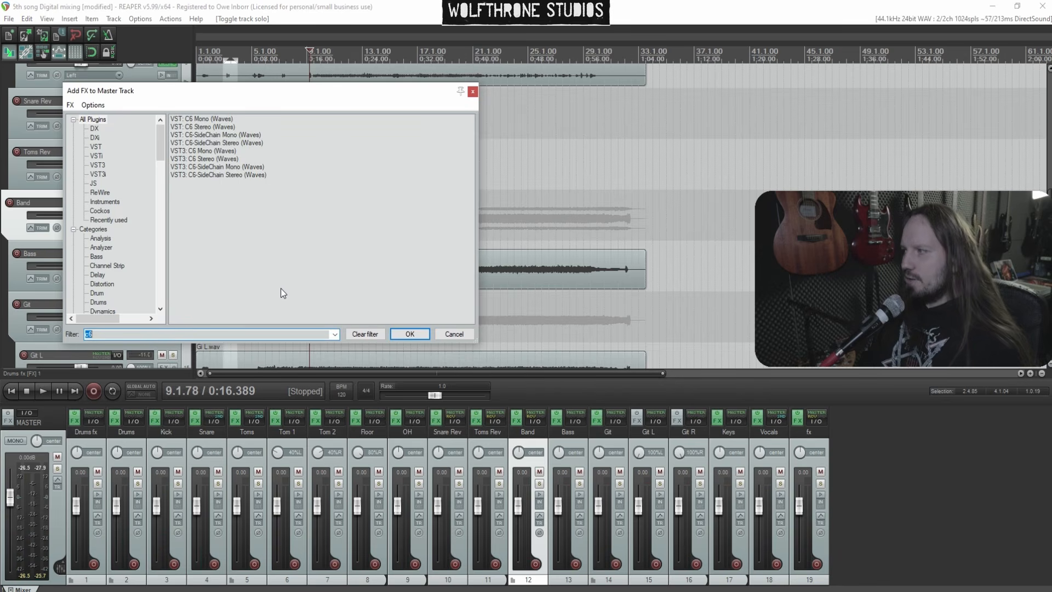
text(low)
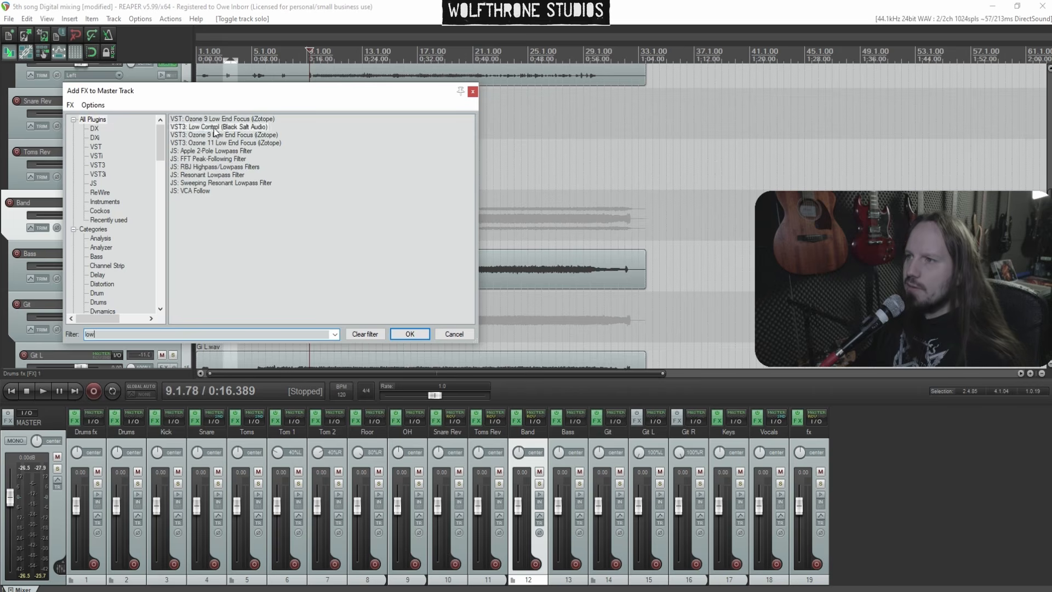
key(Return)
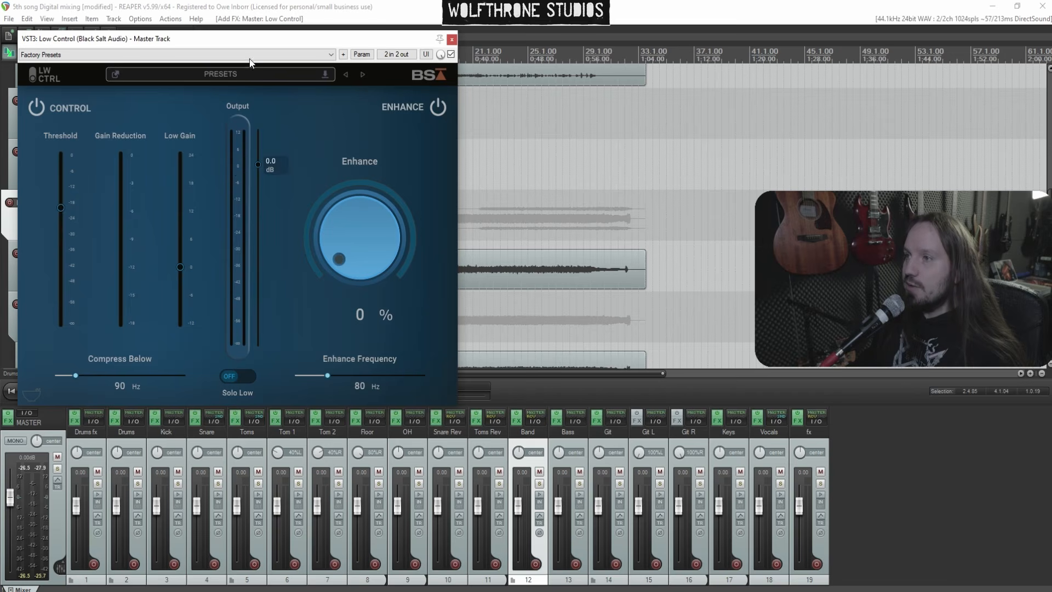
drag(249, 41, 451, 81)
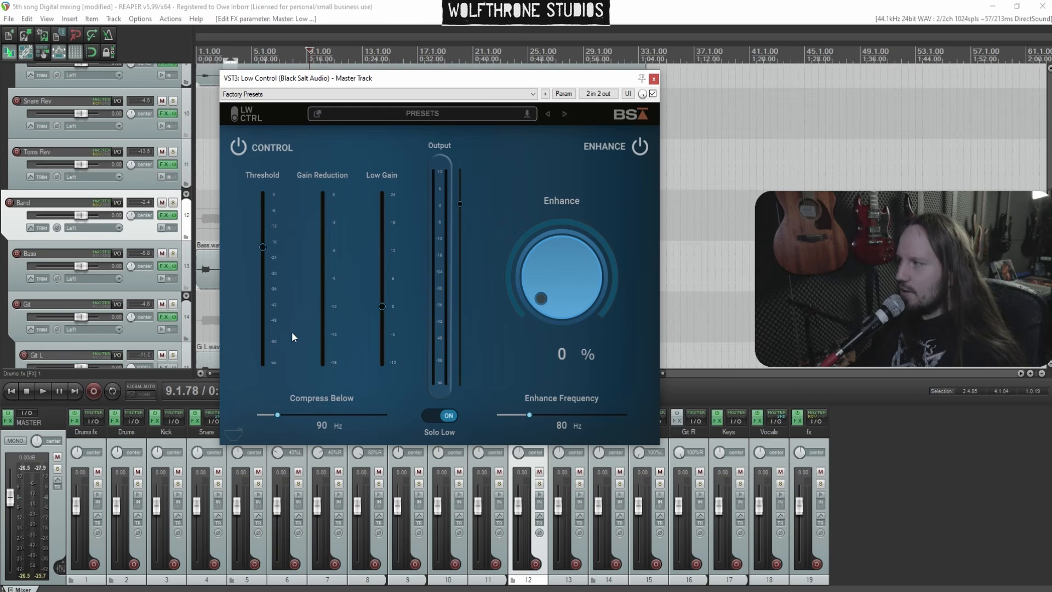
Set Low Control's Compress Below to 99 Hz and threshold to about -29.7 dB, turn Solo Low off, and close it
key(space)
drag(278, 415, 284, 417)
drag(262, 248, 264, 273)
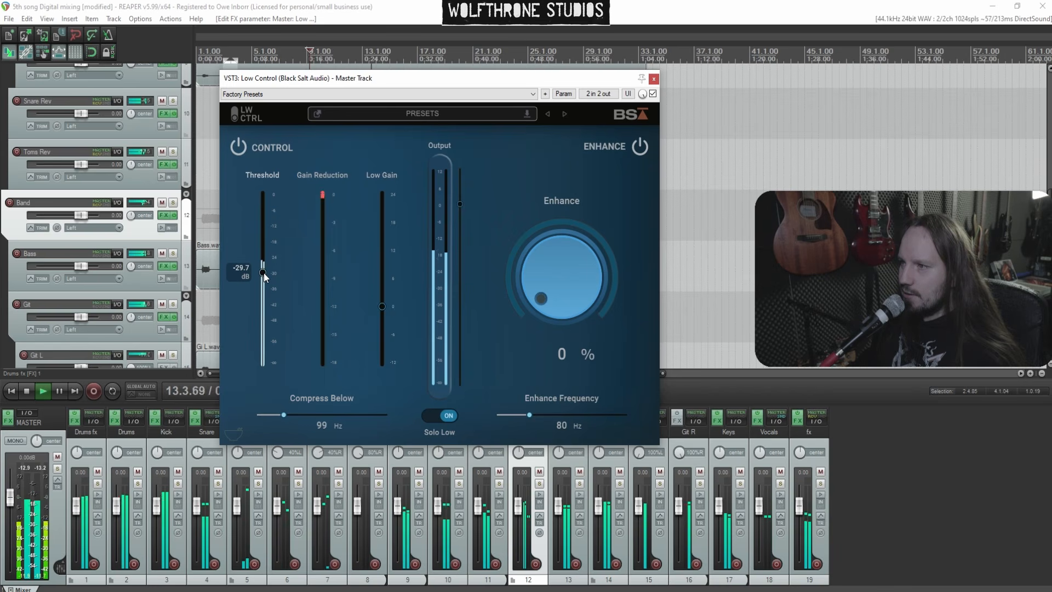
click(440, 416)
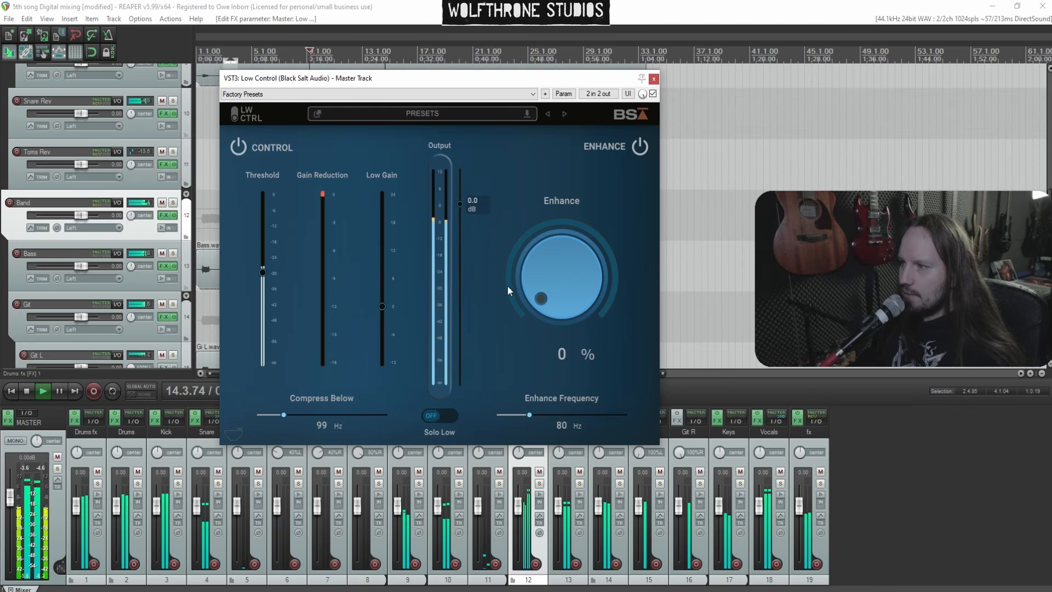
click(654, 80)
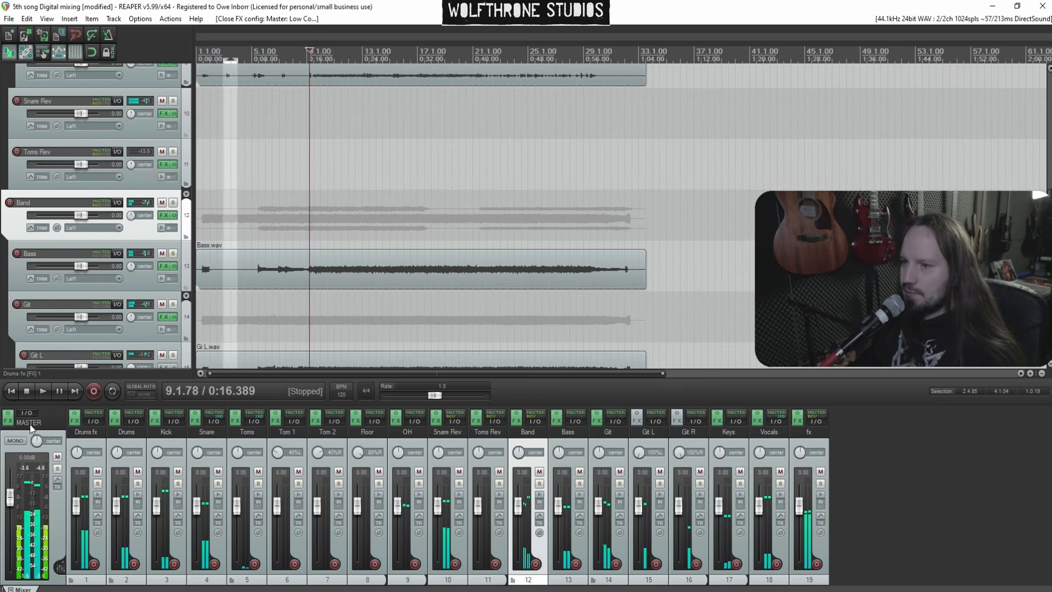
Add SSLComp Stereo (Waves) after Low Control in the master FX chain and open it
click(8, 417)
right_click(60, 133)
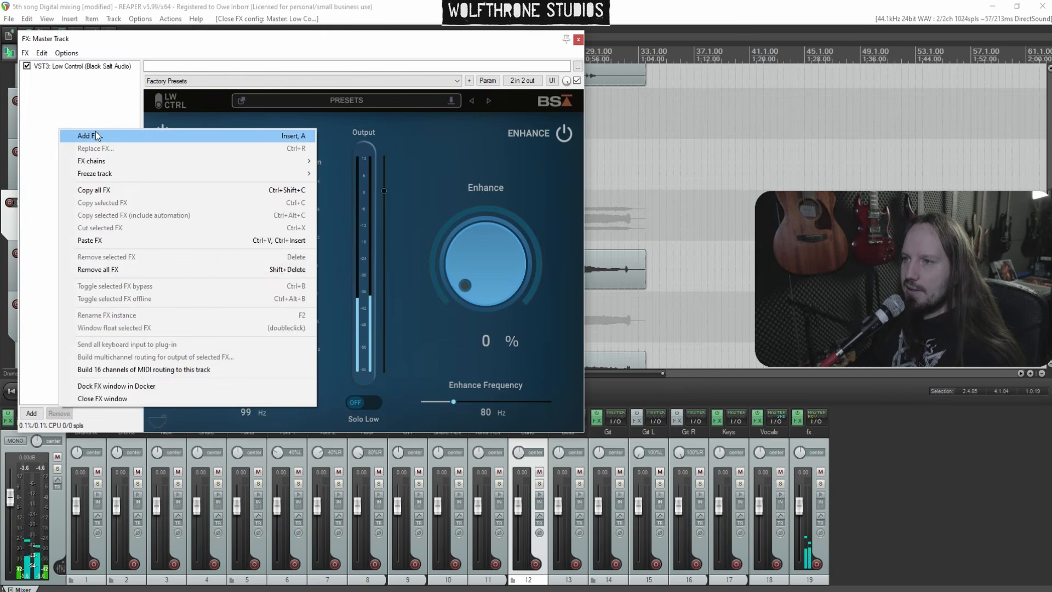
click(67, 137)
text(ssl)
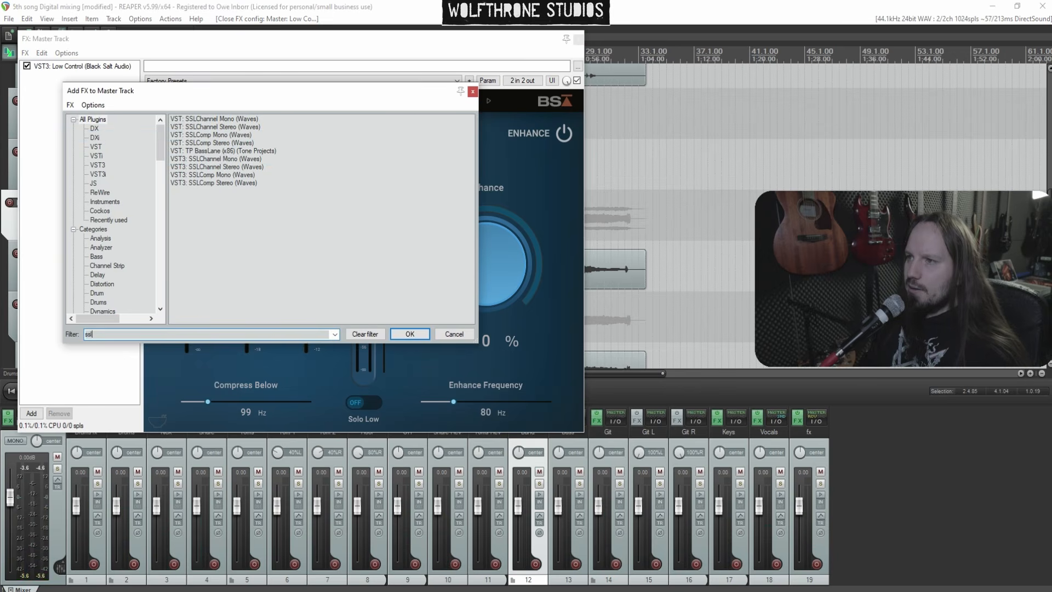
double_click(219, 144)
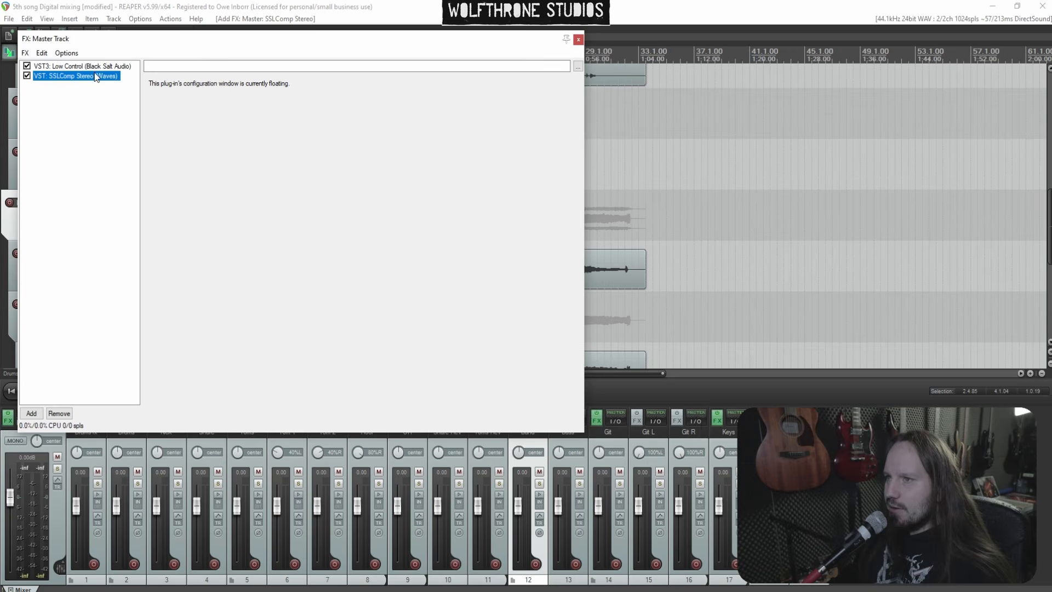
double_click(97, 77)
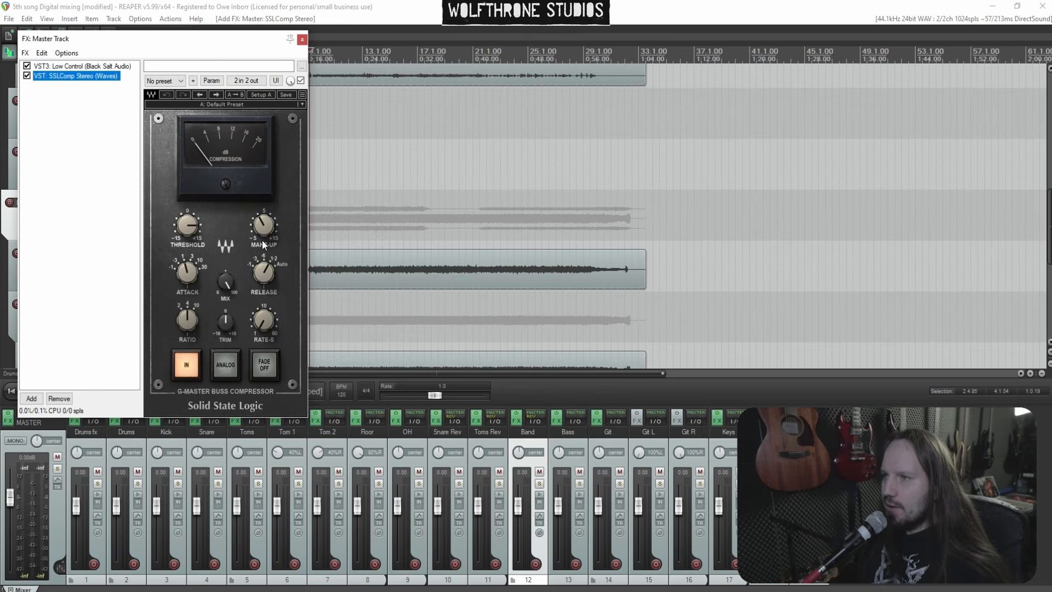
On the master SSLComp, raise make-up to about 0.8, adjust release and attack, lower the threshold, and close the chain
drag(269, 227, 269, 220)
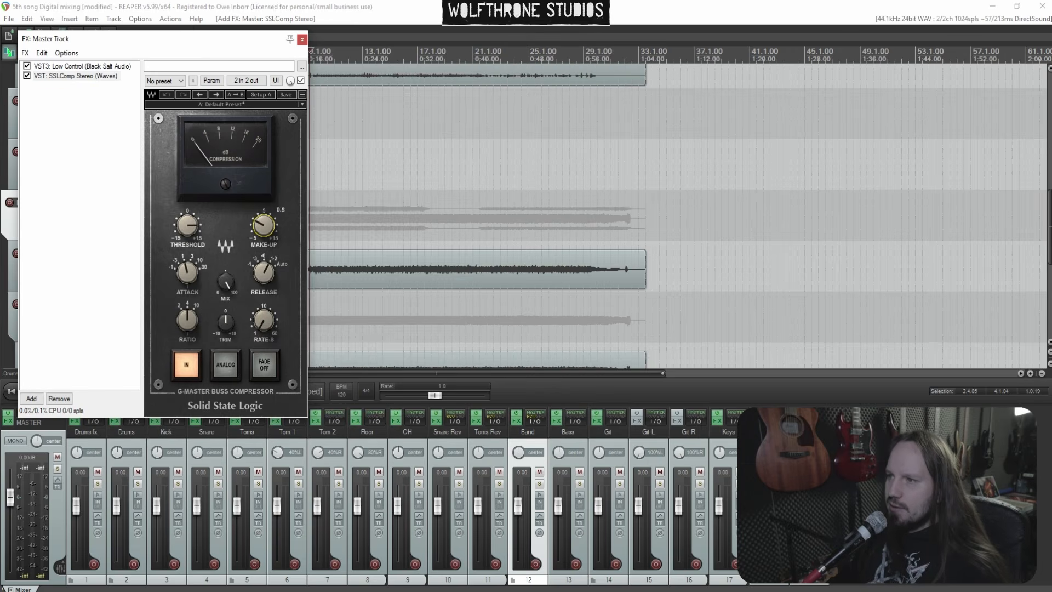
click(341, 170)
key(space)
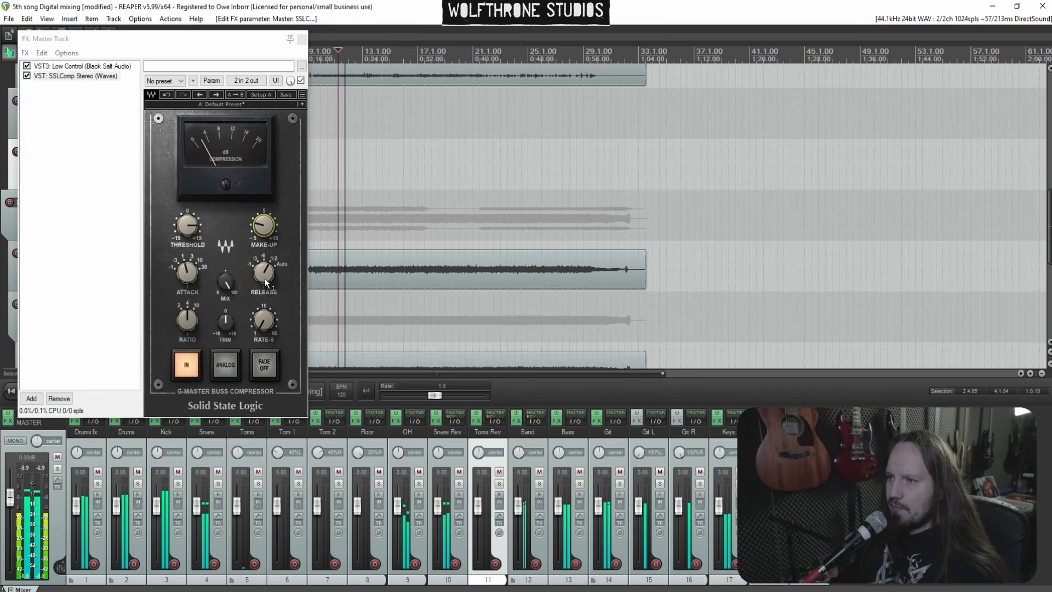
drag(264, 281, 265, 275)
drag(188, 278, 188, 266)
mouse_move(192, 227)
mouse_down()
mouse_move(192, 211)
mouse_move(191, 245)
mouse_up()
key(space)
key(space)
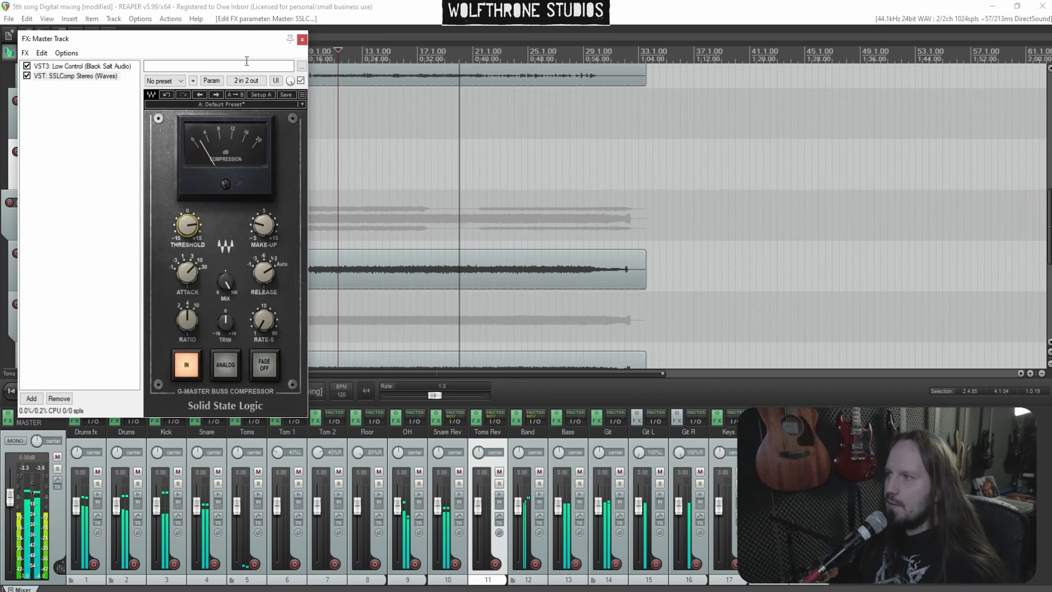
click(302, 39)
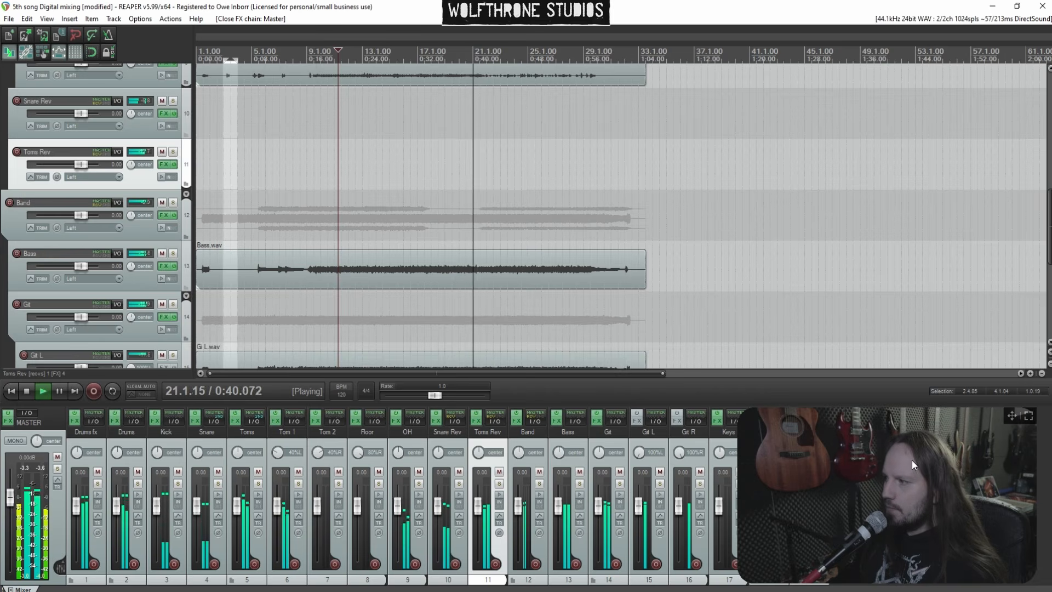
Play the mix from around bar 10 to listen
drag(1011, 418, 1023, 181)
click(337, 210)
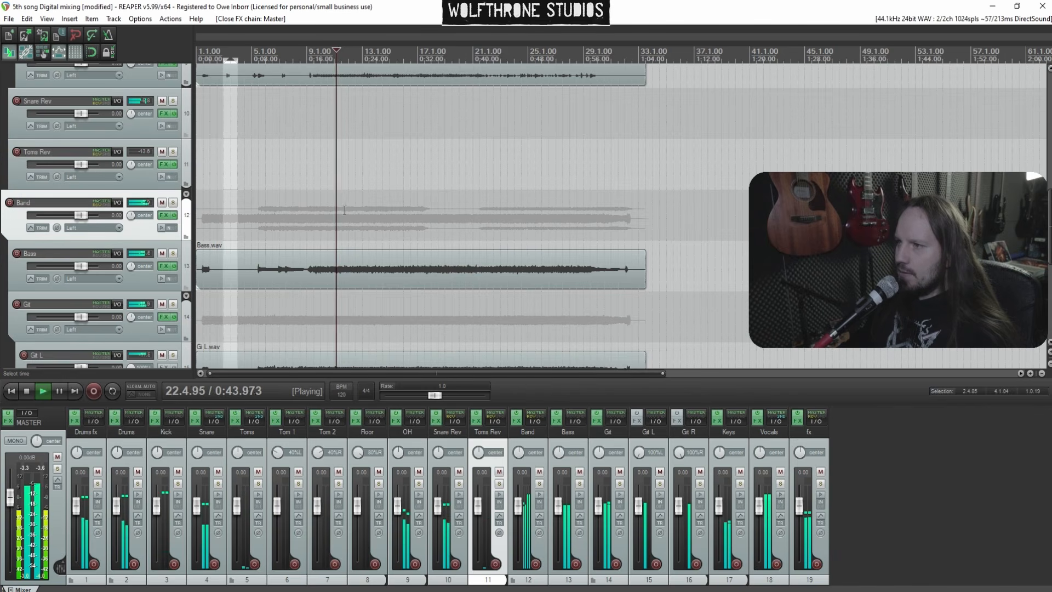
key(space)
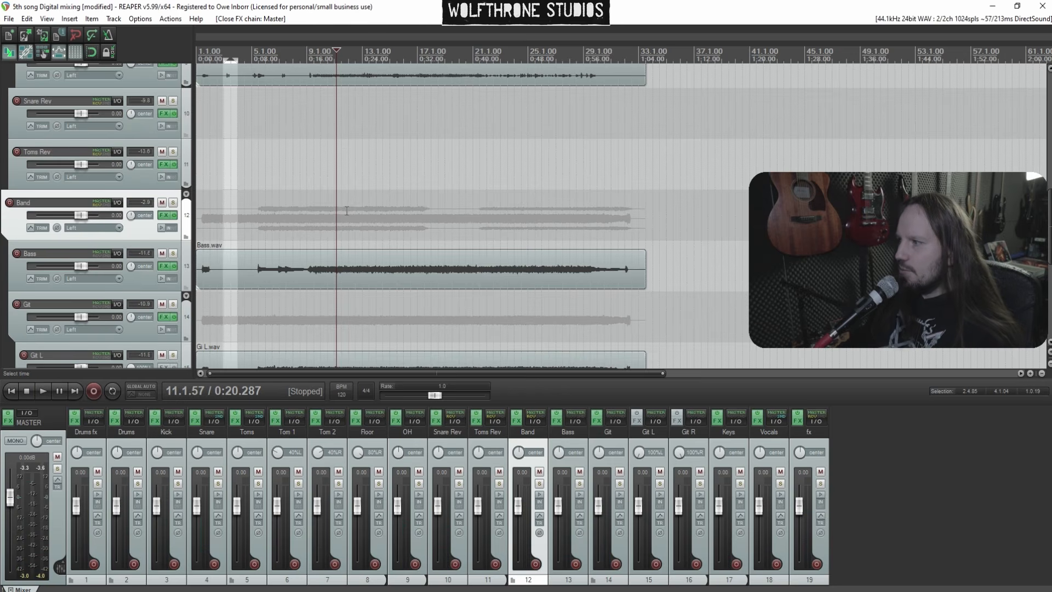
click(323, 189)
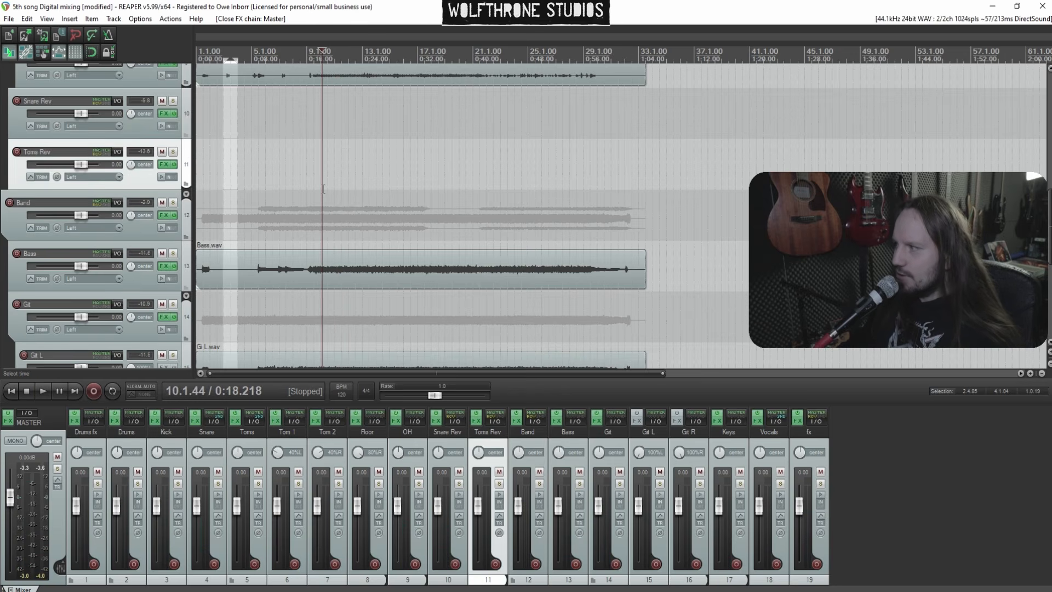
key(space)
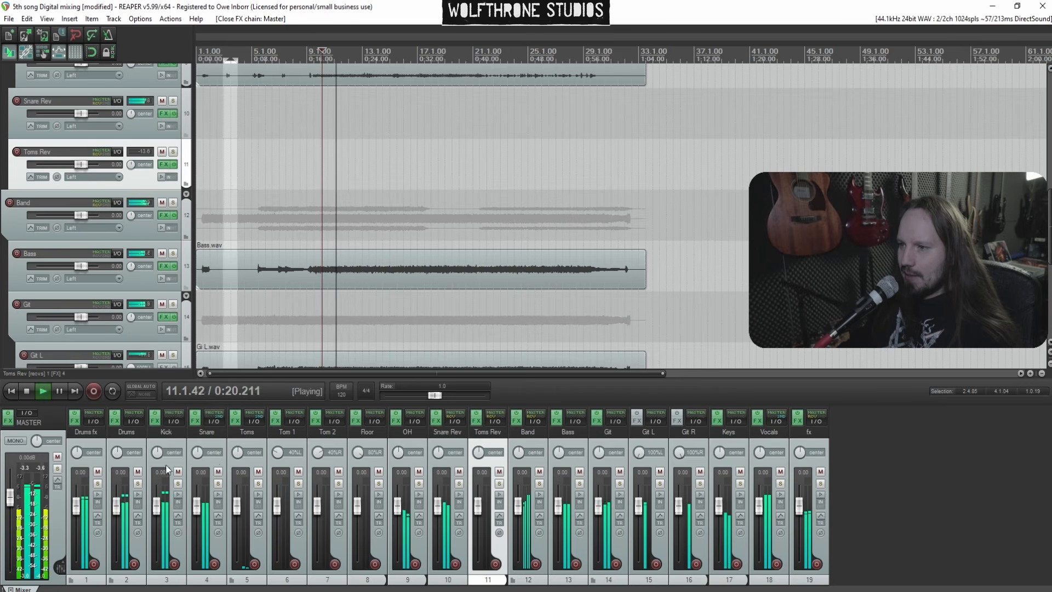
Open the Snare ReaEQ, lower its output gain to about -3.5 dB, and add a sixth band cutting near 8.1 kHz
click(195, 421)
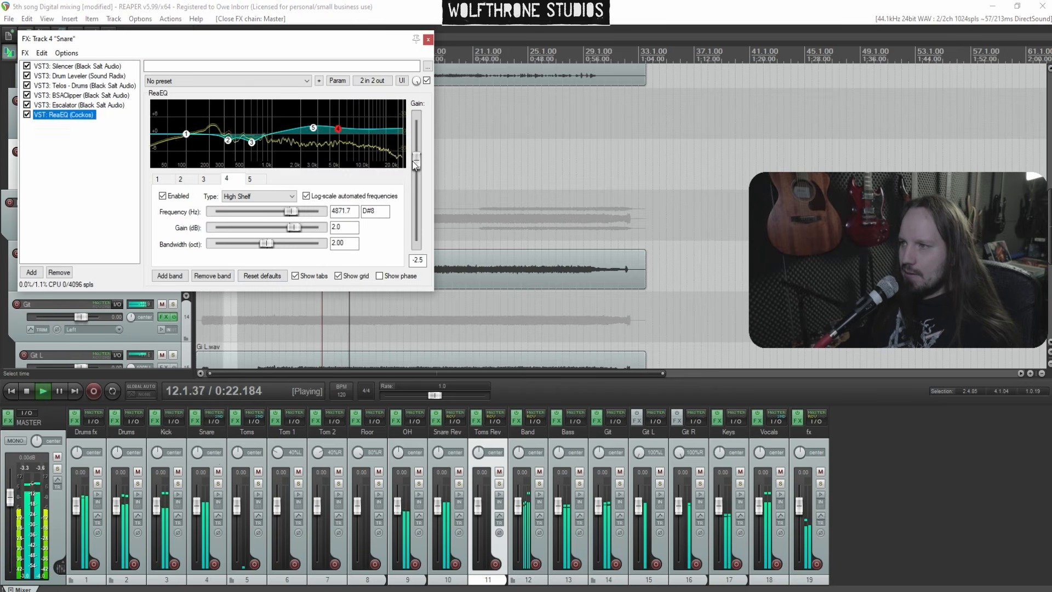
drag(416, 204, 416, 163)
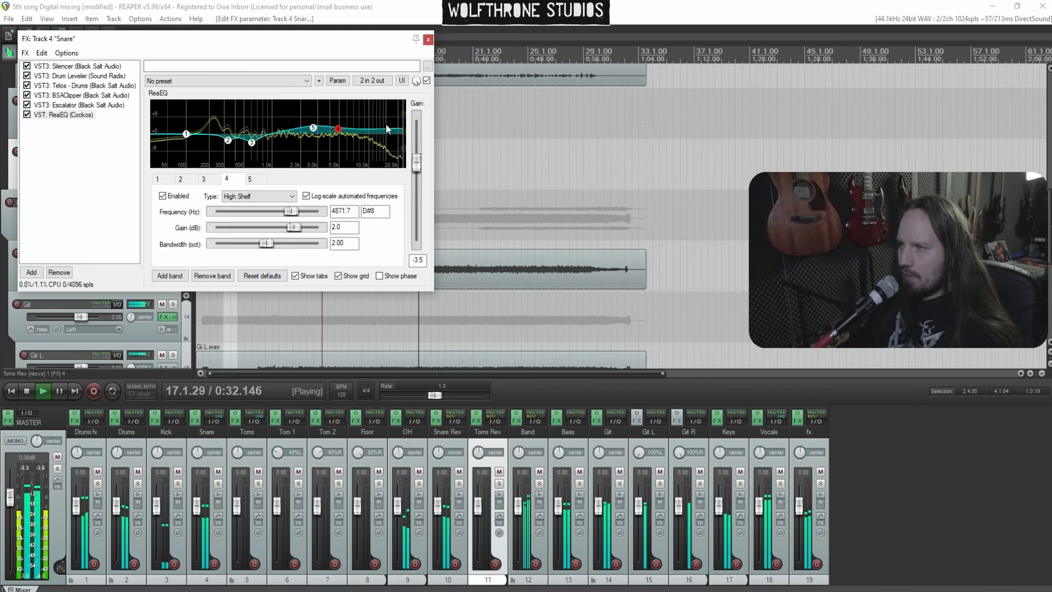
double_click(359, 106)
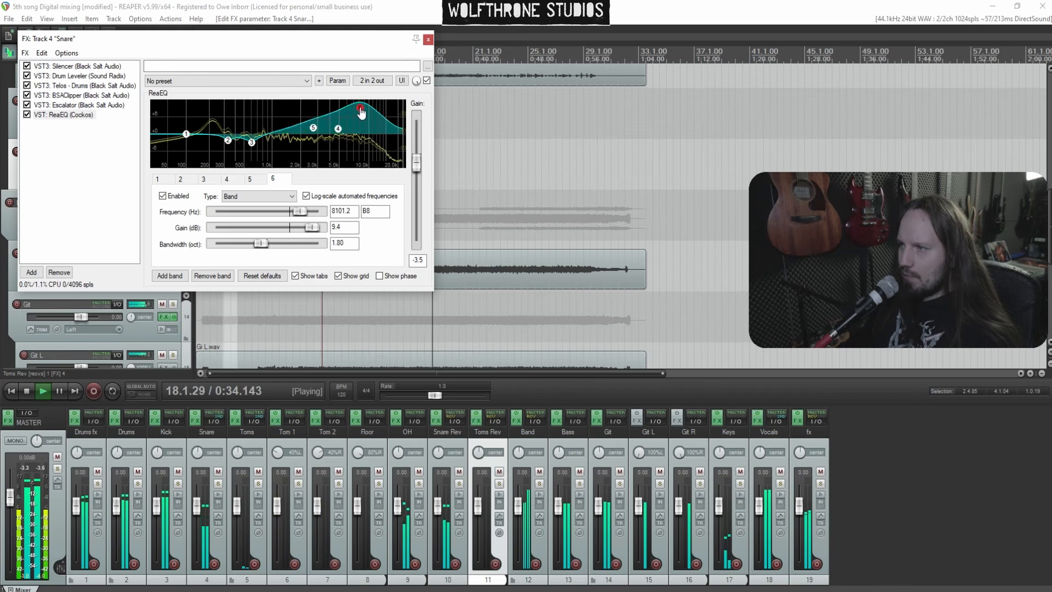
scroll(367, 108, down, 6)
drag(368, 108, 370, 139)
Raise the Snare ReaEQ high shelf band 4 gain to 2.6 dB and close the plugin
click(337, 129)
drag(337, 132, 337, 131)
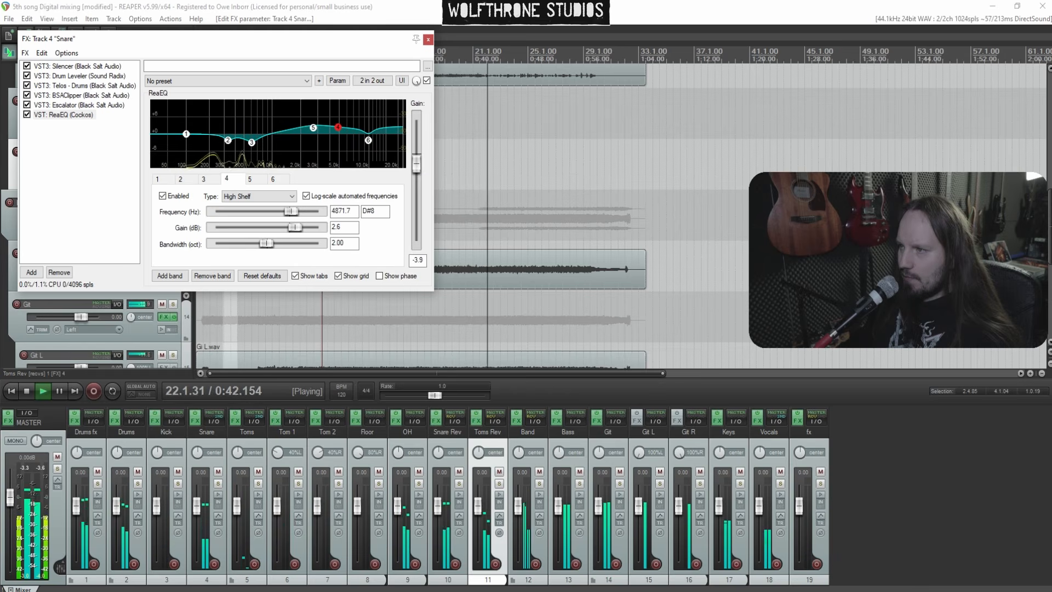
click(428, 39)
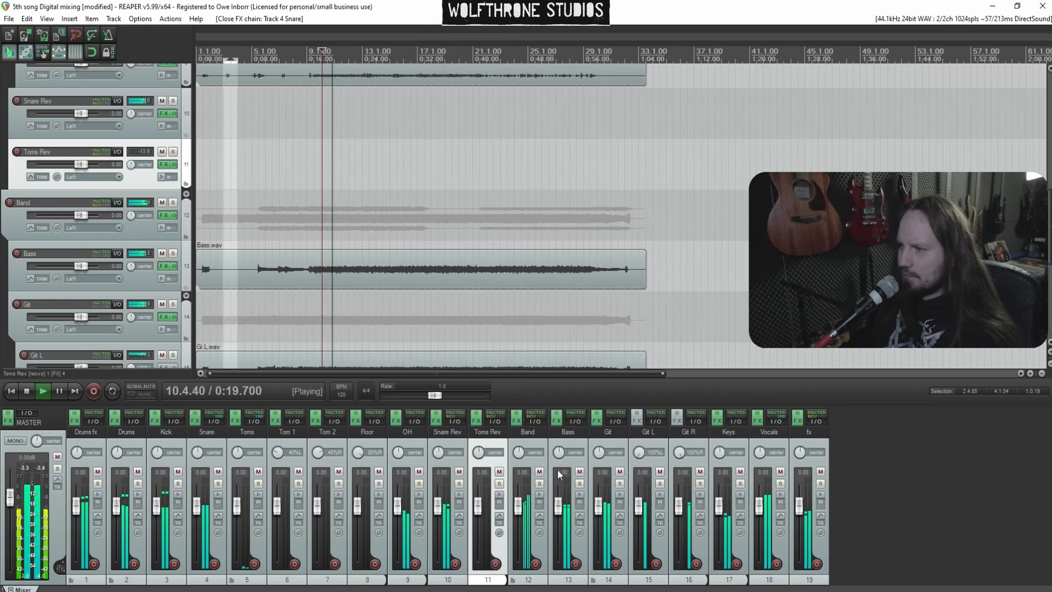
Mute the Git bus, lower the Vocals C6 output to about -2.2 dB, and close the Vocals FX chain
click(620, 473)
click(620, 473)
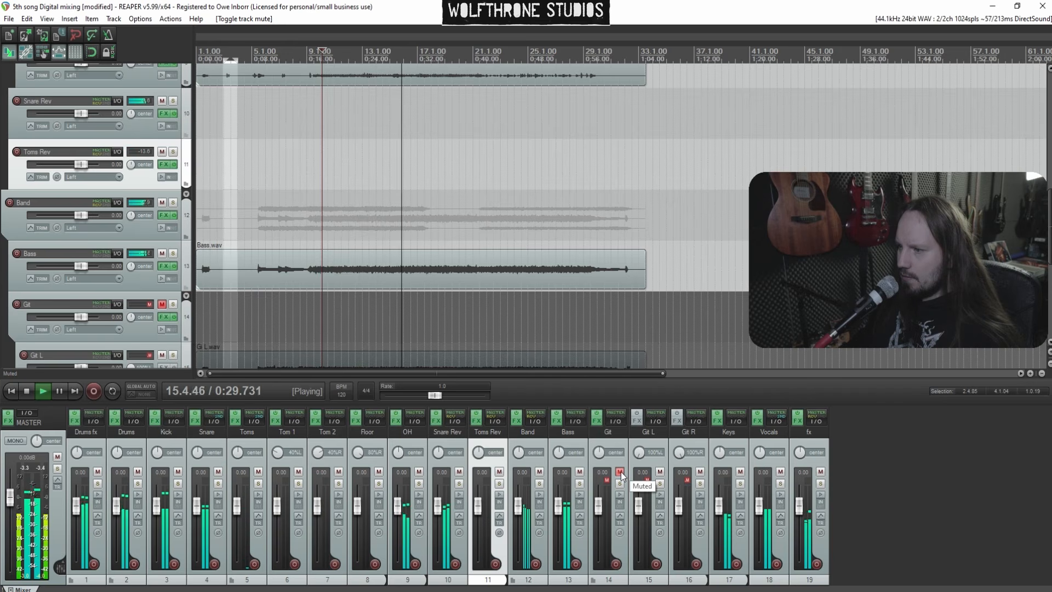
click(759, 422)
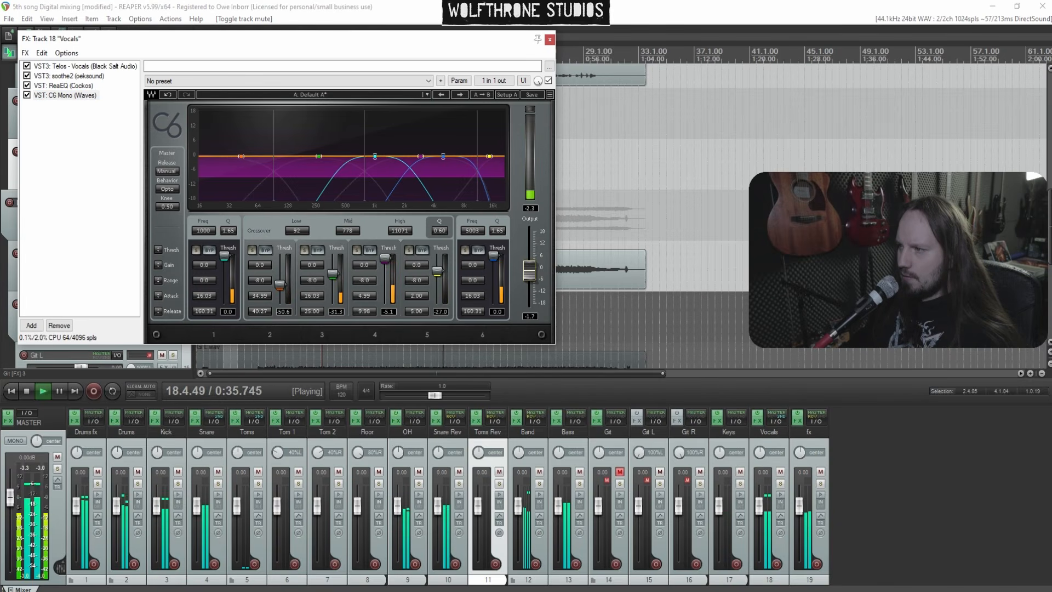
drag(529, 270, 529, 271)
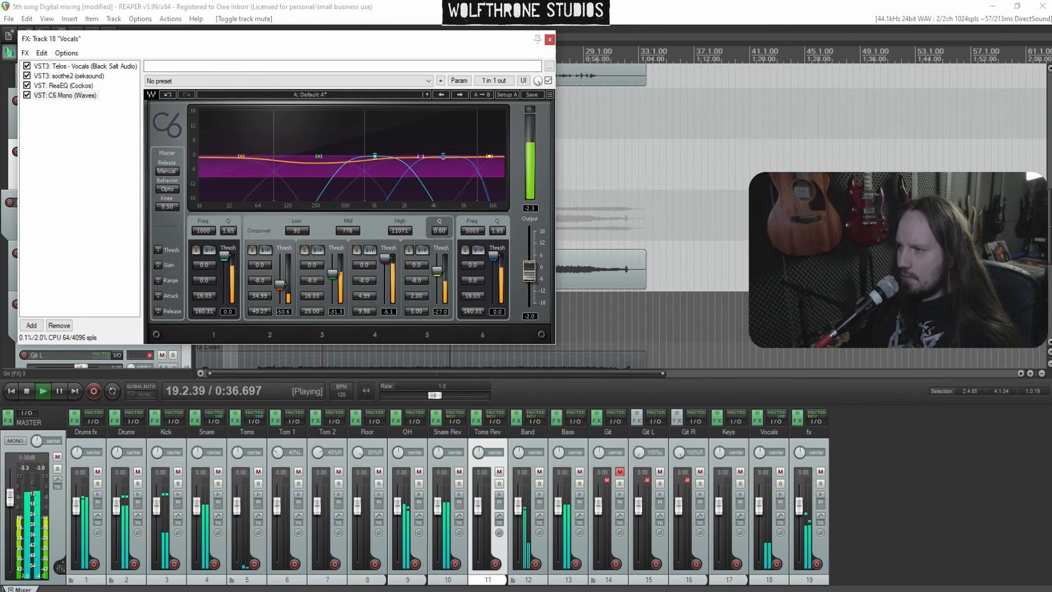
click(550, 40)
key(space)
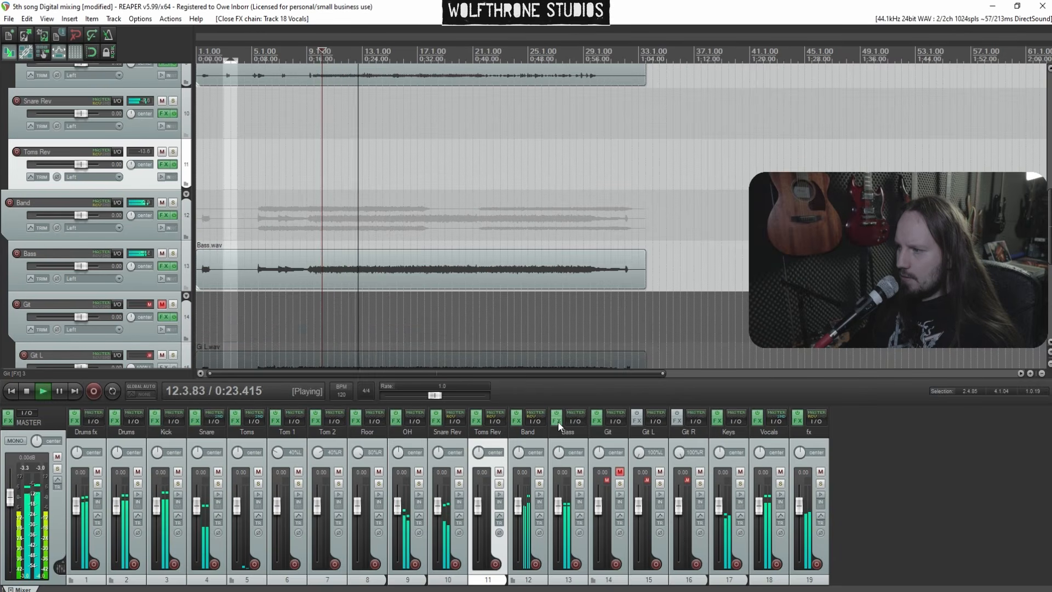
Unmute the Git bus and, in its ReaEQ, raise the output gain to 0.0 dB
click(620, 471)
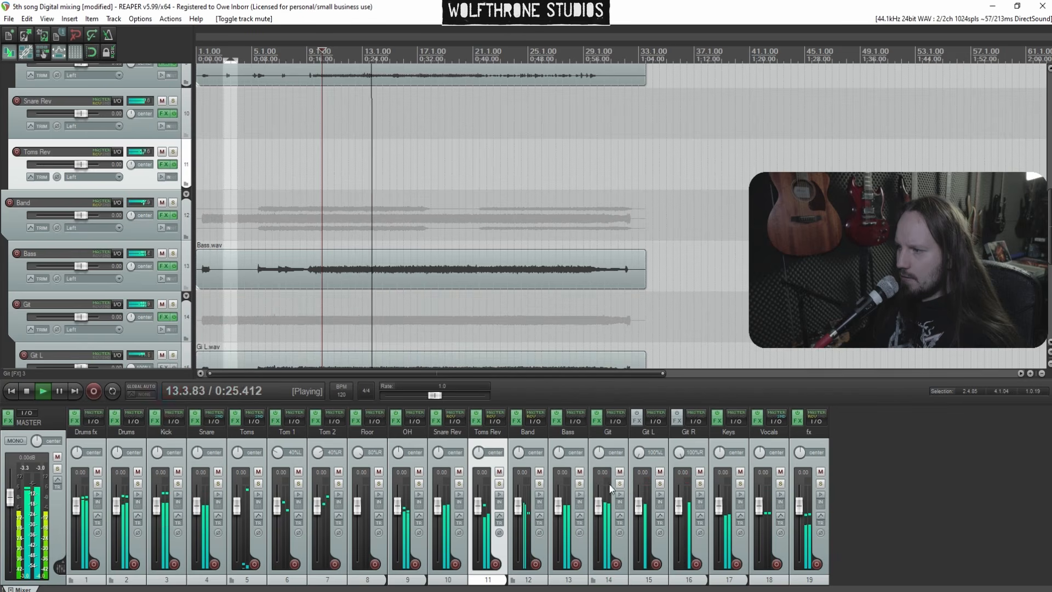
click(598, 423)
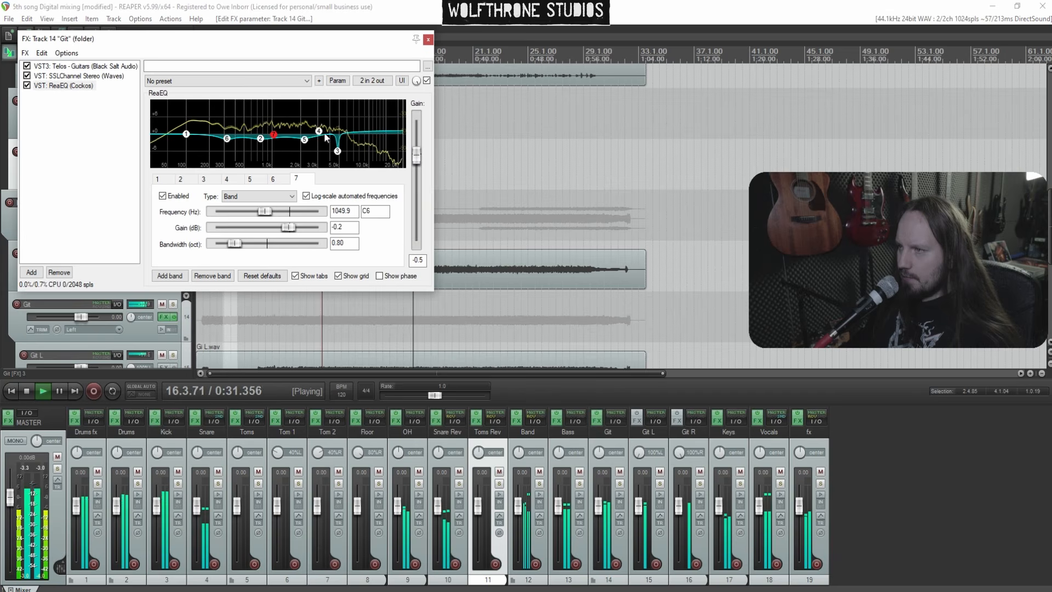
click(319, 131)
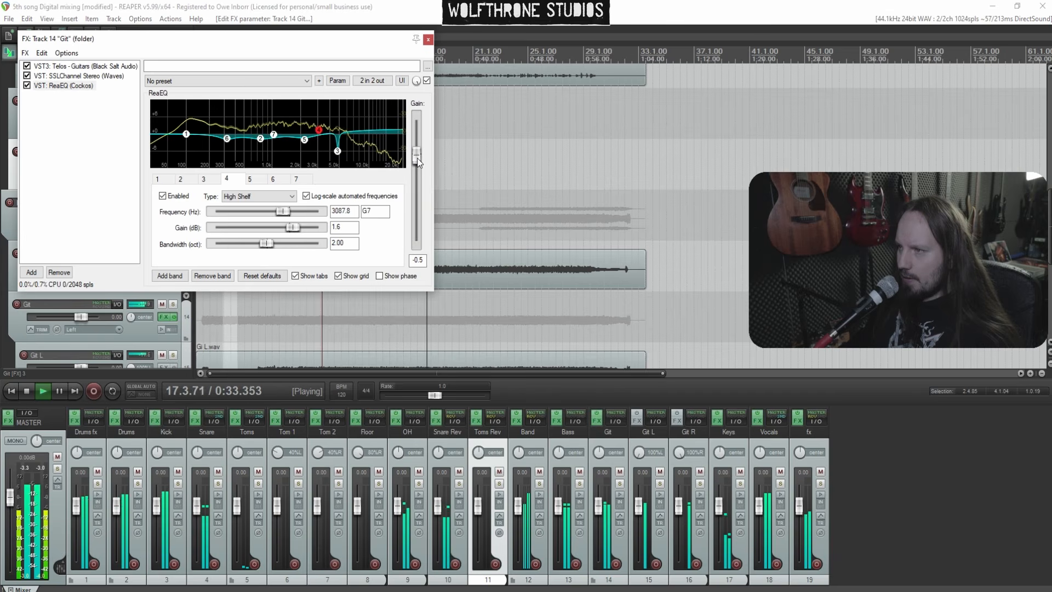
drag(416, 158, 417, 156)
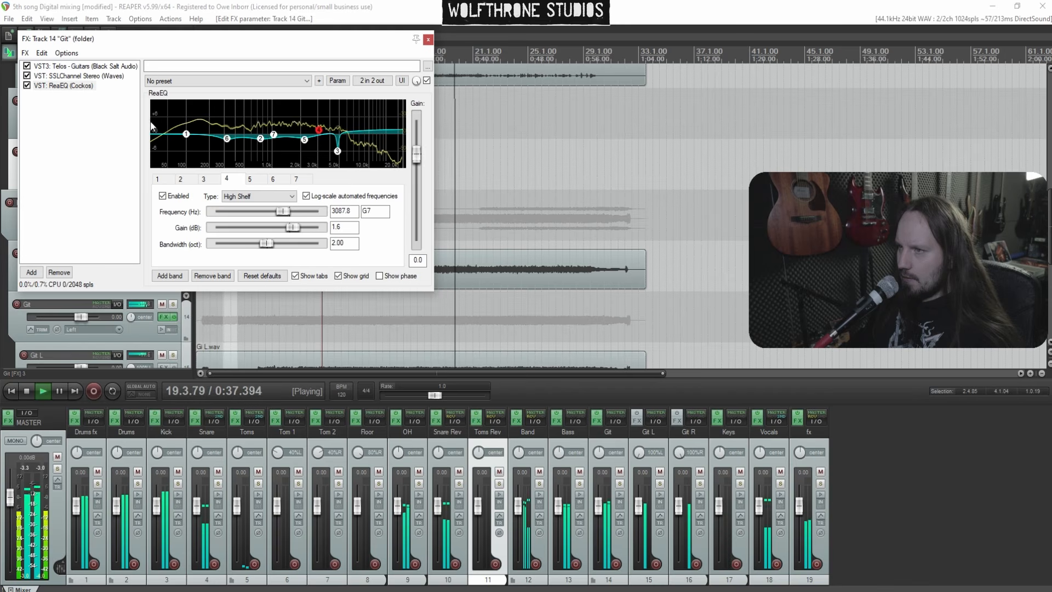
Add an eighth ReaEQ band around 496 Hz on the Git bus and close the FX chain
double_click(244, 134)
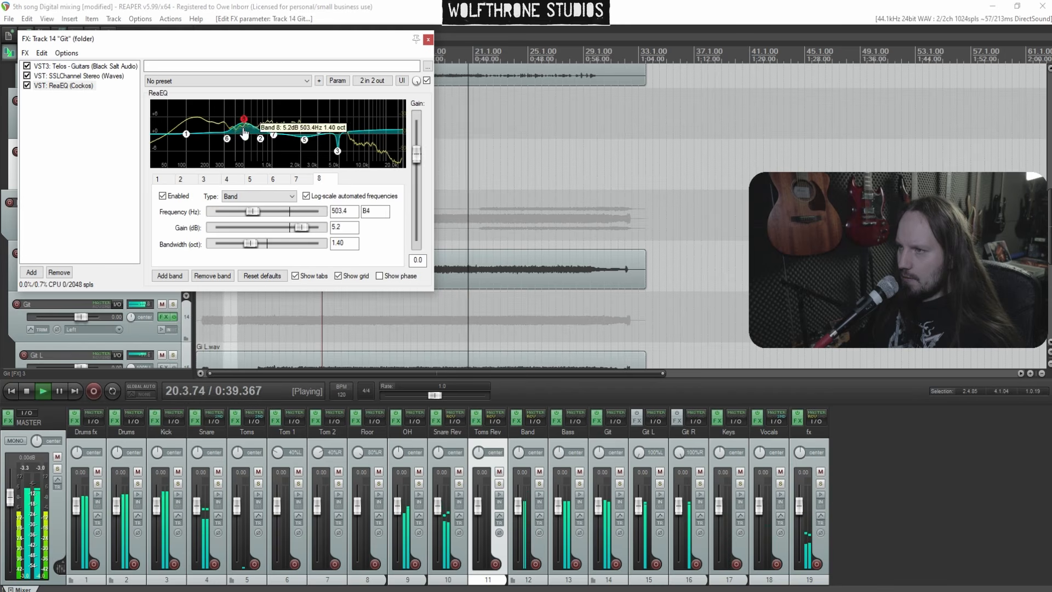
click(428, 40)
Lower the soothe2 depth on the Band bus to 1.1 and close its FX chain
click(517, 421)
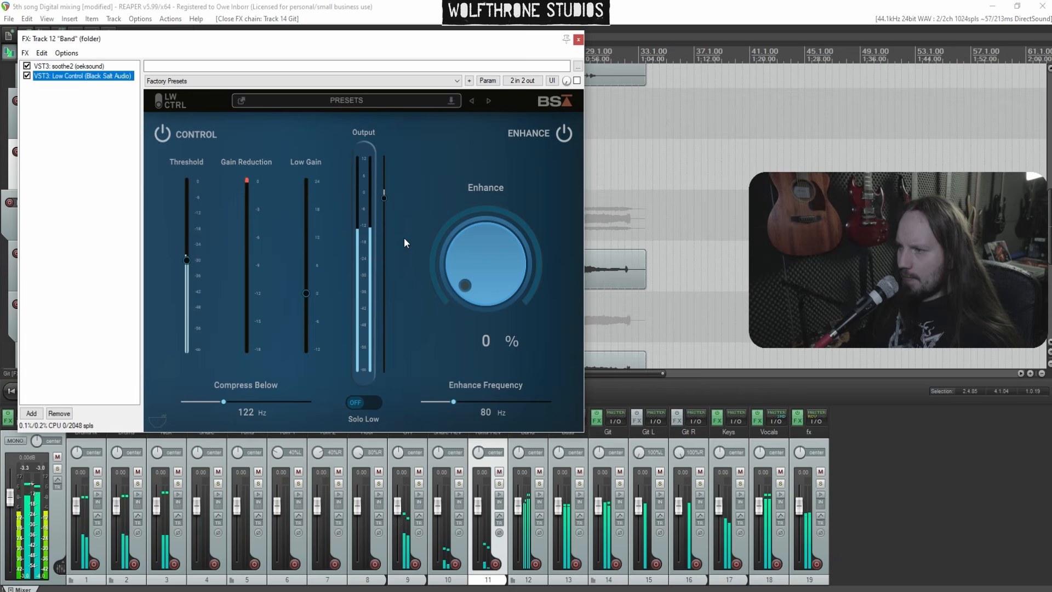
click(73, 66)
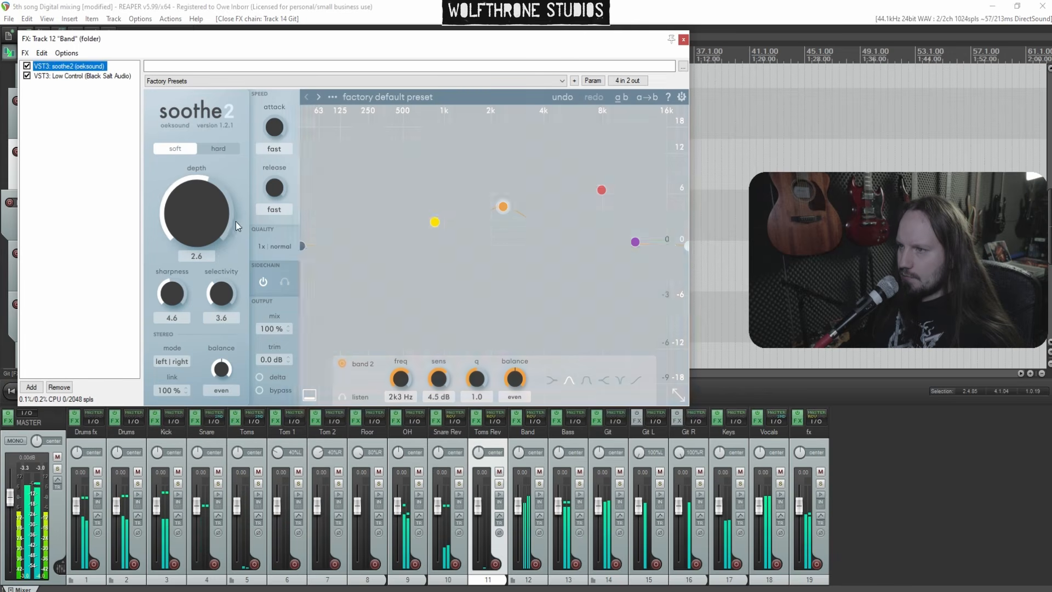
drag(211, 212, 212, 215)
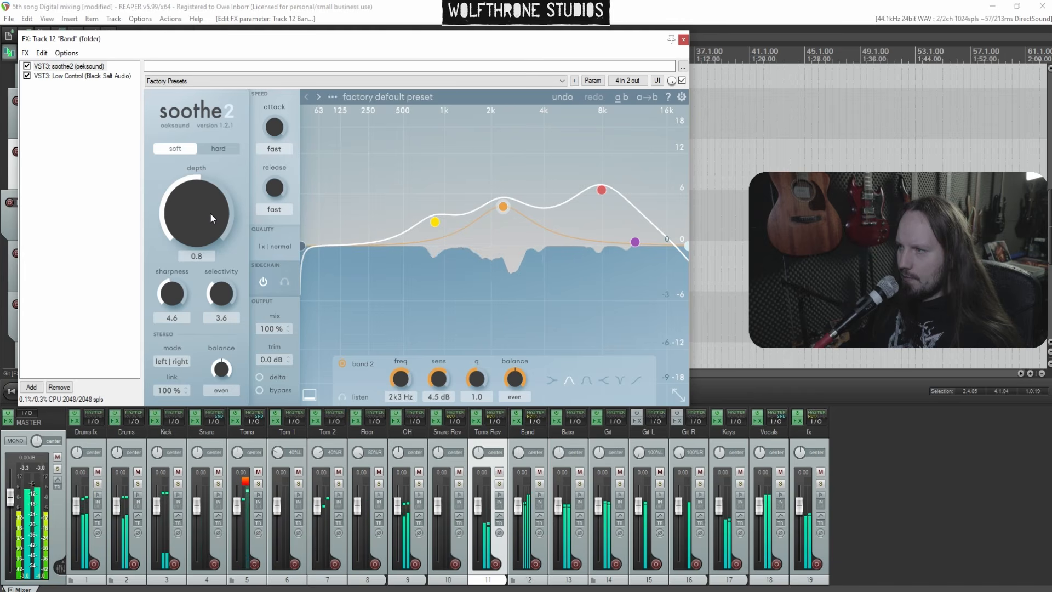
click(684, 39)
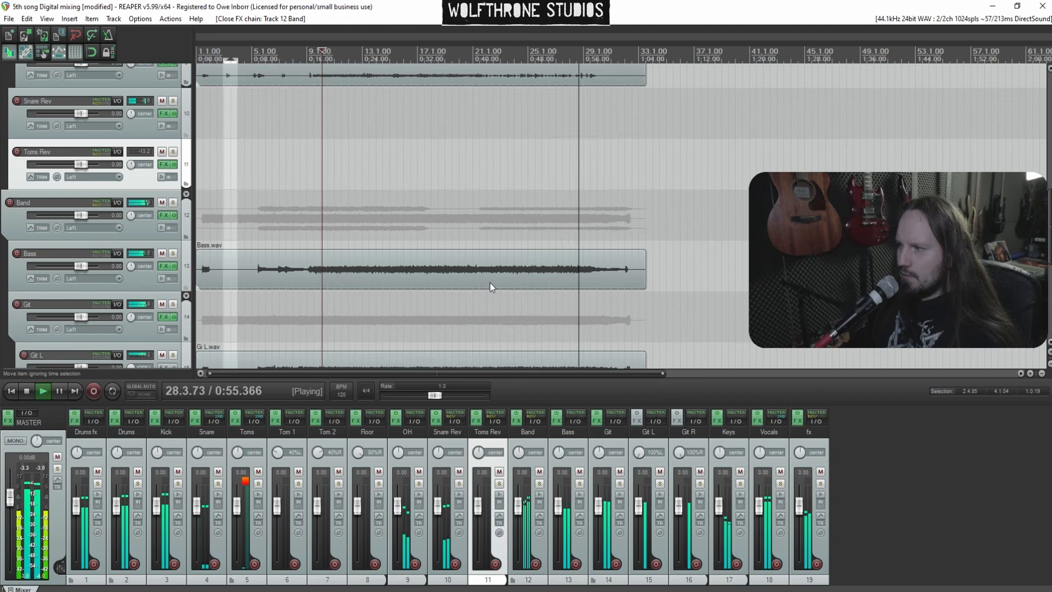
Add the FreqSniper plugin to the master track's FX chain
click(320, 201)
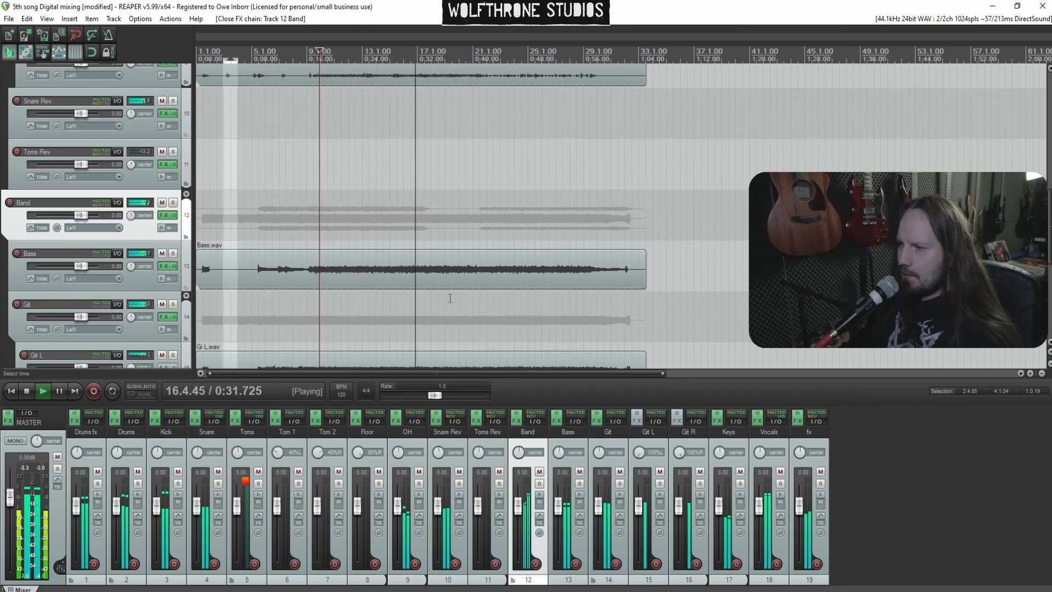
click(10, 421)
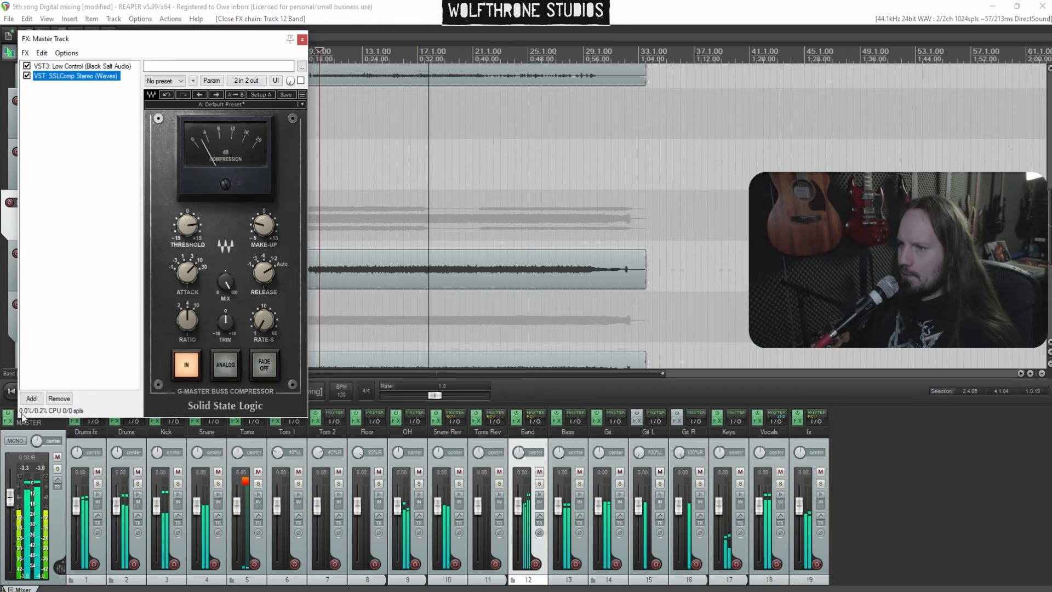
right_click(65, 123)
click(94, 126)
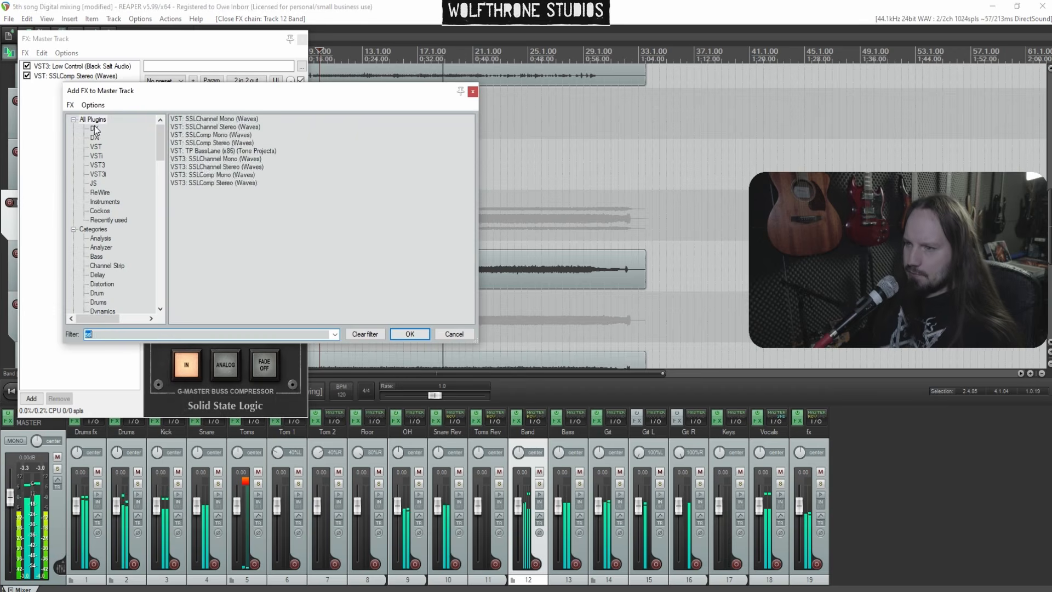
text(fr)
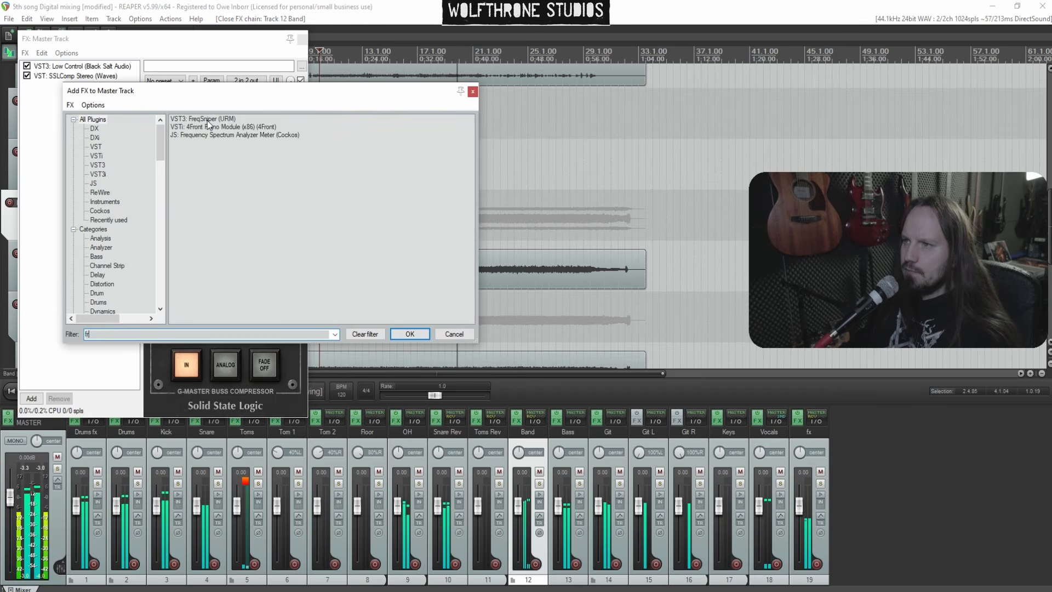
key(Return)
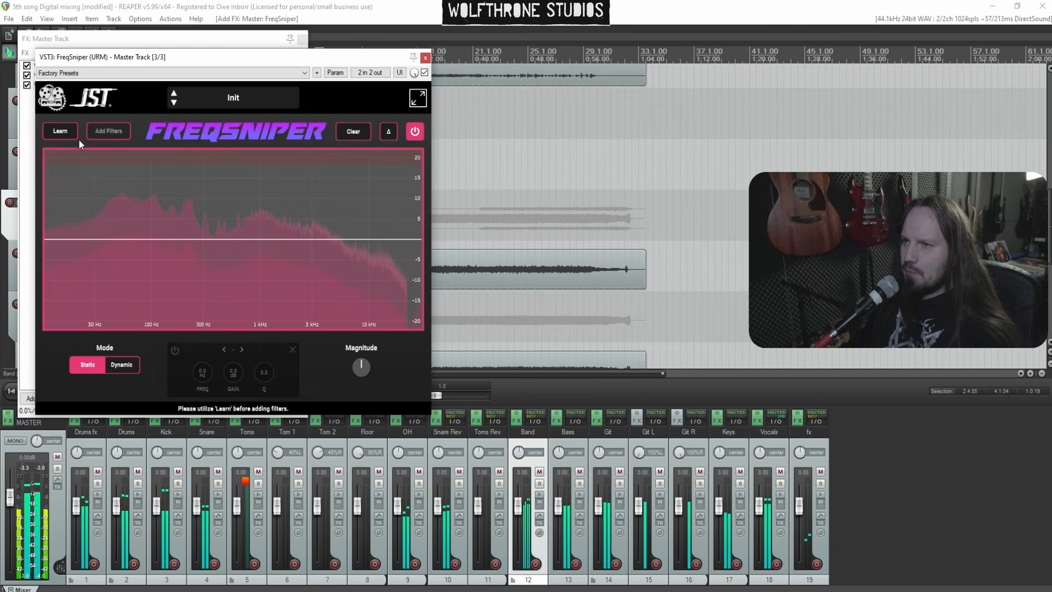
In FreqSniper, run Learn, add filters, switch to Dynamic mode, and close the master FX windows
click(60, 131)
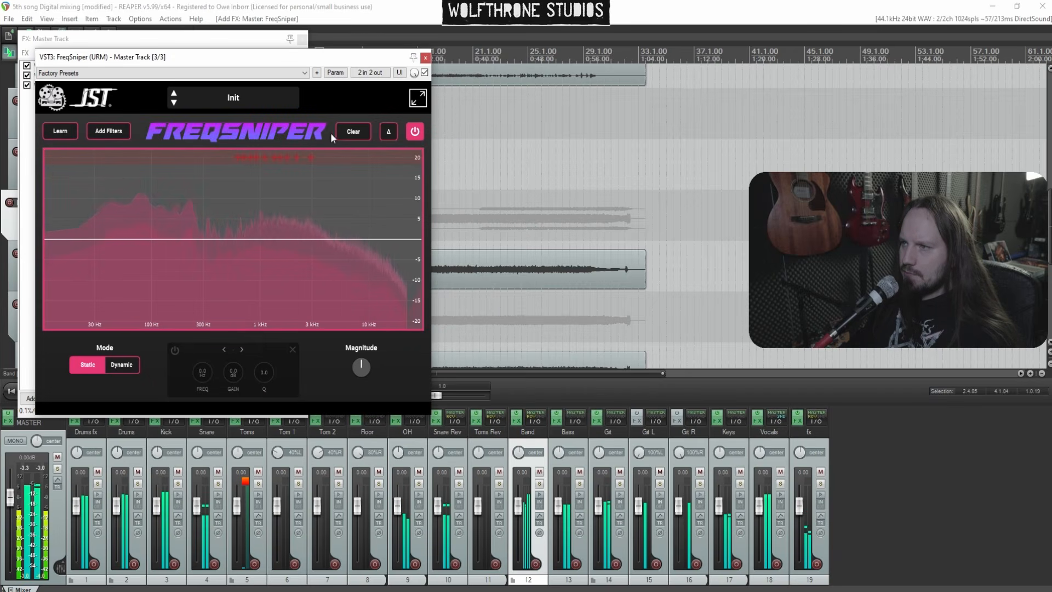
click(118, 132)
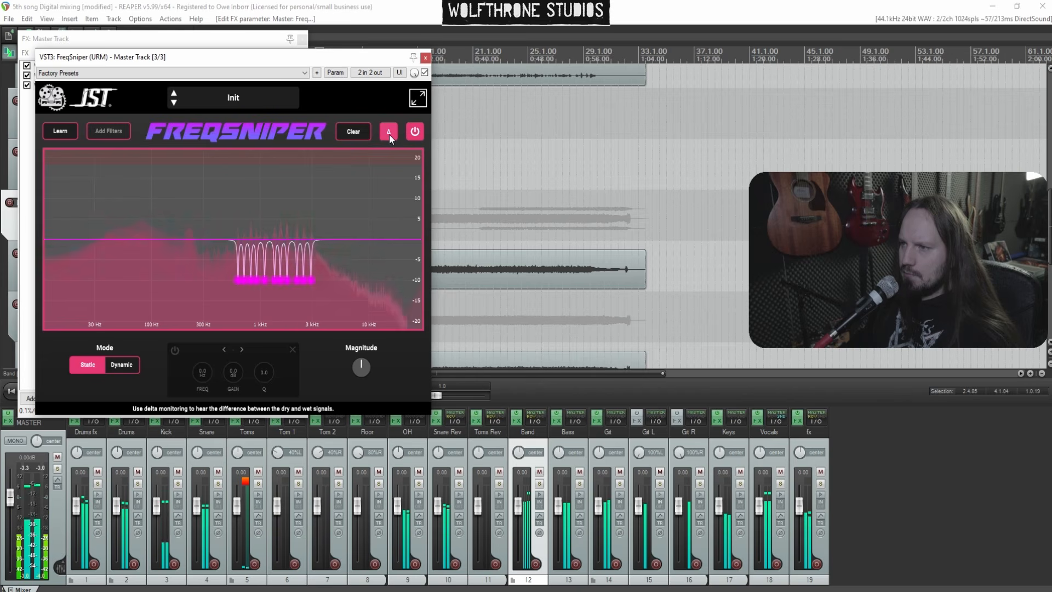
click(134, 365)
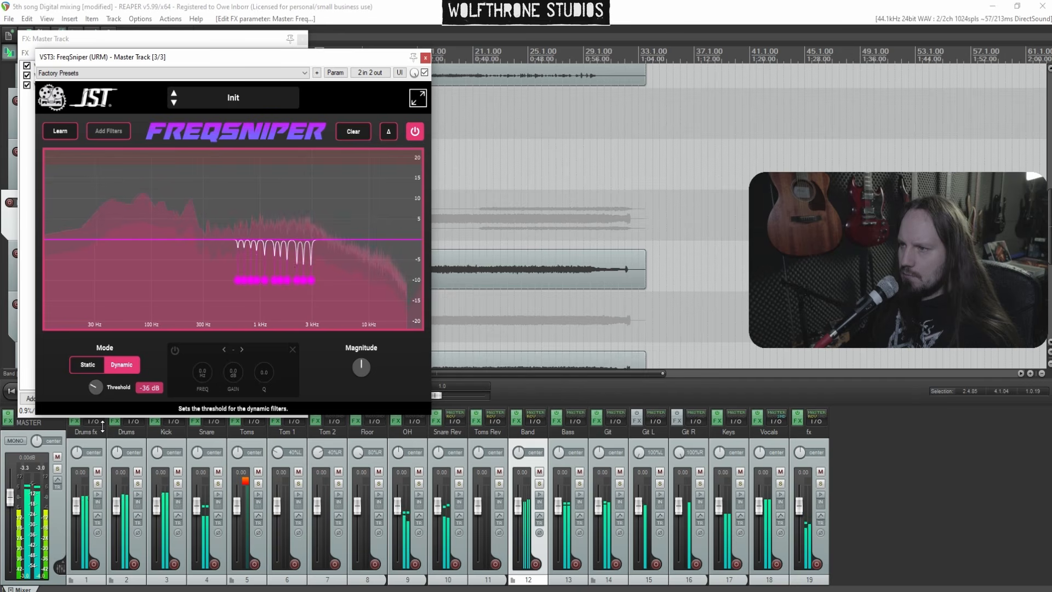
click(426, 58)
click(535, 40)
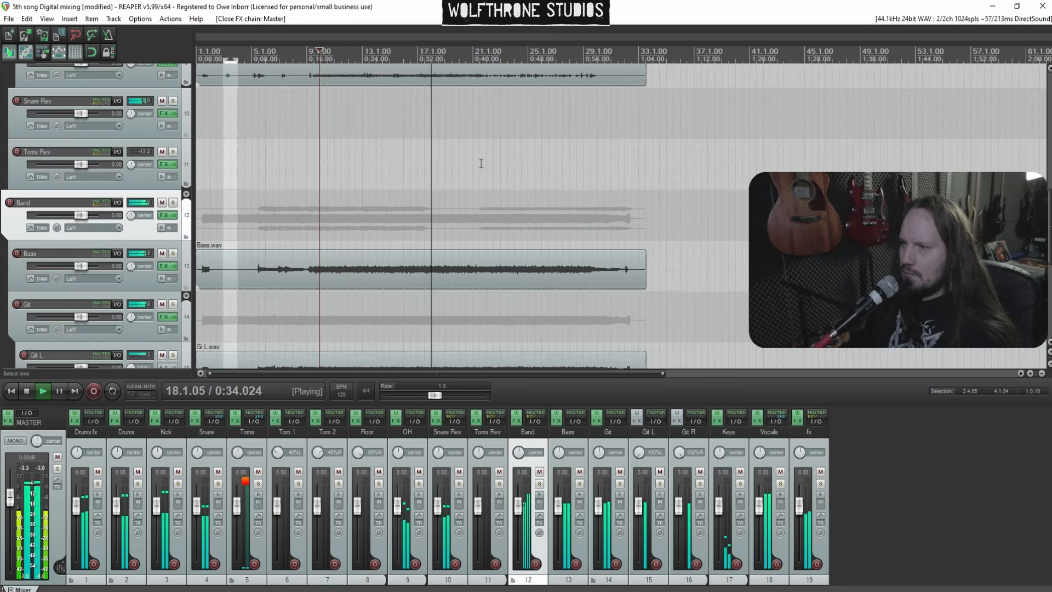
Stop playback and save the project
key(space)
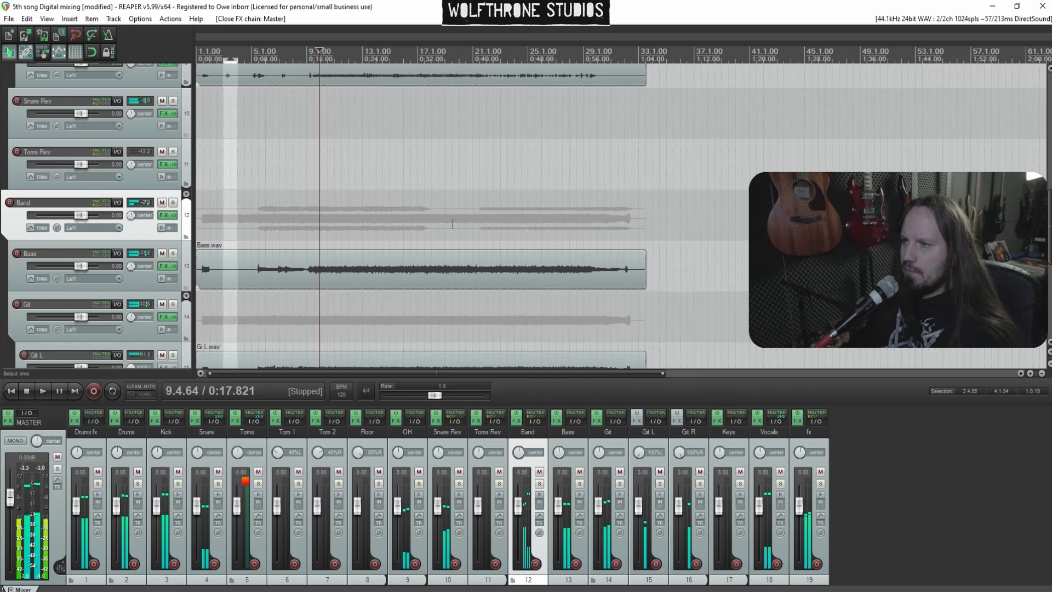
key(ctrl+s)
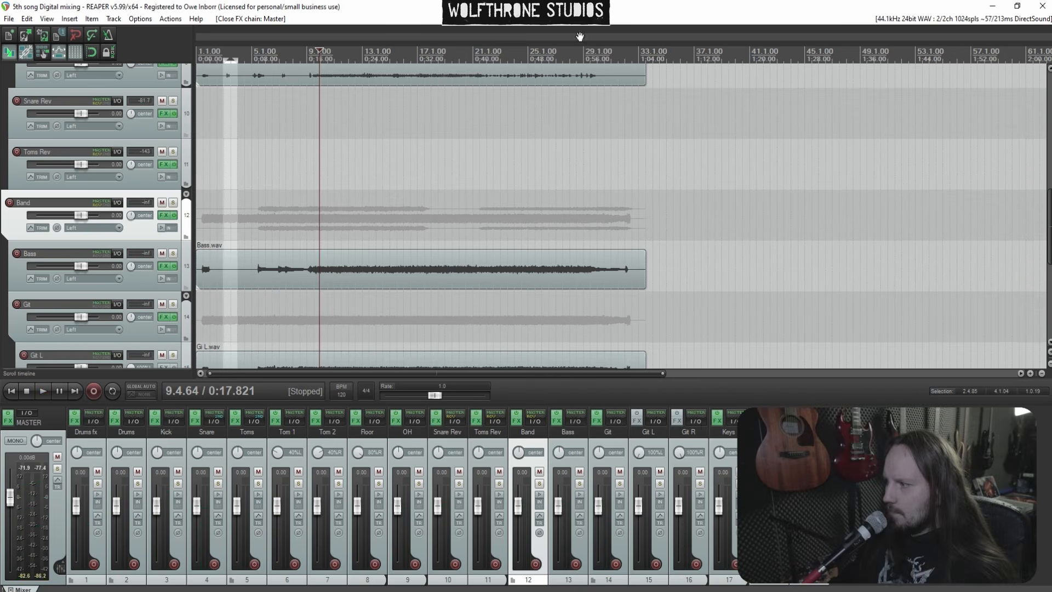
Show the Kick track's volume envelope and add a slightly raised point near the song start
scroll(622, 214, up, 8)
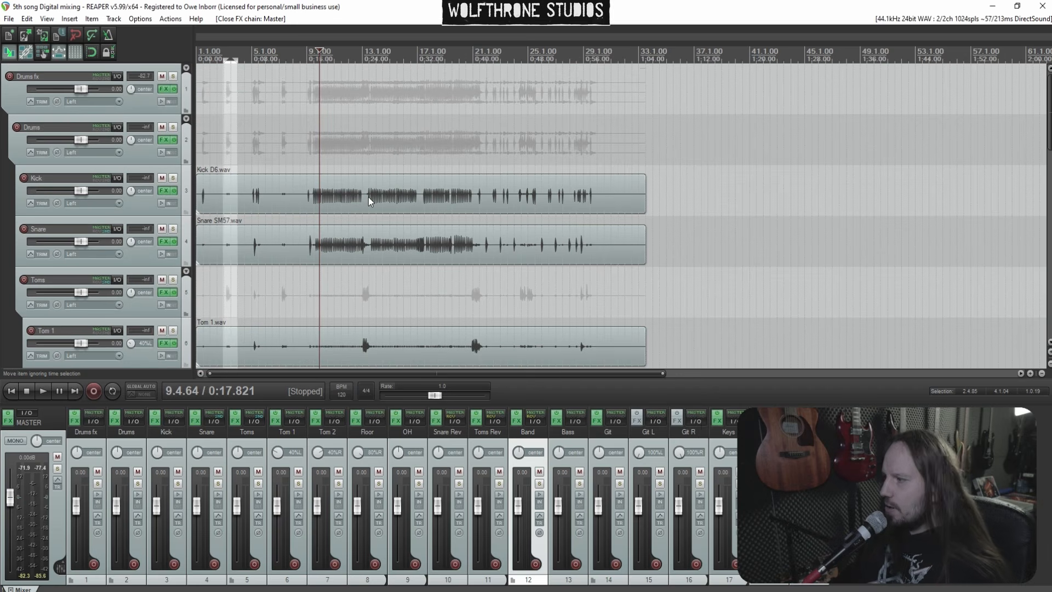
click(149, 210)
scroll(386, 214, up, 3)
key(v)
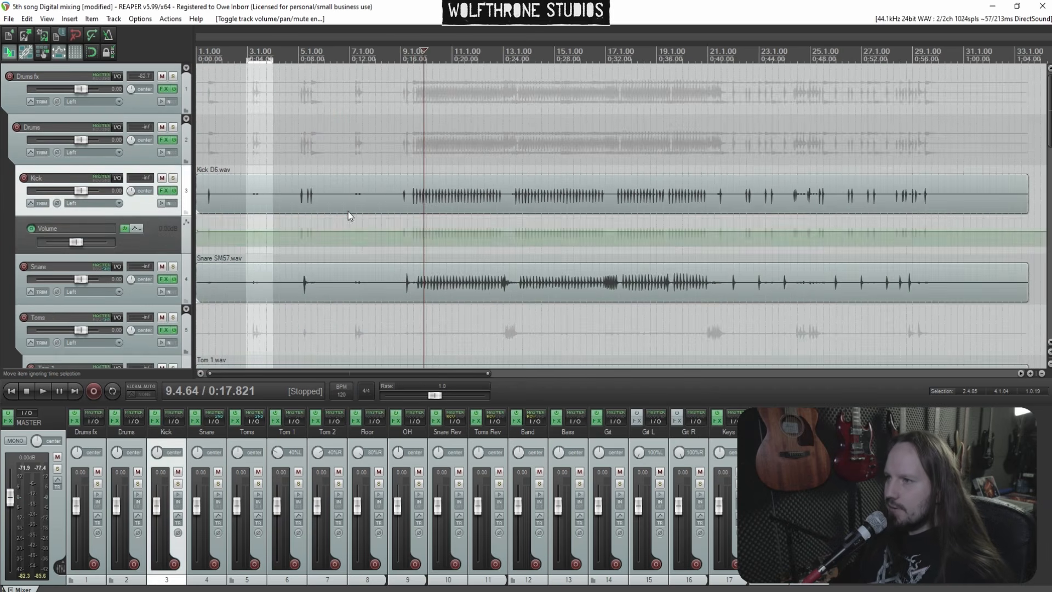
scroll(362, 206, up, 2)
click(211, 136)
key(space)
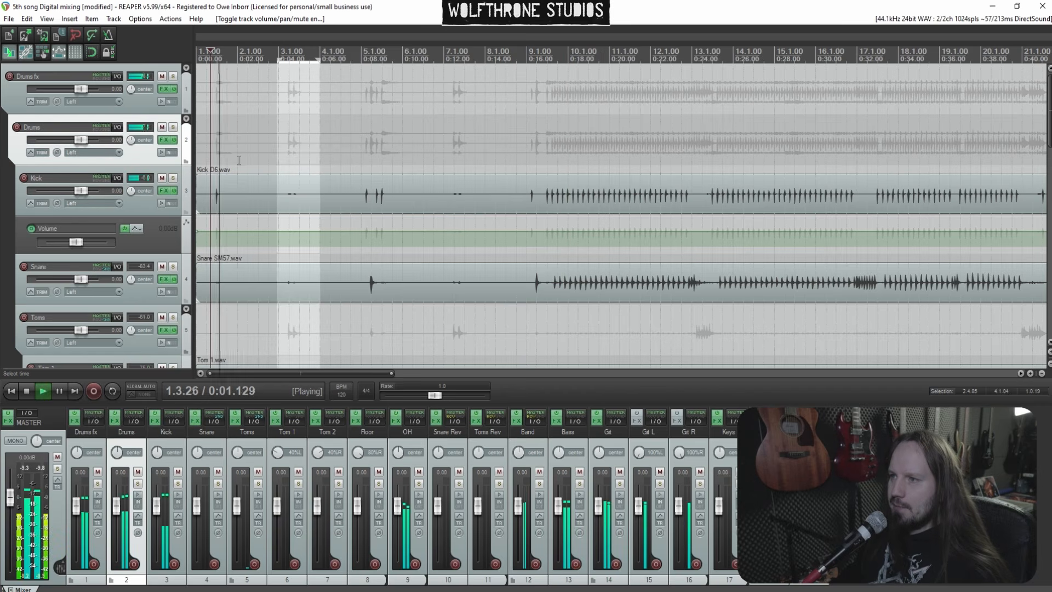
click(230, 230)
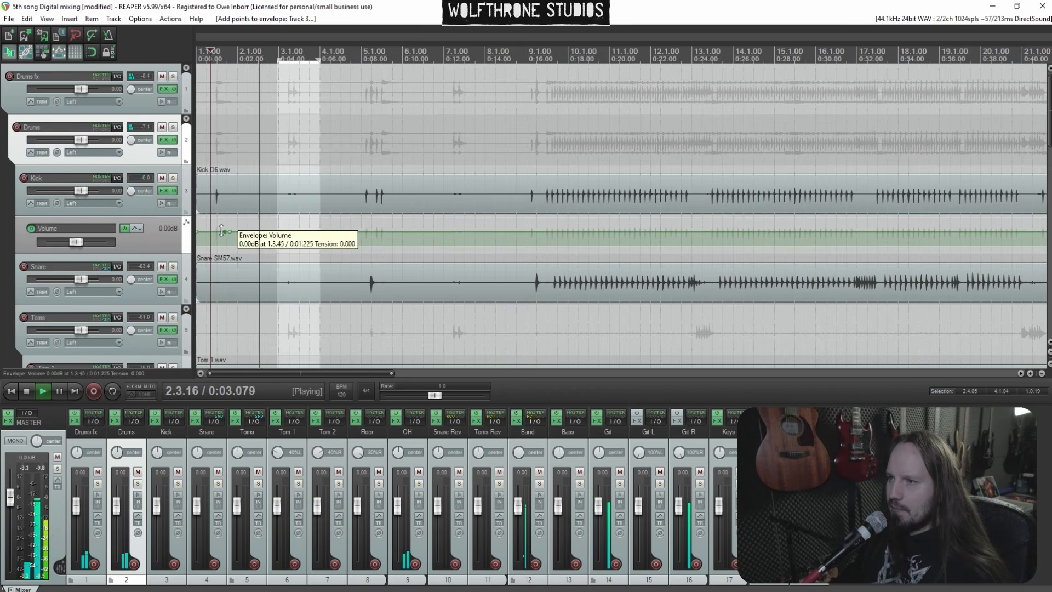
drag(216, 225, 216, 222)
Add Kick volume envelope points near bar 9 and raise the section after them to about +0.91 dB
click(207, 142)
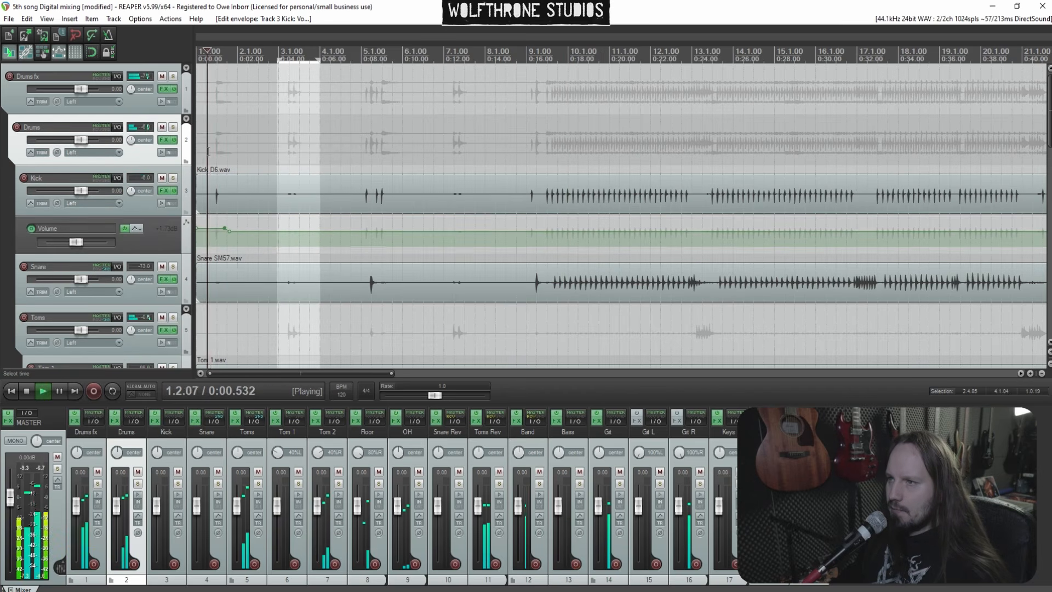
click(350, 184)
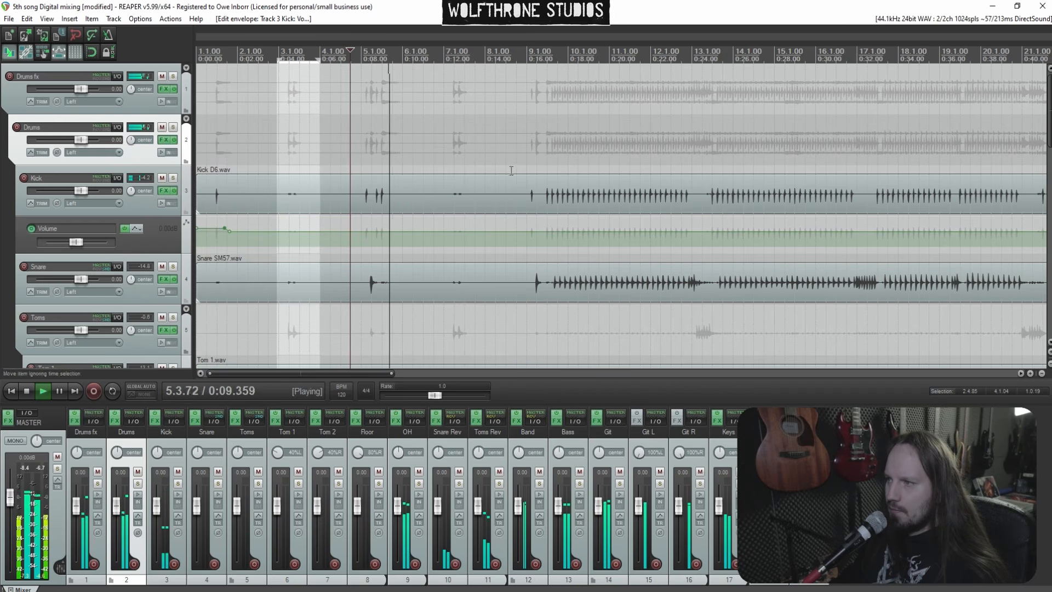
click(521, 192)
scroll(619, 186, up, 2)
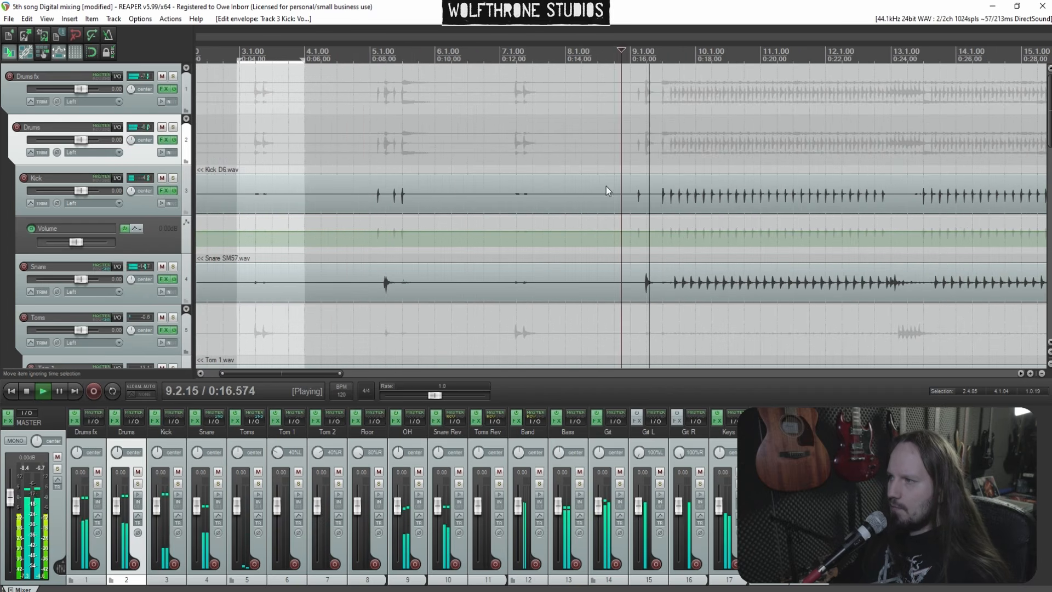
click(697, 196)
scroll(698, 198, down, 1)
scroll(699, 208, up, 1)
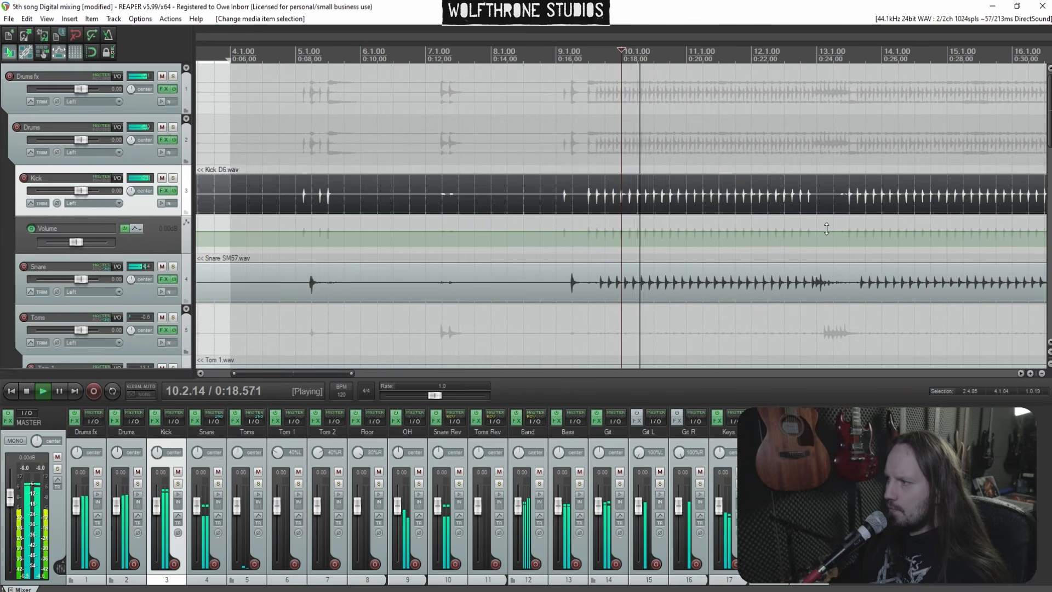
click(579, 233)
click(577, 232)
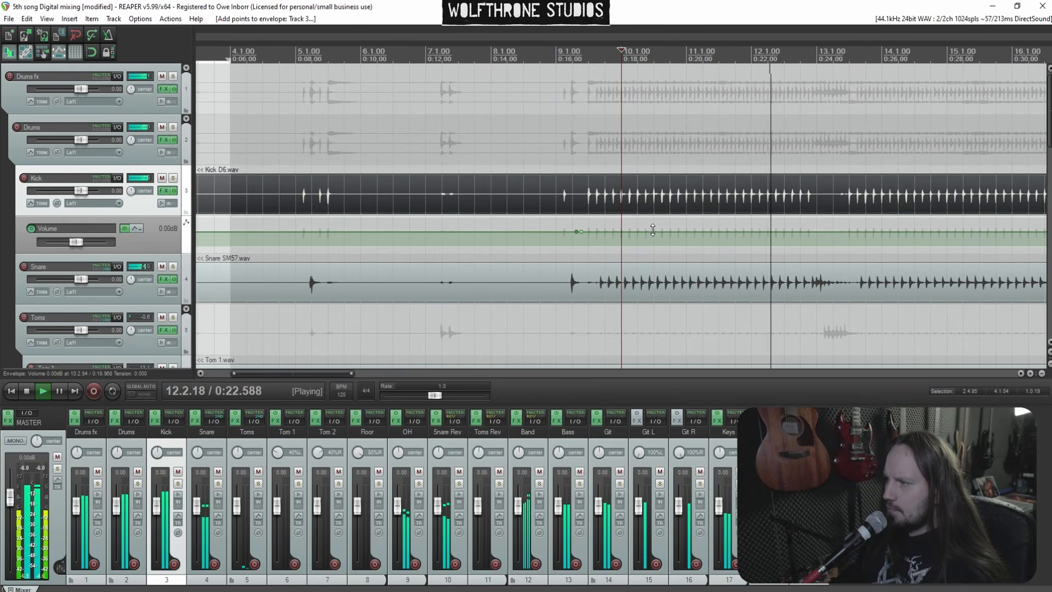
drag(653, 228, 654, 223)
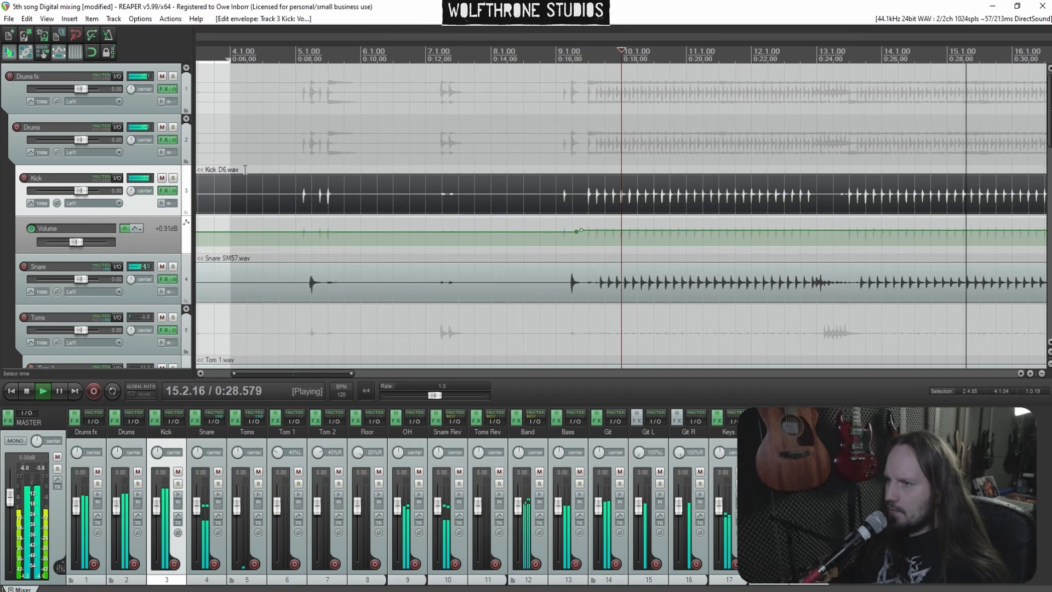
Inspect the low band of the Kick ReaEQ and close the FX chain
click(163, 191)
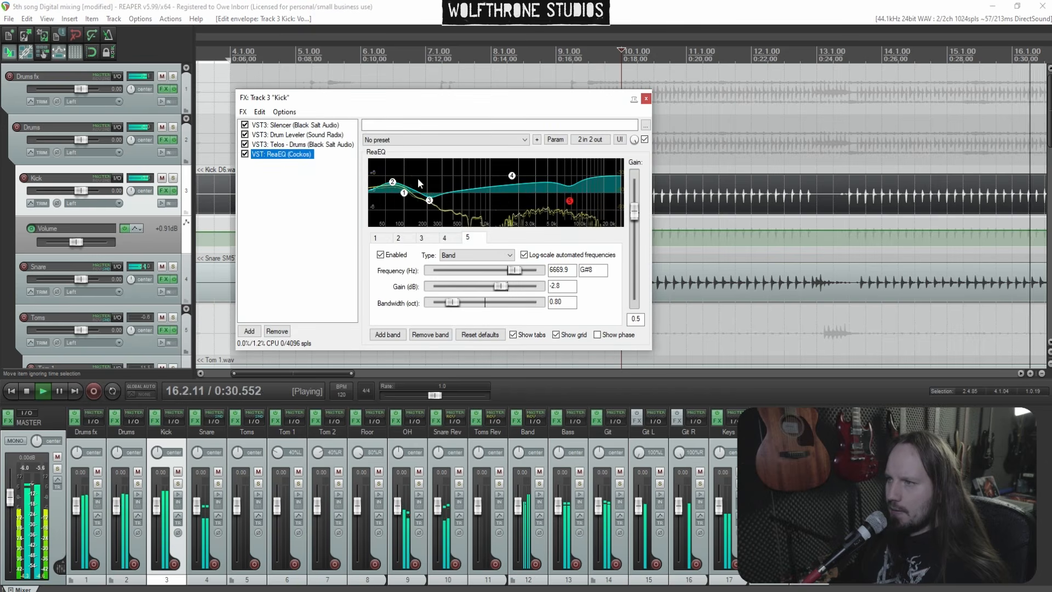
drag(394, 185, 393, 184)
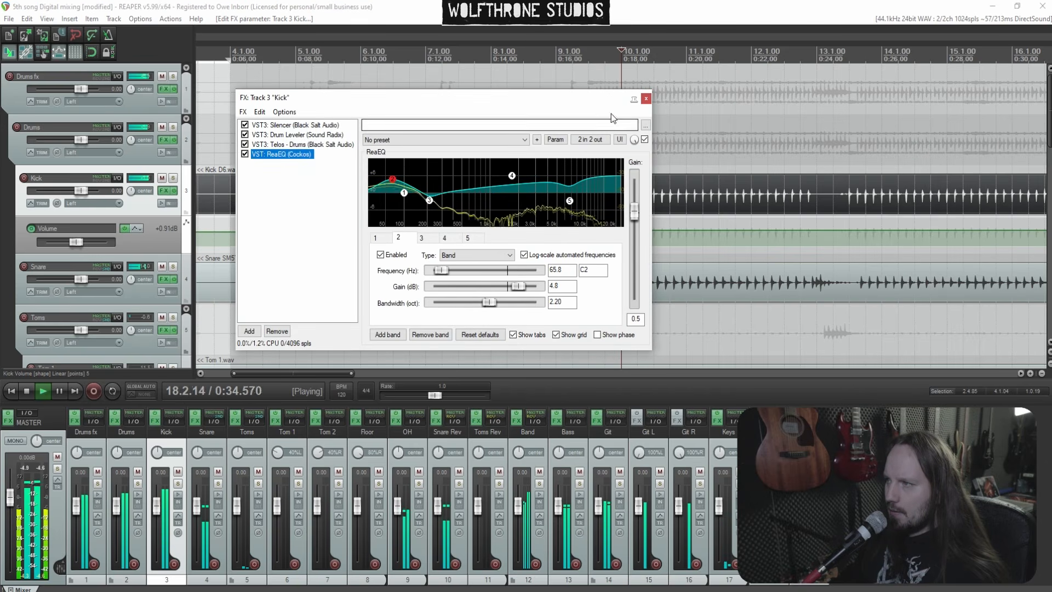
click(646, 98)
Add Kick volume envelope points near bar 17 and lower the section after them
scroll(650, 169, down, 3)
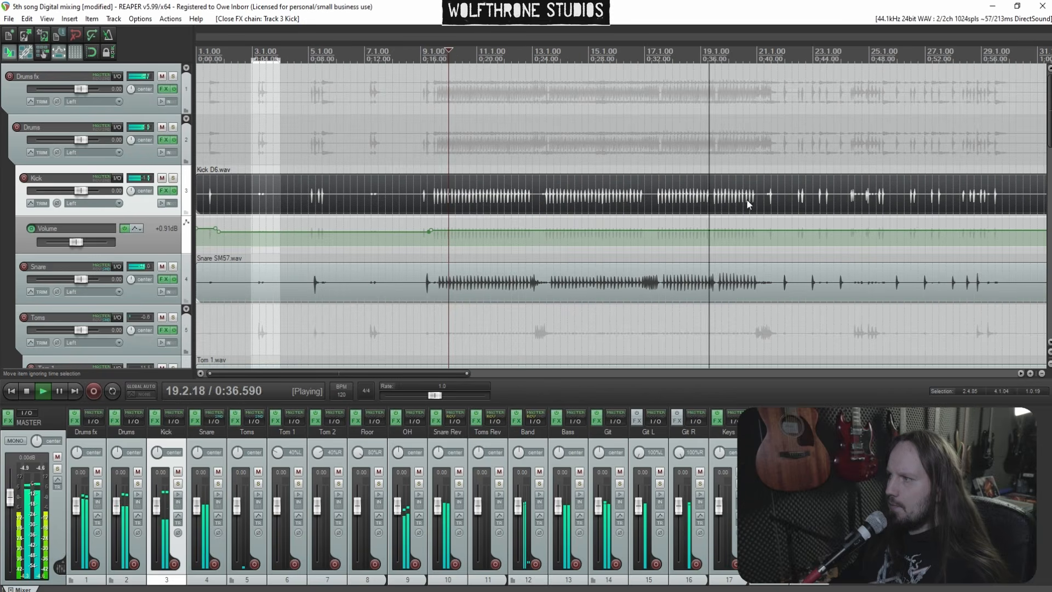
scroll(751, 199, up, 3)
click(401, 160)
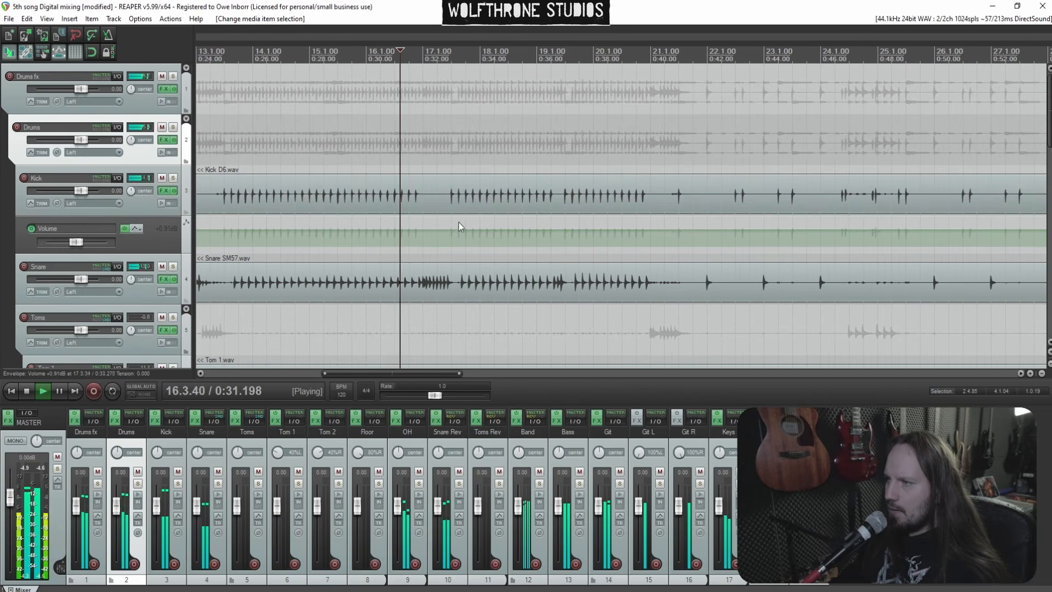
shift+click(440, 230)
shift+click(433, 230)
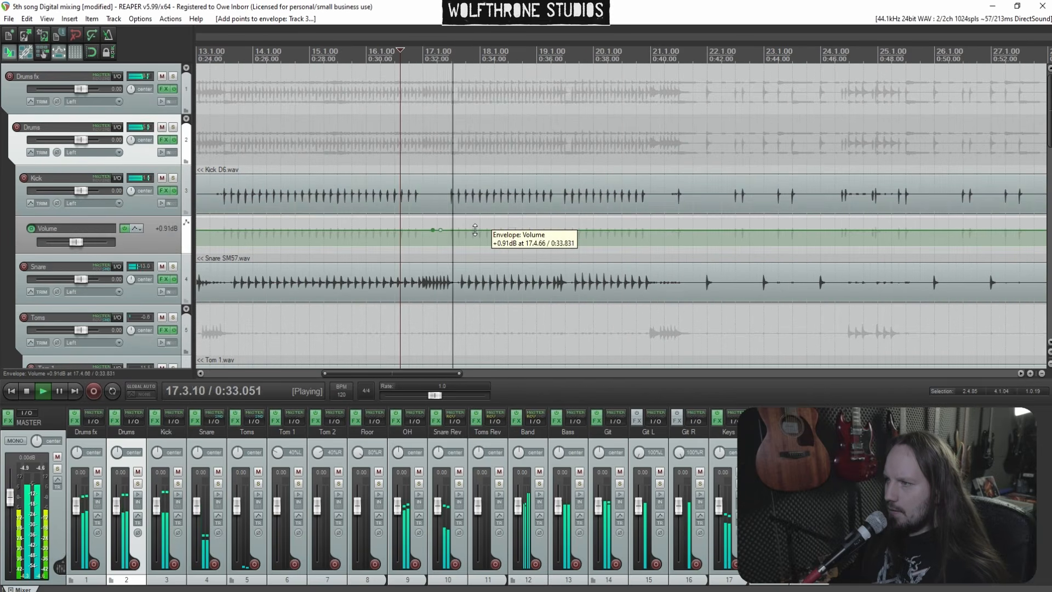
drag(474, 230, 476, 237)
Split the Snare item around bar 21 and delete the section between the two splits
click(667, 194)
scroll(661, 196, down, 2)
scroll(663, 195, up, 2)
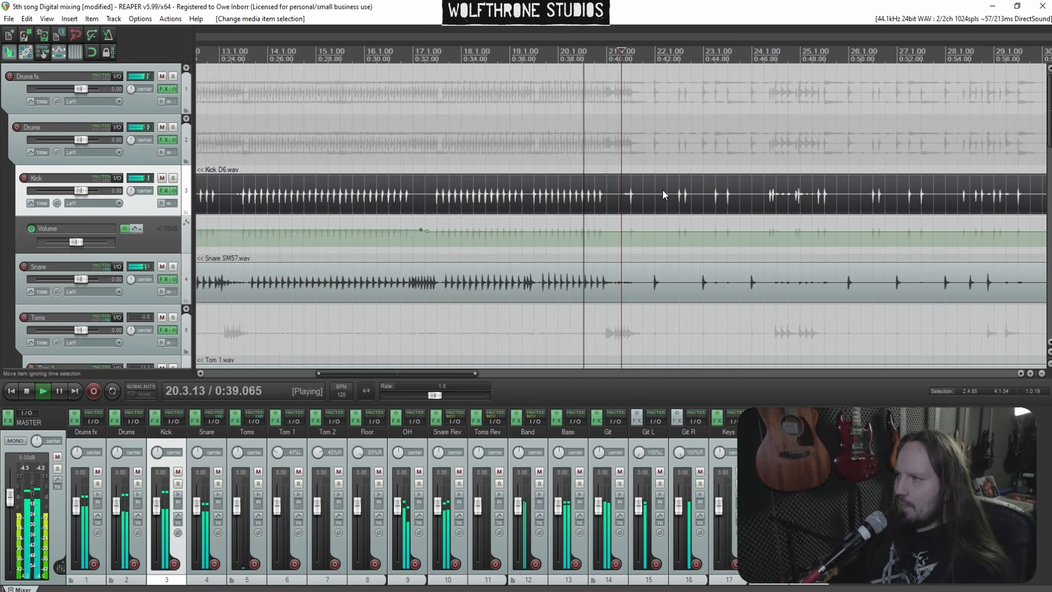
scroll(693, 192, up, 2)
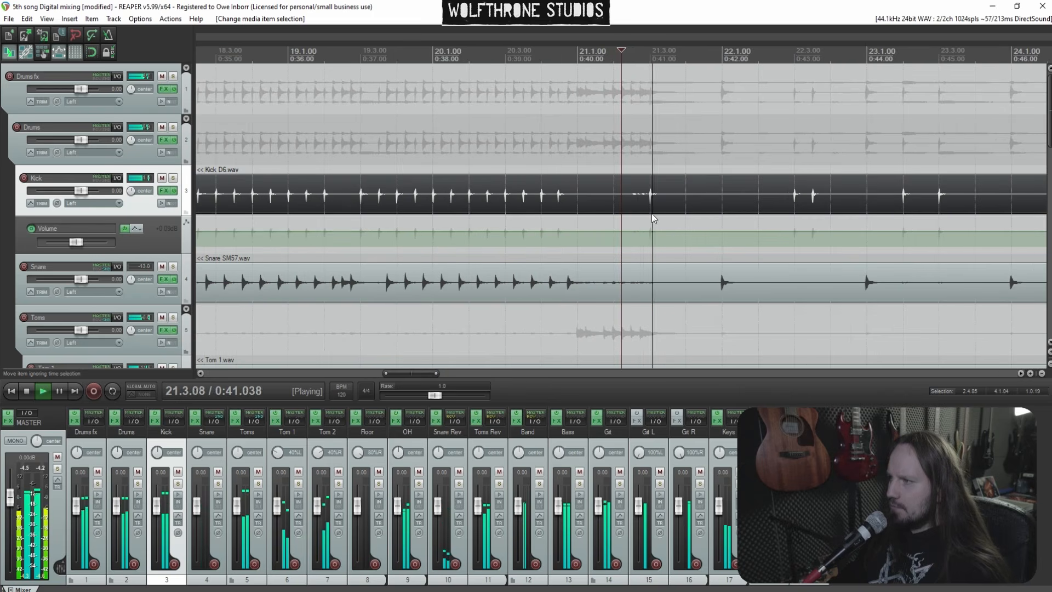
click(586, 285)
key(s)
click(713, 284)
key(s)
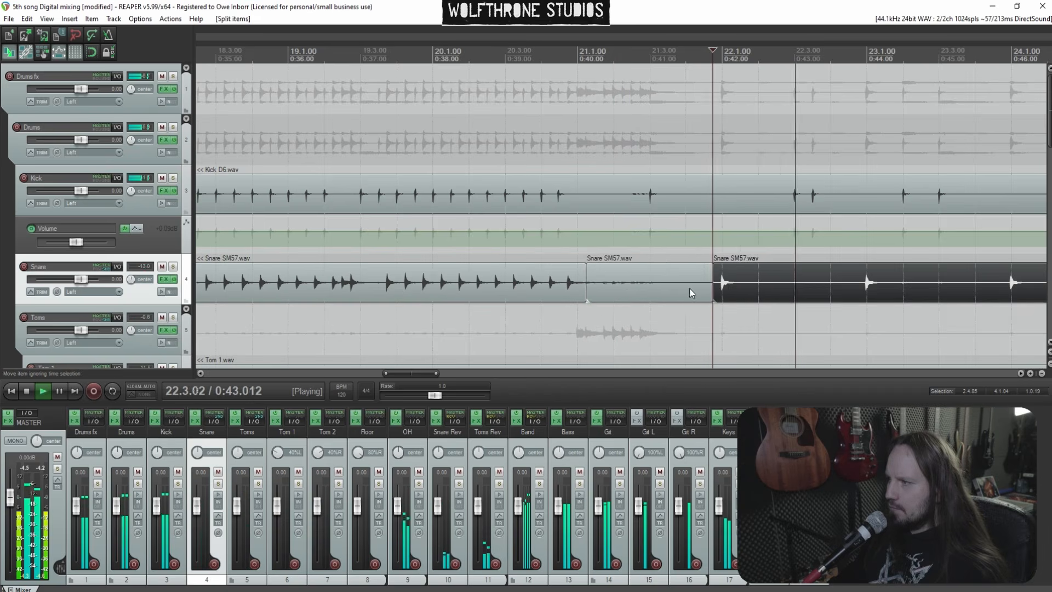
click(689, 286)
key(Delete)
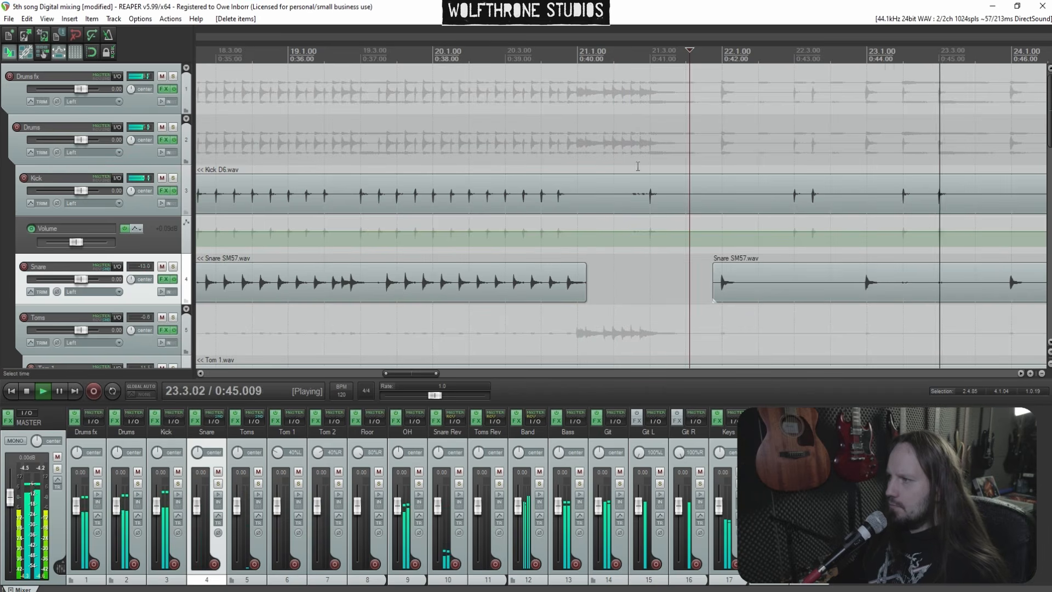
Show the Snare track's volume envelope
scroll(707, 163, down, 2)
scroll(707, 163, down, 1)
scroll(758, 204, down, 1)
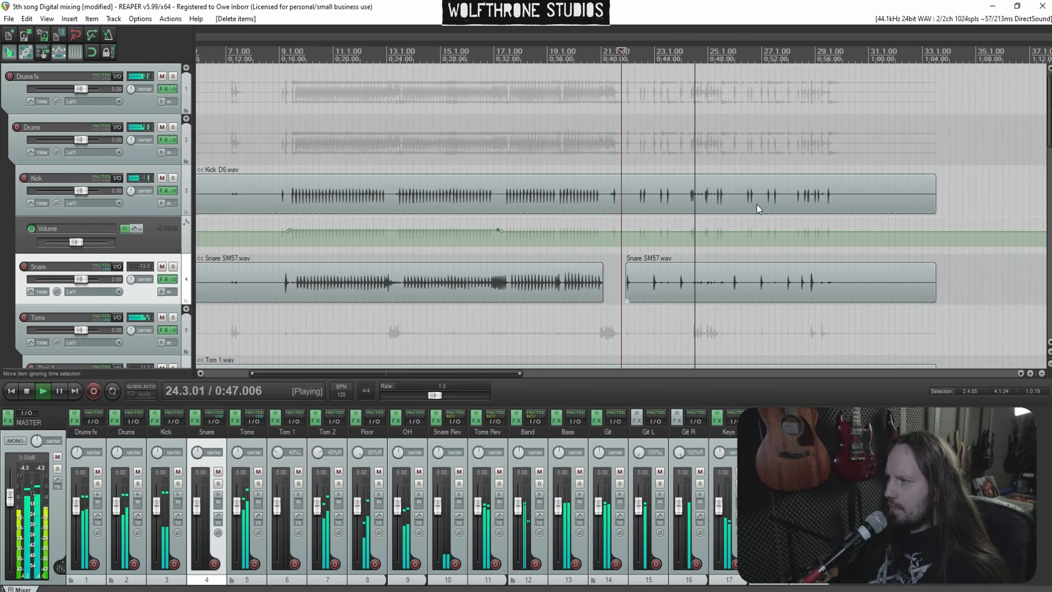
scroll(755, 209, down, 1)
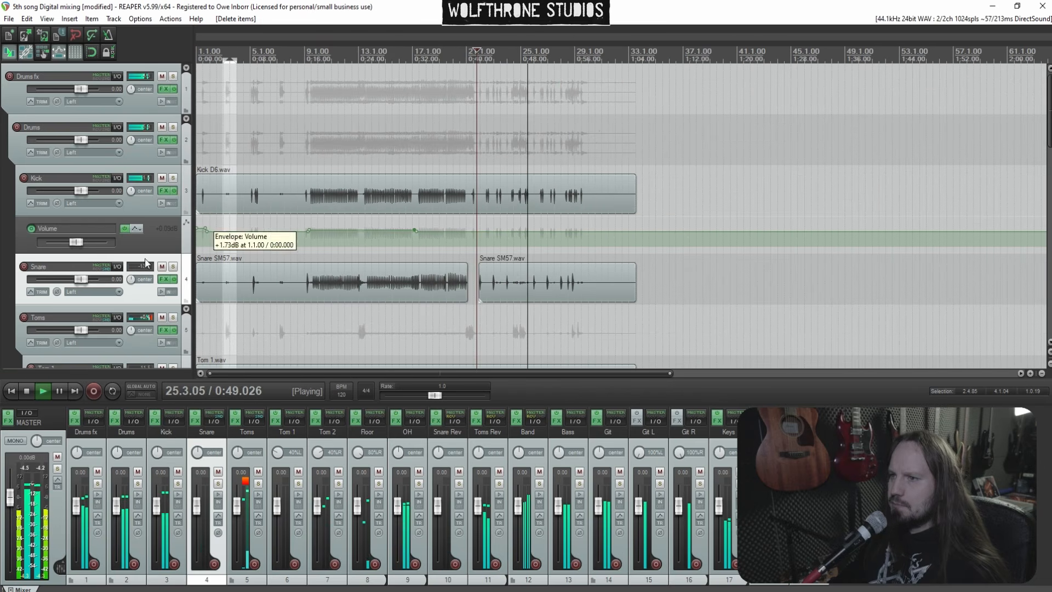
key(v)
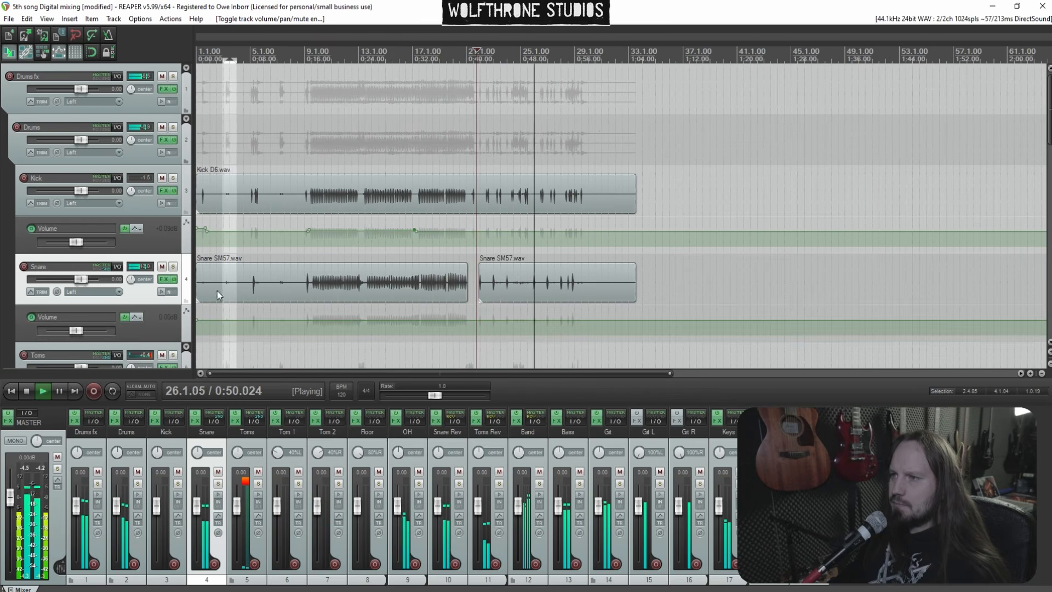
Add Snare volume envelope points around bar 5 and nudge the middle point slightly
click(561, 195)
scroll(593, 201, up, 3)
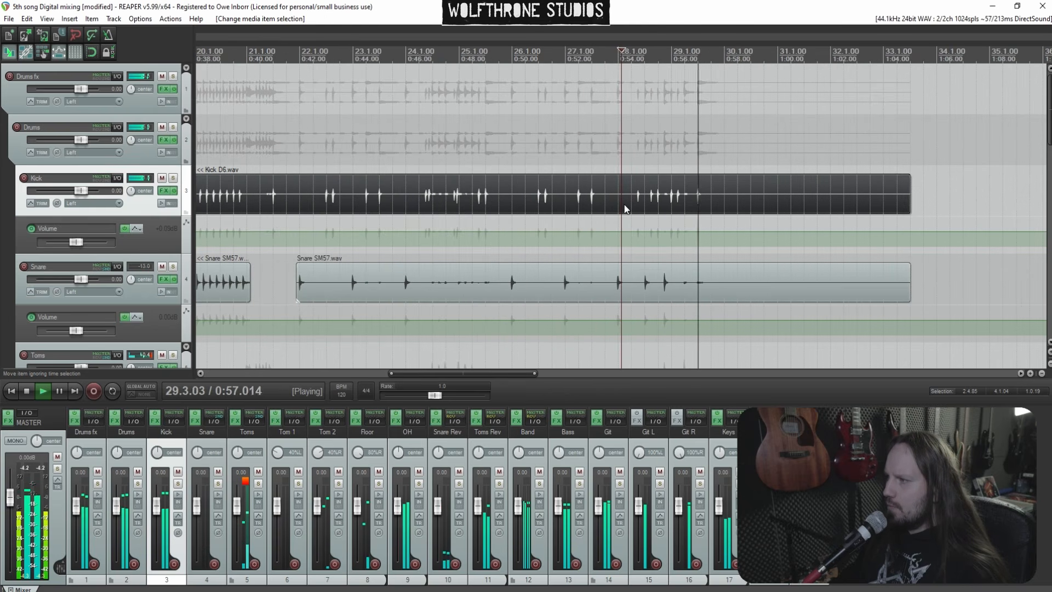
scroll(515, 195, down, 5)
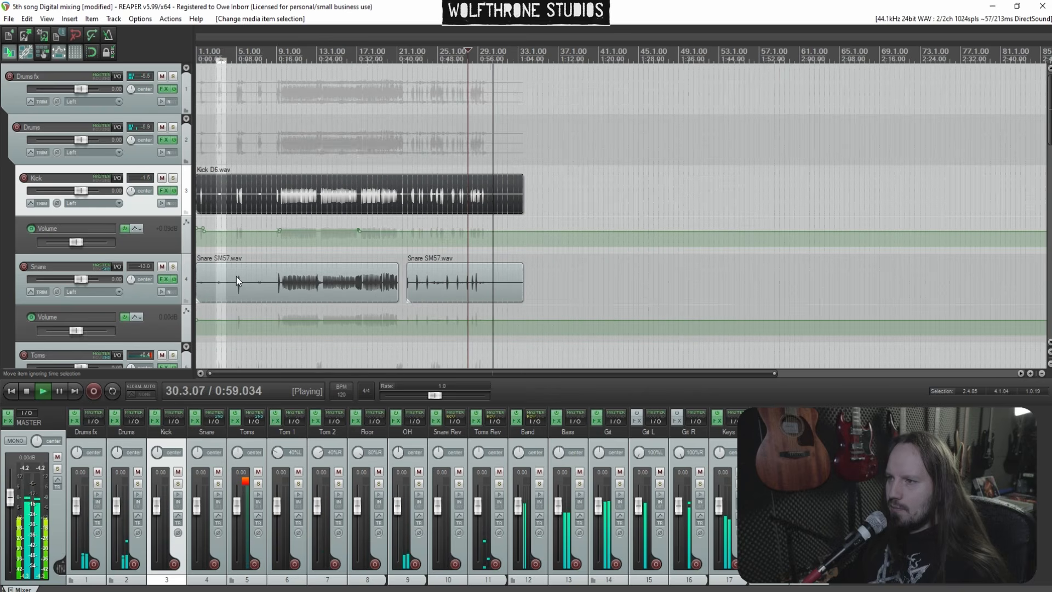
click(236, 276)
scroll(423, 245, up, 6)
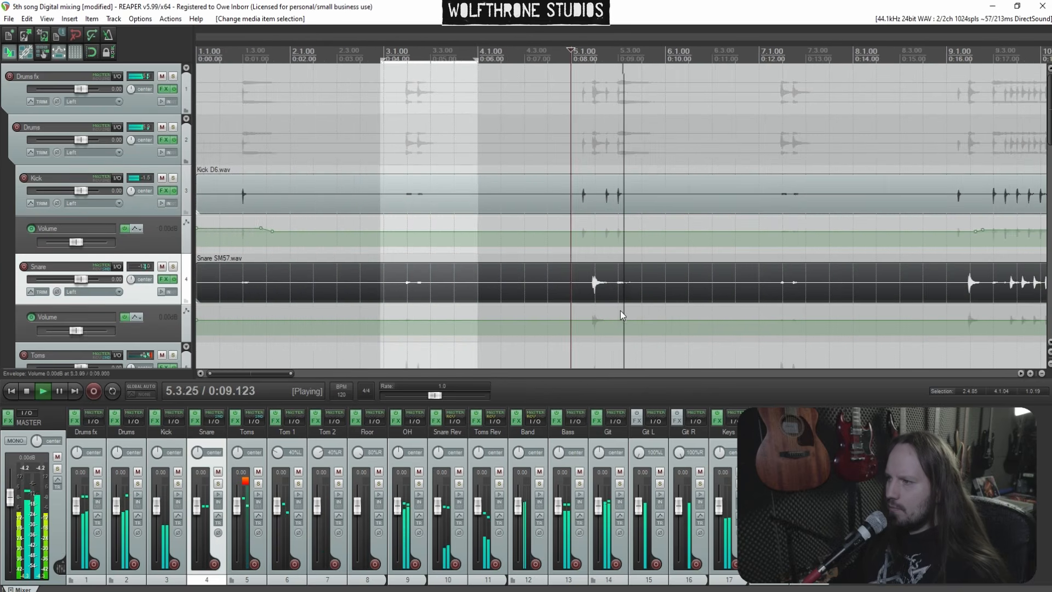
scroll(624, 296, up, 2)
key(space)
click(590, 320)
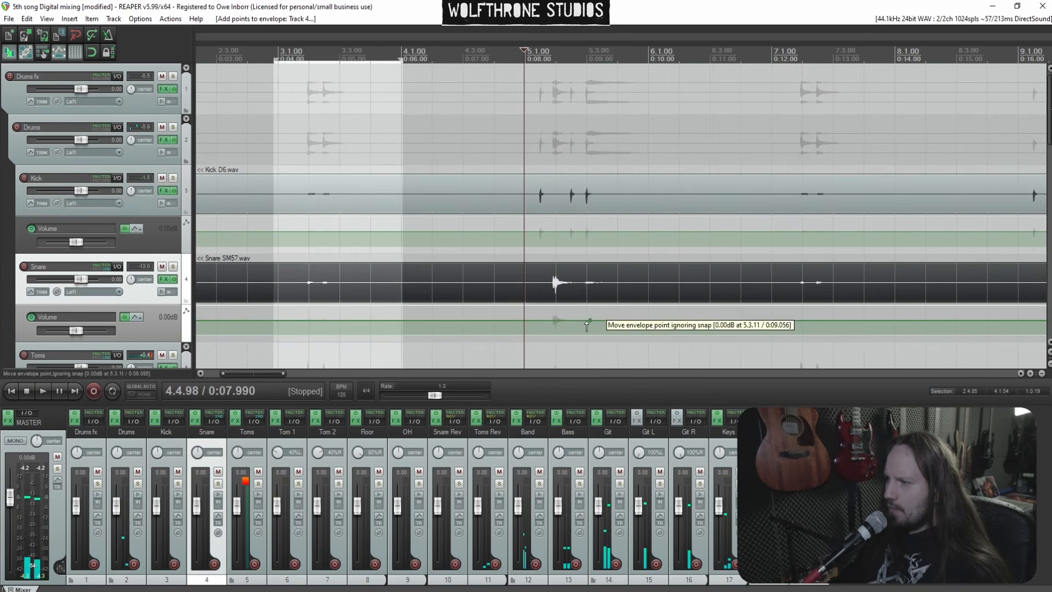
click(584, 320)
click(539, 320)
click(529, 321)
key(space)
drag(560, 320, 560, 319)
key(space)
key(space)
key(space)
Show the Snare Rev volume envelope and raise a short swell around bar 5
scroll(1, 232, down, 6)
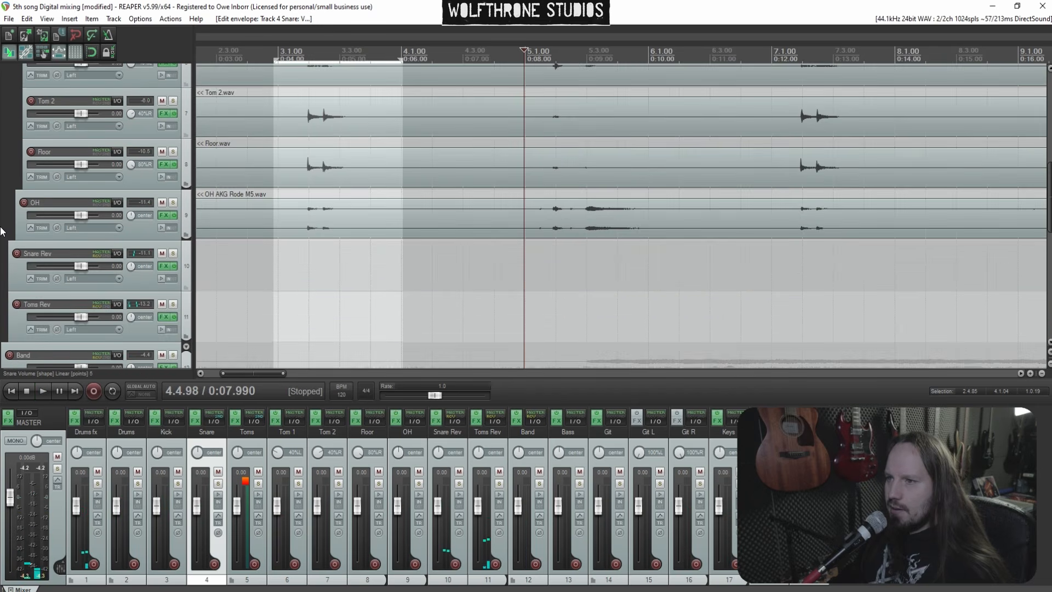
click(135, 281)
key(v)
shift+click(525, 307)
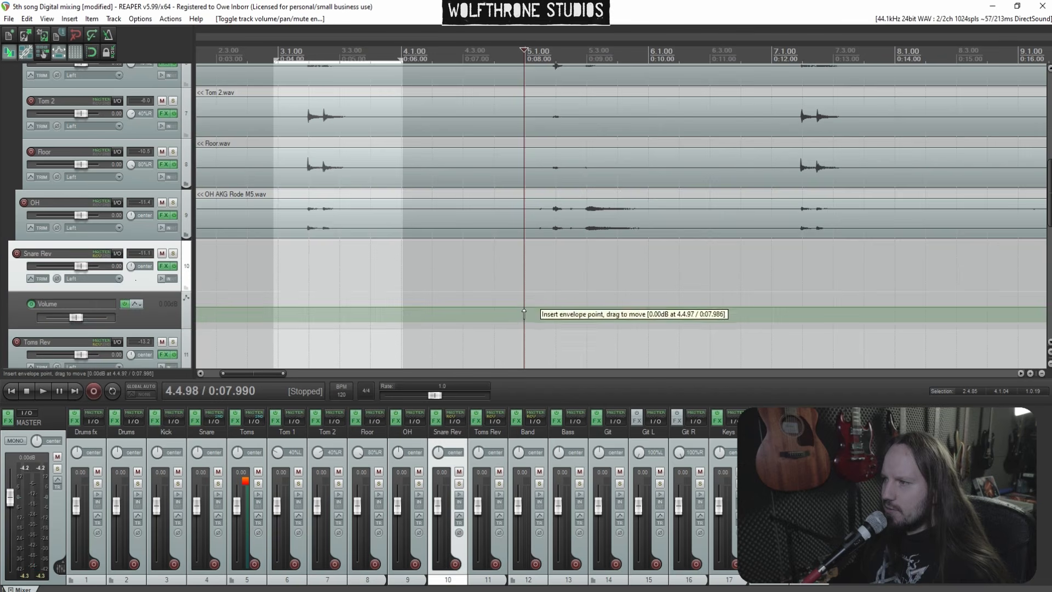
shift+click(517, 307)
key(space)
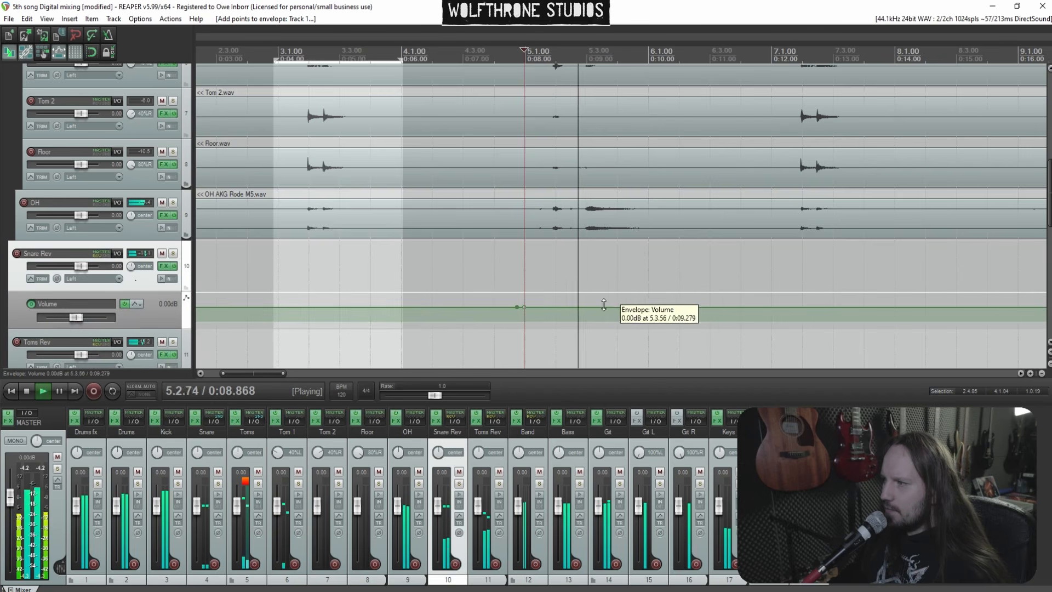
key(space)
shift+click(622, 308)
key(space)
drag(559, 307, 553, 248)
key(space)
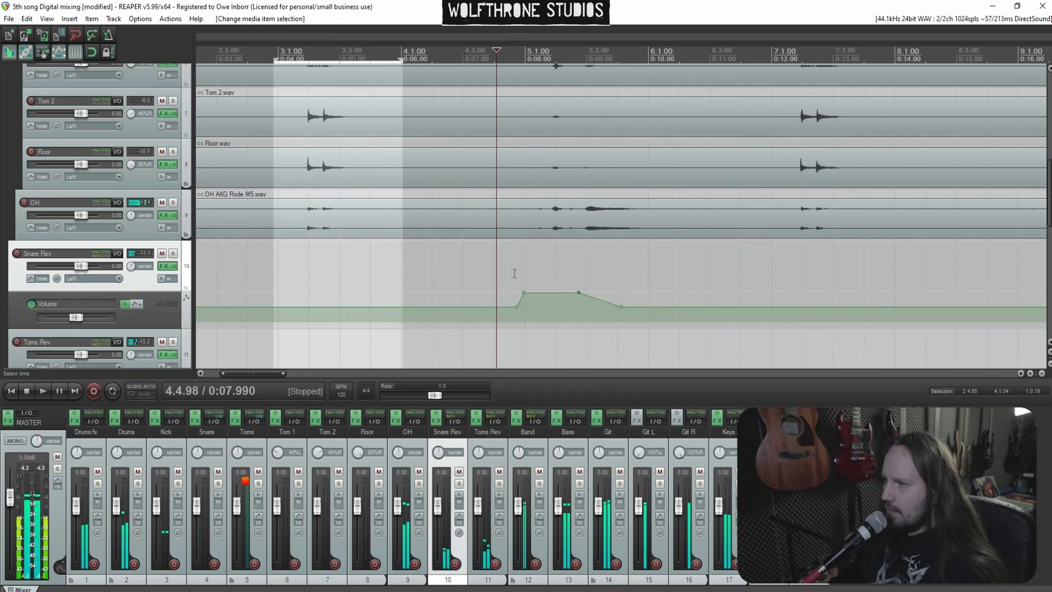
Lower the Snare Rev swell at bar 5 slightly
click(497, 270)
key(space)
mouse_move(552, 294)
mouse_down()
mouse_move(554, 321)
mouse_move(554, 307)
mouse_up()
key(space)
key(space)
key(space)
key(space)
Add Snare volume envelope points near bar 9 and slightly raise the point between them
scroll(1, 170, up, 1)
scroll(1, 169, up, 3)
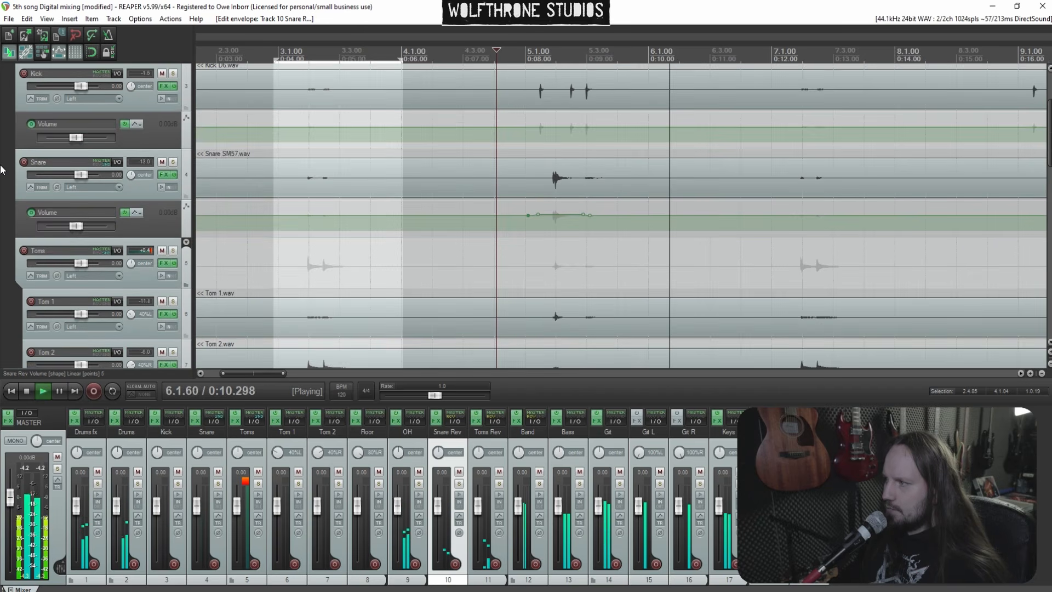
scroll(711, 227, down, 3)
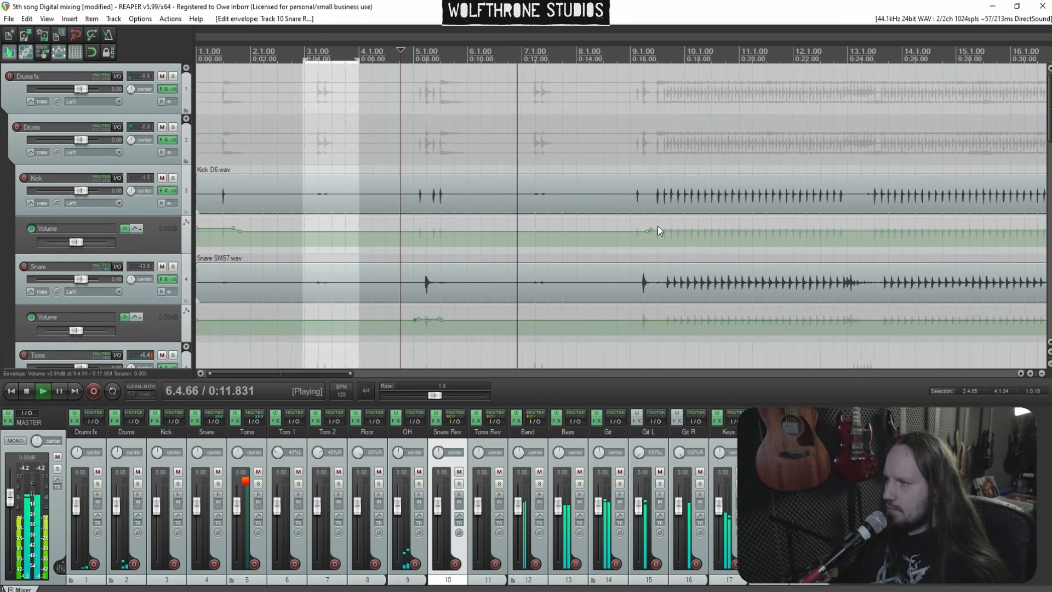
click(635, 259)
scroll(634, 259, up, 3)
key(space)
click(704, 323)
click(644, 324)
drag(665, 319, 664, 312)
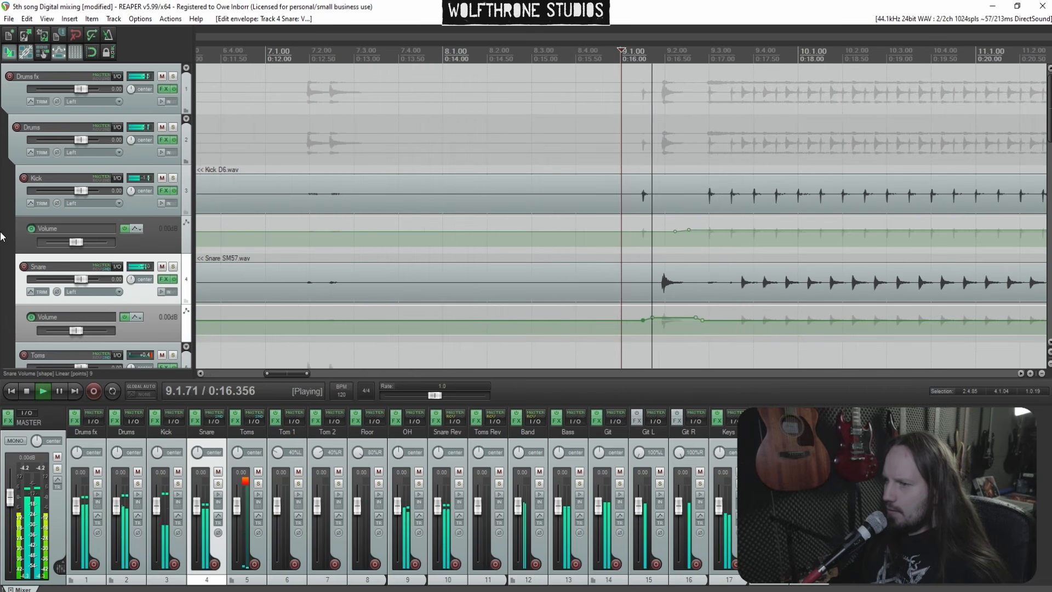
Add a raised swell to the Snare Rev volume envelope at bar 9
scroll(1, 237, down, 5)
scroll(197, 240, down, 4)
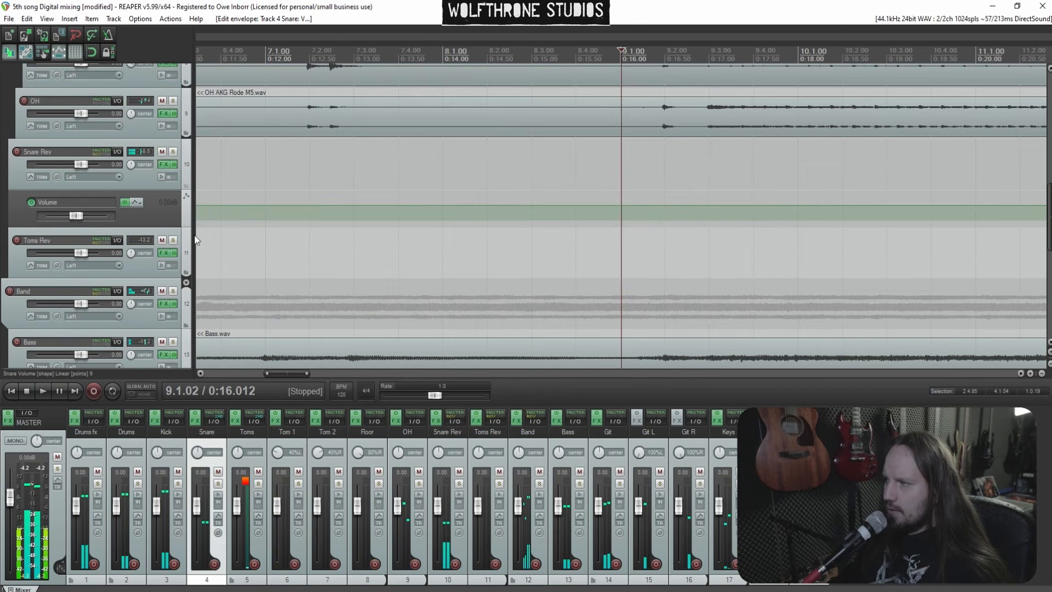
click(637, 206)
drag(698, 212, 673, 193)
key(space)
key(space)
key(space)
Lower the Snare volume envelope after bar 9 to about -1.62 dB
scroll(687, 173, down, 3)
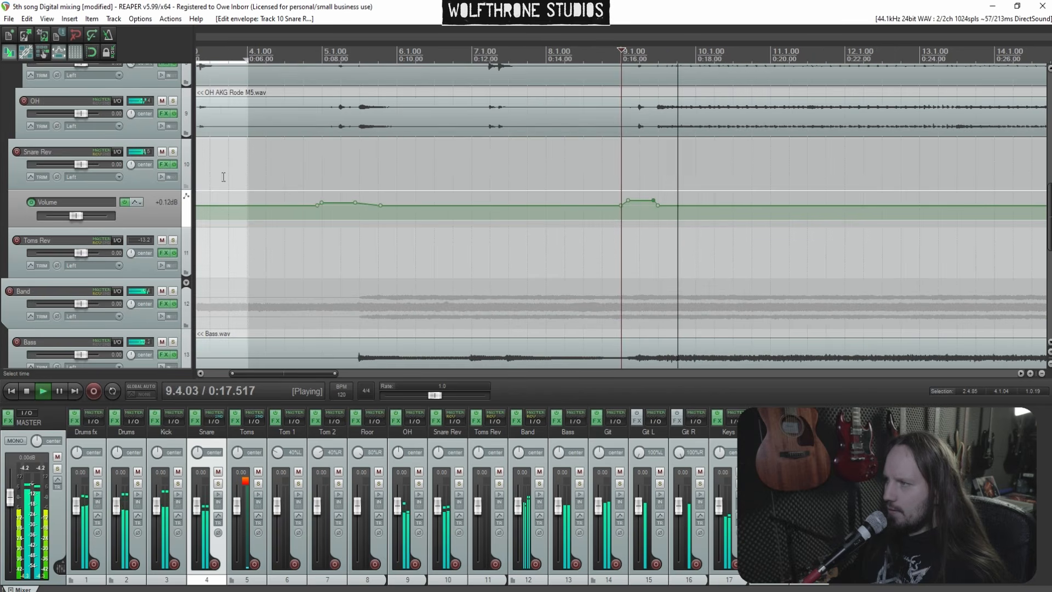
scroll(1, 182, up, 8)
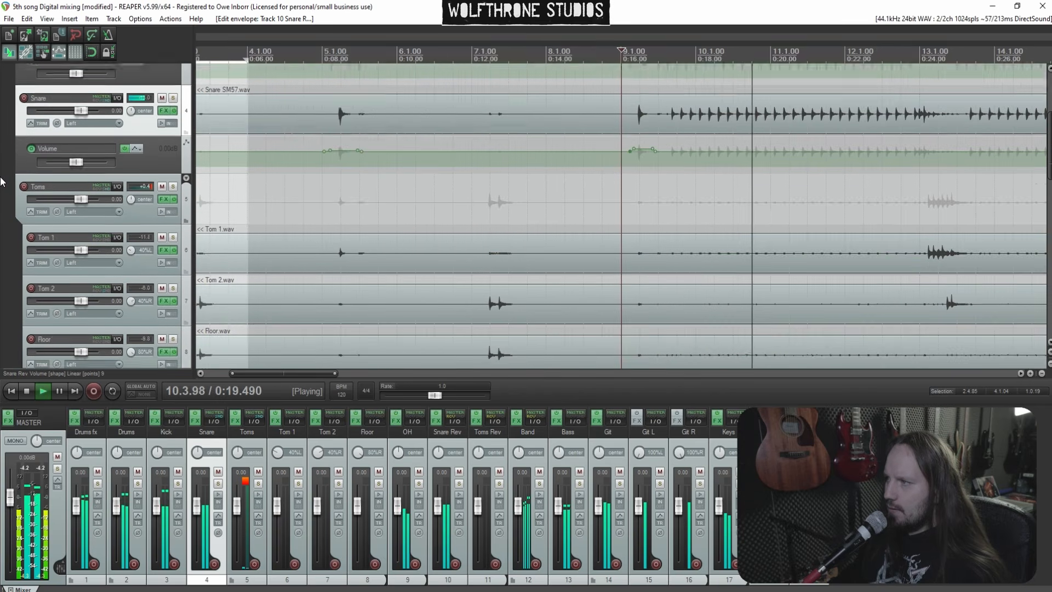
scroll(687, 189, down, 4)
drag(524, 227, 525, 238)
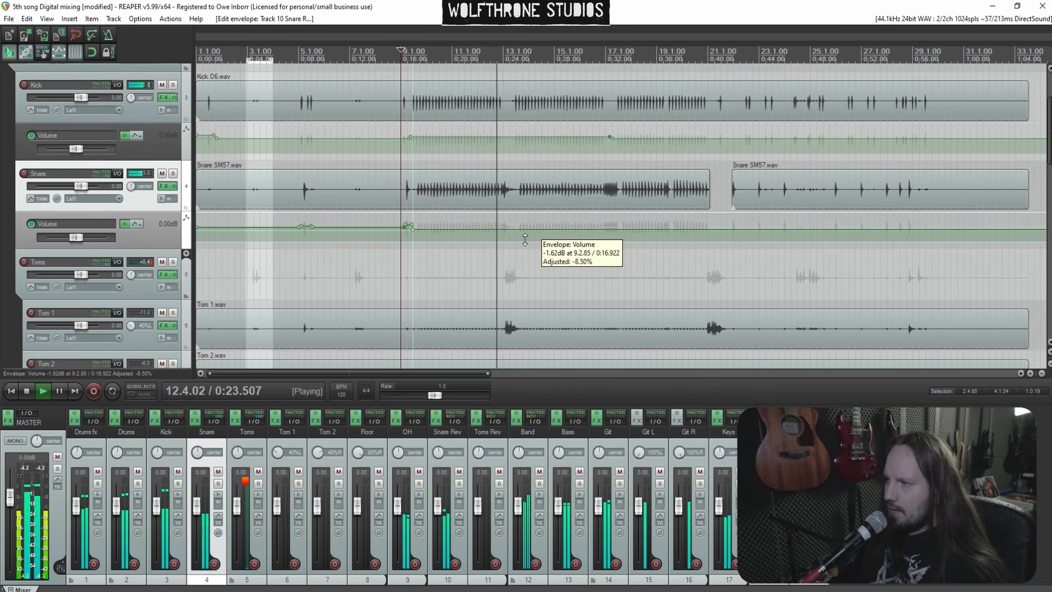
Add Snare volume envelope points at bar 13 and raise the section after them to about +0.91 dB
click(499, 192)
scroll(604, 206, up, 6)
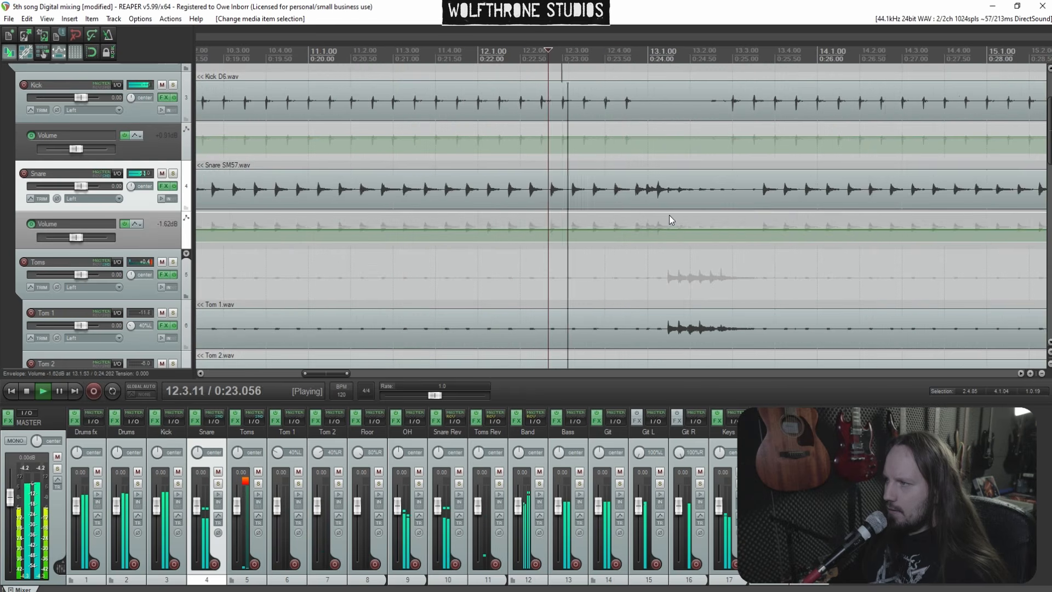
scroll(762, 211, up, 3)
click(811, 204)
key(space)
scroll(725, 207, up, 4)
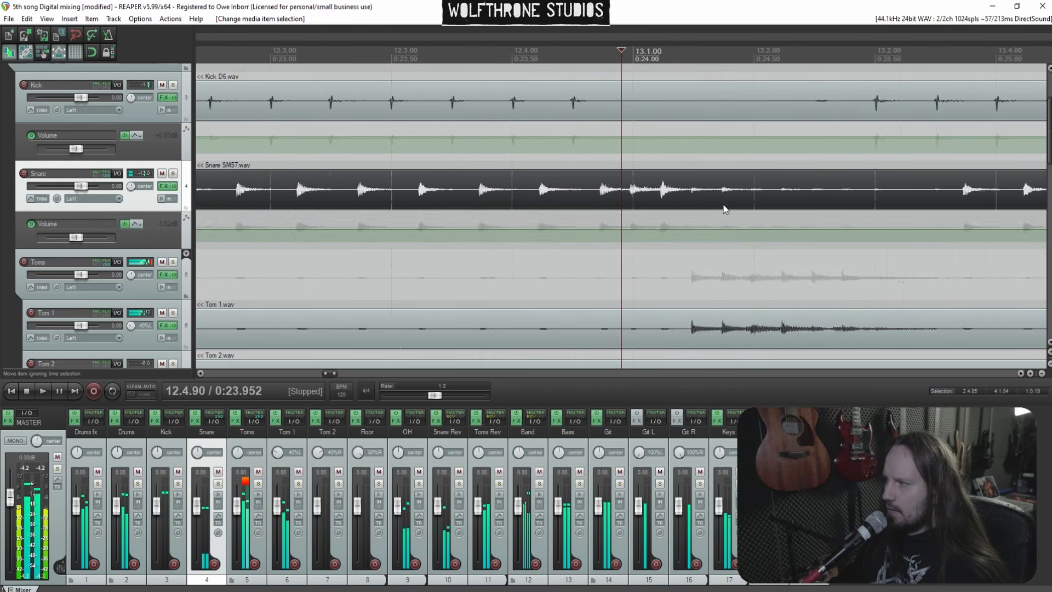
shift+click(630, 230)
shift+click(623, 230)
drag(655, 230, 655, 213)
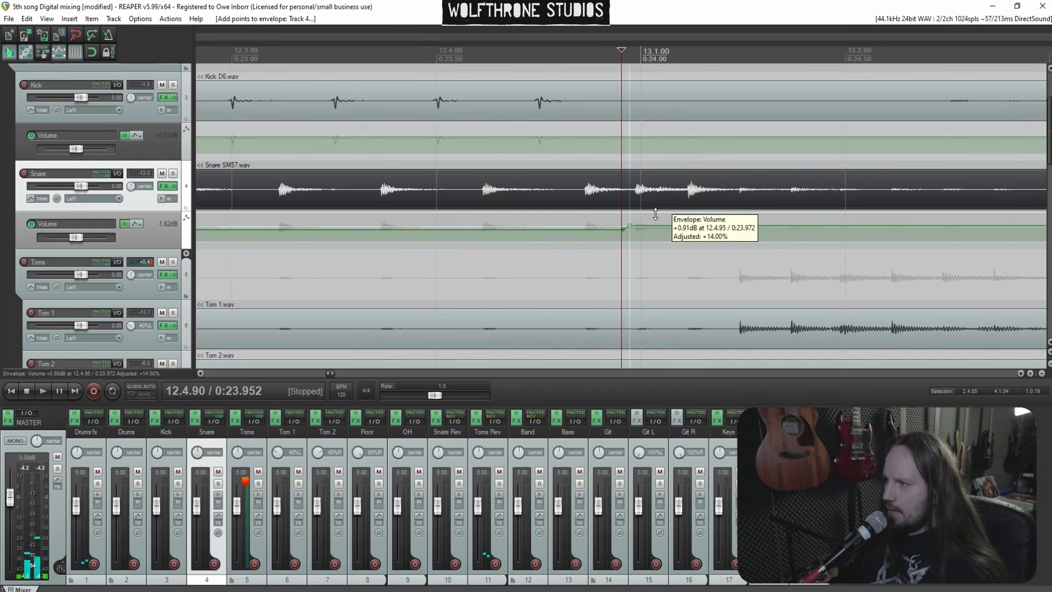
key(space)
Add Snare volume envelope points near bar 13.3 and lower the section after them to about -1.31 dB
scroll(658, 218, down, 4)
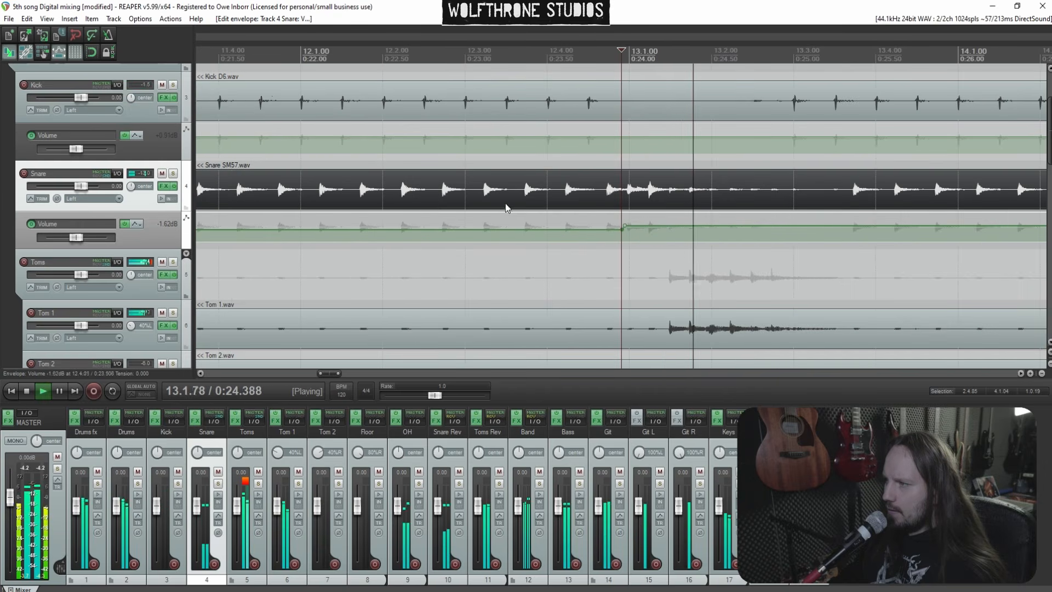
click(404, 258)
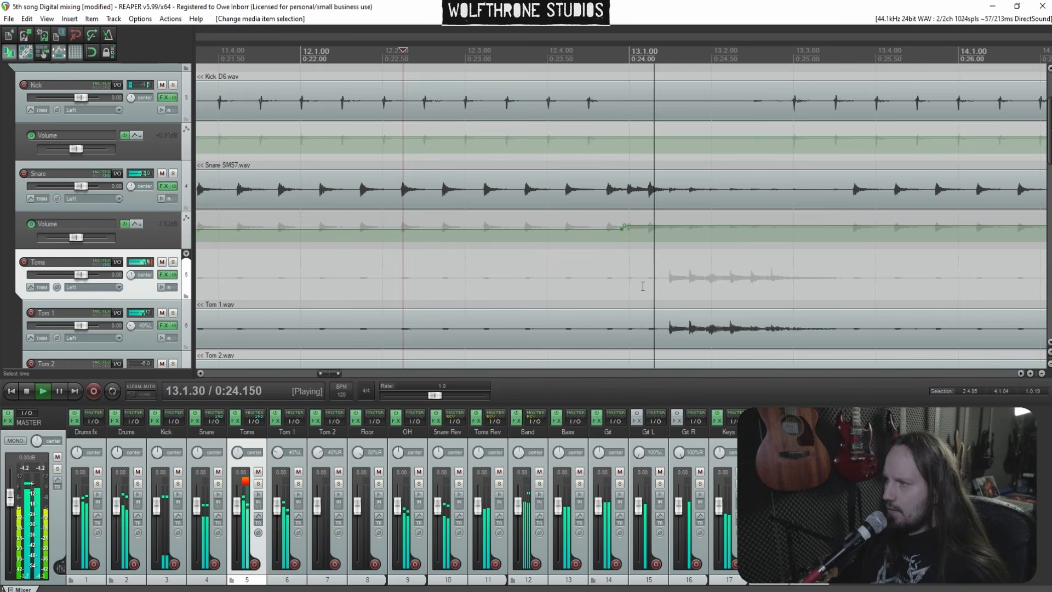
scroll(682, 273, down, 2)
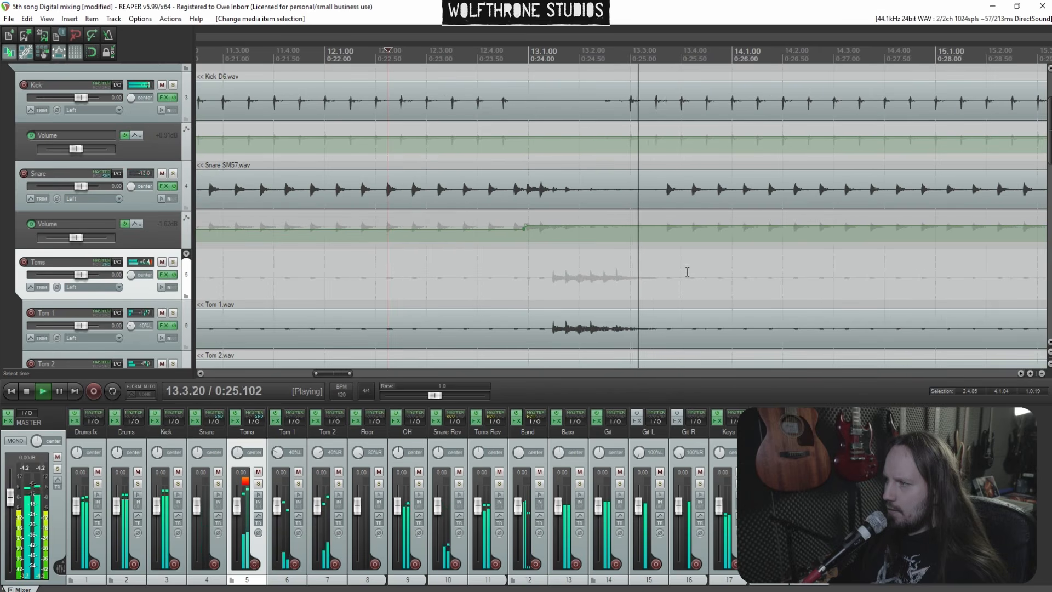
shift+click(656, 226)
shift+click(648, 225)
drag(678, 227, 678, 242)
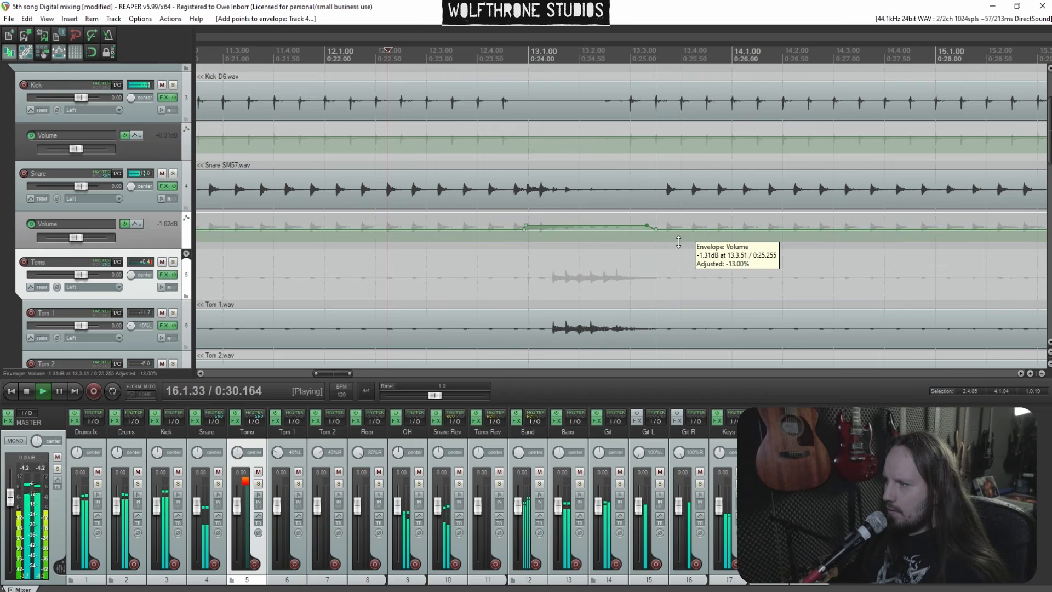
Add Snare volume envelope points near bars 16.4 and 17.3
click(797, 199)
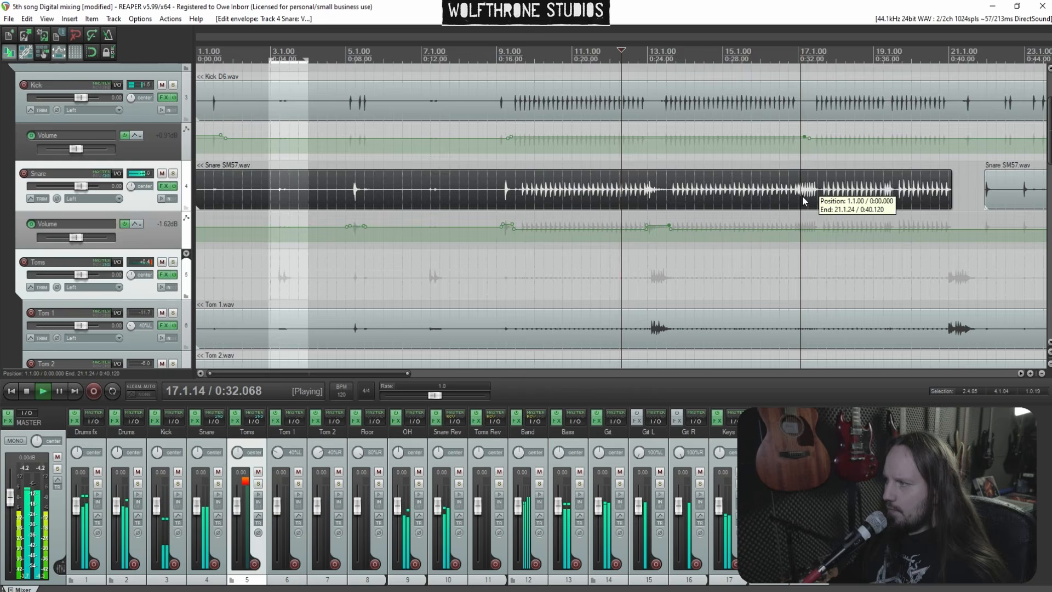
scroll(644, 196, up, 4)
key(space)
shift+click(760, 230)
shift+click(751, 230)
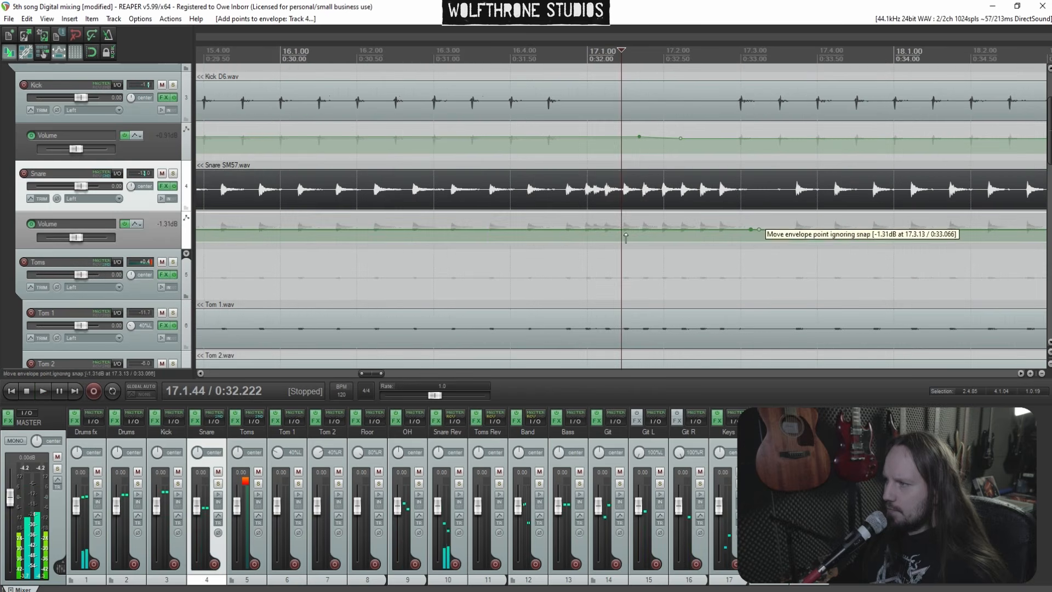
shift+click(559, 230)
shift+click(554, 230)
click(456, 272)
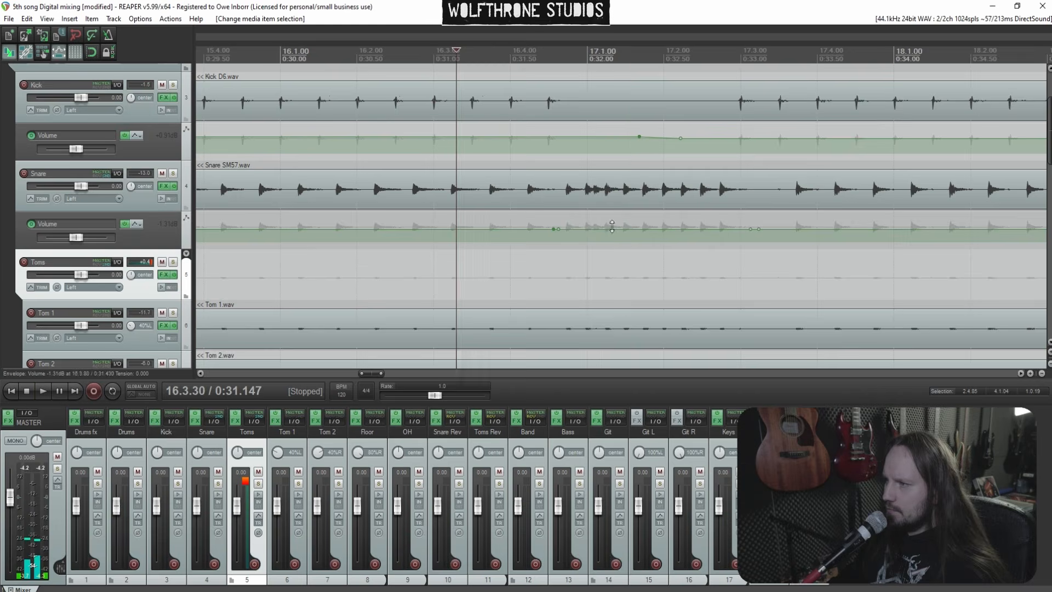
Raise the Snare volume envelope section between bars 16.4 and 17.3 to about +0.17 dB
key(space)
drag(627, 226, 626, 220)
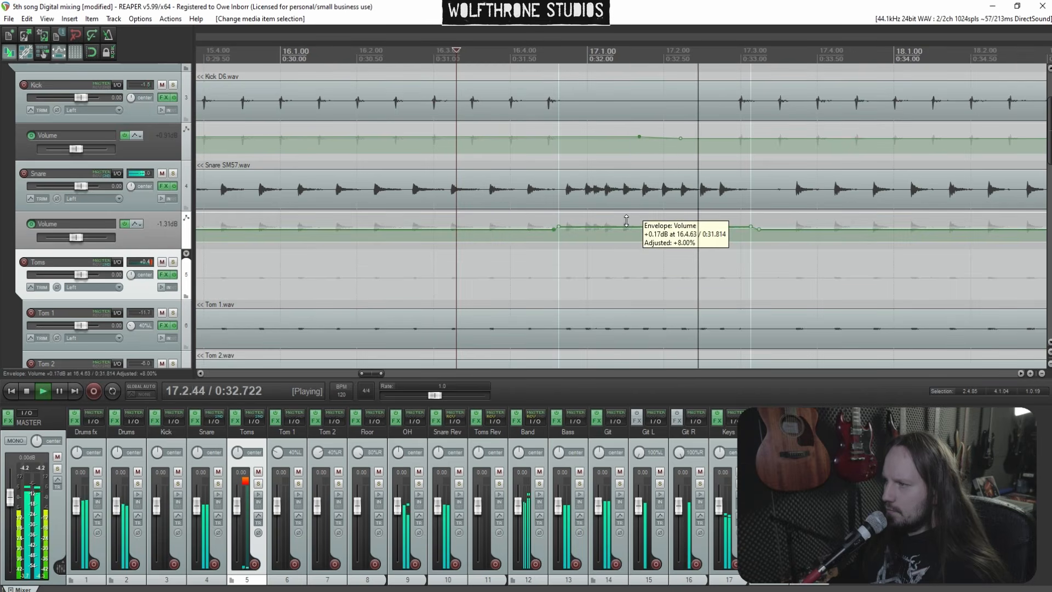
key(space)
key(space)
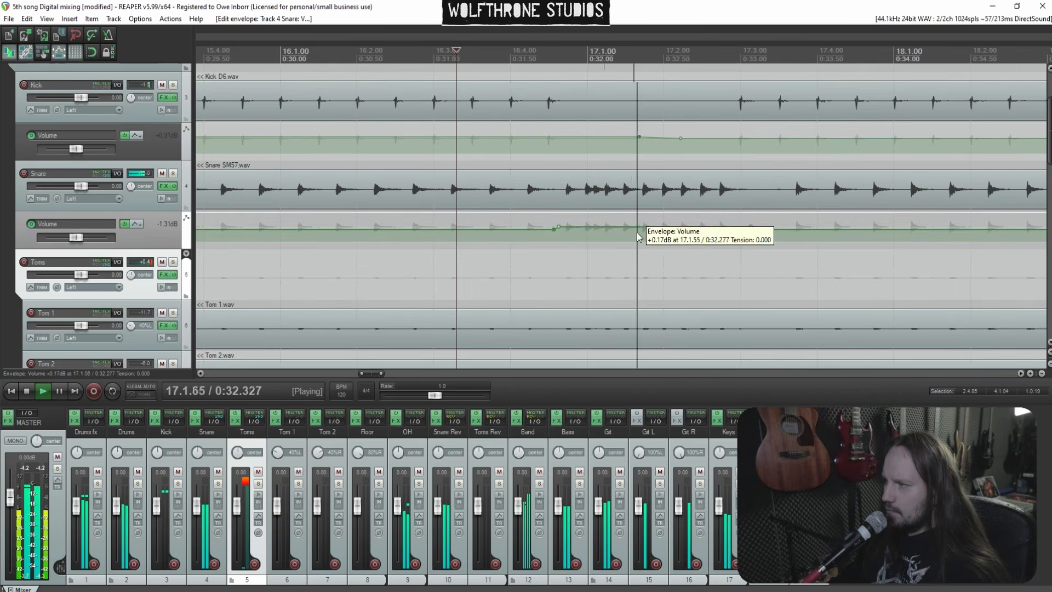
Add Snare volume envelope points near bar 21 and raise the section after them to about -0.92 dB
scroll(638, 236, down, 4)
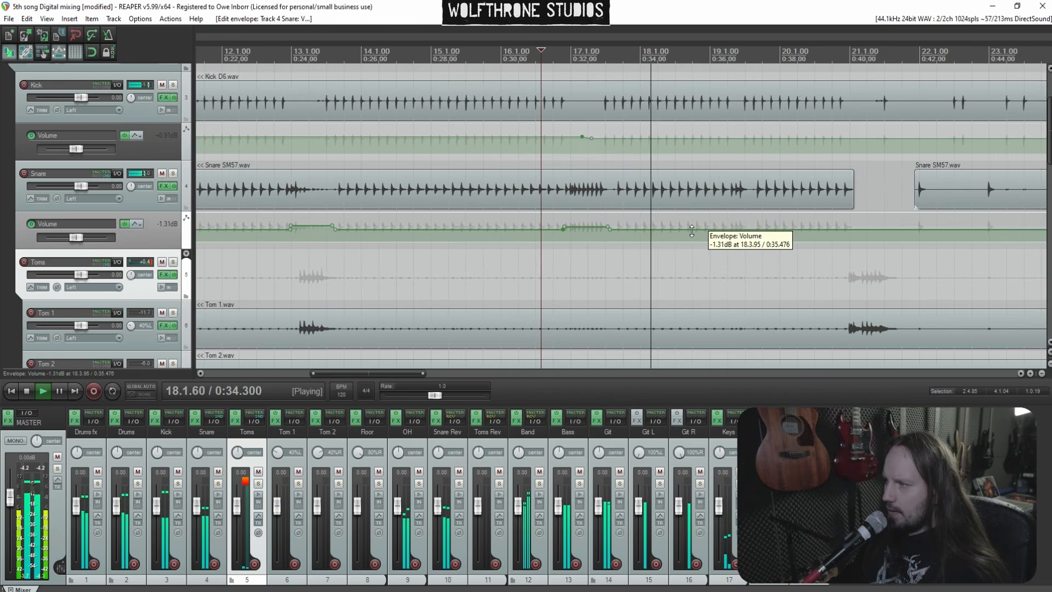
scroll(691, 232, up, 3)
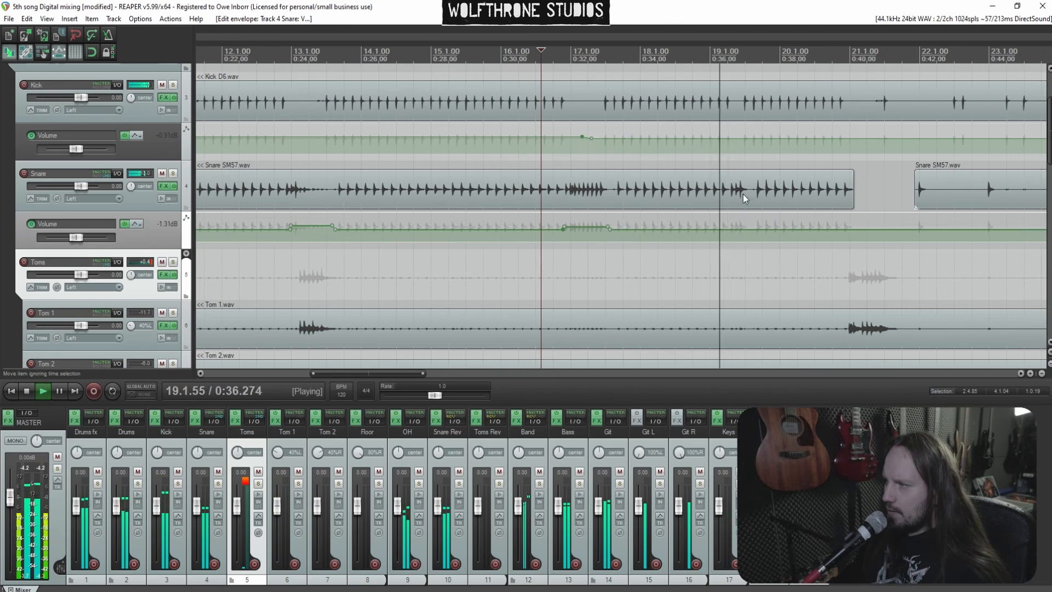
click(652, 201)
drag(439, 229, 441, 227)
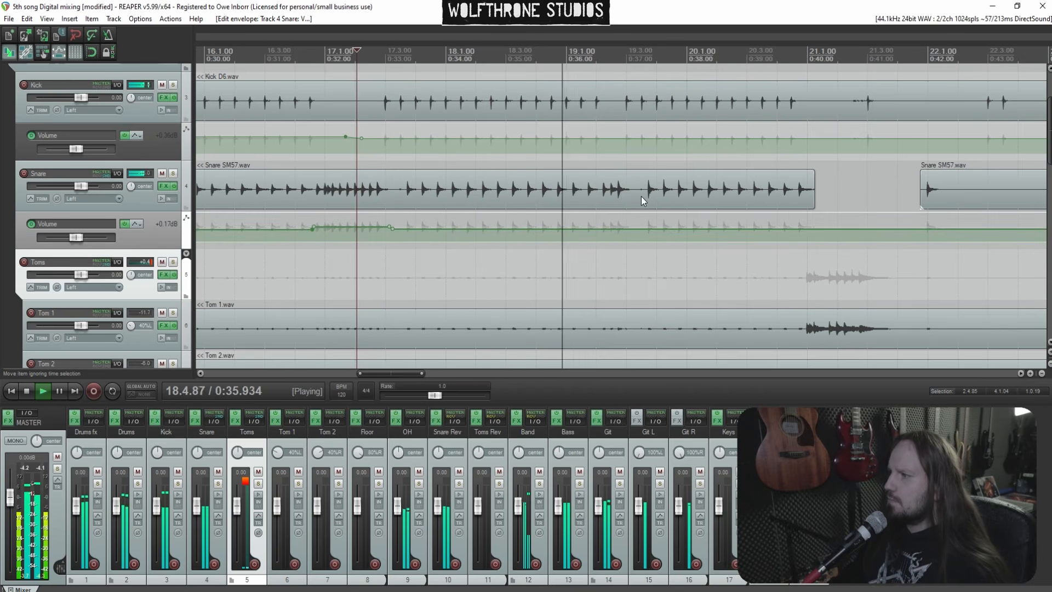
scroll(646, 196, down, 2)
click(685, 193)
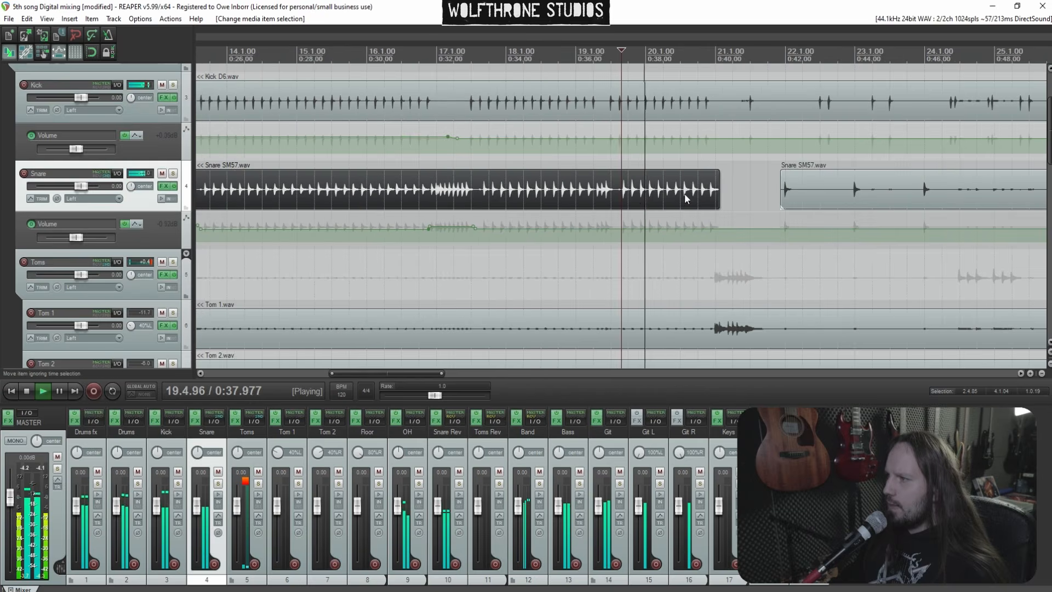
scroll(696, 198, down, 3)
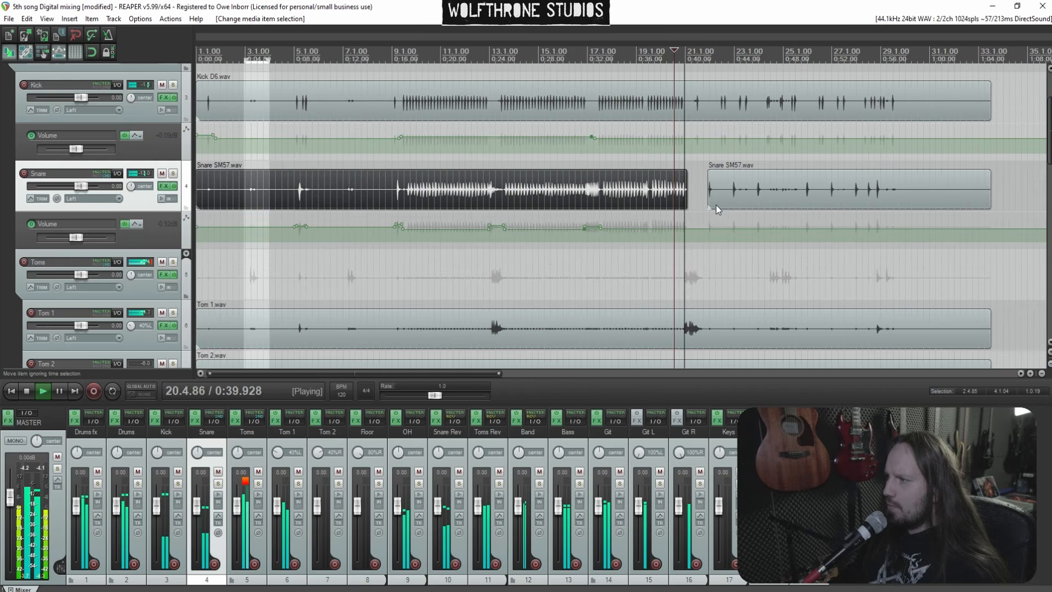
shift+click(703, 229)
shift+click(698, 229)
mouse_move(731, 230)
mouse_down()
mouse_move(732, 189)
mouse_move(733, 210)
mouse_up()
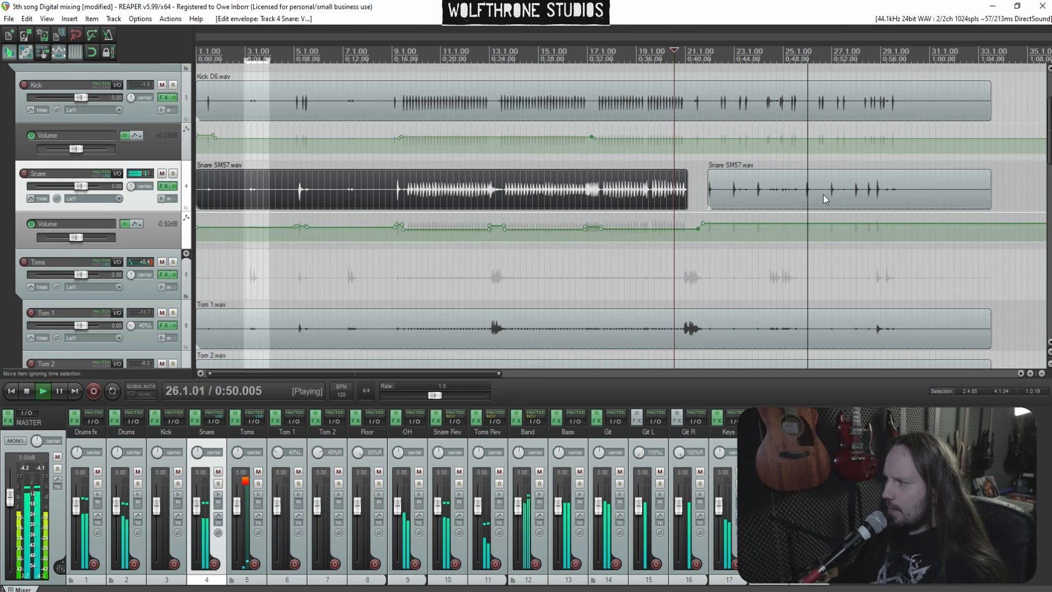
Add a Snare Rev volume envelope point near bar 21.4 and lower the section after it
scroll(825, 198, down, 2)
click(563, 204)
scroll(567, 210, up, 4)
scroll(1, 235, down, 6)
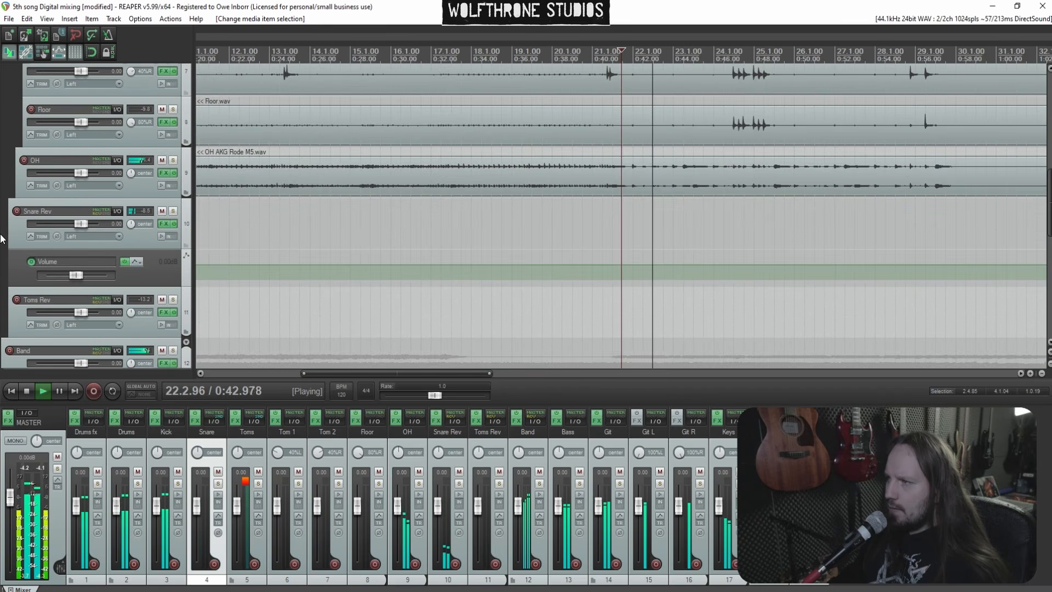
scroll(681, 252, up, 3)
key(space)
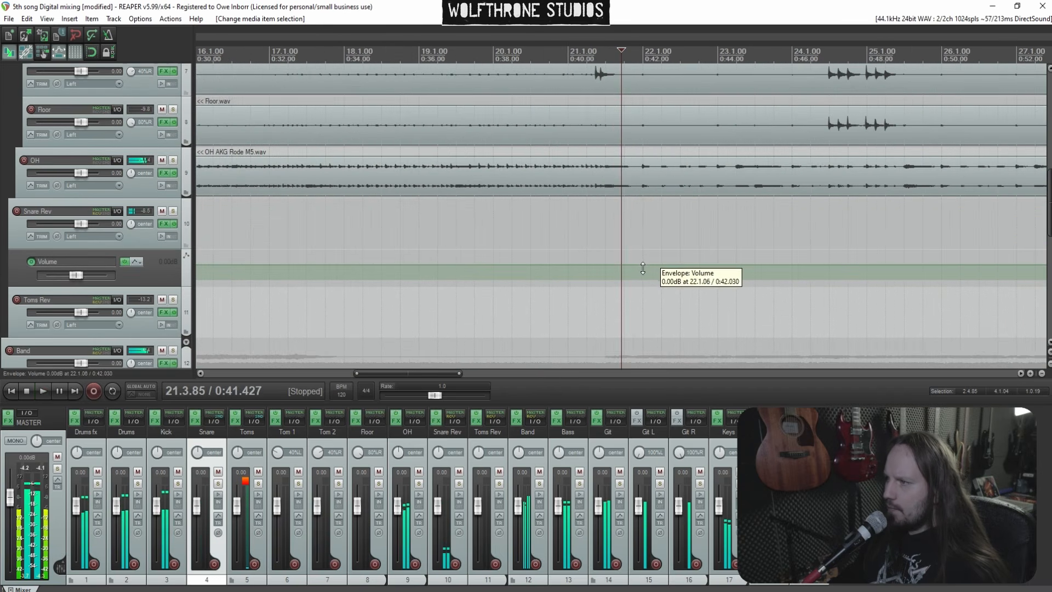
key(space)
shift+click(629, 266)
shift+click(625, 266)
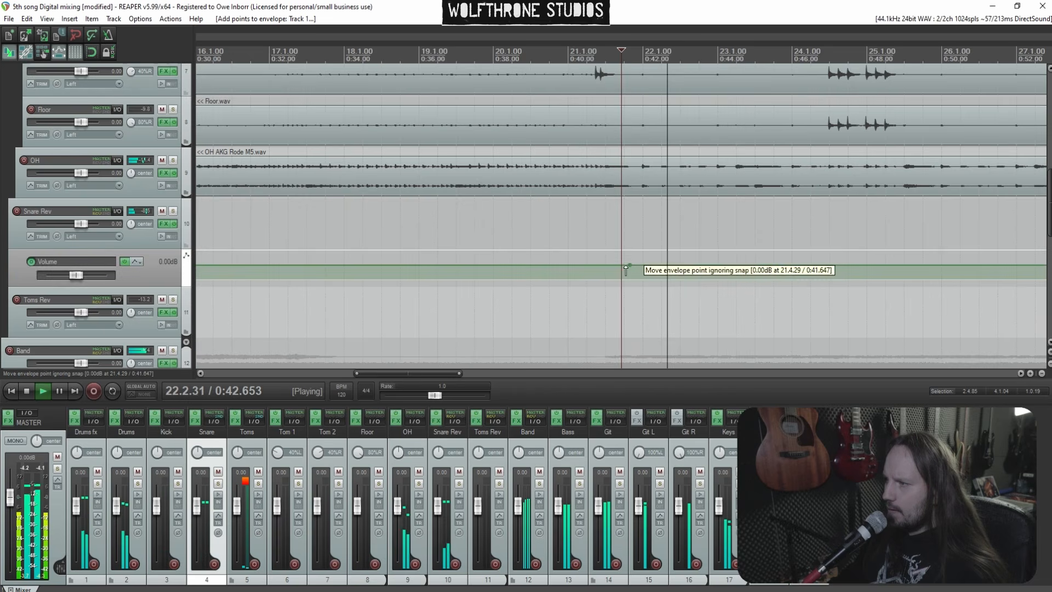
mouse_move(654, 265)
mouse_down()
mouse_move(657, 233)
mouse_move(663, 274)
mouse_up()
key(space)
key(space)
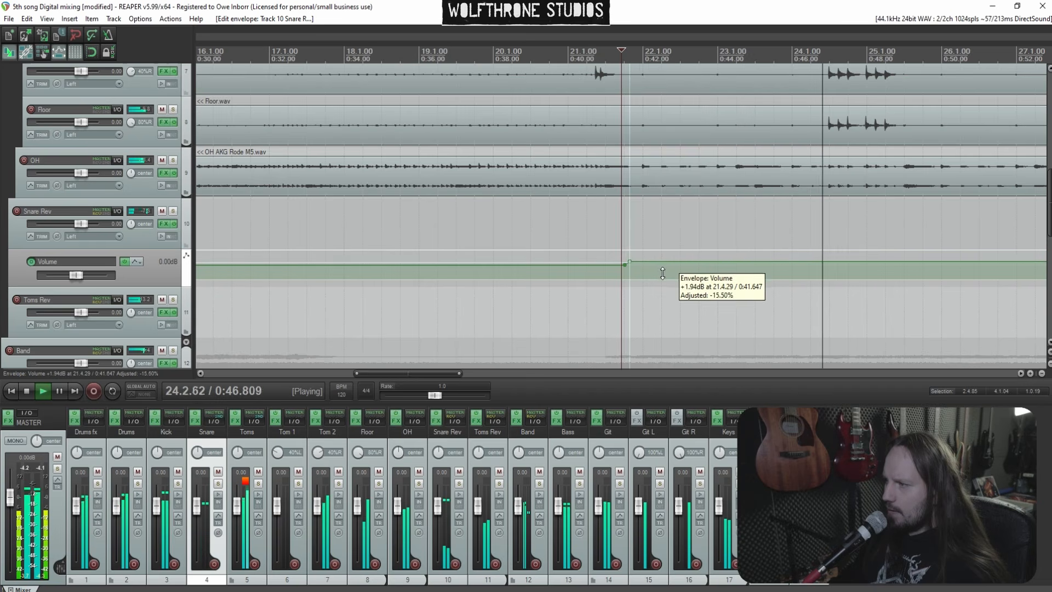
Show the volume envelope lane for the Toms track
scroll(735, 235, down, 4)
scroll(1, 216, up, 6)
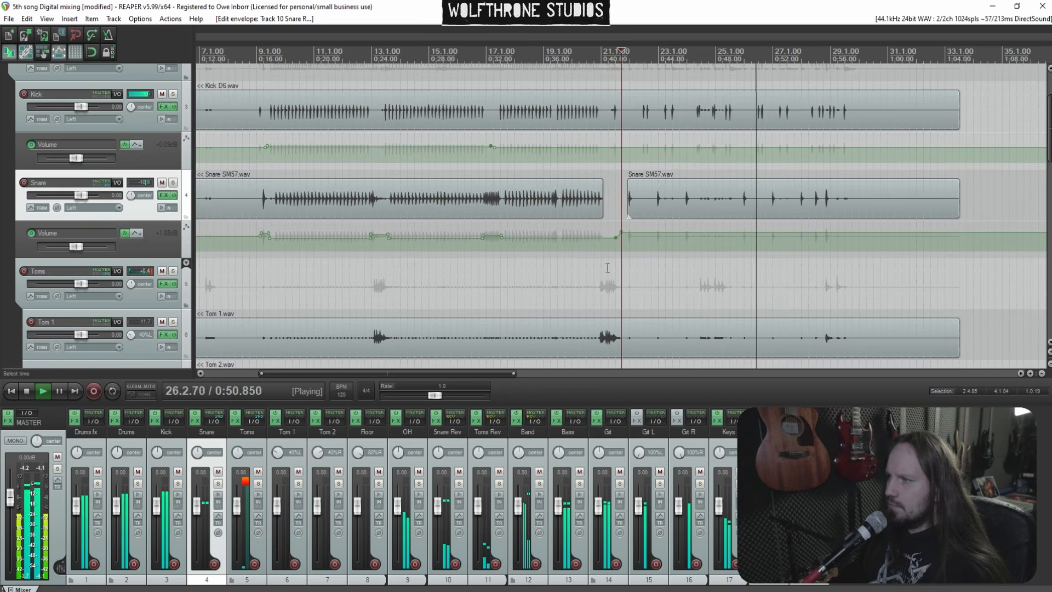
scroll(608, 207, down, 2)
scroll(1, 254, down, 3)
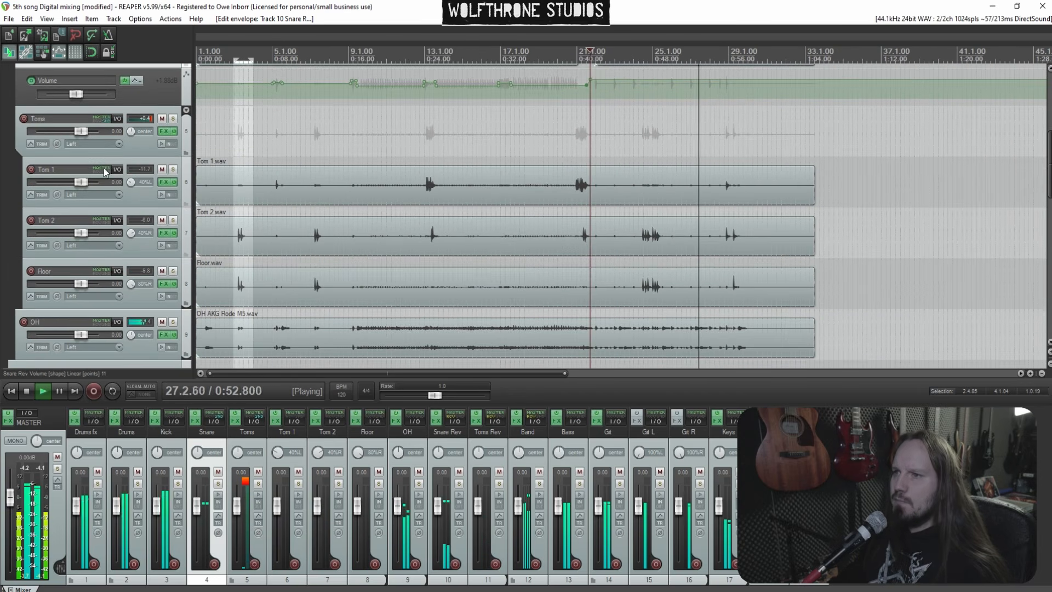
click(133, 154)
key(v)
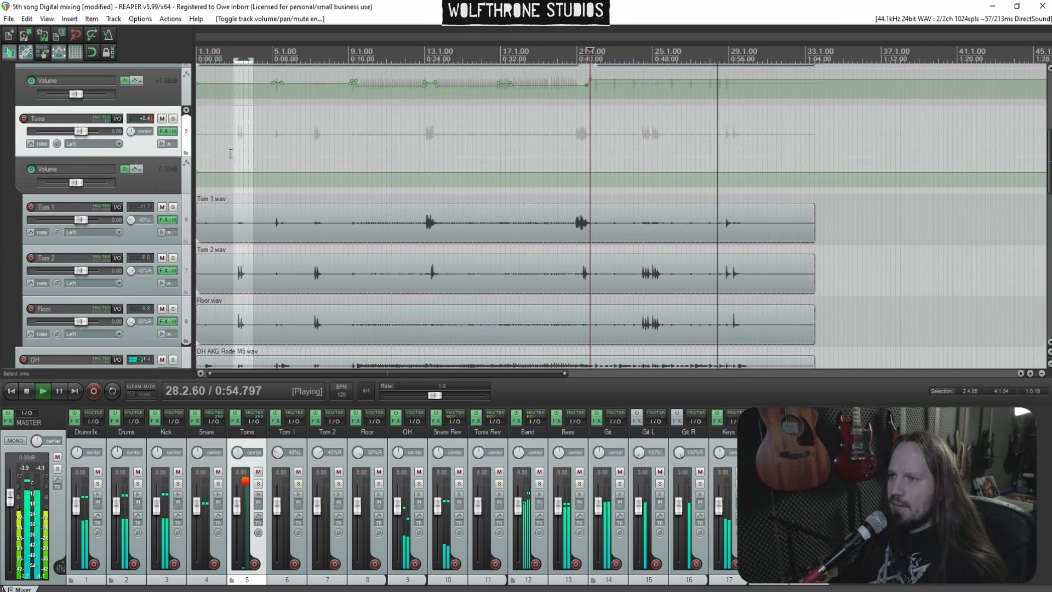
click(228, 149)
Show the Toms Rev volume envelope and raise it to about +3.52 dB
scroll(554, 190, up, 5)
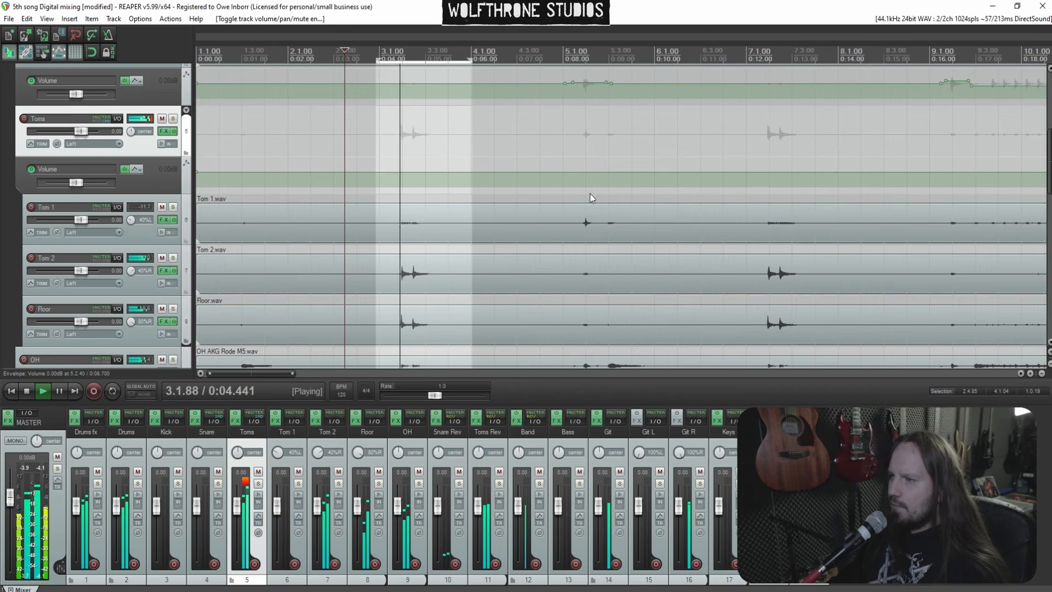
scroll(505, 161, up, 2)
scroll(600, 159, down, 3)
scroll(137, 236, down, 5)
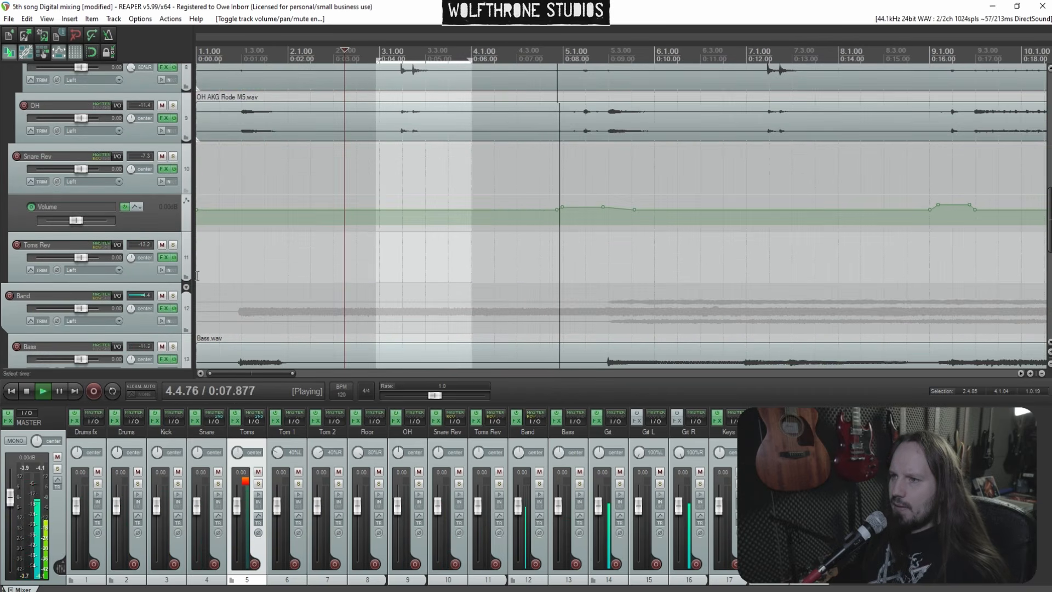
click(147, 273)
key(v)
scroll(427, 278, down, 2)
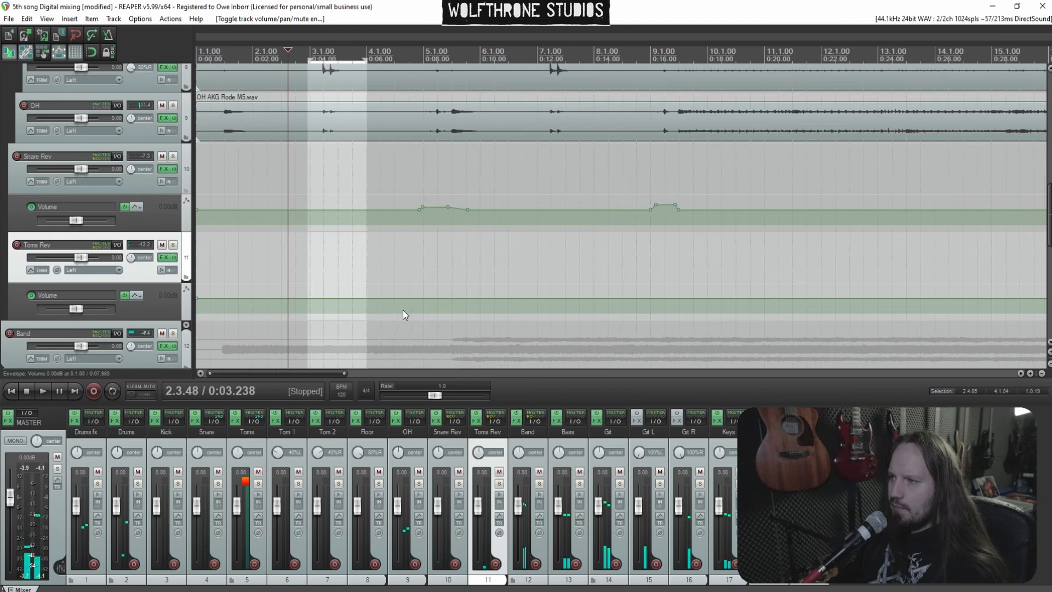
drag(413, 310, 399, 289)
key(space)
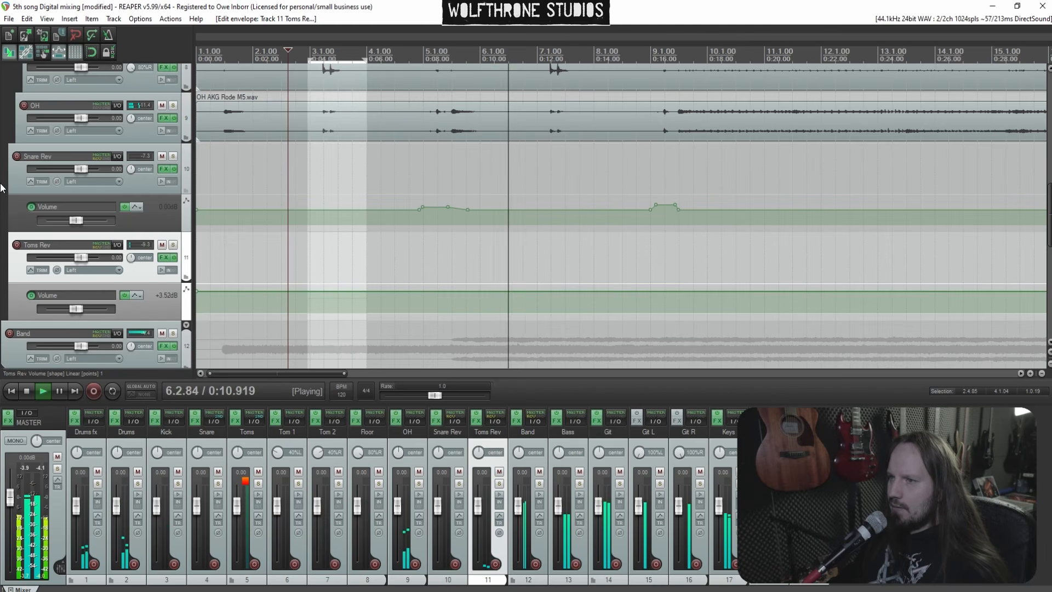
Review the tom, overhead and Snare Rev tracks during playback
scroll(64, 197, up, 3)
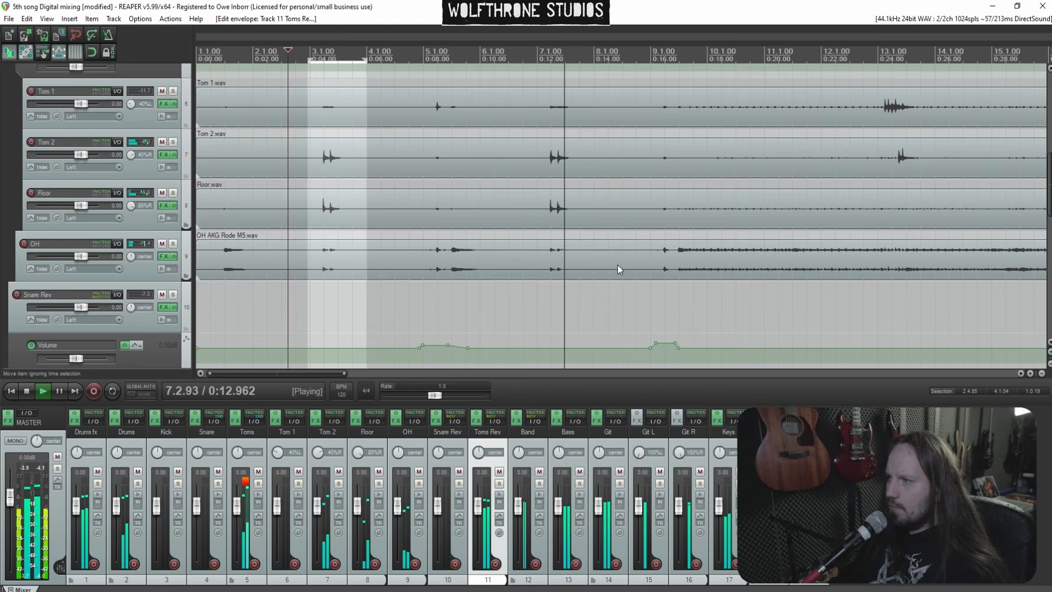
click(654, 264)
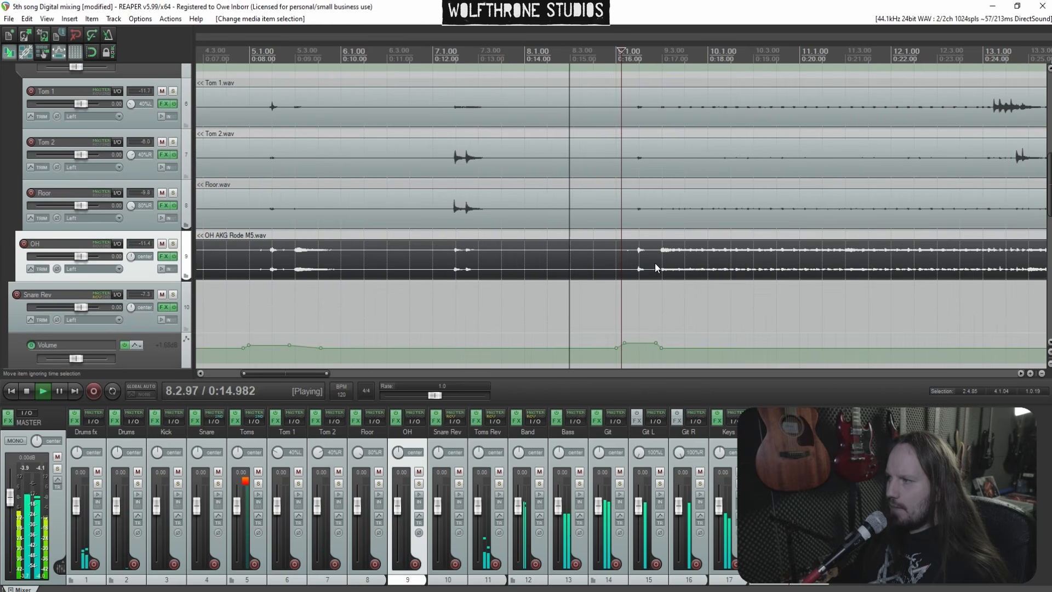
scroll(655, 257, down, 2)
scroll(663, 253, down, 2)
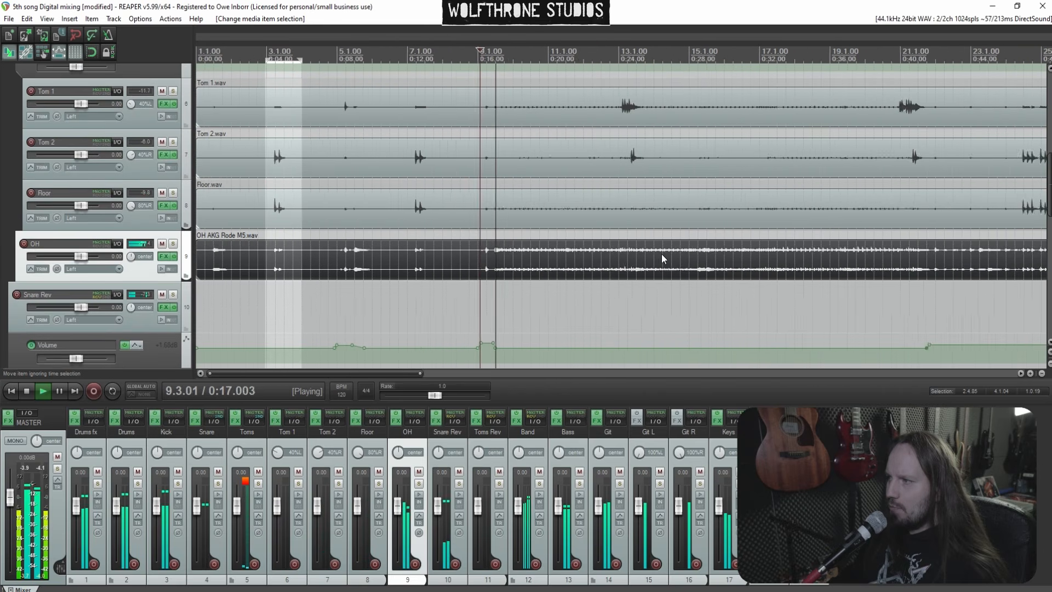
scroll(564, 263, up, 2)
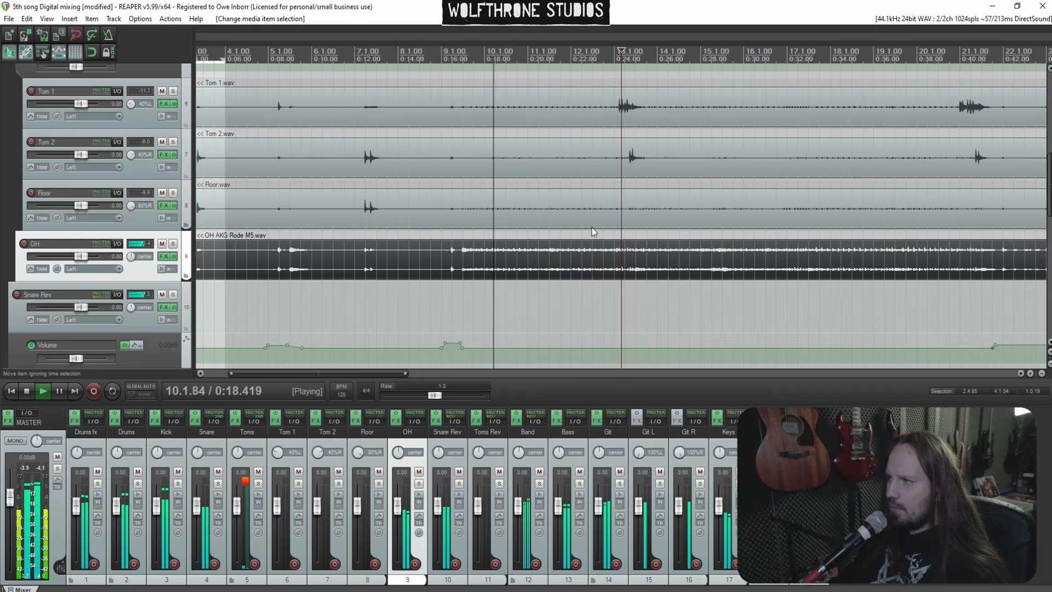
click(588, 132)
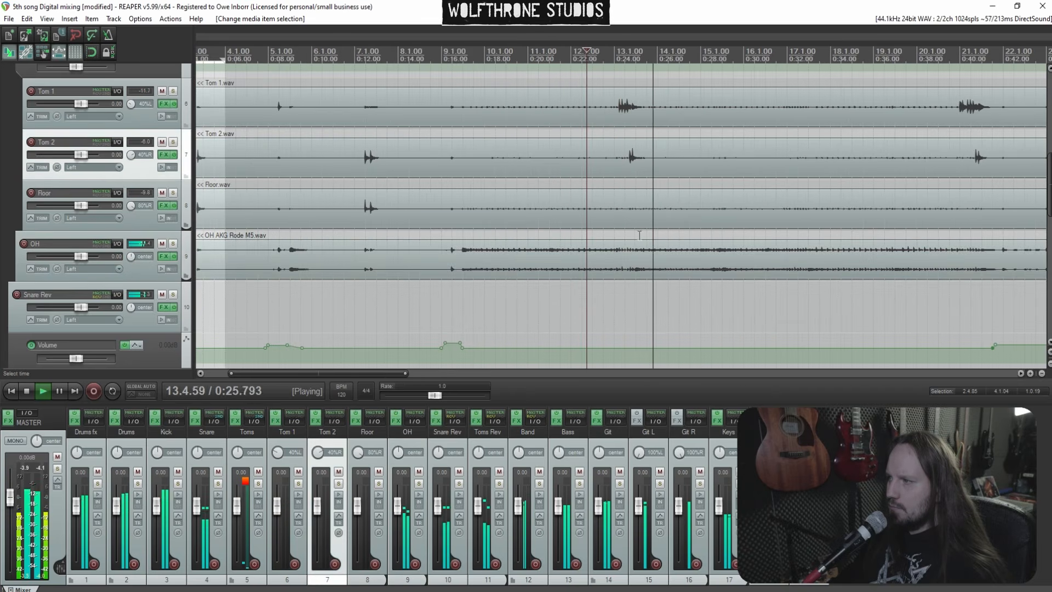
scroll(2, 250, down, 1)
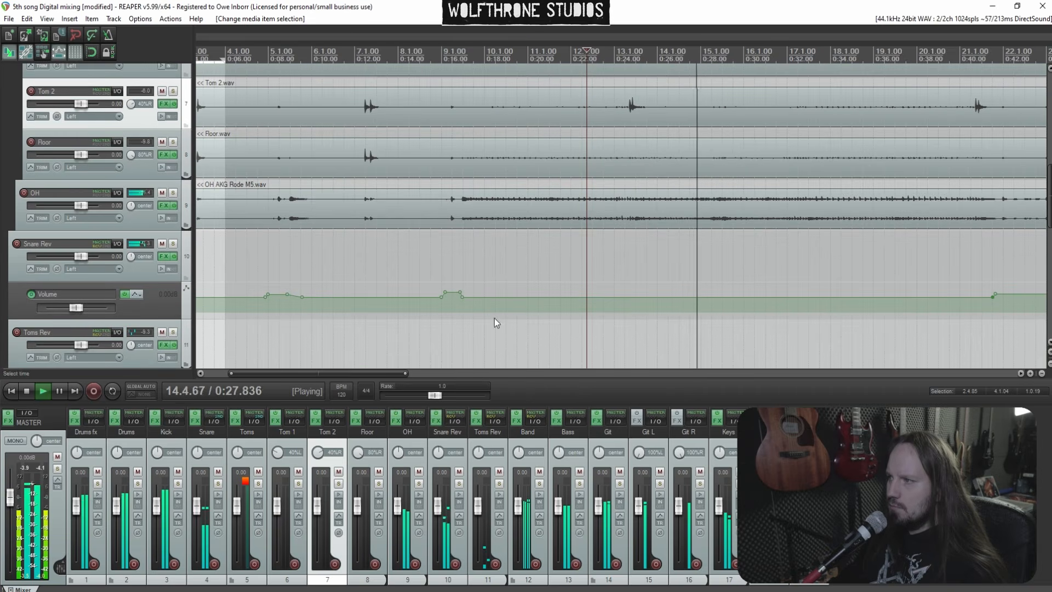
scroll(1, 253, down, 2)
drag(591, 287, 623, 289)
key(space)
key(space)
key(space)
key(space)
scroll(833, 211, up, 4)
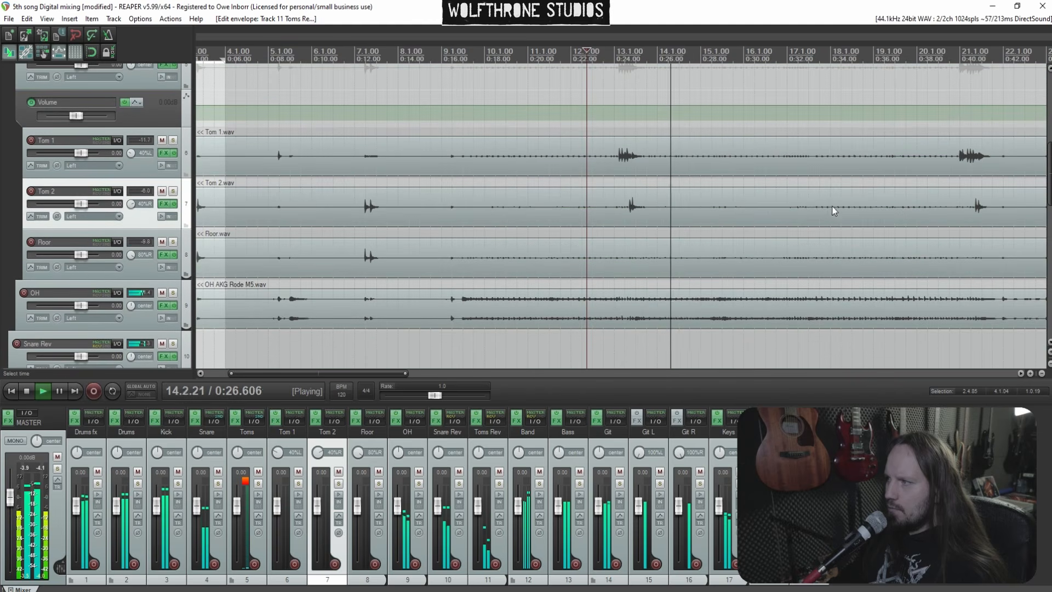
Add Toms Rev volume envelope points near bar 20.4 and lower the section after them to about -0.72 dB
click(945, 135)
scroll(805, 186, down, 3)
scroll(764, 203, up, 5)
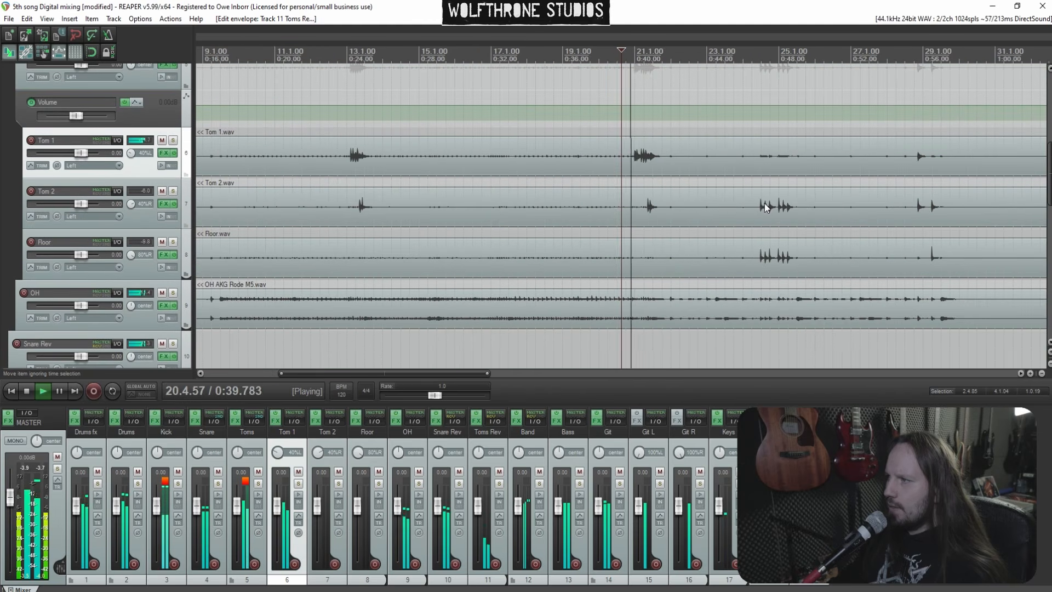
click(636, 164)
scroll(634, 164, up, 2)
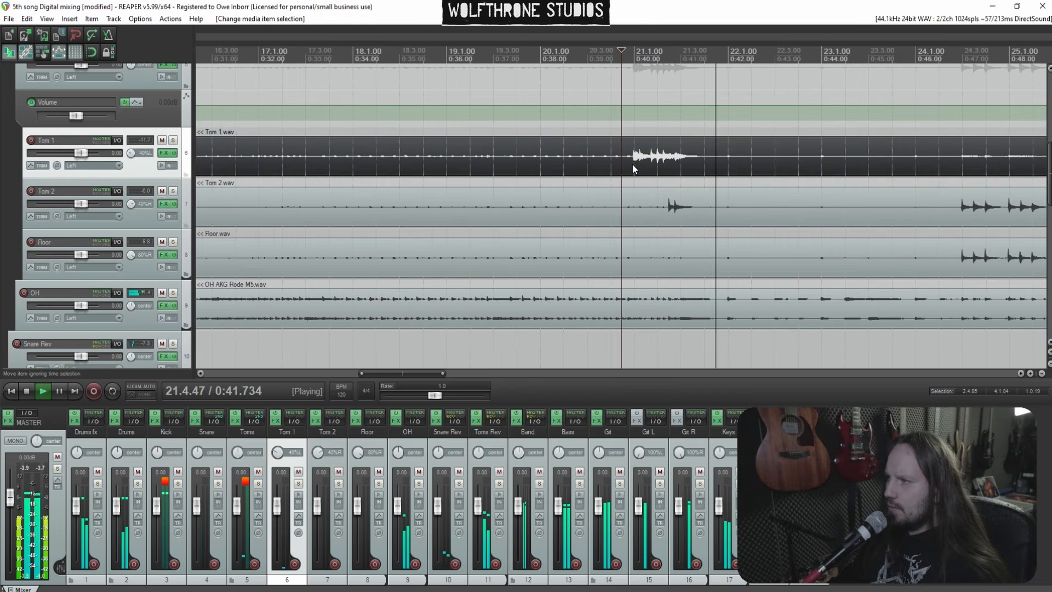
scroll(648, 205, down, 4)
key(space)
key(space)
shift+click(620, 295)
shift+click(610, 294)
key(space)
key(space)
drag(648, 299, 648, 301)
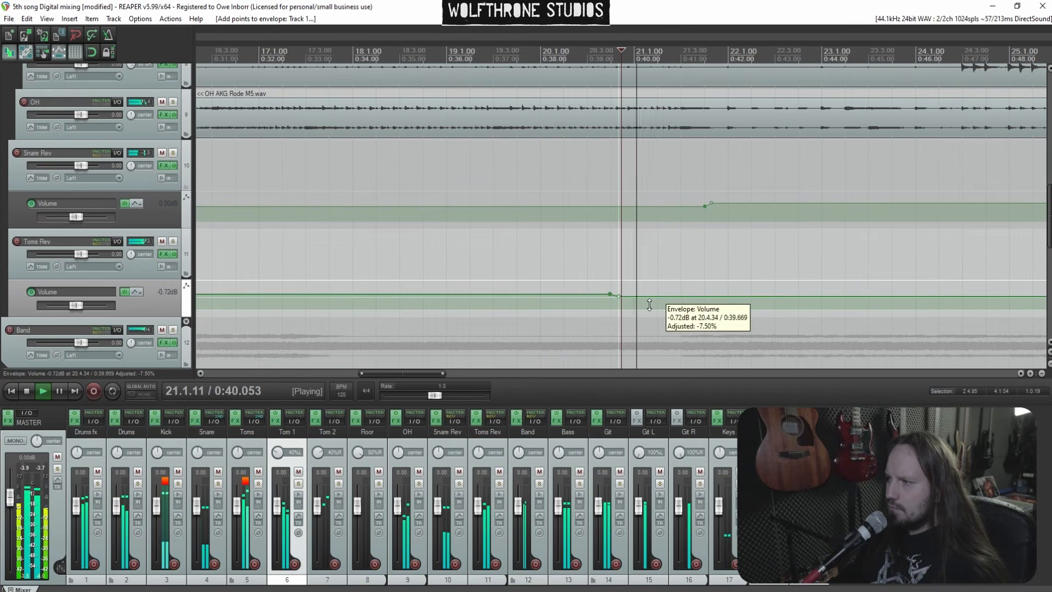
key(space)
Open the Toms Rev FX chain and add another ReaEQ at the end of it
click(164, 254)
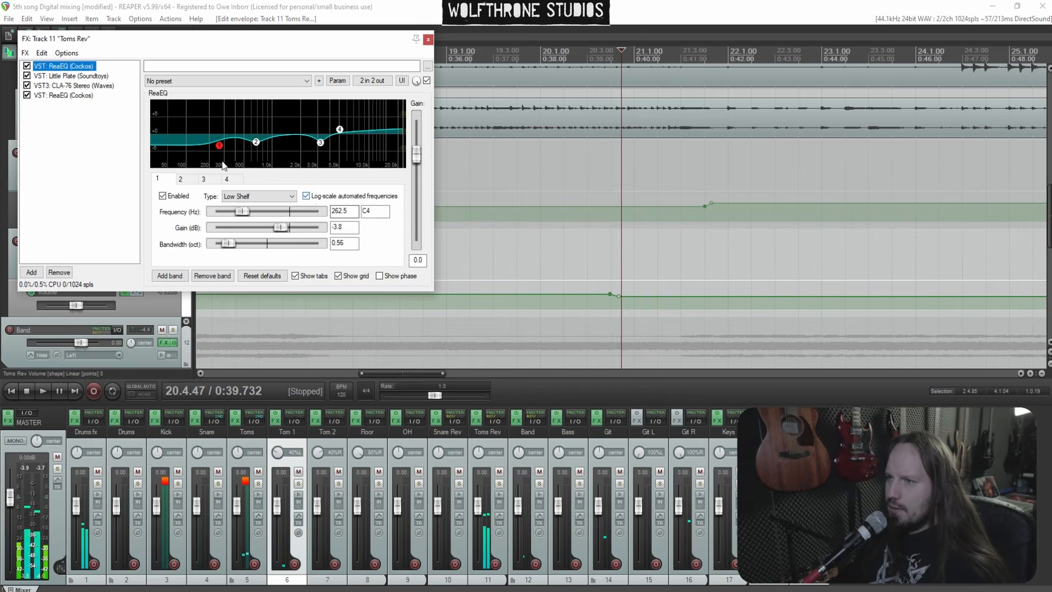
right_click(60, 127)
click(110, 138)
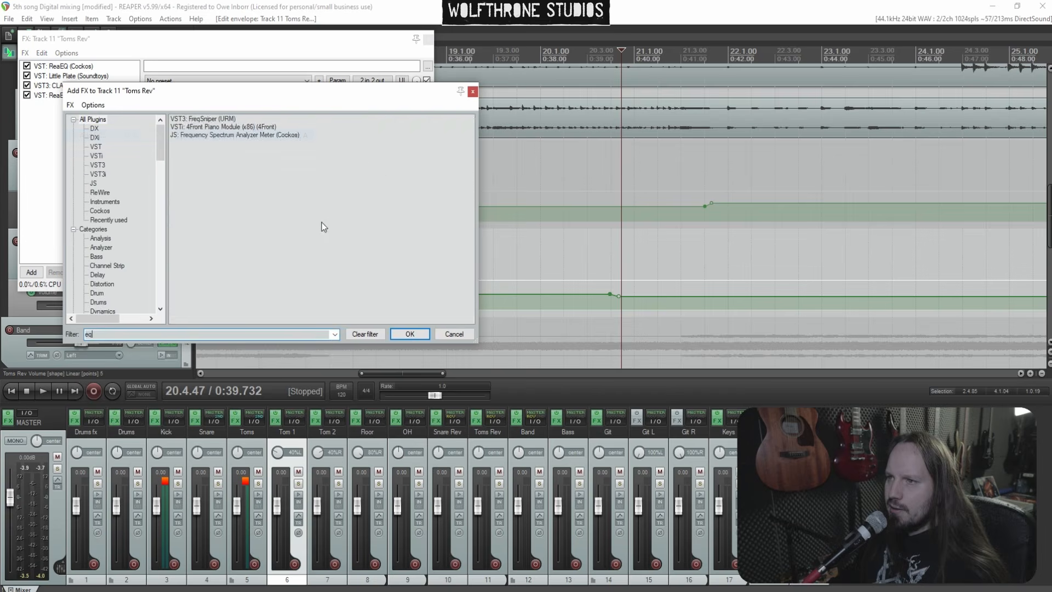
double_click(210, 193)
Cut the new ReaEQ's second band to about -2.6 dB around 210 Hz
key(space)
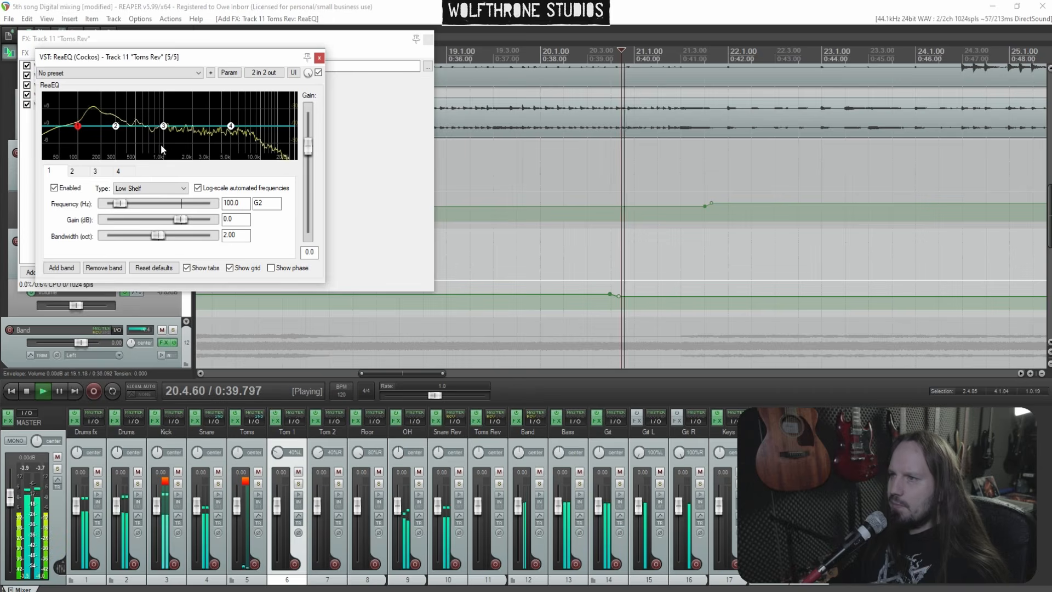
mouse_move(113, 123)
mouse_down()
mouse_move(88, 104)
mouse_move(109, 107)
mouse_move(106, 142)
mouse_move(102, 133)
mouse_up()
click(319, 58)
key(space)
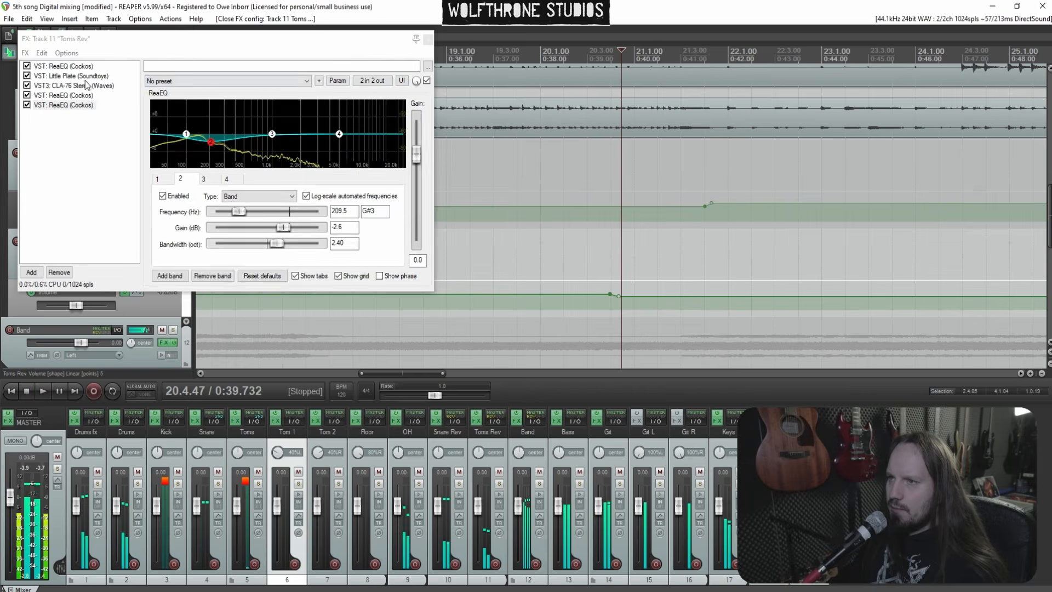
Open the Little Plate reverb on Toms Rev and adjust one of its controls
click(71, 76)
key(space)
drag(360, 180, 330, 169)
Play the song while inspecting the CLA-76 compressor's input and output settings in the Toms Rev FX chain, then close the chain
click(68, 86)
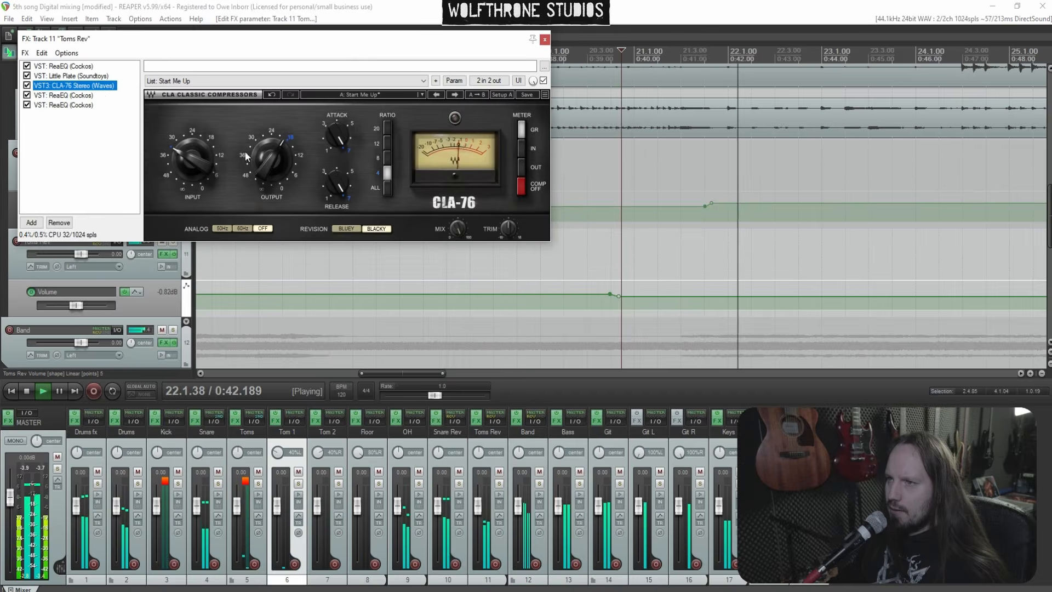
key(space)
click(264, 160)
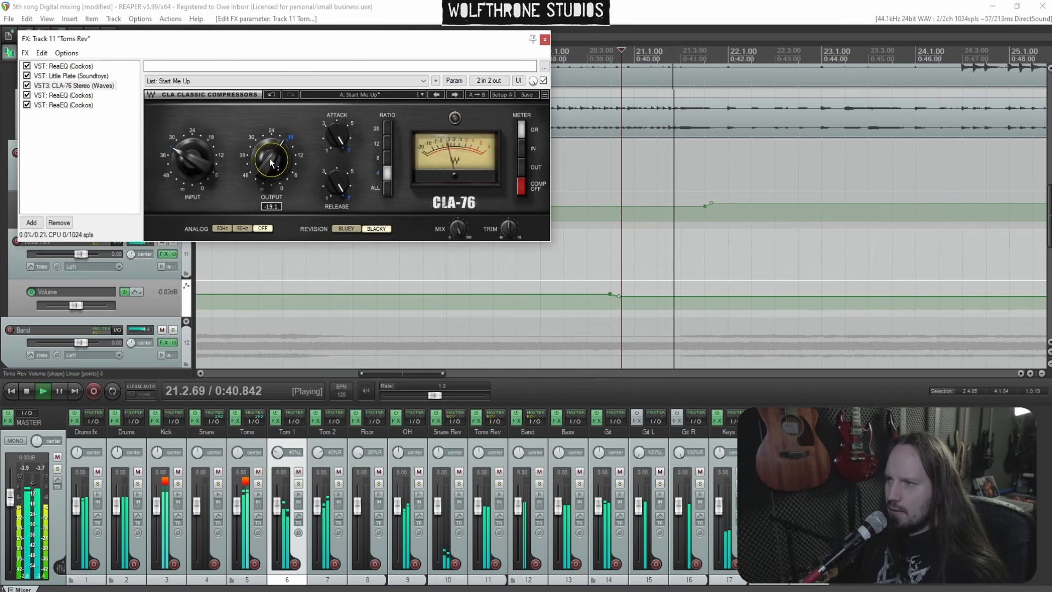
click(187, 158)
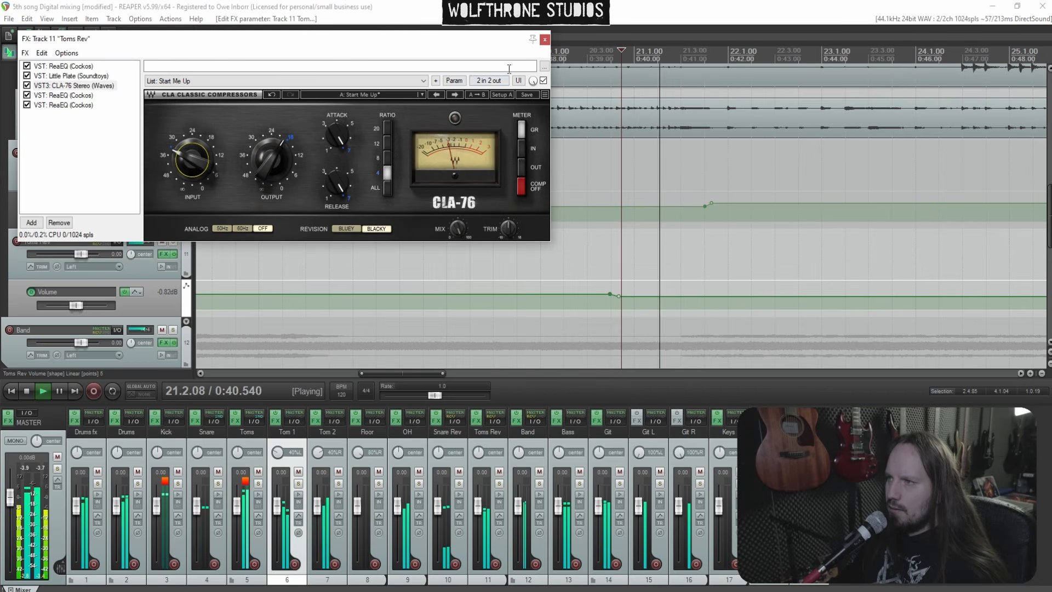
click(545, 40)
Add two Toms Rev volume envelope points near bar 23 and raise the envelope section after them
scroll(666, 149, down, 3)
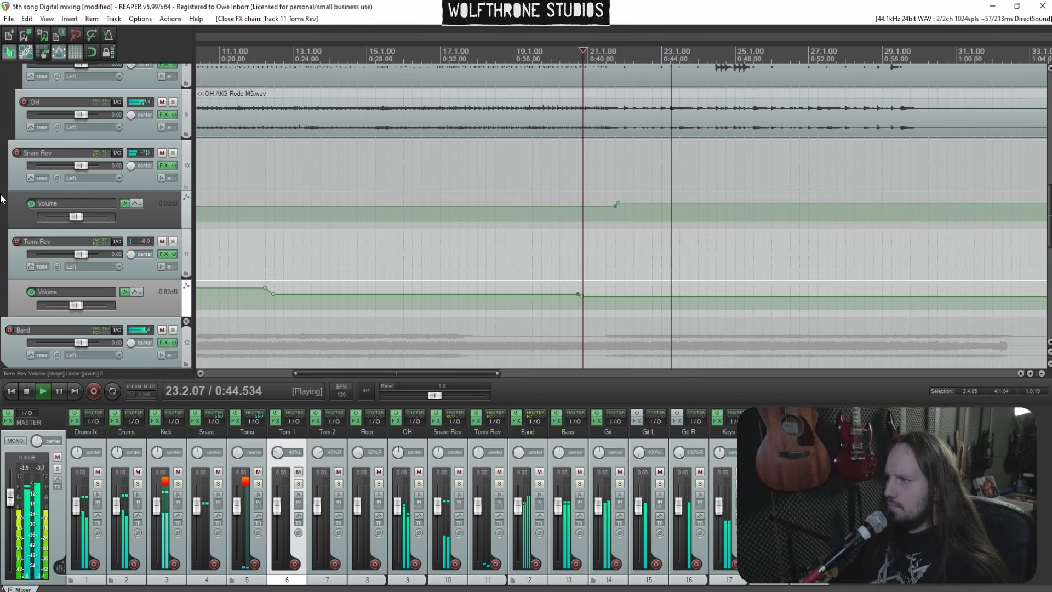
scroll(0, 199, up, 5)
scroll(1, 199, down, 8)
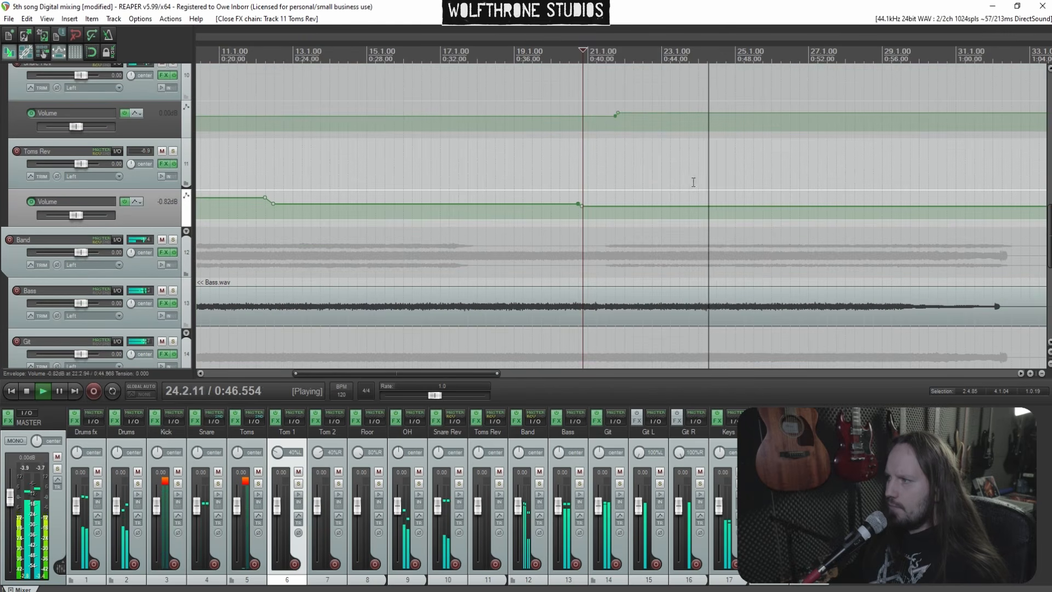
shift+click(713, 207)
shift+click(708, 207)
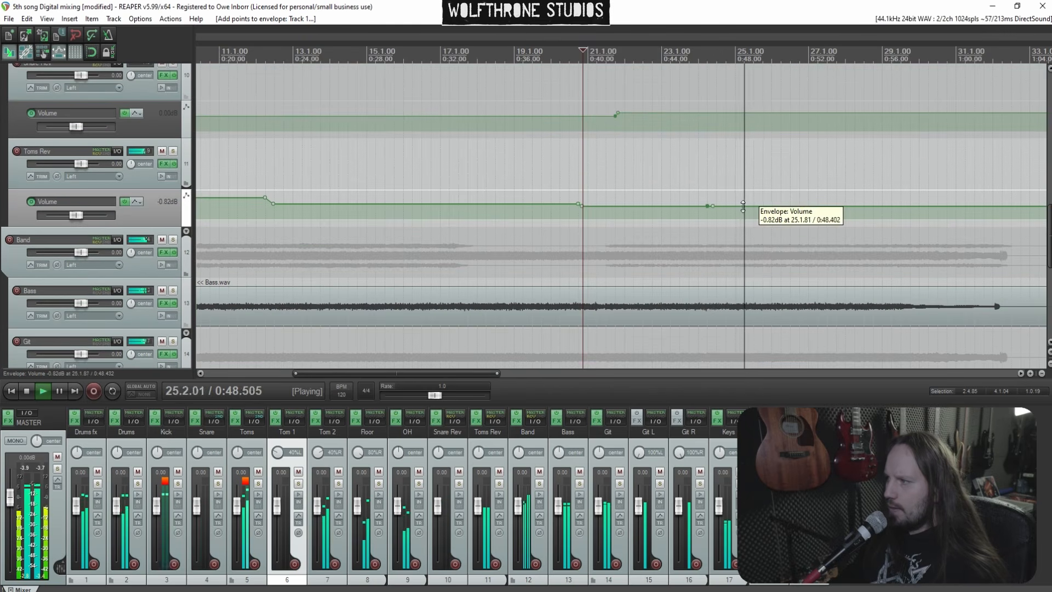
drag(743, 206, 744, 171)
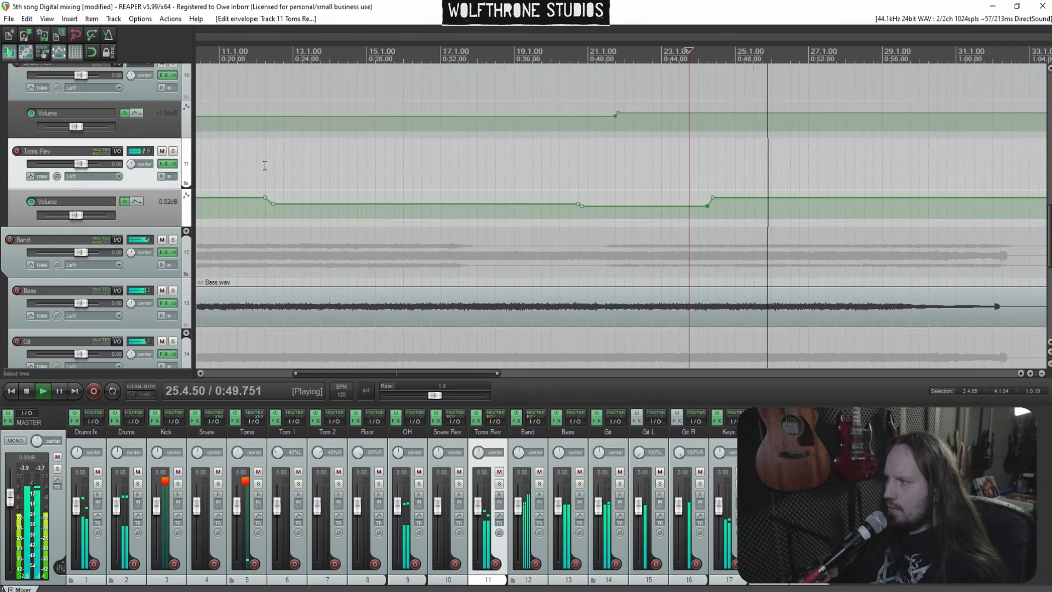
scroll(1, 172, up, 3)
scroll(2, 171, down, 1)
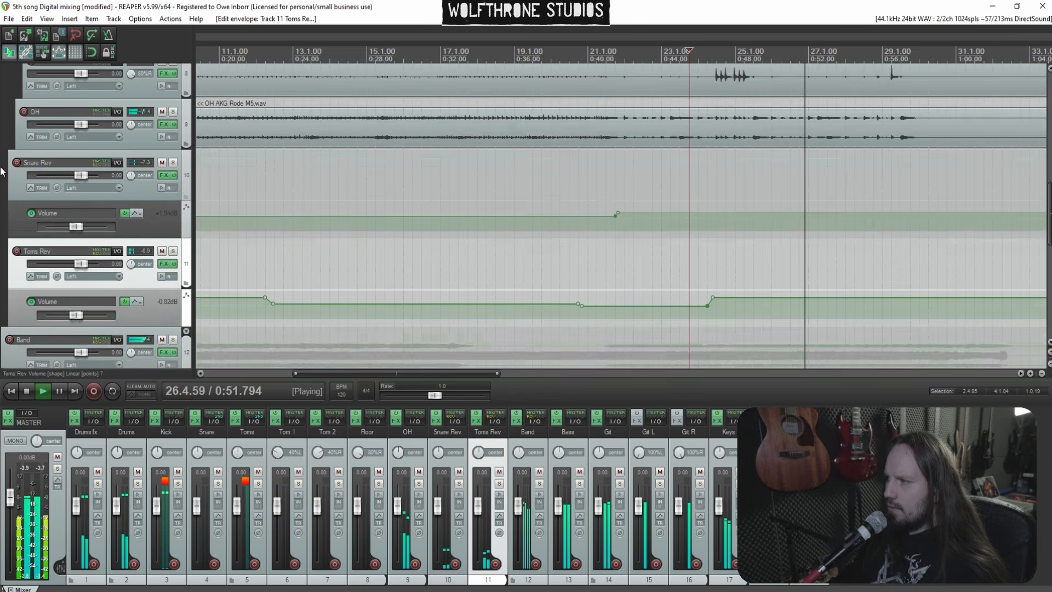
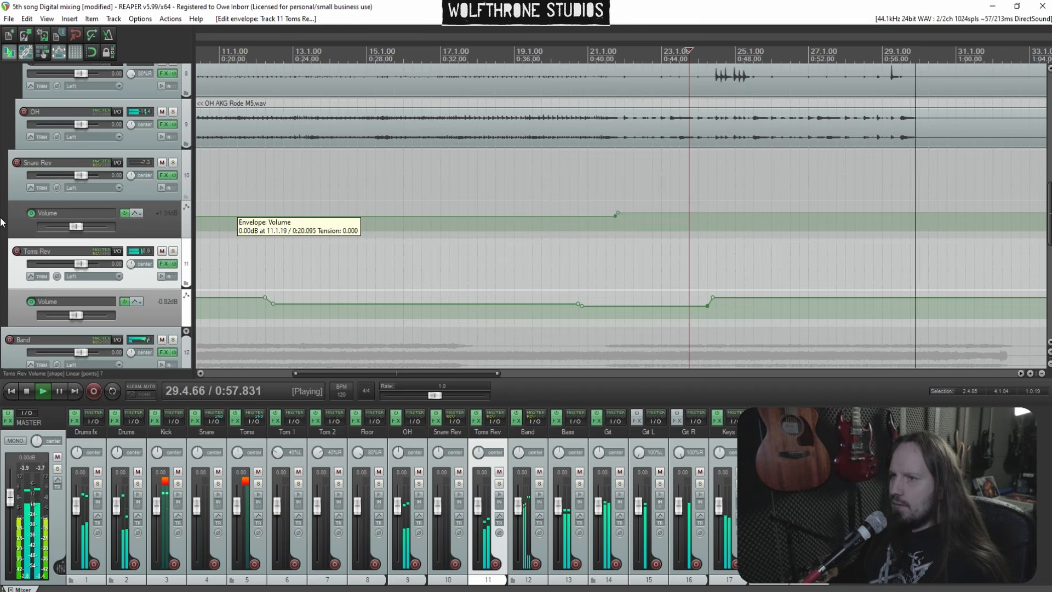
Add volume envelope points on the Toms track around bar 21 and raise the short section between them to about +3.4 dB
scroll(572, 125, up, 4)
click(572, 125)
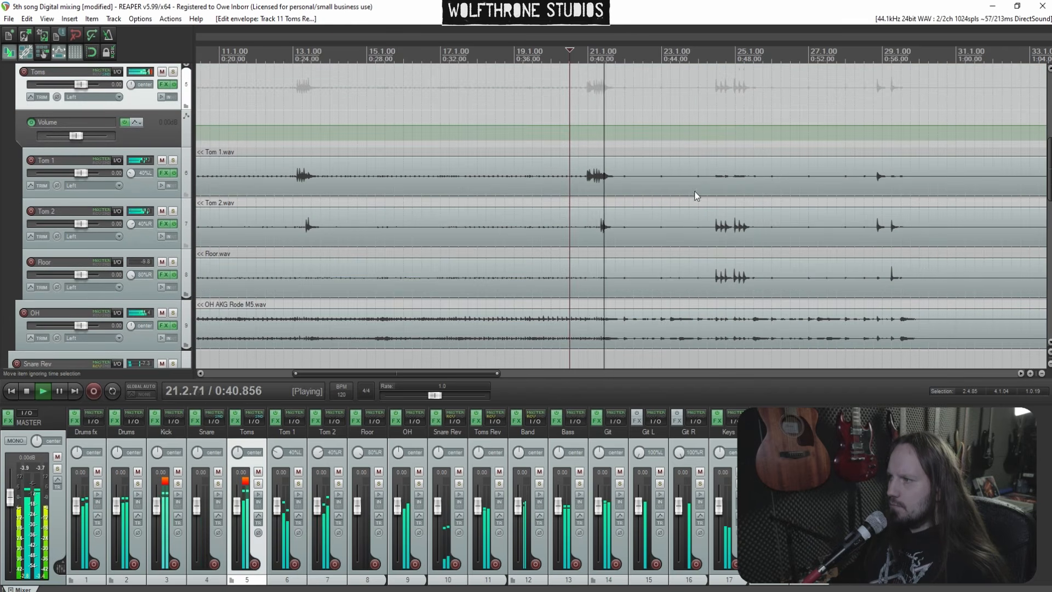
click(597, 213)
scroll(656, 210, up, 6)
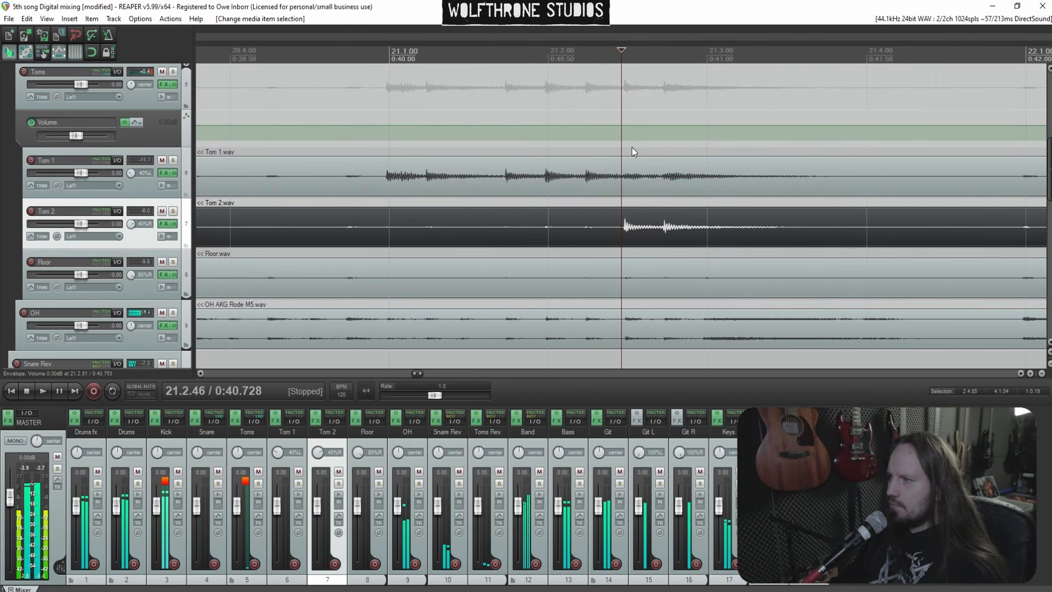
scroll(630, 147, up, 3)
click(623, 129)
scroll(674, 142, down, 4)
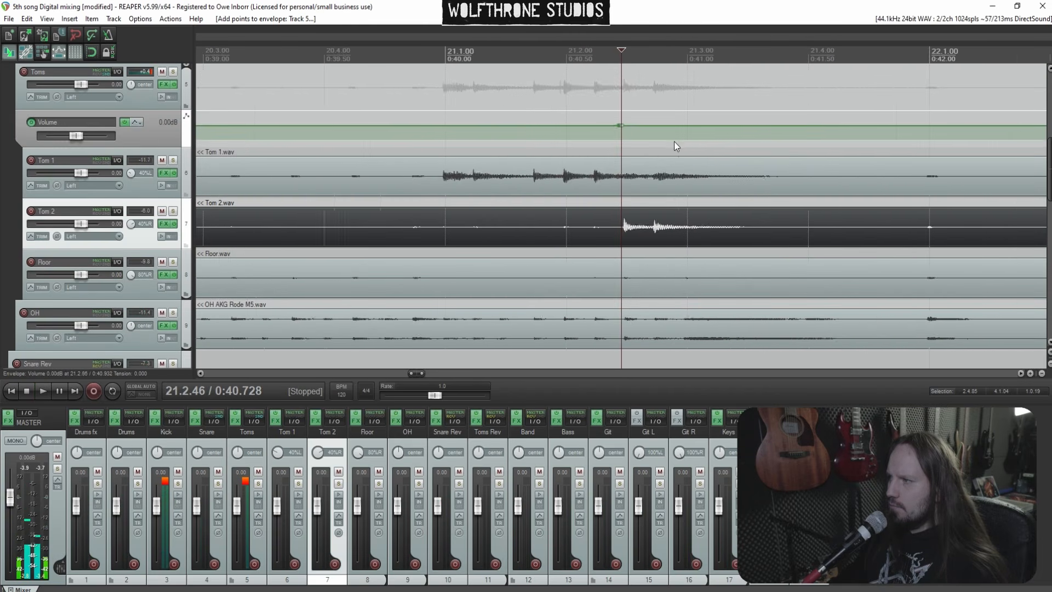
key(space)
shift+click(698, 130)
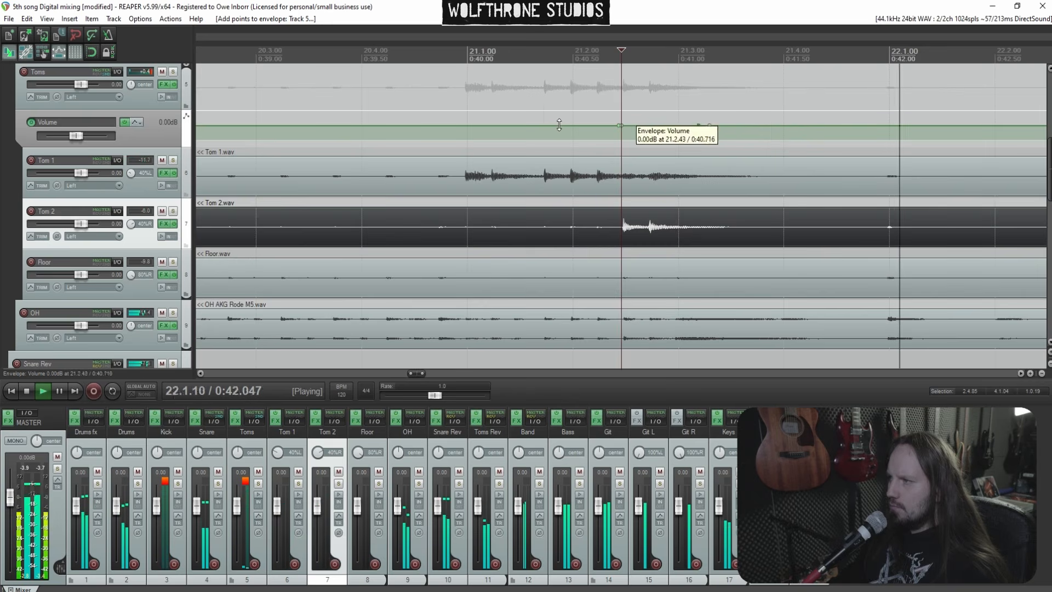
key(space)
scroll(501, 105, down, 3)
click(510, 105)
key(space)
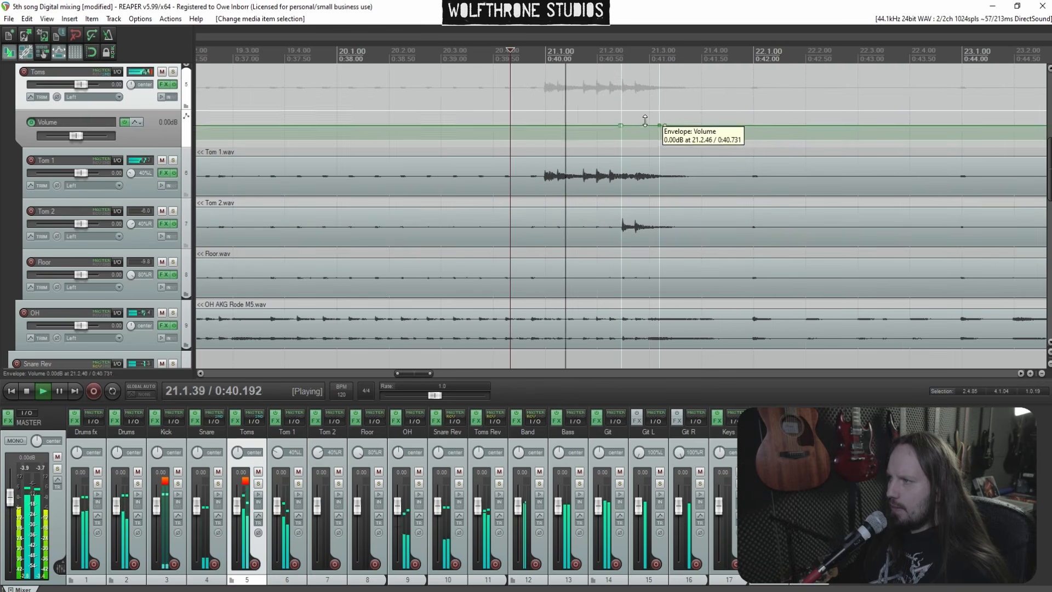
drag(647, 124, 643, 119)
key(space)
key(space)
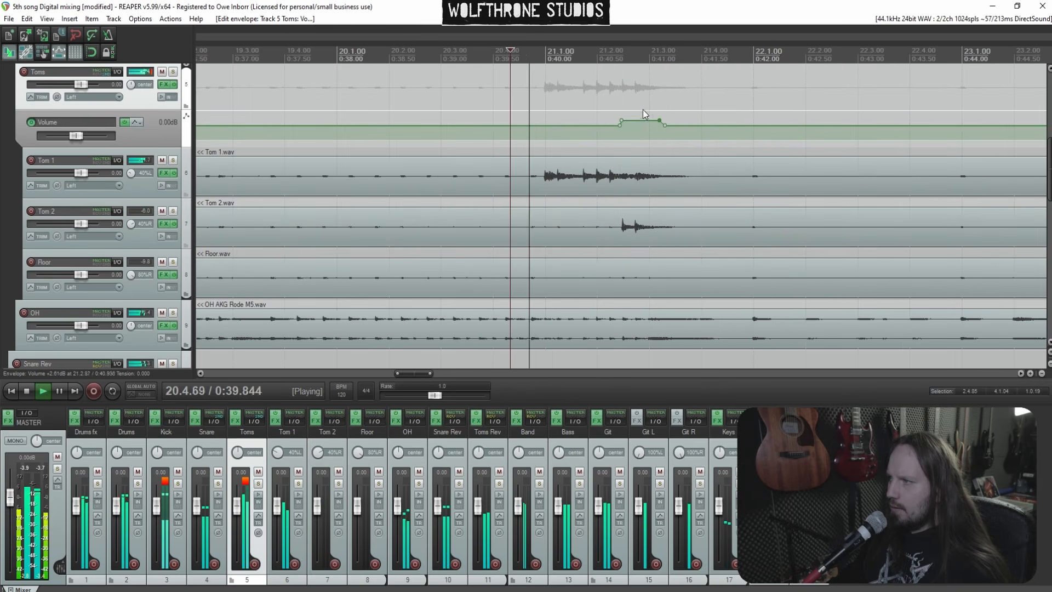
key(space)
click(545, 104)
key(space)
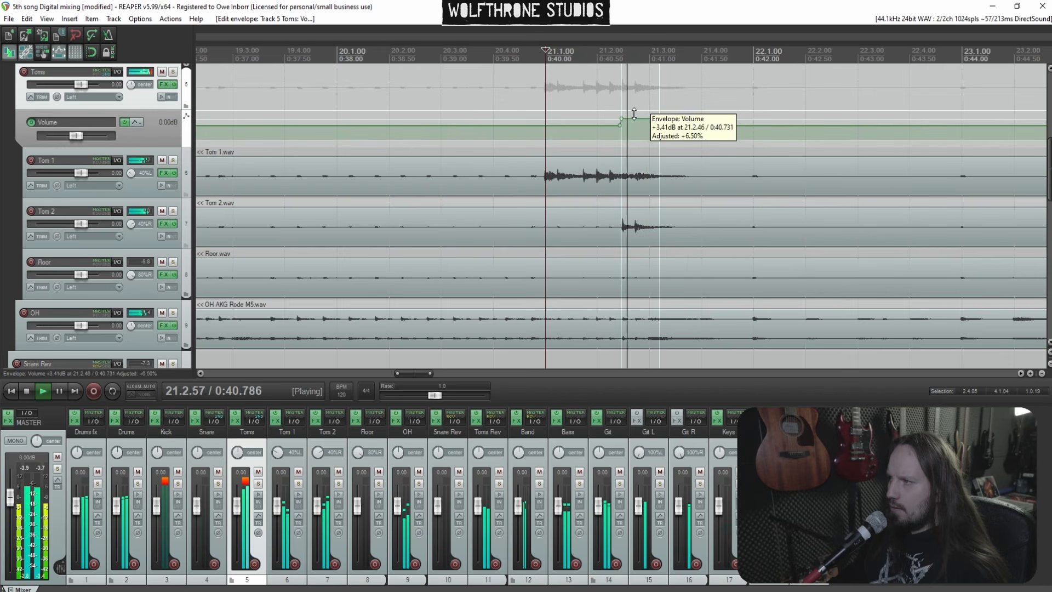
Add another pair of Toms volume envelope points near bar 13 and raise the section between them
scroll(526, 186, down, 4)
click(335, 203)
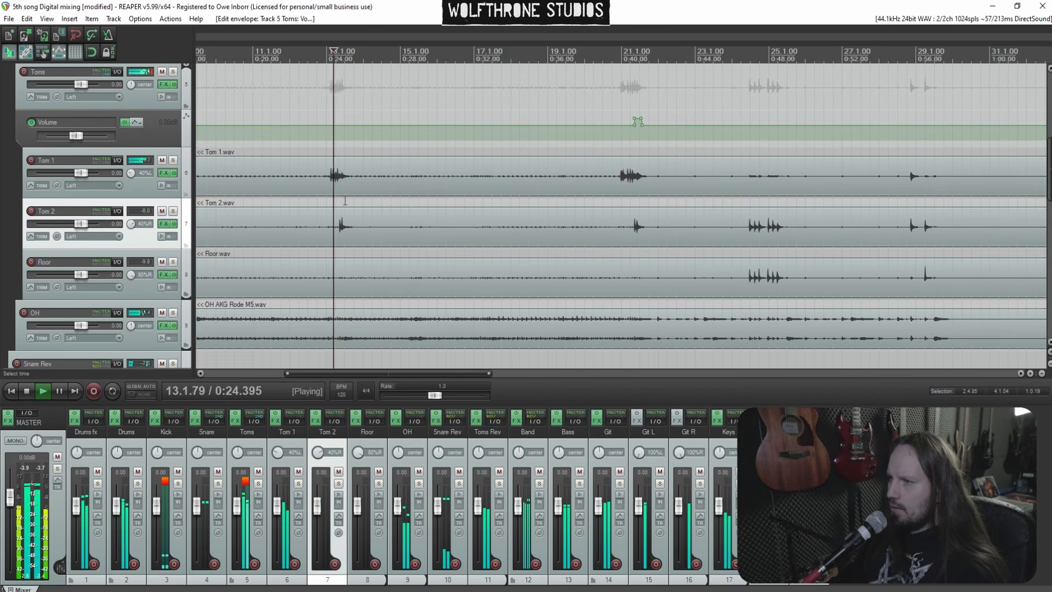
scroll(665, 189, up, 6)
key(space)
click(718, 132)
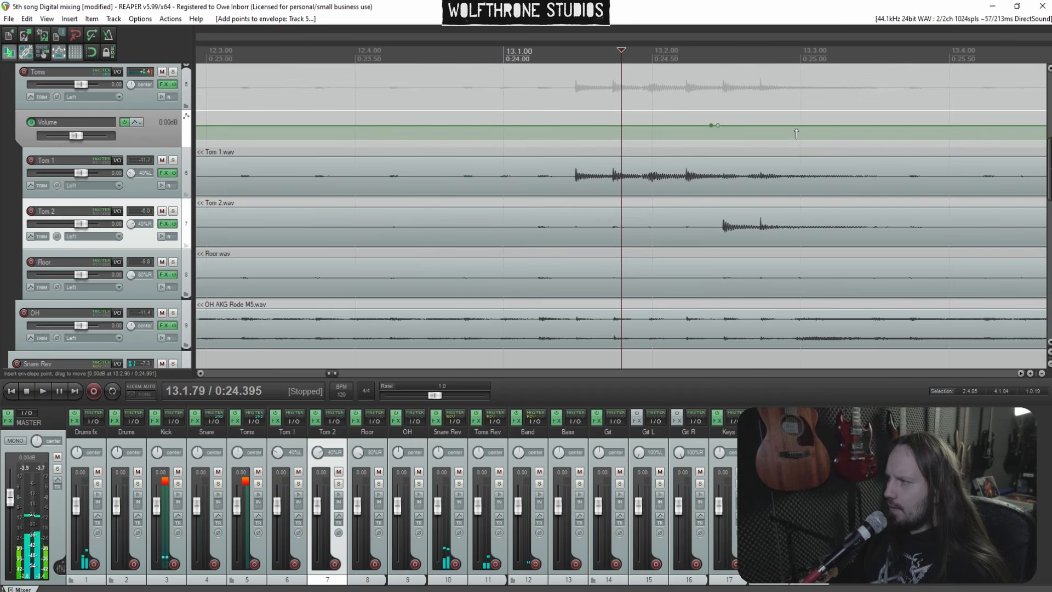
scroll(739, 150, down, 5)
click(538, 106)
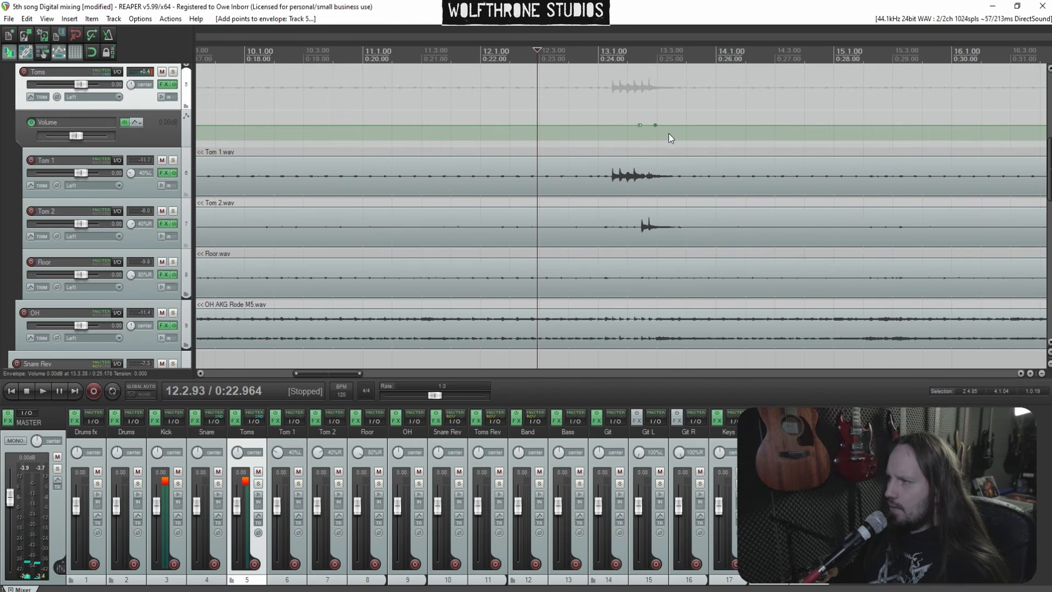
drag(648, 127, 648, 104)
Play back the tom section, then show the volume envelope lane for the OH overhead track
scroll(654, 205, down, 5)
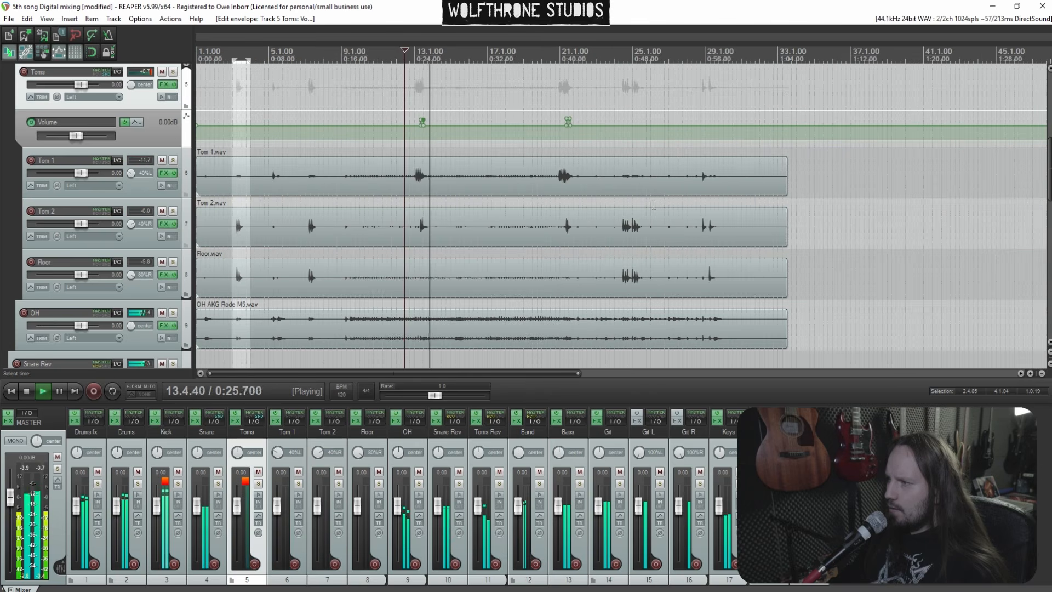
click(698, 101)
scroll(713, 109, up, 8)
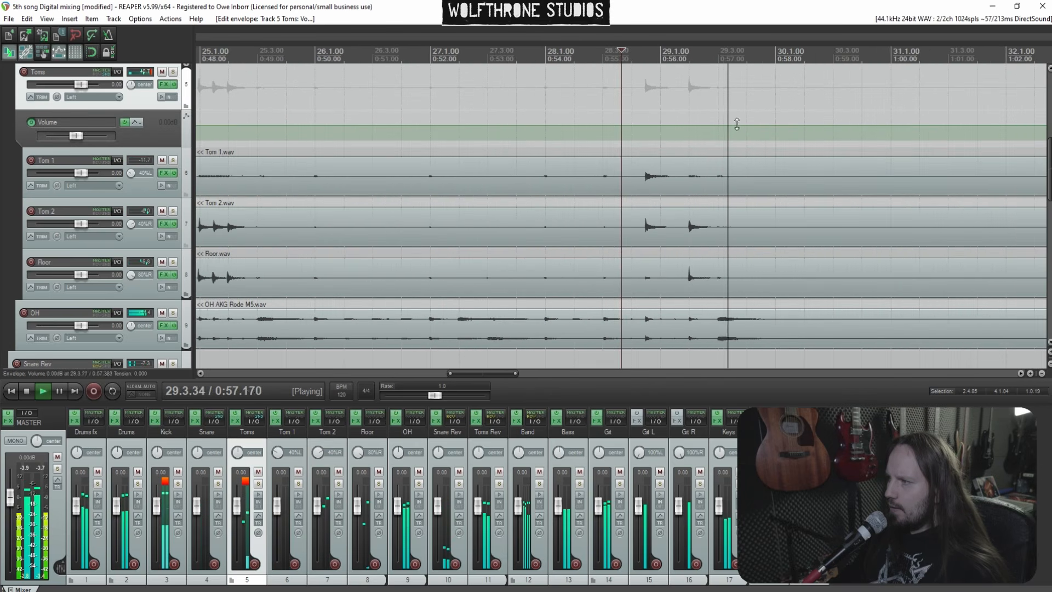
scroll(685, 154, down, 8)
scroll(596, 195, down, 2)
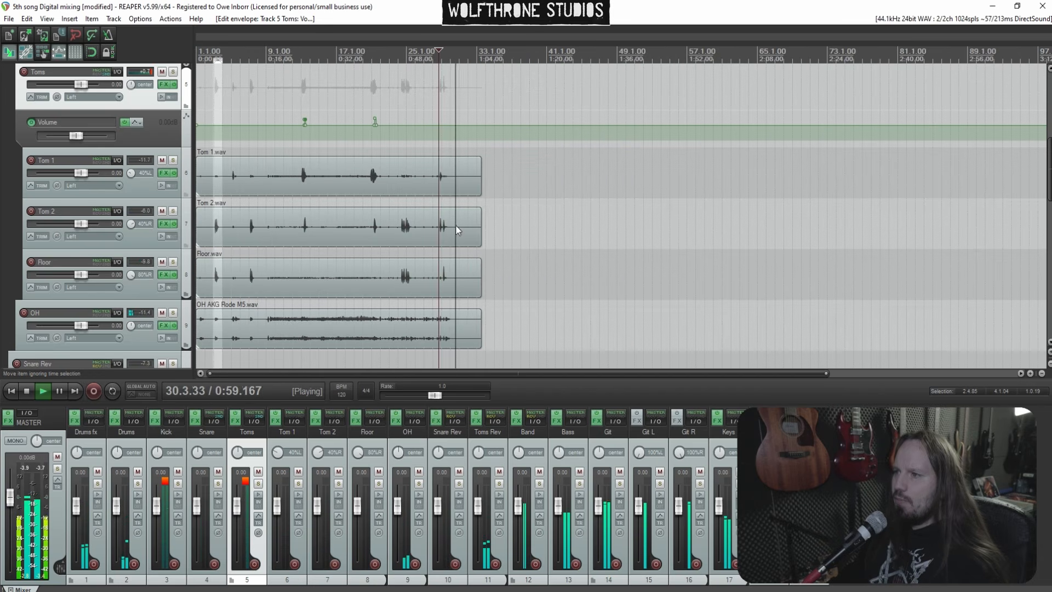
scroll(163, 221, down, 3)
click(152, 185)
key(v)
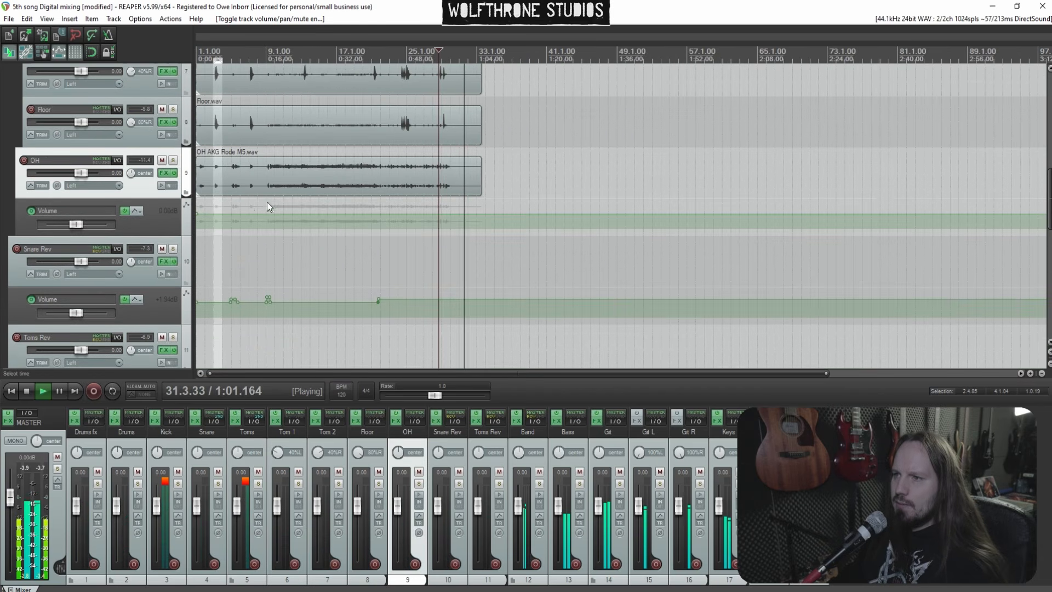
Play the opening bars from several positions to listen to the overheads and reverbs
click(209, 265)
scroll(238, 251, up, 5)
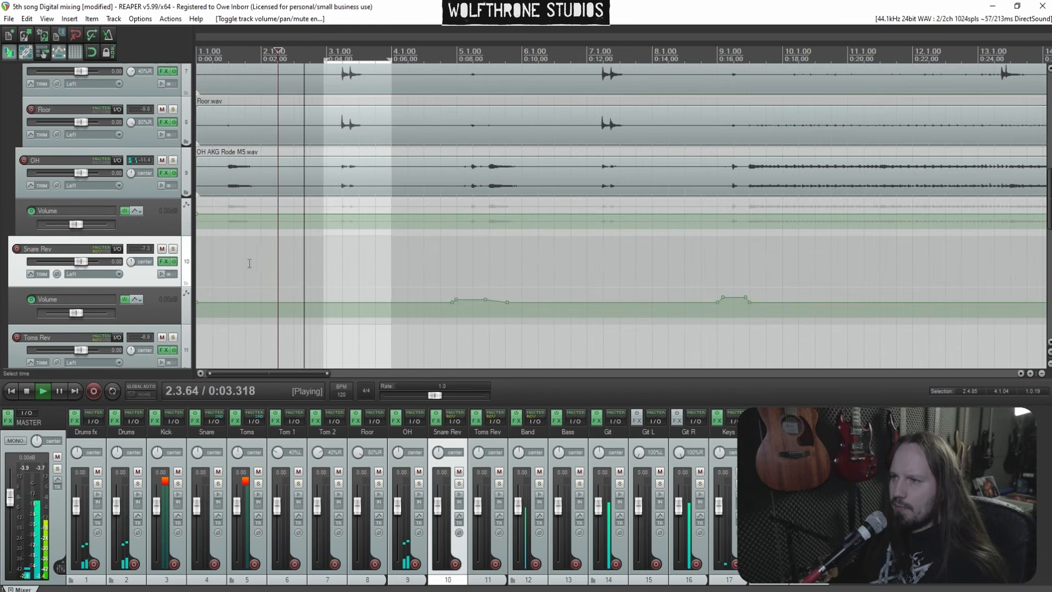
click(219, 262)
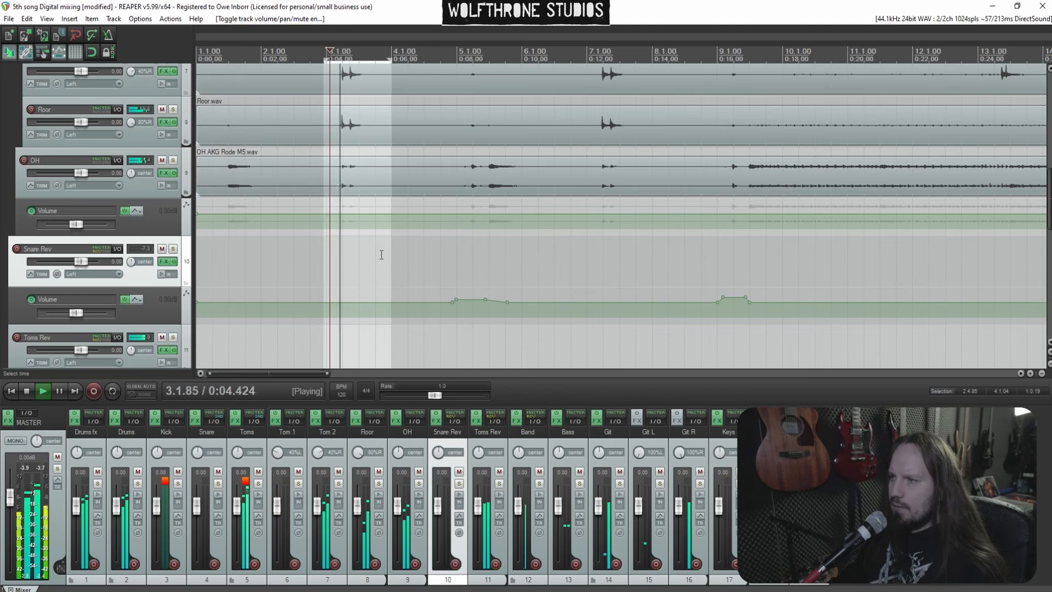
click(451, 263)
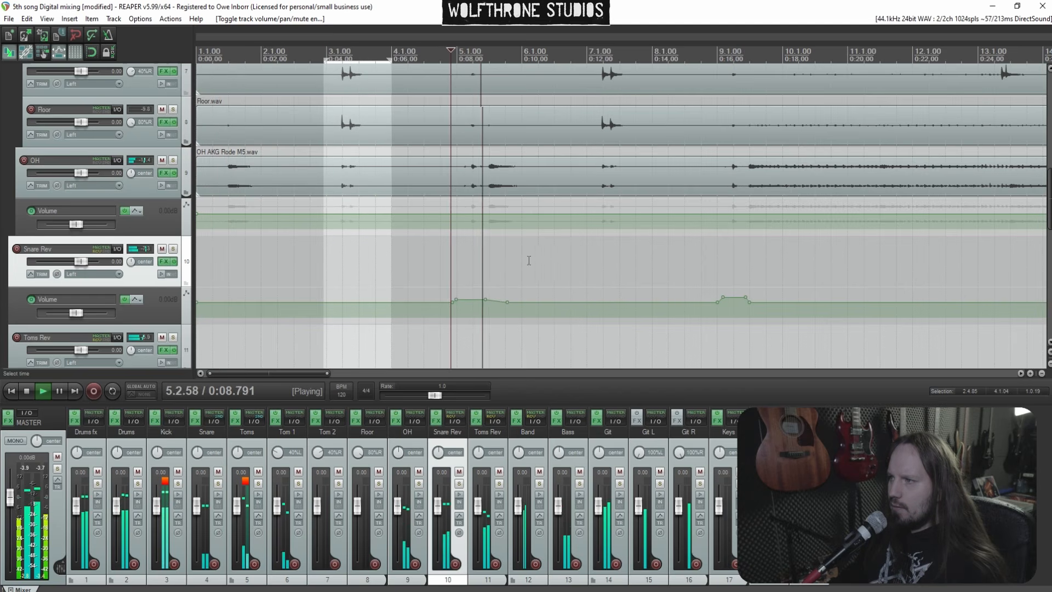
click(598, 256)
scroll(596, 255, down, 4)
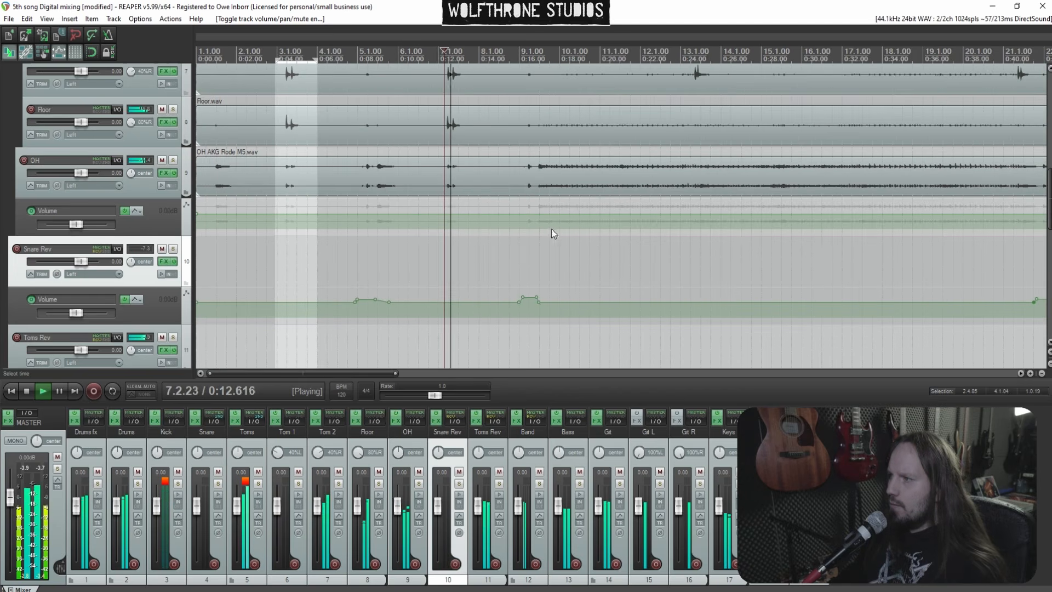
click(530, 184)
scroll(530, 184, up, 3)
scroll(576, 208, up, 2)
click(590, 267)
scroll(592, 267, up, 4)
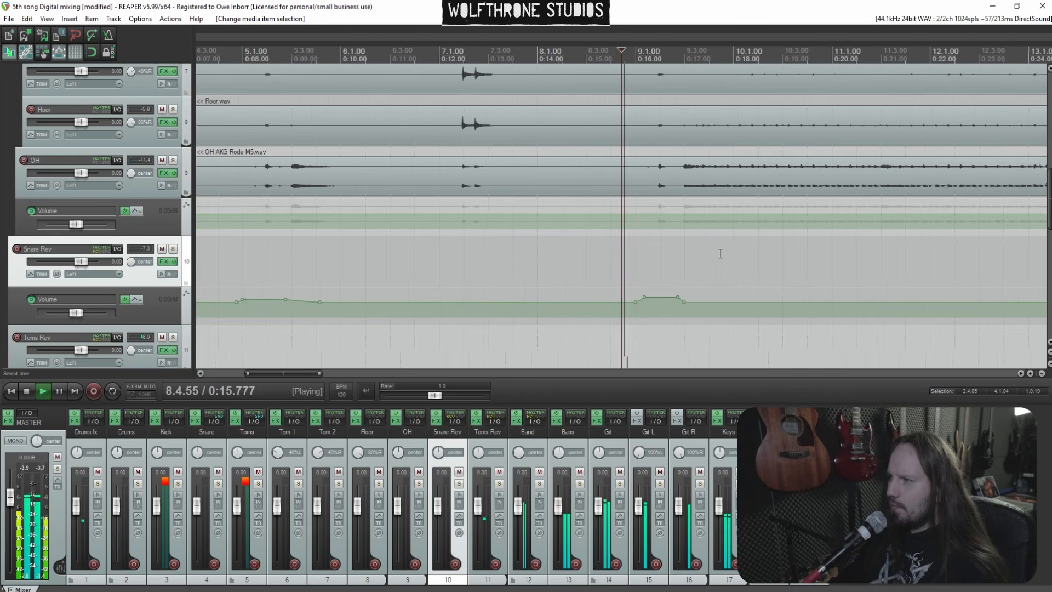
Add an OH volume envelope point near bar 9 and lower the envelope after it to about -0.7 dB
click(718, 214)
scroll(757, 208, down, 5)
scroll(752, 208, down, 3)
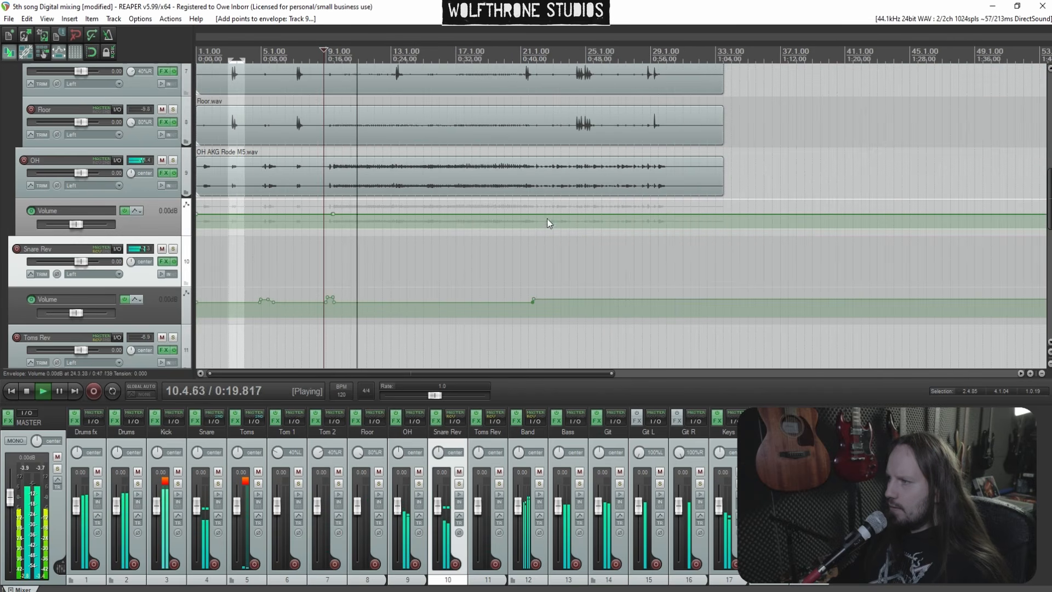
drag(466, 214, 466, 215)
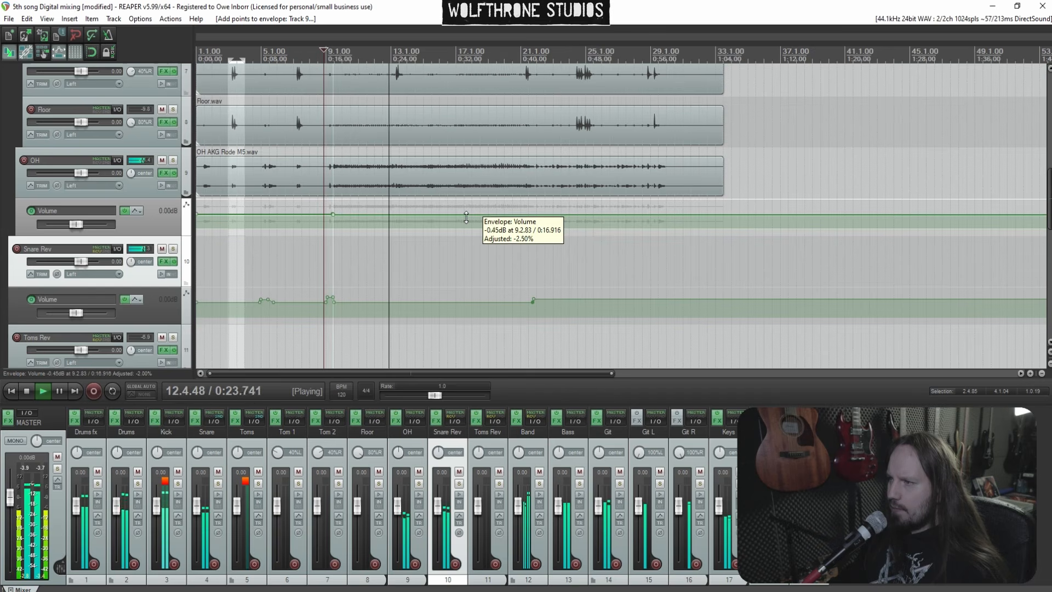
drag(467, 218, 466, 219)
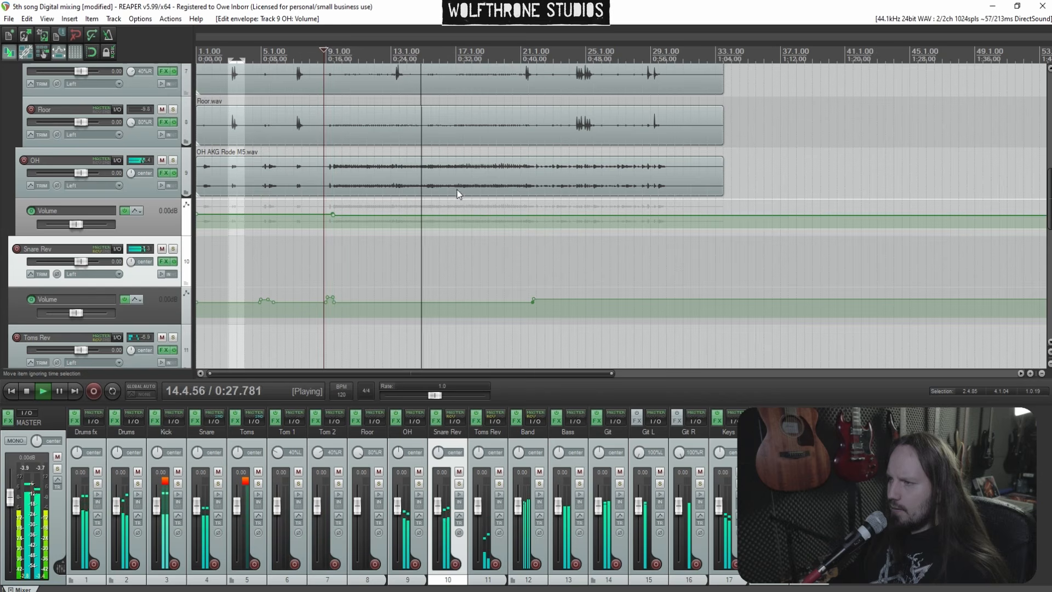
Save the project
click(465, 177)
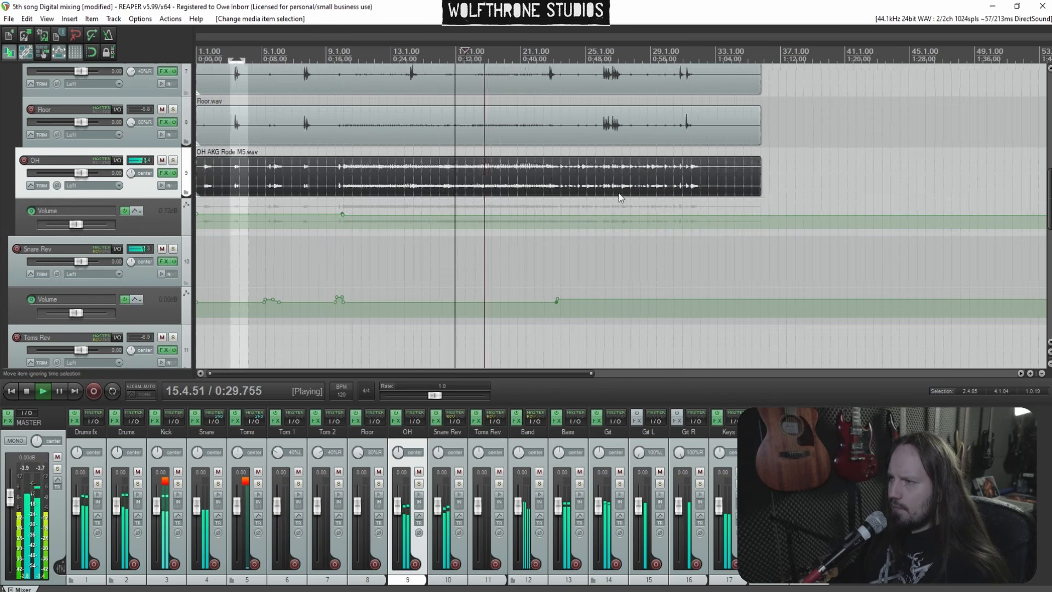
scroll(680, 185, up, 3)
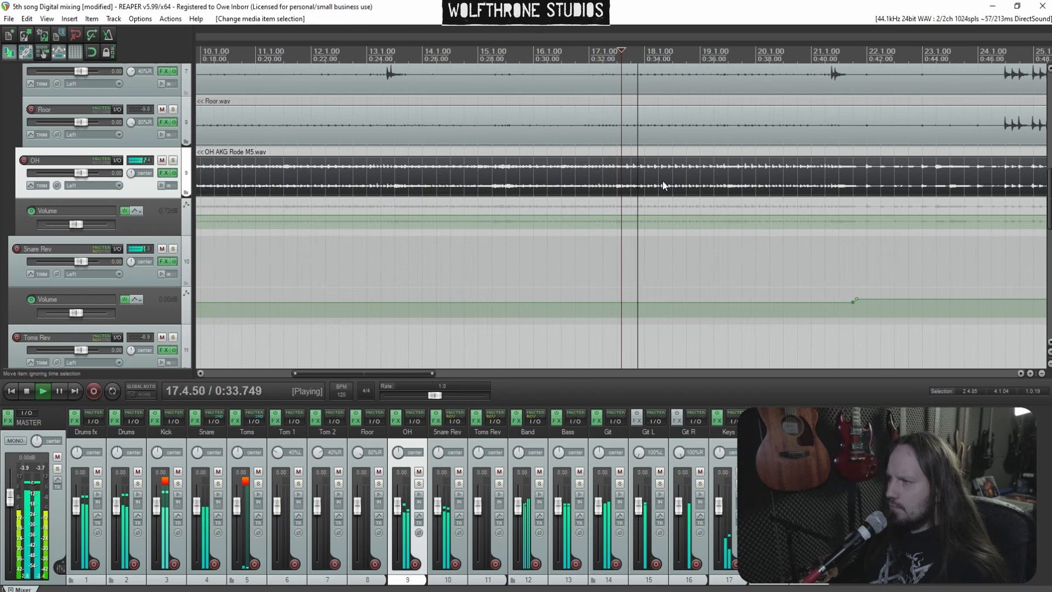
scroll(702, 180, up, 1)
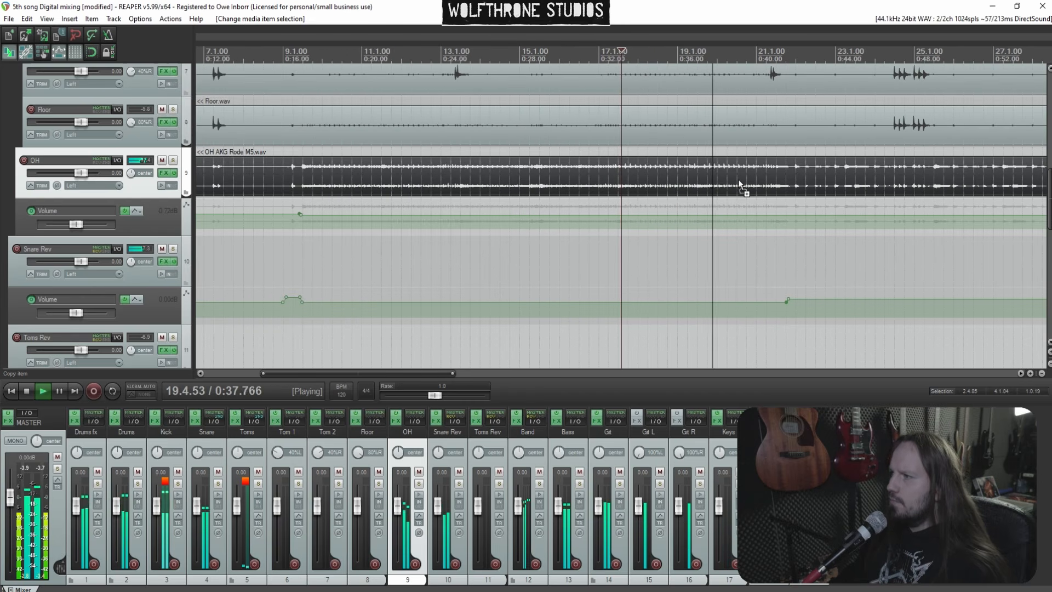
key(ctrl+s)
scroll(745, 189, up, 2)
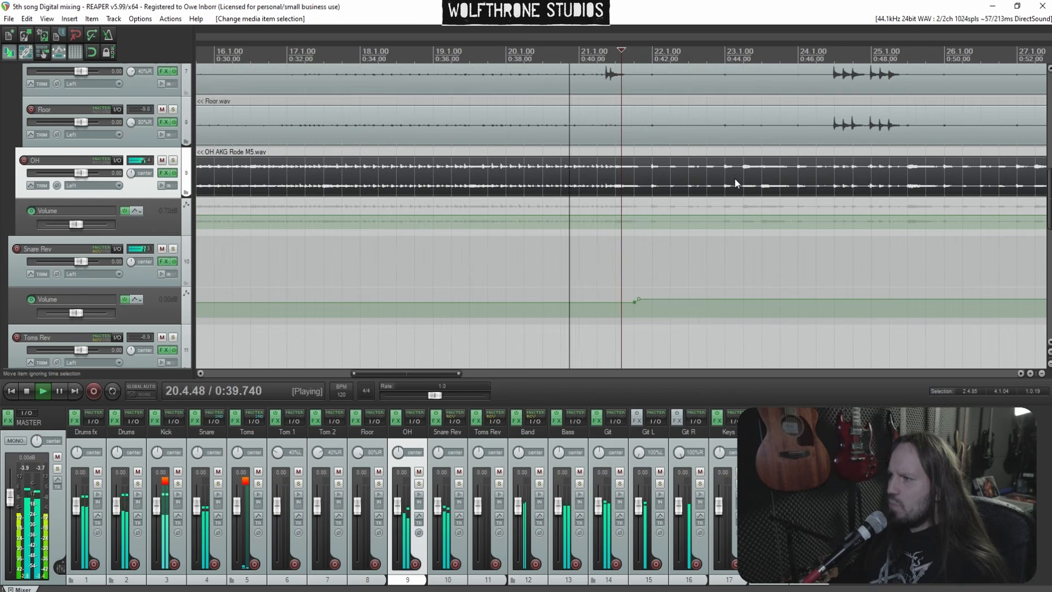
scroll(722, 179, down, 2)
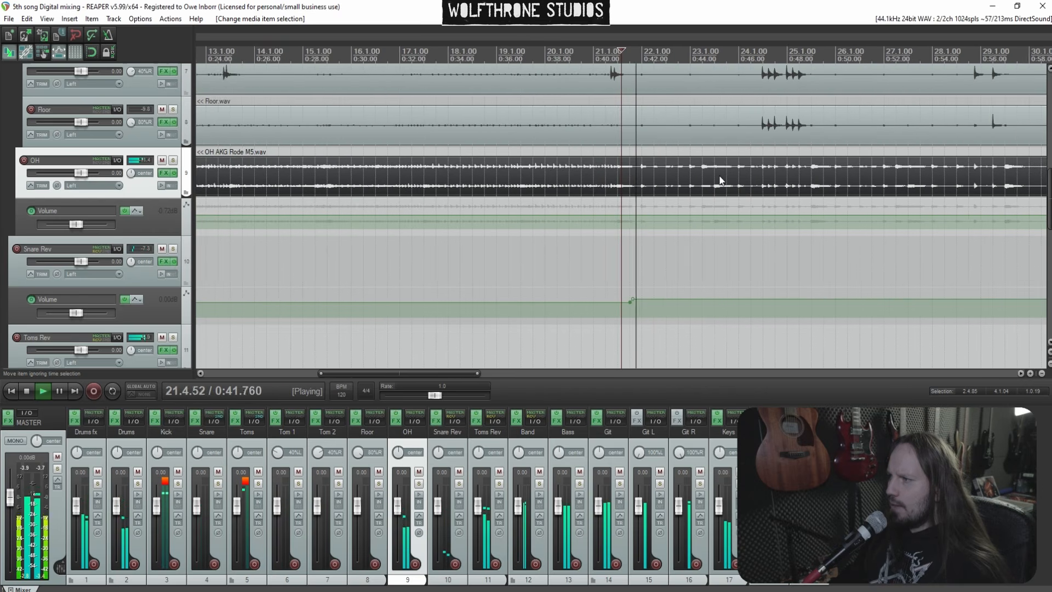
Add OH volume envelope points around bar 21 and ramp the envelope down after them
scroll(685, 180, up, 2)
click(603, 254)
scroll(603, 255, up, 3)
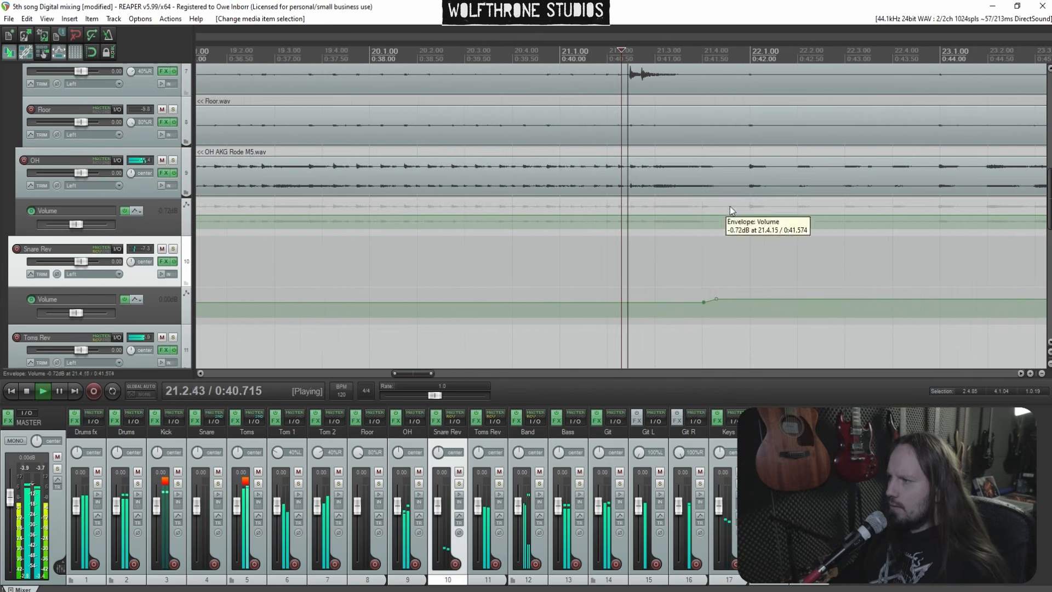
shift+click(673, 215)
shift+click(678, 216)
drag(691, 215, 700, 215)
key(space)
key(space)
key(space)
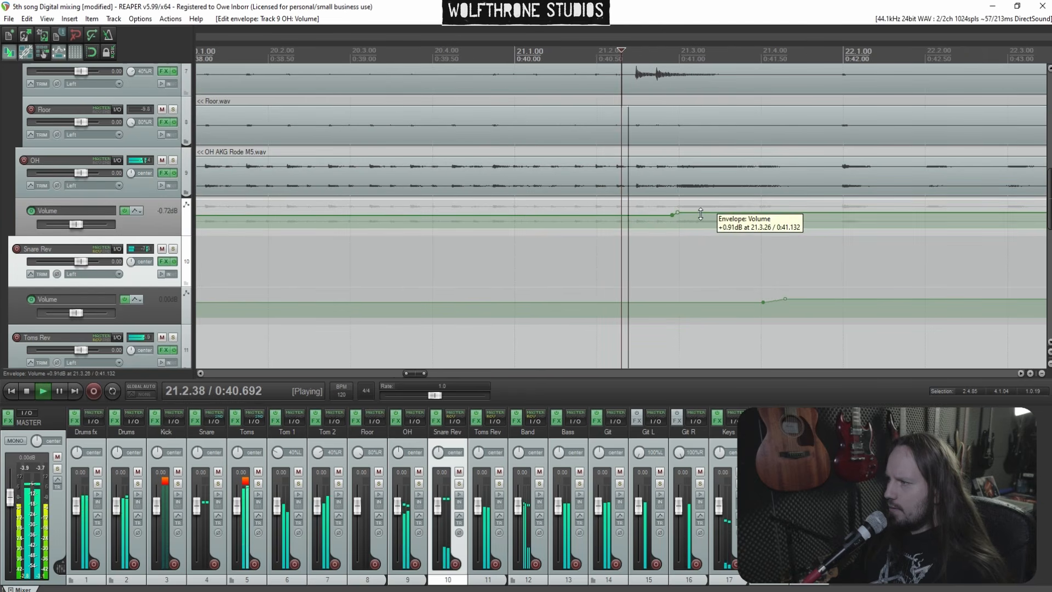
drag(701, 214, 701, 215)
key(space)
key(space)
drag(834, 214, 861, 225)
key(space)
key(space)
scroll(832, 232, down, 8)
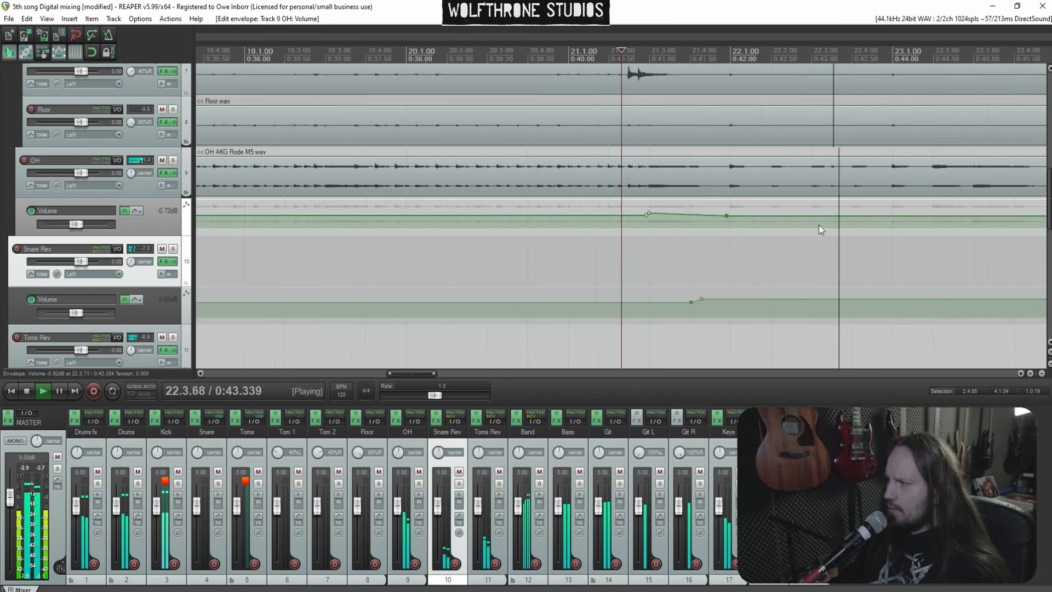
scroll(738, 192, down, 2)
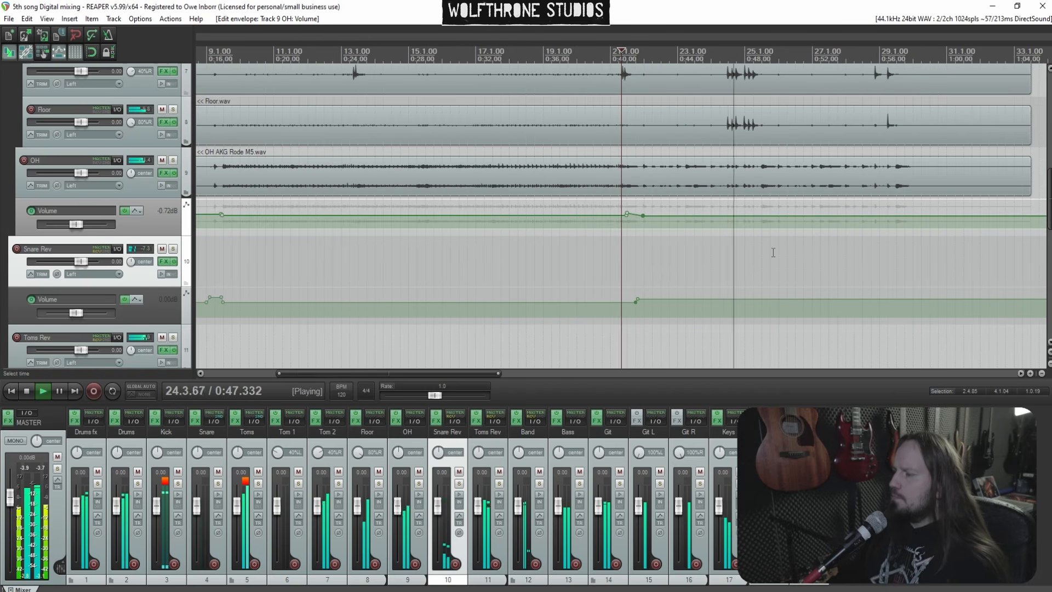
Play the song from bar 26 to review the new envelope changes
click(790, 195)
scroll(791, 195, up, 2)
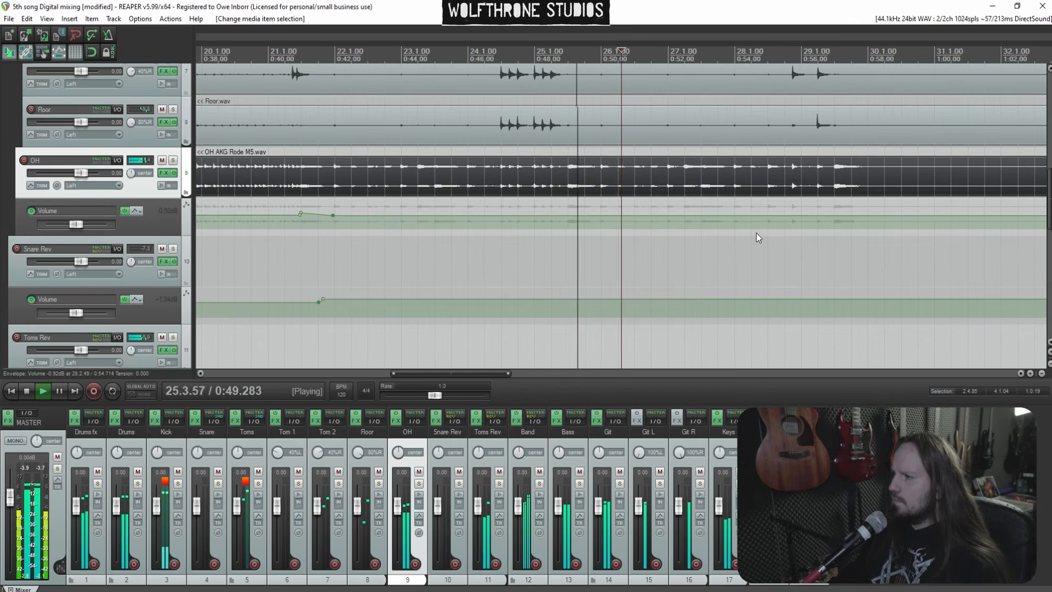
scroll(831, 255, up, 2)
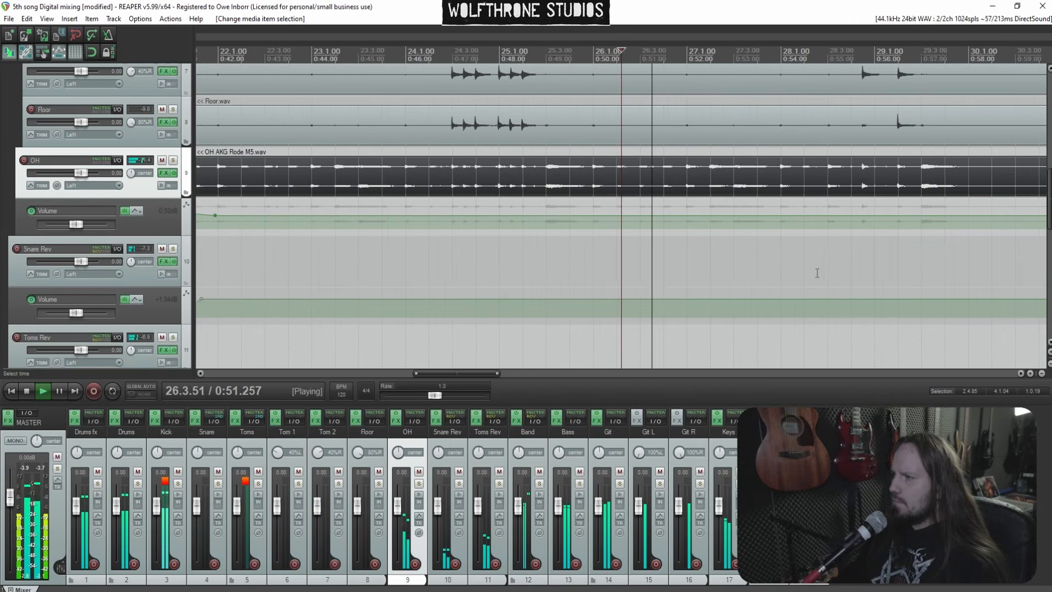
scroll(790, 280, down, 2)
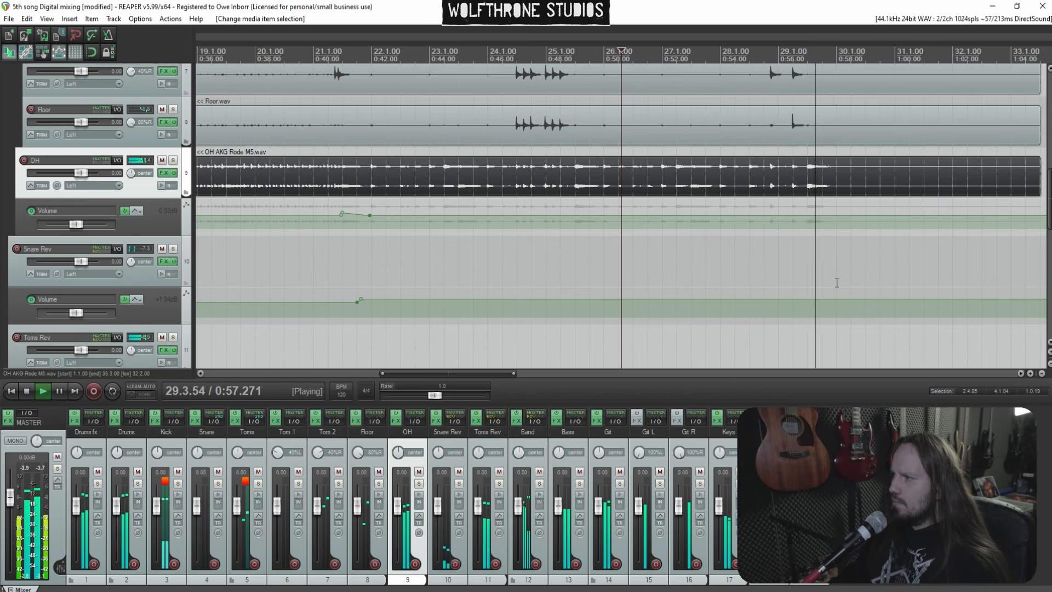
scroll(790, 275, down, 3)
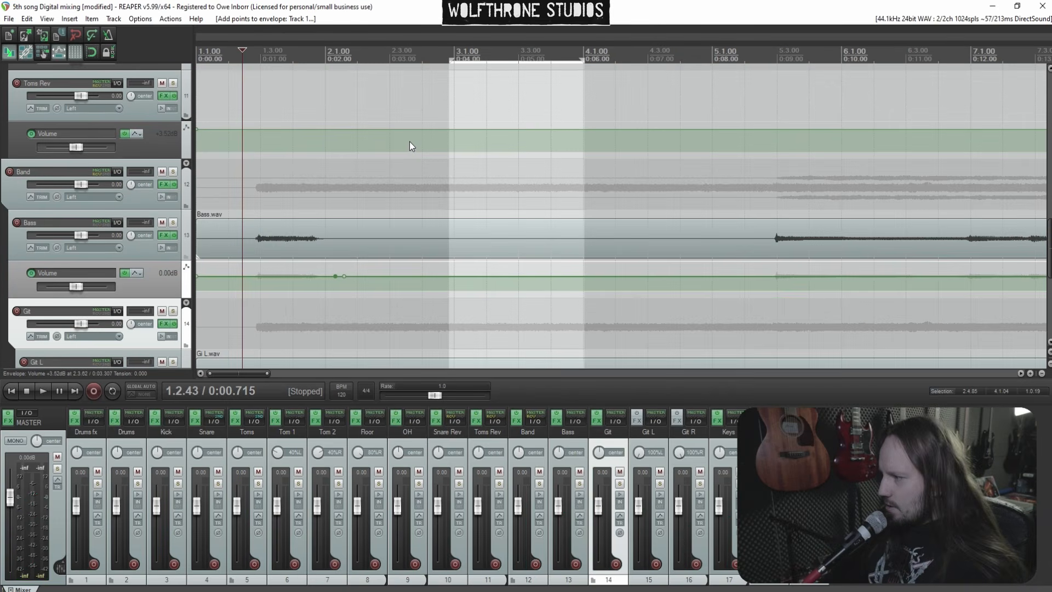
Play the song from the start and raise the Bass volume envelope at its opening to about +2.9 dB
click(224, 196)
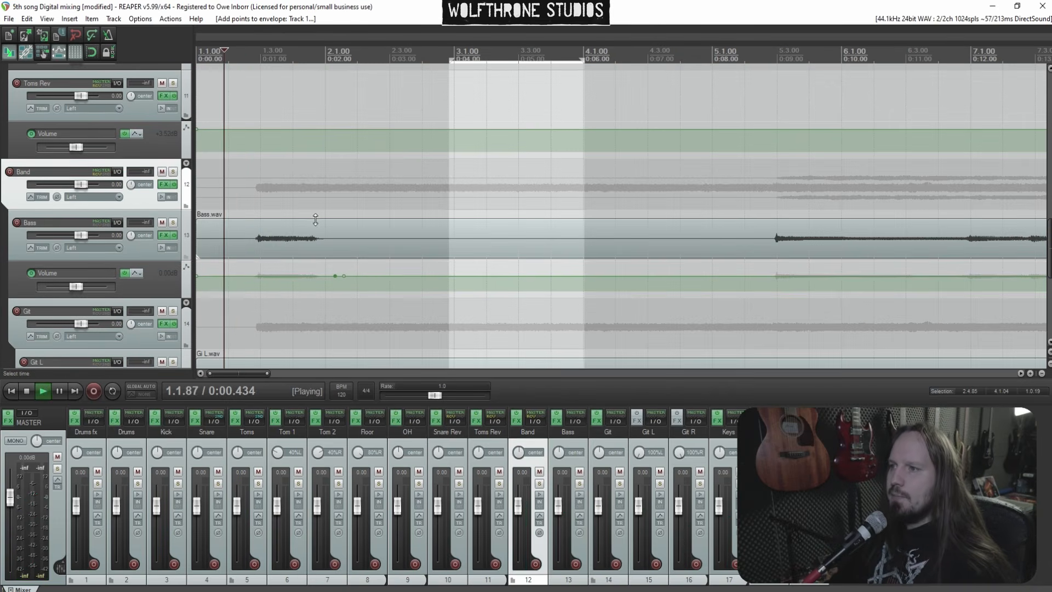
key(space)
drag(291, 277, 290, 267)
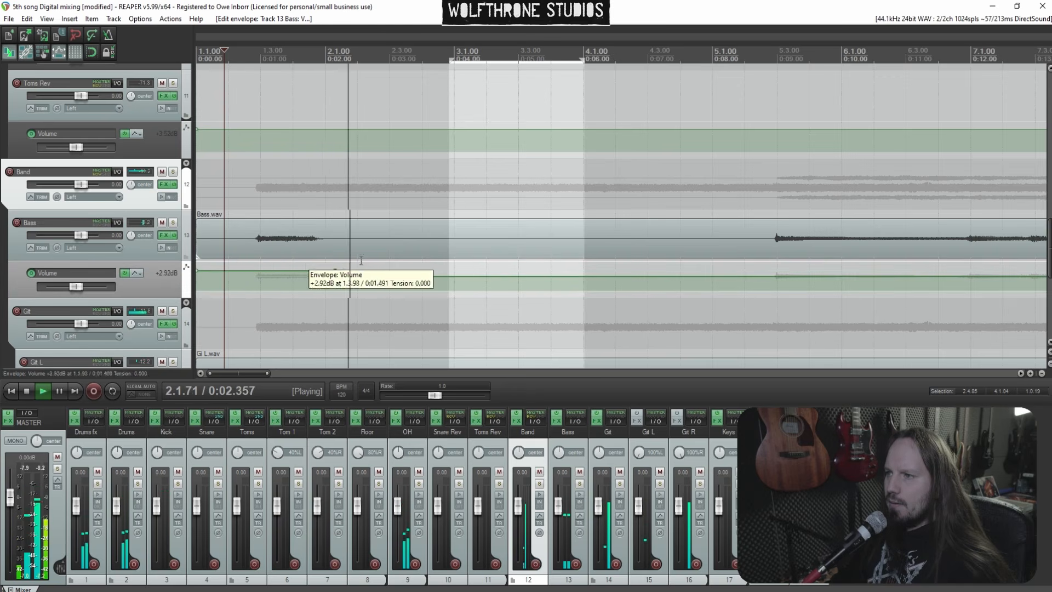
Add Bass volume envelope points near bar 5 and raise the envelope after them to about +1.1 dB
scroll(514, 251, down, 3)
click(443, 244)
scroll(449, 238, up, 4)
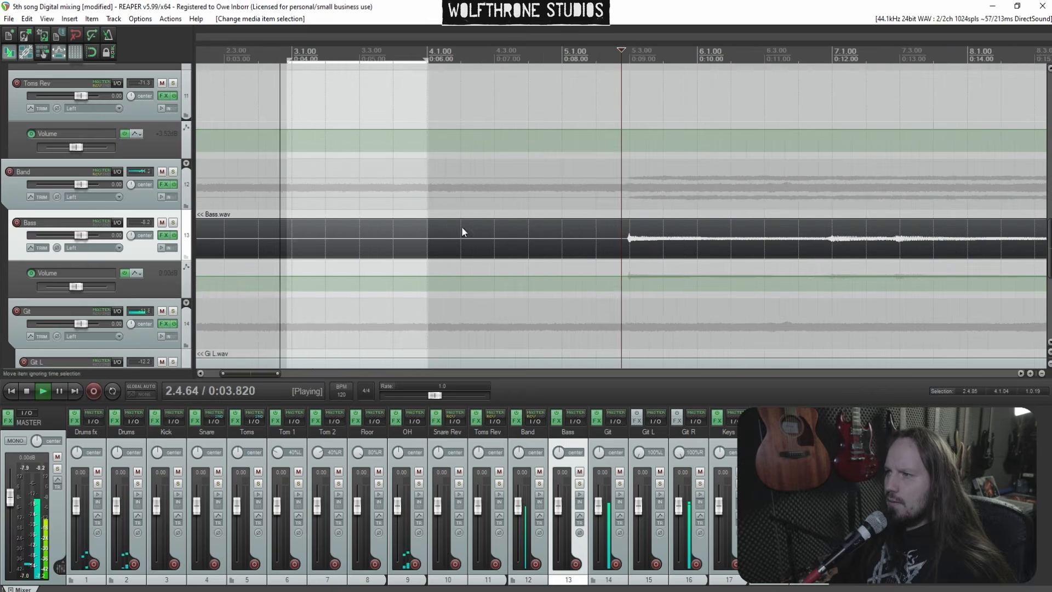
click(584, 198)
scroll(590, 200, down, 1)
scroll(620, 209, up, 1)
scroll(639, 214, down, 1)
scroll(642, 215, up, 1)
shift+click(655, 276)
shift+click(646, 276)
drag(674, 276, 675, 268)
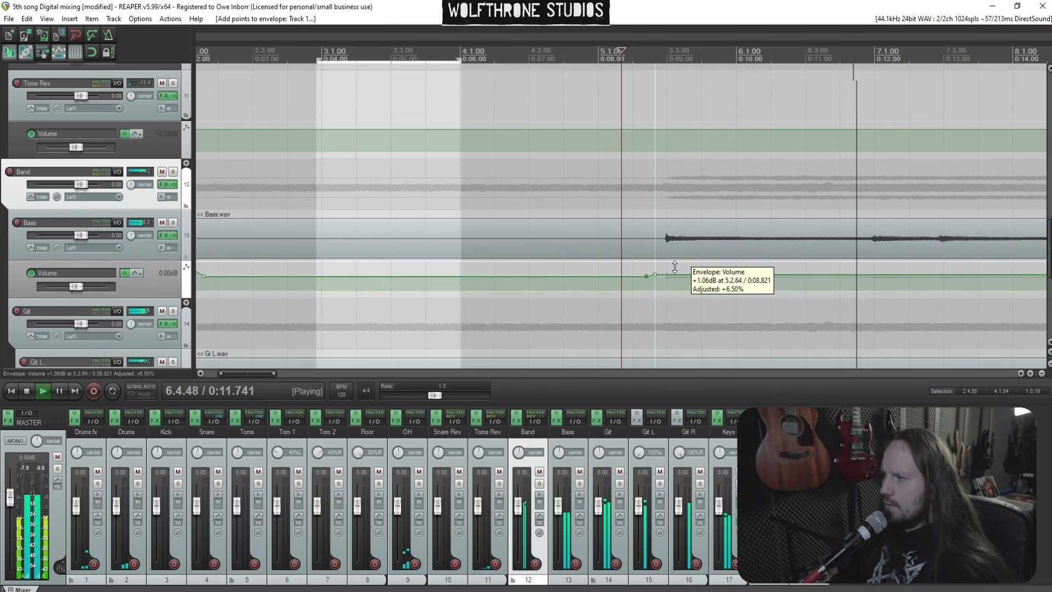
Add Bass volume envelope points near bar 7 and raise the envelope after them to about +1.8 dB
scroll(745, 237, down, 3)
click(700, 240)
scroll(699, 240, up, 3)
drag(409, 274, 409, 269)
scroll(466, 239, down, 3)
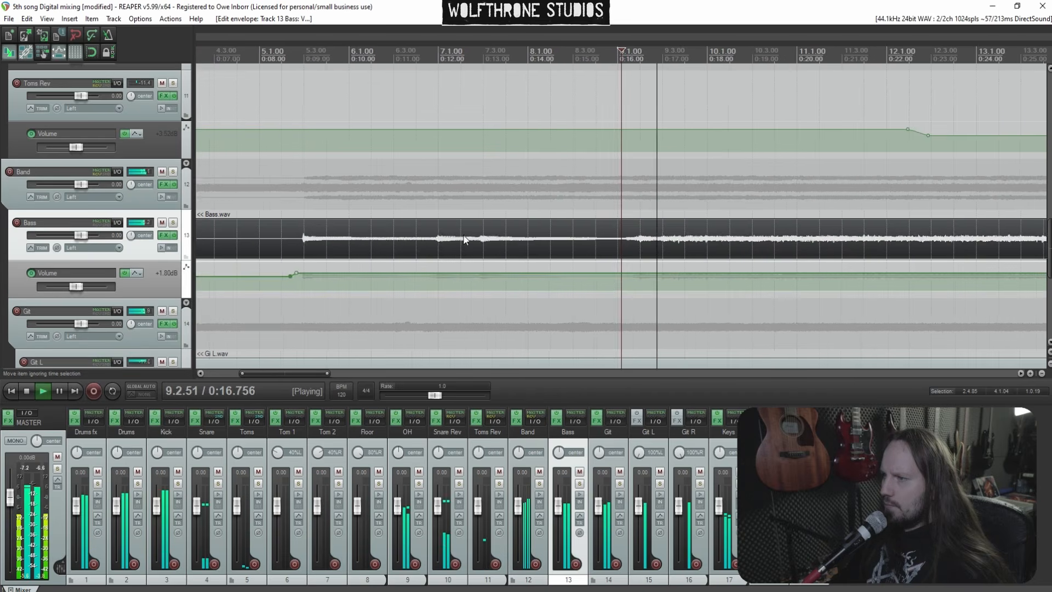
click(309, 201)
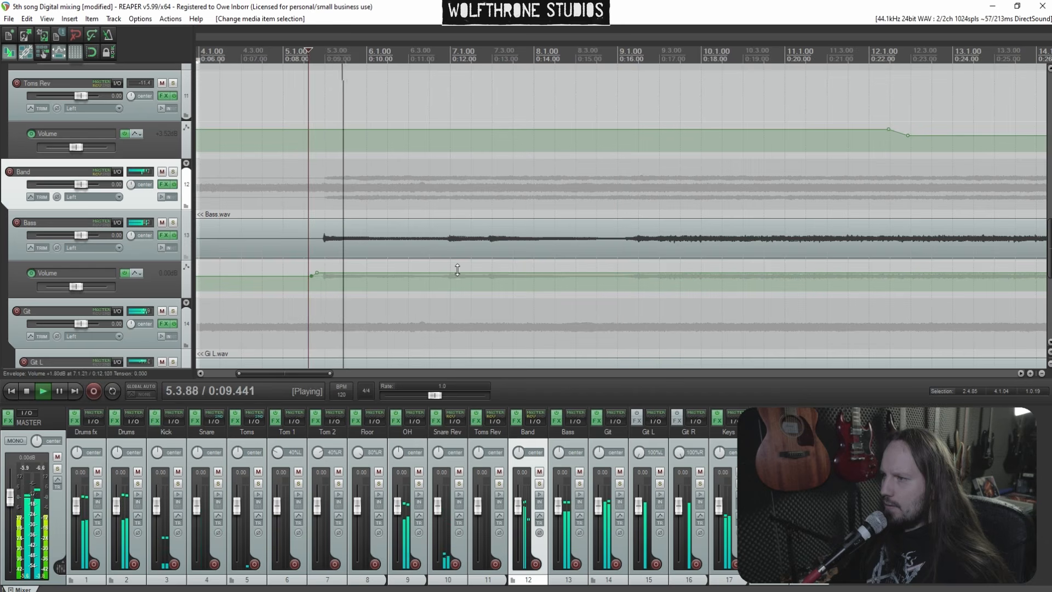
drag(459, 273, 459, 273)
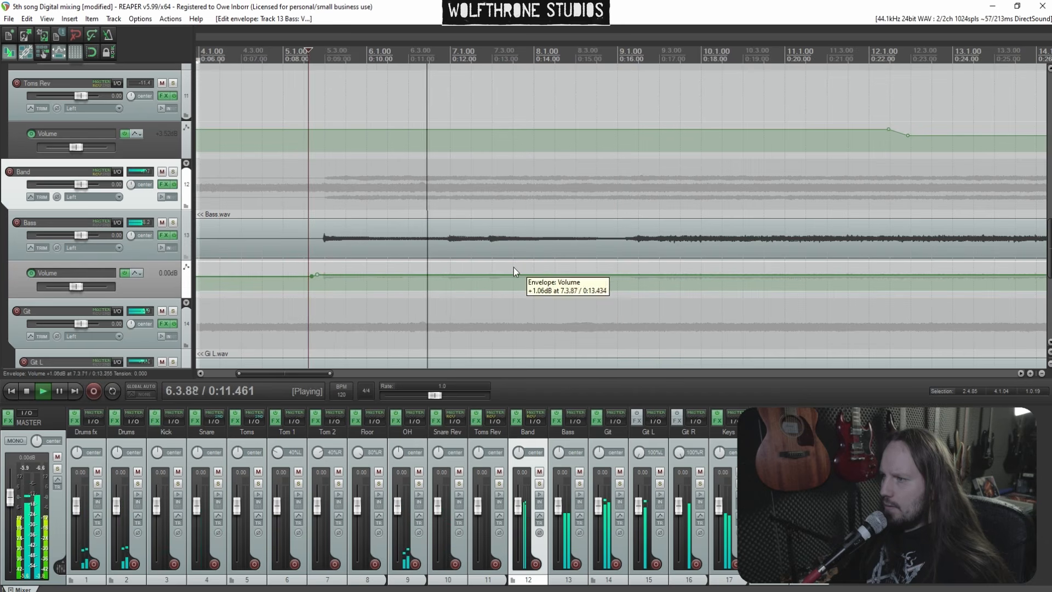
shift+click(448, 275)
shift+click(443, 275)
click(416, 263)
drag(470, 274, 470, 268)
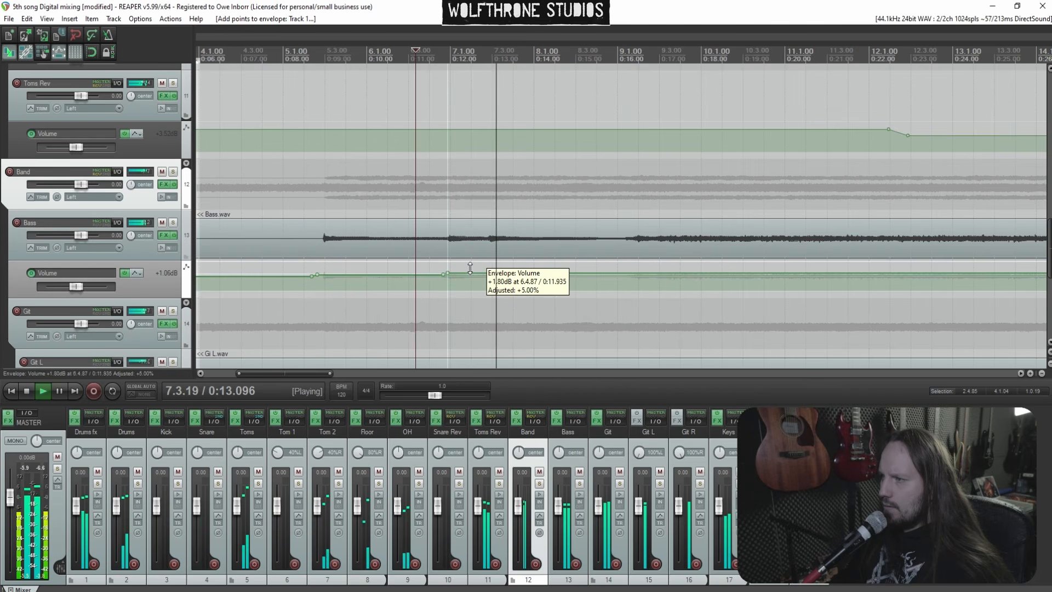
Add Bass volume envelope points near bar 9 and lower the envelope after them to about +1.2 dB
click(630, 239)
scroll(633, 239, up, 2)
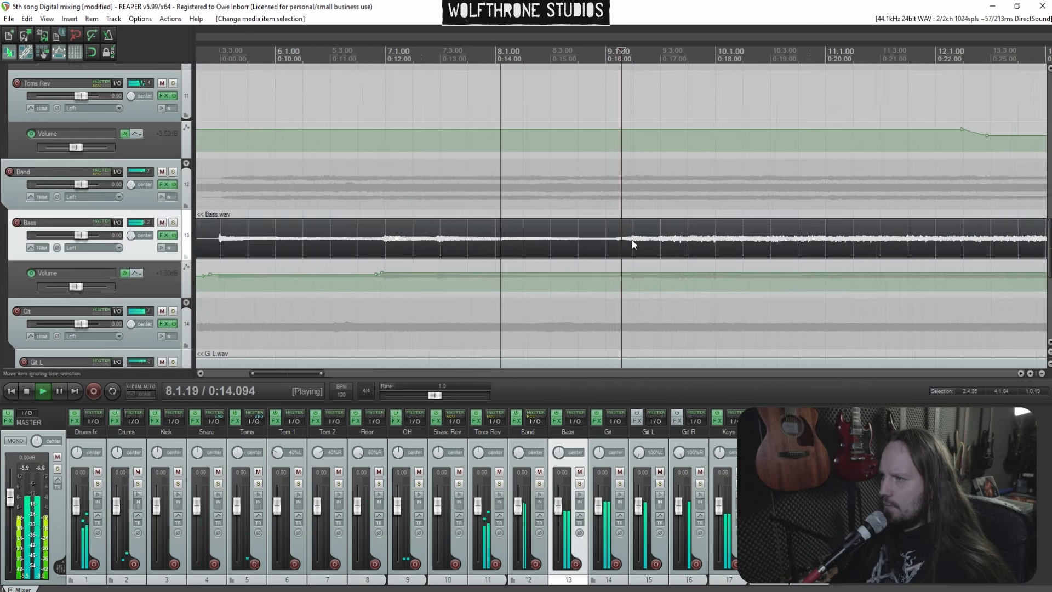
shift+click(683, 273)
shift+click(643, 273)
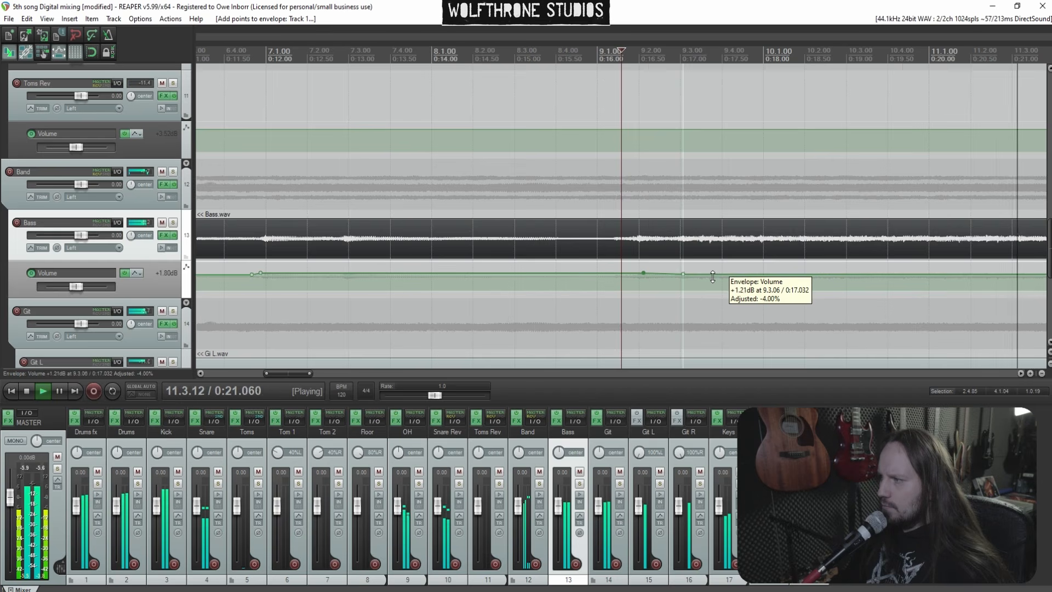
drag(712, 277, 712, 277)
Add Bass volume envelope points near bar 17 and raise the envelope after them to about +2.5 dB
scroll(634, 244, down, 5)
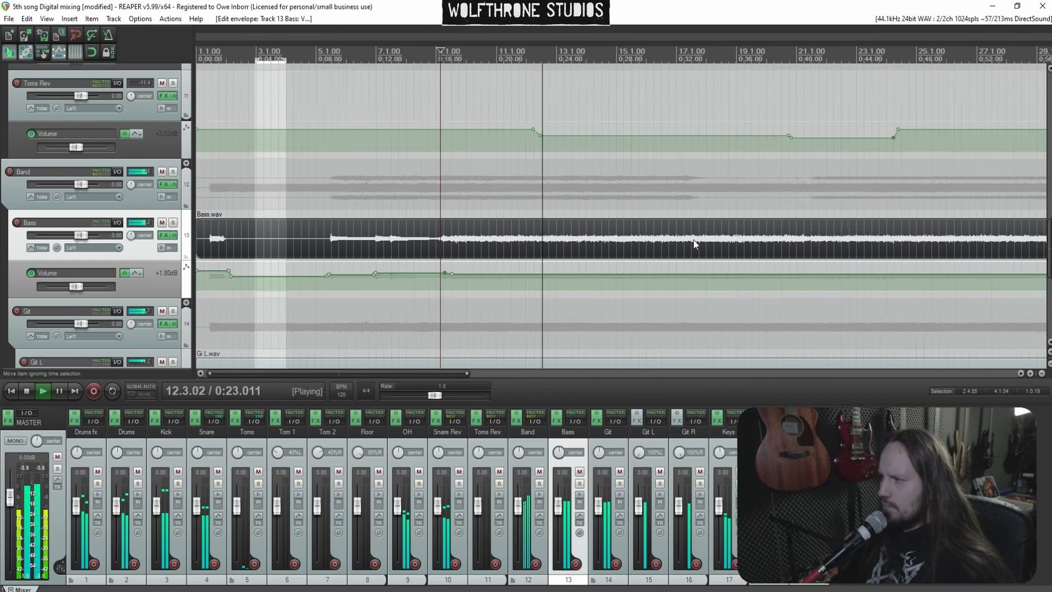
scroll(634, 240, up, 3)
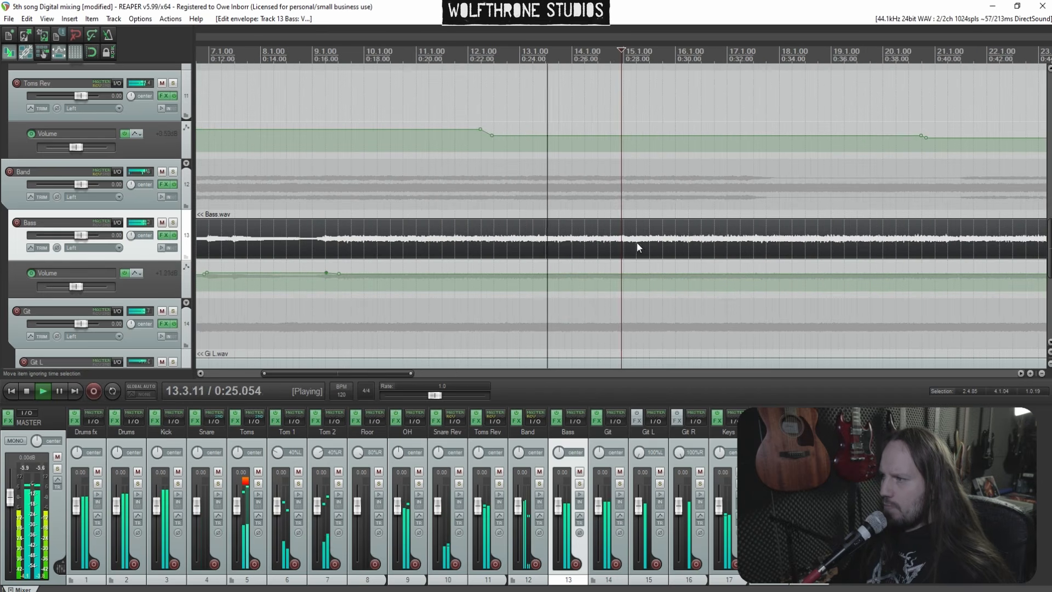
scroll(651, 241, down, 1)
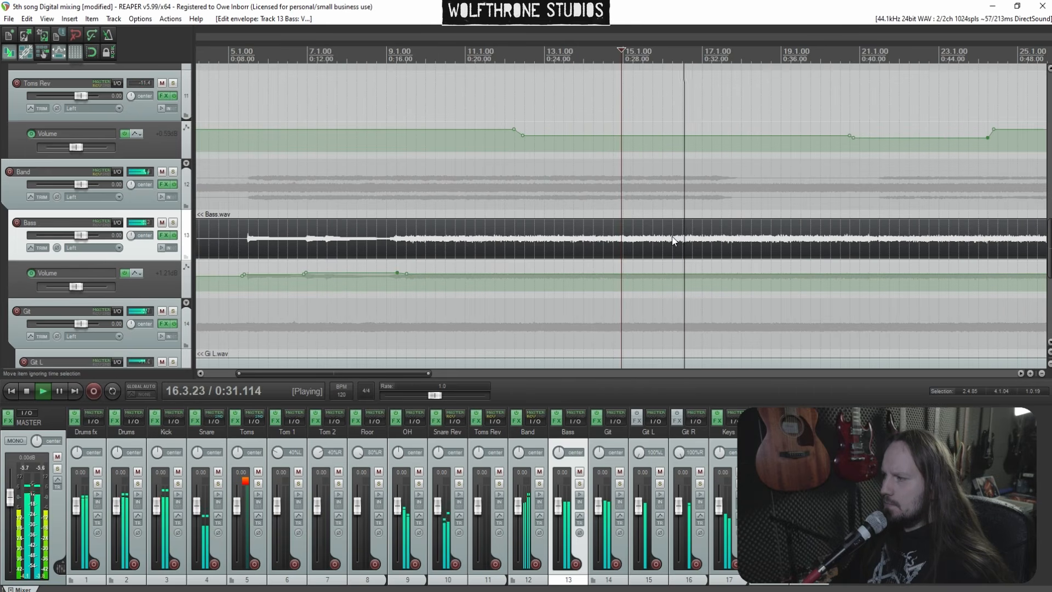
scroll(616, 220, up, 3)
scroll(616, 220, up, 2)
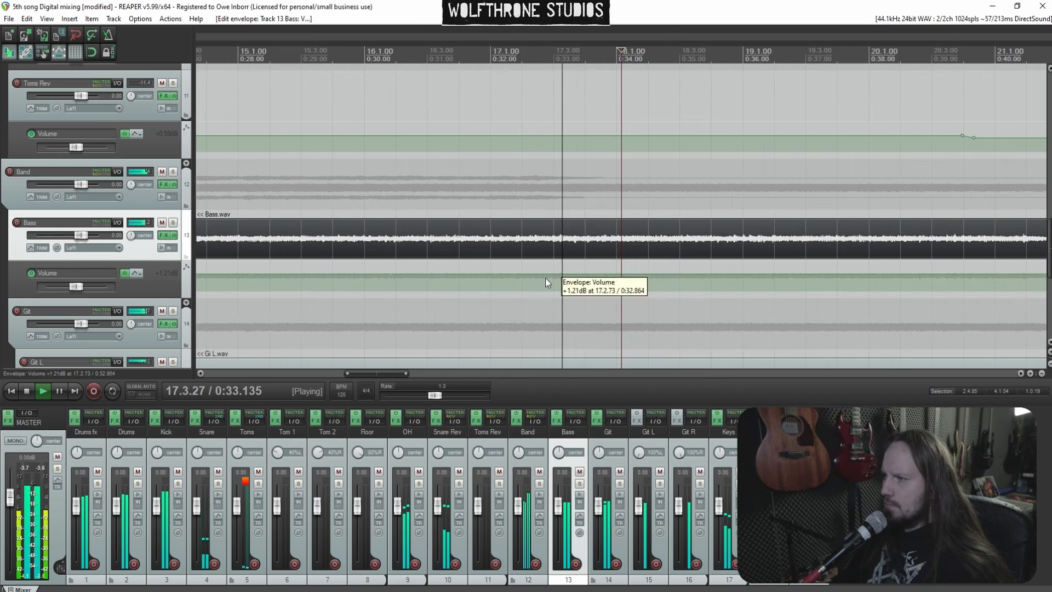
shift+click(552, 274)
shift+click(546, 275)
drag(563, 273, 563, 248)
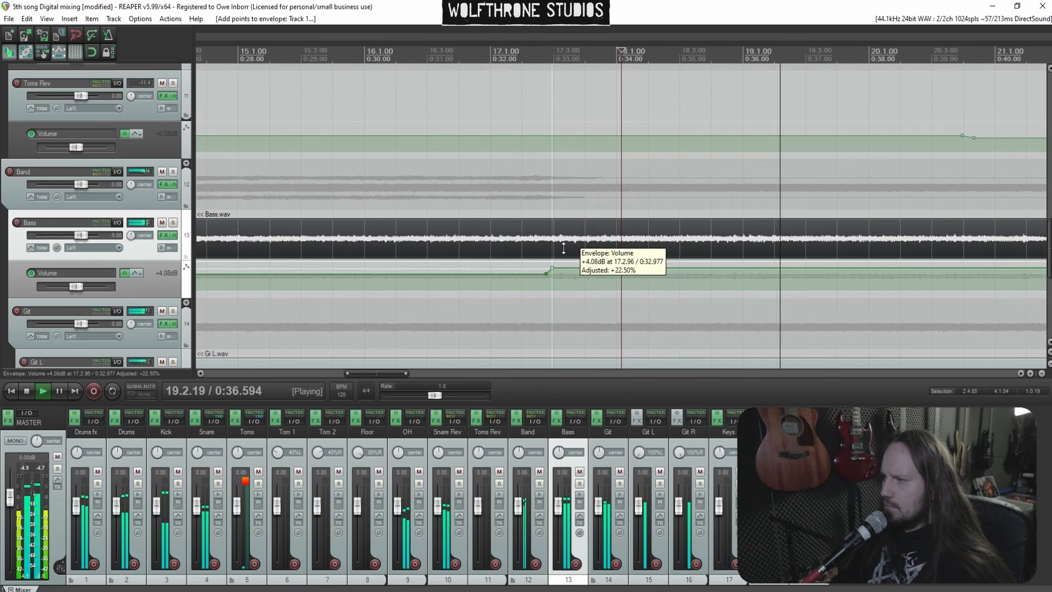
click(411, 314)
drag(634, 269, 674, 284)
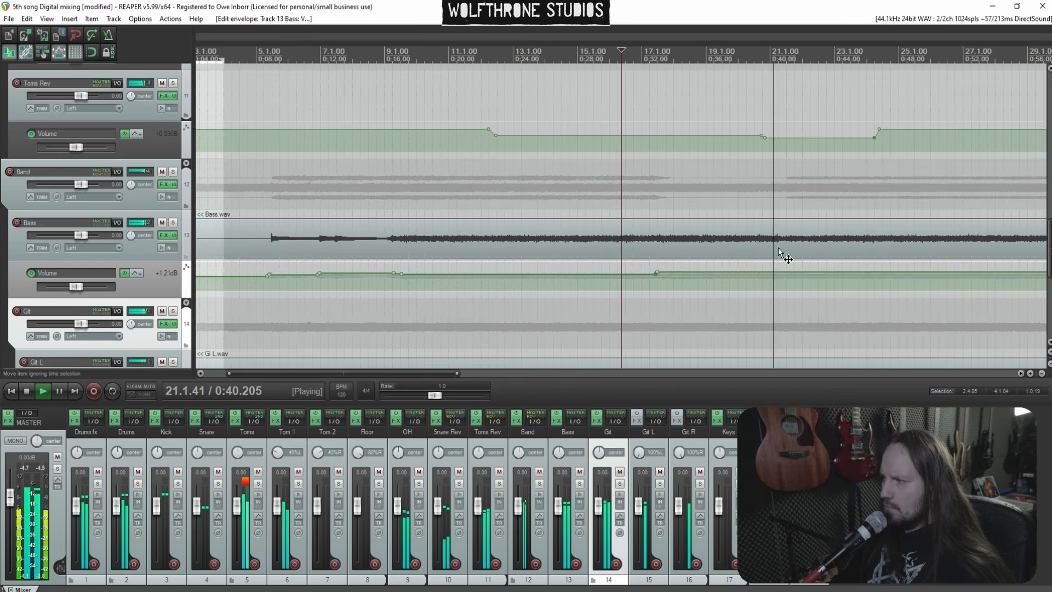
Add Bass volume envelope points near bar 21 and lower the envelope after them
click(697, 257)
scroll(698, 258, up, 2)
shift+click(656, 272)
shift+click(633, 271)
drag(682, 273, 685, 290)
Slightly lower the raised Bass envelope section around bar 19
scroll(685, 291, down, 3)
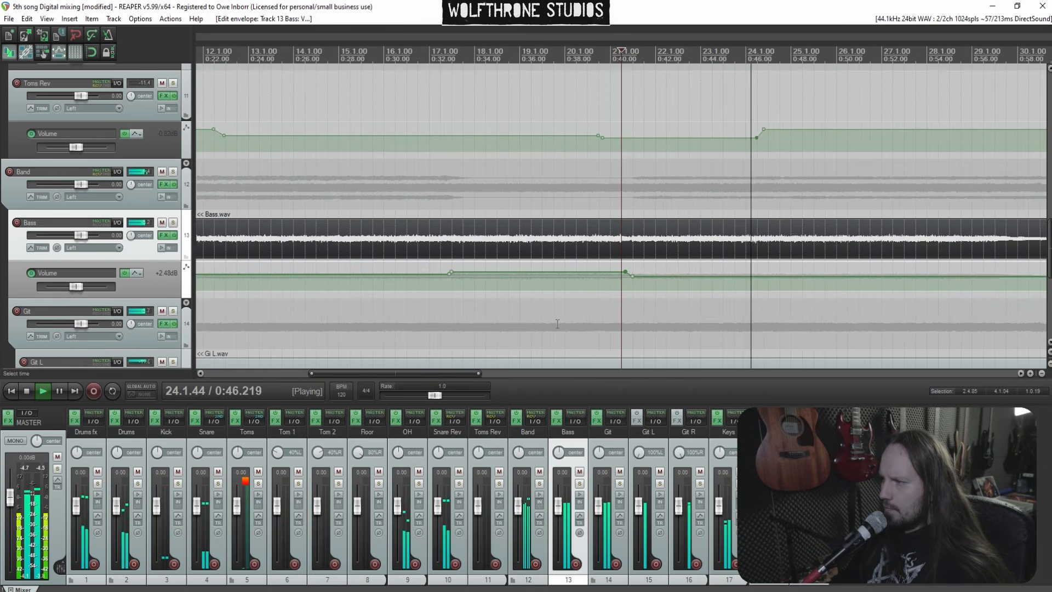
click(500, 323)
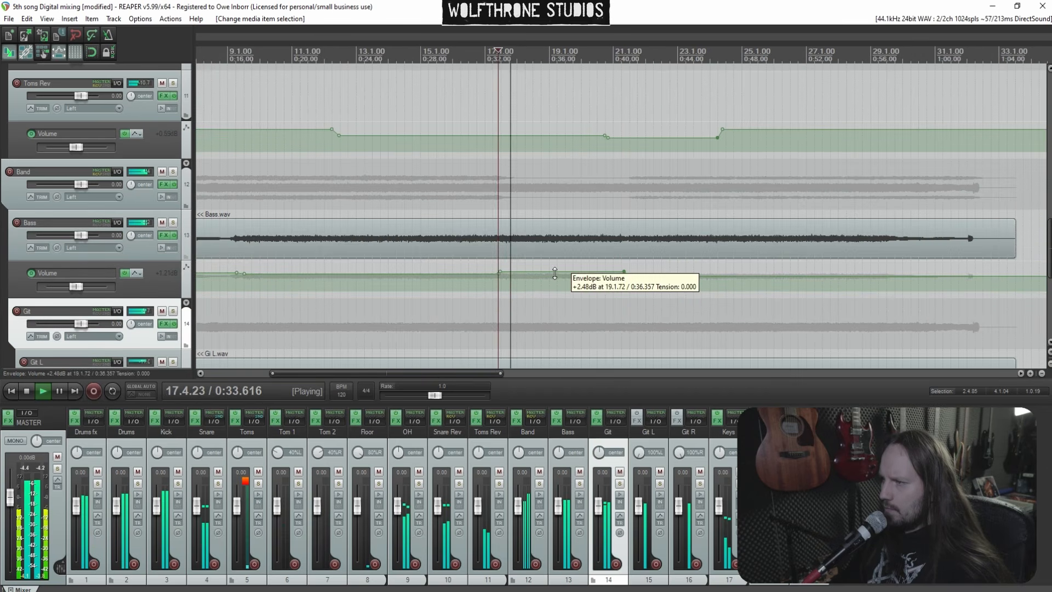
drag(554, 274, 557, 279)
Save the project
click(655, 252)
scroll(642, 244, up, 3)
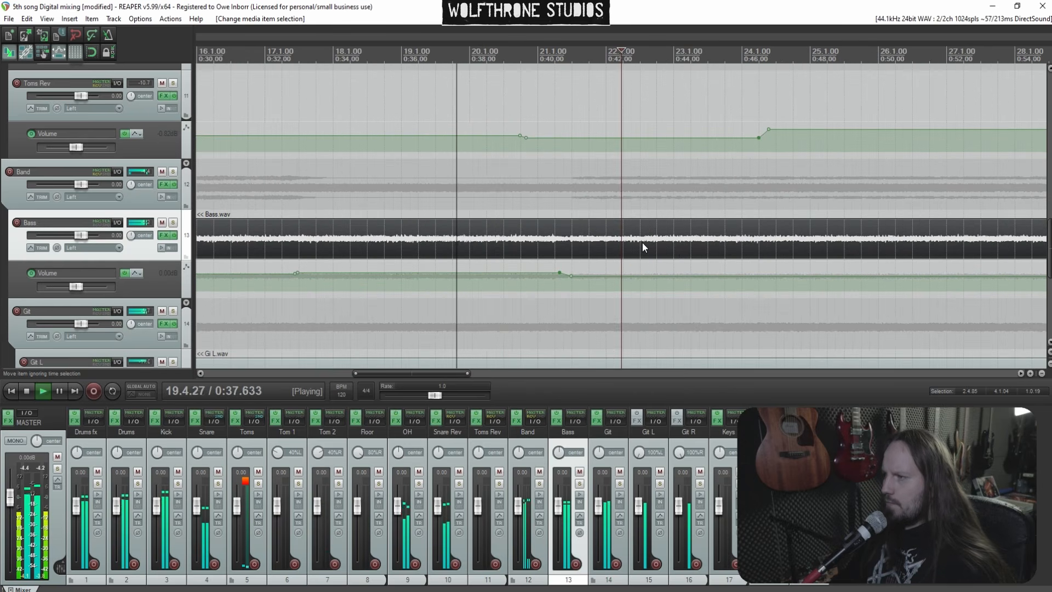
key(ctrl+s)
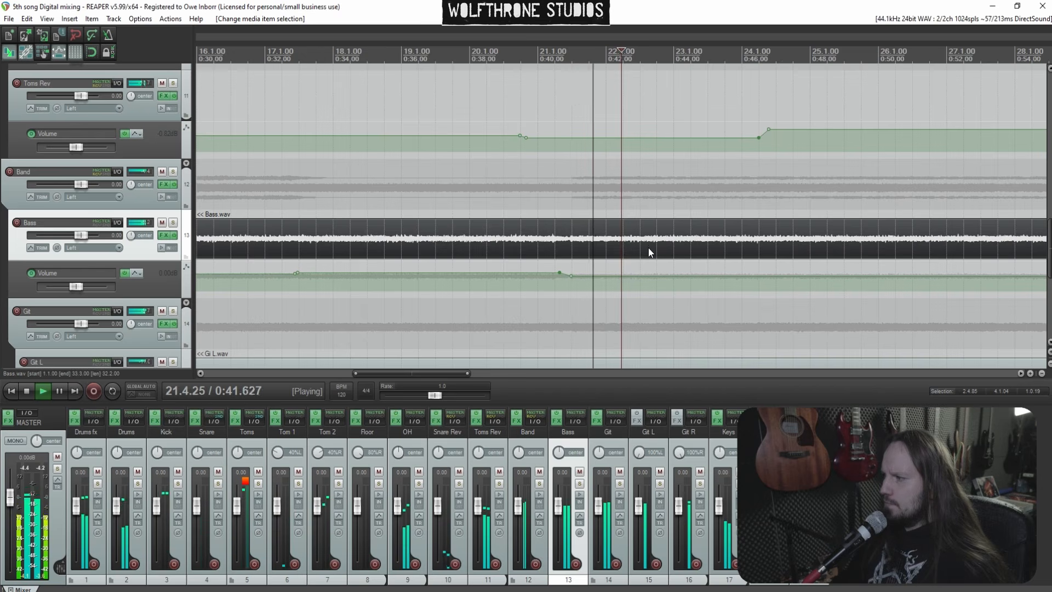
Add Bass volume envelope points near bar 23 and lower the envelope after them to about -1.4 dB
scroll(675, 242, down, 3)
scroll(705, 241, up, 3)
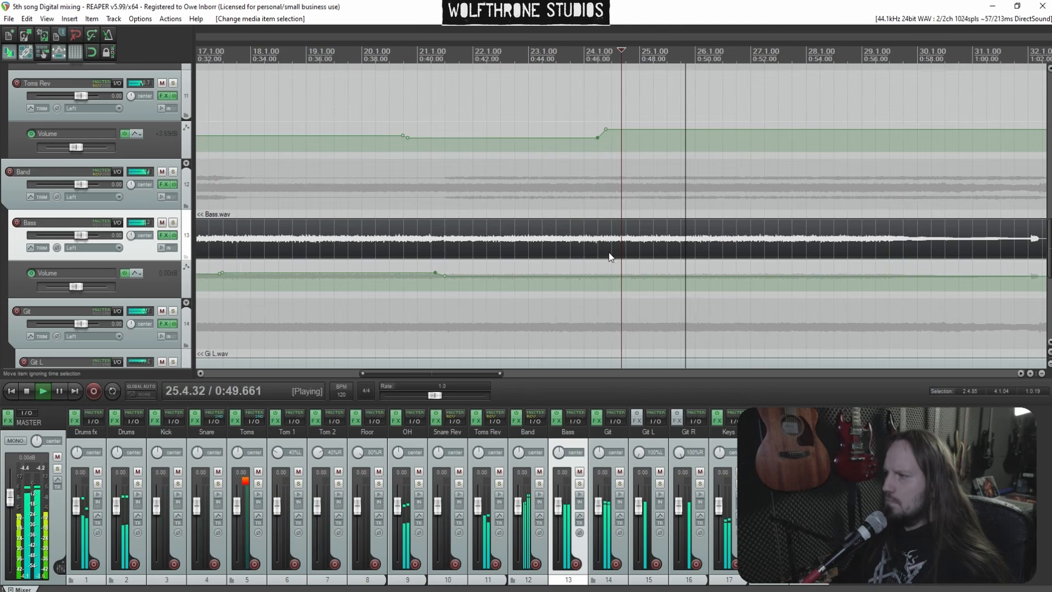
click(425, 310)
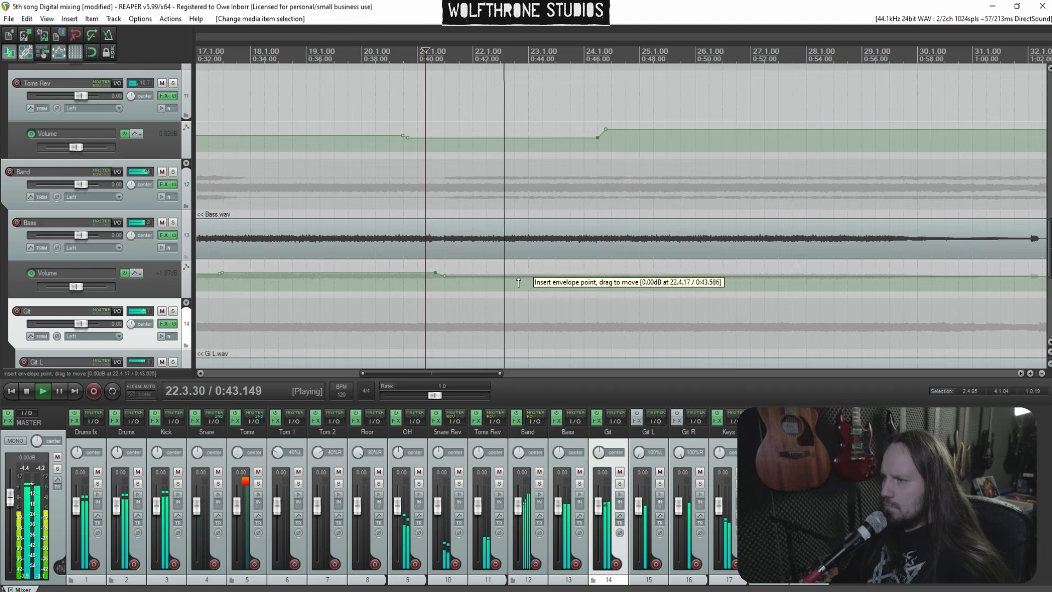
click(534, 276)
click(562, 276)
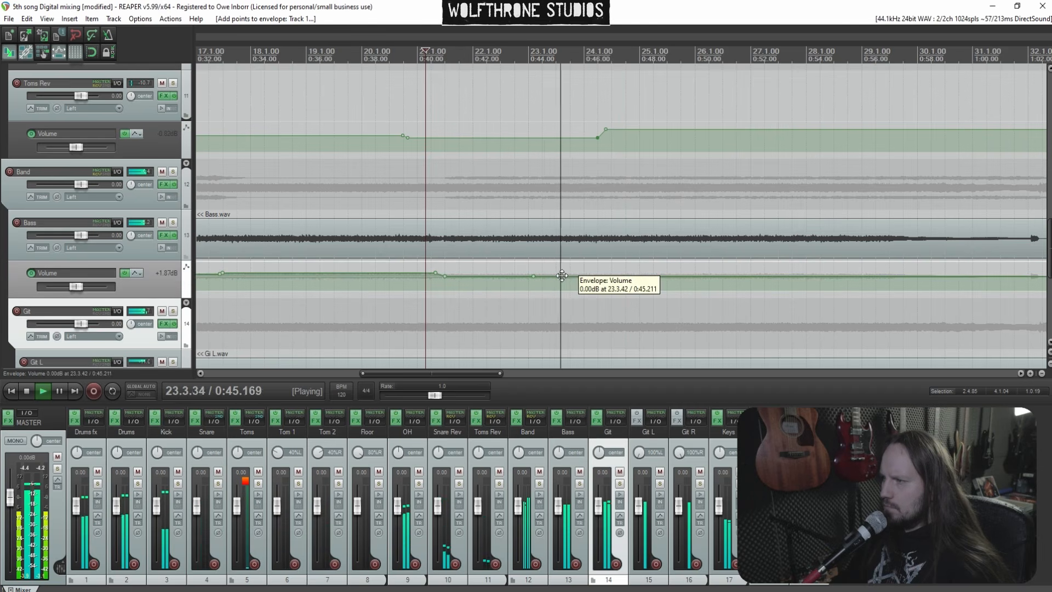
drag(598, 276, 598, 281)
click(496, 307)
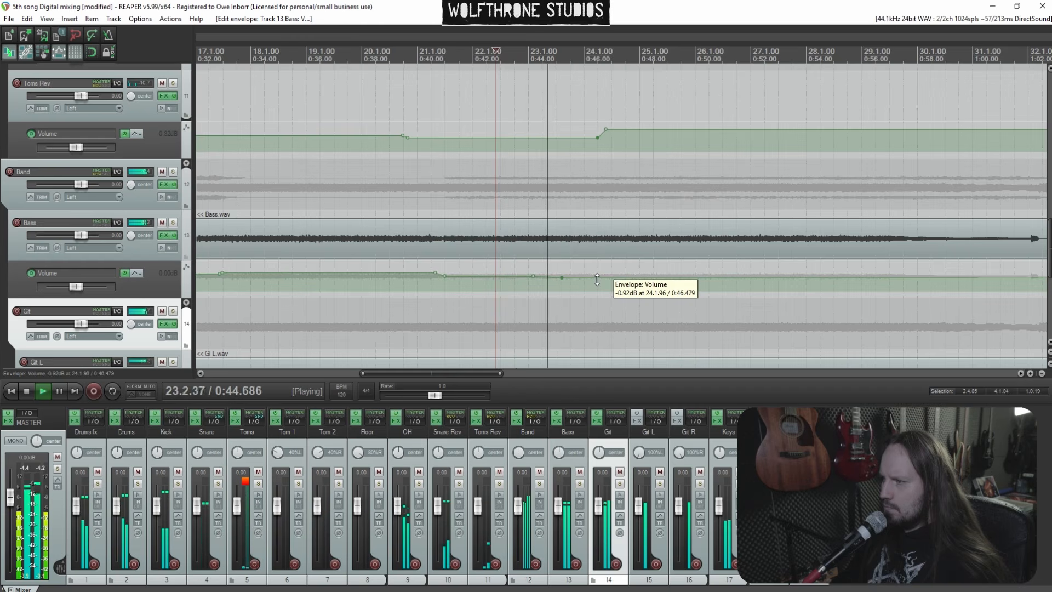
drag(597, 280, 598, 283)
Add Bass volume envelope points near bar 25 and raise the envelope after them to about -0.45 dB
click(661, 278)
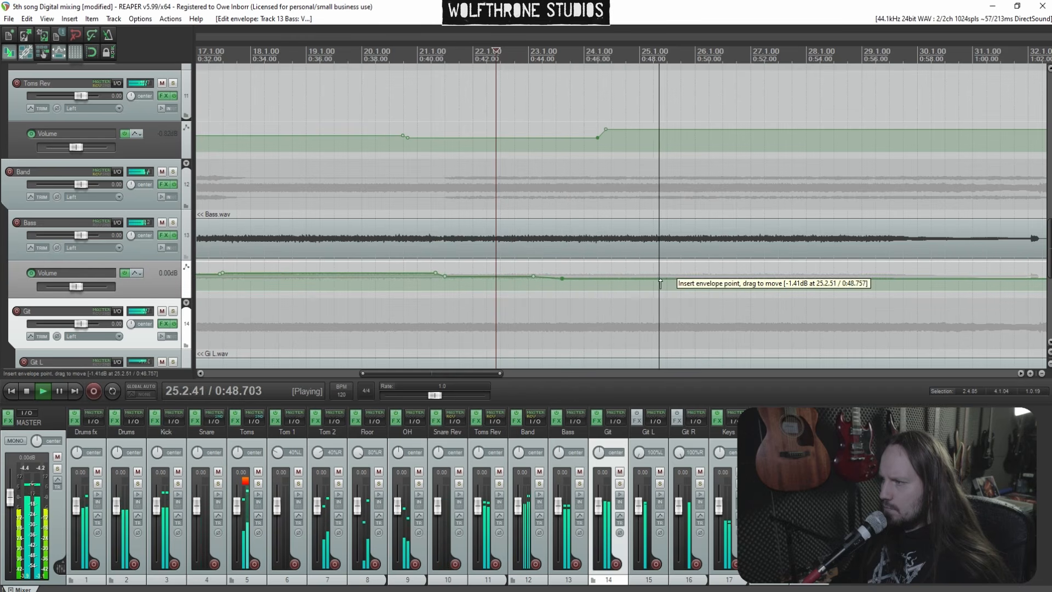
click(647, 271)
scroll(669, 270, up, 4)
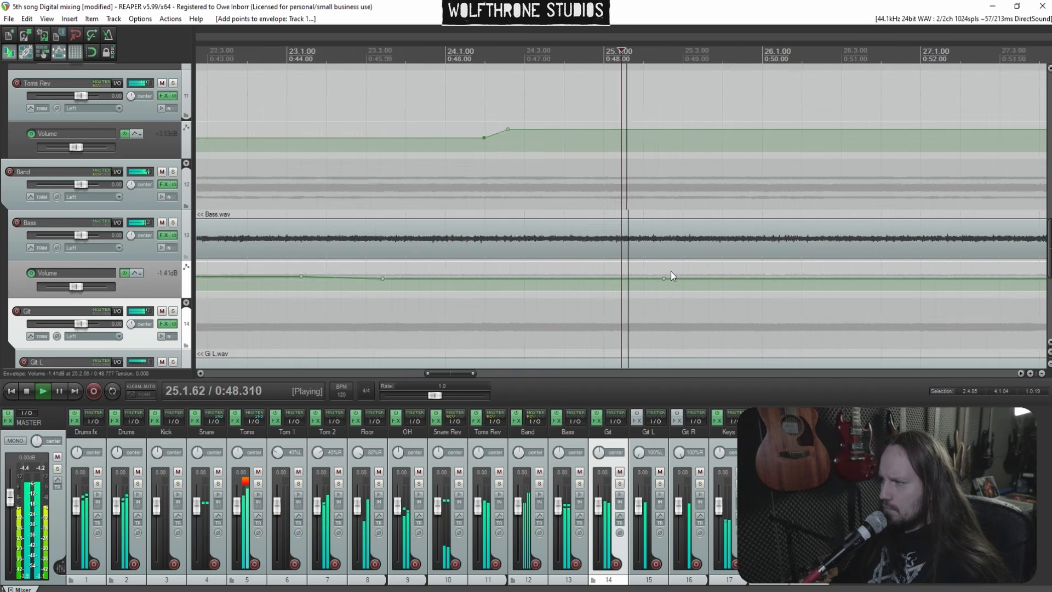
key(space)
drag(701, 278, 719, 269)
key(space)
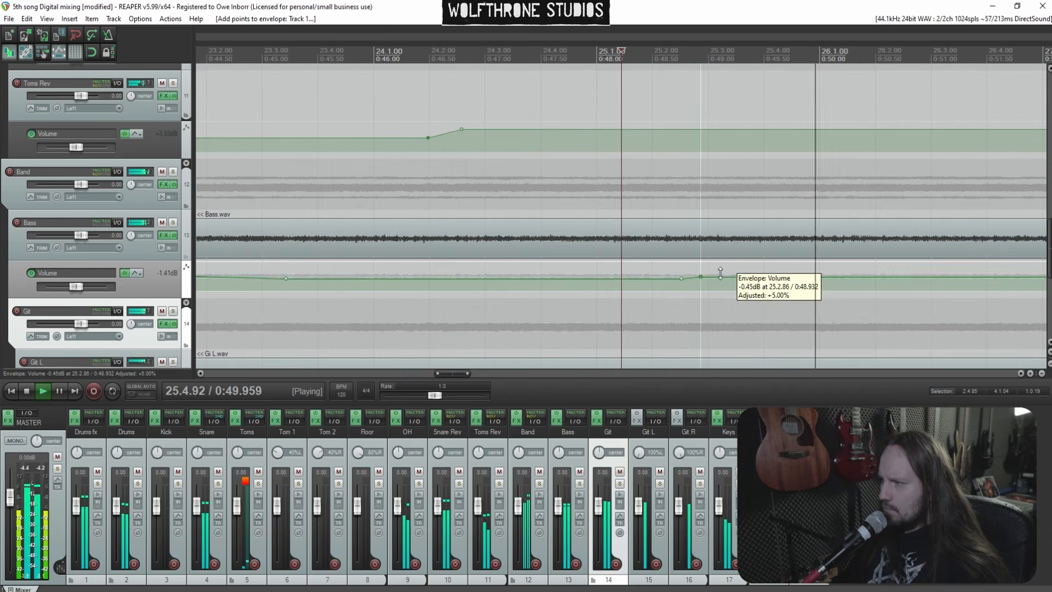
Add Bass volume envelope points near bar 27 and lower the envelope after them to about -1.8 dB
scroll(707, 275, down, 5)
click(722, 258)
scroll(722, 260, up, 3)
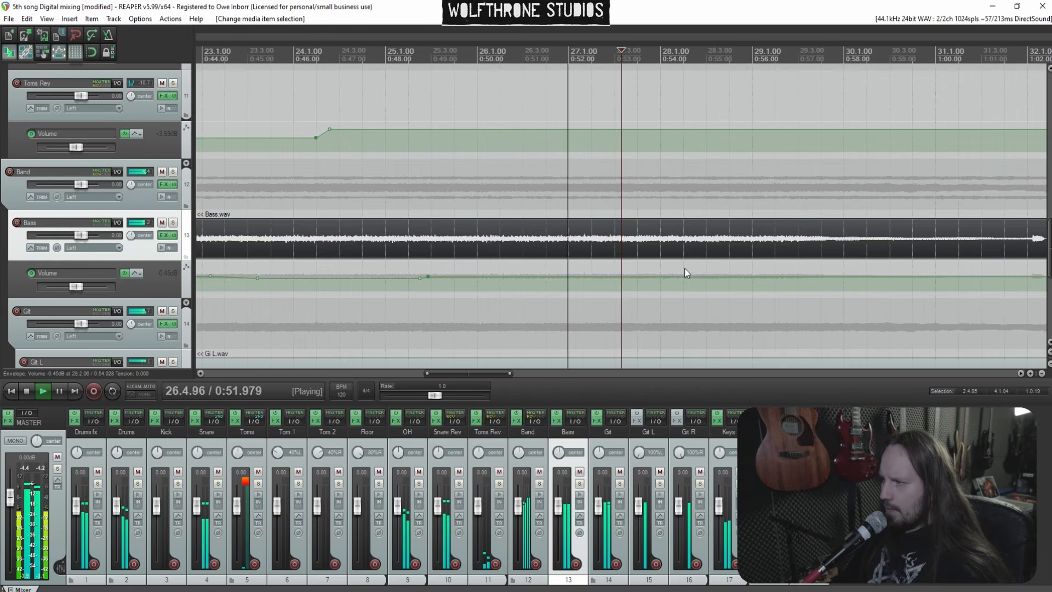
shift+click(629, 277)
shift+click(609, 277)
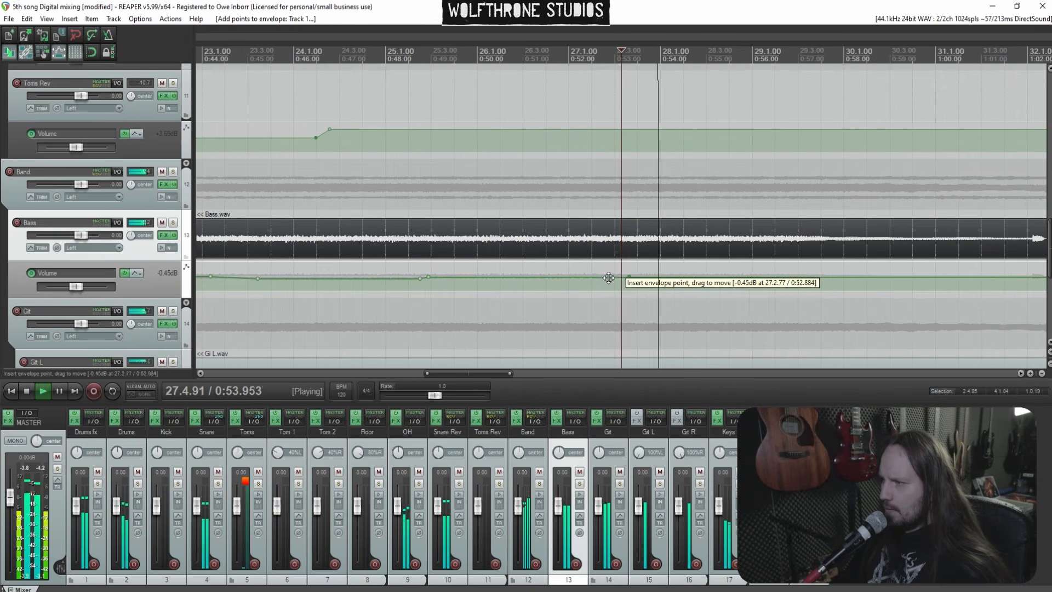
drag(662, 276, 662, 279)
click(396, 314)
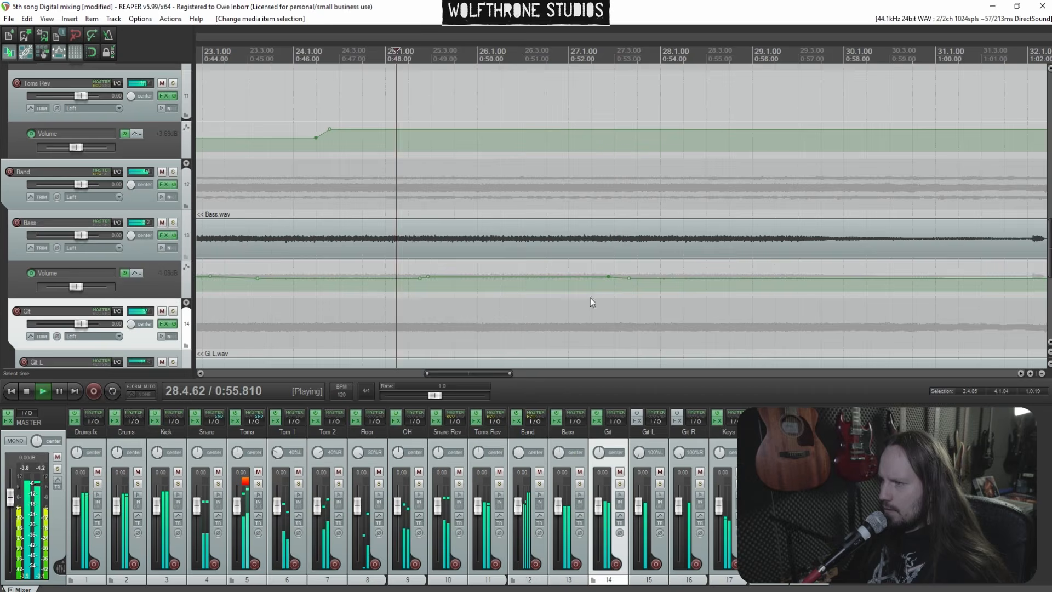
drag(669, 278, 671, 280)
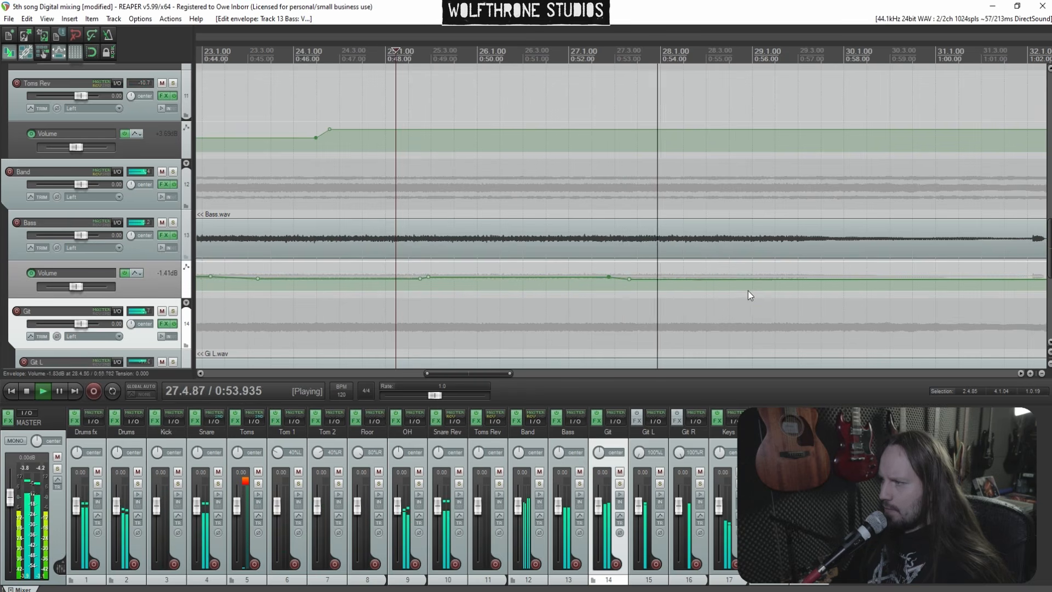
Add a Bass volume envelope point near bar 29 and raise the envelope after it to about -0.7 dB
scroll(764, 276, down, 2)
click(854, 239)
scroll(838, 246, up, 2)
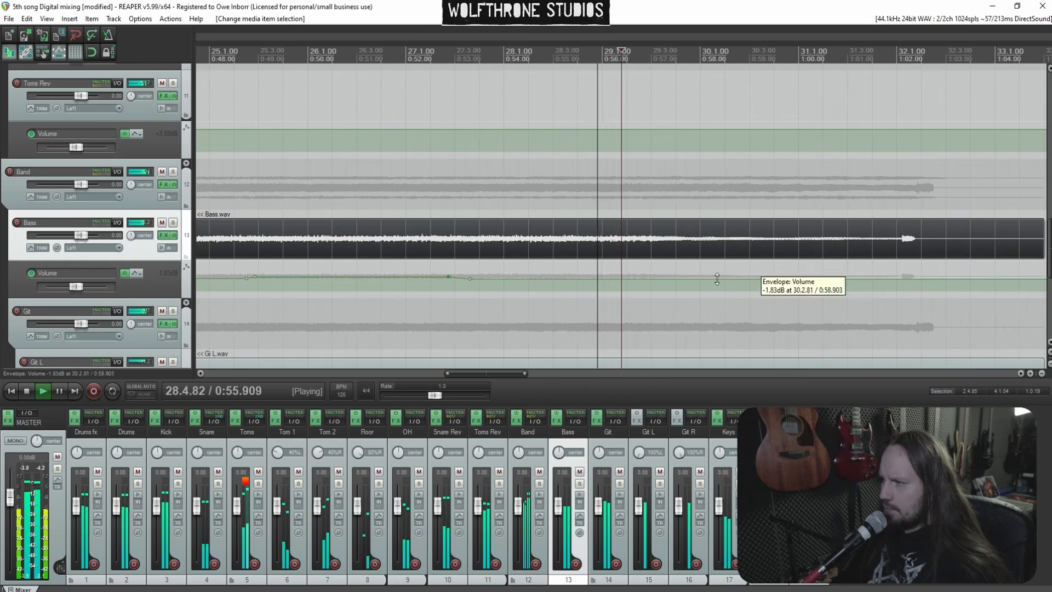
click(652, 281)
drag(653, 281, 671, 274)
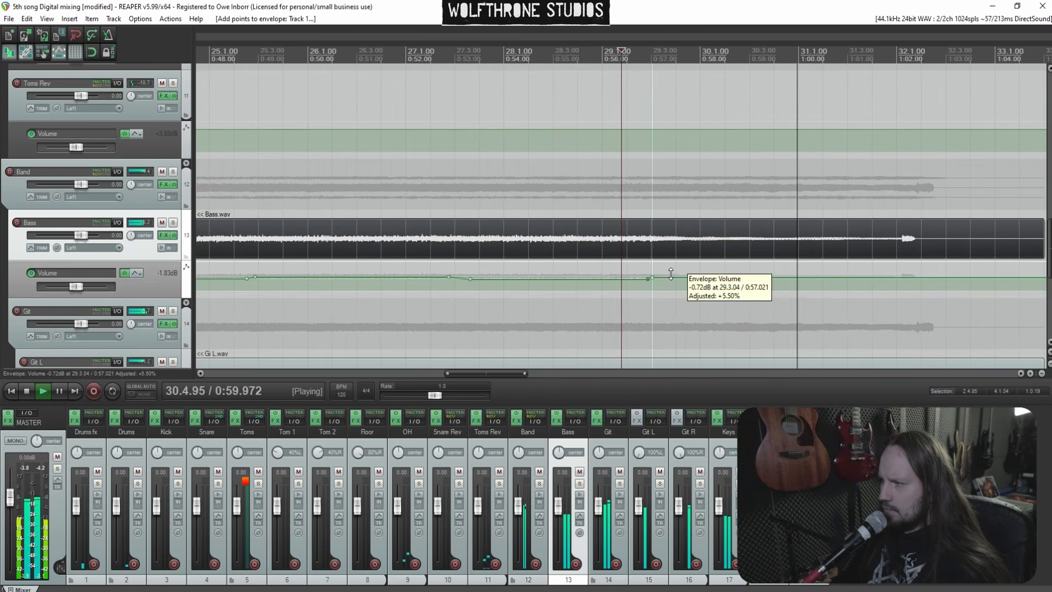
scroll(755, 291, down, 7)
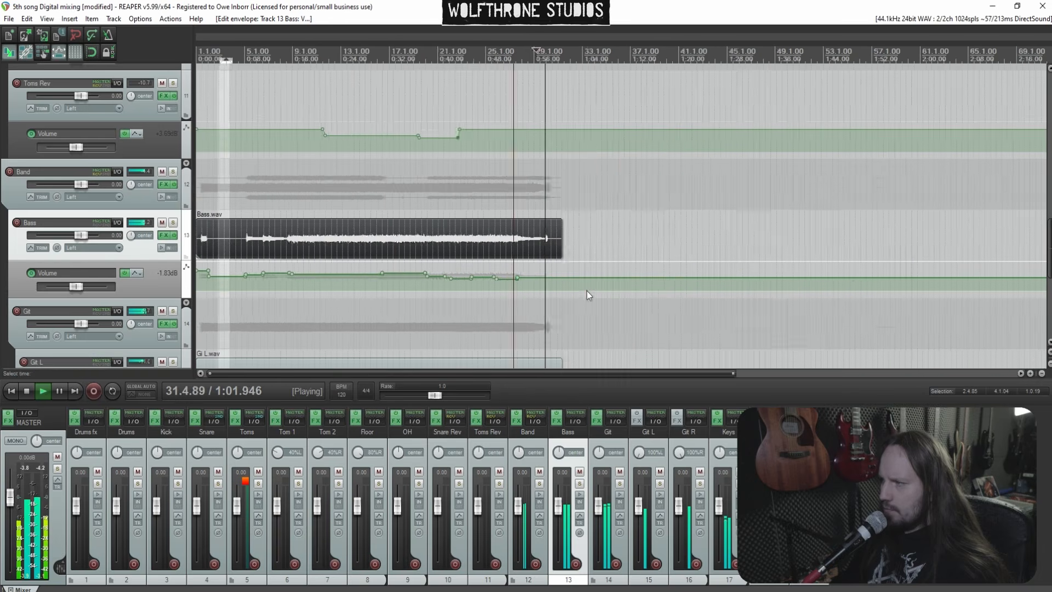
scroll(112, 235, down, 4)
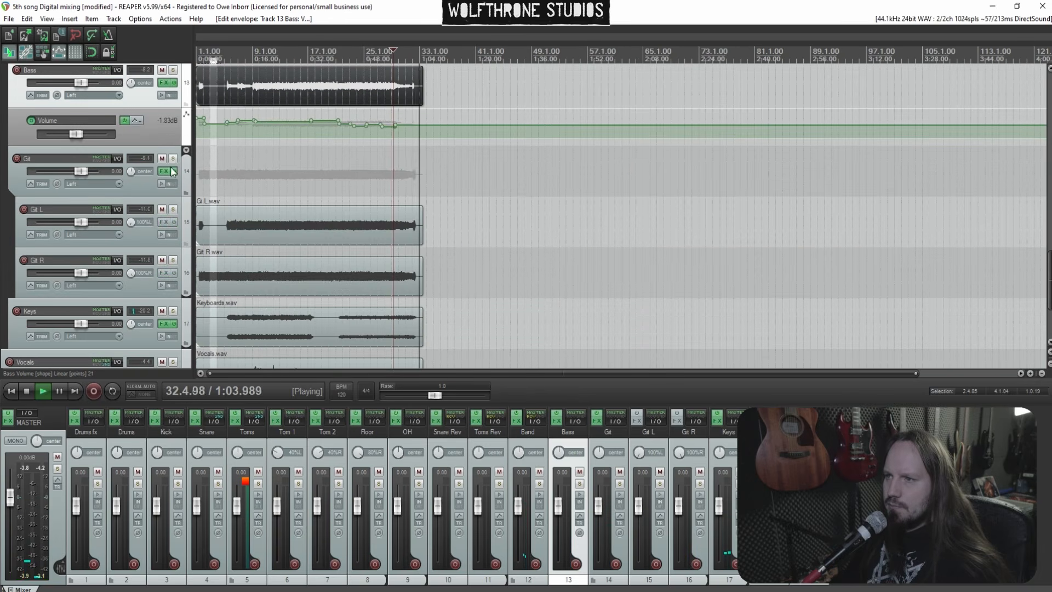
Select the Git track and show its volume envelope
click(149, 183)
key(space)
key(v)
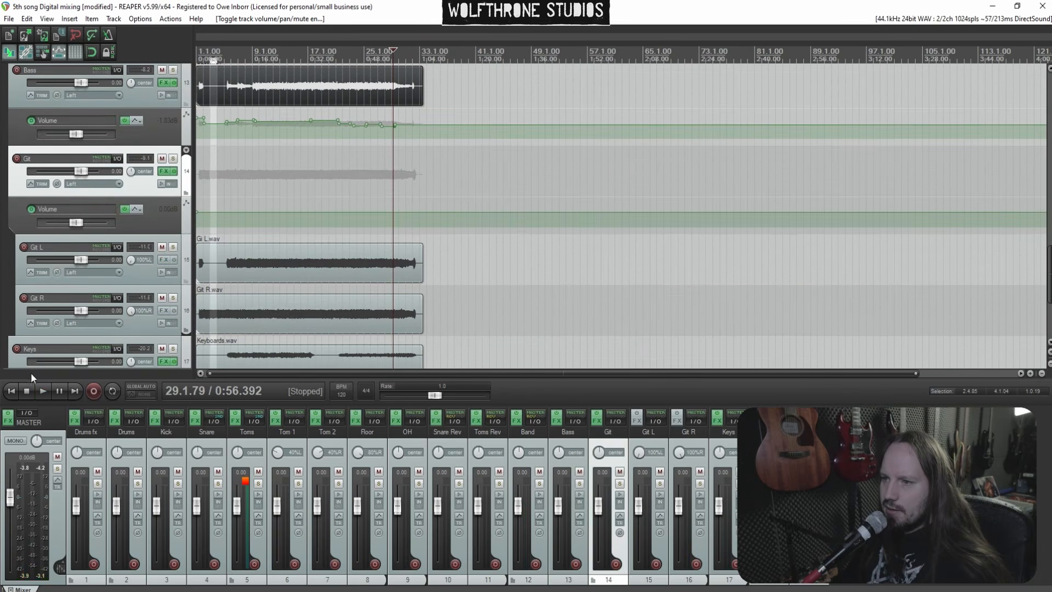
Play the song's opening bars and listen to the Git R and Git L guitar items
scroll(350, 224, up, 5)
key(space)
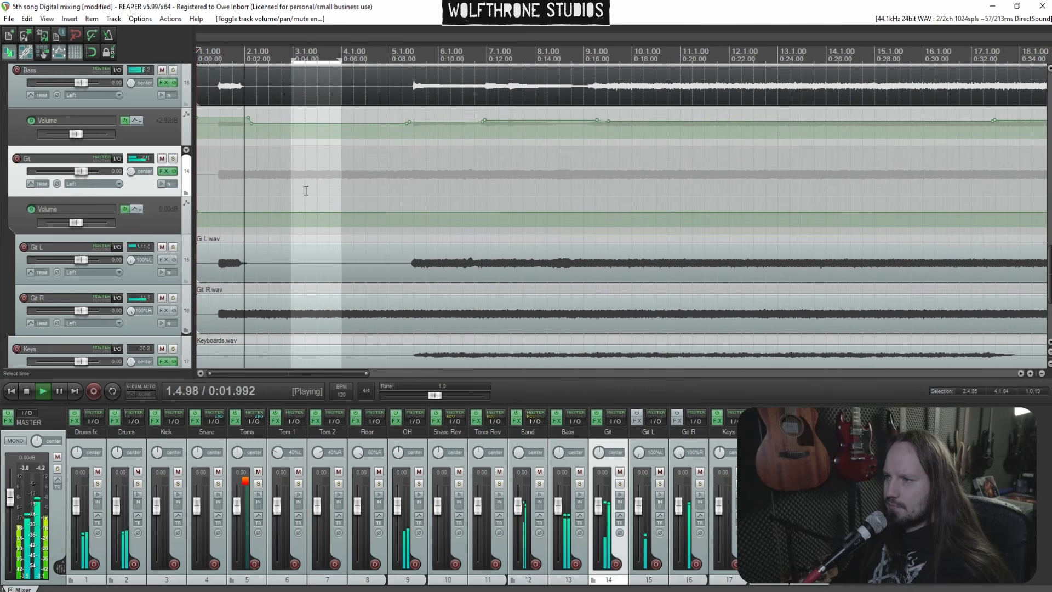
click(399, 304)
scroll(399, 303, up, 2)
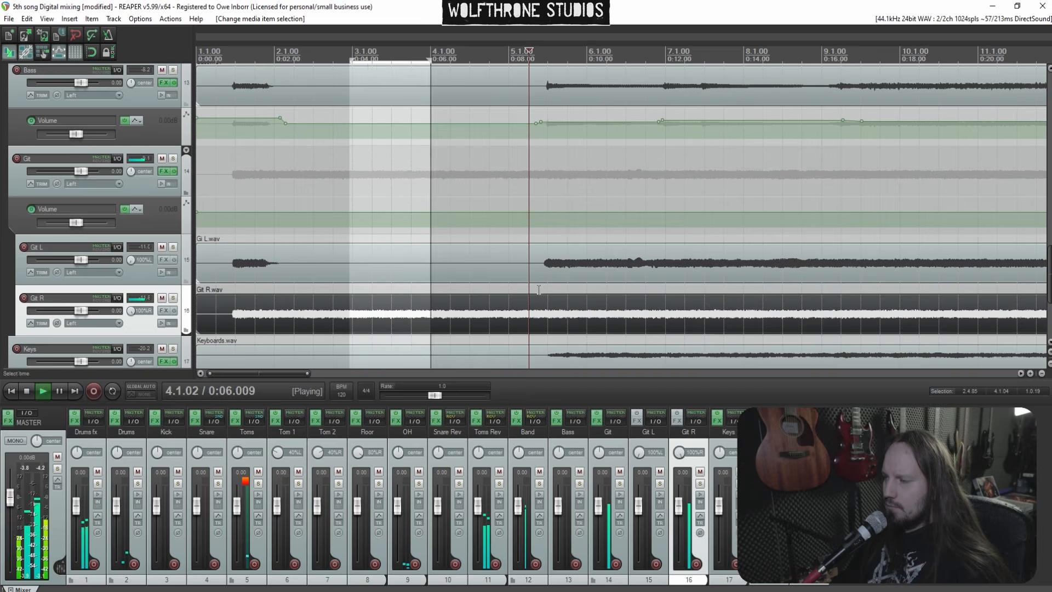
click(554, 264)
scroll(557, 266, up, 5)
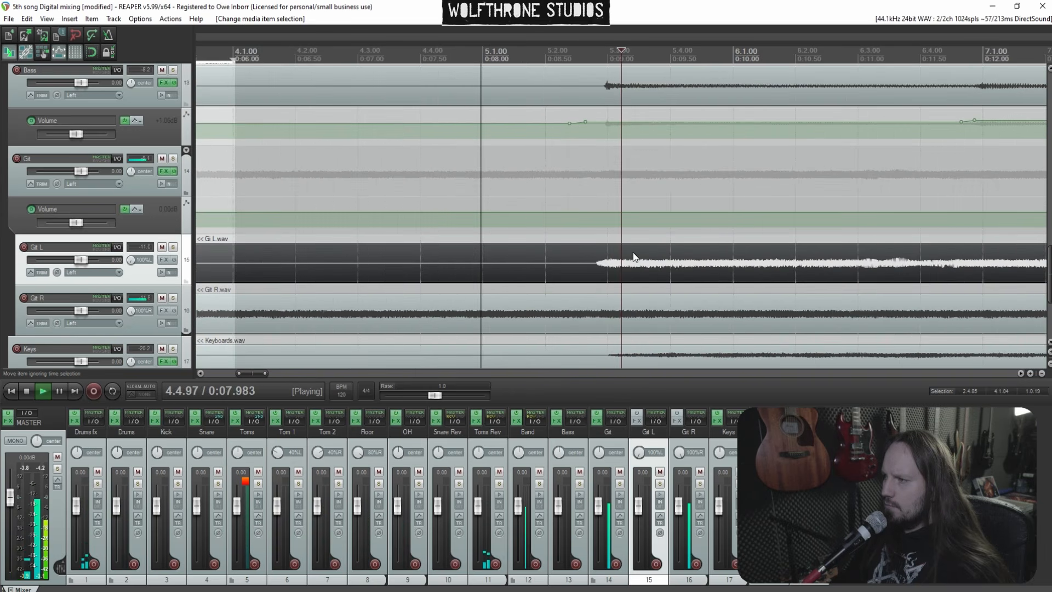
scroll(630, 248, down, 6)
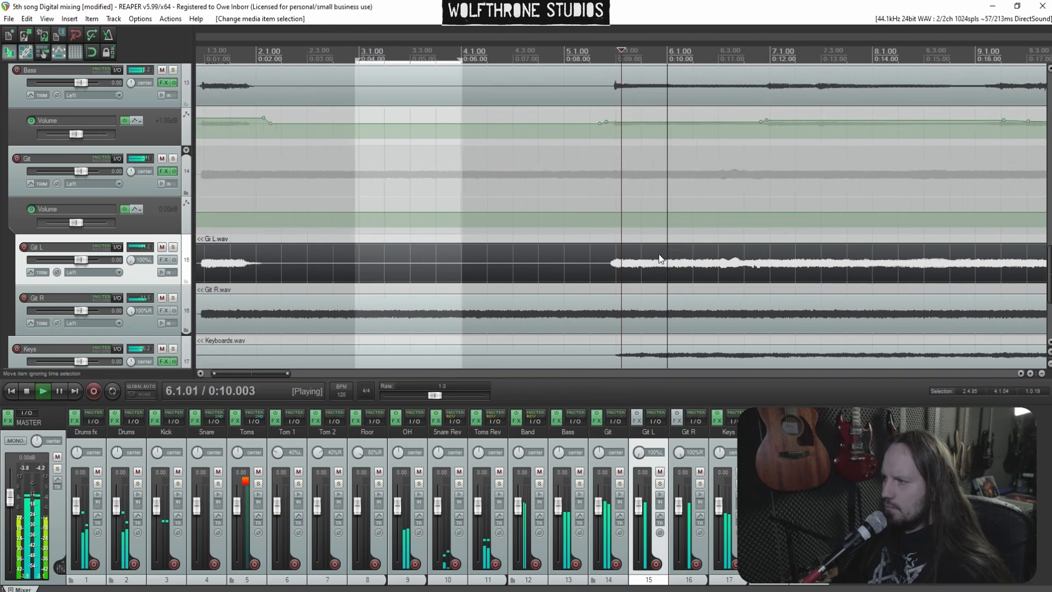
scroll(485, 266, up, 1)
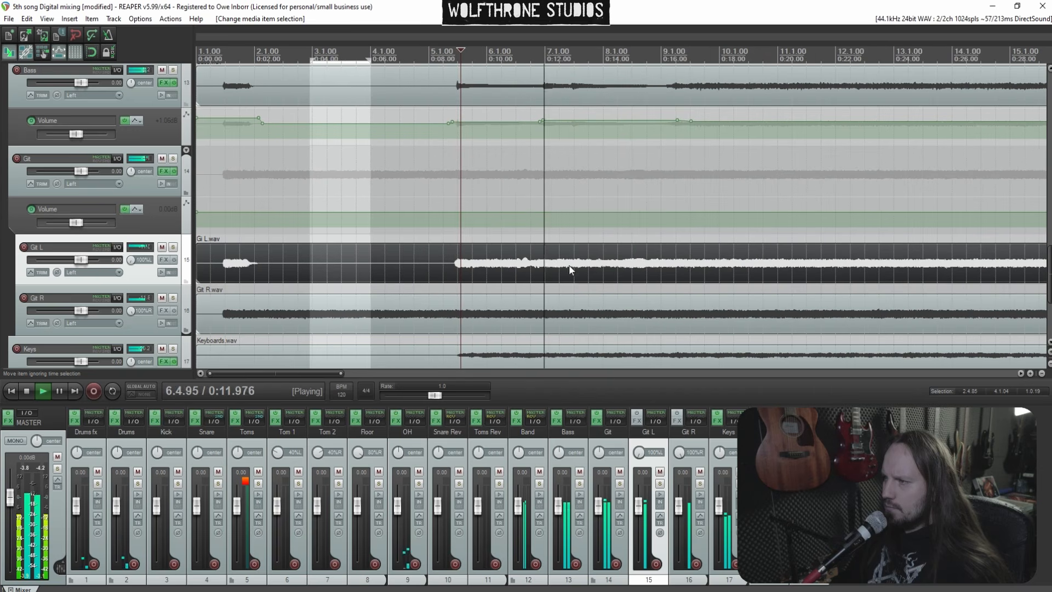
scroll(657, 266, up, 4)
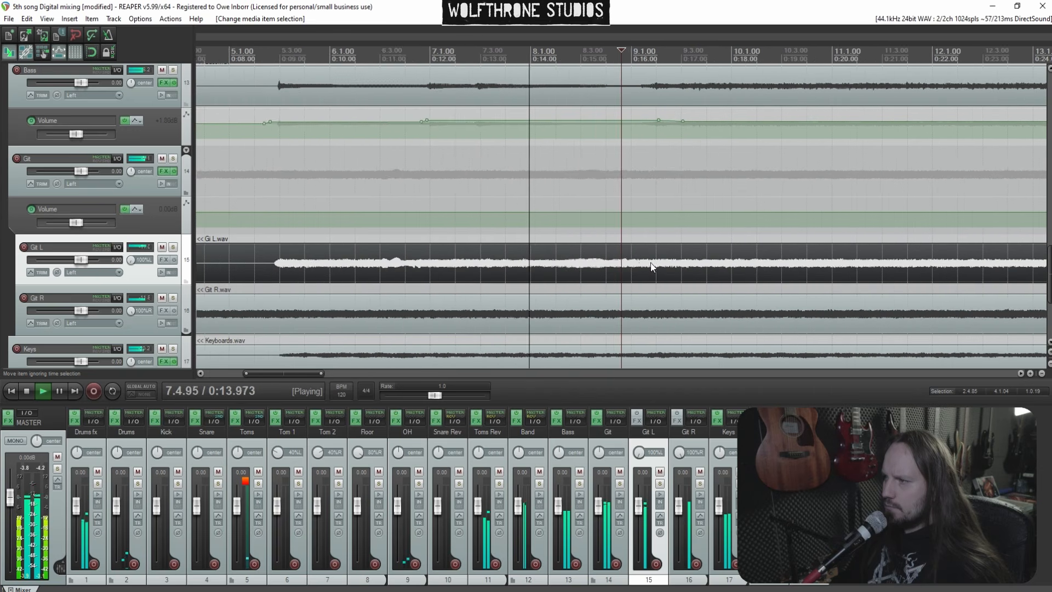
scroll(642, 264, up, 3)
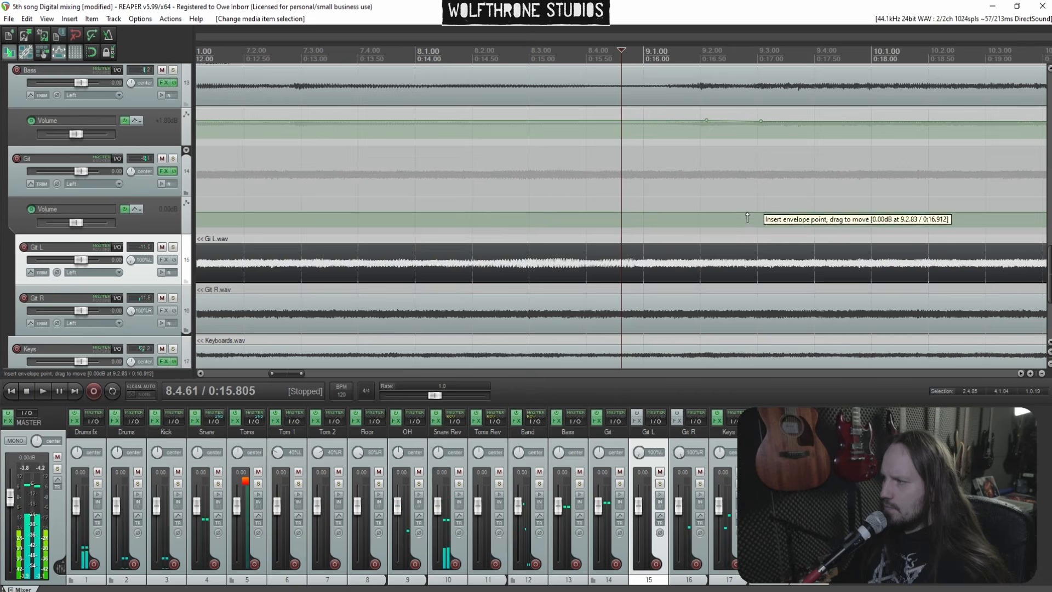
Add a Git volume envelope point near bar 9
click(745, 195)
click(687, 188)
scroll(698, 192, up, 2)
key(space)
key(space)
shift+click(725, 214)
key(space)
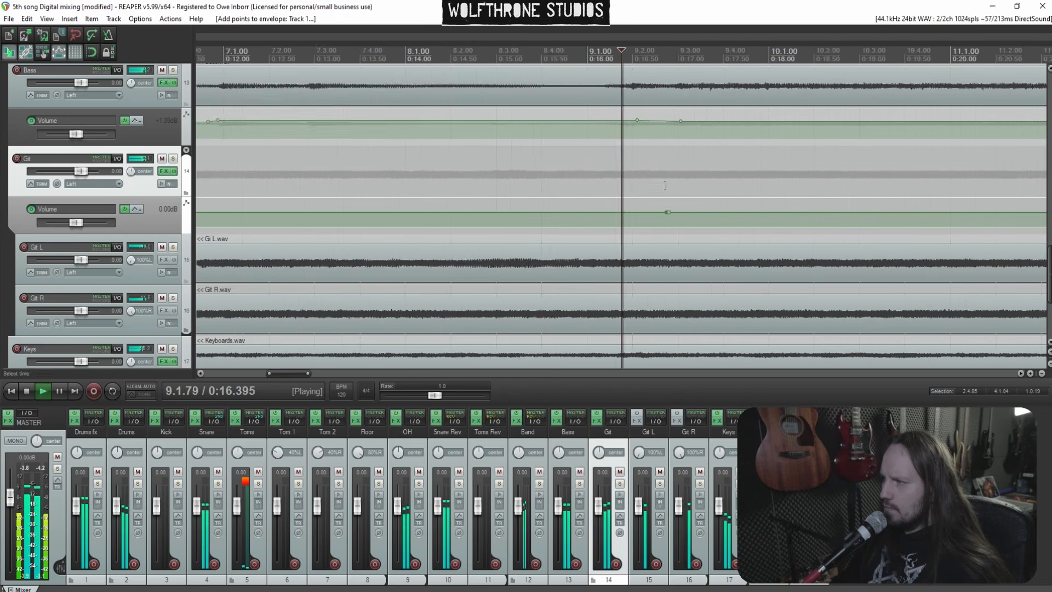
Pull the Git volume envelope down around bar 5 to about -1.1 dB
scroll(665, 183, down, 6)
click(333, 184)
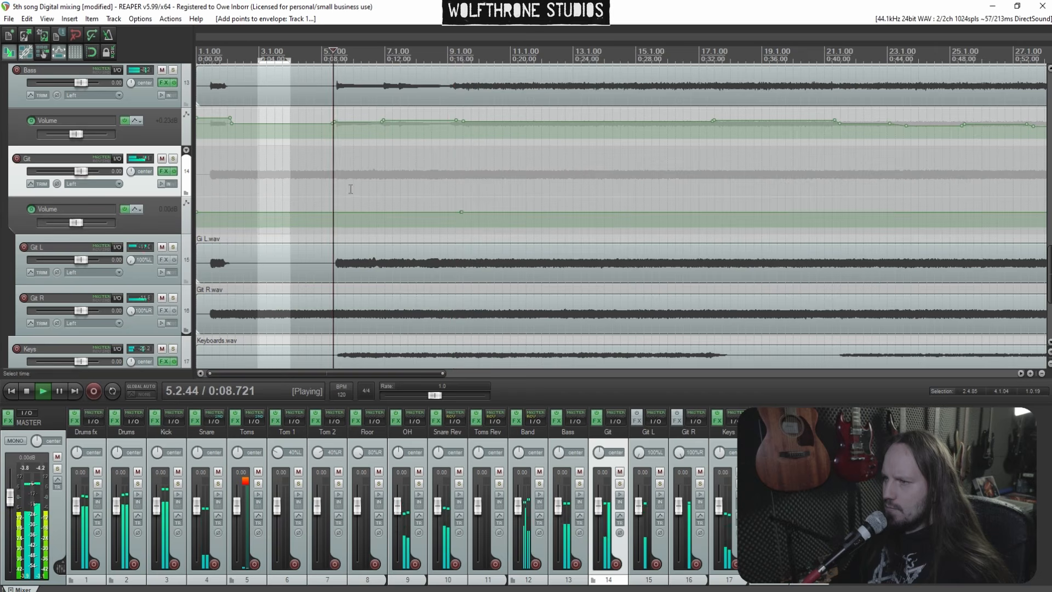
scroll(525, 230, up, 3)
scroll(525, 230, up, 3)
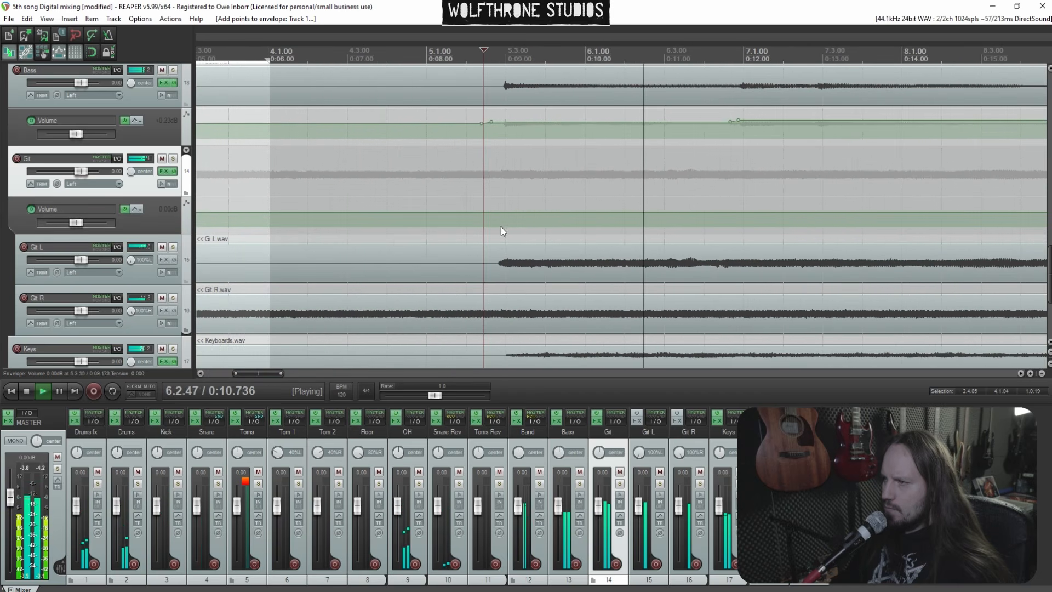
drag(499, 218, 544, 220)
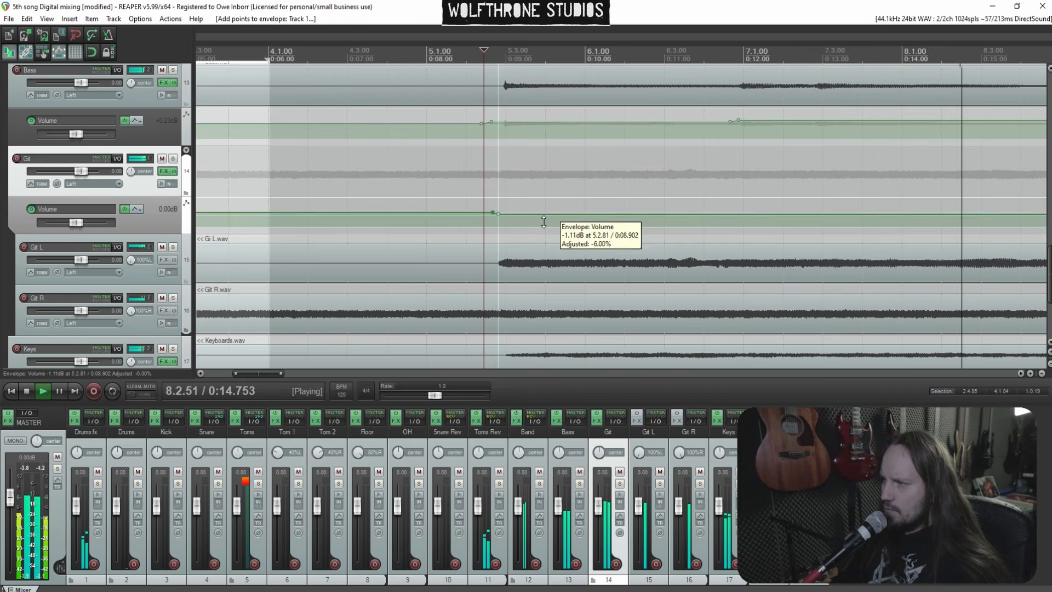
Add Git volume envelope points near bar 2 and bar 5, and play from the start
scroll(544, 220, down, 6)
click(322, 179)
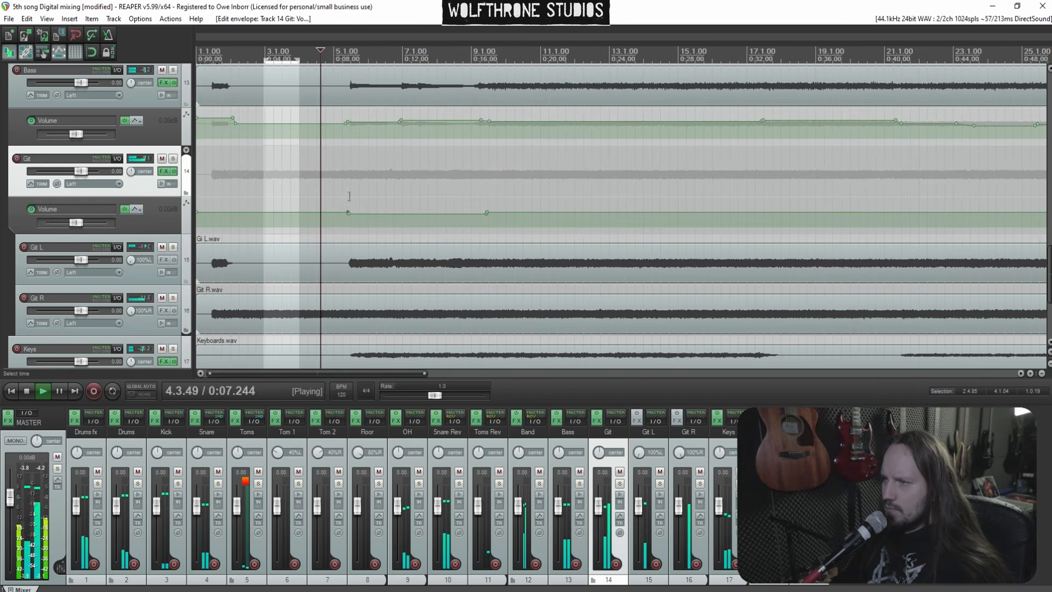
click(239, 212)
key(space)
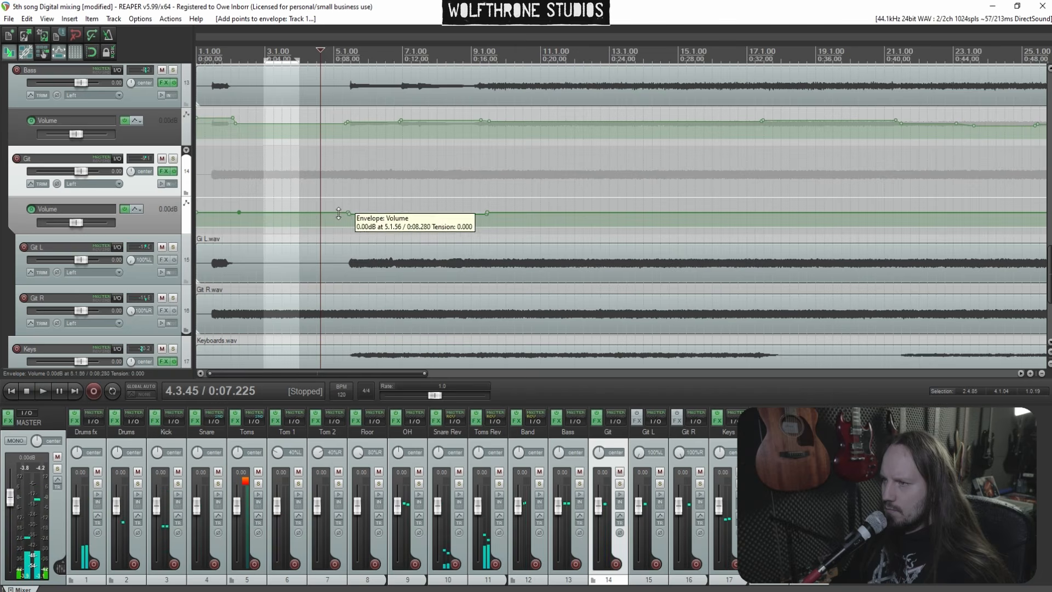
scroll(485, 202, up, 4)
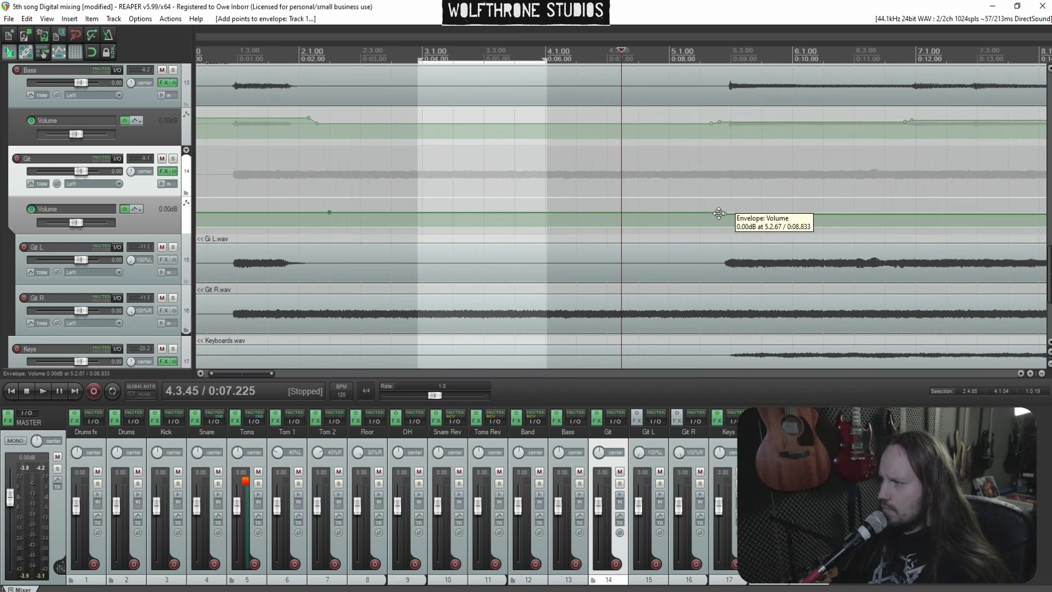
click(719, 213)
key(Home)
key(space)
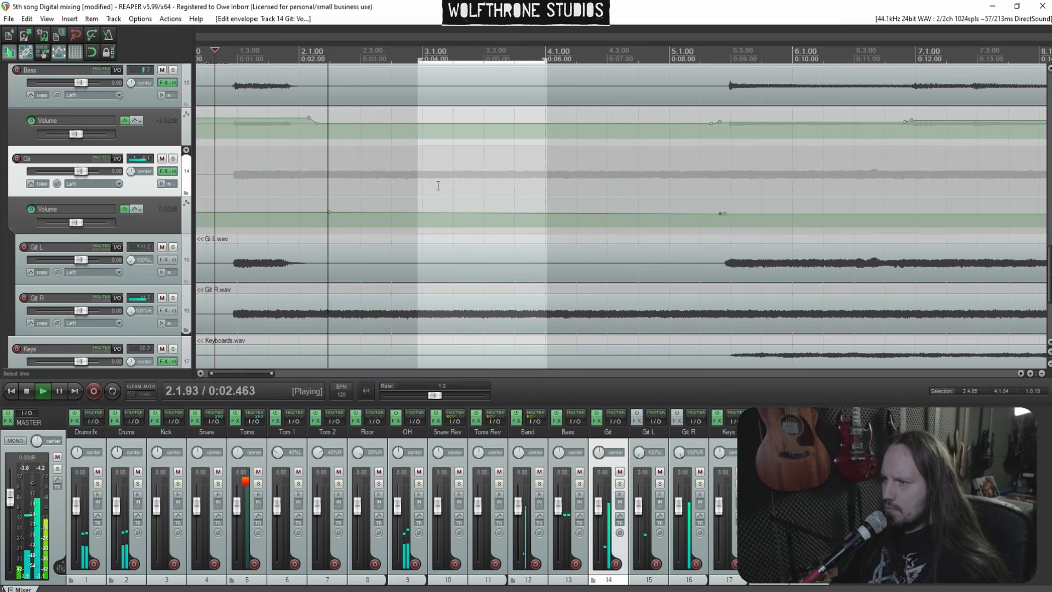
Listen back to the Git L item around bars 5 to 9
scroll(628, 265, down, 2)
click(552, 266)
scroll(553, 265, up, 2)
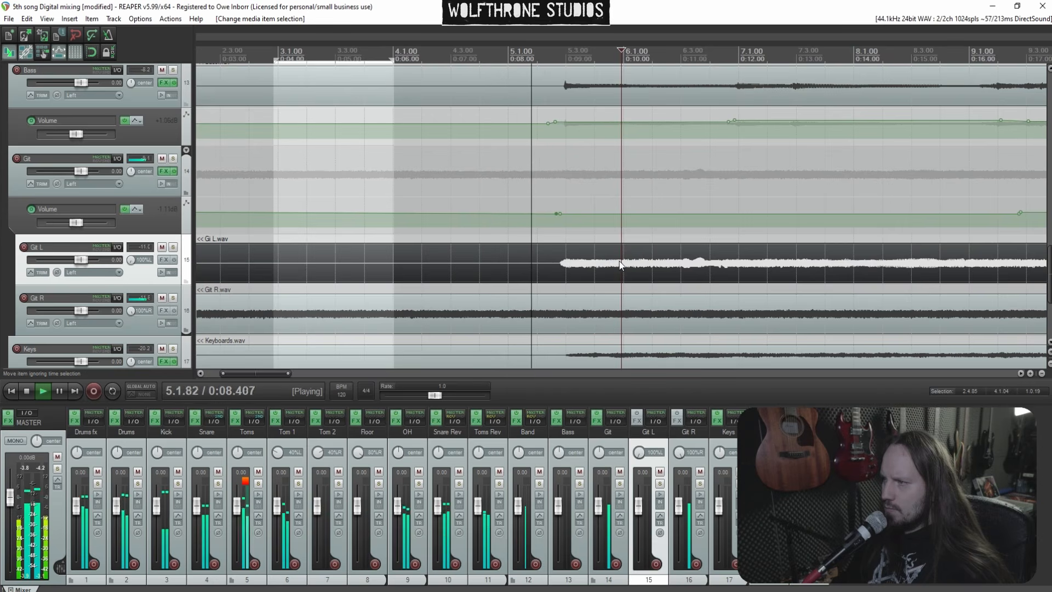
scroll(631, 266, down, 2)
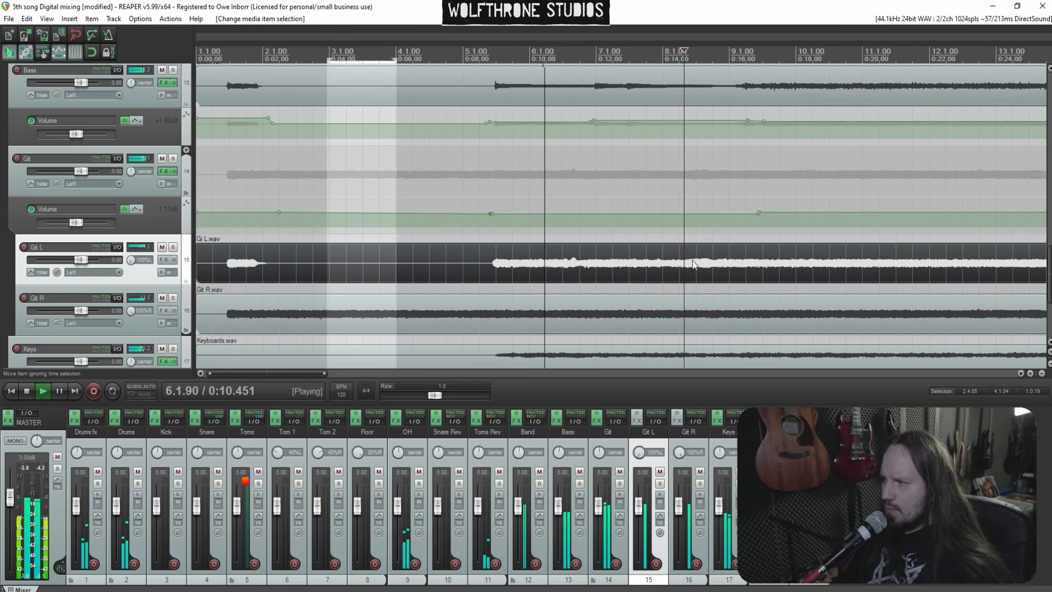
scroll(693, 264, up, 1)
scroll(687, 267, down, 1)
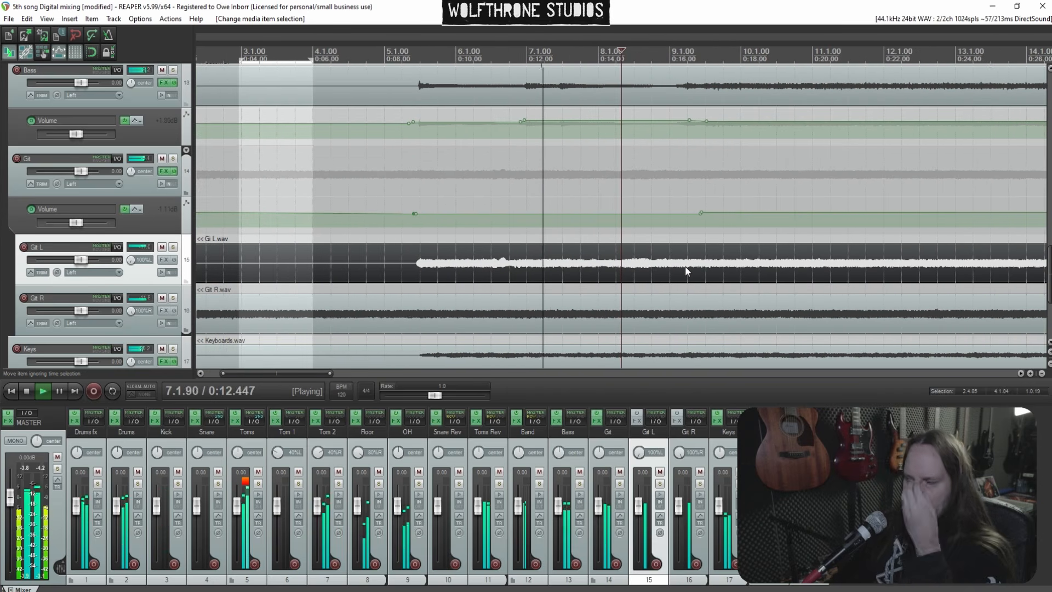
scroll(704, 266, up, 2)
scroll(704, 266, up, 1)
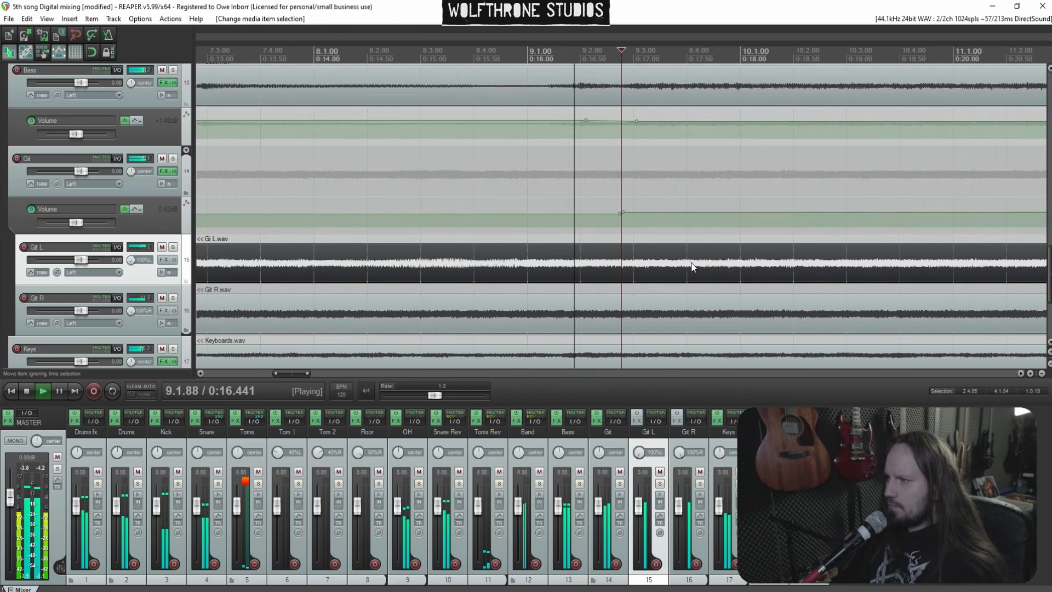
scroll(688, 266, down, 5)
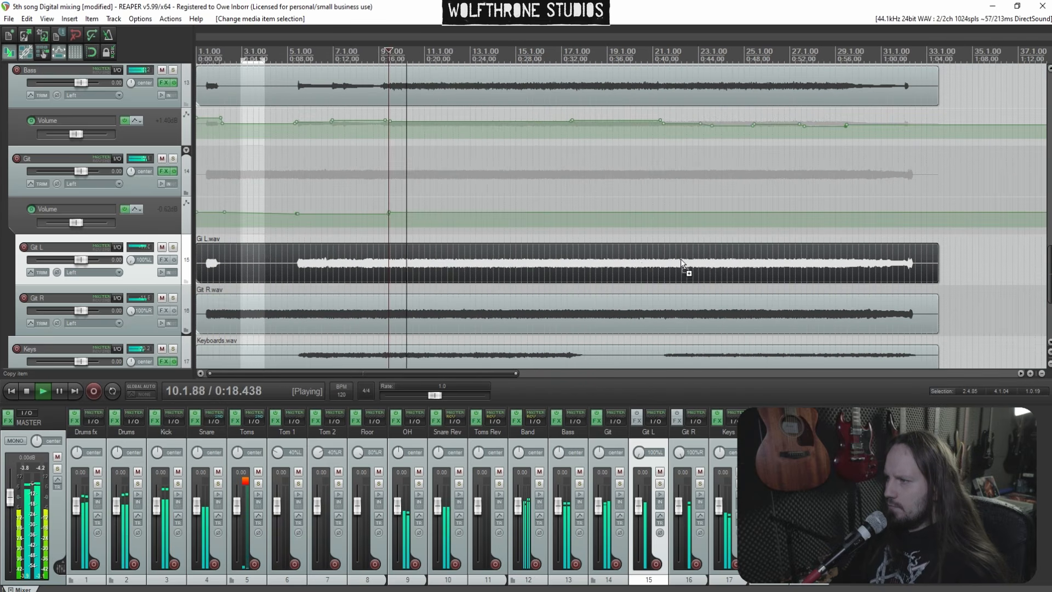
Save the project
key(ctrl+s)
click(556, 265)
scroll(570, 264, up, 1)
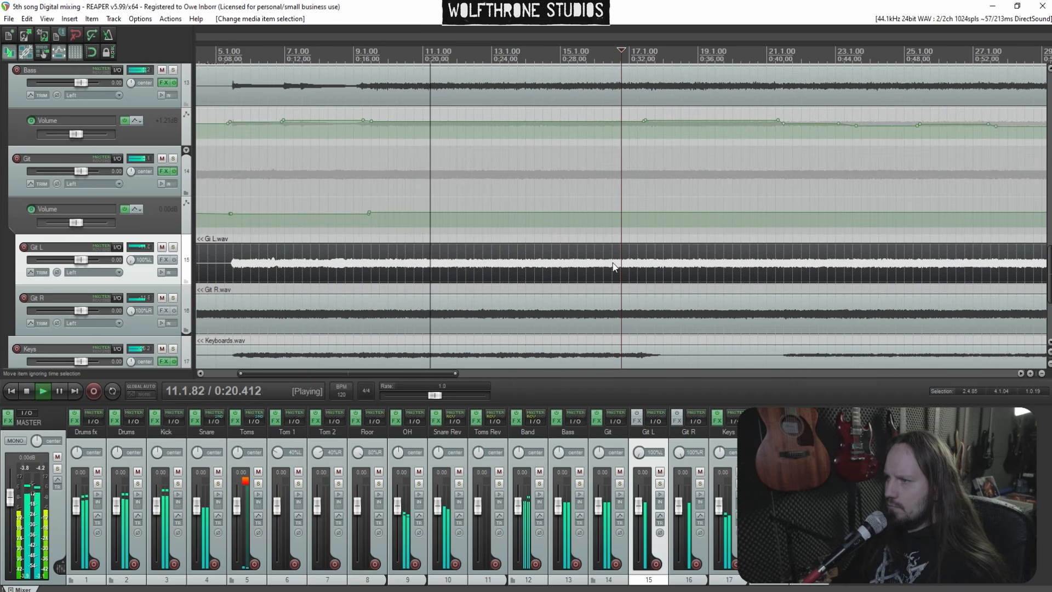
scroll(403, 235, down, 2)
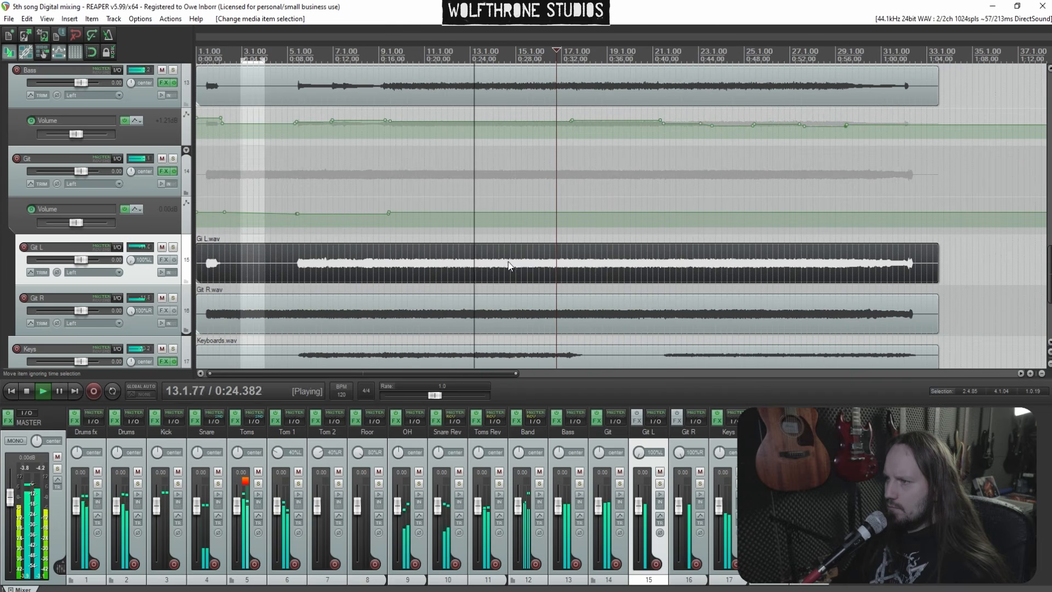
Listen back to the guitars around bars 13 to 17
click(352, 179)
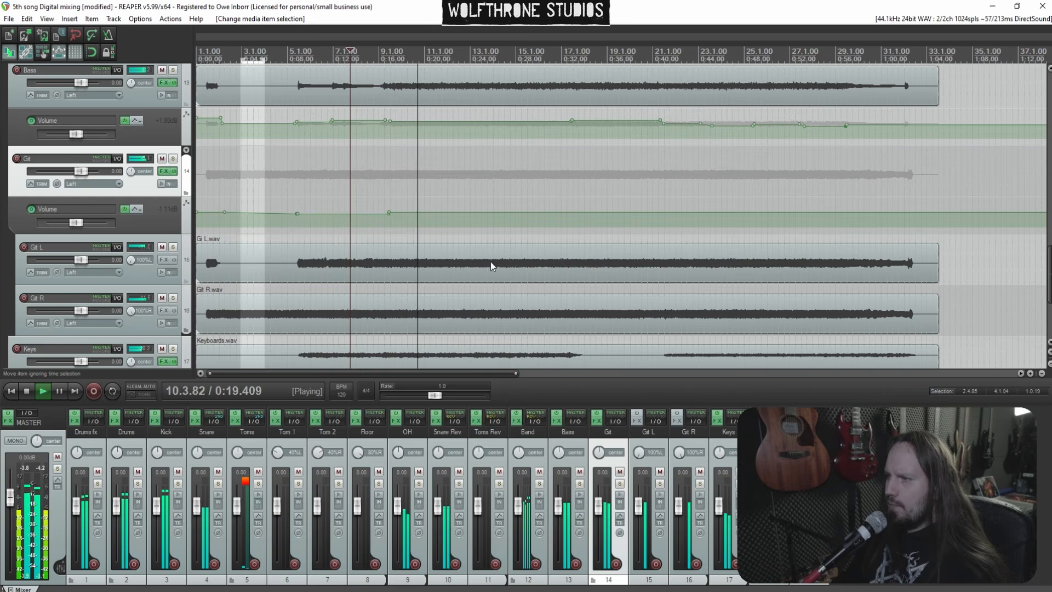
click(522, 268)
scroll(521, 267, up, 3)
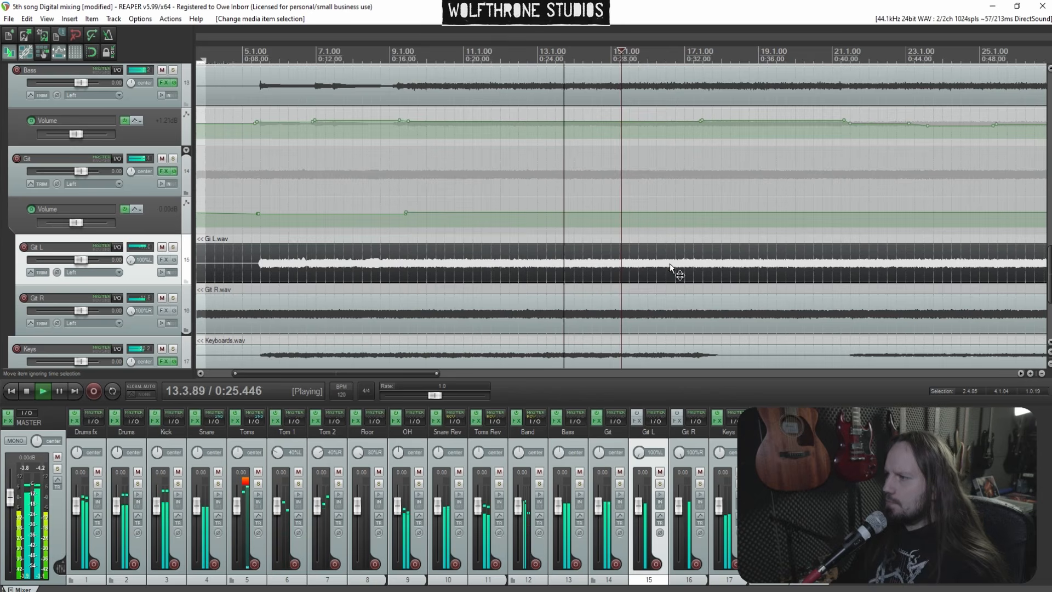
scroll(668, 266, up, 2)
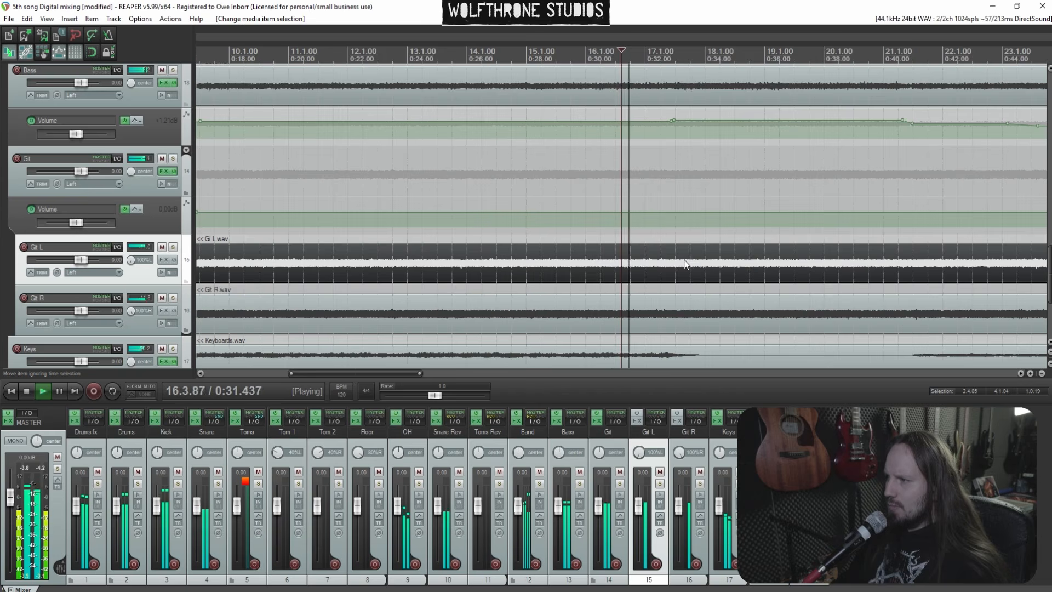
scroll(667, 252, up, 3)
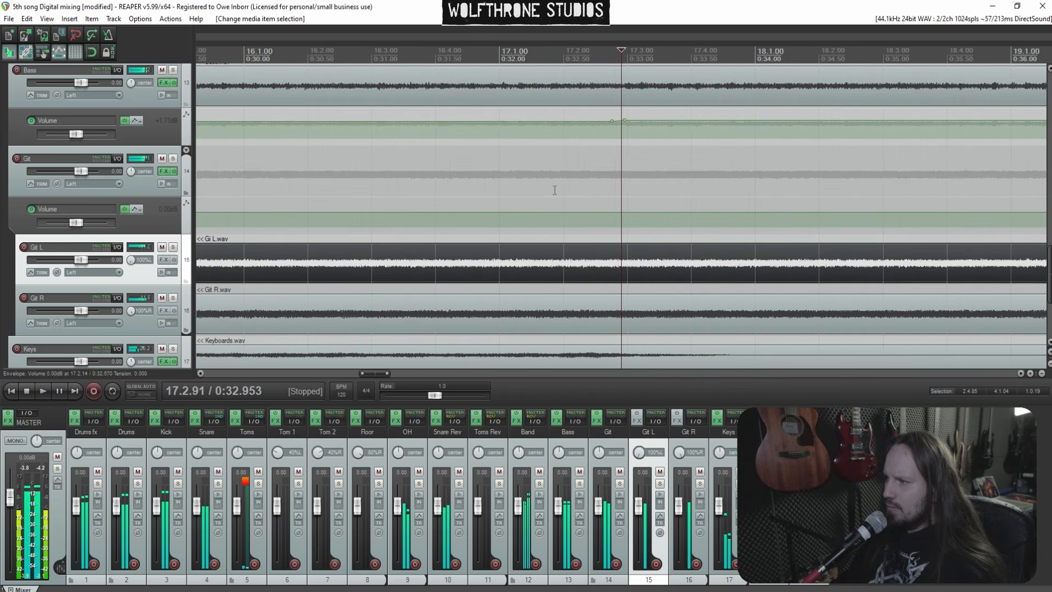
Add Git volume envelope points near bar 17 and raise the envelope after them to about +1.29 dB
click(546, 185)
key(space)
key(space)
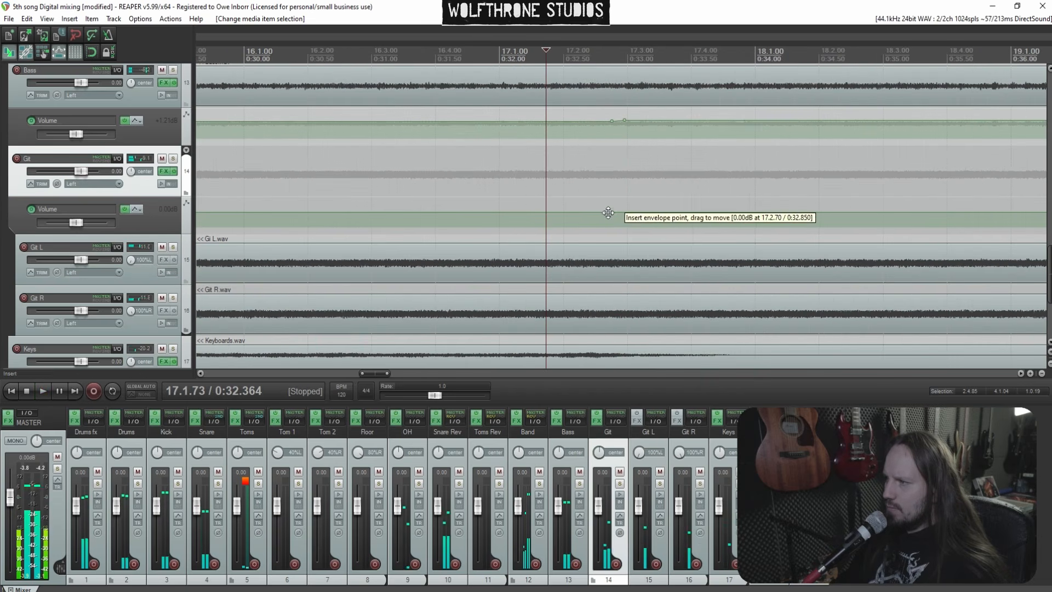
shift+click(608, 213)
shift+click(600, 212)
scroll(648, 209, down, 2)
key(space)
drag(670, 213, 671, 205)
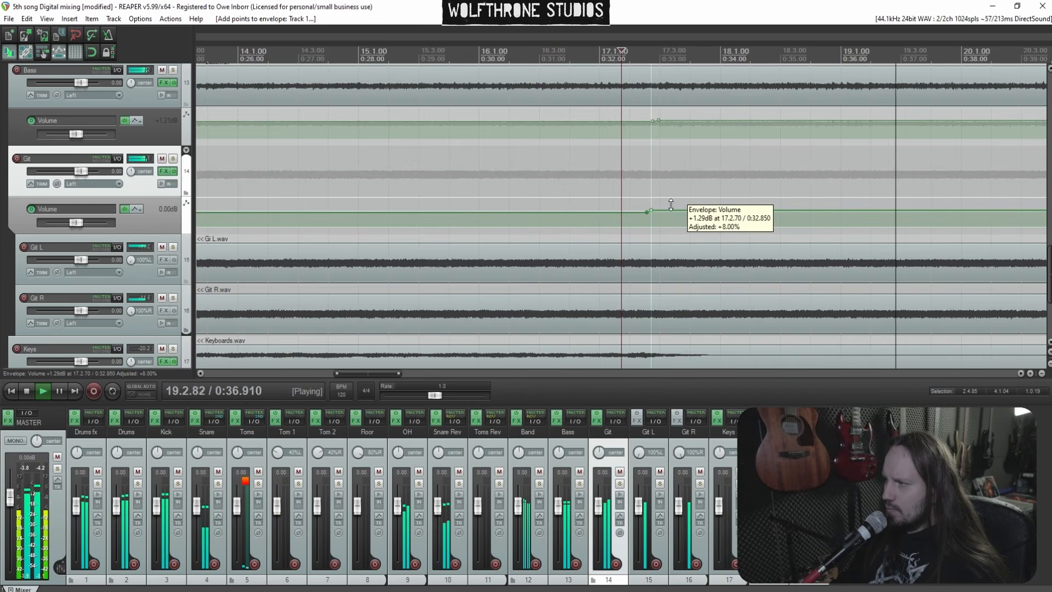
scroll(689, 228, down, 3)
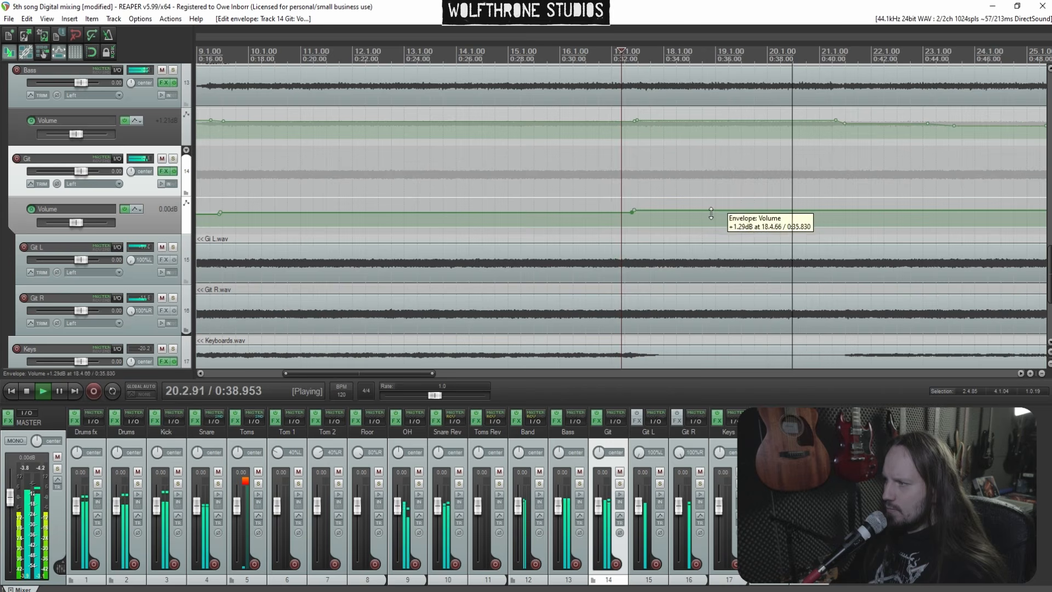
Add Git volume envelope points near bar 21 and lower the envelope after them
click(693, 250)
scroll(692, 249, up, 2)
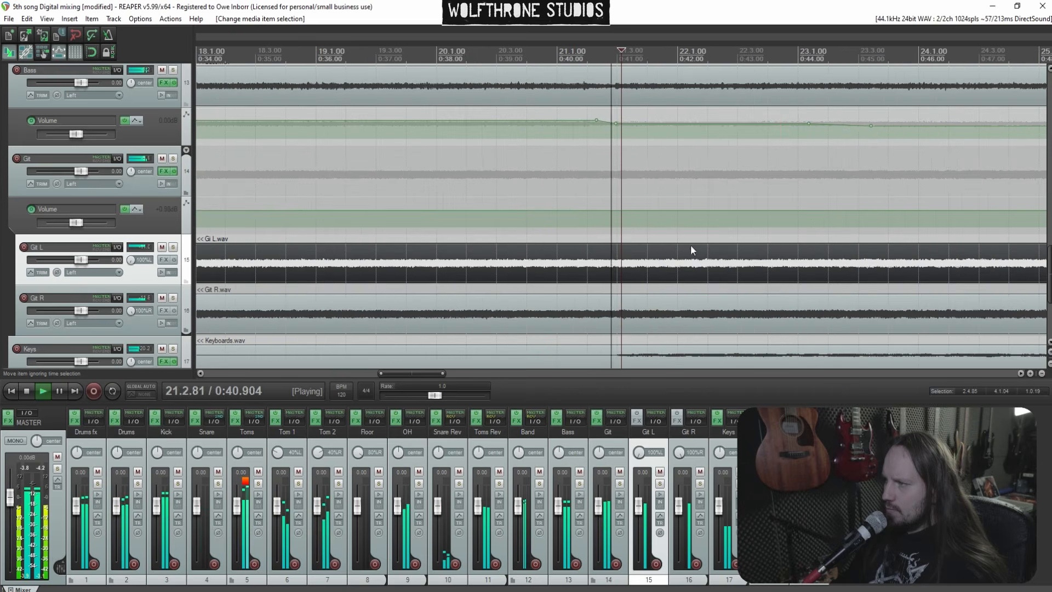
click(543, 182)
scroll(543, 183, up, 2)
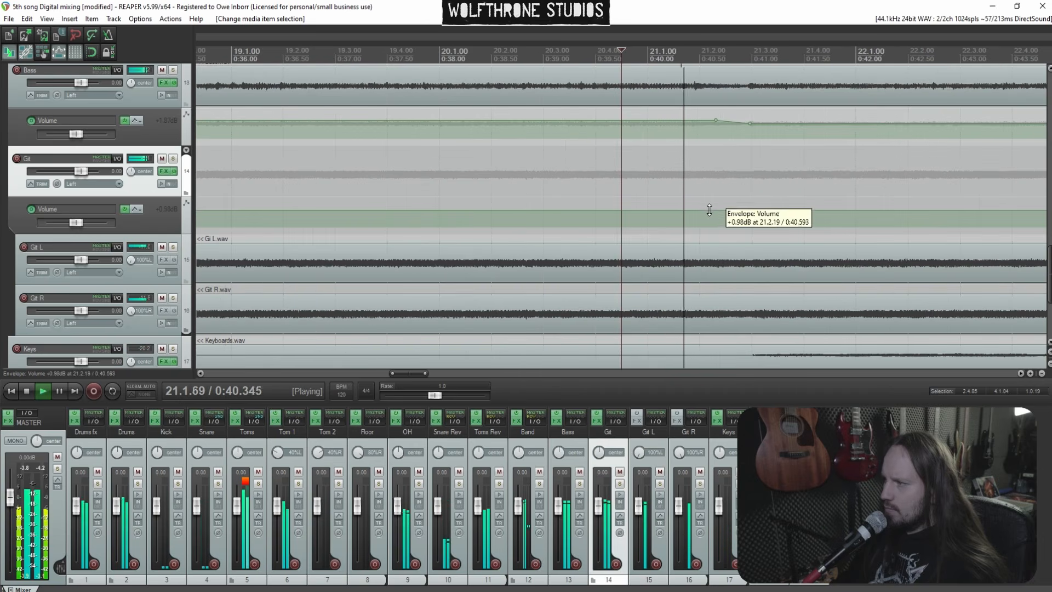
key(space)
shift+click(733, 211)
shift+click(628, 211)
key(space)
drag(762, 211, 765, 224)
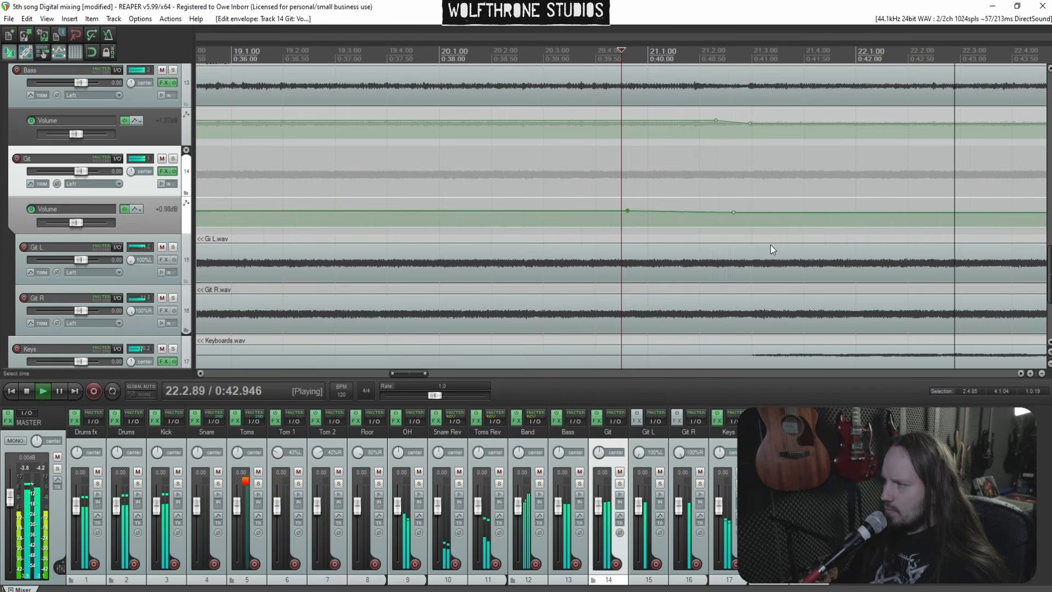
Listen to the Git L item around bars 21 to 25
scroll(771, 245, down, 5)
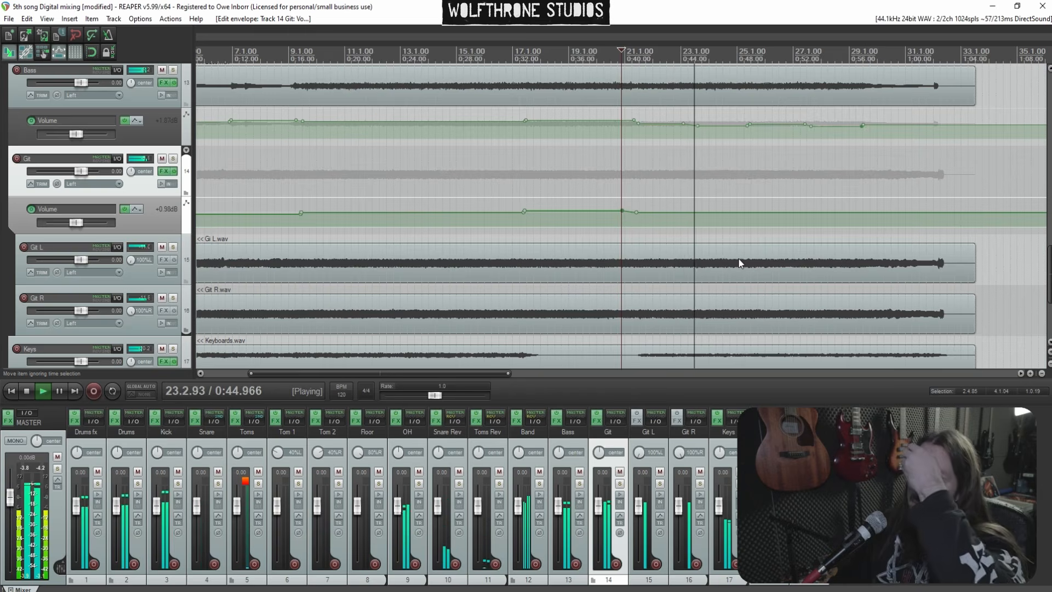
click(741, 264)
scroll(742, 265, up, 2)
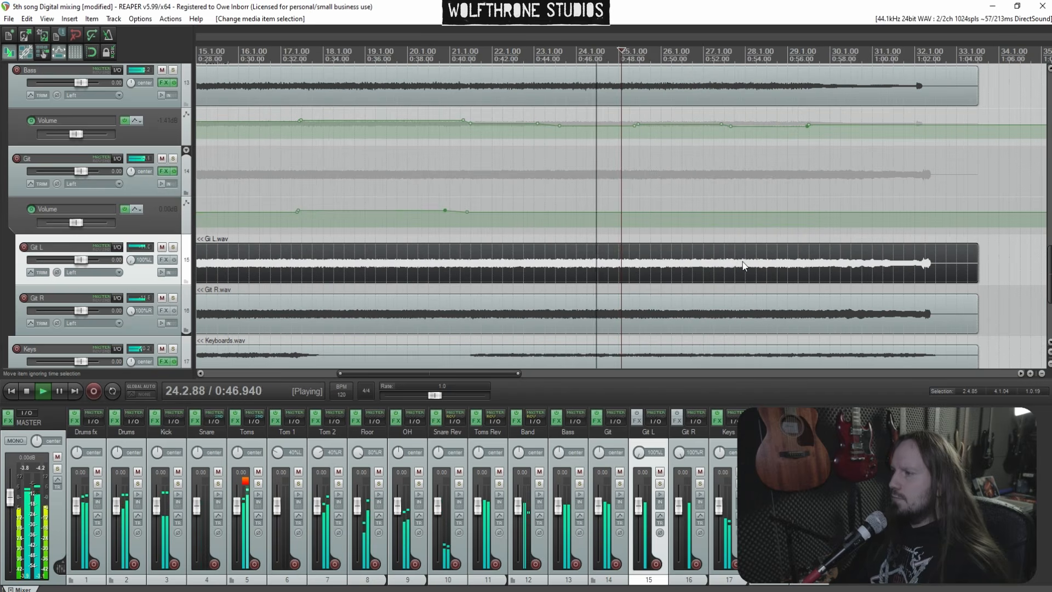
Show the Keys track's volume envelope and play back from around bar 5
scroll(805, 266, down, 4)
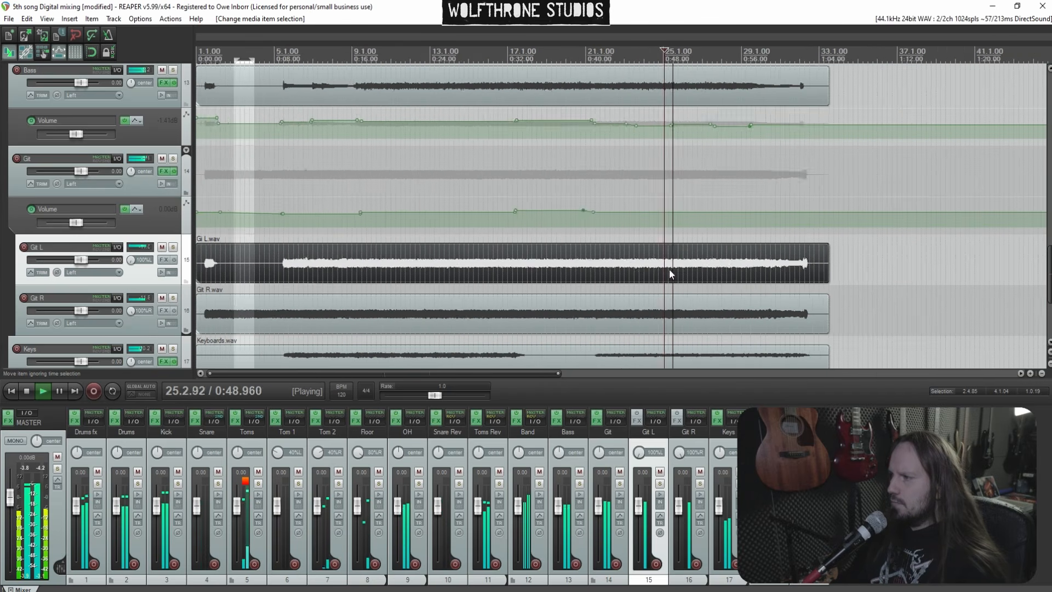
scroll(167, 286, down, 3)
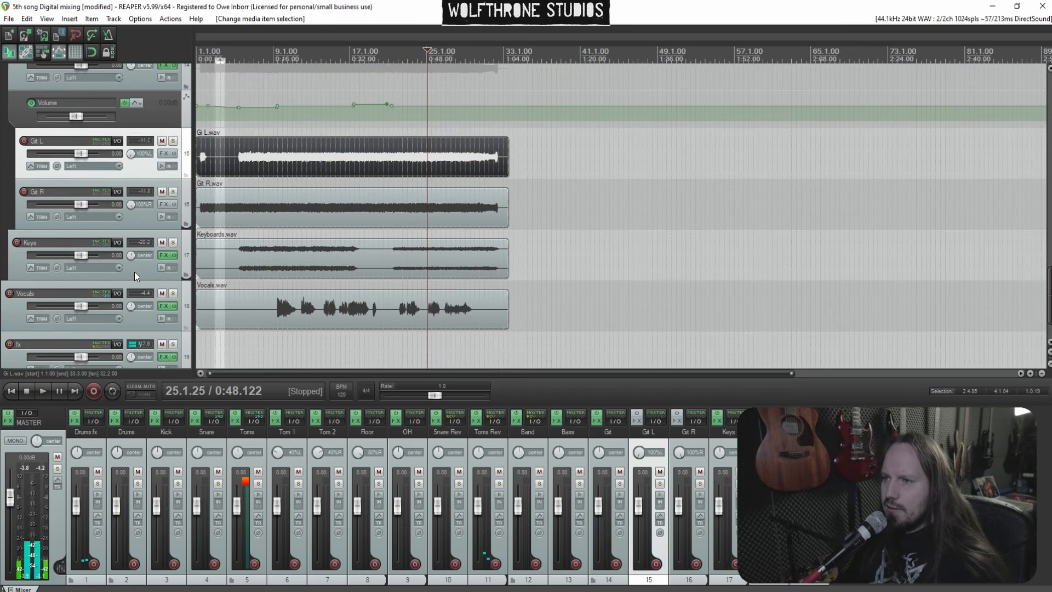
click(136, 276)
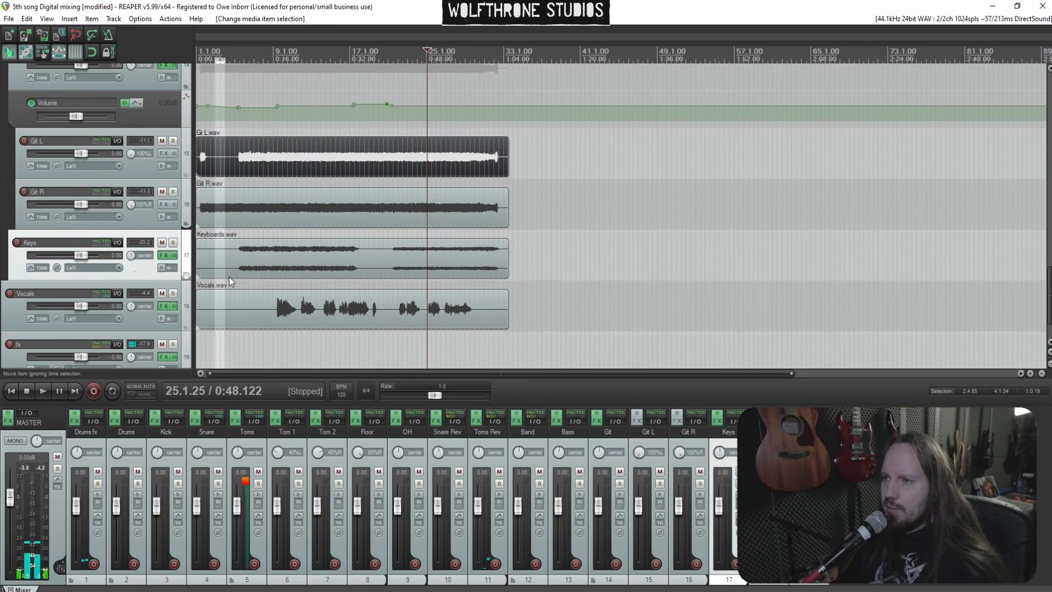
key(v)
click(239, 268)
scroll(495, 268, up, 6)
scroll(496, 269, up, 2)
key(space)
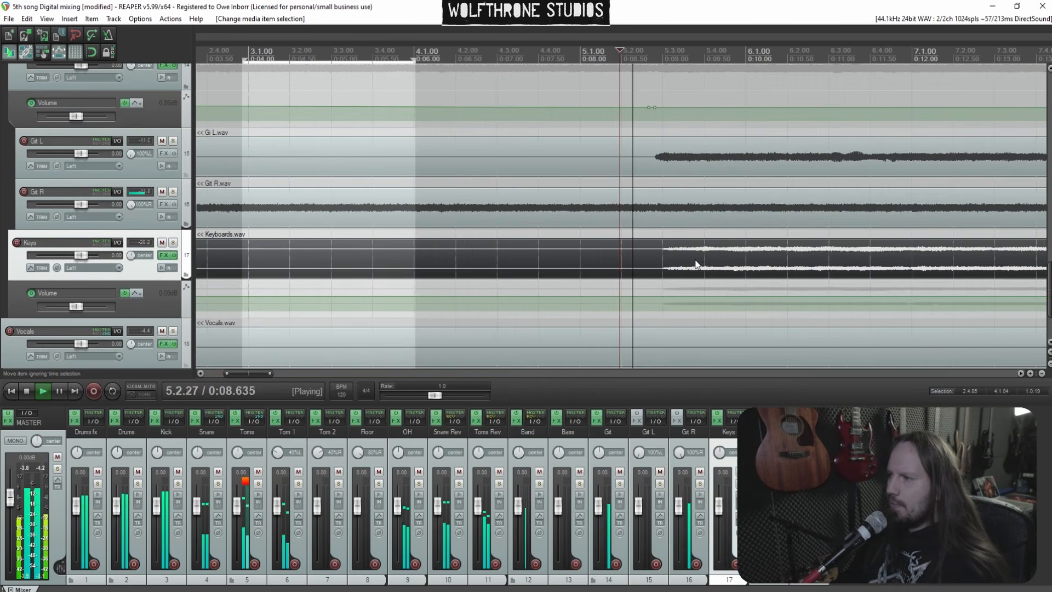
Add Keys volume envelope points near bar 9 at about -0.63 dB and nudge the envelope after them up slightly
drag(648, 301, 647, 301)
scroll(732, 270, down, 5)
click(712, 260)
scroll(713, 260, up, 4)
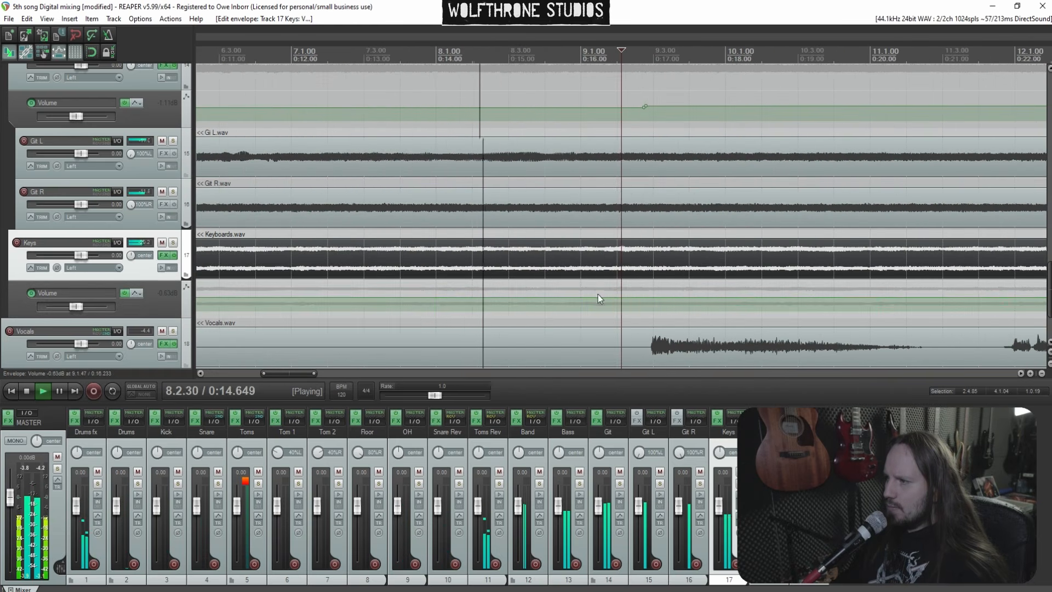
scroll(669, 274, up, 3)
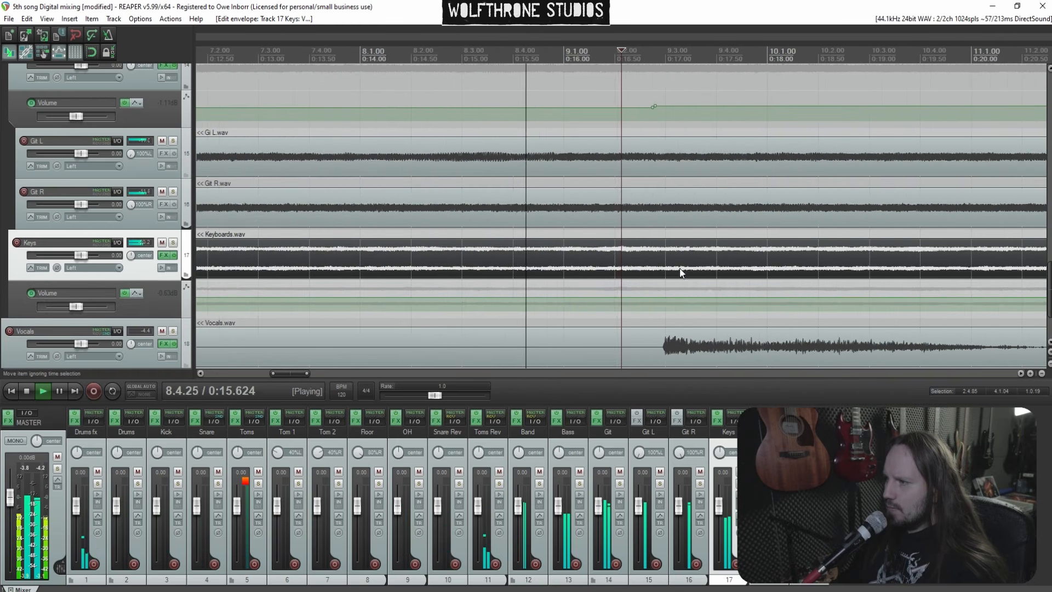
click(685, 299)
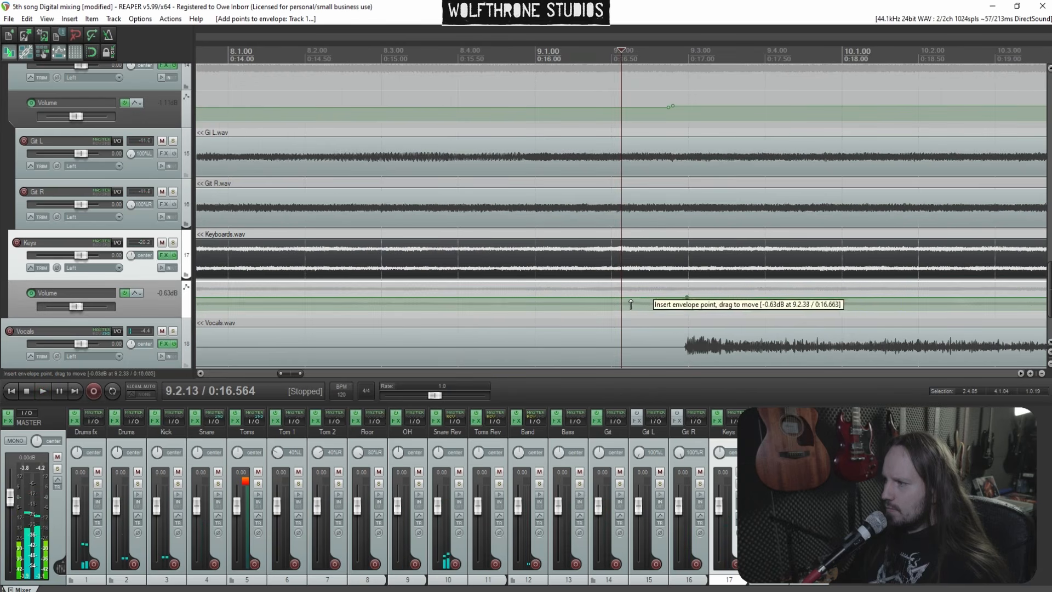
key(space)
drag(714, 297, 715, 295)
Add Keys volume envelope points near bar 11 and pull the envelope after them down slightly
scroll(790, 259, down, 5)
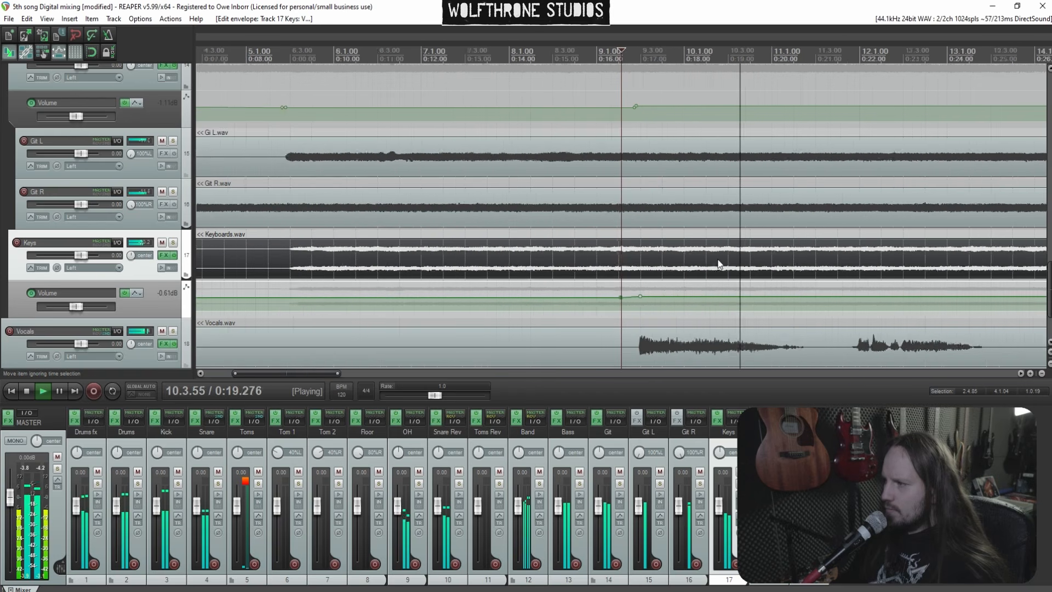
scroll(789, 258, up, 3)
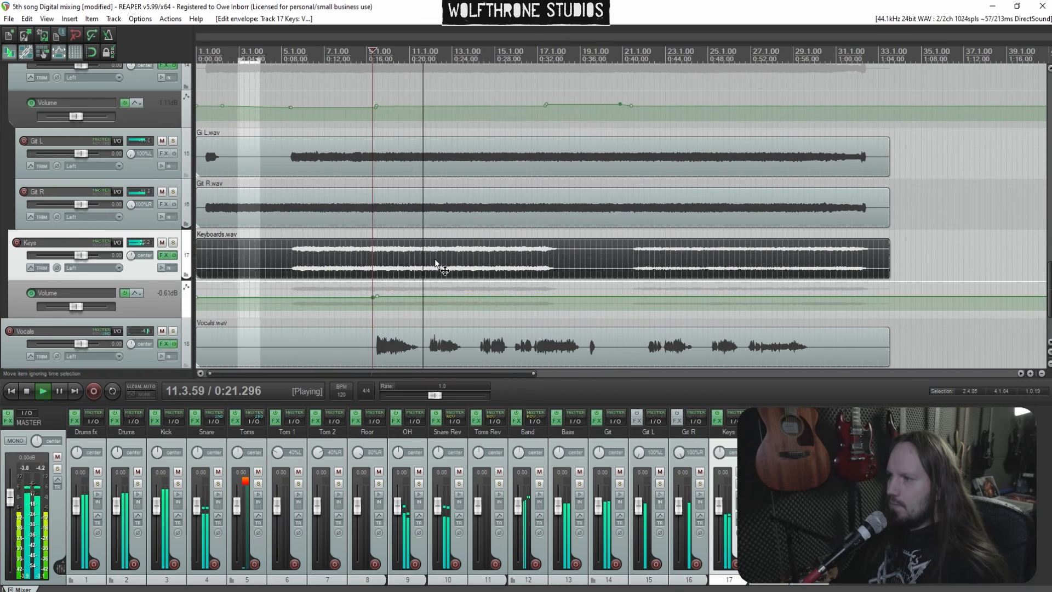
click(575, 265)
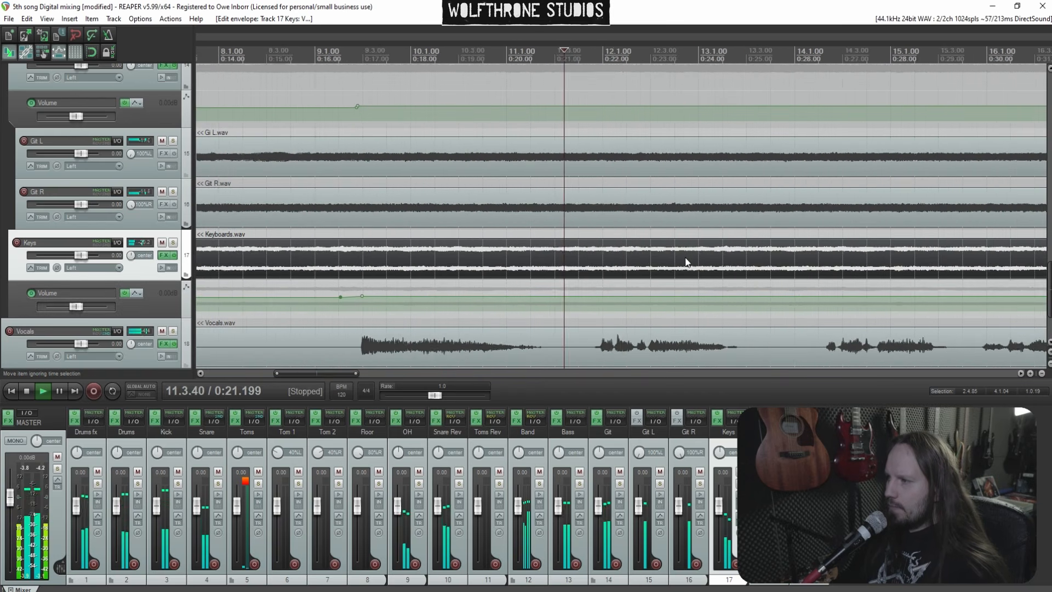
scroll(674, 265, up, 5)
key(space)
key(space)
key(space)
click(661, 295)
click(583, 296)
drag(701, 297, 700, 300)
key(space)
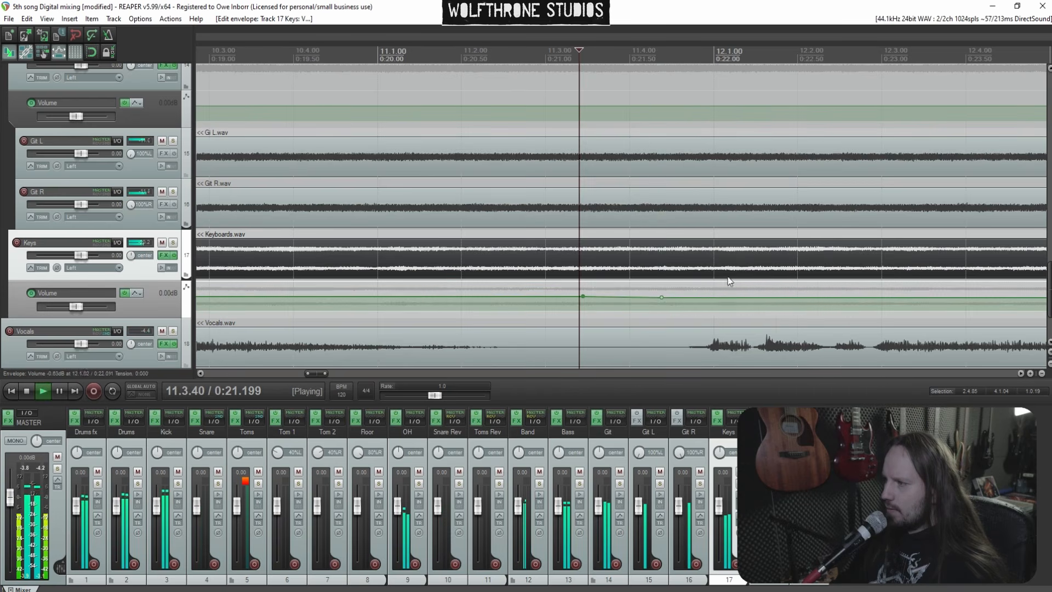
Add Keys volume envelope points near bar 12 and raise the envelope after them
scroll(723, 283, down, 5)
scroll(673, 255, up, 3)
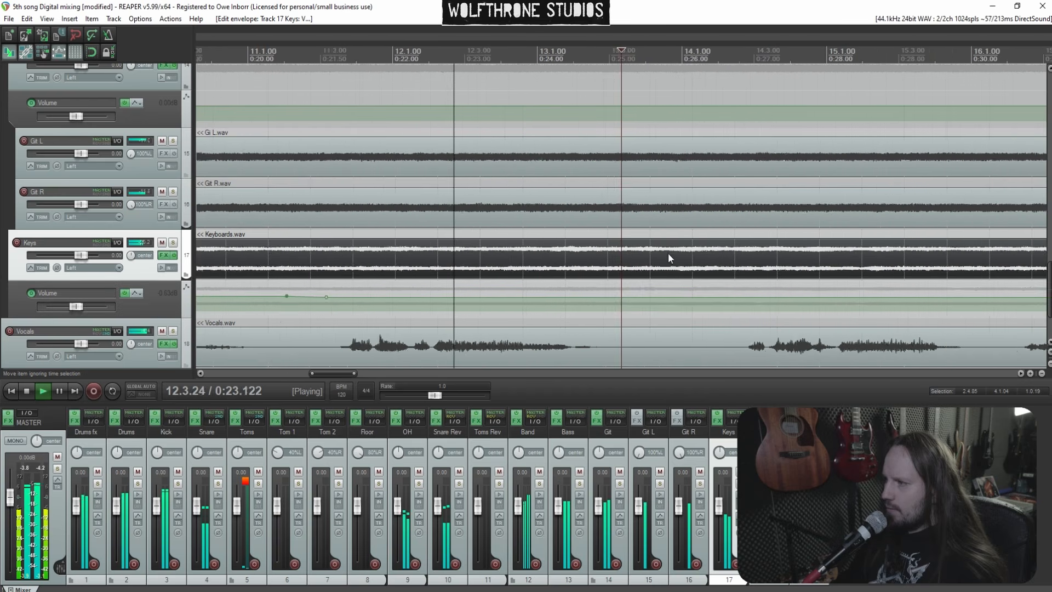
click(586, 297)
click(575, 297)
drag(604, 296, 607, 280)
key(space)
Add Keys volume envelope points near bar 14 and lower the envelope after them to about -0.26 dB
scroll(525, 285, down, 3)
click(477, 290)
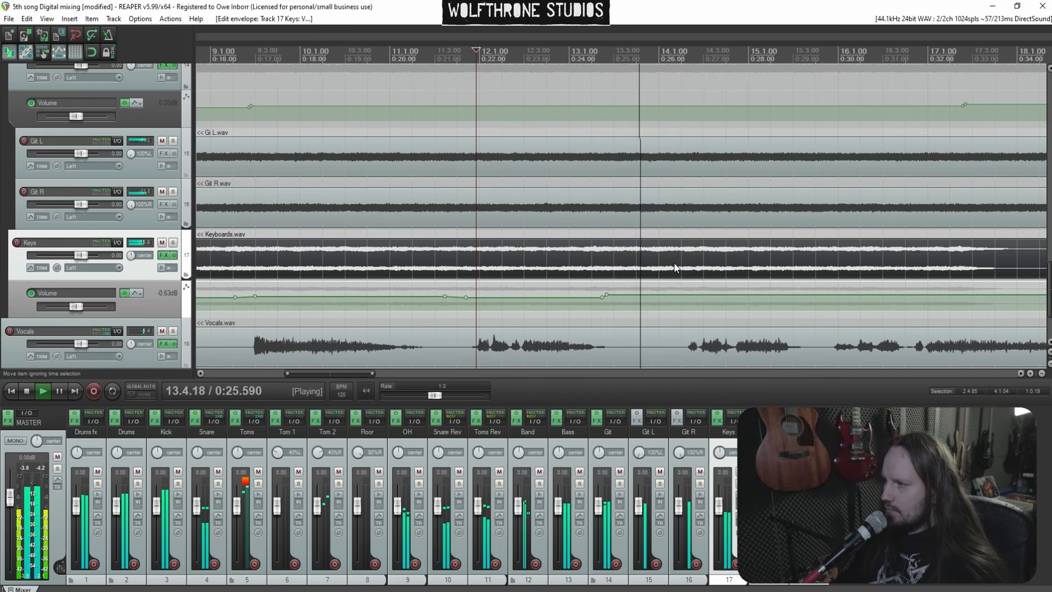
drag(654, 299, 662, 299)
click(686, 270)
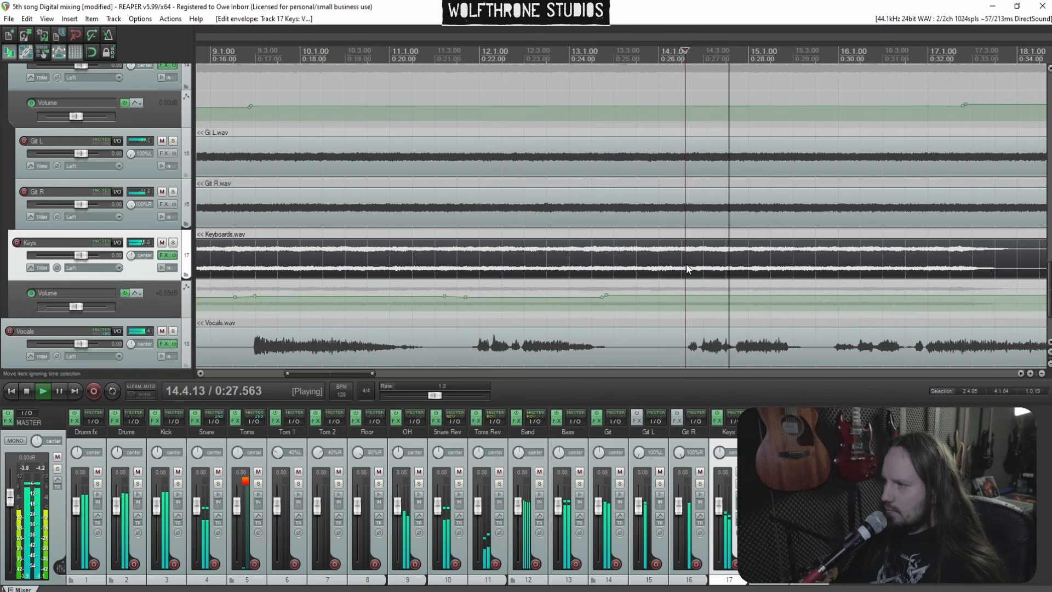
scroll(685, 271, up, 3)
key(space)
click(576, 272)
scroll(685, 277, up, 2)
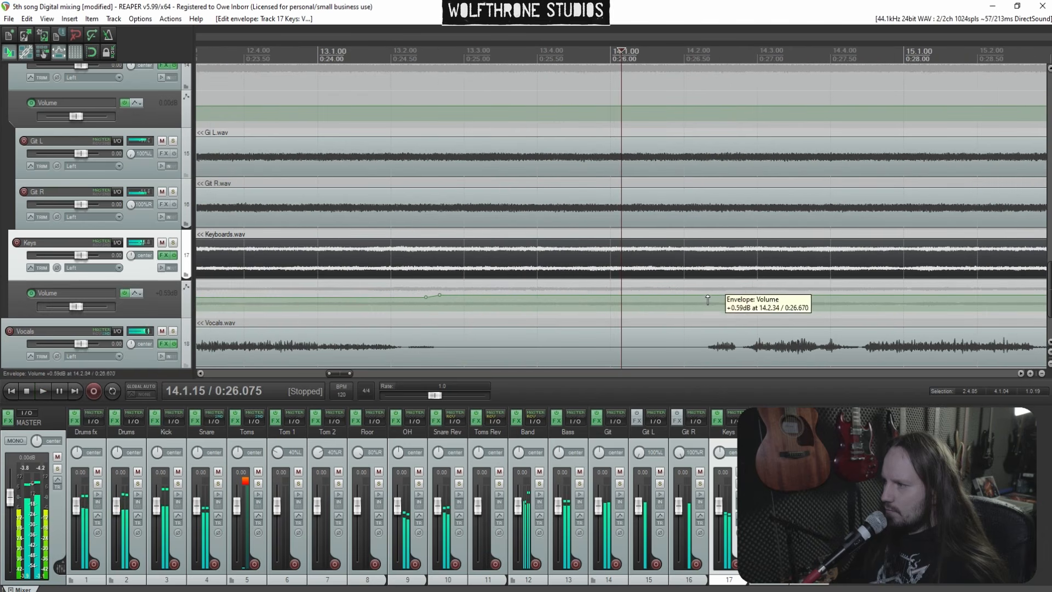
click(703, 300)
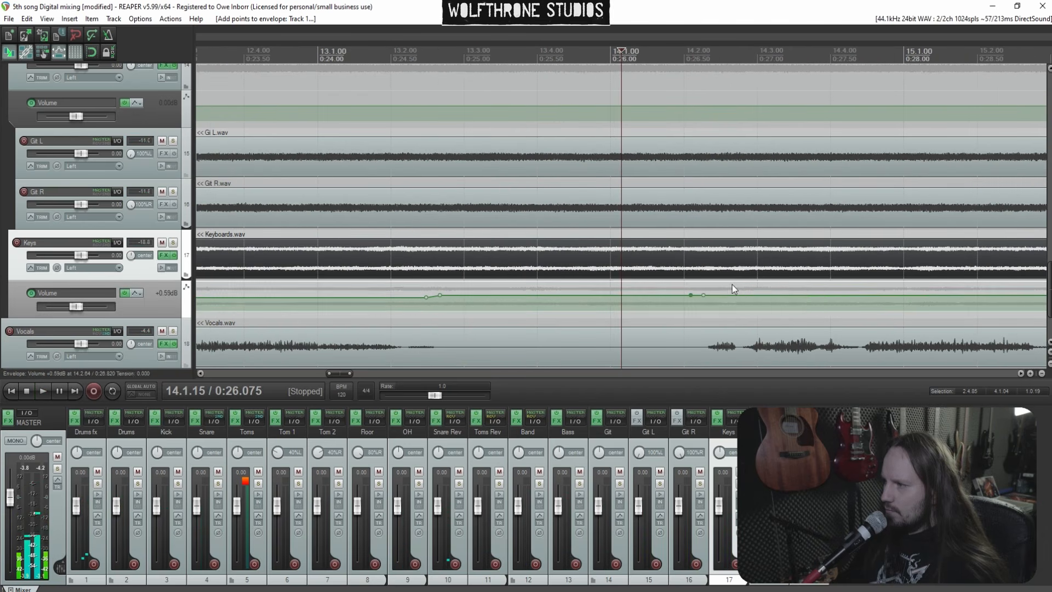
drag(731, 294, 729, 298)
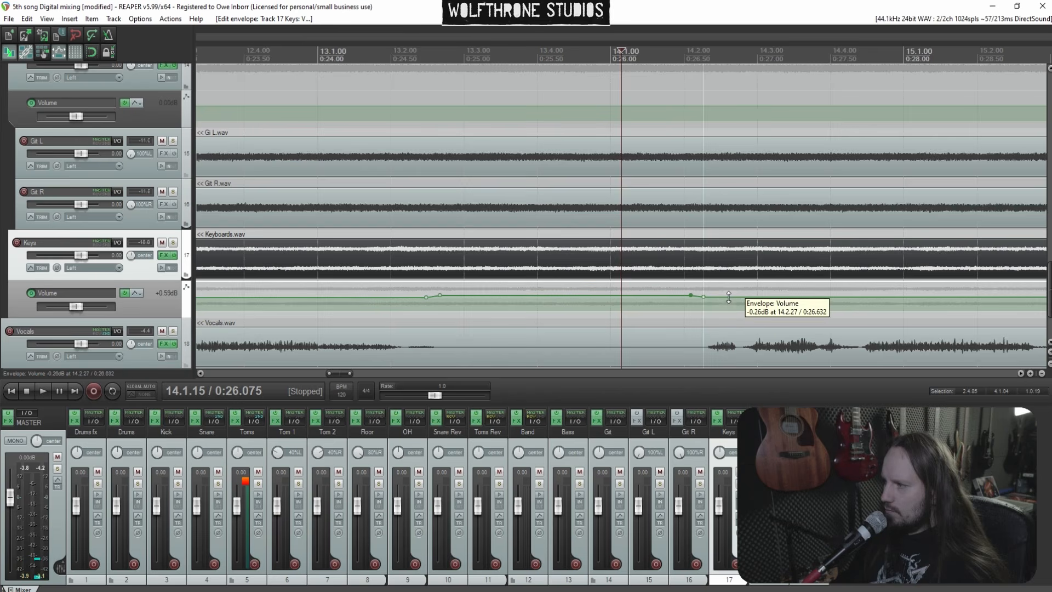
Listen to the Keys part around bars 13 to 18
click(500, 285)
scroll(500, 285, down, 2)
key(space)
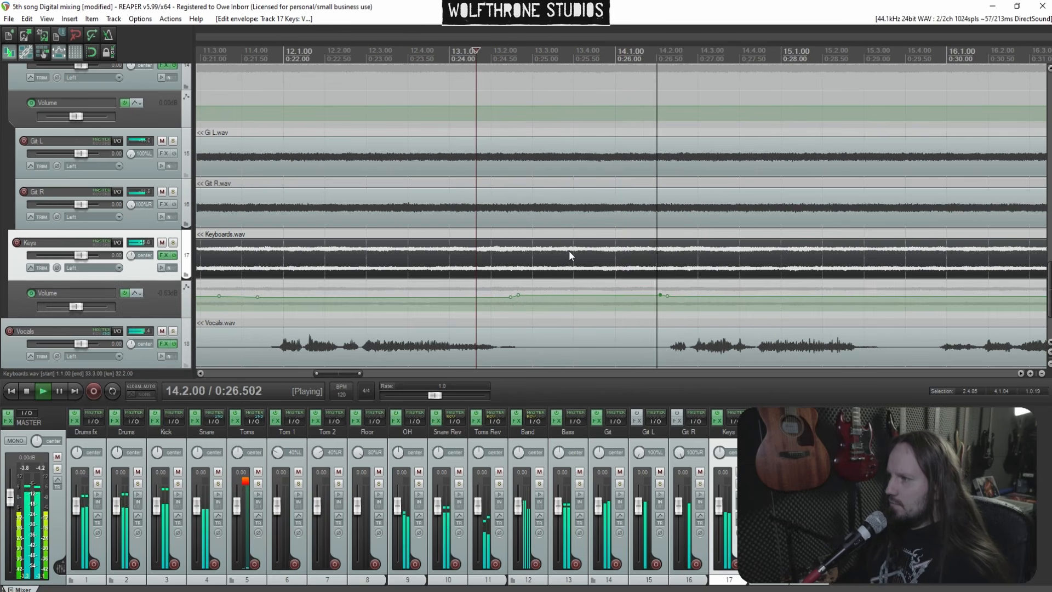
scroll(664, 250, down, 3)
click(675, 267)
scroll(658, 257, up, 4)
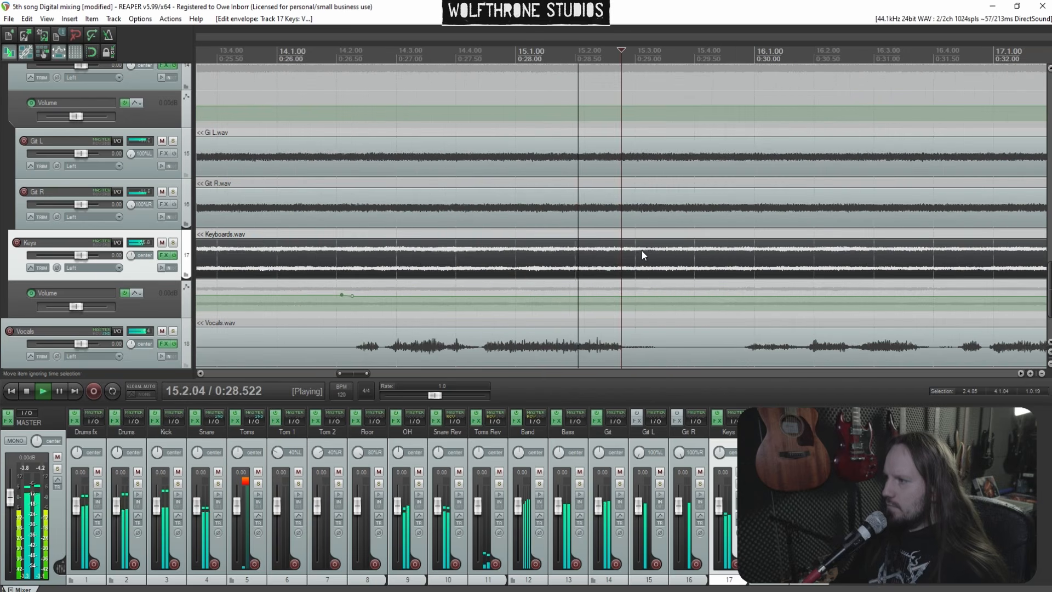
scroll(653, 253, down, 2)
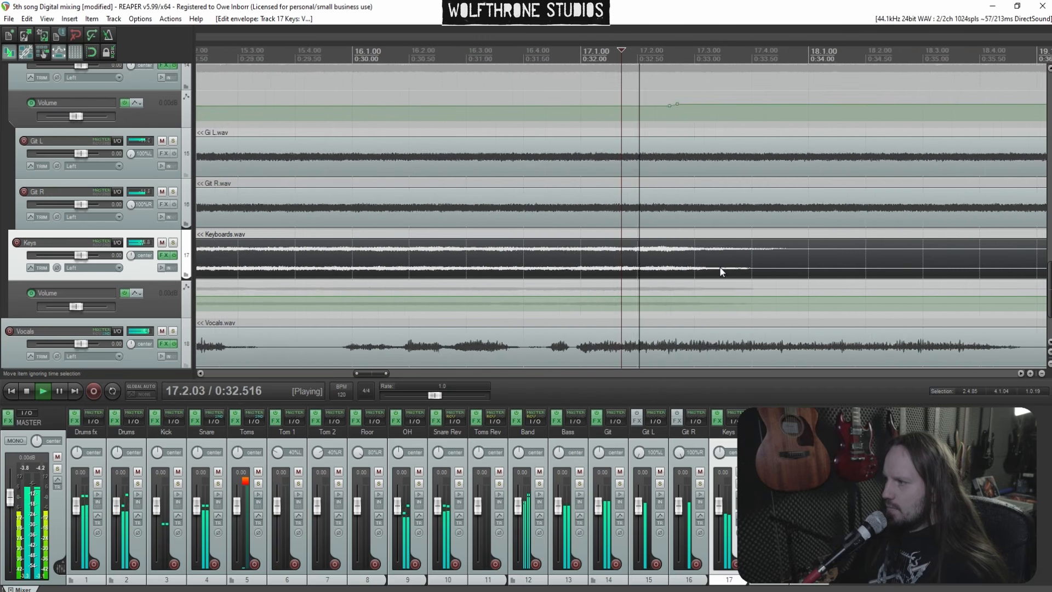
scroll(712, 268, down, 5)
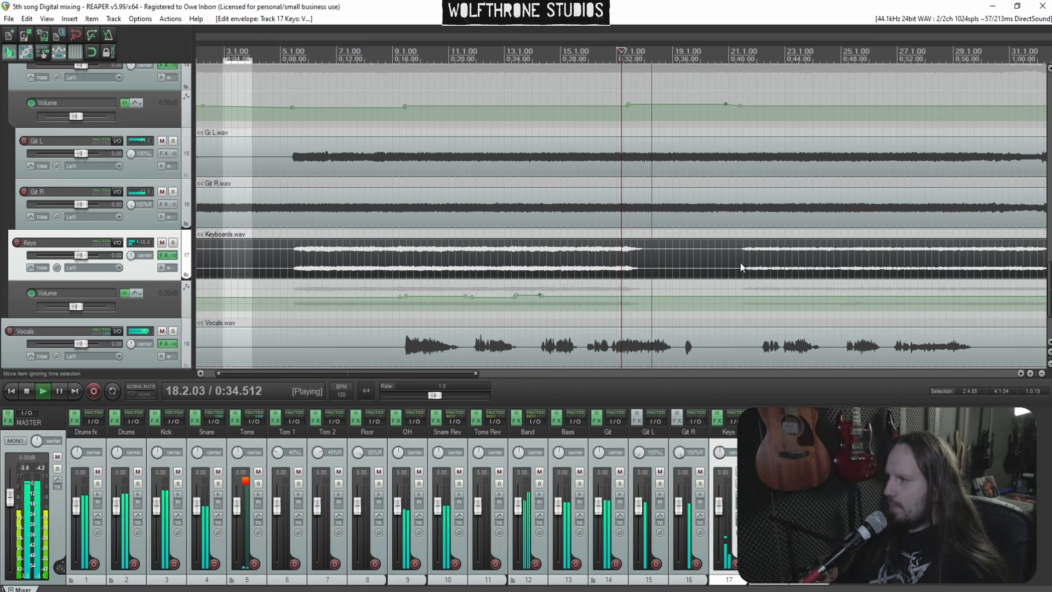
Add Keys volume envelope points near bar 21 and raise the envelope after them to about +1.51 dB
scroll(696, 263, up, 6)
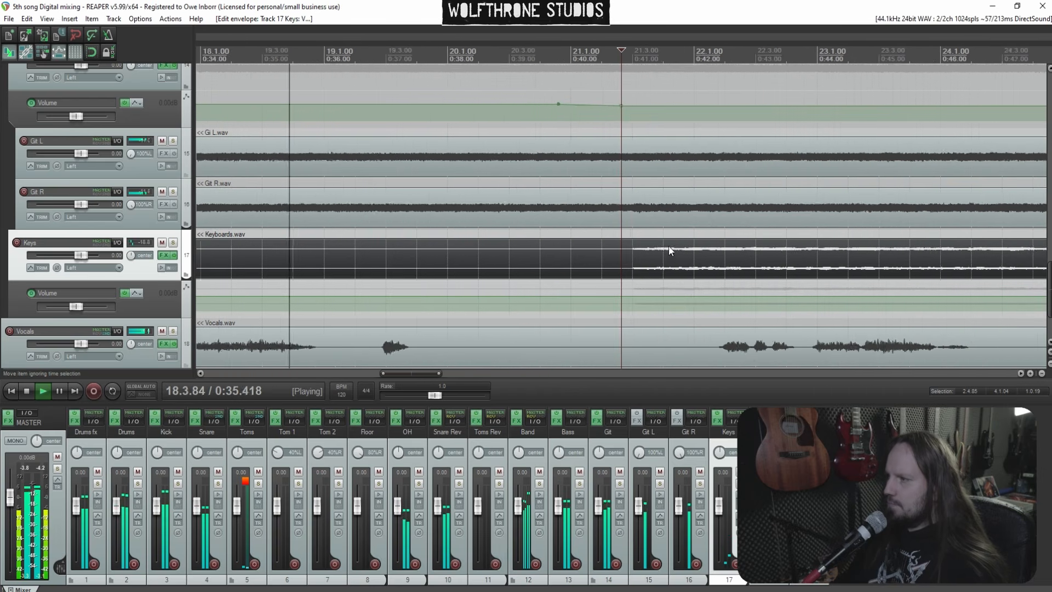
click(649, 302)
scroll(700, 273, down, 6)
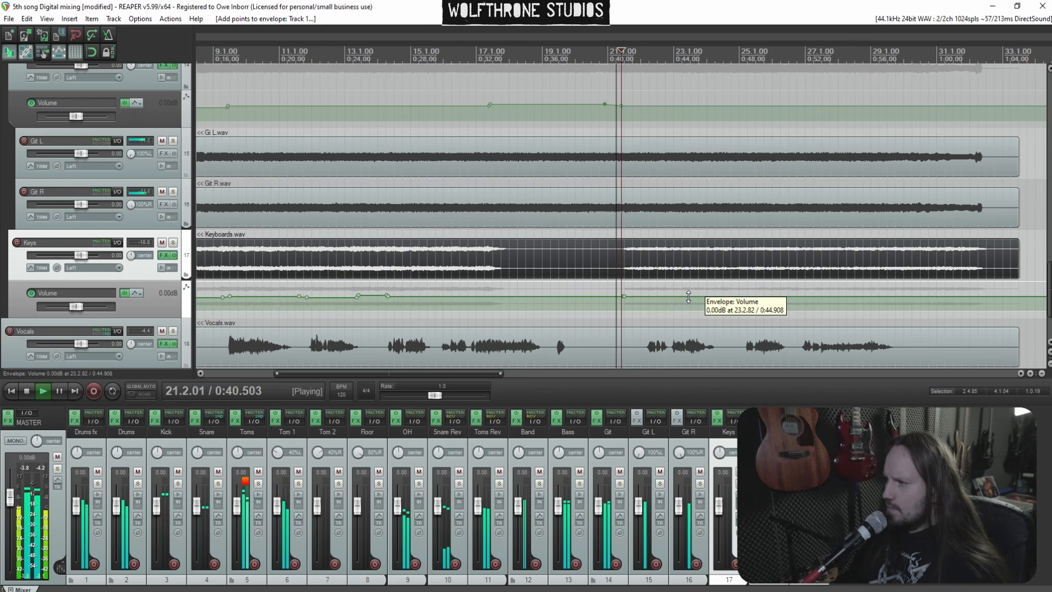
drag(689, 296, 688, 286)
click(859, 263)
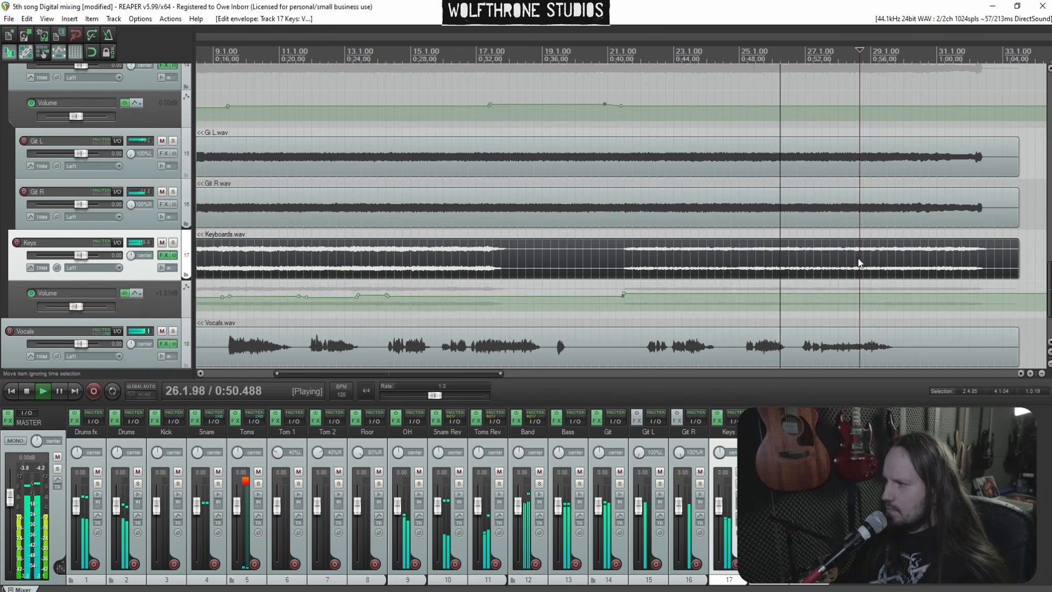
Add Keys volume envelope points near bar 29 and raise the envelope after them
scroll(712, 271, up, 4)
scroll(686, 255, up, 3)
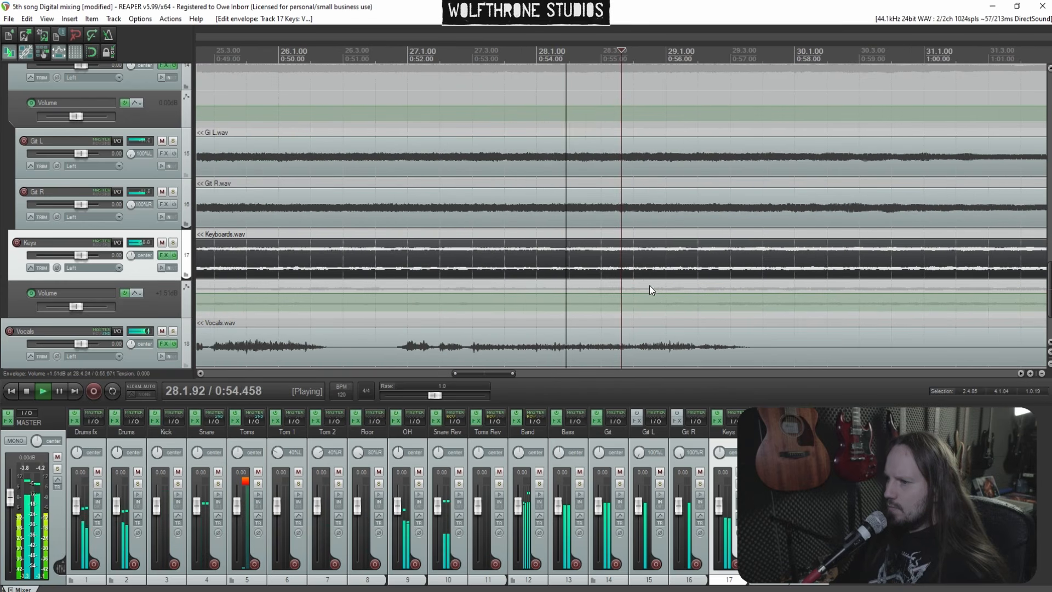
key(space)
shift+click(718, 293)
shift+click(714, 293)
key(space)
drag(738, 292, 740, 285)
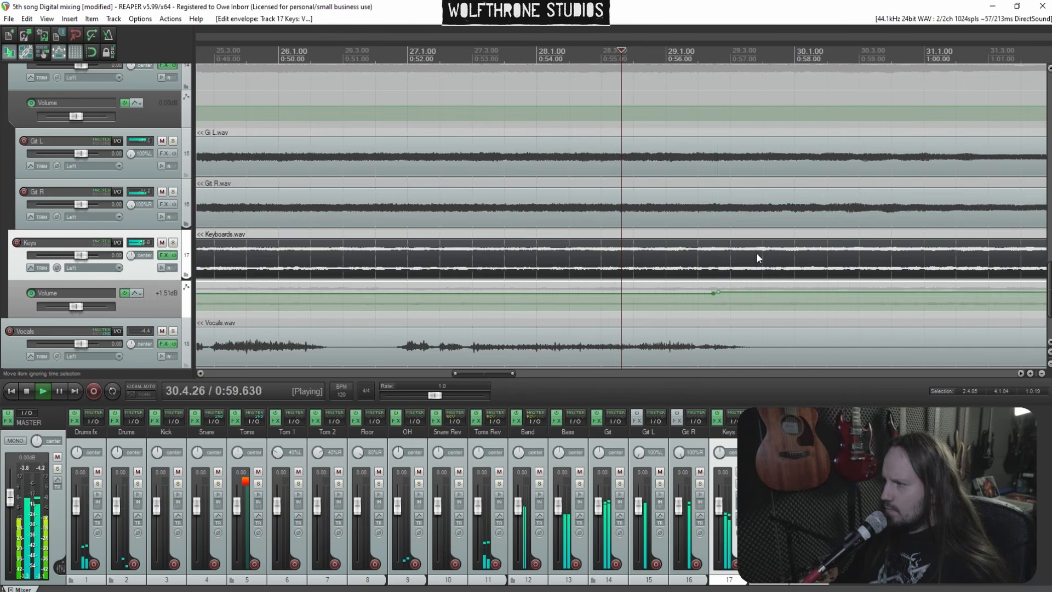
Show the Vocals track's volume envelope and play back from around bar 8
scroll(756, 253, down, 3)
scroll(741, 274, down, 3)
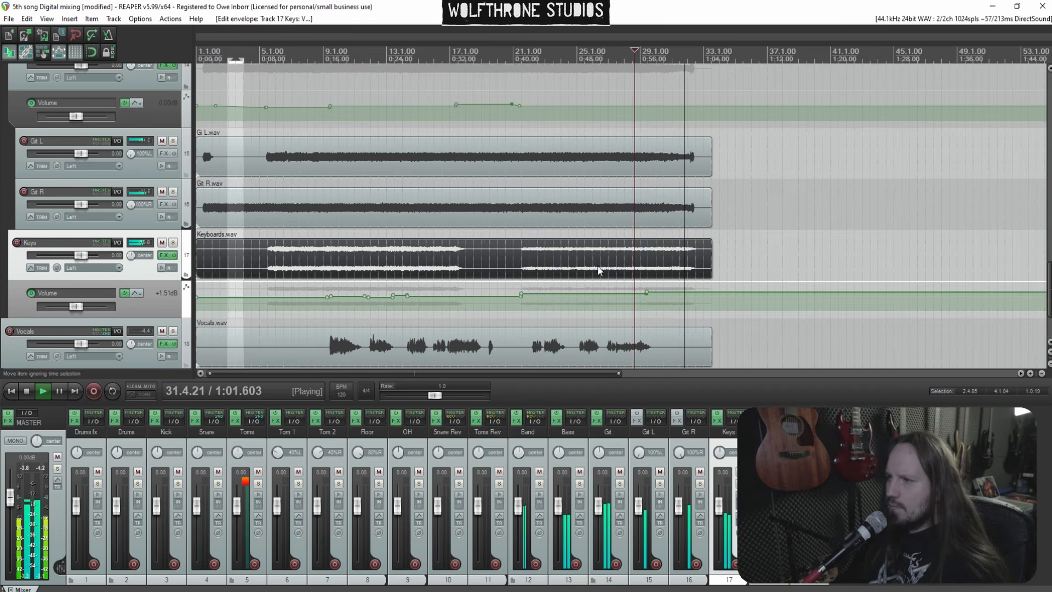
scroll(109, 324, down, 2)
click(140, 276)
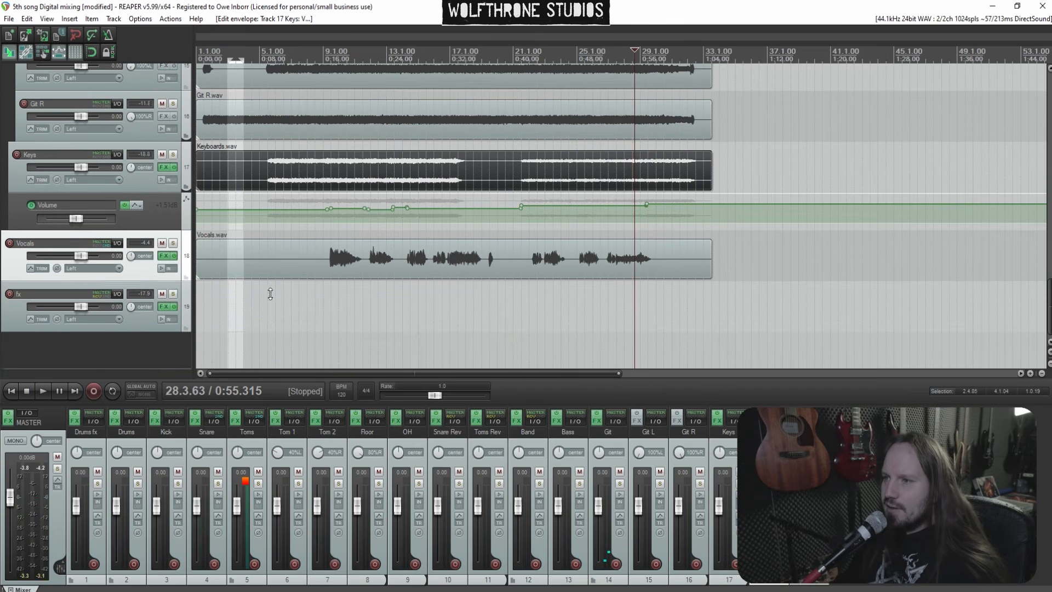
key(v)
click(313, 341)
key(space)
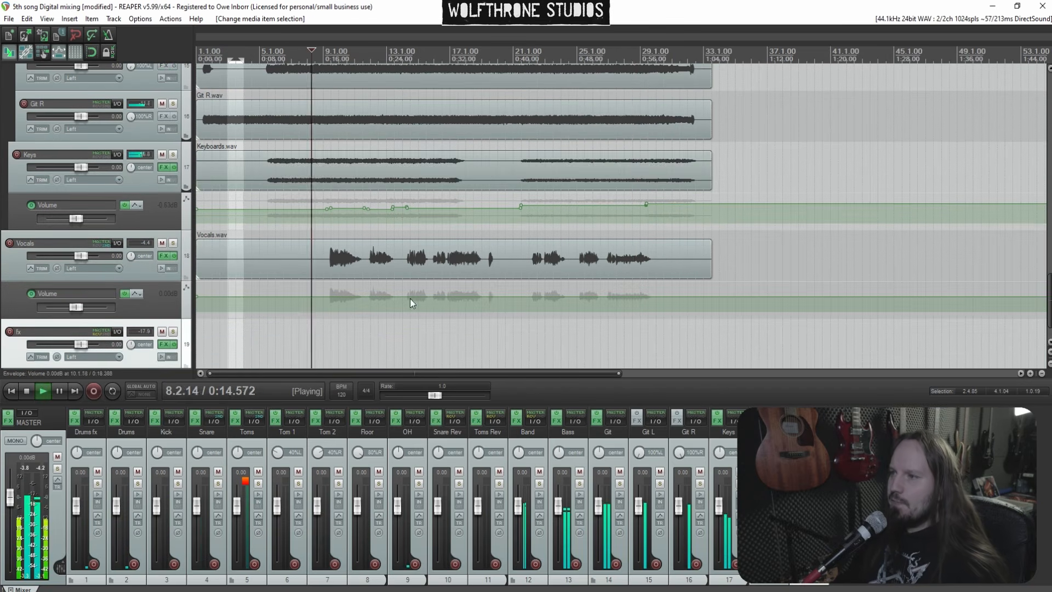
Show the fx track's volume envelope
scroll(409, 298, up, 2)
click(495, 257)
scroll(497, 259, up, 3)
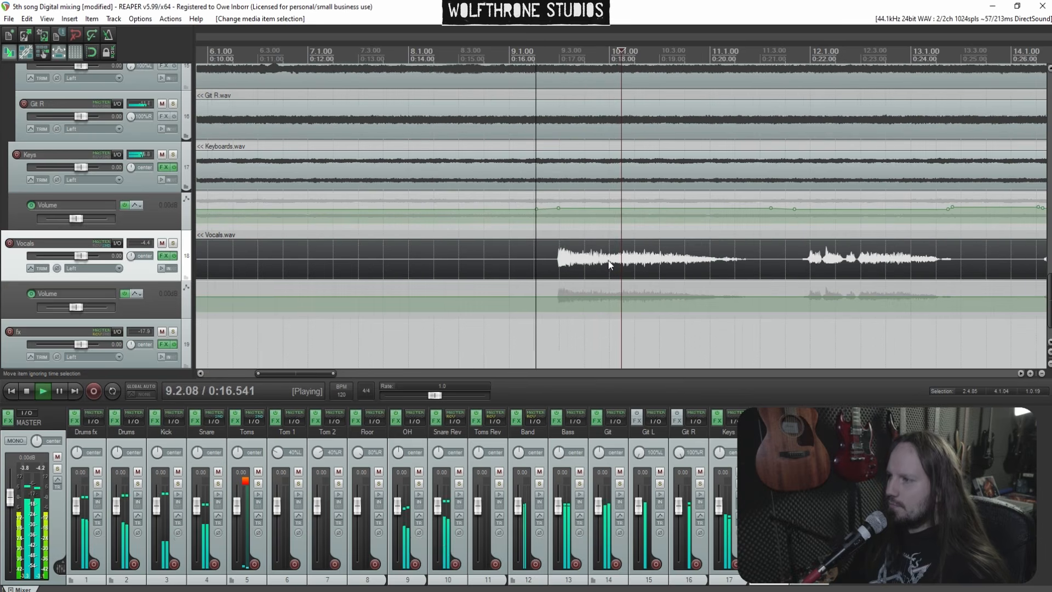
scroll(129, 324, down, 1)
click(130, 324)
key(v)
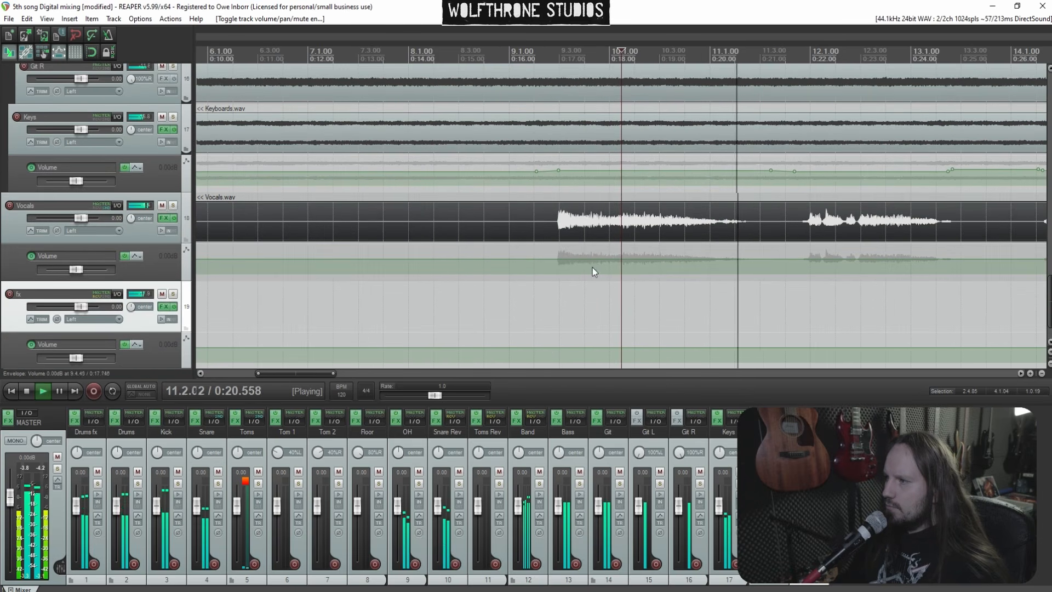
Add Vocals volume envelope points near bars 9 and 11 and lower the envelope between them
click(548, 267)
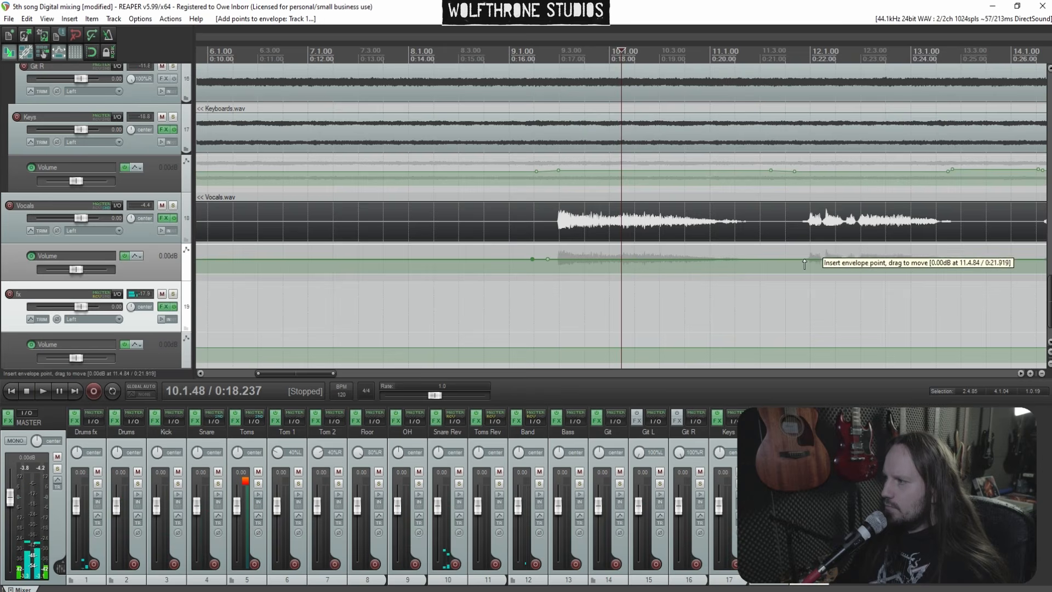
shift+click(786, 265)
drag(689, 263, 687, 271)
Raise the fx track's volume envelope to about +5.48 dB
click(540, 296)
key(space)
drag(598, 351, 607, 298)
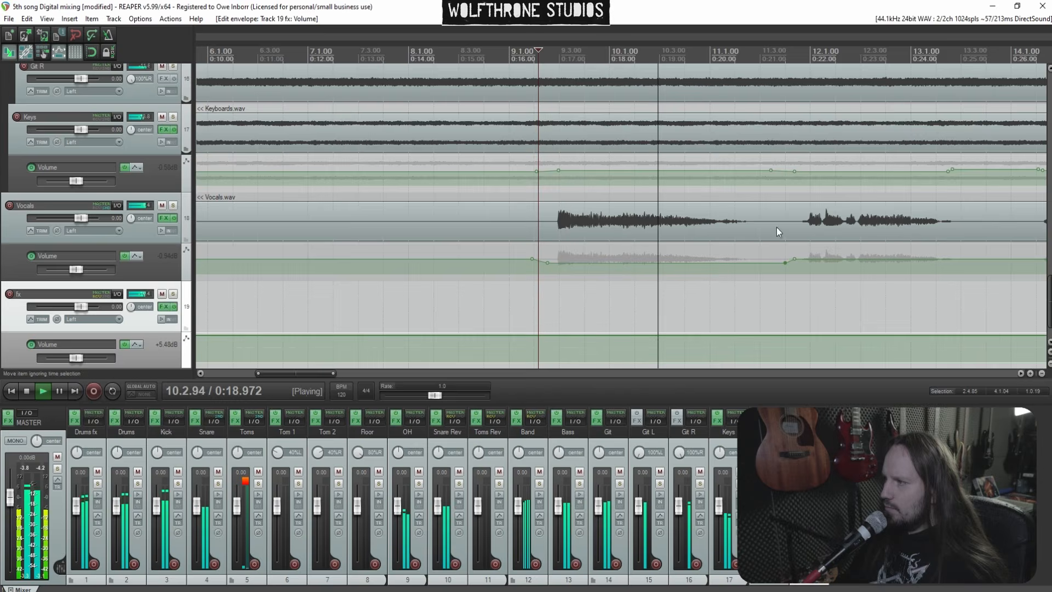
click(767, 232)
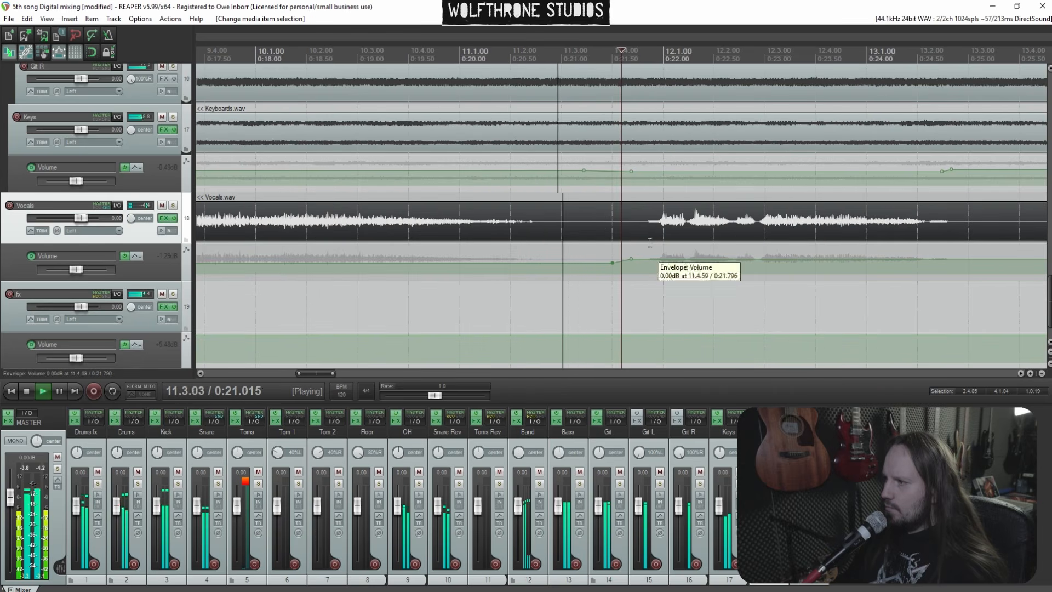
scroll(644, 296, down, 3)
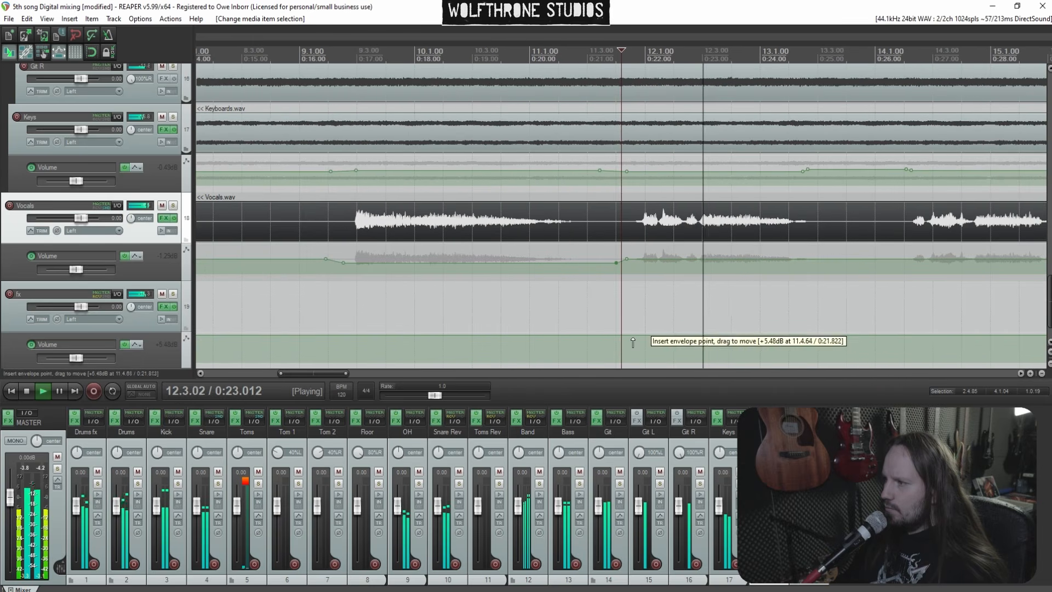
Add an fx volume envelope point near bar 11.4 and drop the envelope level after it
drag(634, 342, 669, 359)
click(597, 315)
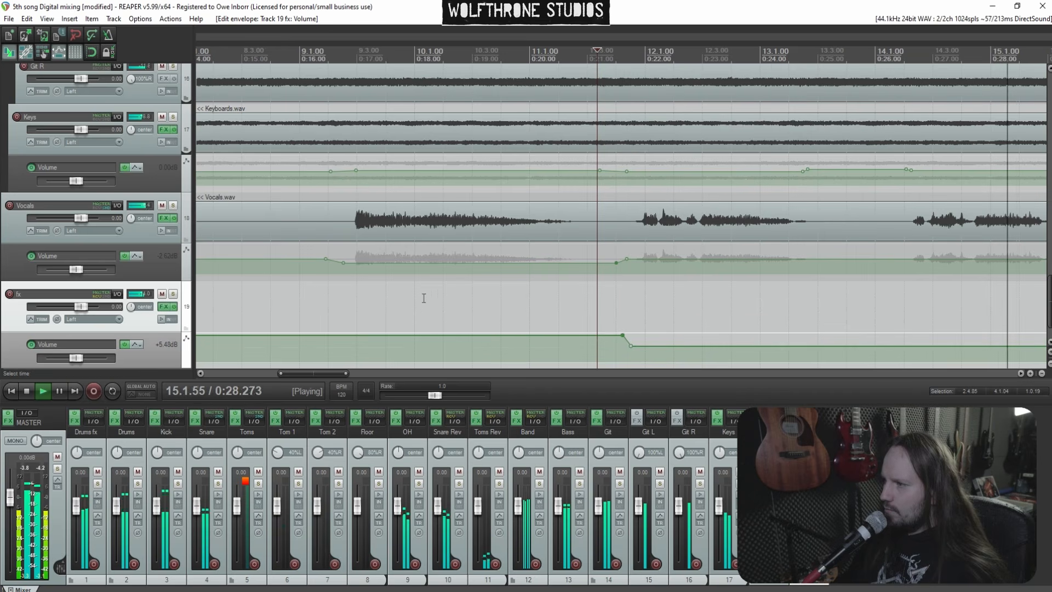
click(332, 300)
scroll(570, 299, down, 3)
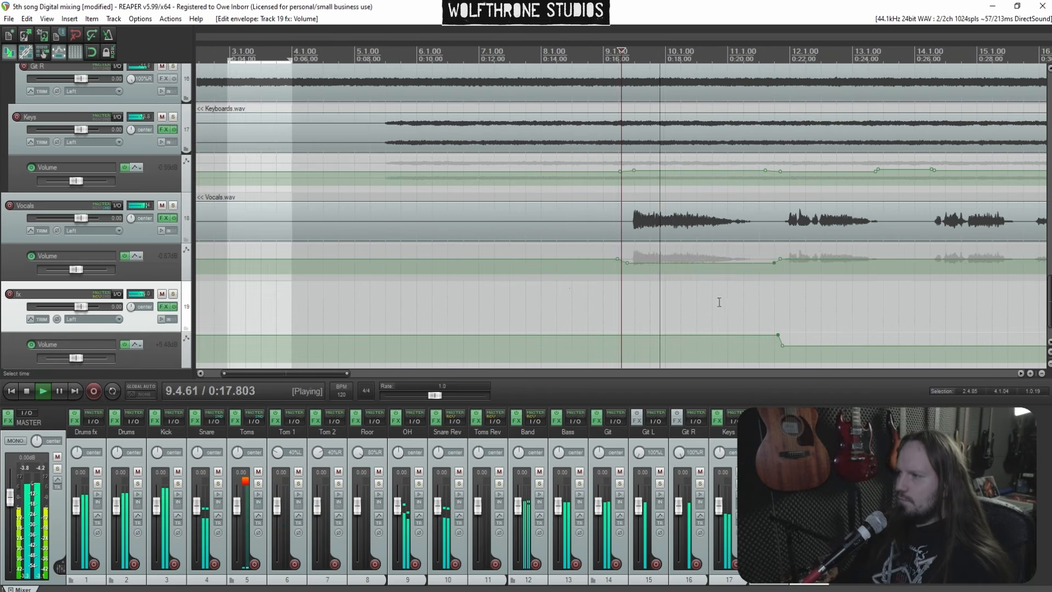
click(810, 227)
scroll(738, 230, down, 1)
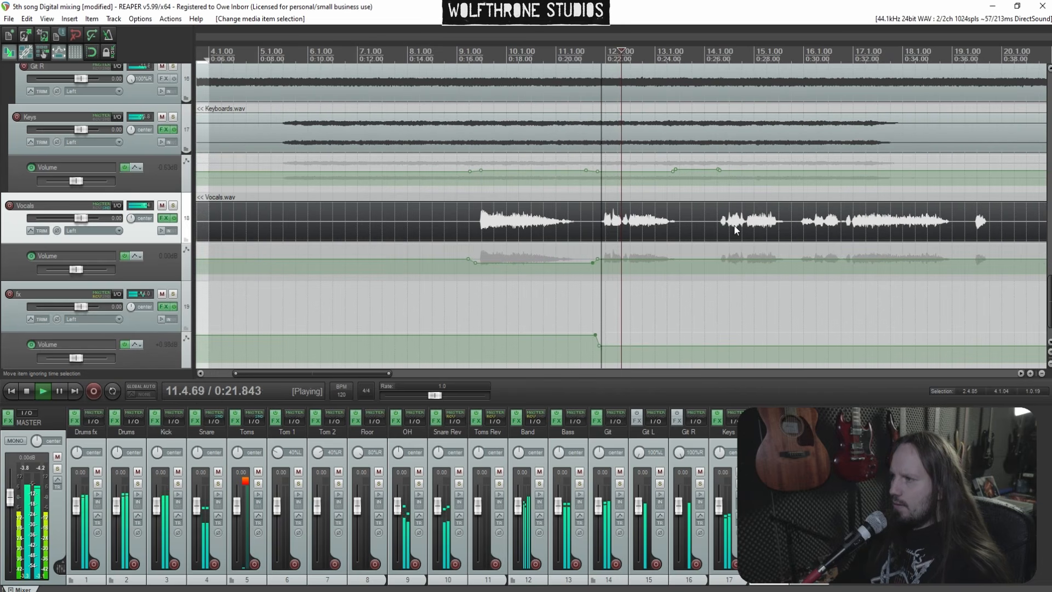
drag(682, 344, 685, 347)
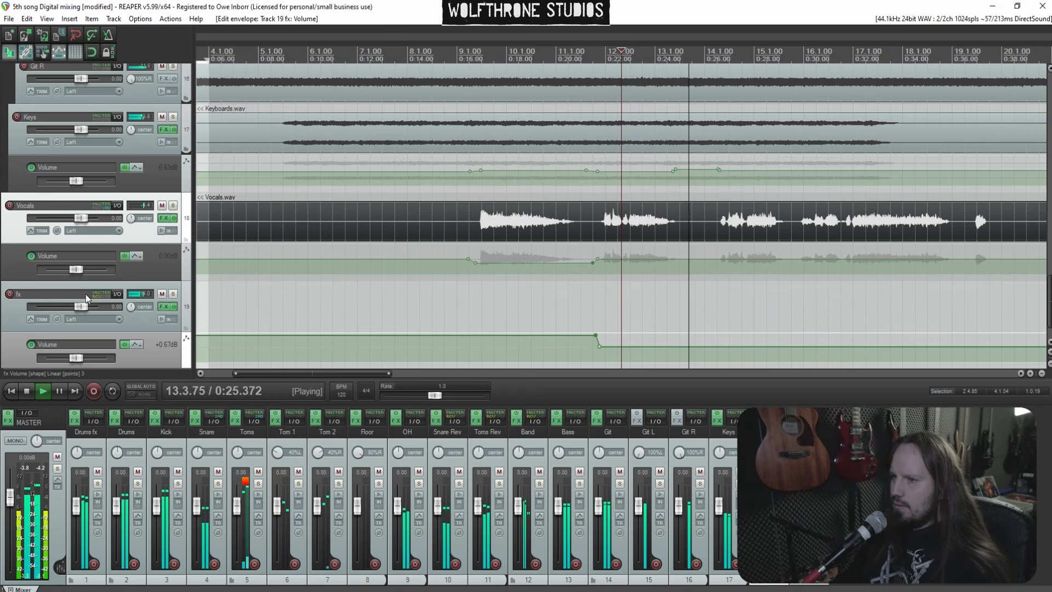
Open the fx track's effects chain and set ReaEQ band 5 to about 1739.7 Hz and -1.6 dB
click(164, 307)
double_click(293, 124)
scroll(294, 101, down, 5)
drag(294, 123, 334, 113)
click(598, 285)
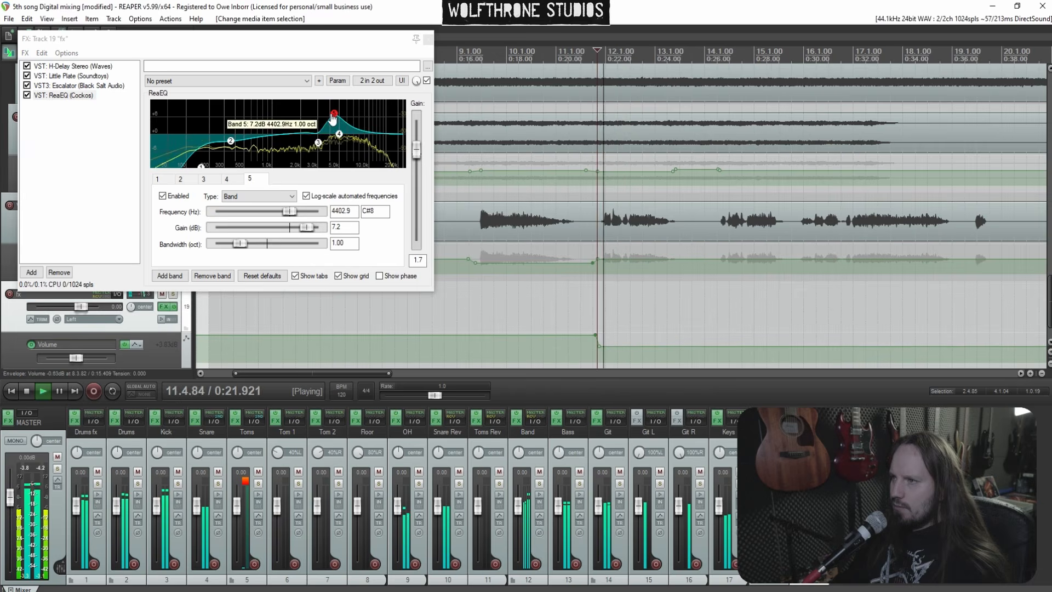
drag(299, 101, 296, 142)
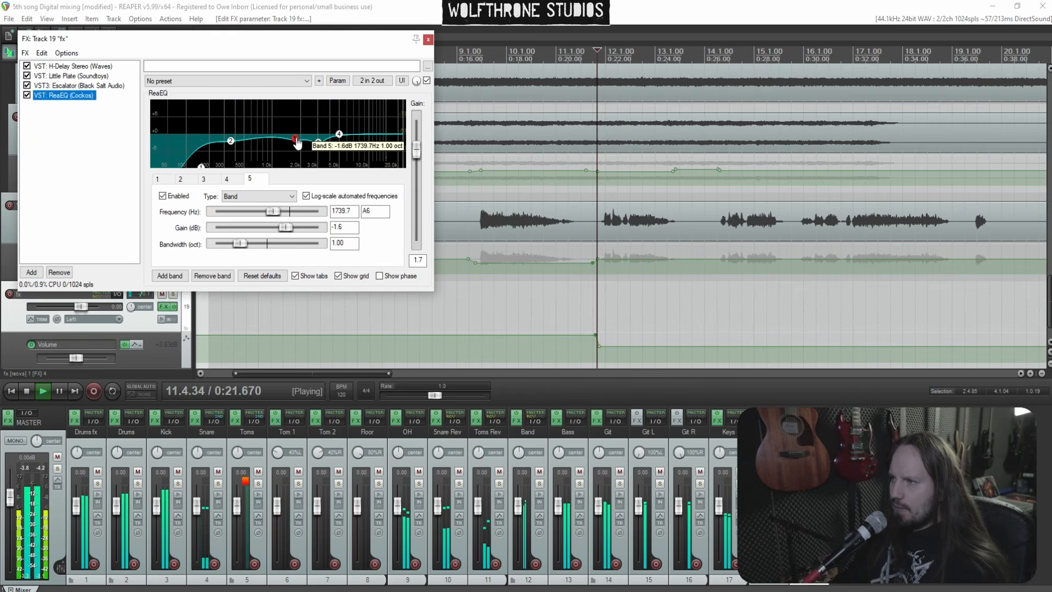
drag(657, 346, 658, 342)
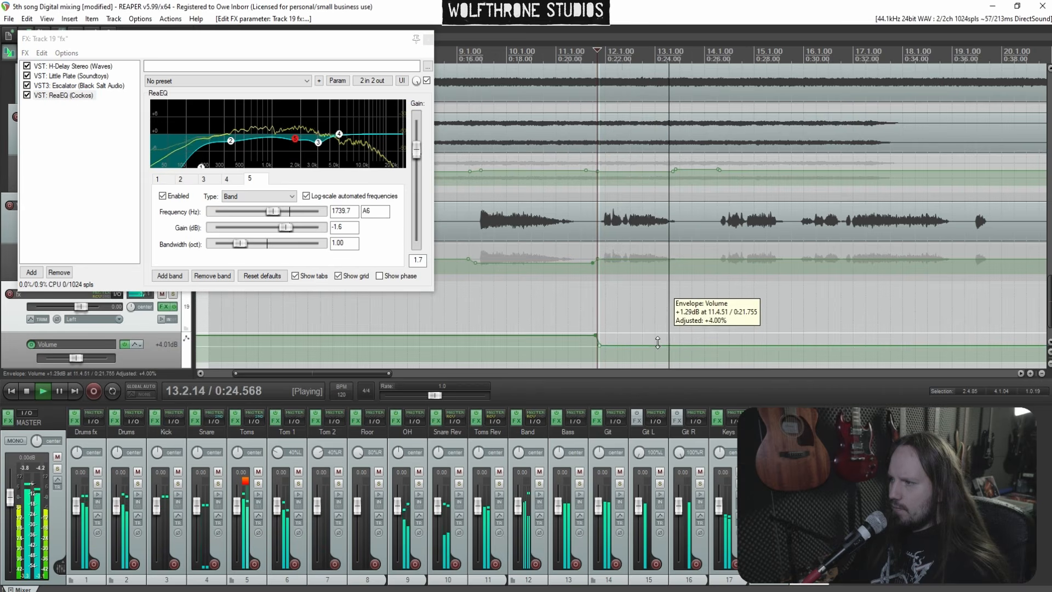
click(428, 39)
Add Vocals volume envelope points around bars 12–13 and raise that section to about +1.51 dB
drag(704, 345, 705, 349)
click(822, 220)
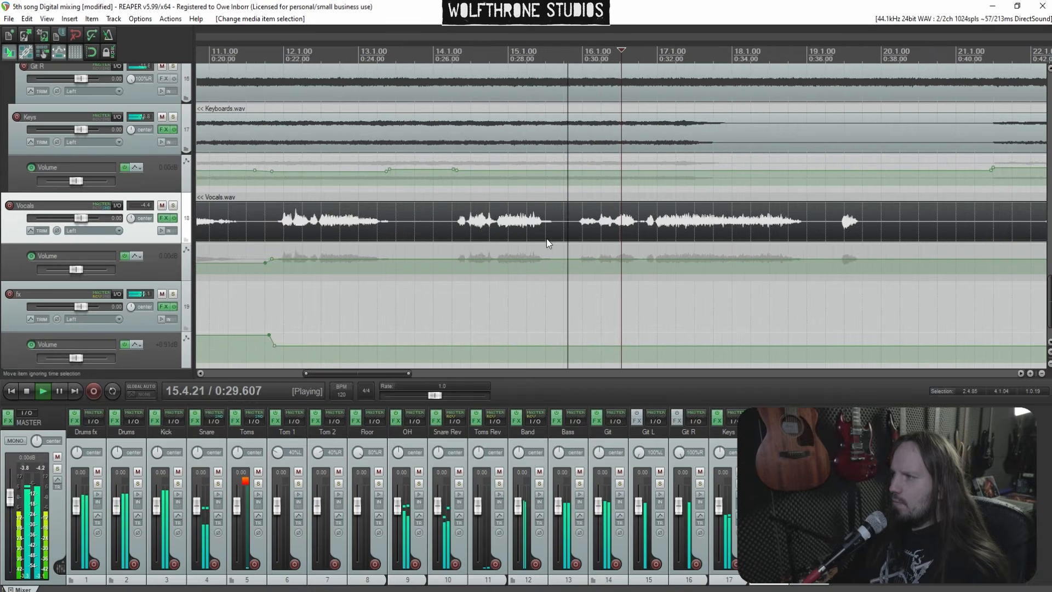
click(335, 298)
scroll(667, 248, up, 5)
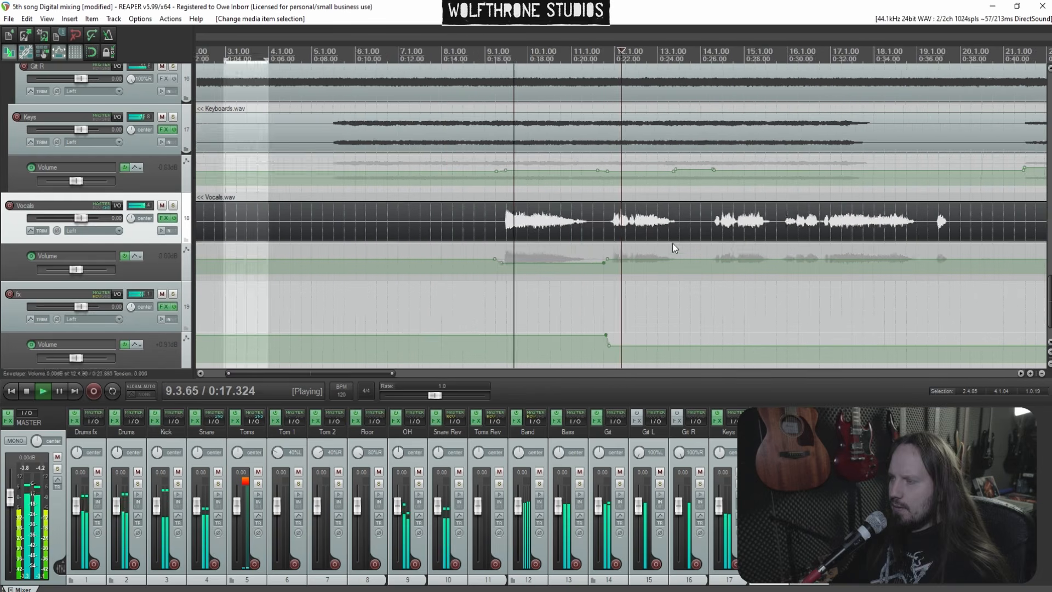
scroll(675, 222, up, 2)
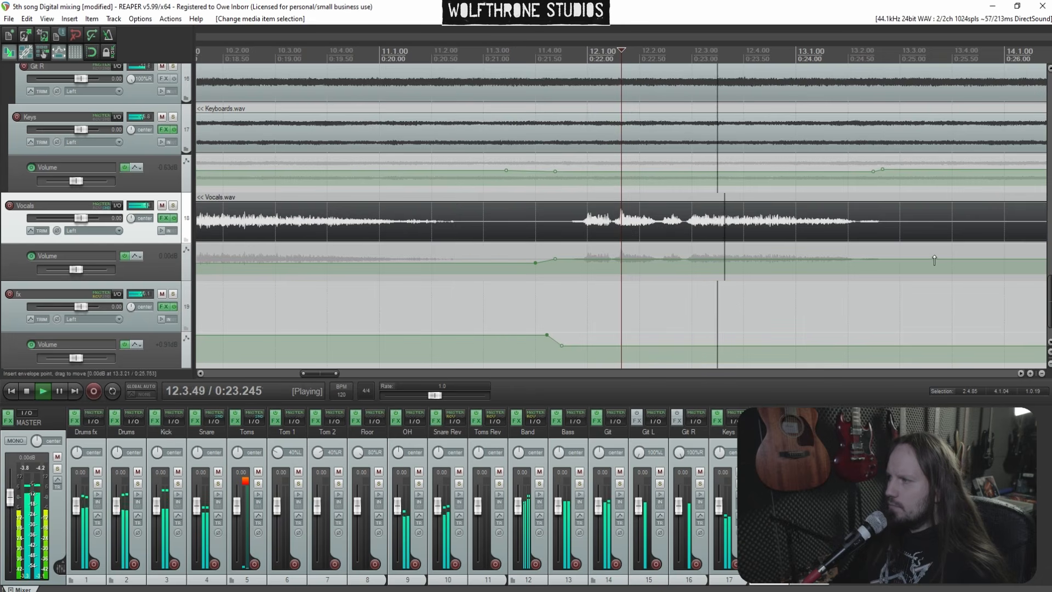
click(995, 259)
click(979, 259)
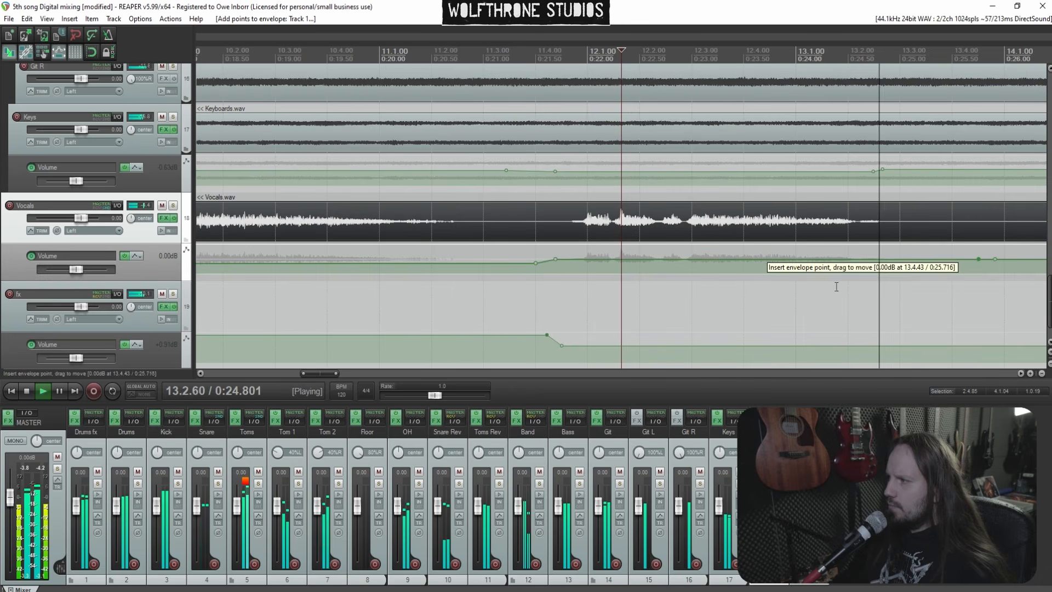
click(474, 307)
drag(616, 264, 618, 248)
scroll(724, 234, down, 6)
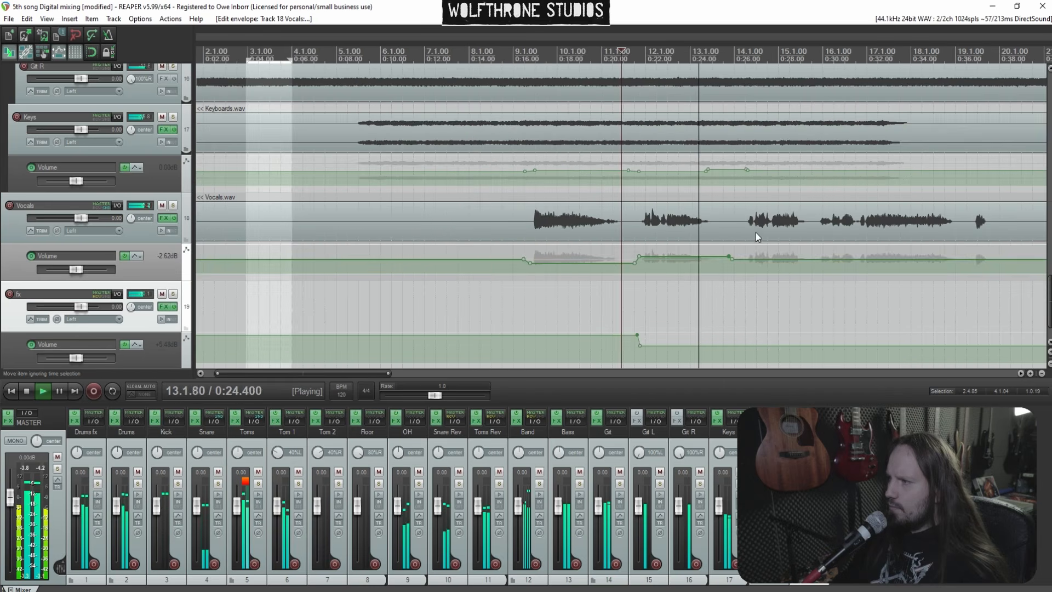
click(757, 232)
scroll(758, 232, up, 4)
scroll(701, 224, up, 1)
drag(710, 260, 710, 248)
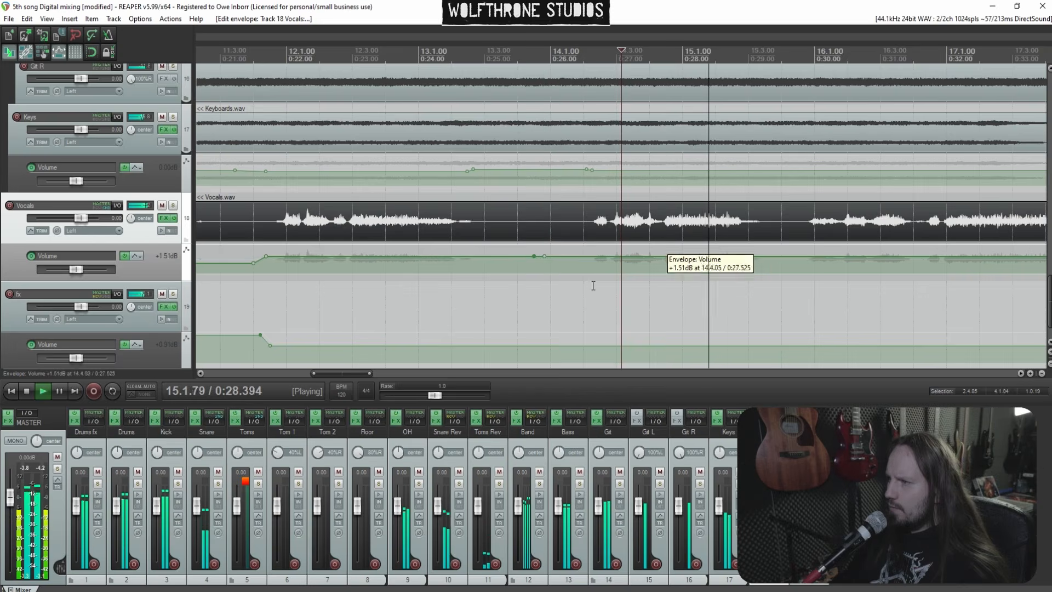
click(566, 291)
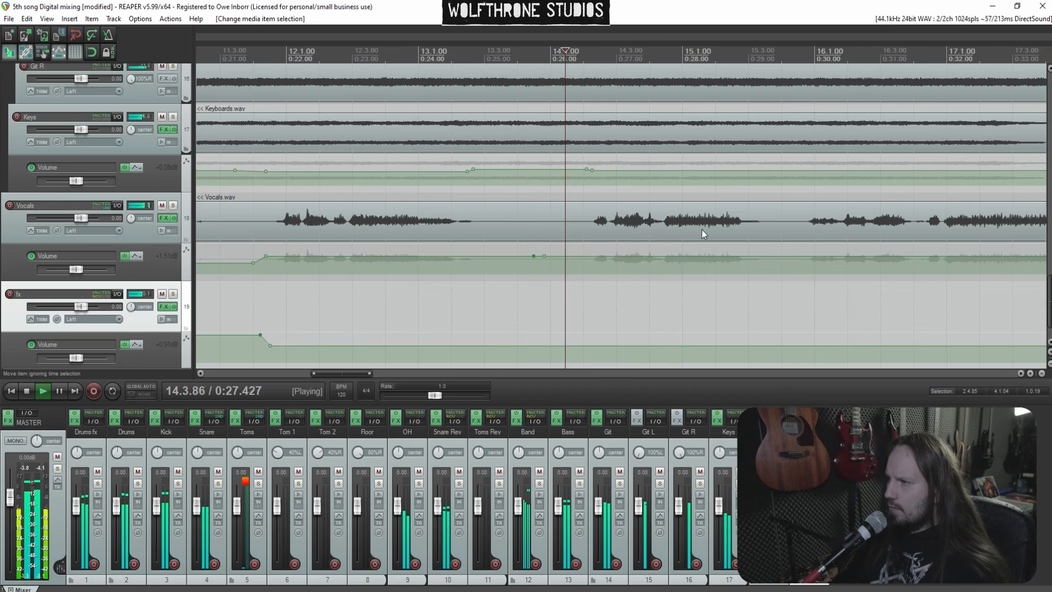
Add Vocals volume envelope points between bars 16 and 19 and dip the envelope near bar 19
scroll(745, 226, down, 2)
click(751, 226)
scroll(711, 223, up, 2)
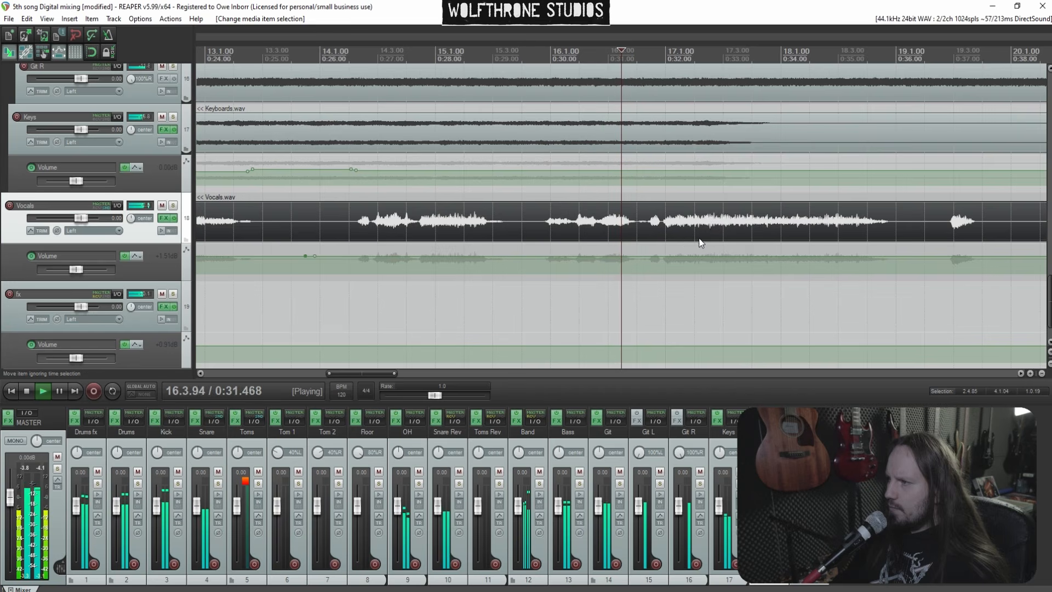
scroll(651, 241, down, 2)
shift+click(645, 257)
shift+click(790, 256)
shift+click(823, 257)
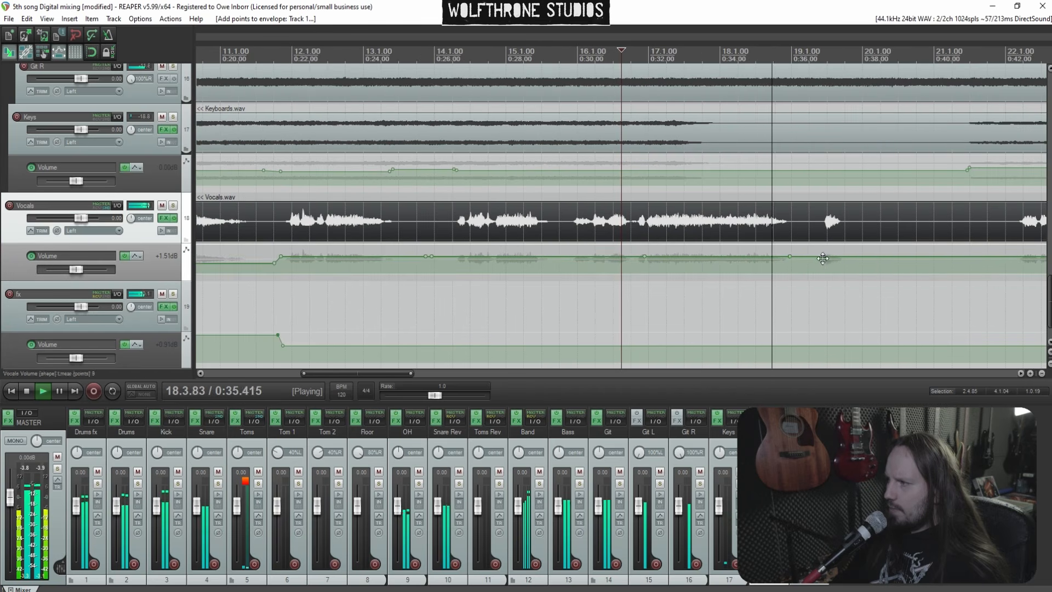
drag(791, 256, 789, 264)
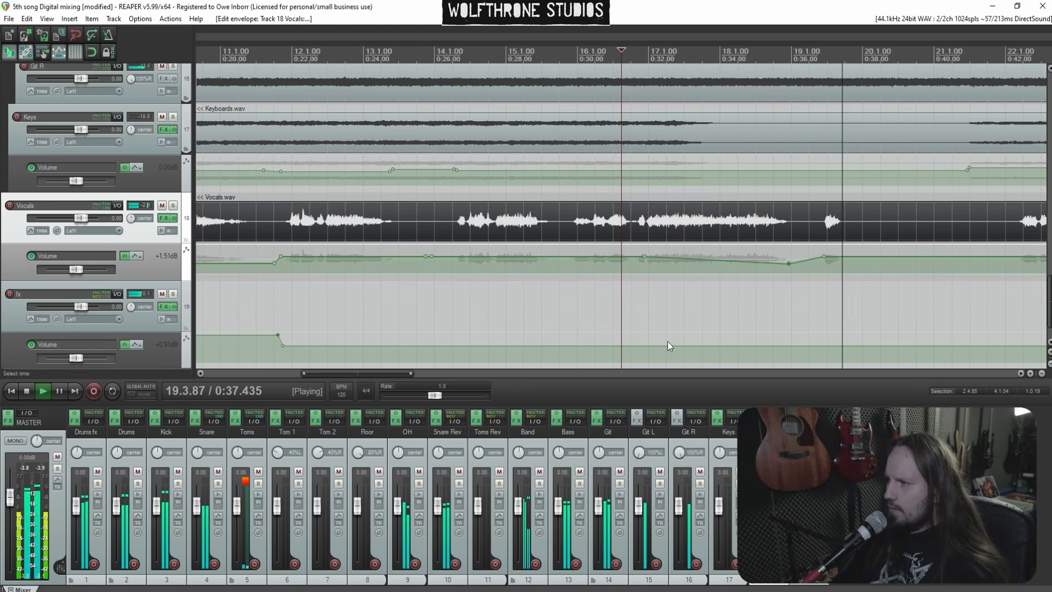
Add fx volume envelope points near bars 16 and 19 and raise the bar-19 point into a swell
shift+click(627, 346)
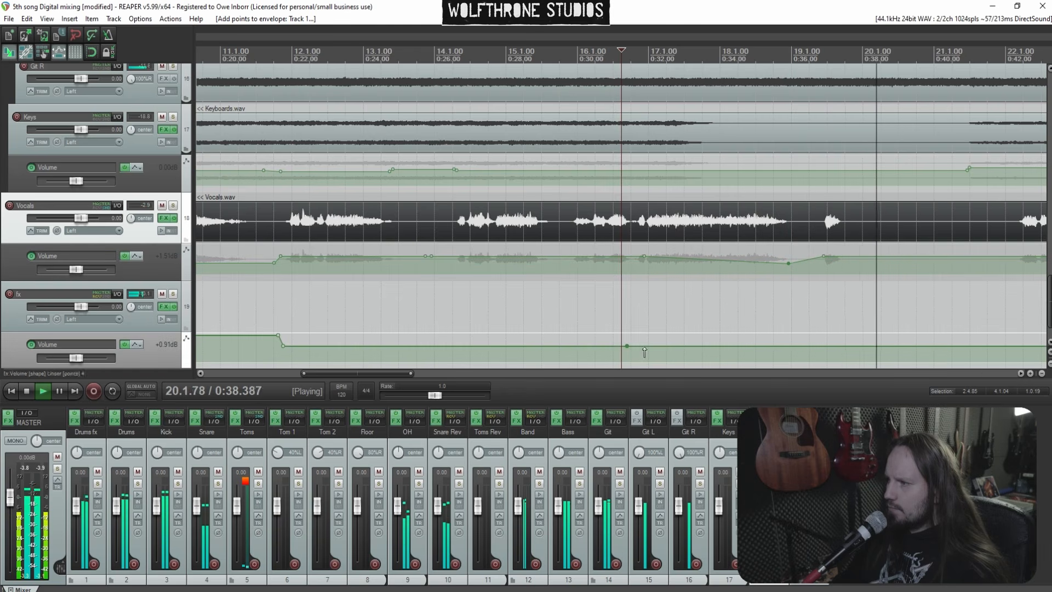
shift+click(797, 346)
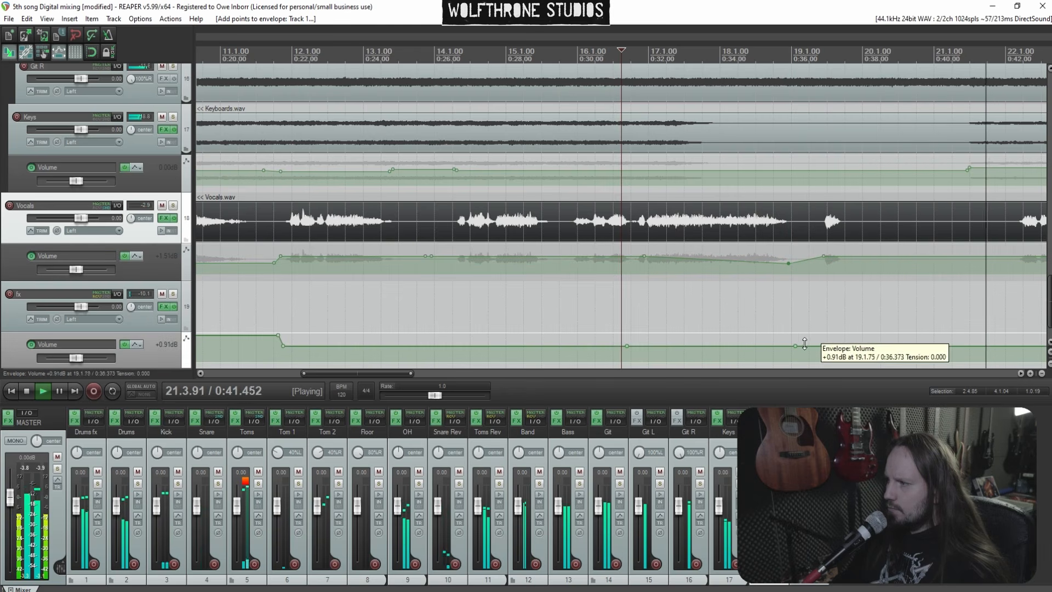
drag(798, 346, 788, 237)
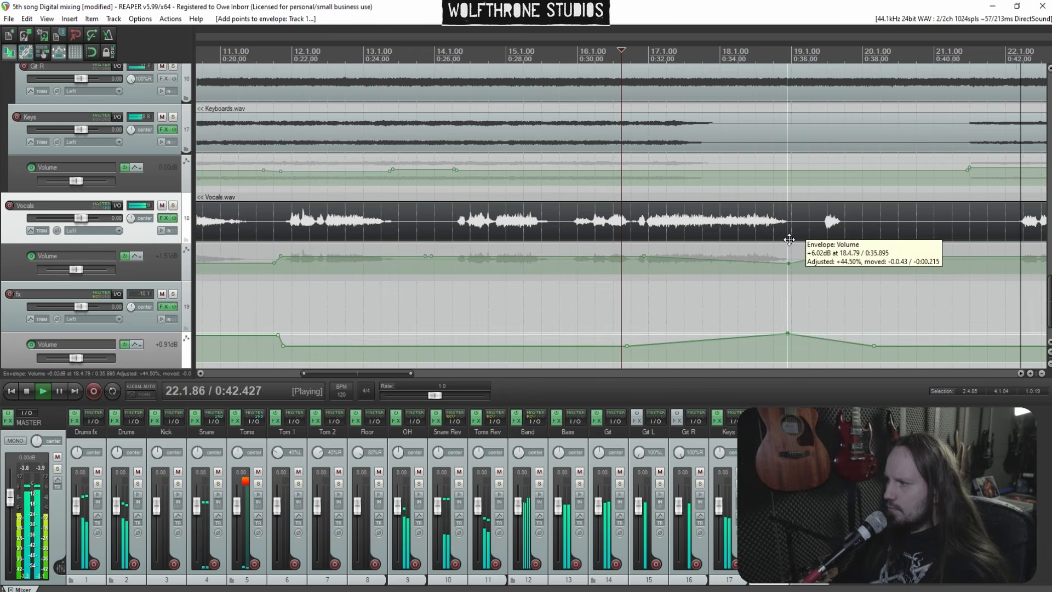
click(609, 305)
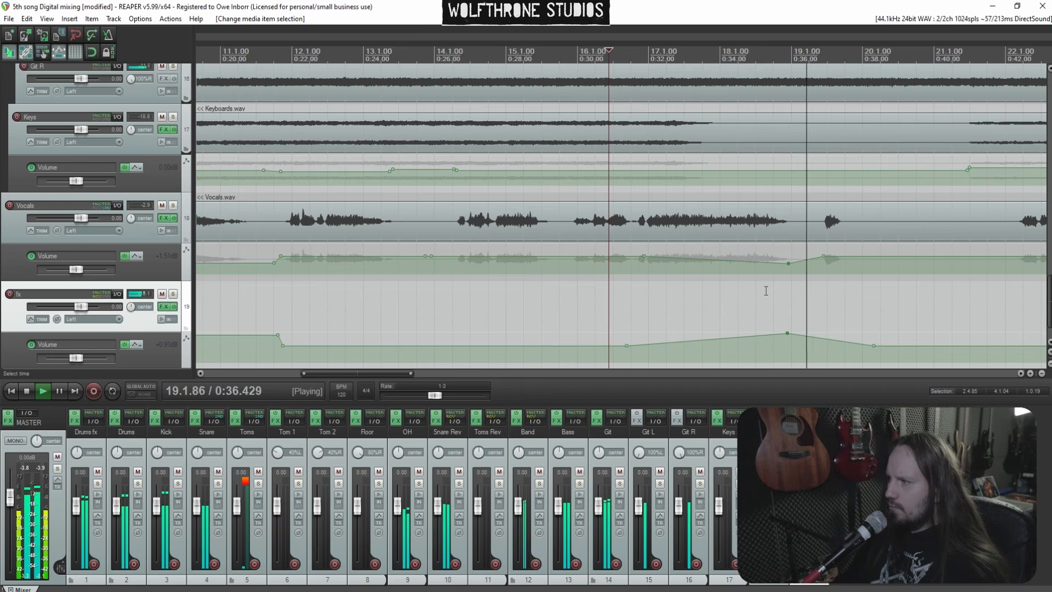
Add Vocals envelope points near bar 22 and fine-tune the Vocals and fx envelope levels there
scroll(823, 292, down, 3)
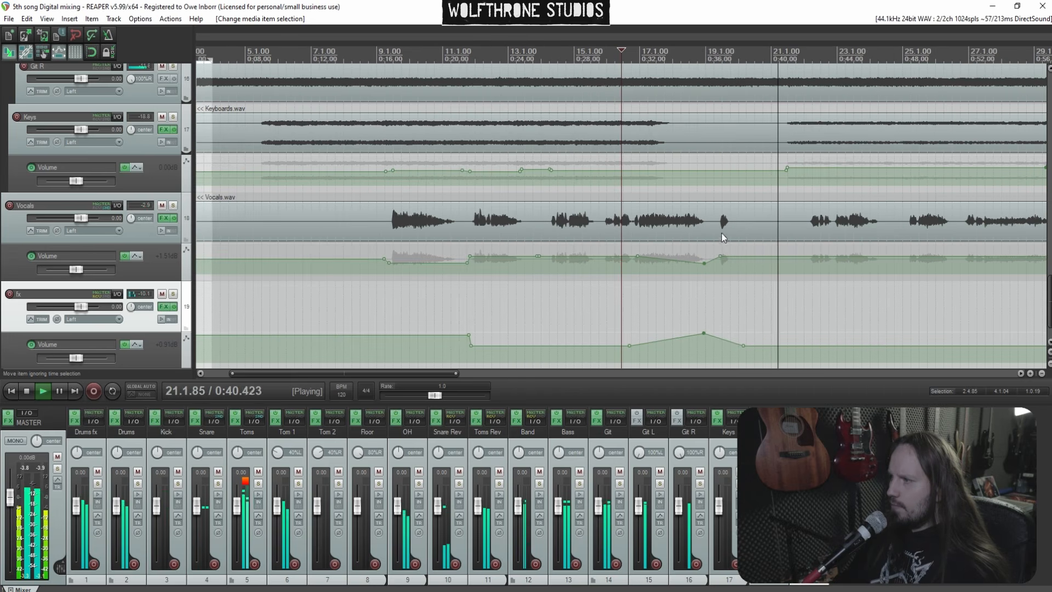
click(812, 232)
scroll(821, 229, up, 3)
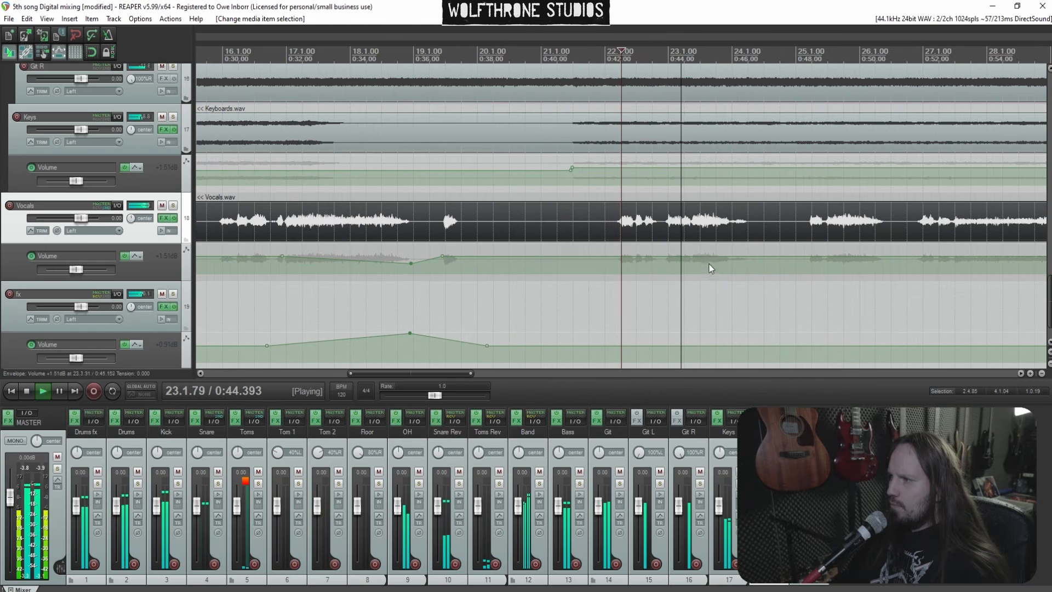
shift+click(612, 257)
shift+click(604, 257)
drag(651, 259, 651, 262)
drag(661, 346, 662, 335)
drag(713, 258, 713, 263)
Open the recent project 5th song analog.rpp
scroll(768, 291, down, 1)
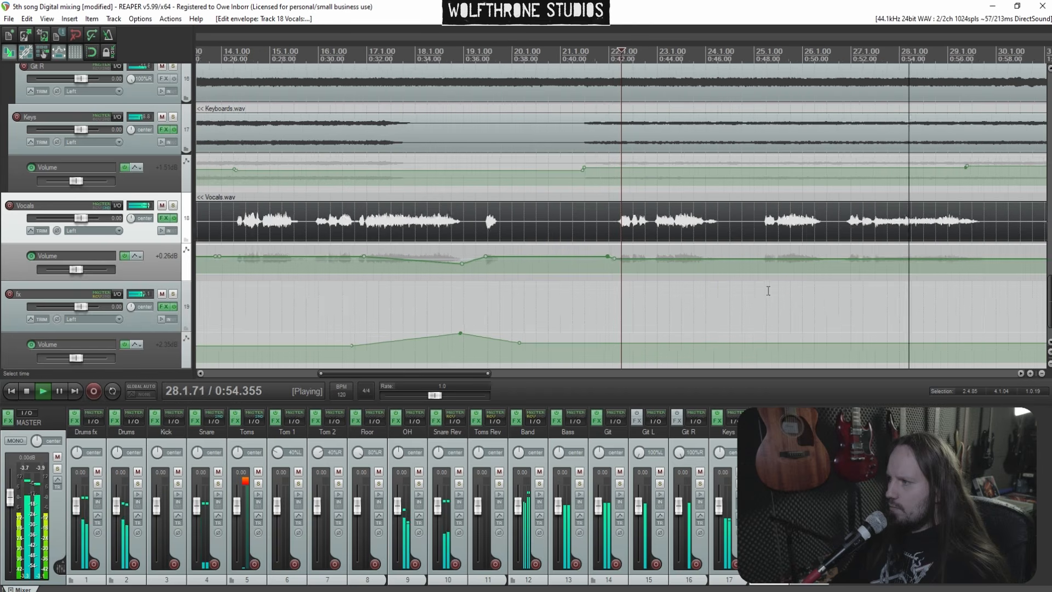
scroll(769, 291, down, 1)
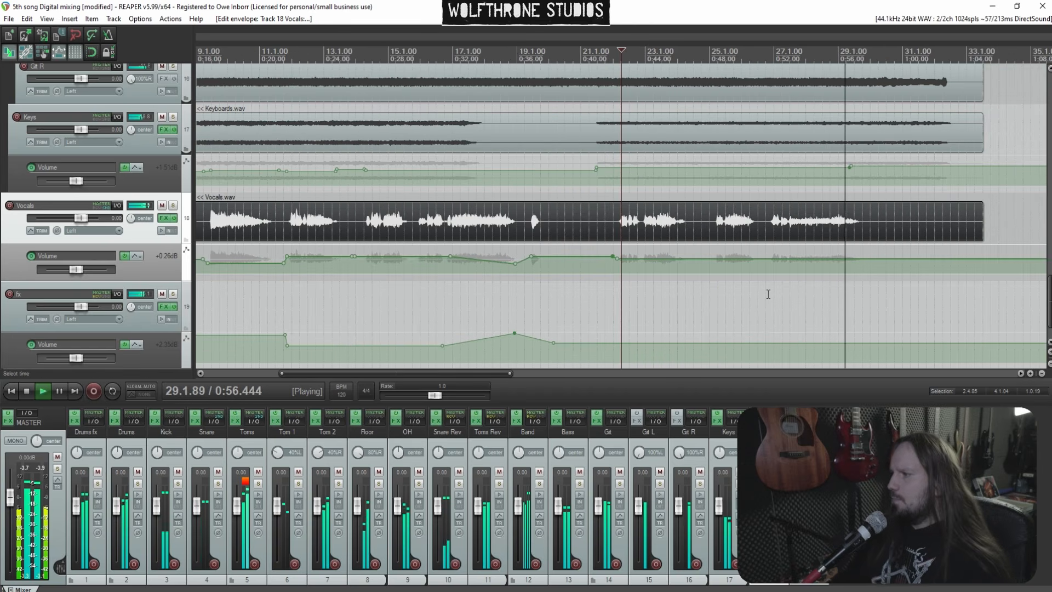
scroll(756, 301, down, 2)
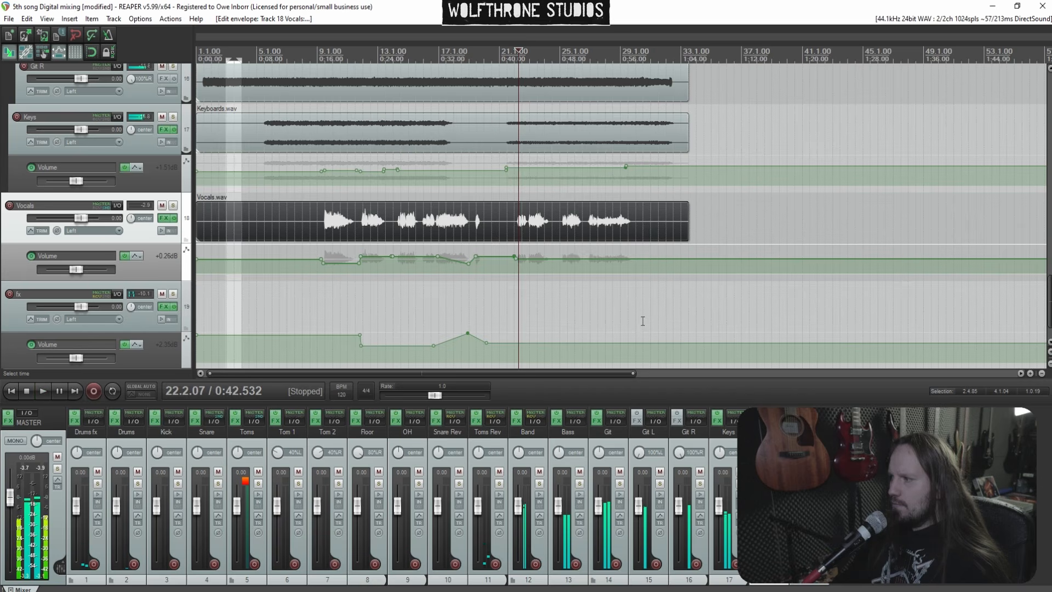
scroll(646, 325, down, 2)
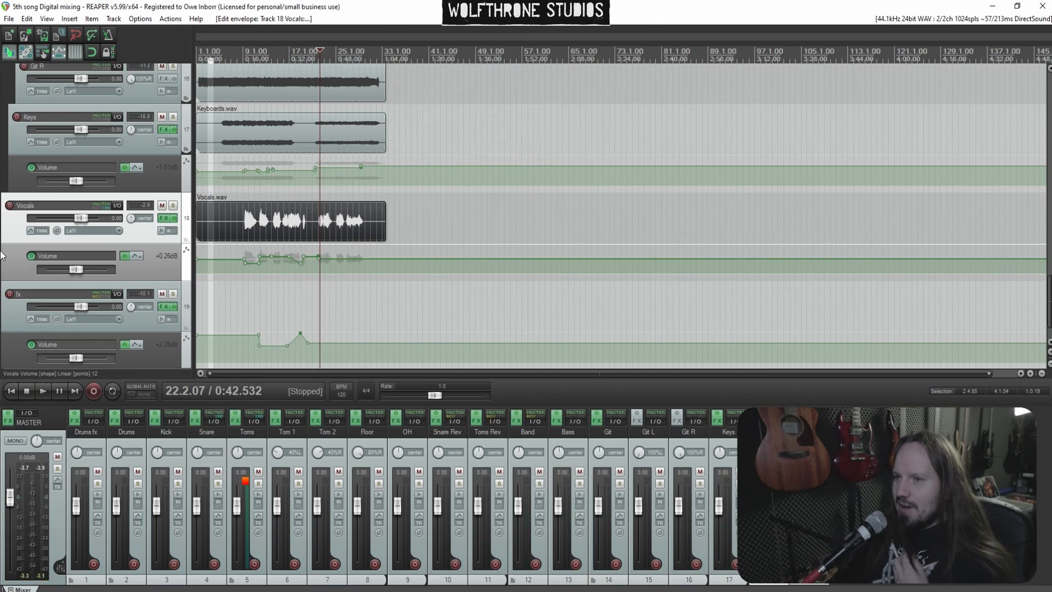
mouse_move(226, 591)
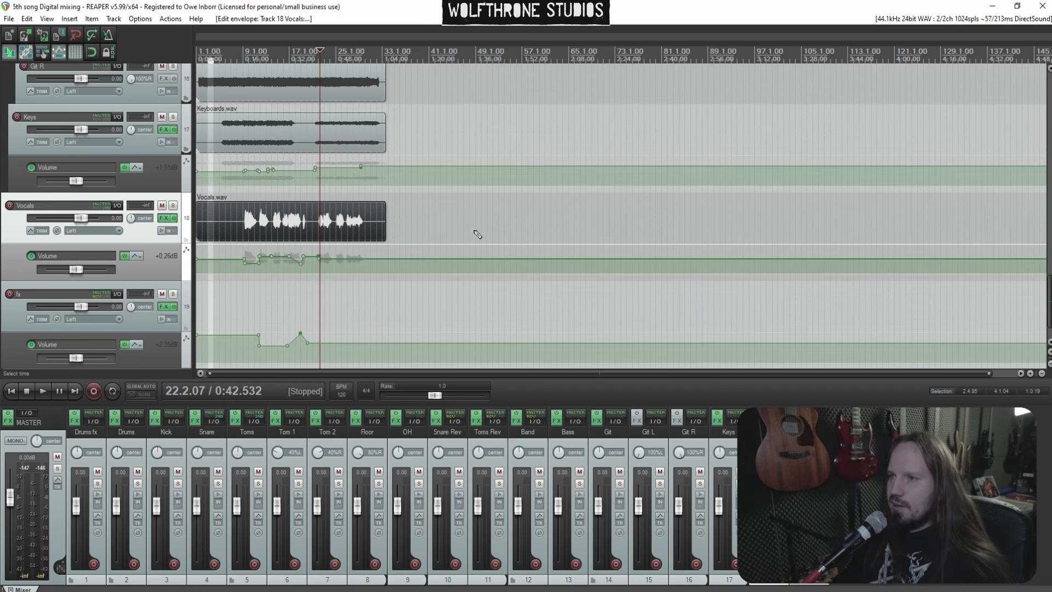
click(9, 20)
mouse_move(183, 107)
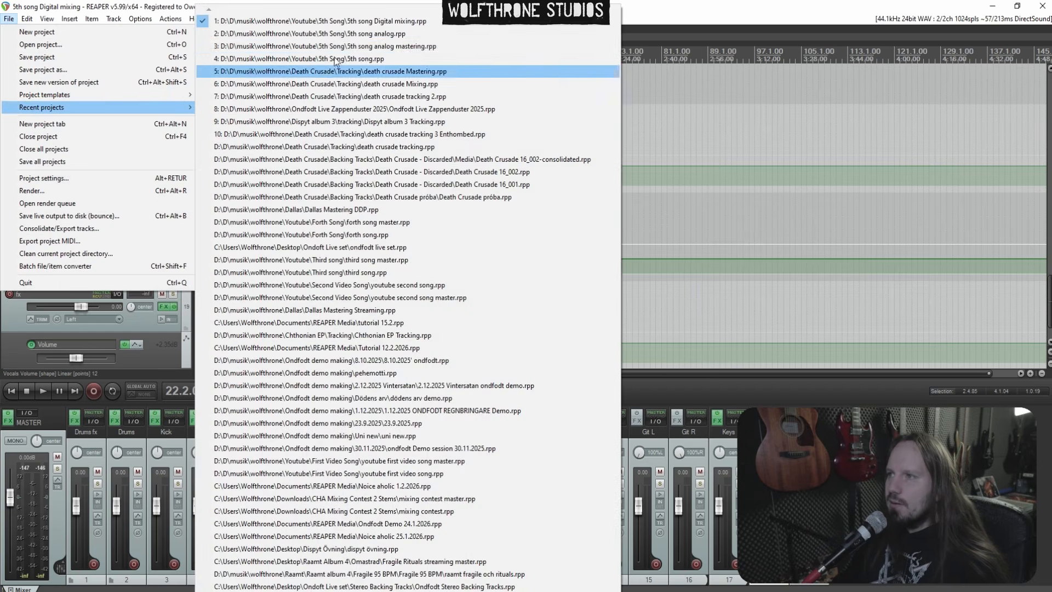
click(352, 34)
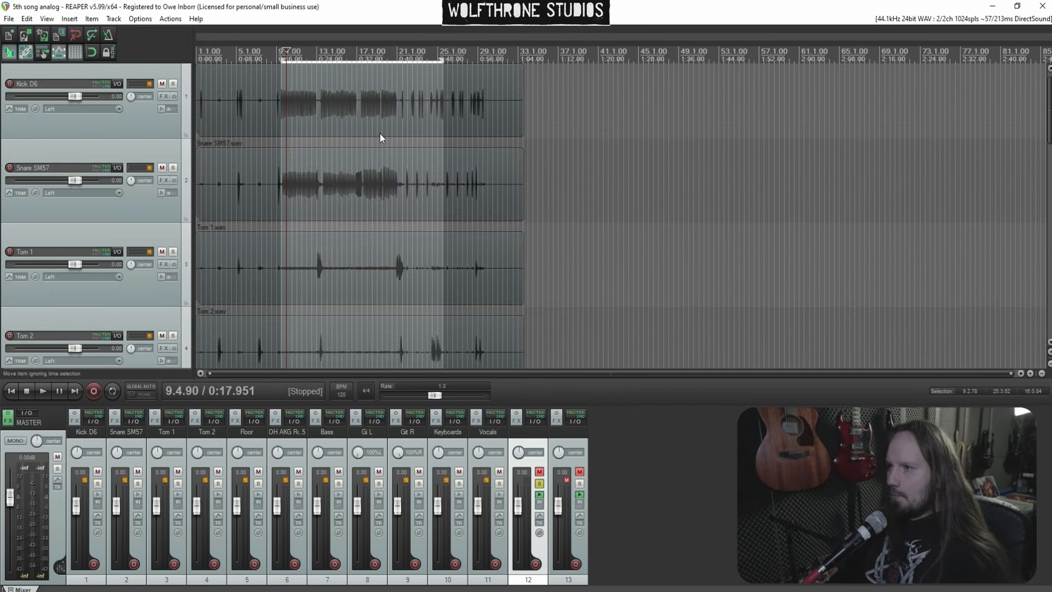
Reopen the 5th song Digital mixing project from the recent projects list
scroll(2, 208, down, 10)
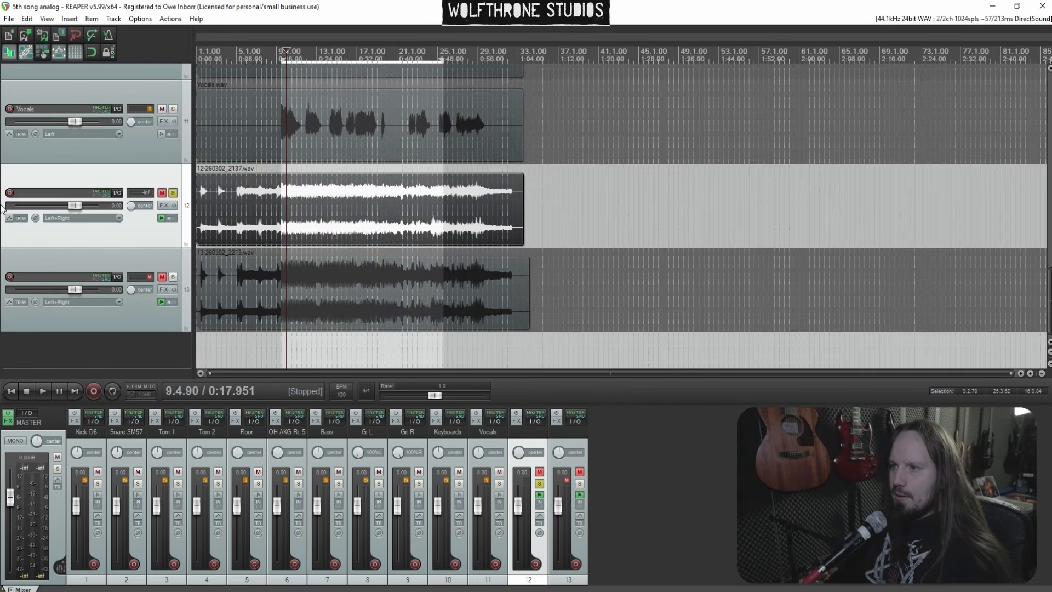
click(247, 208)
click(9, 18)
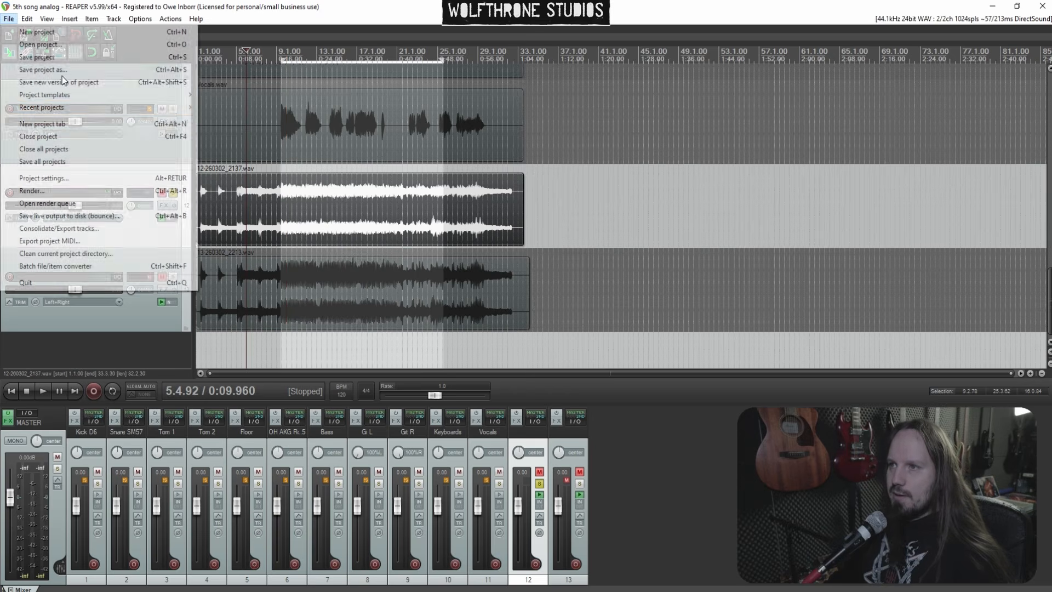
mouse_move(172, 108)
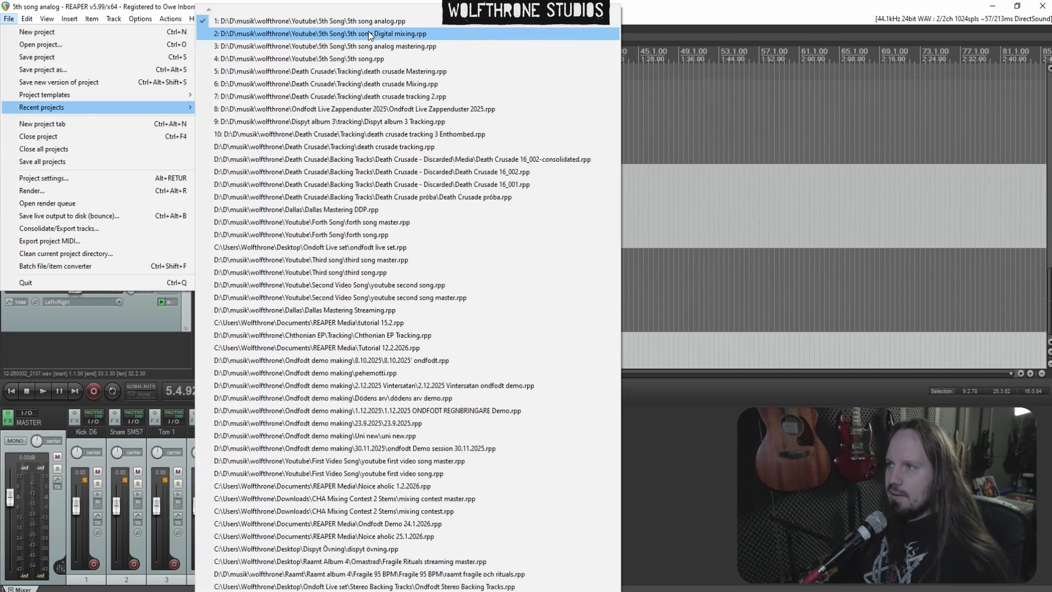
click(370, 34)
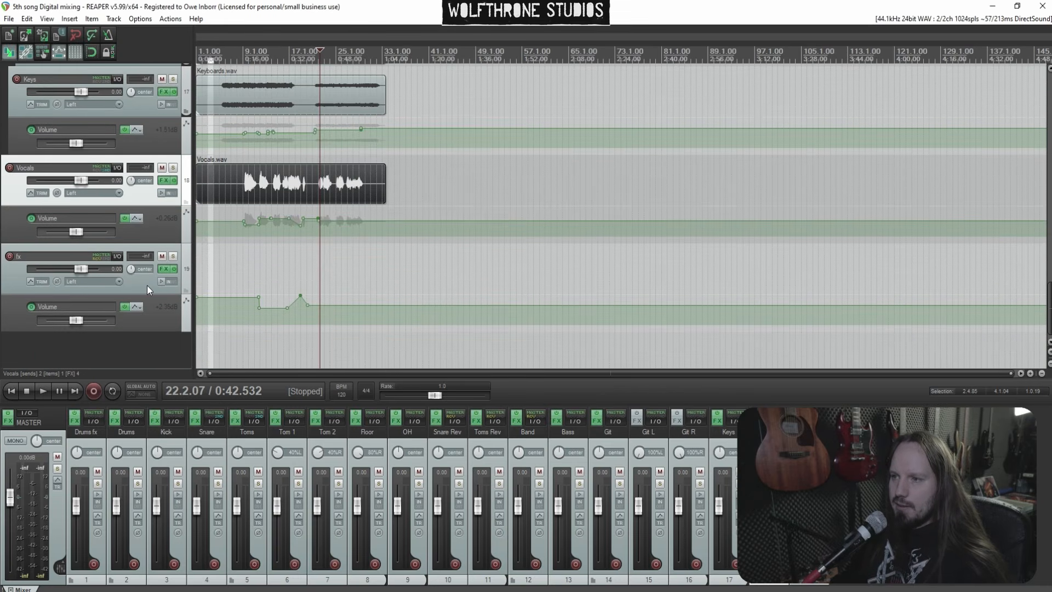
Add a new empty track below the fx track
click(147, 285)
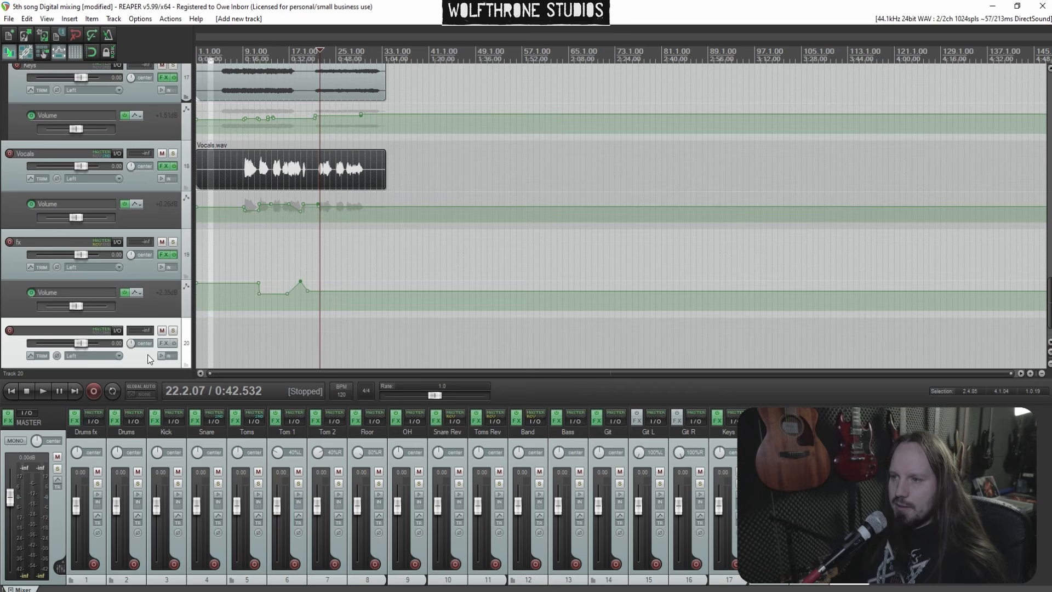
Paste the copied mix item onto the new track and move it to the start of the project
scroll(2, 323, down, 1)
key(ctrl+v)
drag(337, 324, 188, 324)
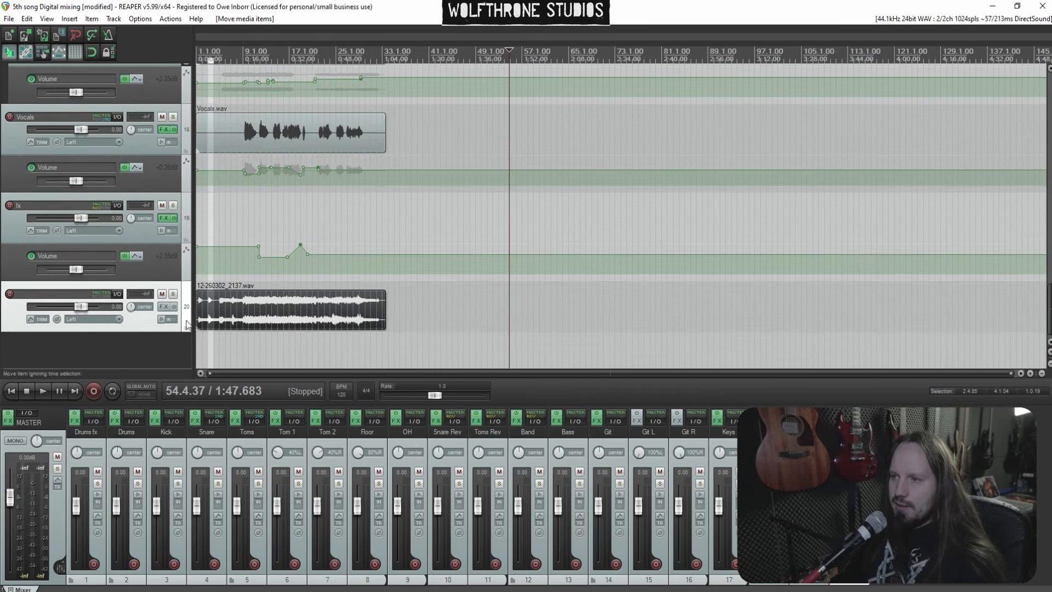
Bypass the master FX, solo the new reference track and play it from the project start
click(9, 416)
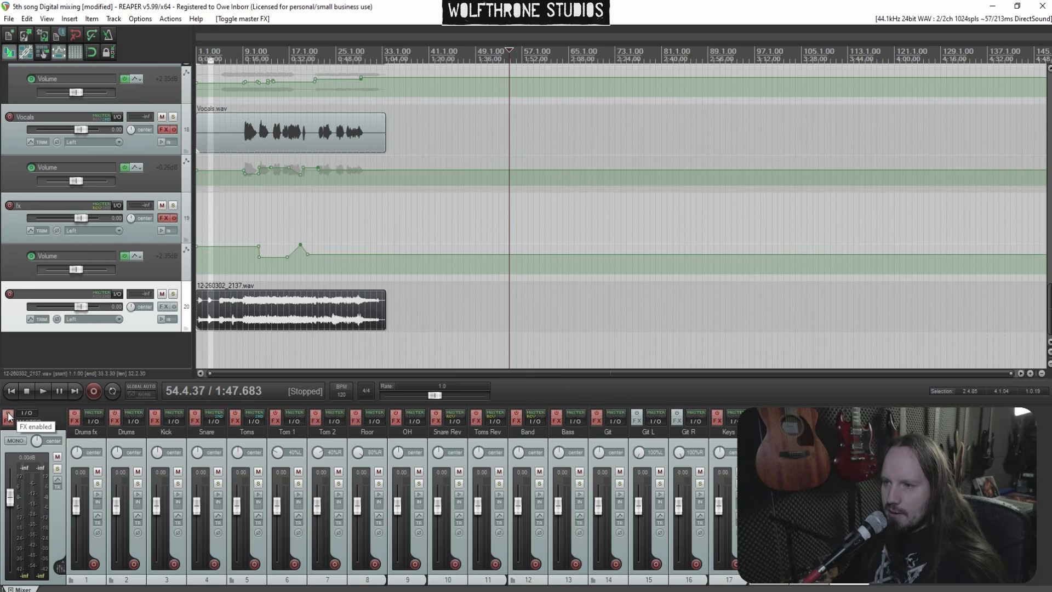
click(173, 295)
click(11, 391)
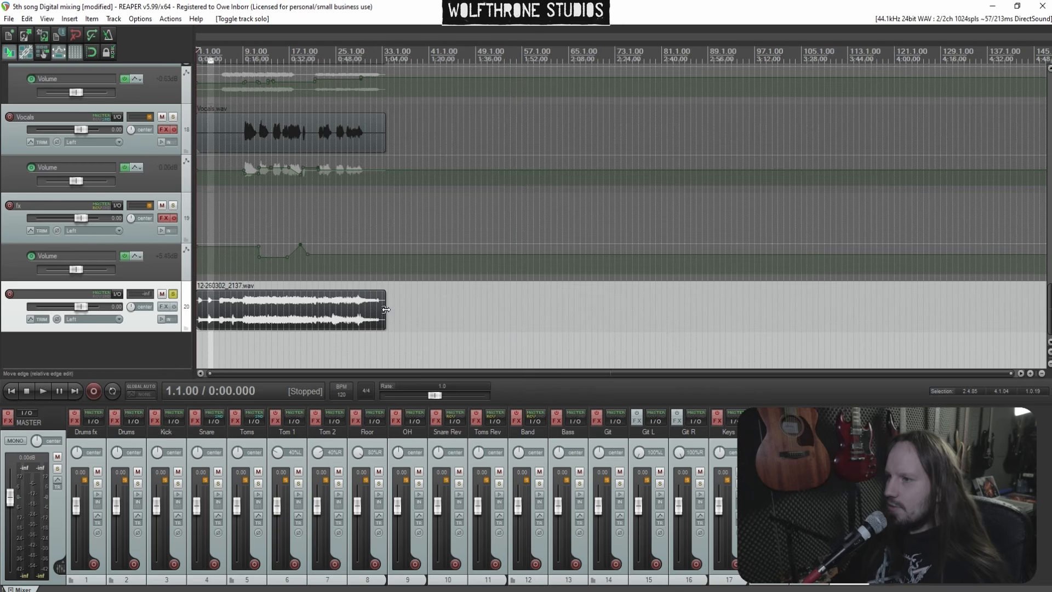
scroll(386, 310, up, 8)
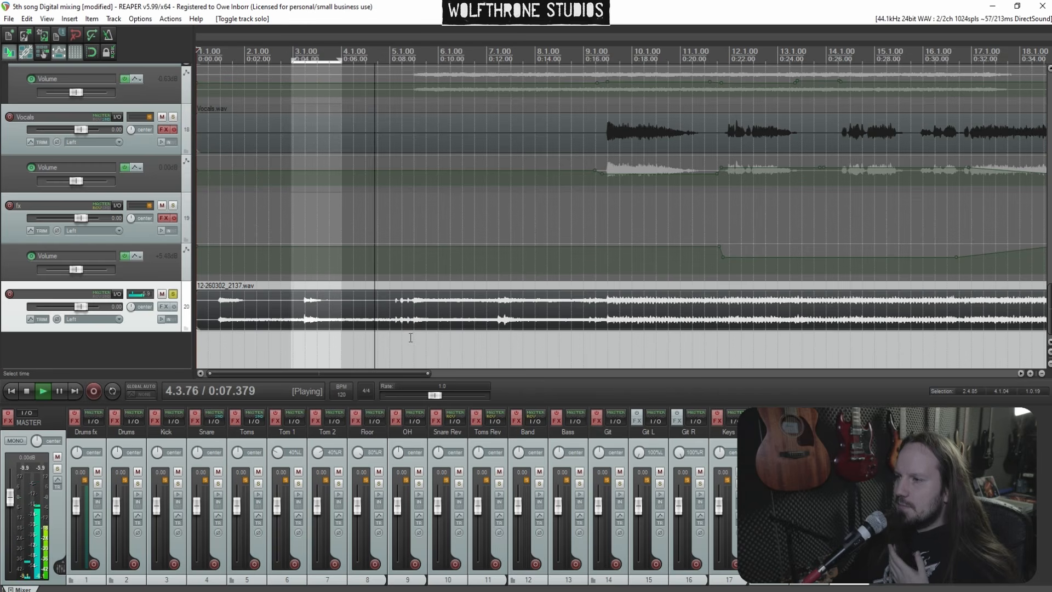
scroll(438, 340, down, 2)
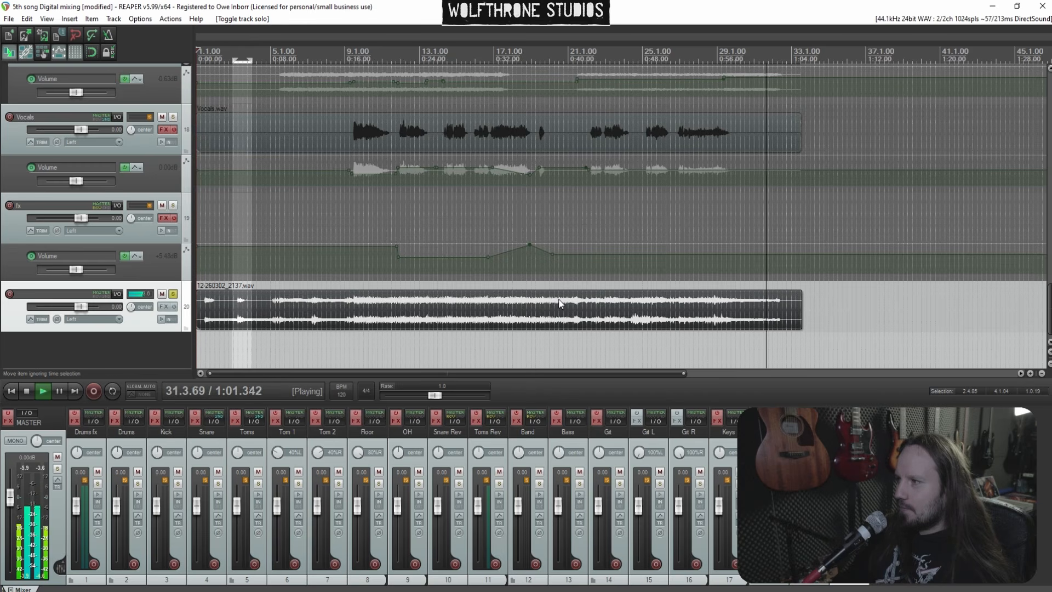
key(space)
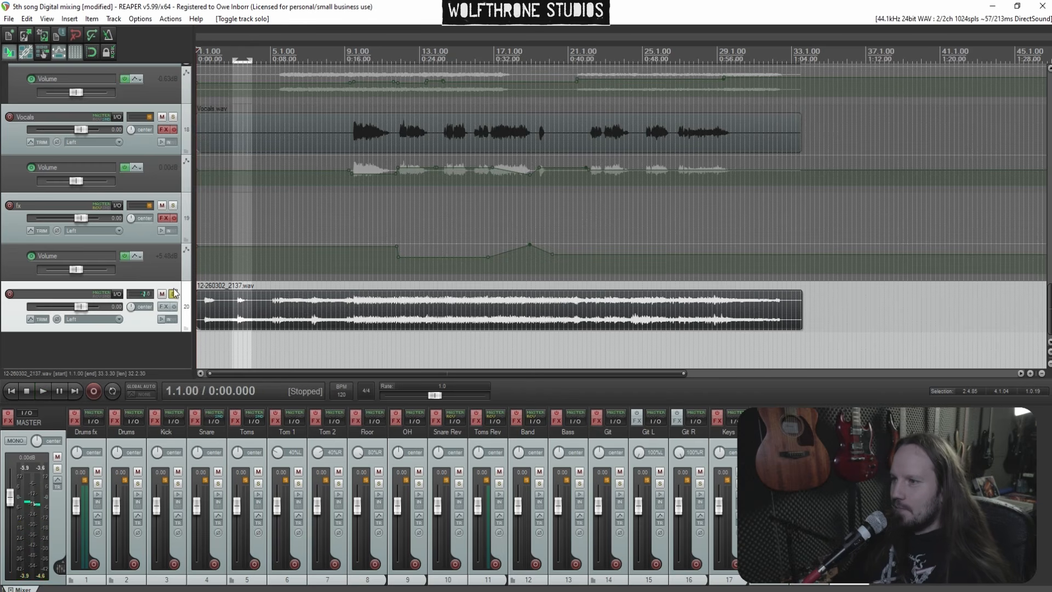
Unsolo and mute the reference track, then play the mix from the start
click(173, 295)
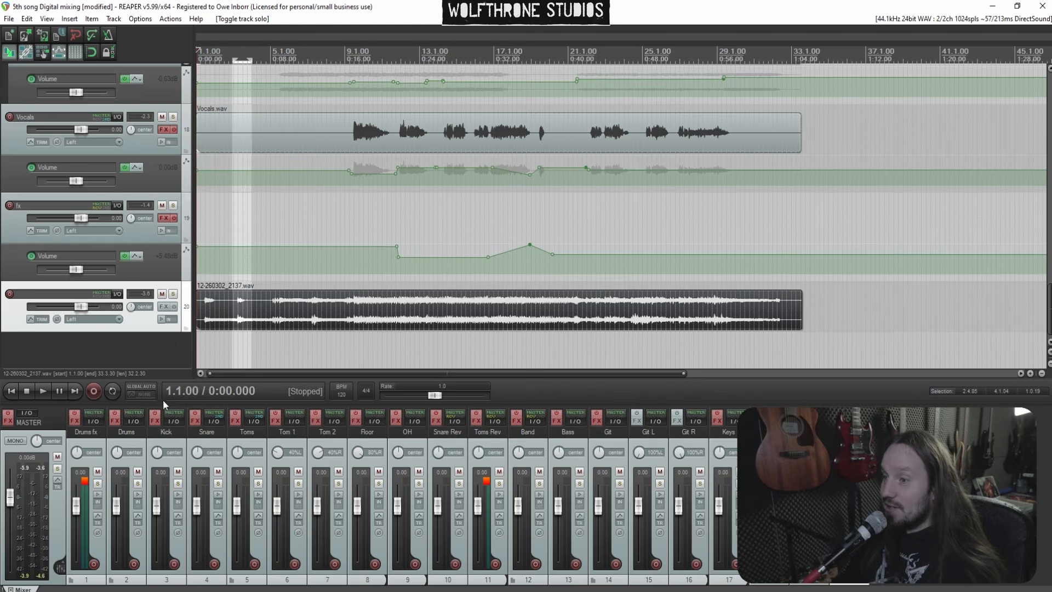
click(162, 294)
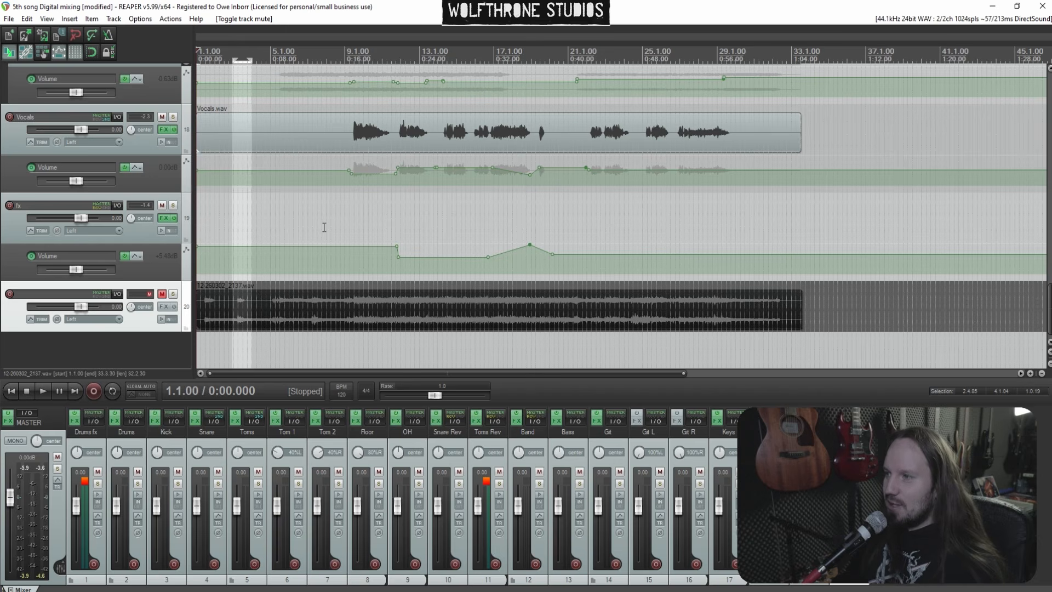
key(space)
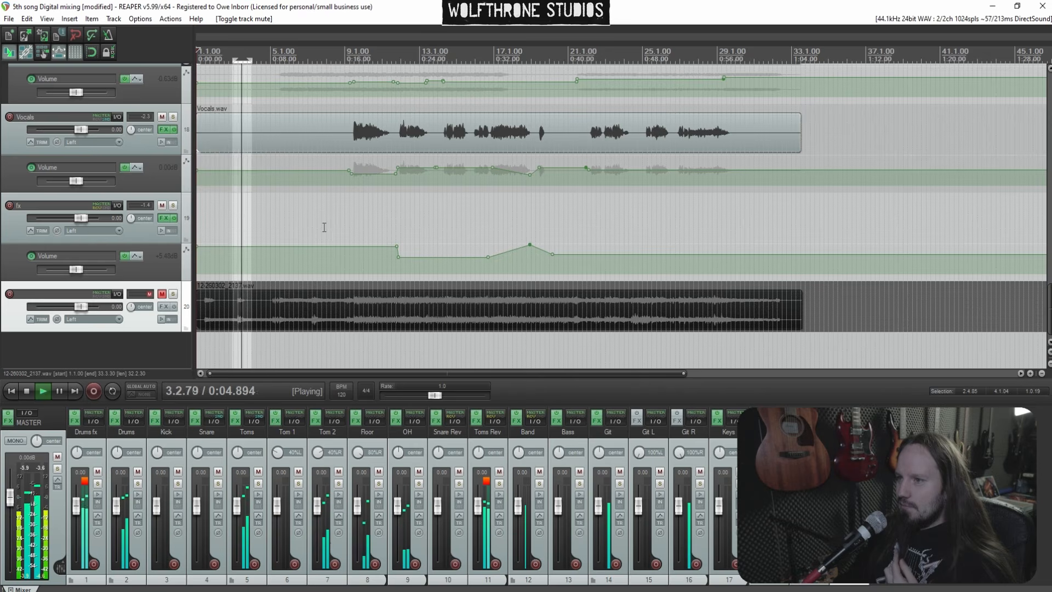
Toggle the reference track's solo repeatedly during playback to compare it against the mix
click(173, 295)
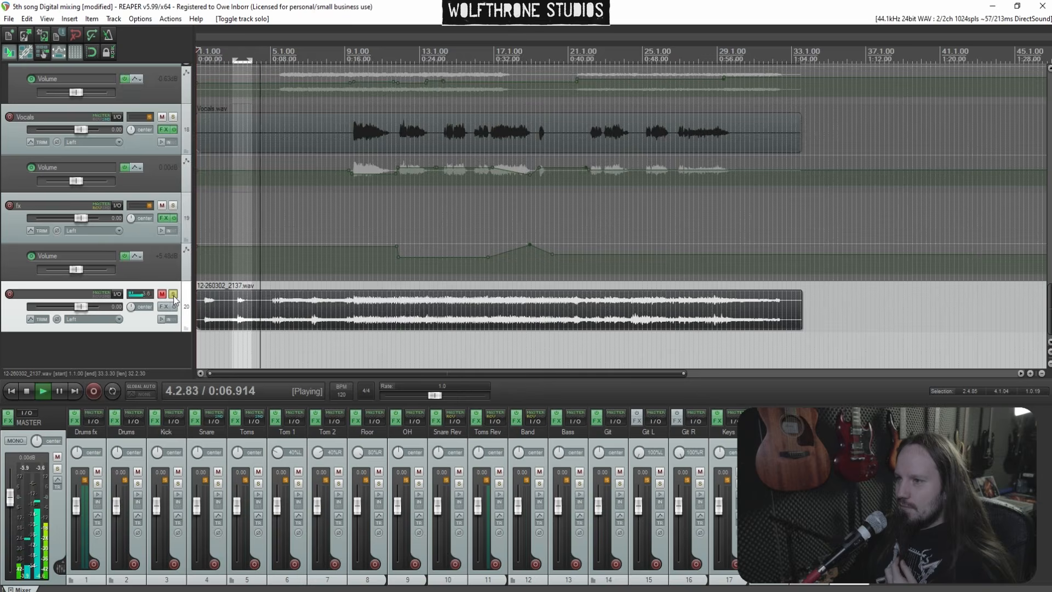
click(173, 295)
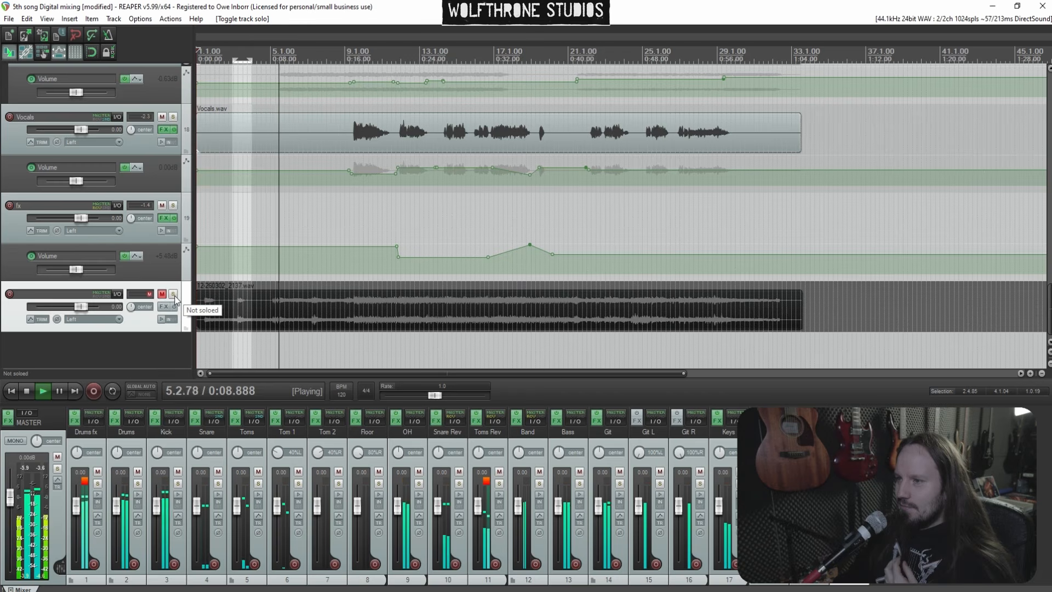
click(174, 294)
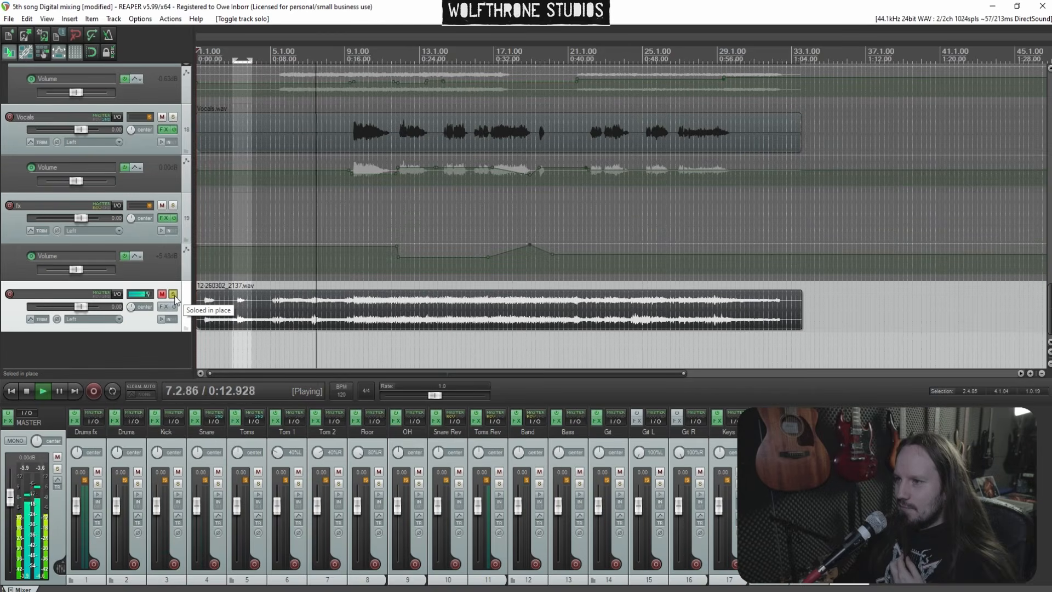
click(173, 294)
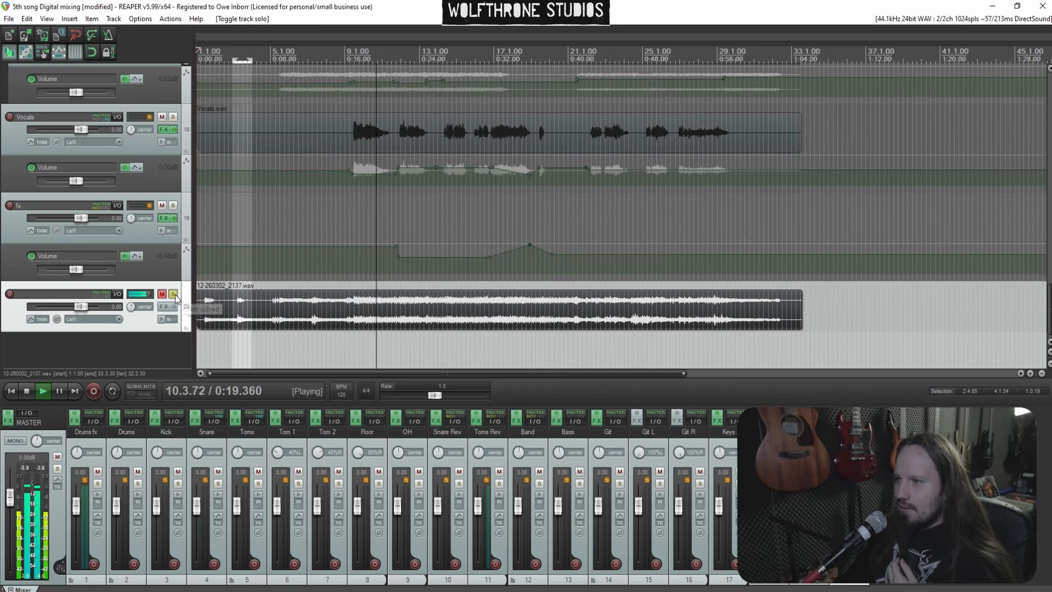
click(174, 295)
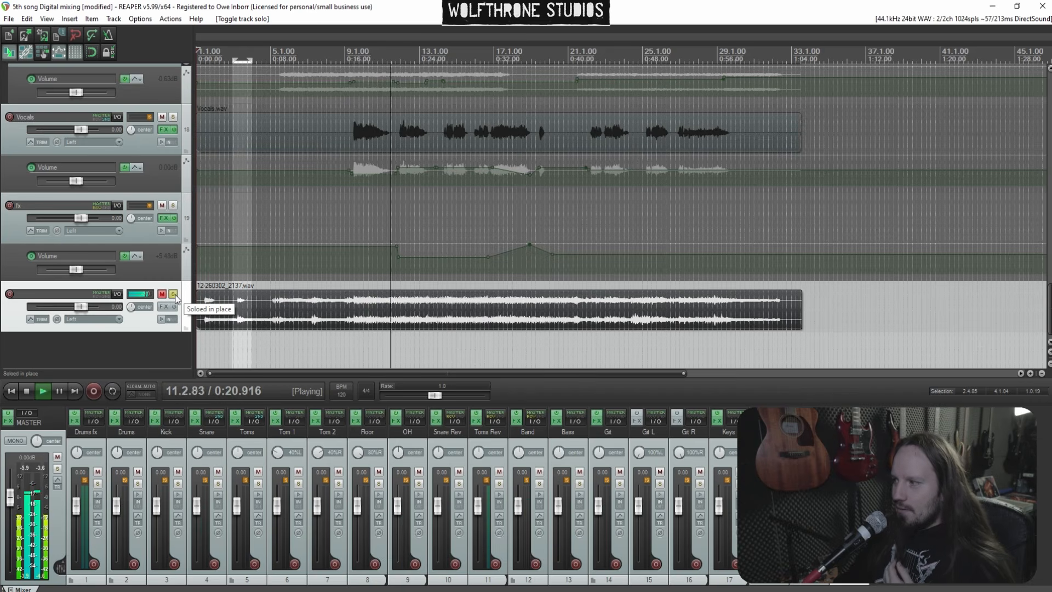
click(174, 295)
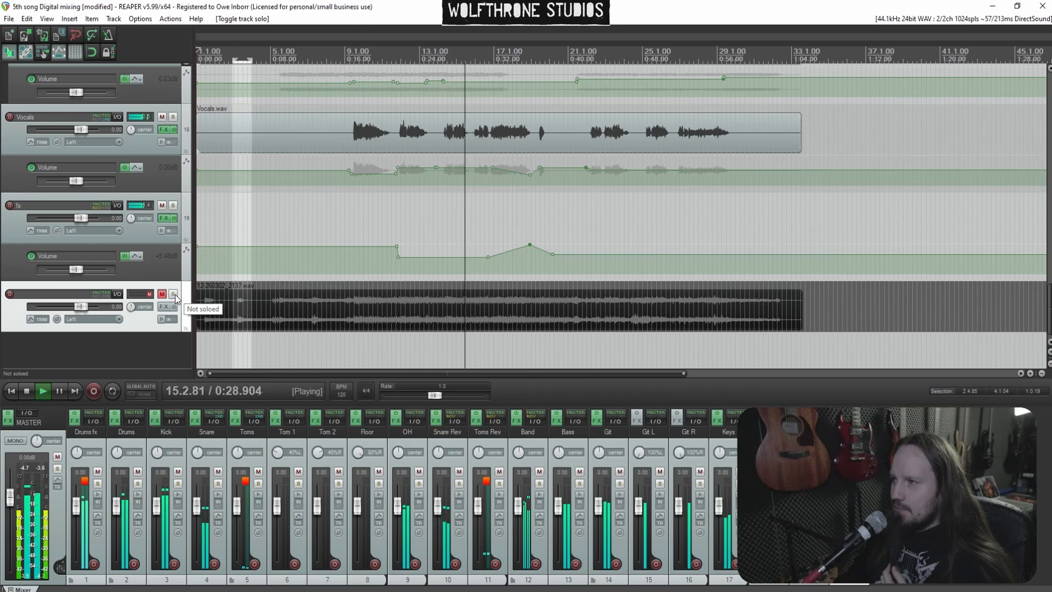
click(174, 295)
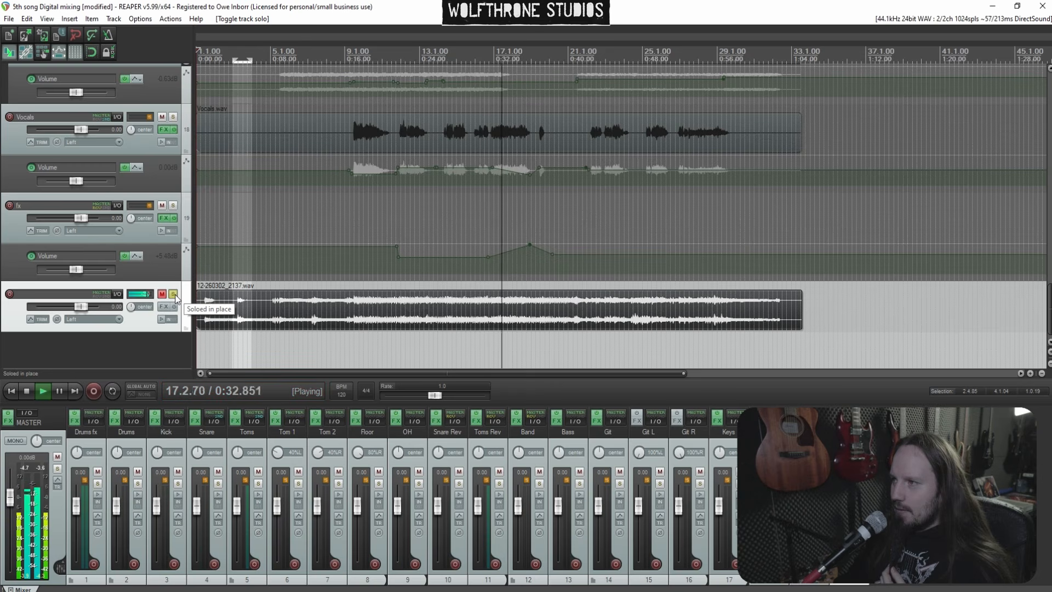
click(174, 295)
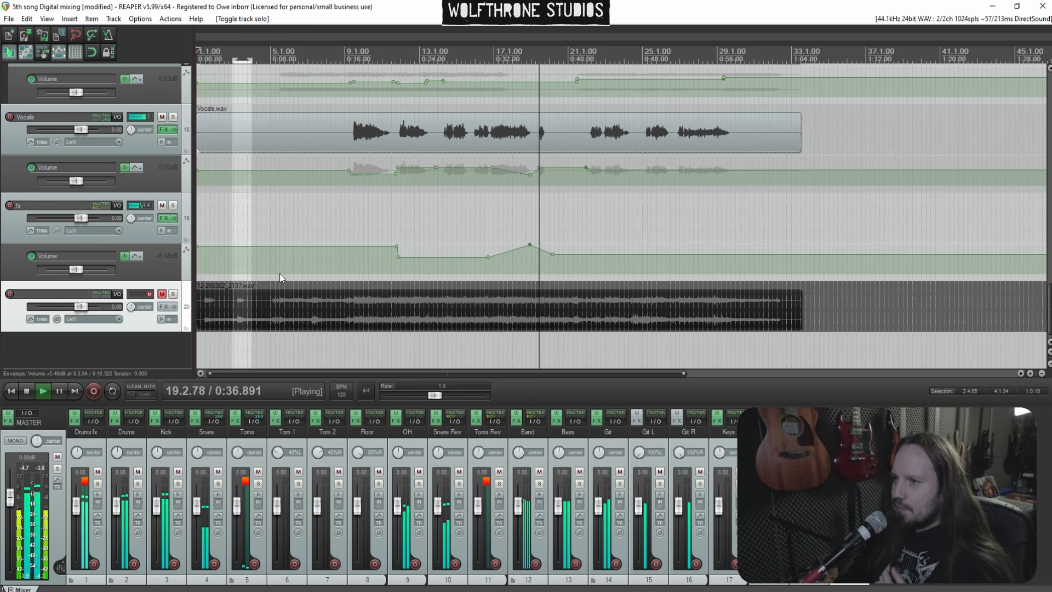
click(173, 294)
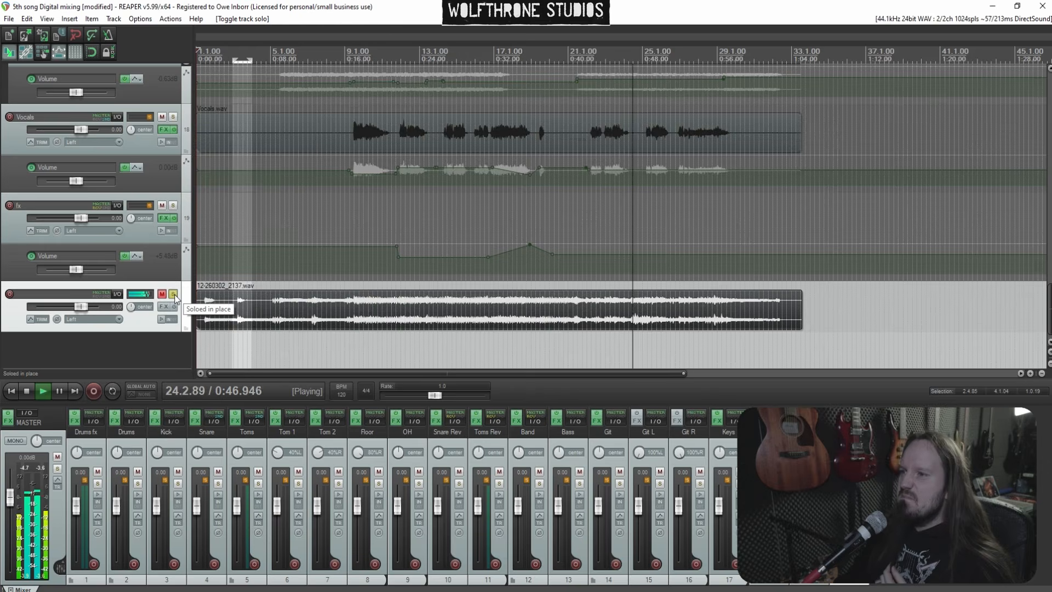
click(173, 295)
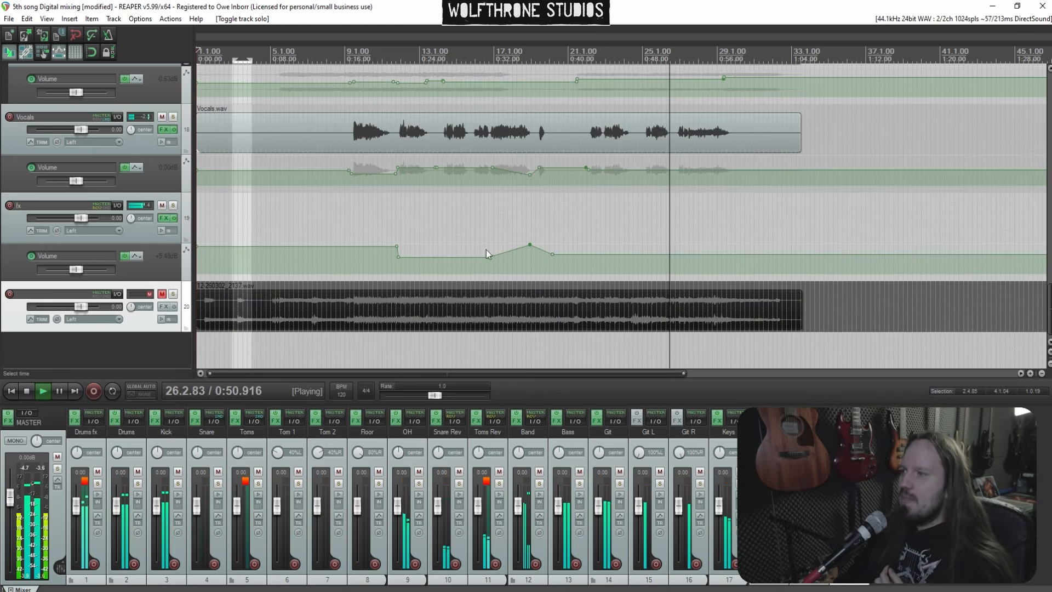
click(173, 294)
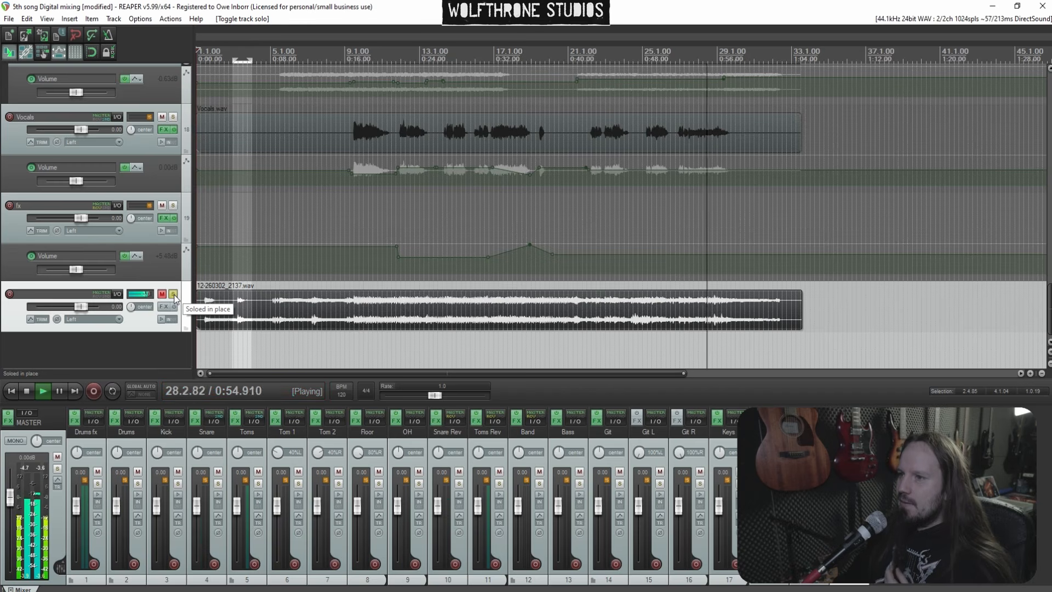
click(173, 294)
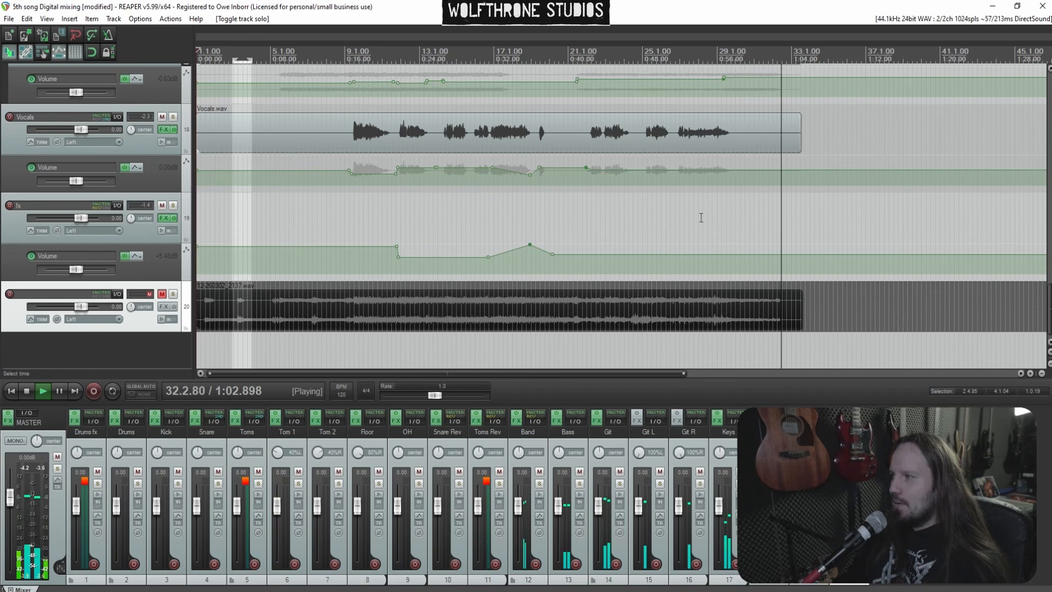
key(space)
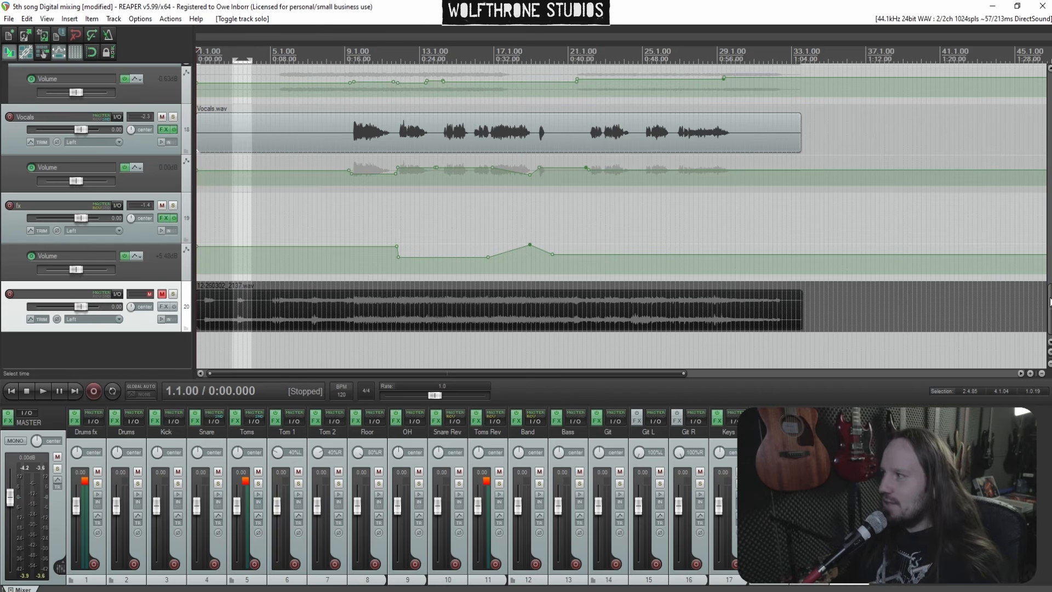
Place the edit cursor near bar 9 and play the mix from there
scroll(1049, 301, up, 15)
click(347, 286)
scroll(1, 265, down, 15)
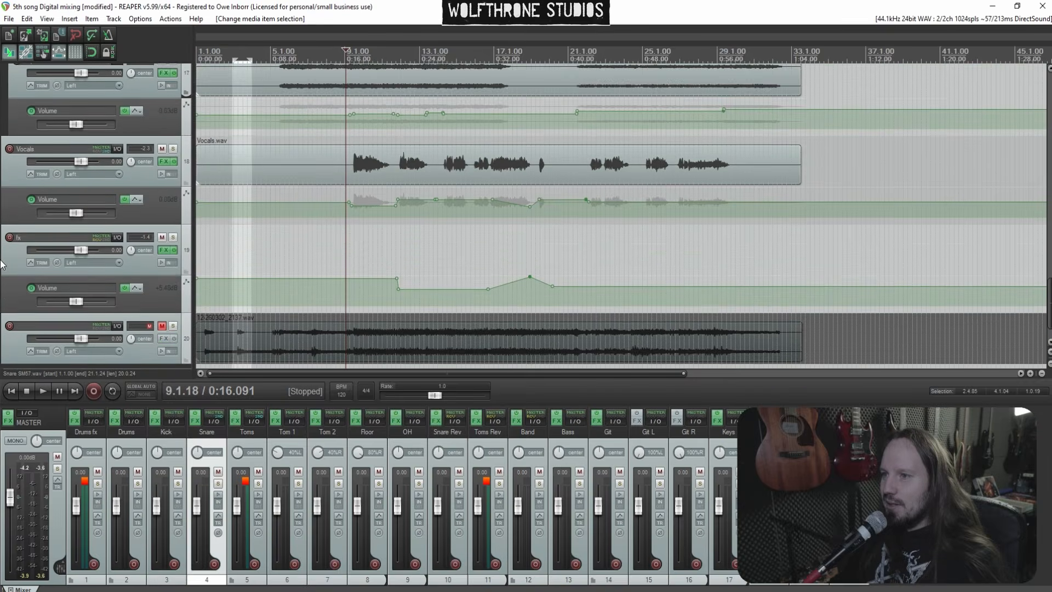
scroll(1, 265, down, 1)
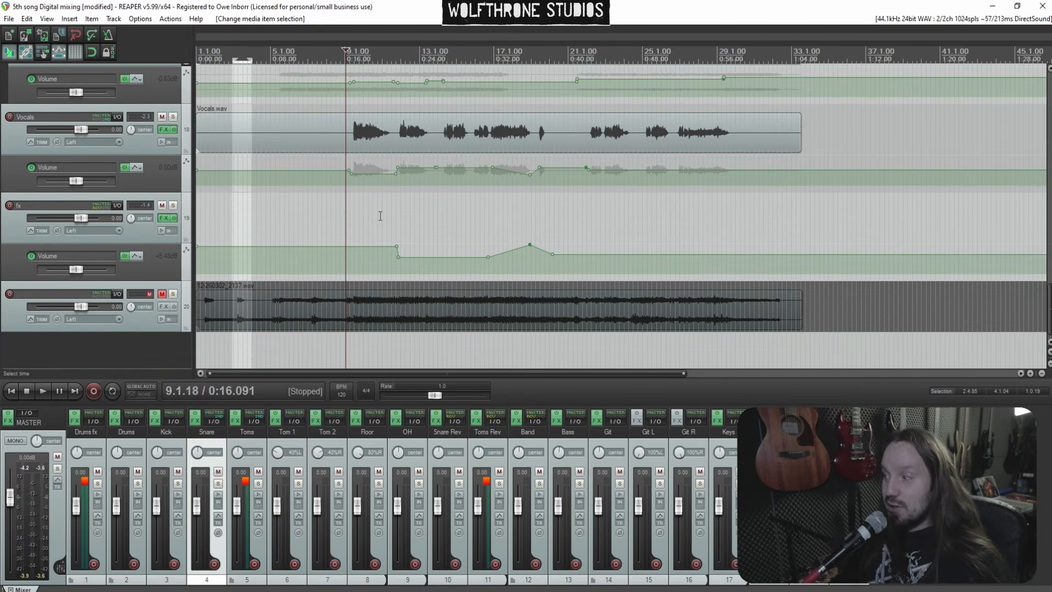
key(space)
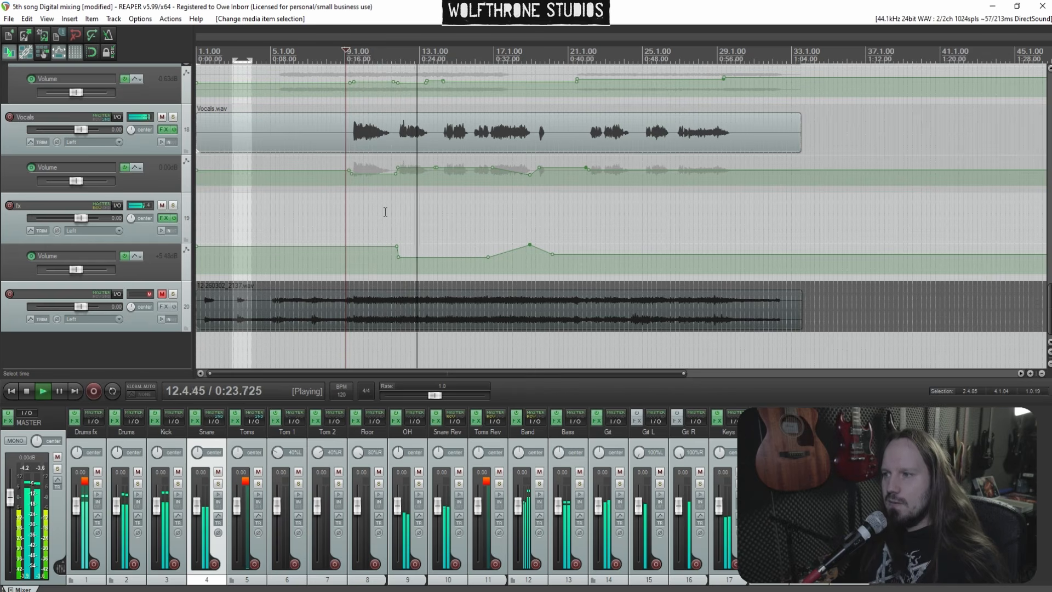
key(space)
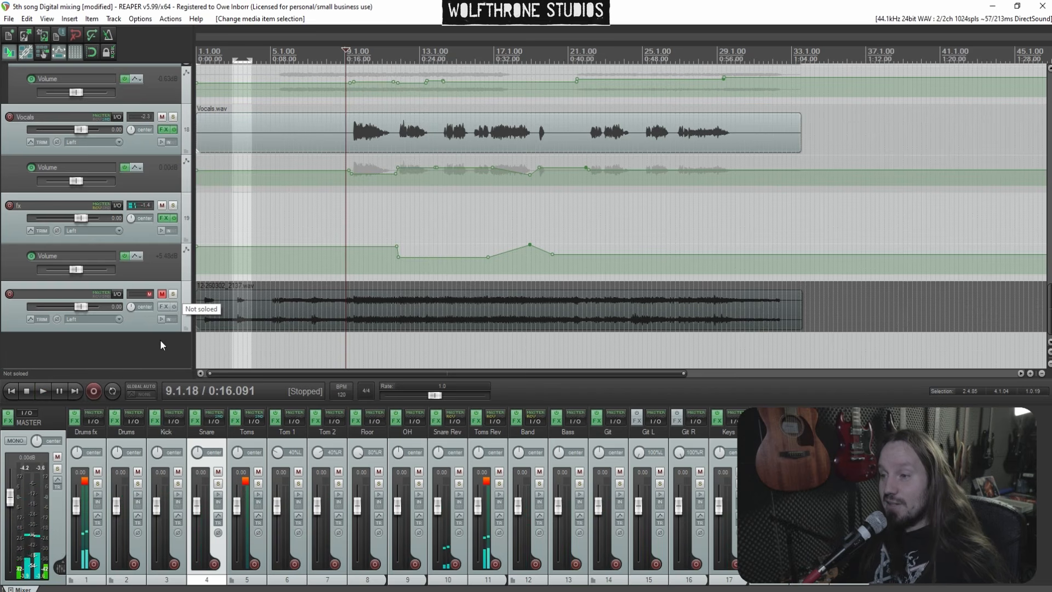
Bypass the track effects and solo the reference track to listen to it from bar 9
ctrl+click(173, 307)
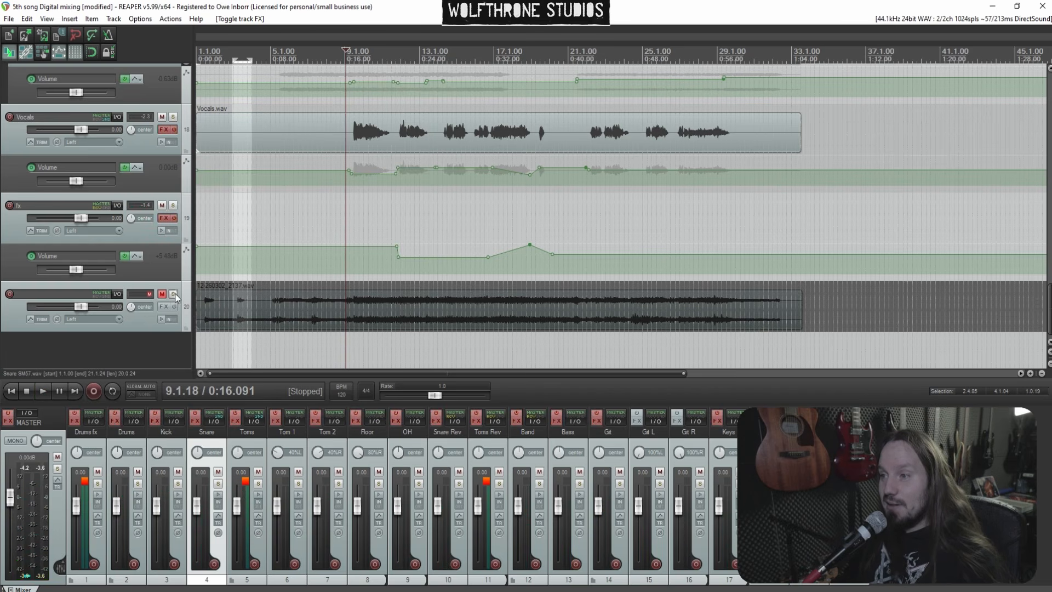
click(173, 295)
key(space)
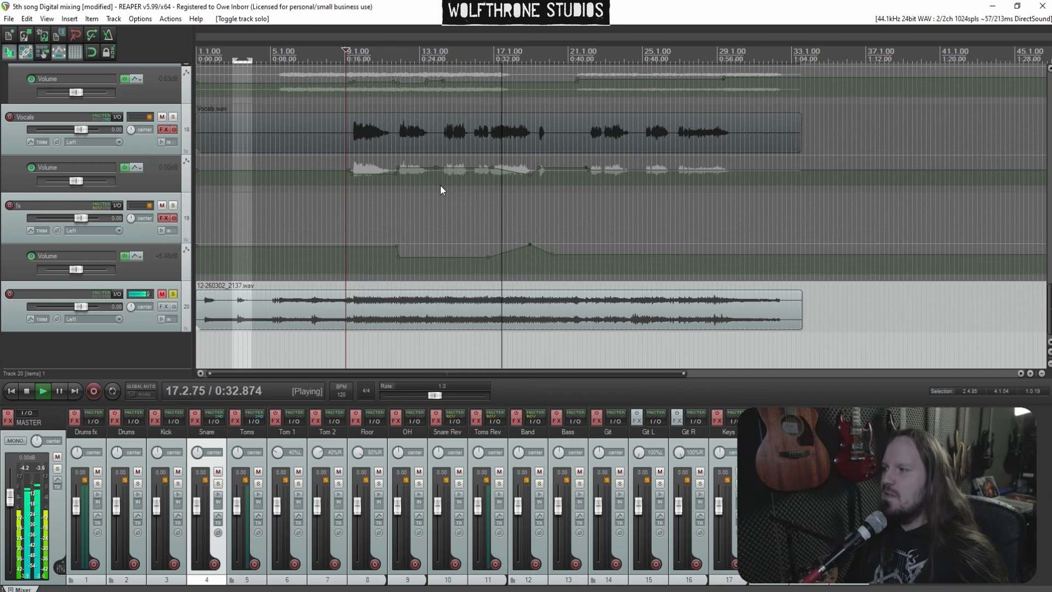
key(space)
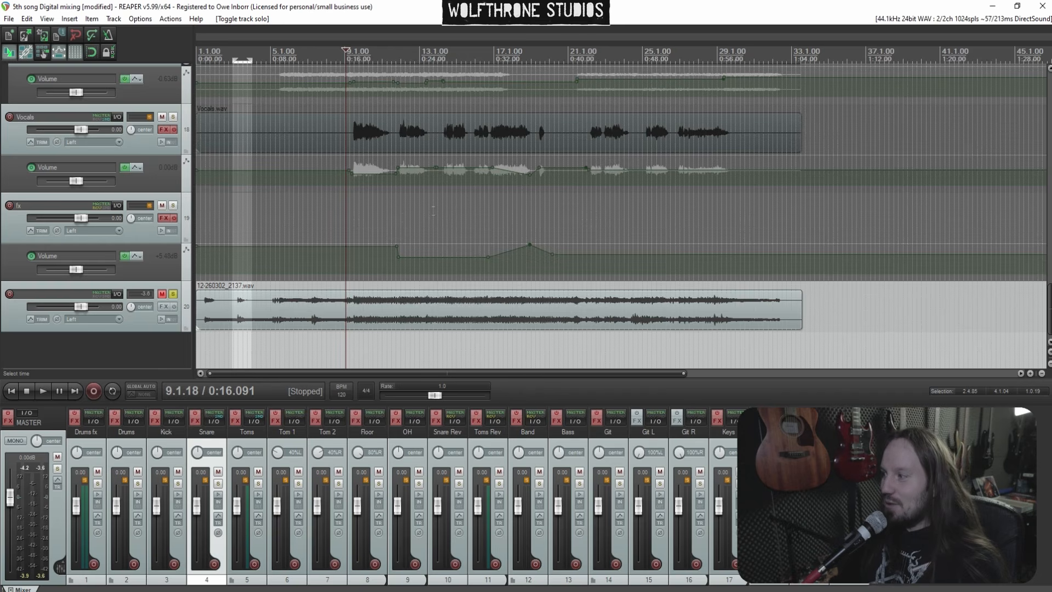
Unsolo the reference track, re-enable the track effects and play the mix again from bar 9
key(space)
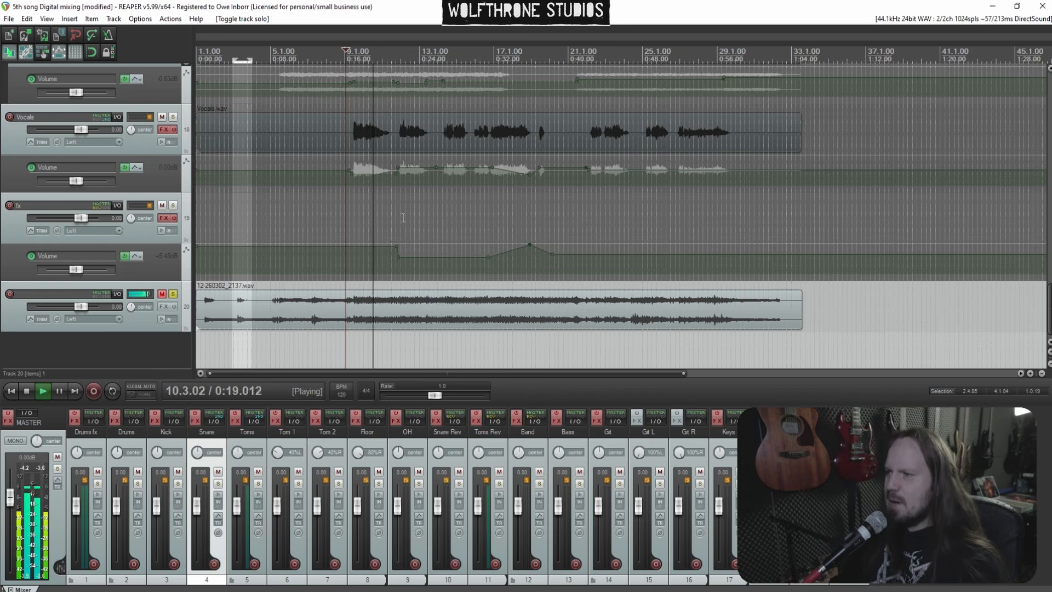
key(space)
click(174, 294)
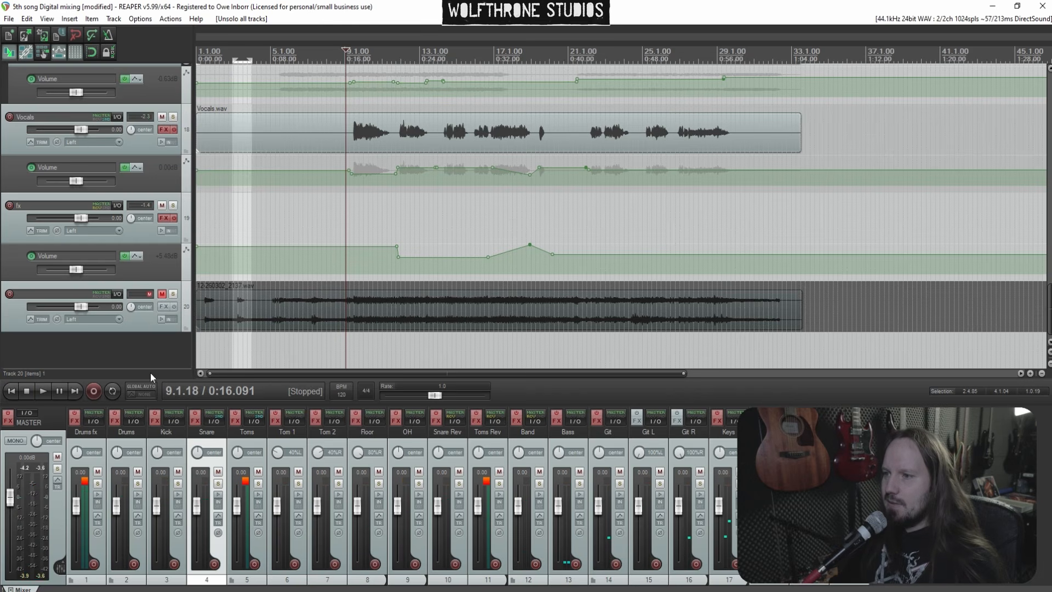
ctrl+click(119, 414)
key(space)
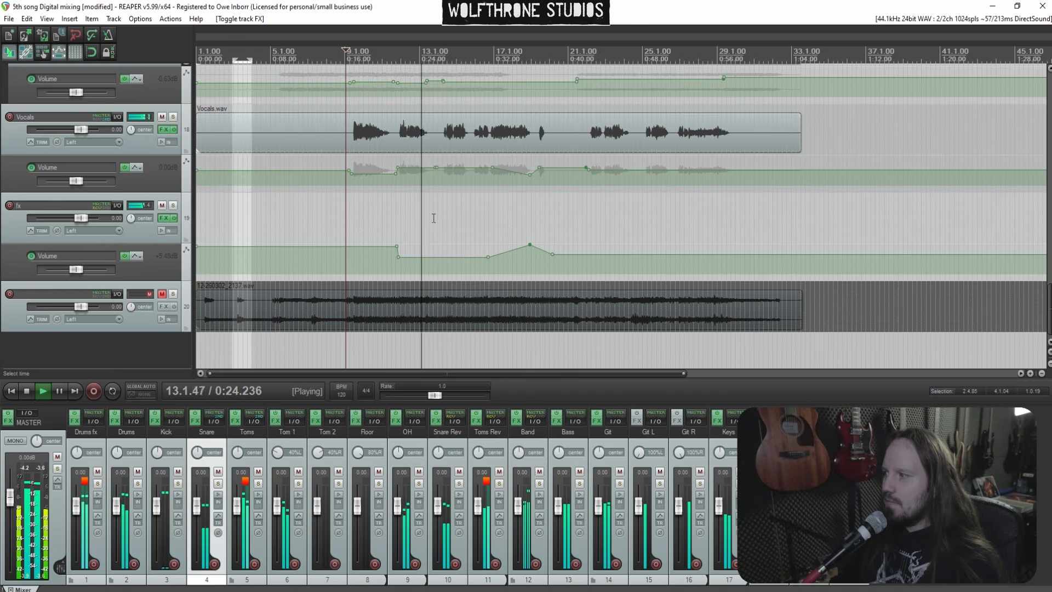
key(space)
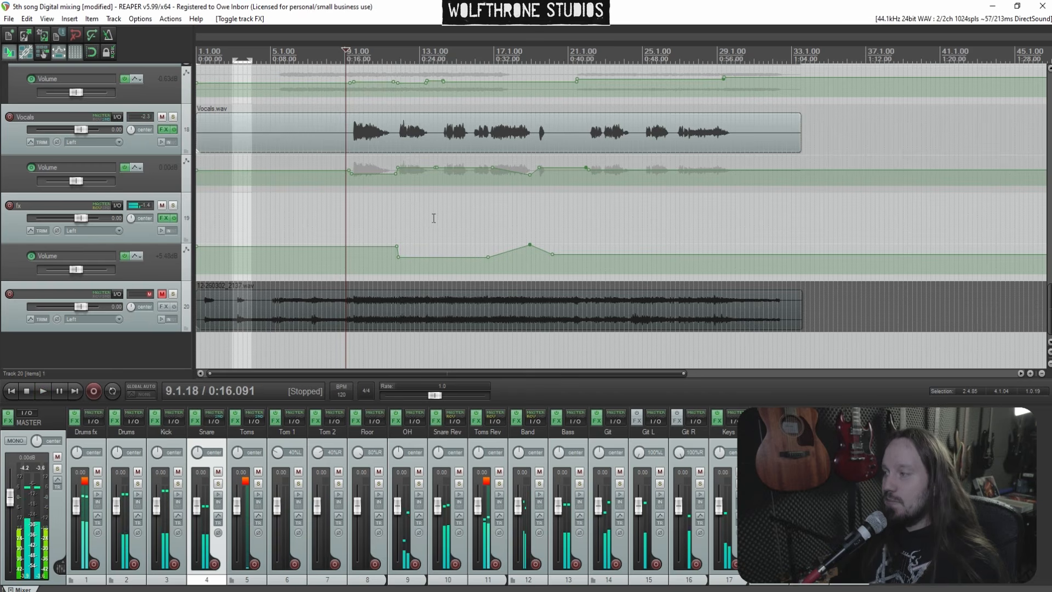